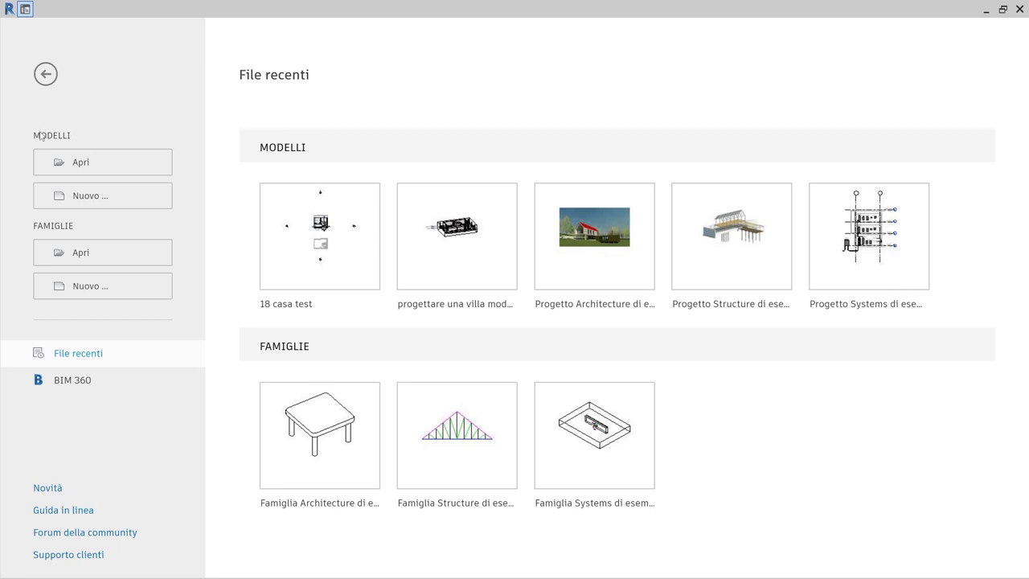
# Create a new Progetto from the Modello architettonico template
pyautogui.click(100, 202)
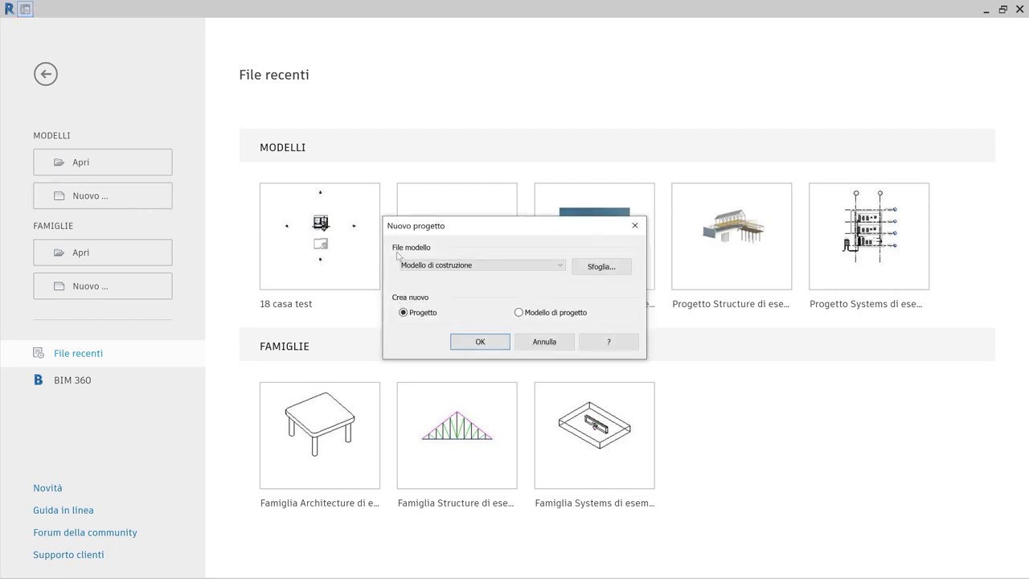
pyautogui.click(460, 268)
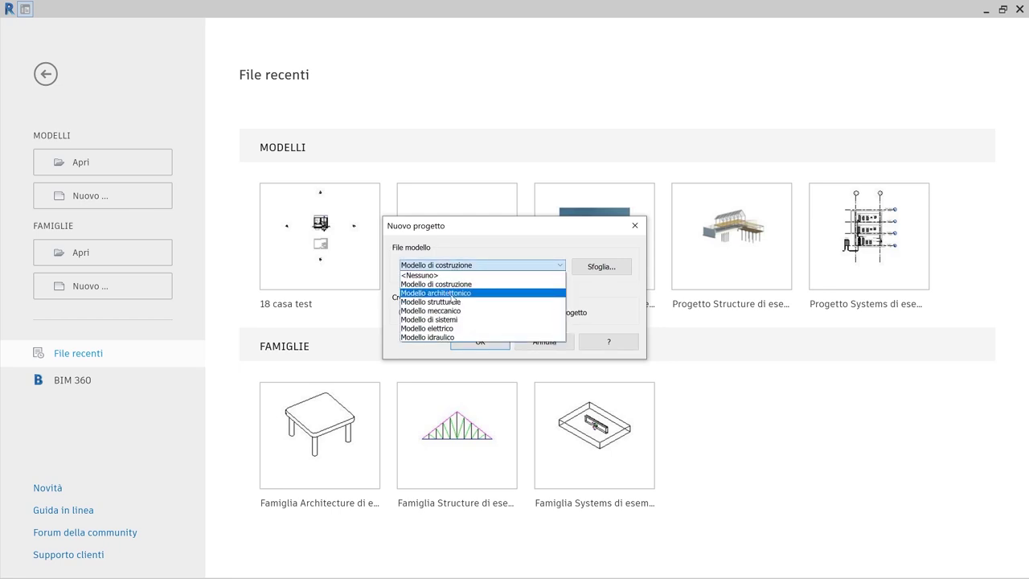
pyautogui.click(458, 293)
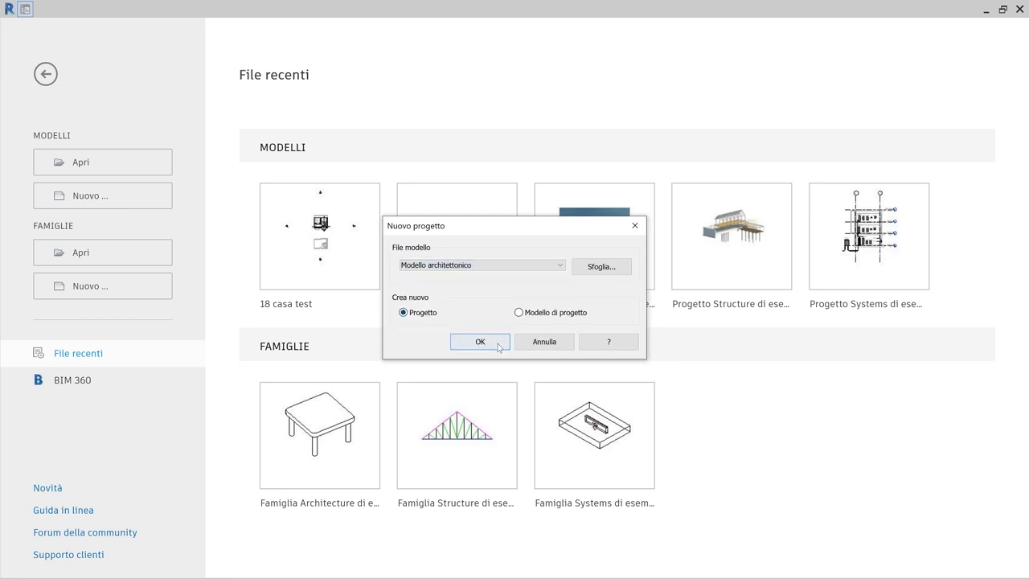
pyautogui.click(481, 343)
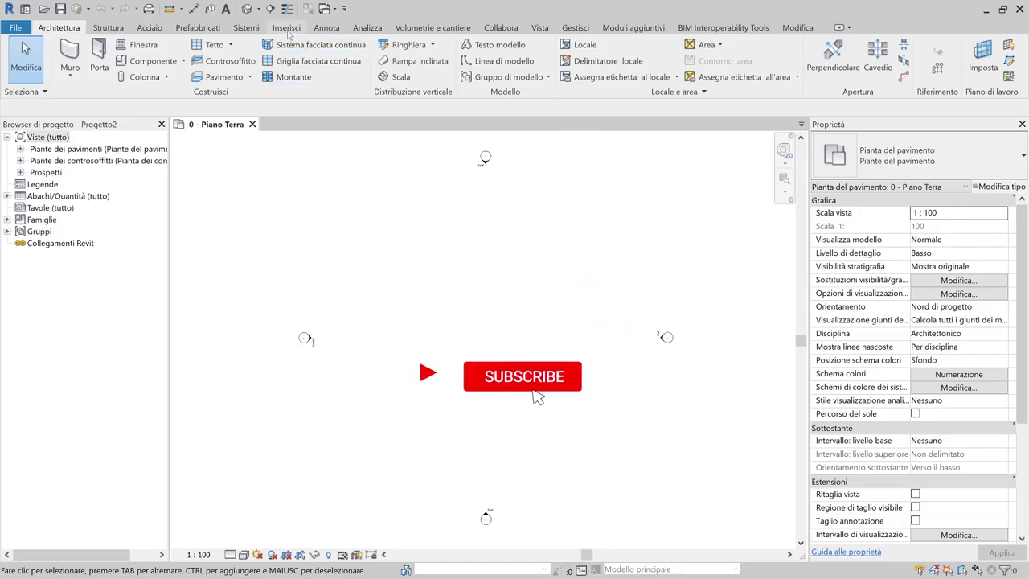
# Import 18 pianta base.dwg from the CAD folder with units set to metri
pyautogui.click(286, 28)
pyautogui.click(522, 63)
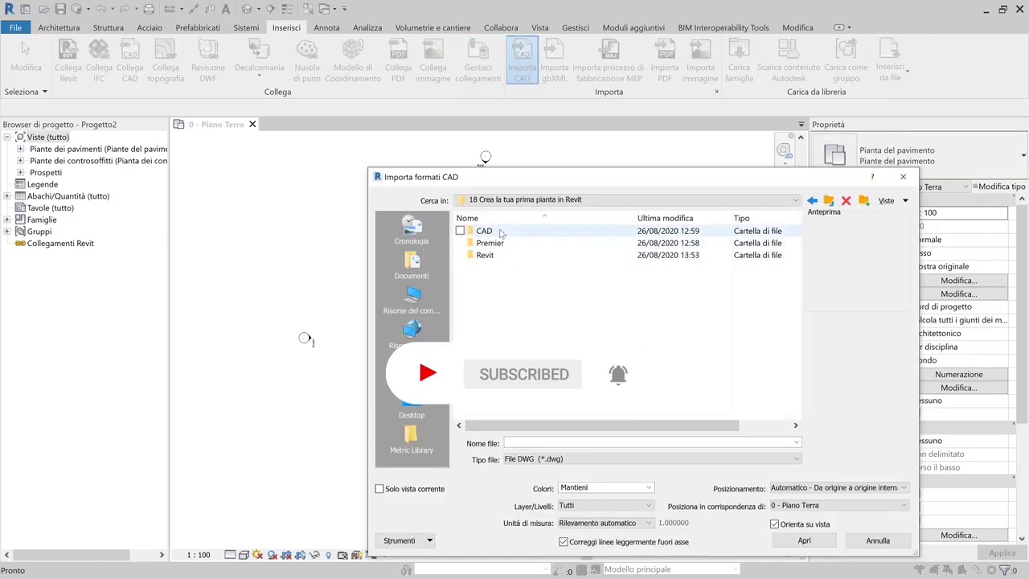
pyautogui.doubleClick(500, 233)
pyautogui.click(499, 237)
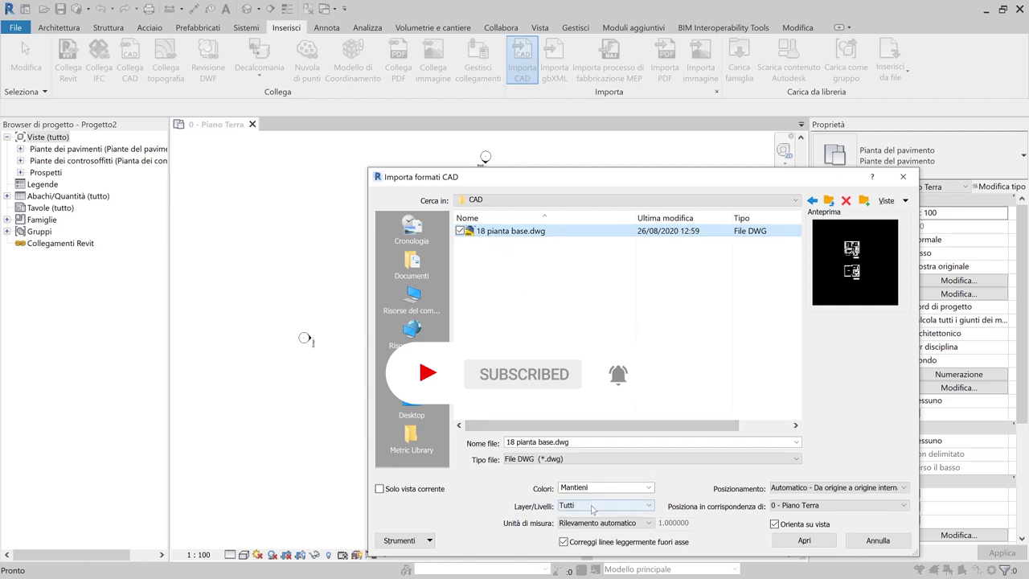
pyautogui.click(576, 524)
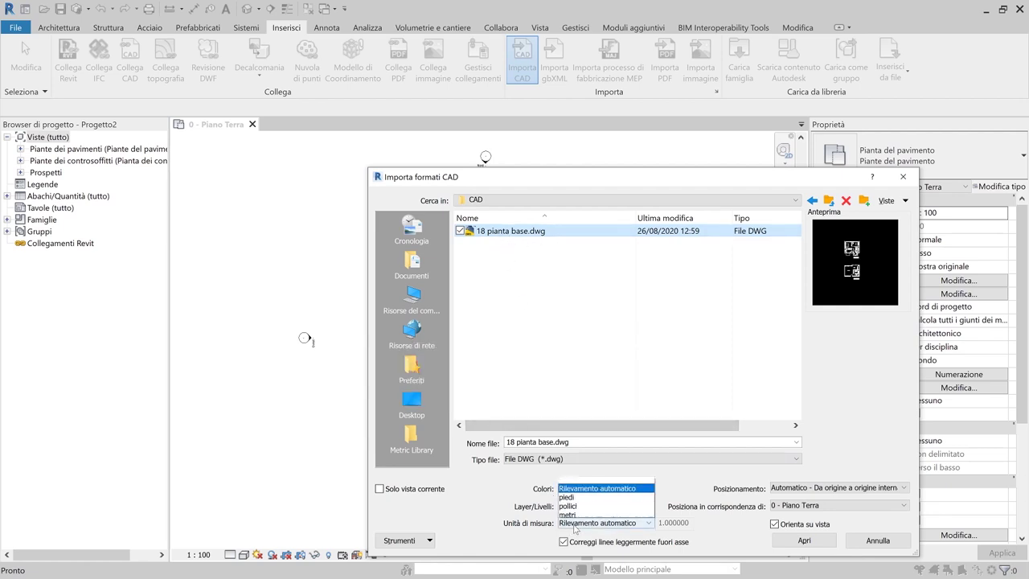
pyautogui.click(578, 478)
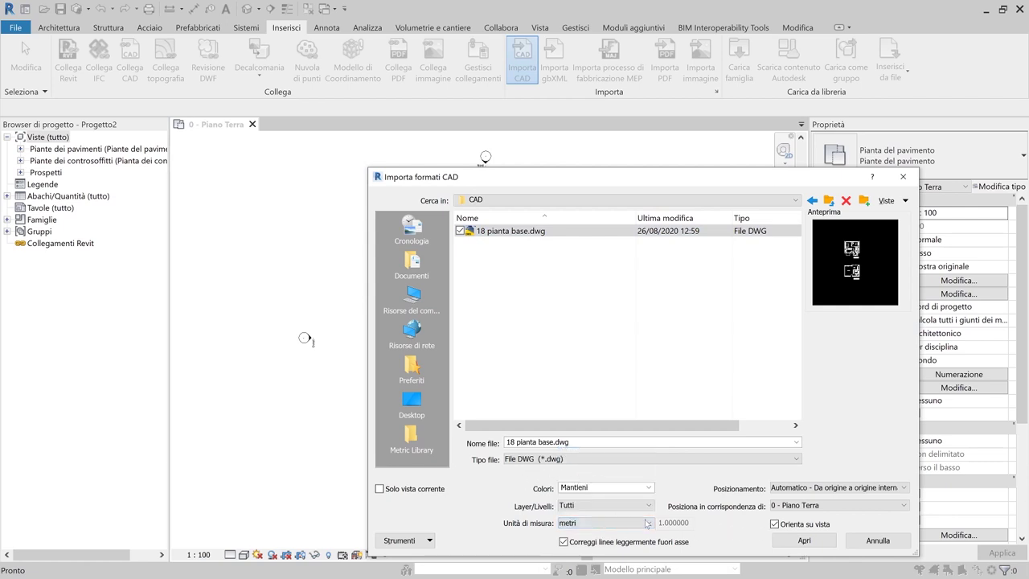
pyautogui.click(817, 546)
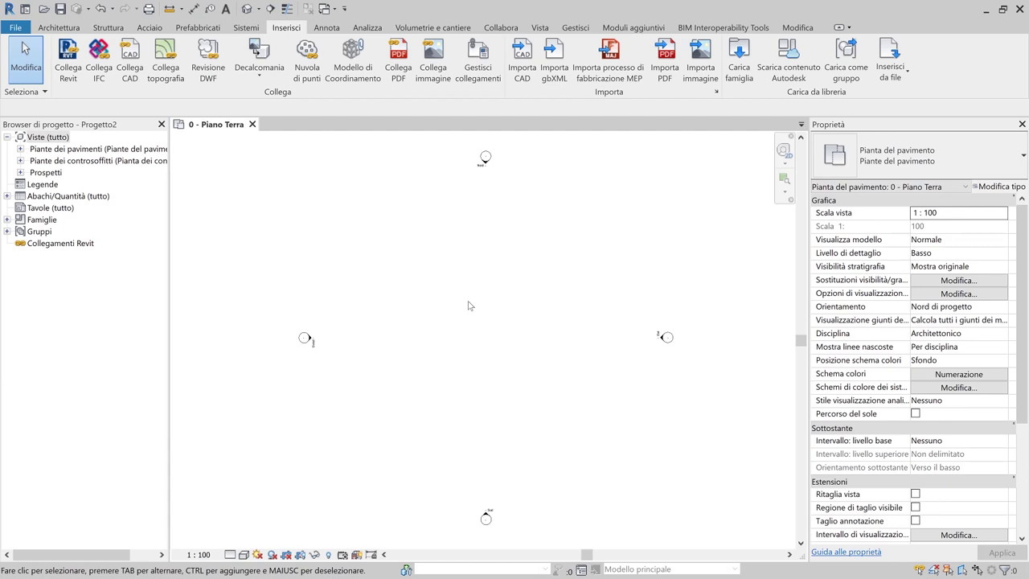
# Zoom to fit (ZF) and drag the far-off imported DWG toward the view centre
pyautogui.press('z')
pyautogui.press('f')
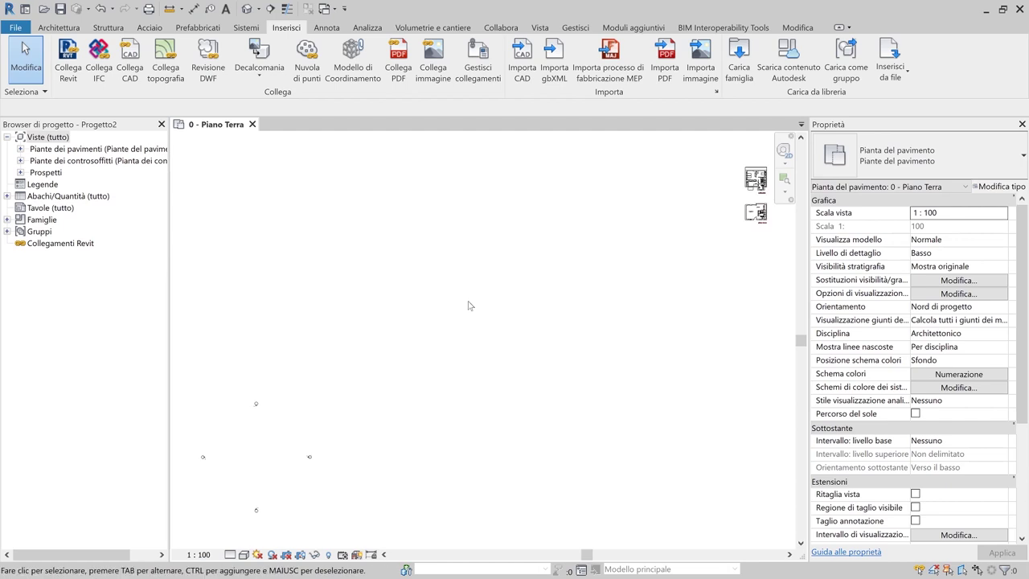
pyautogui.moveTo(385, 347); pyautogui.dragTo(182, 545)
pyautogui.press('Escape')
pyautogui.click(760, 183)
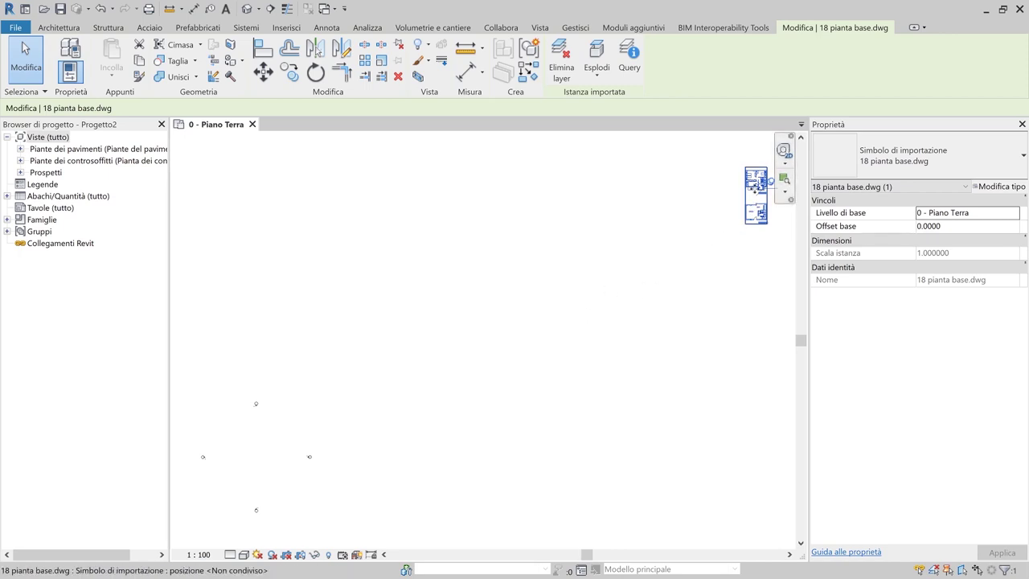
pyautogui.moveTo(761, 193); pyautogui.dragTo(602, 250, button='middle')
# Move the DWG plans into the middle of the elevation markers and clear the selection
pyautogui.scroll(5, 608, 234)
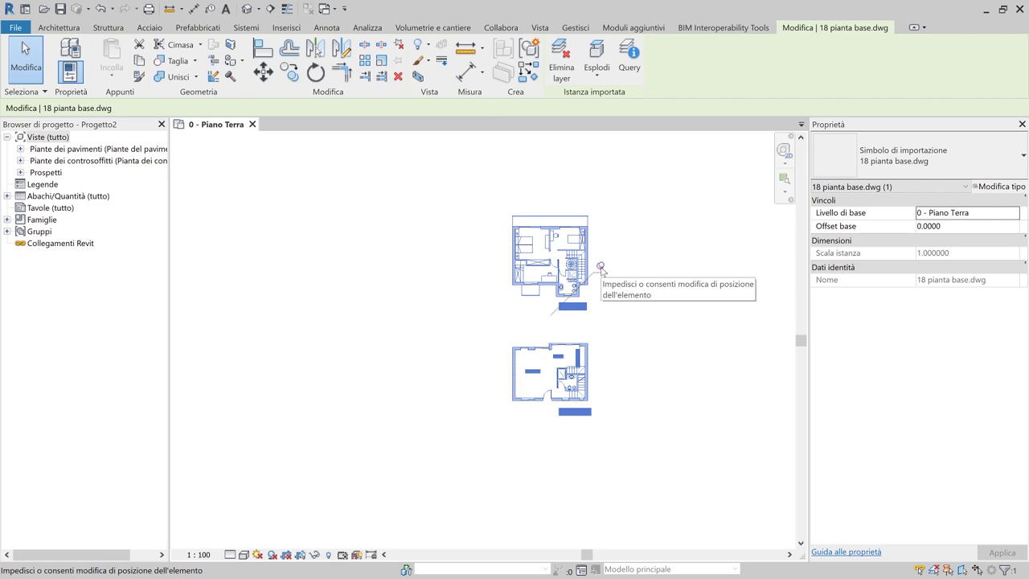
pyautogui.click(609, 316)
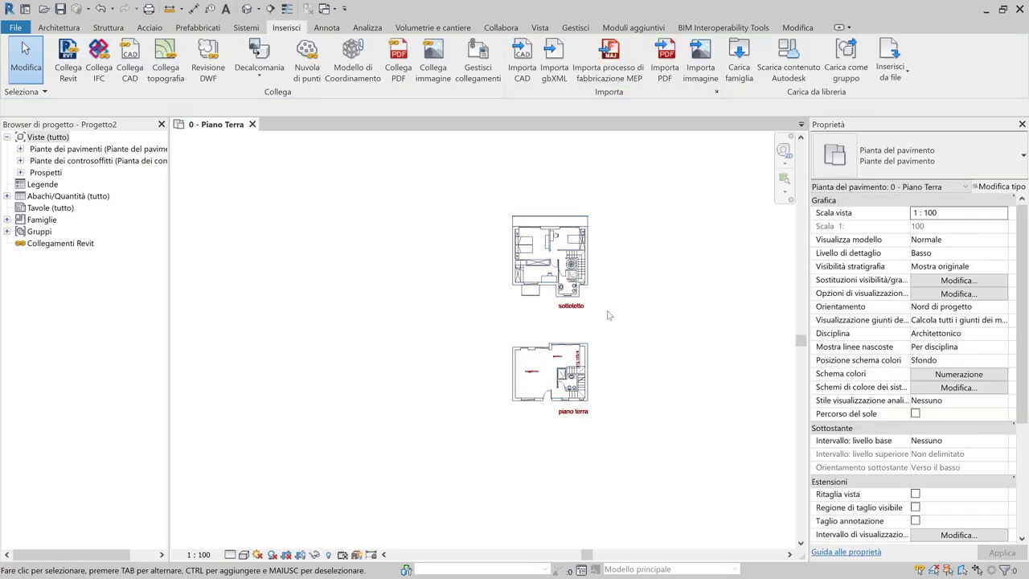
pyautogui.click(567, 309)
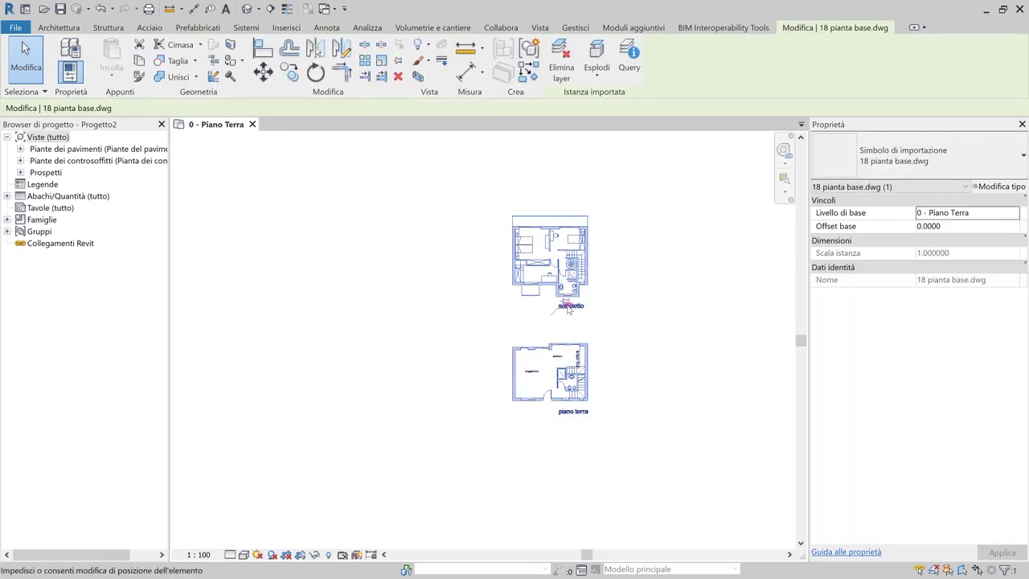
pyautogui.scroll(-5, 568, 310)
pyautogui.moveTo(491, 381); pyautogui.dragTo(628, 260, button='middle')
pyautogui.scroll(-2, 670, 252)
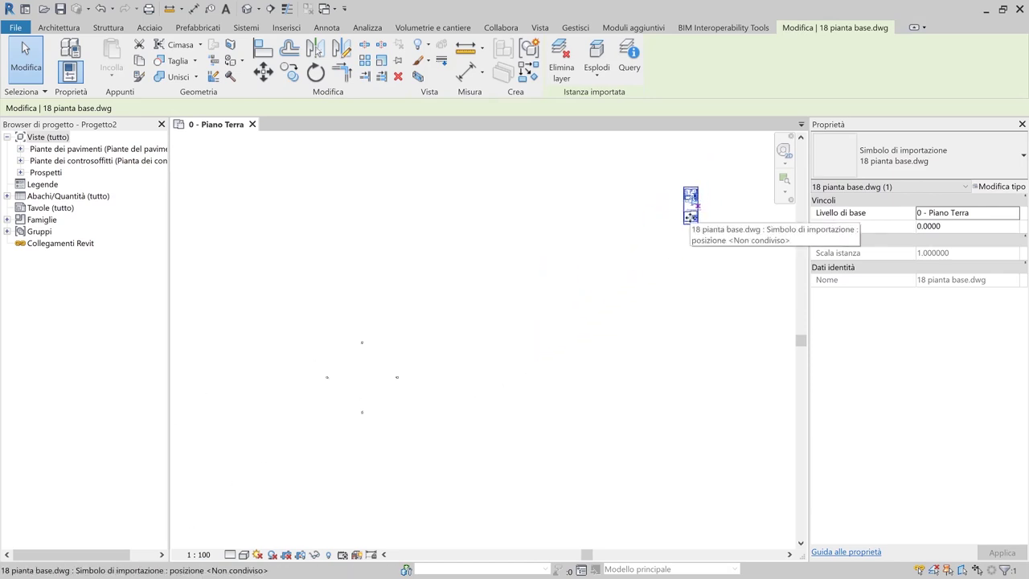
pyautogui.moveTo(690, 216); pyautogui.dragTo(364, 387)
pyautogui.scroll(4, 349, 395)
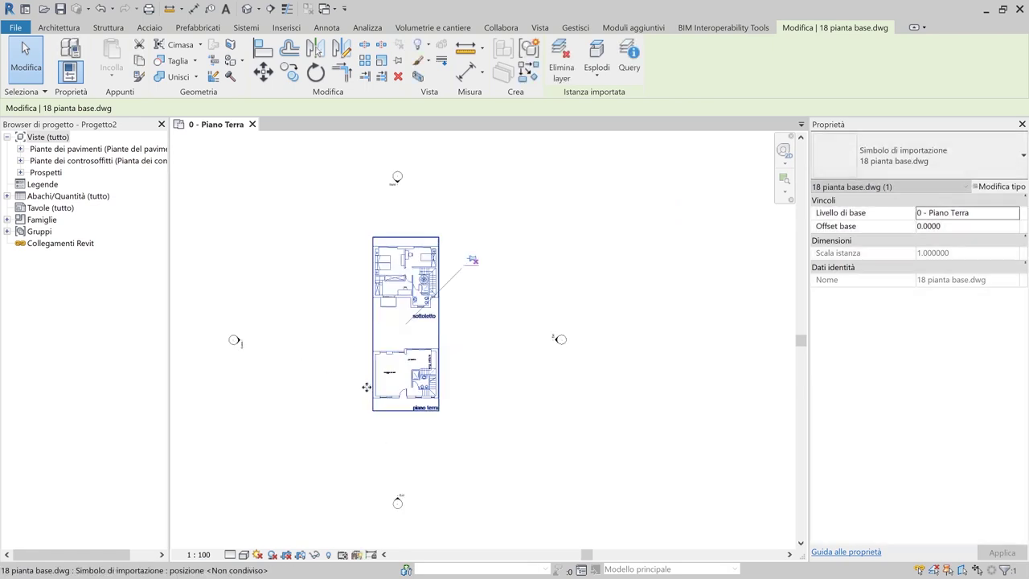
pyautogui.scroll(3, 366, 387)
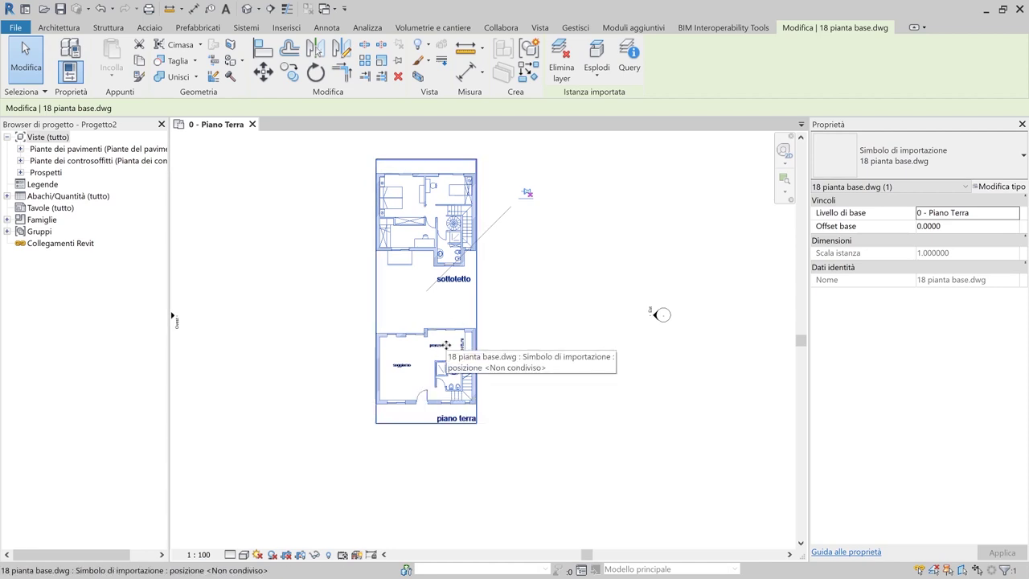
pyautogui.moveTo(717, 271); pyautogui.dragTo(606, 356)
pyautogui.click(596, 381)
# Nudge the DWG into its final position and pin it in place
pyautogui.click(453, 386)
pyautogui.moveTo(453, 386)
pyautogui.mouseDown()
pyautogui.moveTo(465, 360)
pyautogui.moveTo(444, 379)
pyautogui.mouseUp()
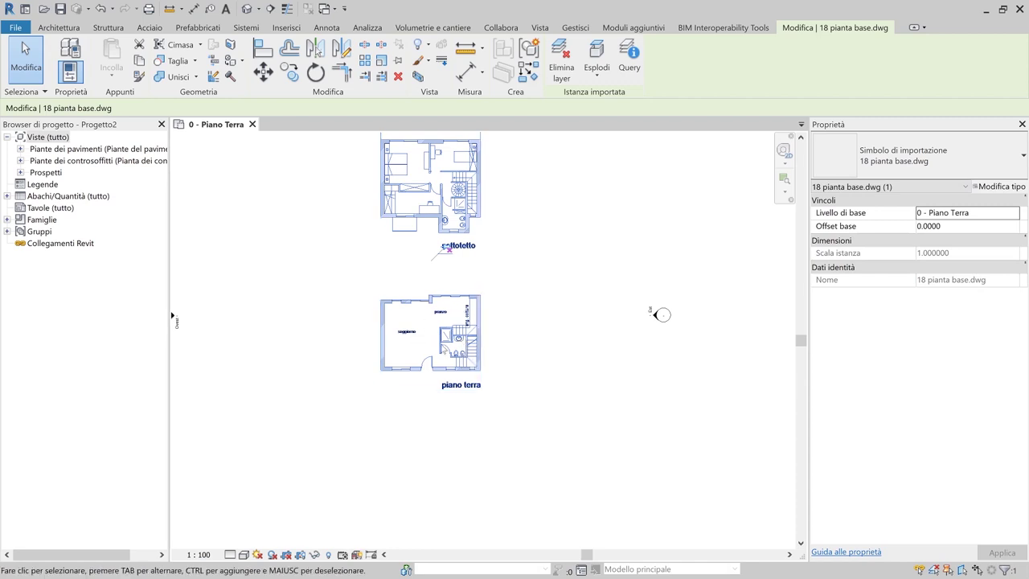
pyautogui.click(452, 251)
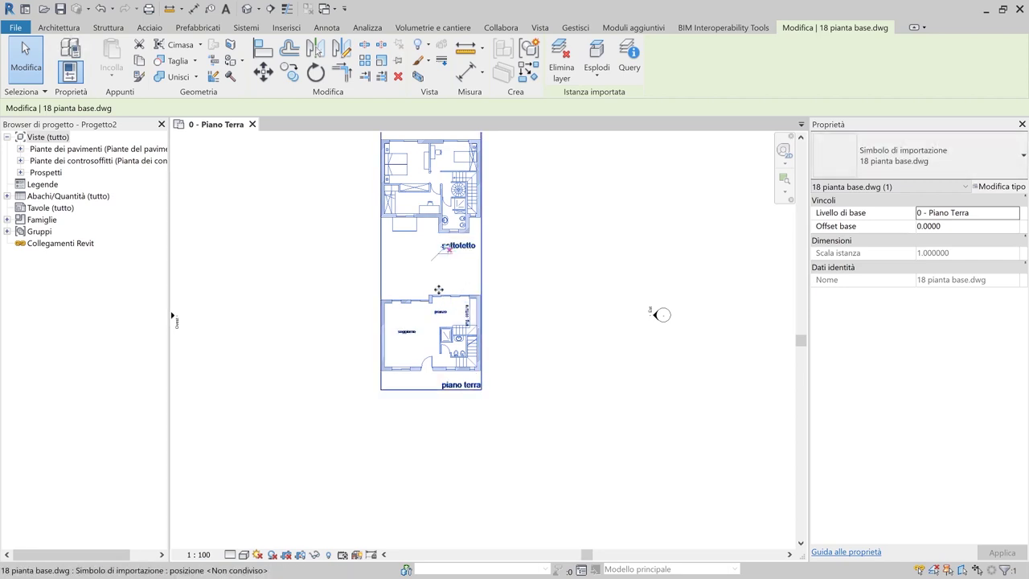
pyautogui.click(400, 65)
pyautogui.click(515, 325)
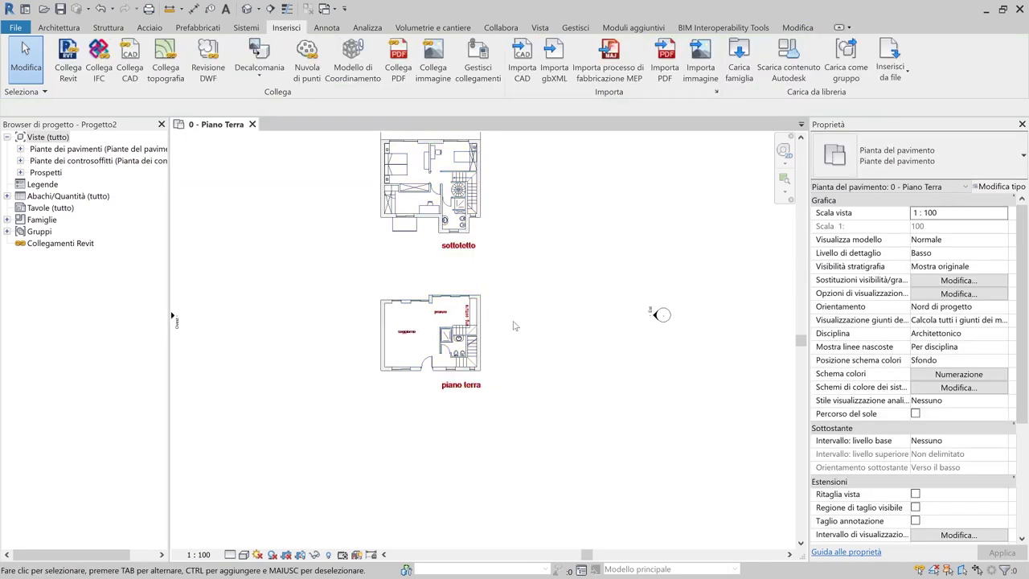
pyautogui.scroll(10, 482, 346)
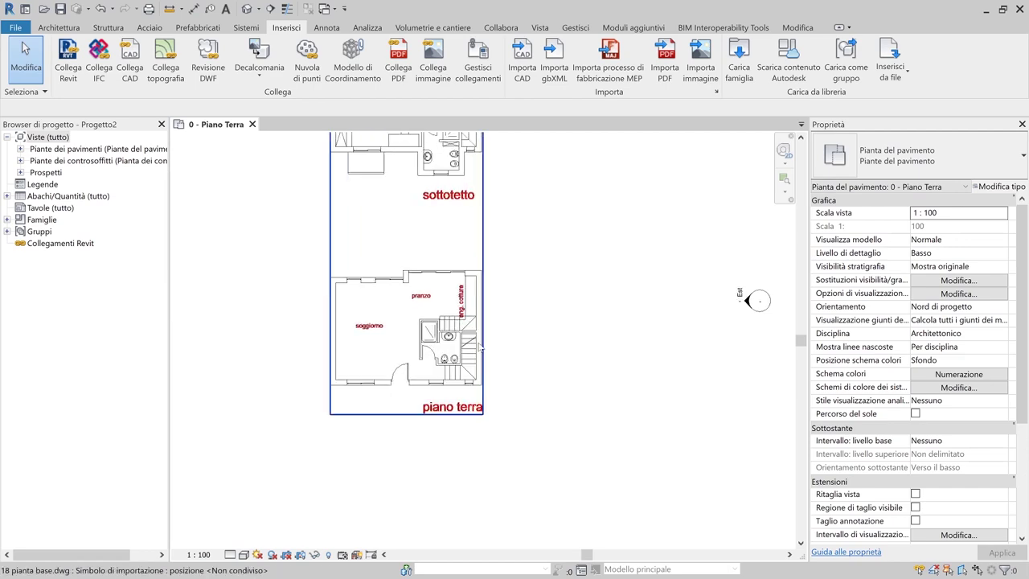
pyautogui.moveTo(371, 383); pyautogui.dragTo(505, 383, button='middle')
pyautogui.scroll(-2, 558, 363)
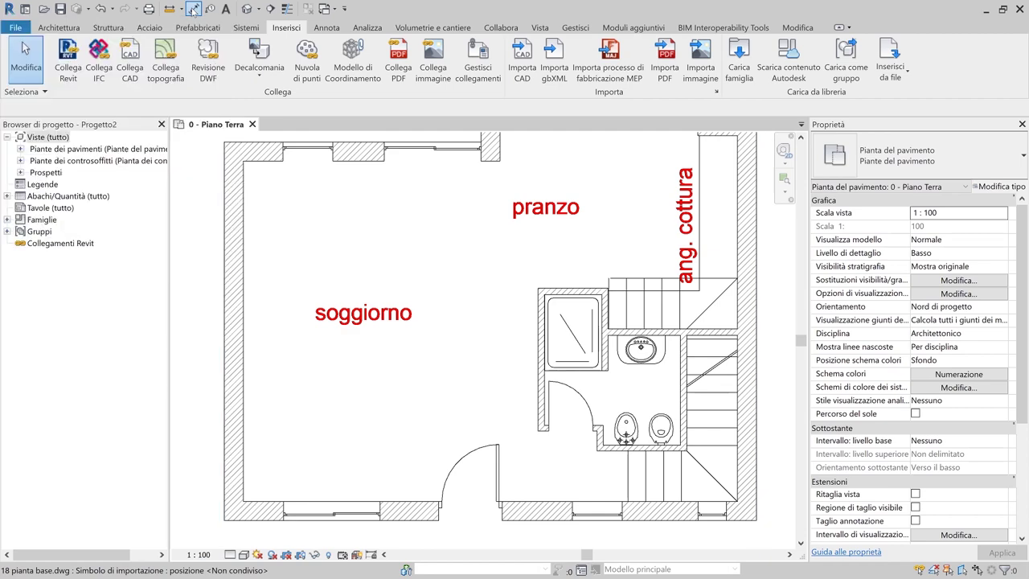
pyautogui.click(193, 9)
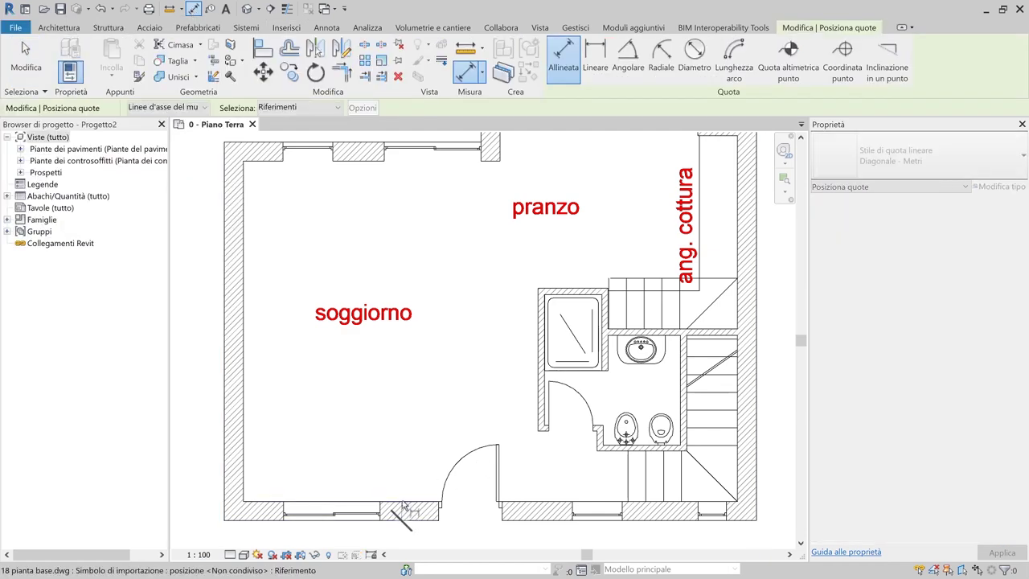
pyautogui.click(405, 501)
pyautogui.click(402, 519)
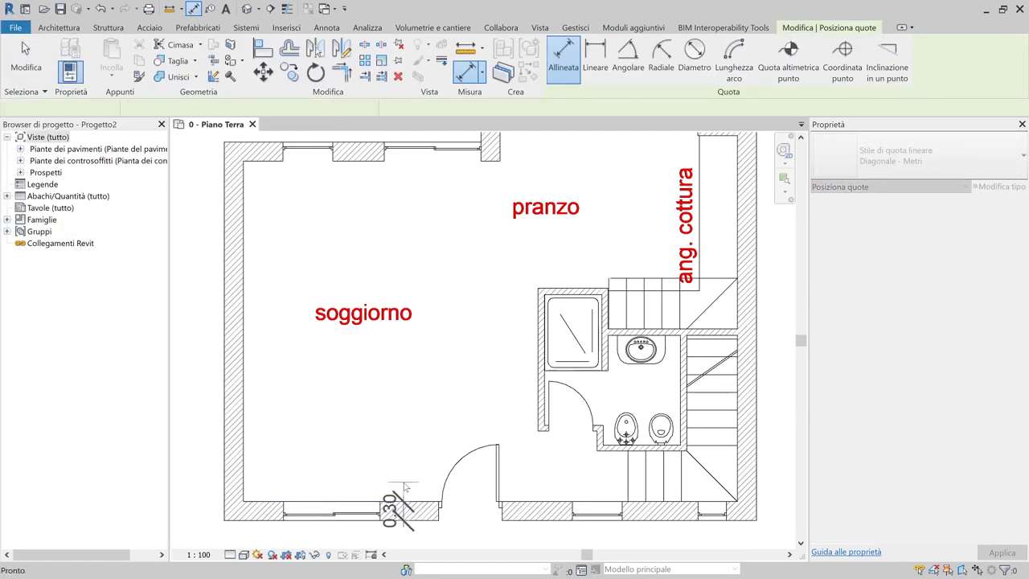
pyautogui.scroll(3, 623, 376)
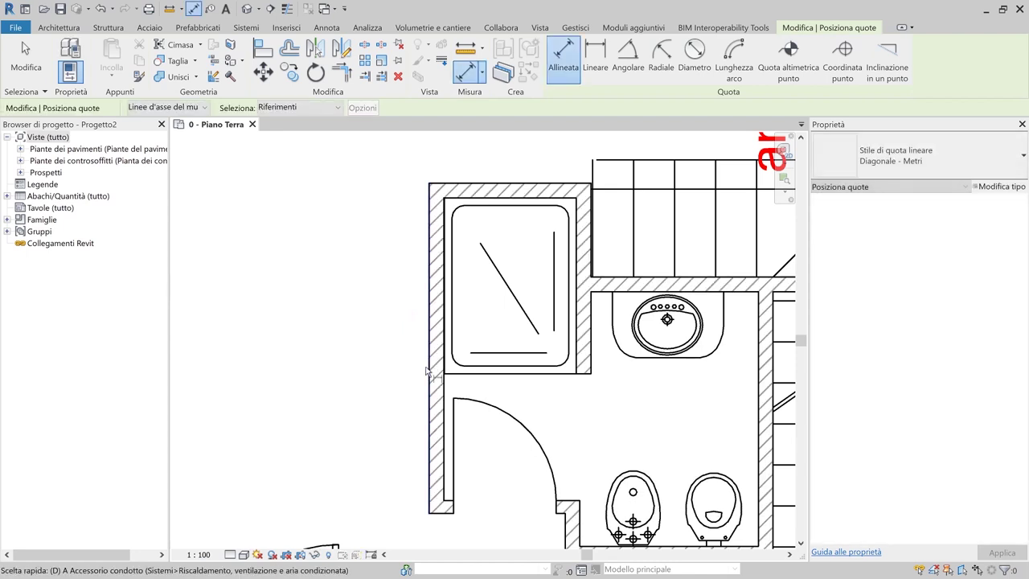
pyautogui.click(441, 385)
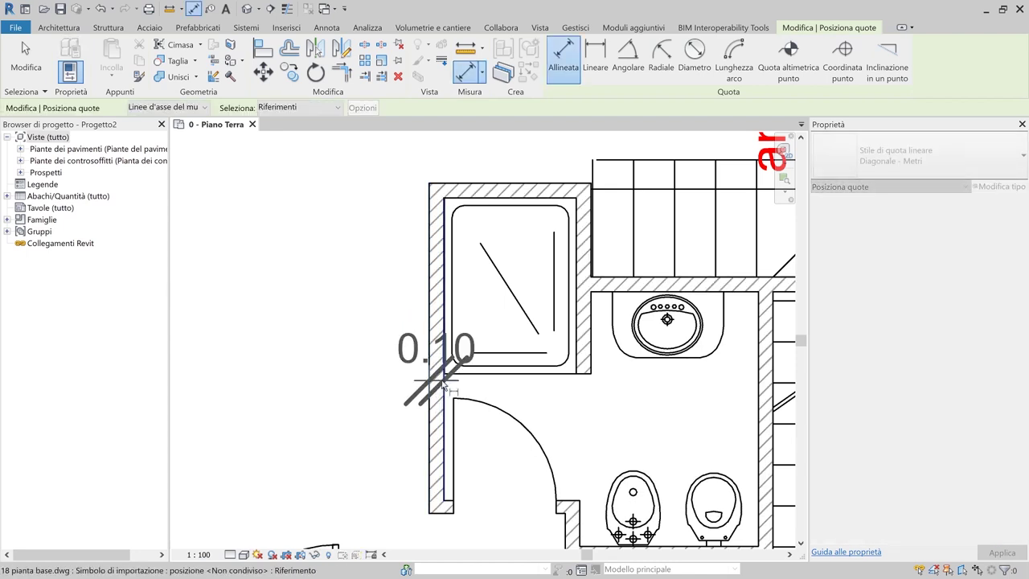
pyautogui.press('Escape')
pyautogui.scroll(-3, 447, 386)
pyautogui.press('Escape')
pyautogui.press('Escape')
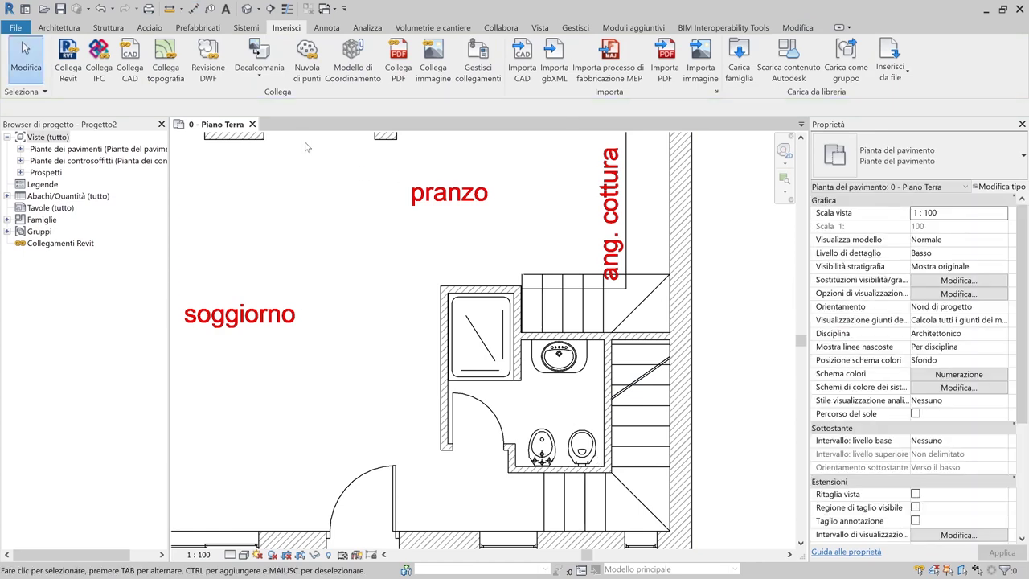
pyautogui.scroll(-5, 428, 261)
pyautogui.scroll(3, 469, 354)
pyautogui.scroll(4, 504, 265)
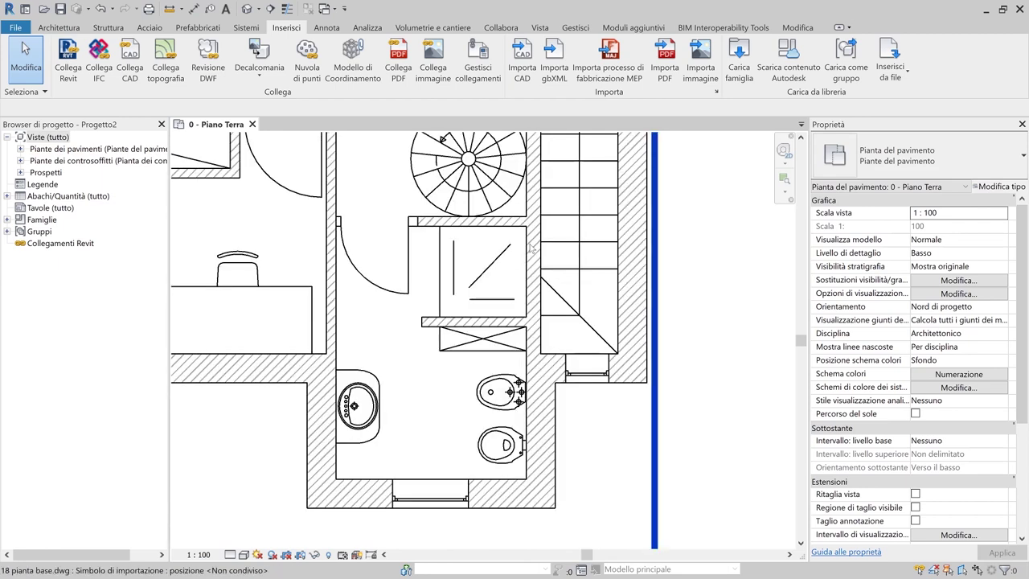
pyautogui.press('d')
pyautogui.press('i')
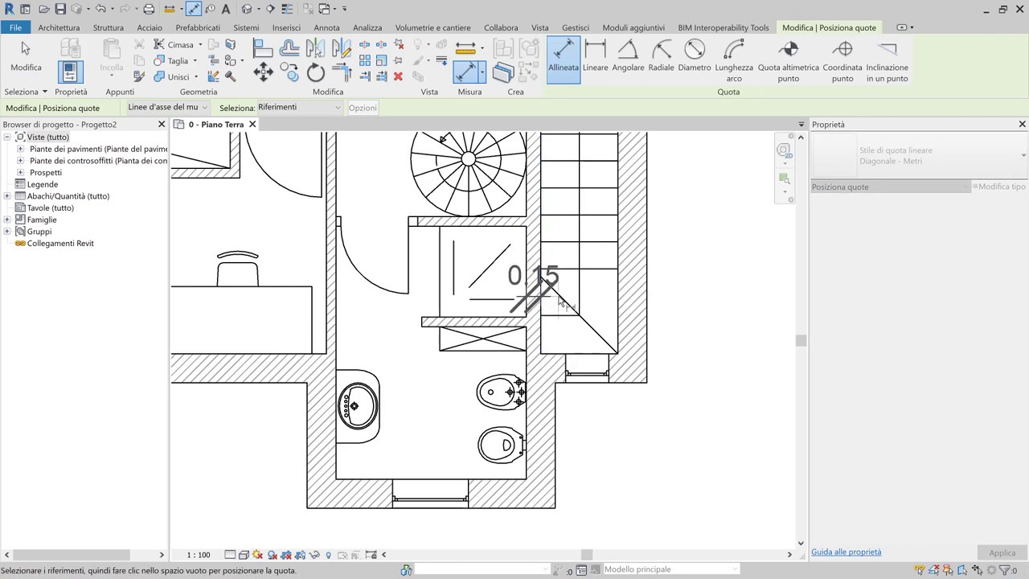
pyautogui.press('Escape')
pyautogui.press('Escape')
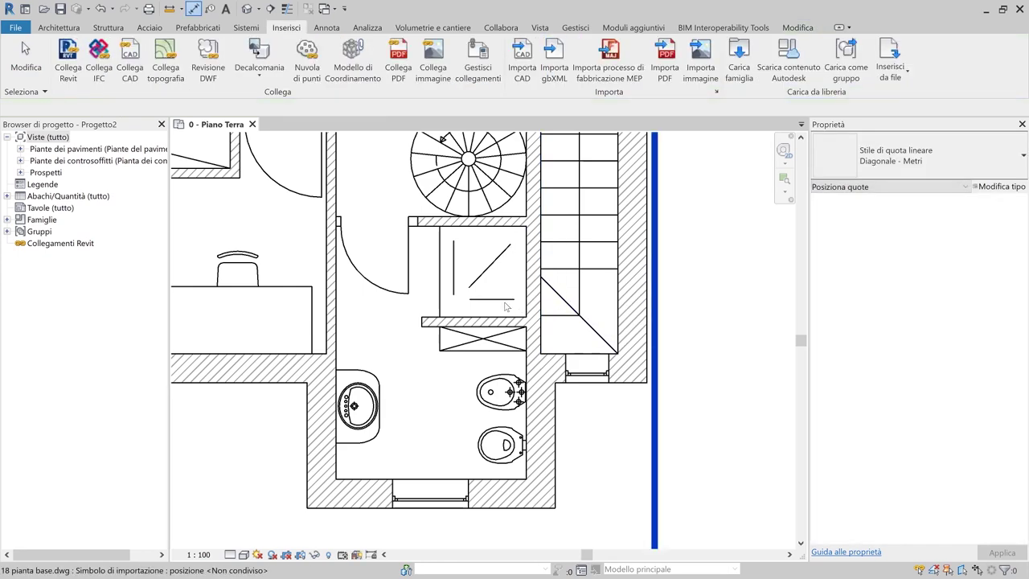
pyautogui.scroll(-5, 523, 321)
pyautogui.scroll(5, 482, 328)
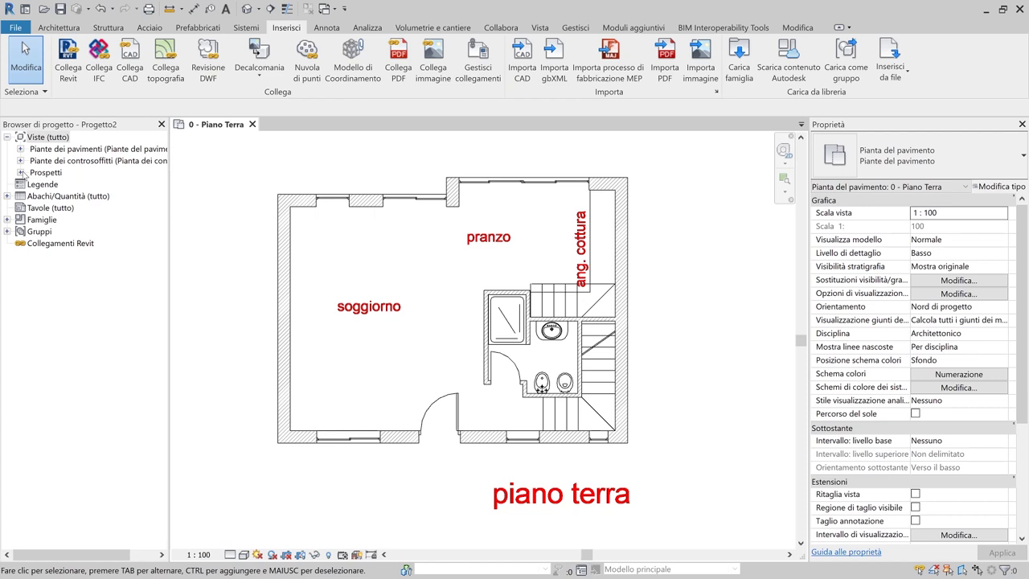
pyautogui.click(20, 173)
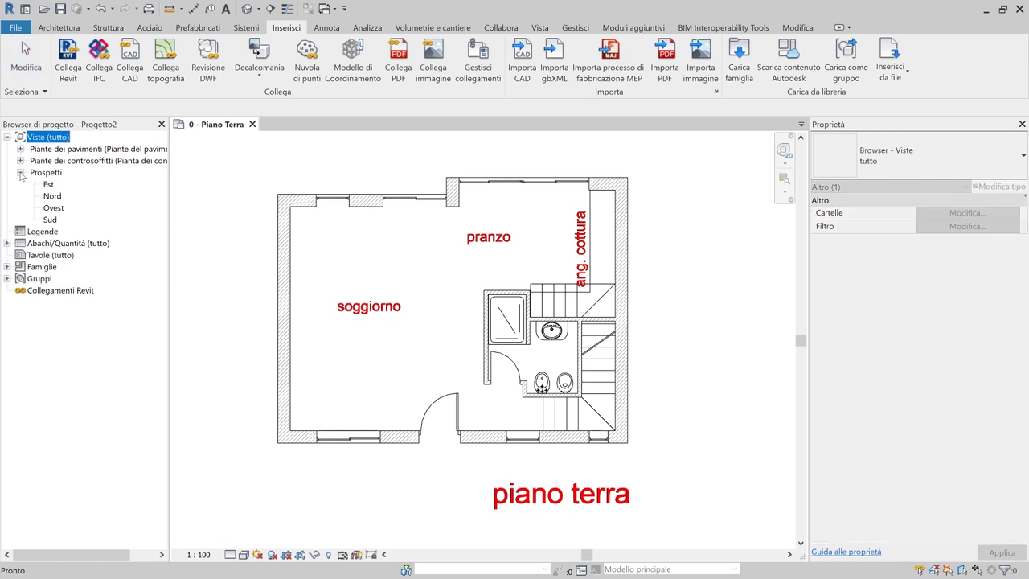
pyautogui.doubleClick(50, 220)
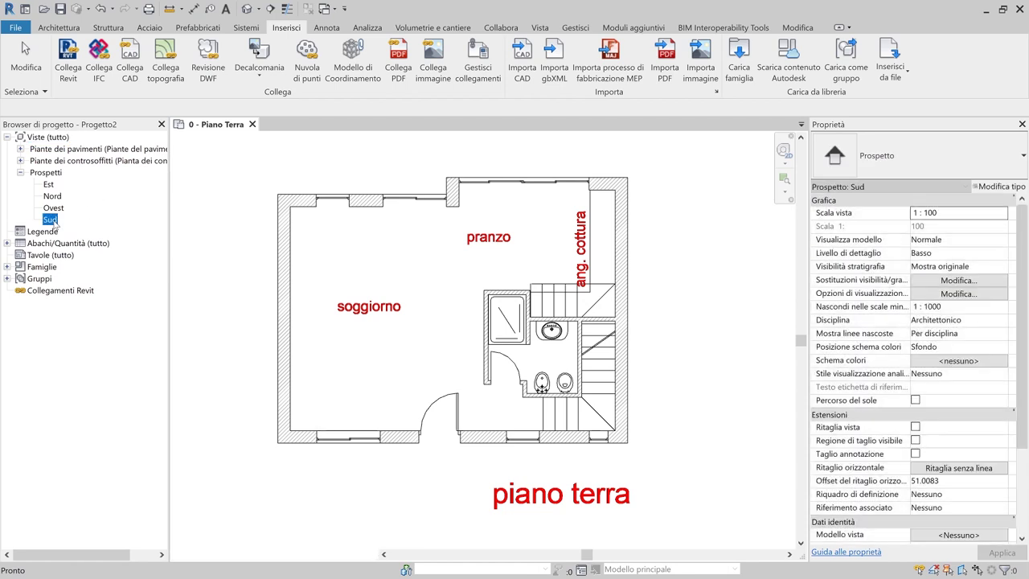
pyautogui.moveTo(610, 374); pyautogui.dragTo(551, 380, button='middle')
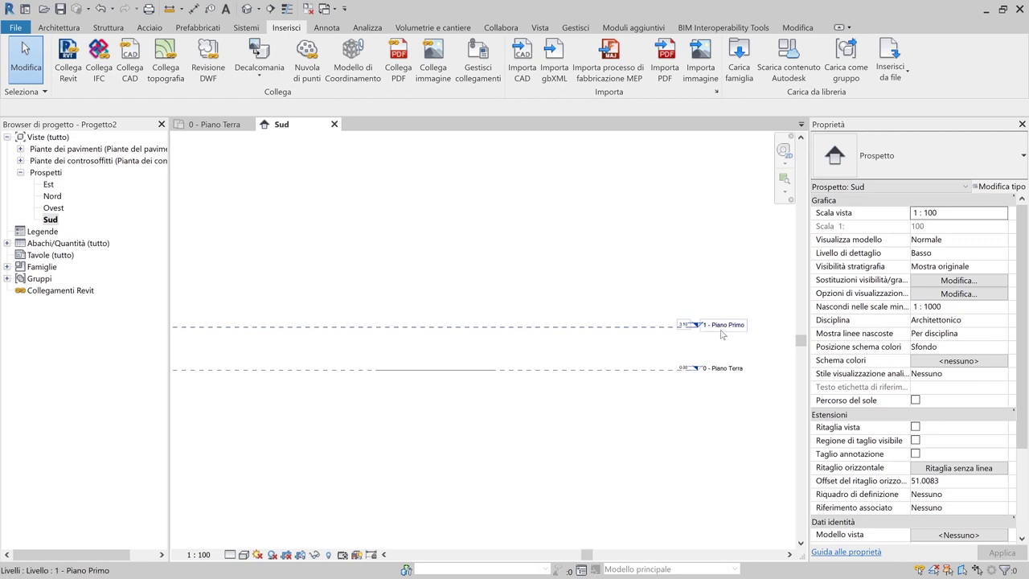
pyautogui.scroll(2, 595, 334)
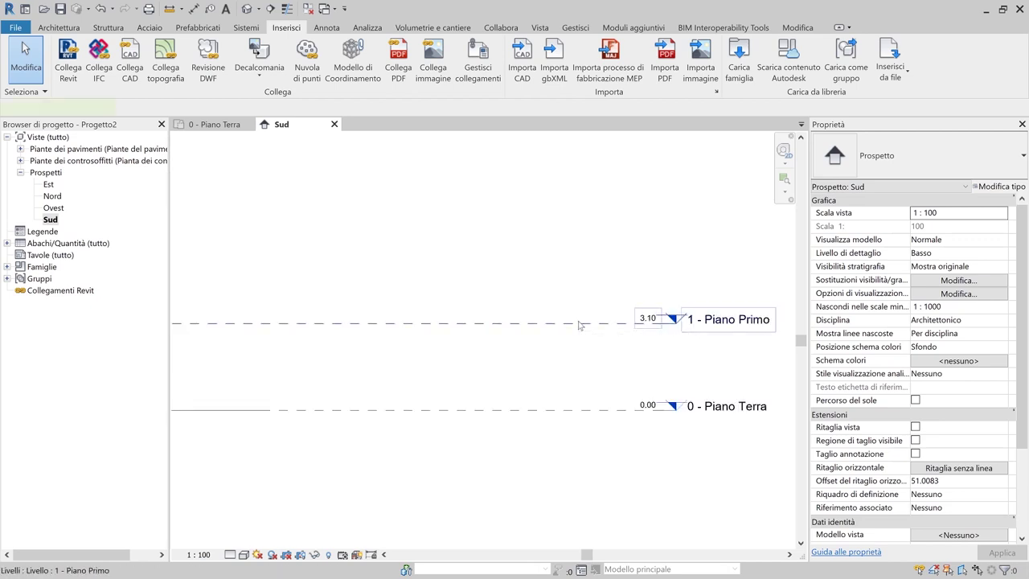
pyautogui.click(578, 323)
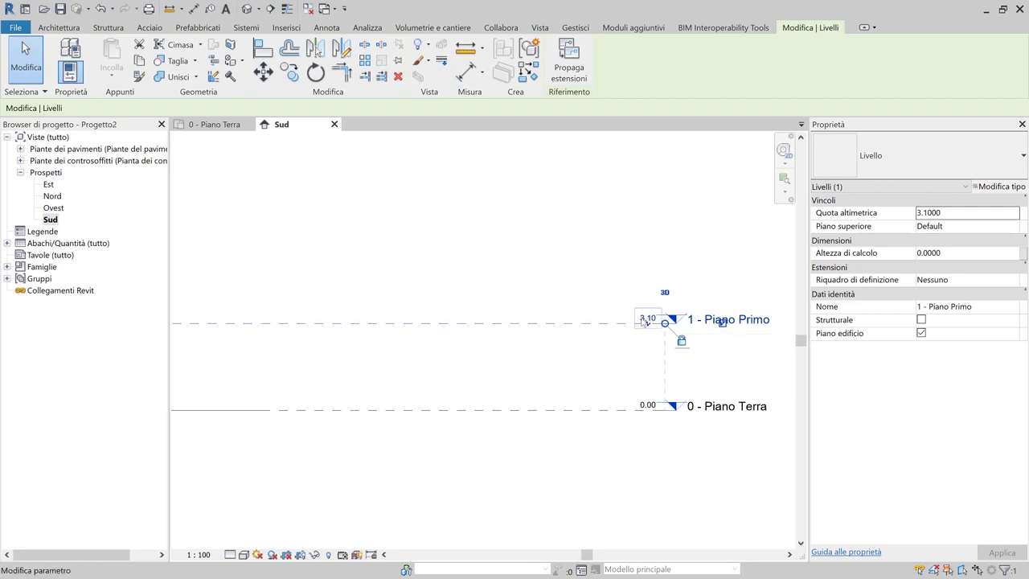
pyautogui.click(651, 359)
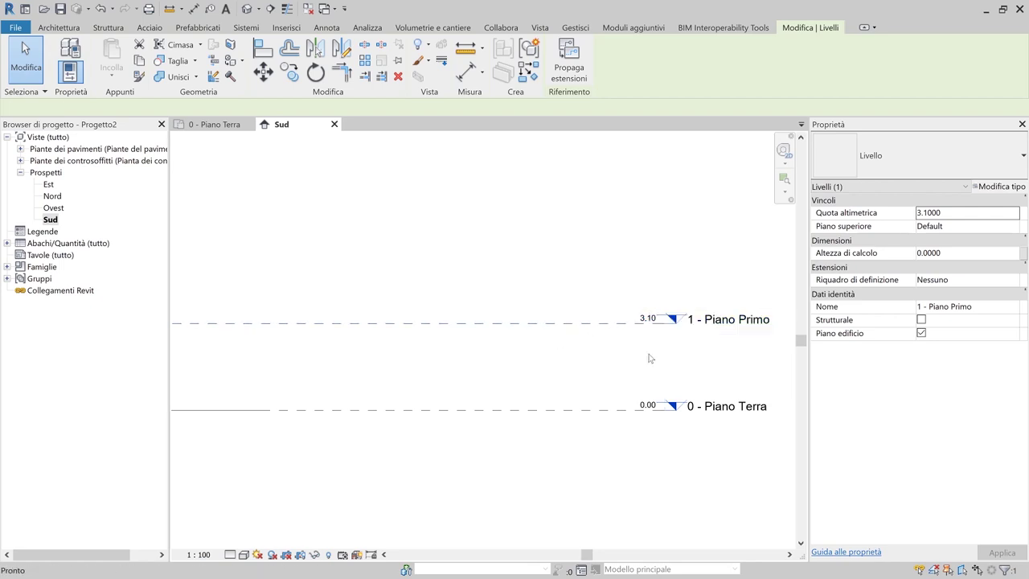
pyautogui.scroll(2, 625, 352)
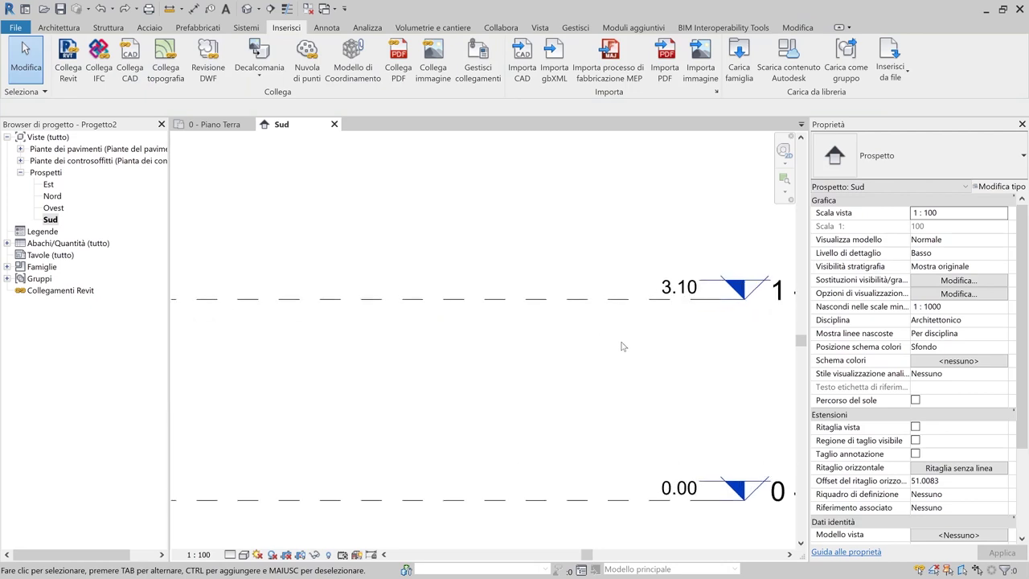
pyautogui.click(586, 299)
pyautogui.click(653, 284)
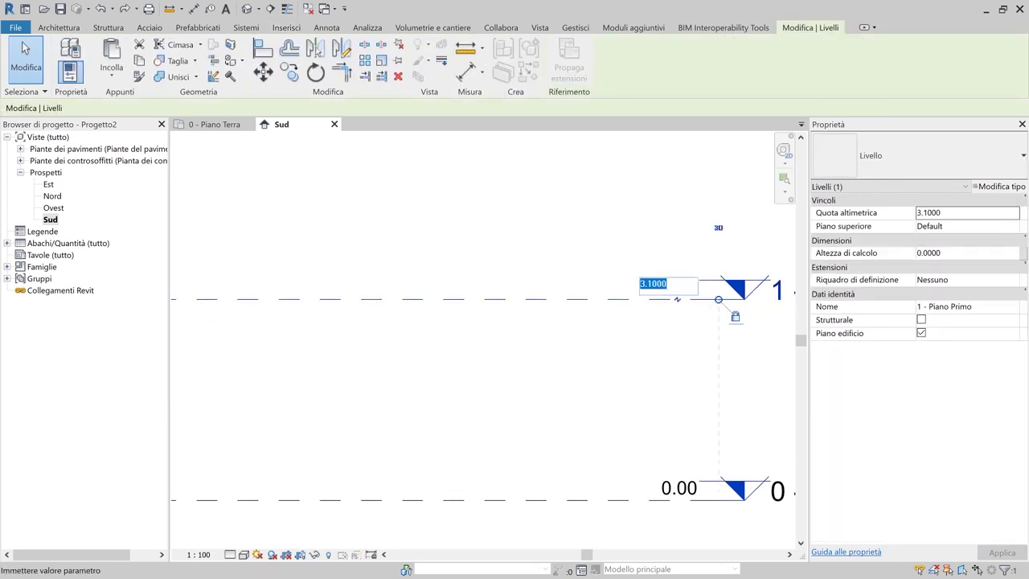
pyautogui.write('3')
pyautogui.press('Return')
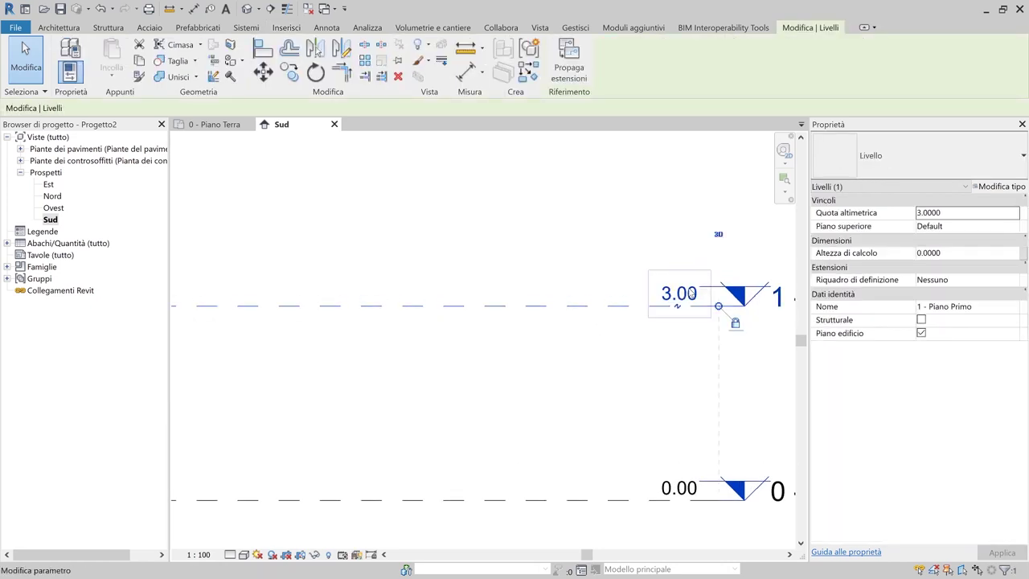
pyautogui.write('3.5')
pyautogui.press('Return')
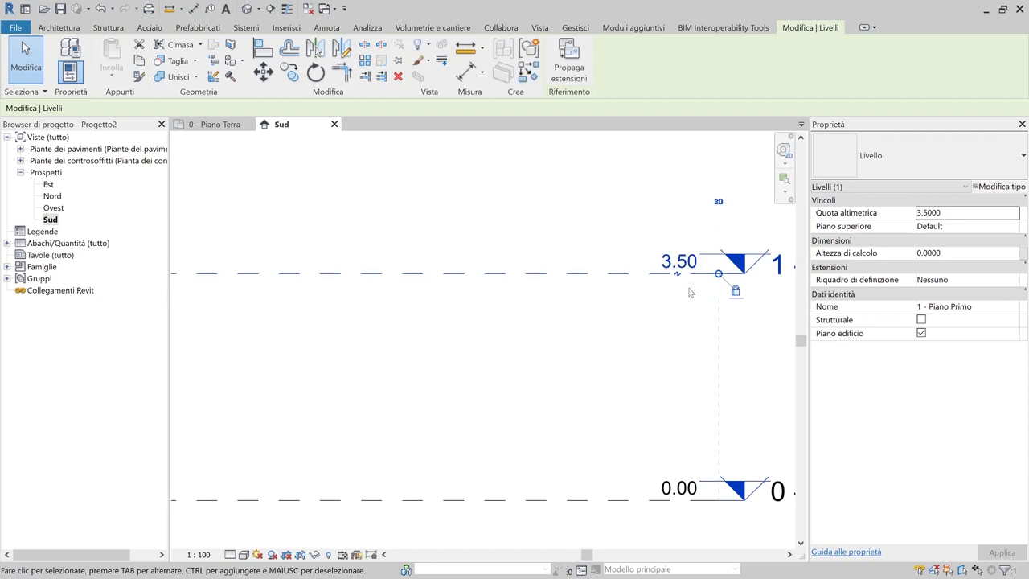
pyautogui.write('3.1')
pyautogui.press('Return')
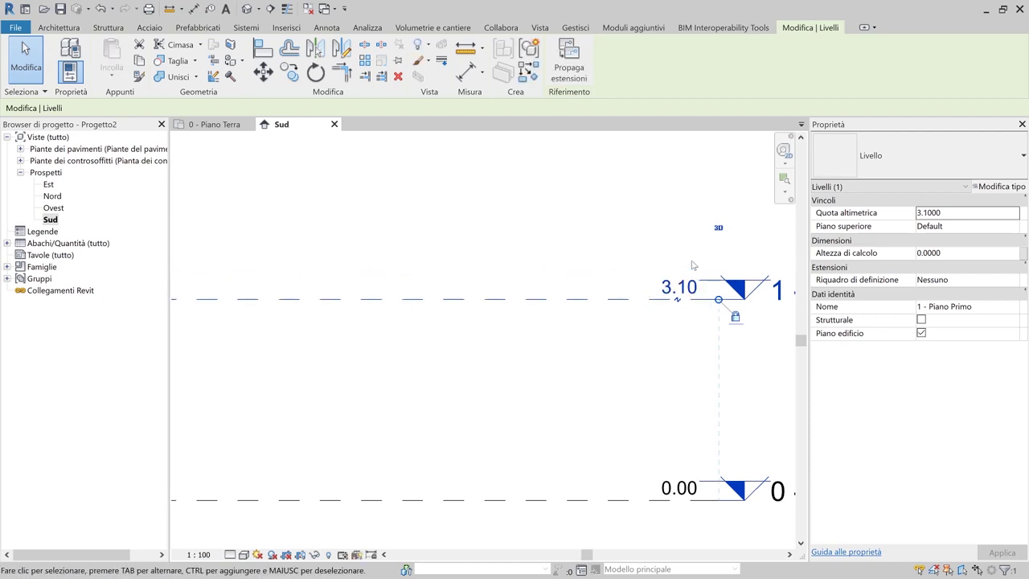
pyautogui.press('Escape')
pyautogui.scroll(-6, 544, 294)
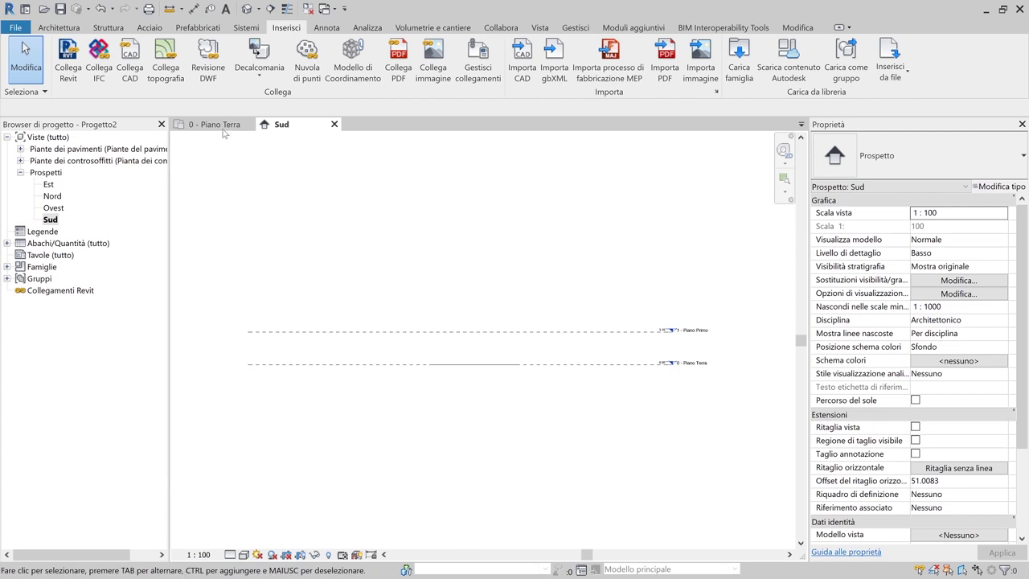
pyautogui.click(335, 124)
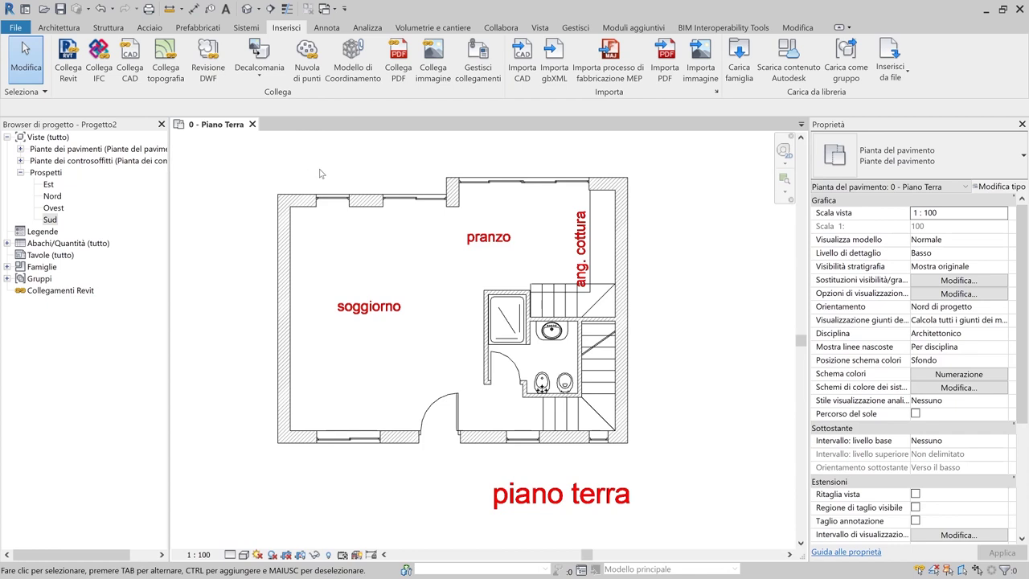
# Start a Generico - 30 cm wall (WA) at the bottom-left corner, then cancel it
pyautogui.click(57, 27)
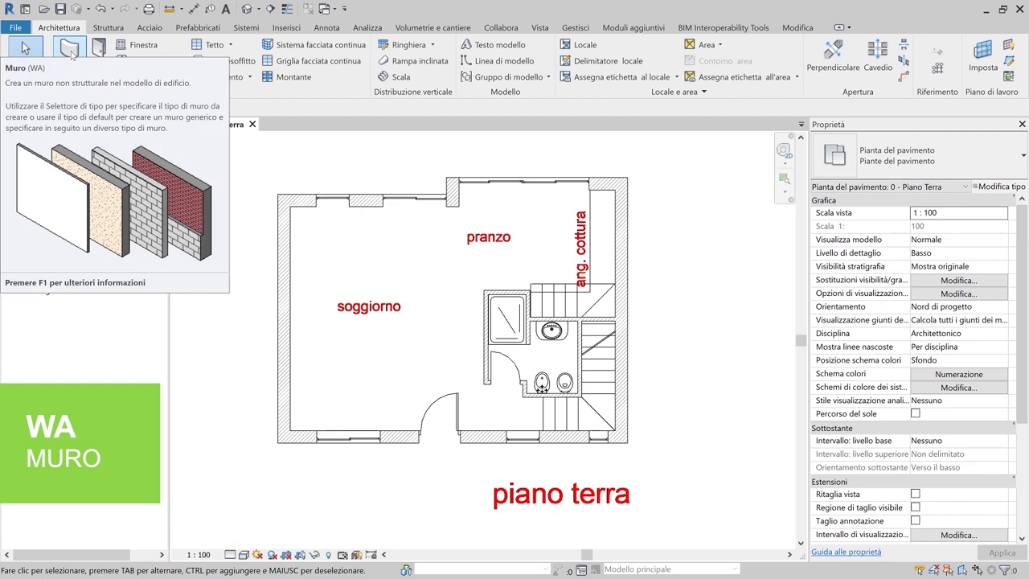
pyautogui.press('w')
pyautogui.press('a')
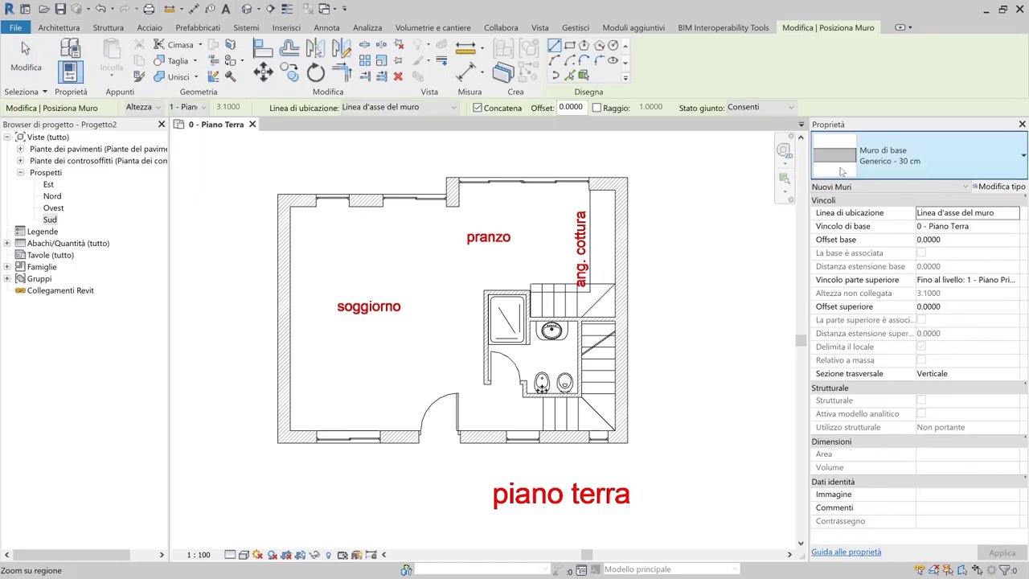
pyautogui.click(891, 161)
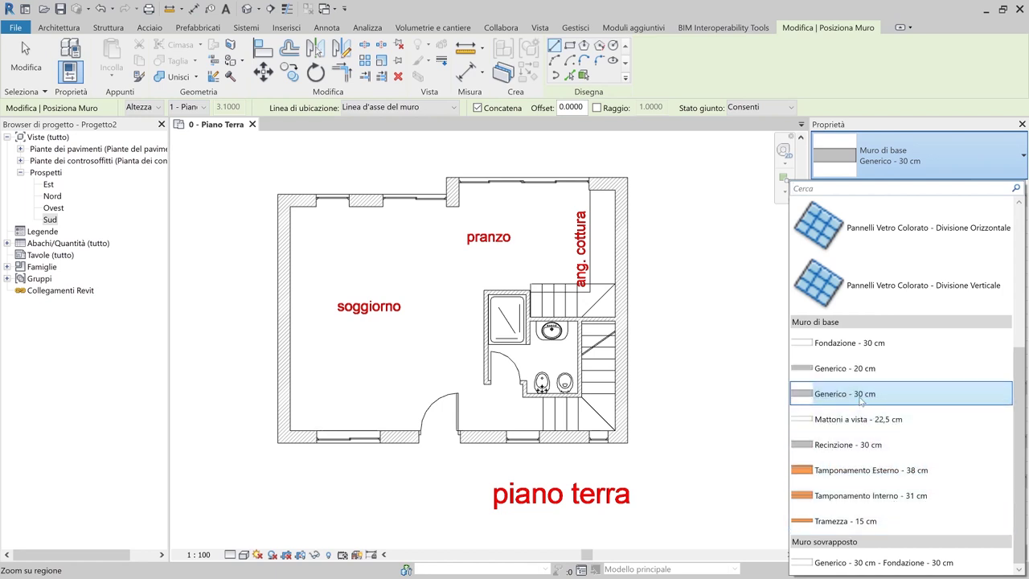
pyautogui.moveTo(861, 397)
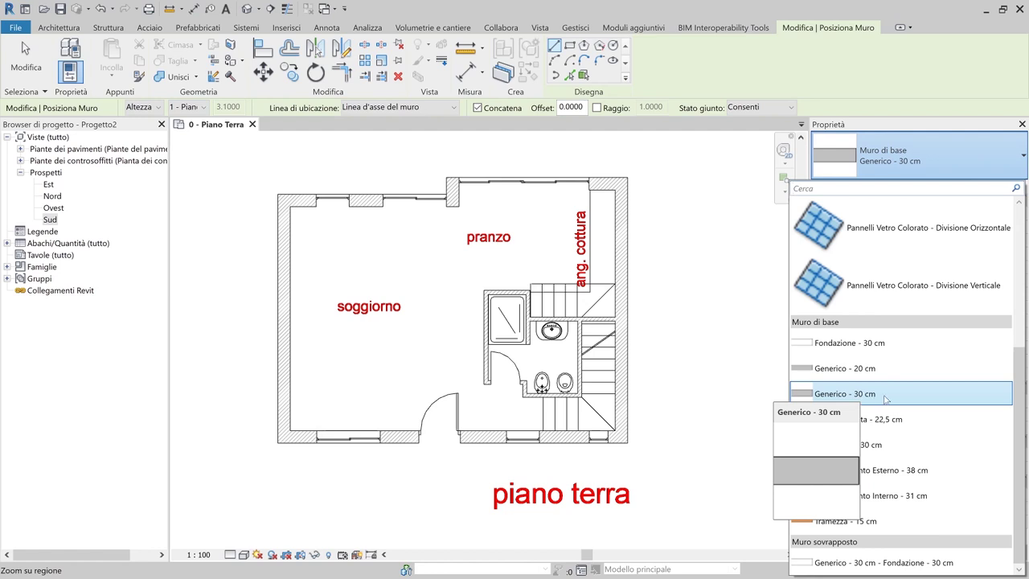
pyautogui.click(881, 394)
pyautogui.moveTo(579, 377); pyautogui.dragTo(647, 354, button='middle')
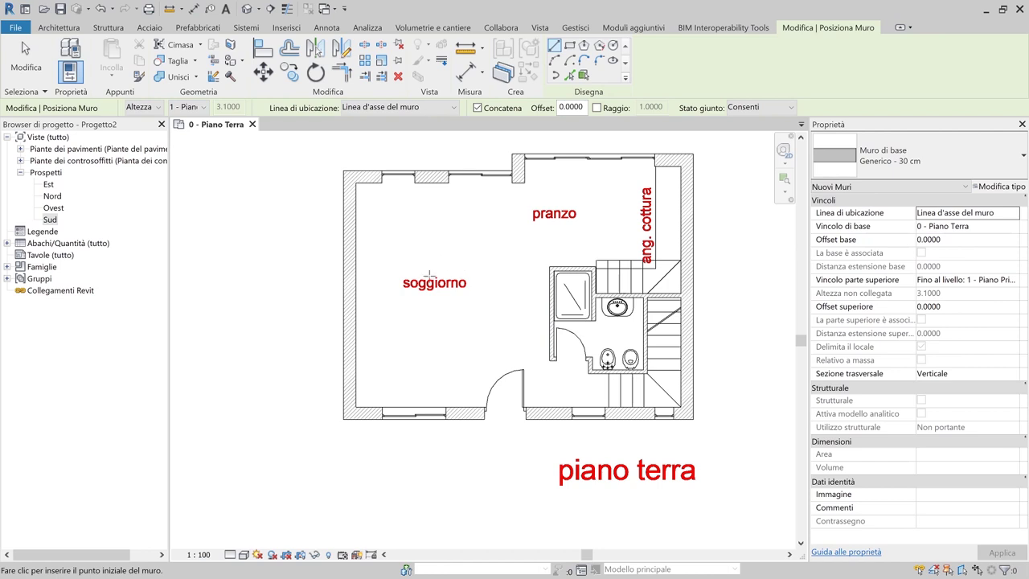
pyautogui.scroll(3, 345, 417)
pyautogui.click(344, 413)
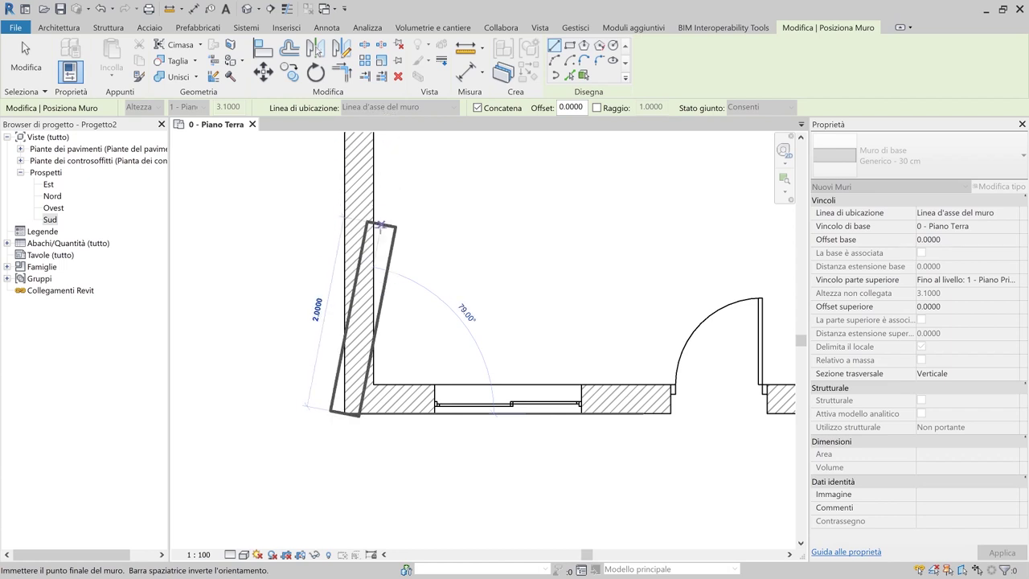
pyautogui.press('Escape')
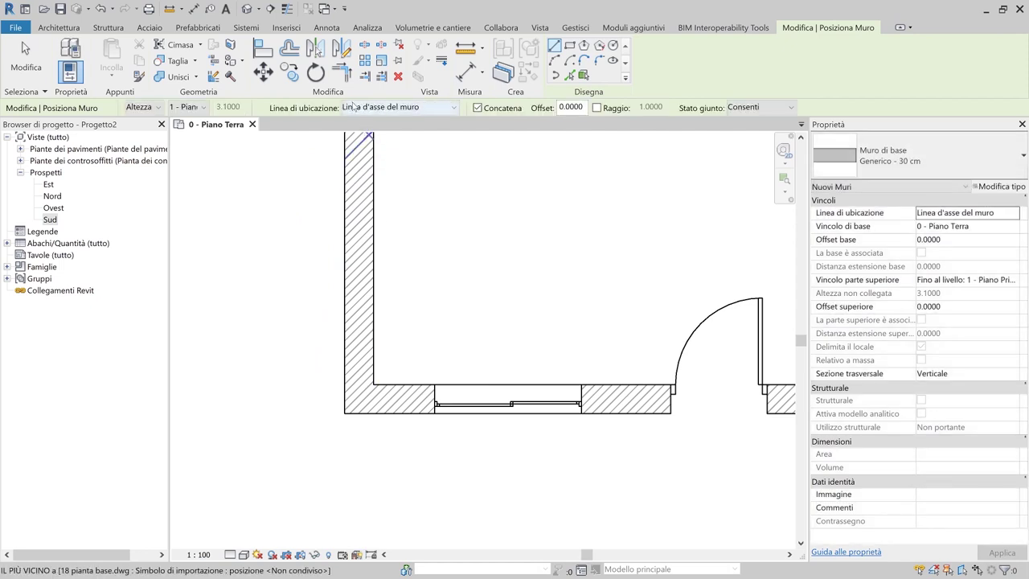
# Set the wall location line to Superficie di finitura: esterno
pyautogui.click(354, 108)
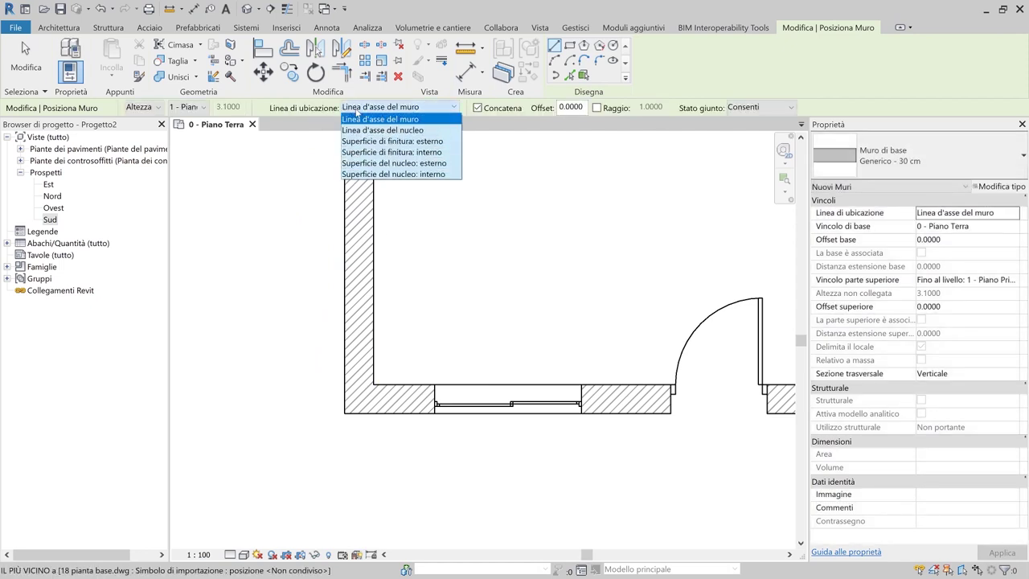
pyautogui.click(404, 143)
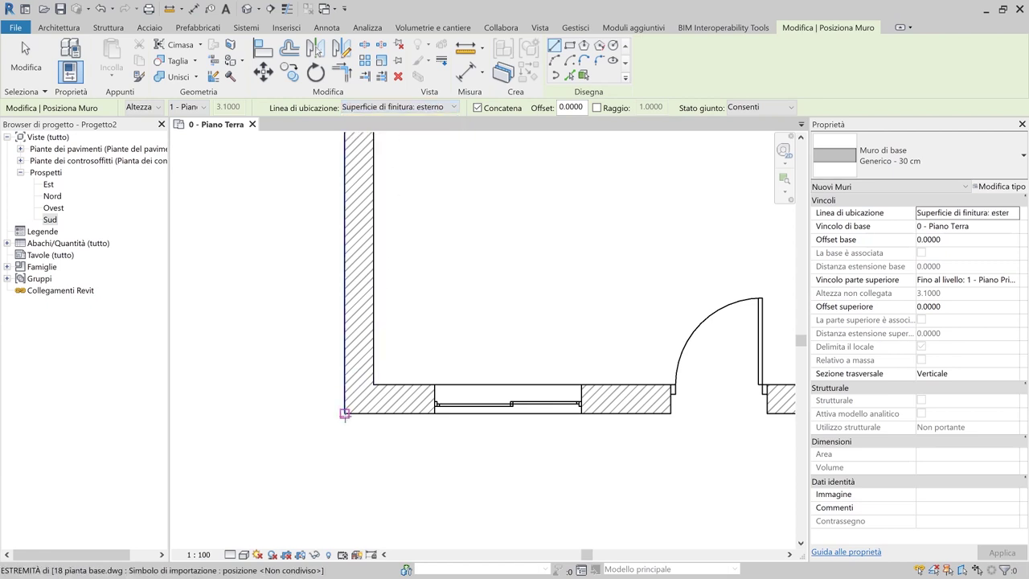
pyautogui.click(344, 413)
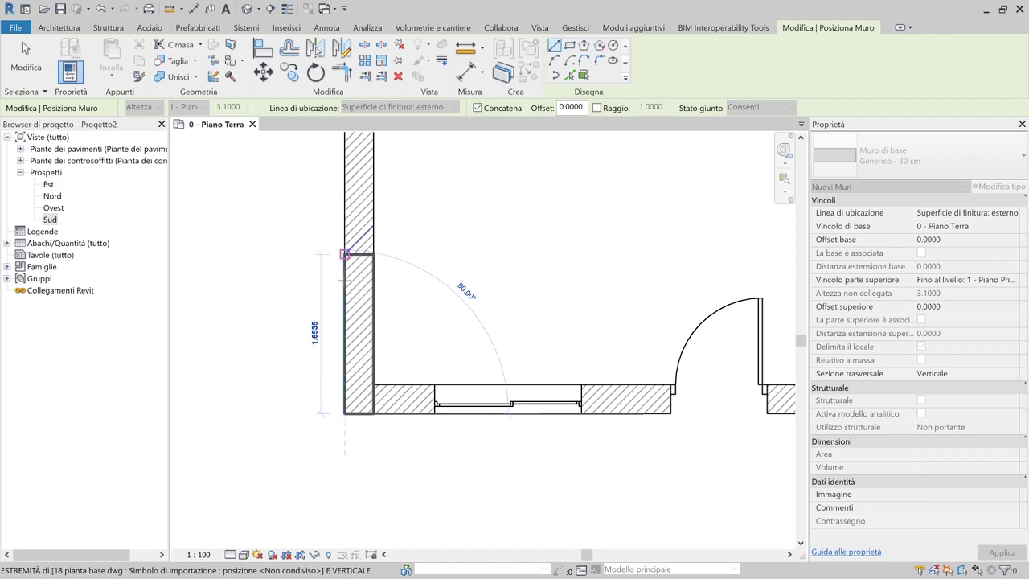
pyautogui.press('Escape')
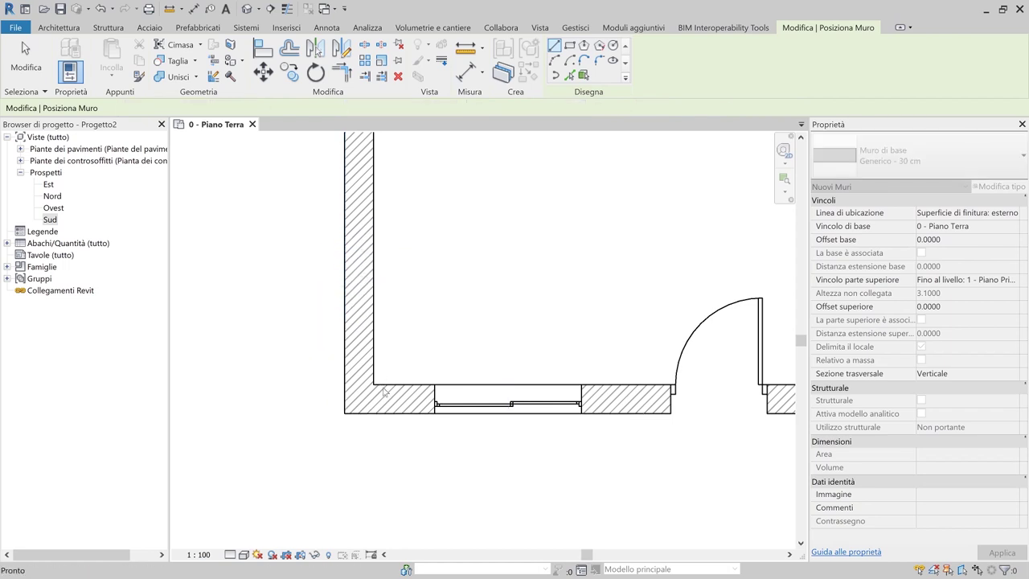
# Trace the left and top perimeter walls starting from the inner bottom-left corner
pyautogui.click(373, 384)
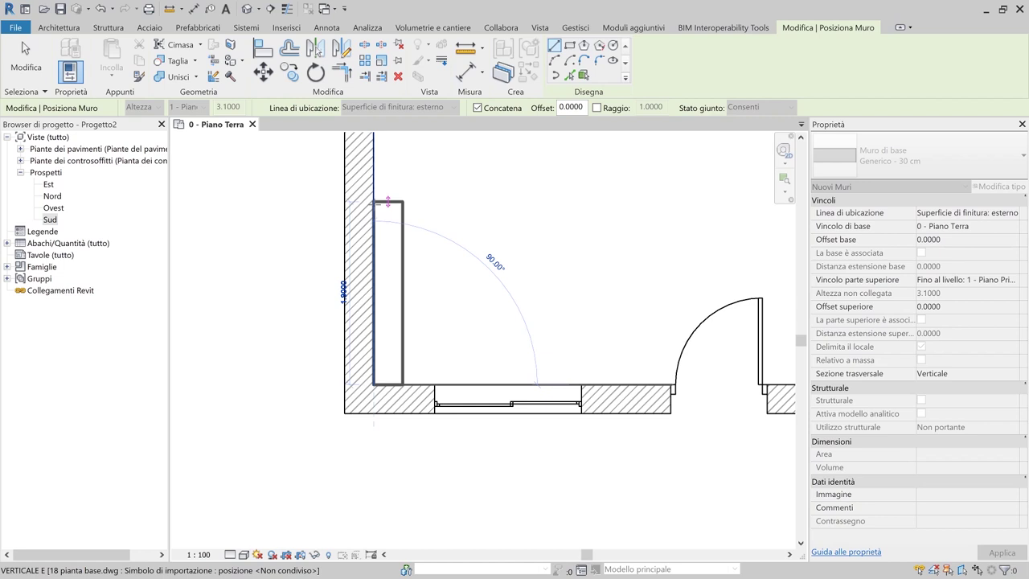
pyautogui.press('space')
pyautogui.press('space')
pyautogui.press('space')
pyautogui.press('space')
pyautogui.scroll(-3, 381, 179)
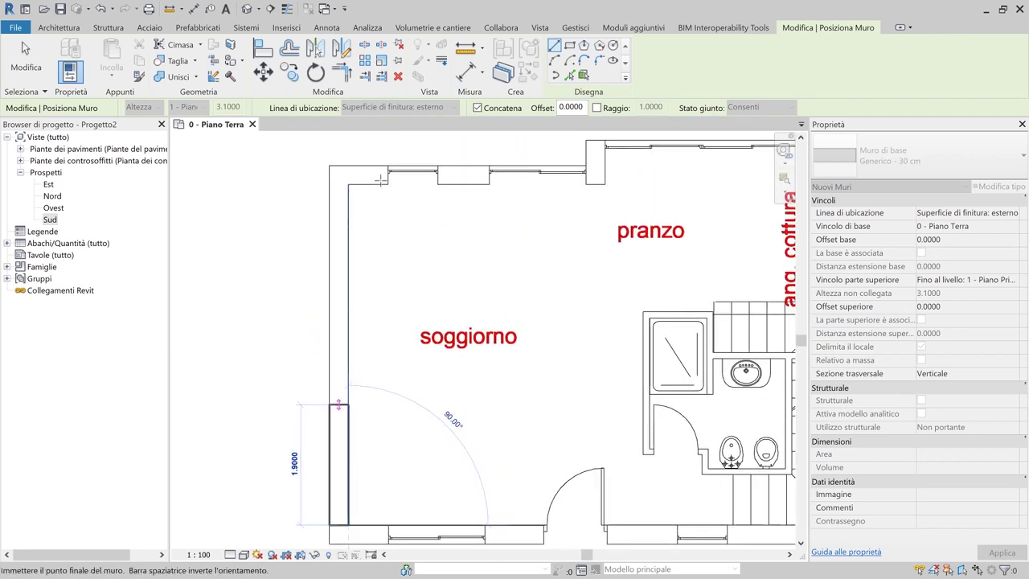
pyautogui.click(338, 185)
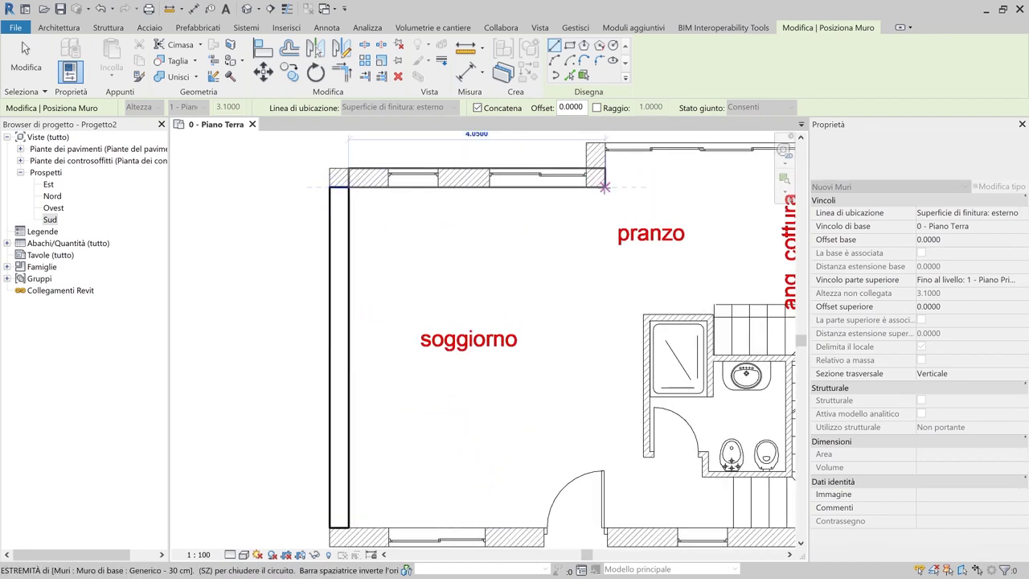
pyautogui.click(604, 187)
pyautogui.moveTo(692, 165); pyautogui.dragTo(505, 201, button='middle')
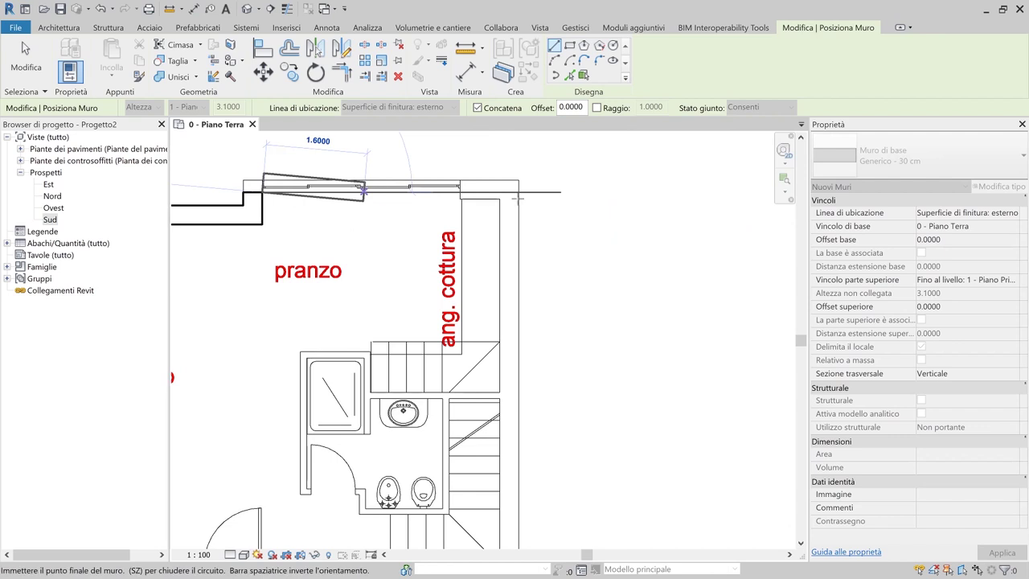
pyautogui.click(507, 189)
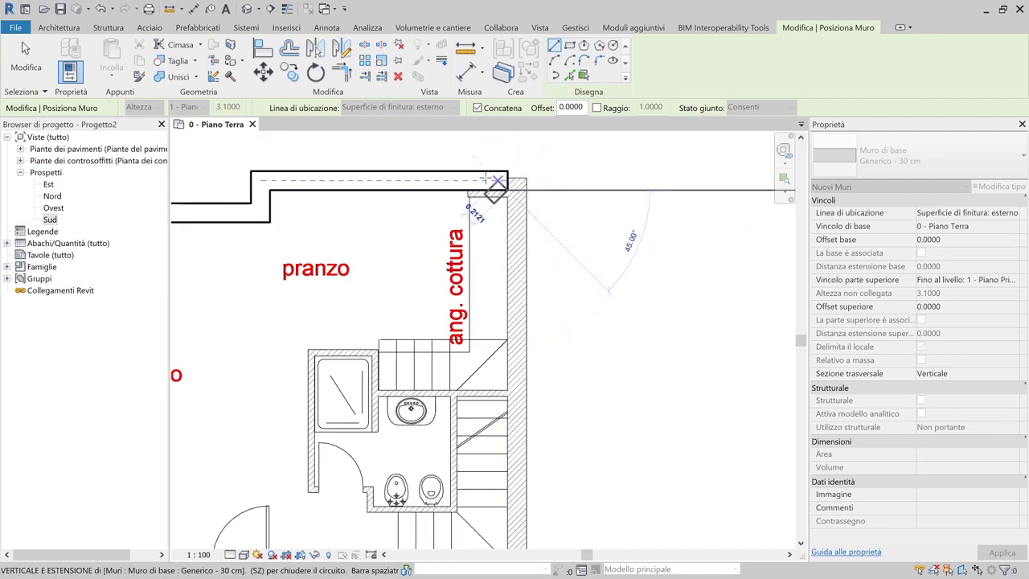
# Close the perimeter with the right and bottom walls and exit the wall tool
pyautogui.moveTo(510, 549); pyautogui.dragTo(521, 359, button='middle')
pyautogui.click(521, 360)
pyautogui.moveTo(362, 362); pyautogui.dragTo(635, 351, button='middle')
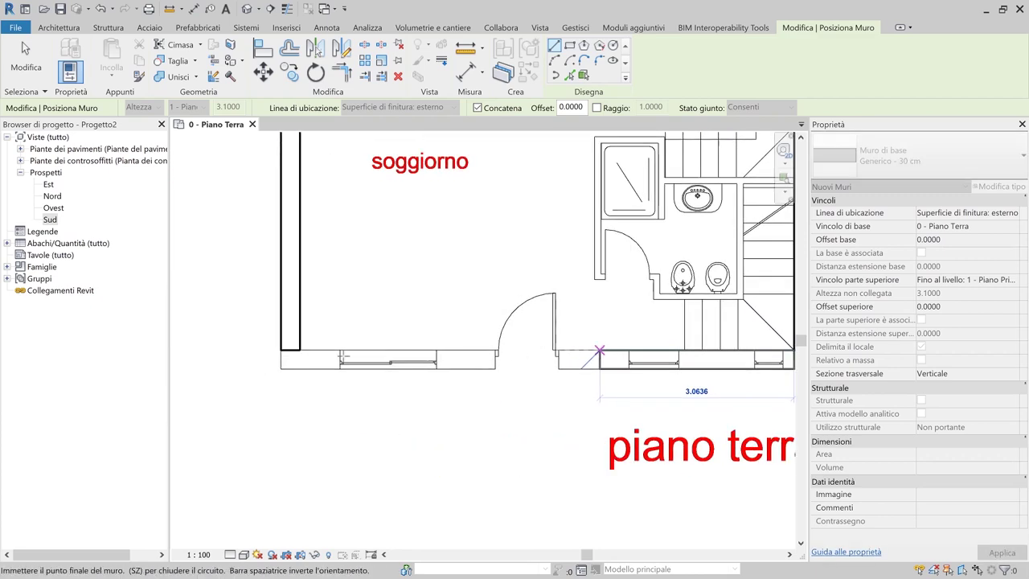
pyautogui.click(300, 350)
pyautogui.press('Escape')
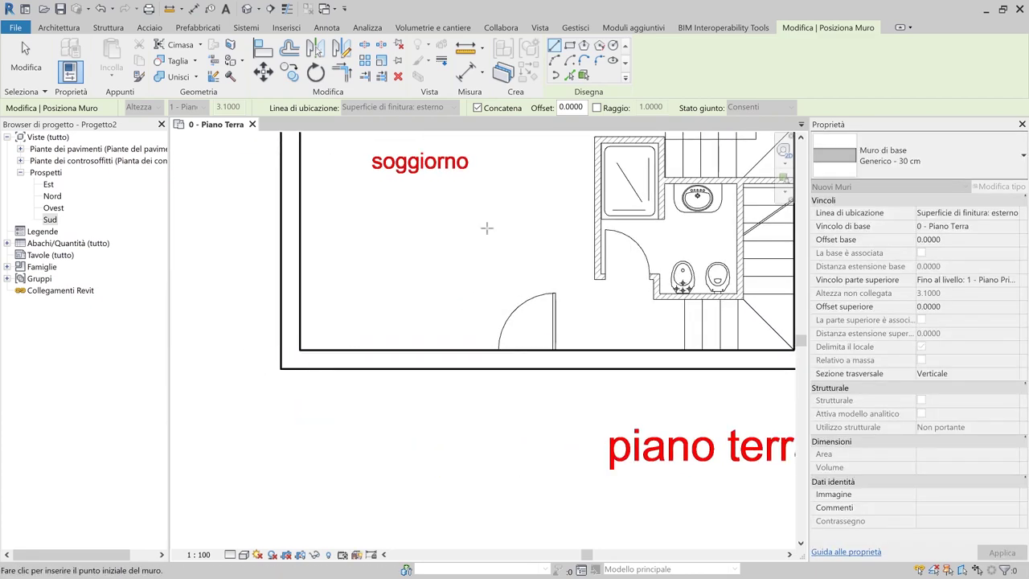
pyautogui.press('Escape')
pyautogui.moveTo(510, 234); pyautogui.dragTo(512, 340, button='middle')
pyautogui.press('Escape')
pyautogui.scroll(2, 643, 321)
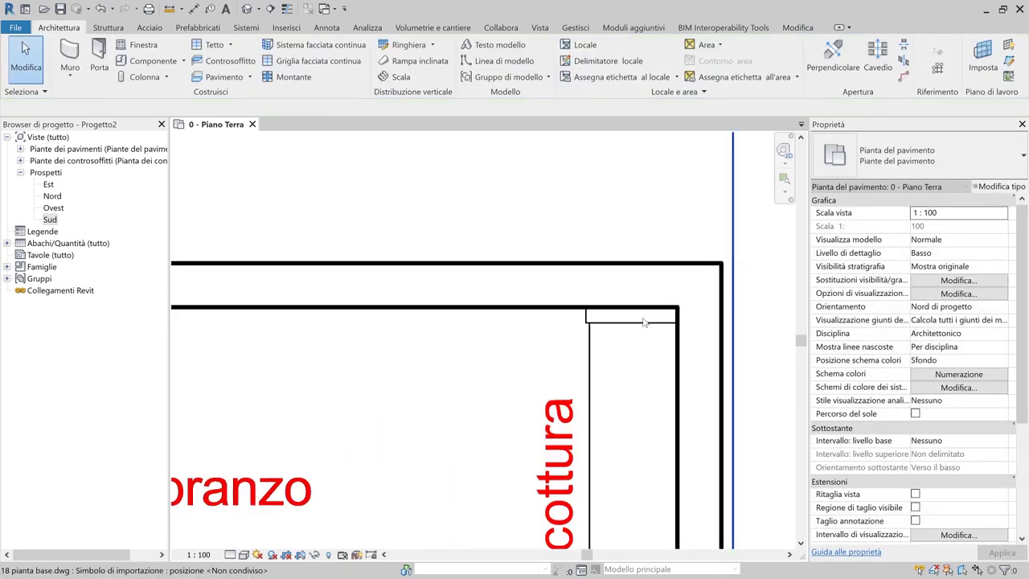
# Align the top wall at the right-hand step to the DWG's outer wall line, with thin lines on
pyautogui.scroll(1, 629, 354)
pyautogui.moveTo(629, 354); pyautogui.dragTo(588, 371, button='middle')
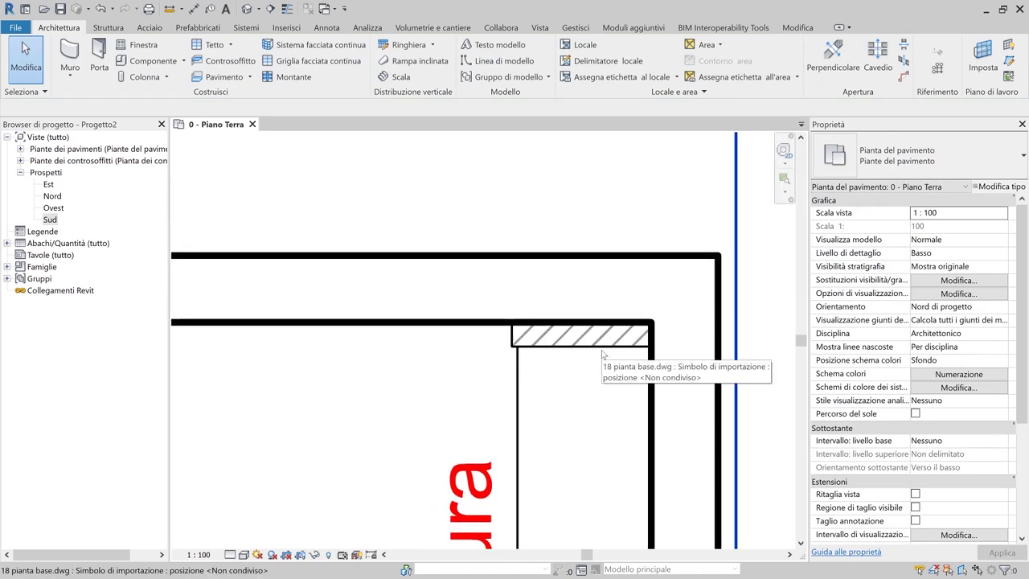
pyautogui.click(797, 28)
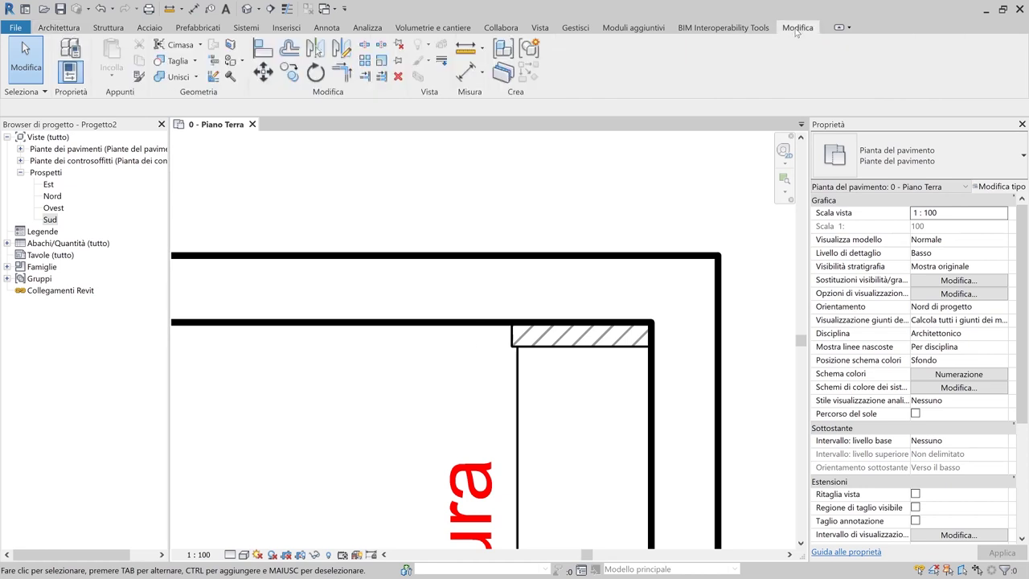
pyautogui.click(265, 50)
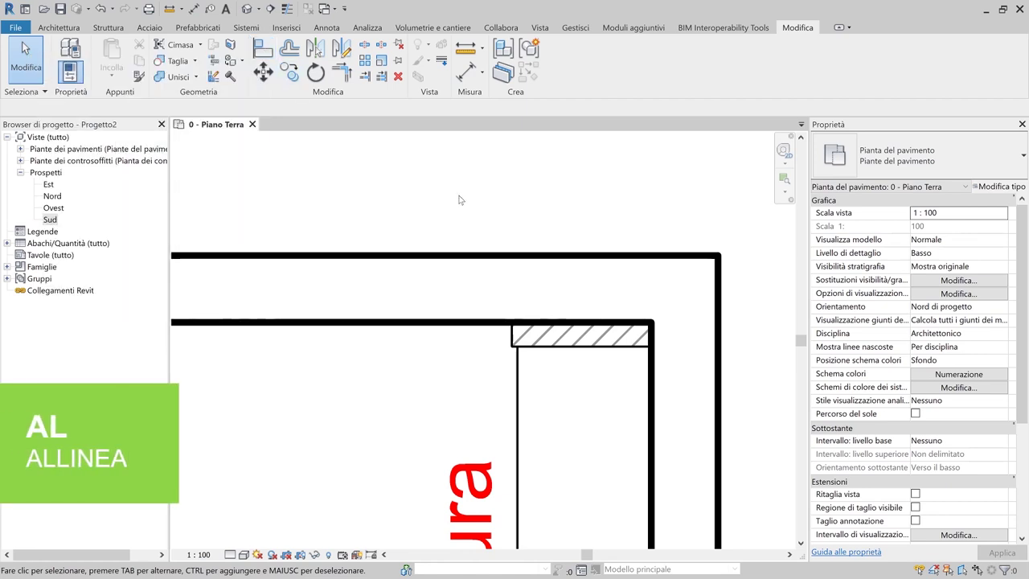
pyautogui.click(549, 350)
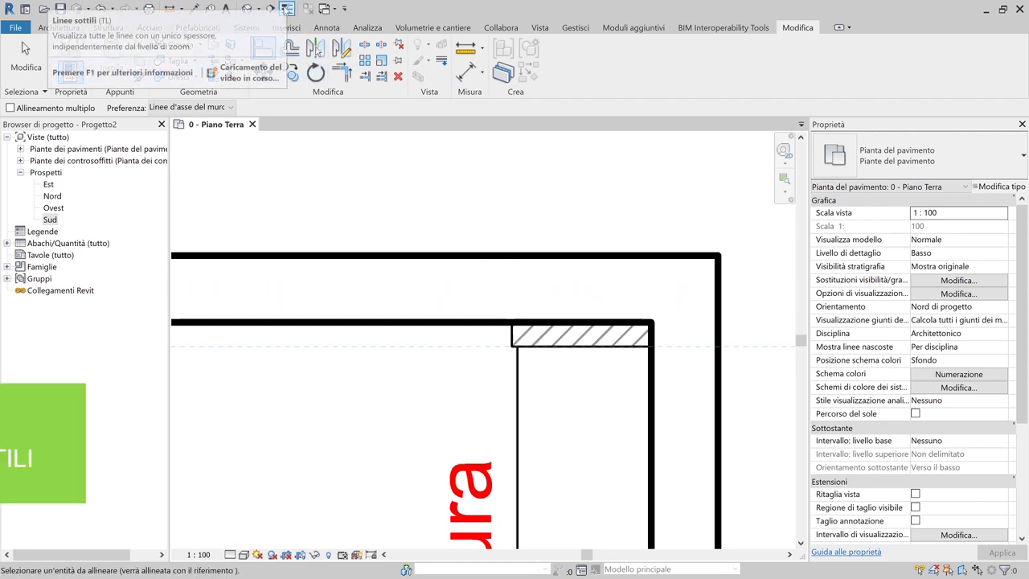
pyautogui.click(287, 9)
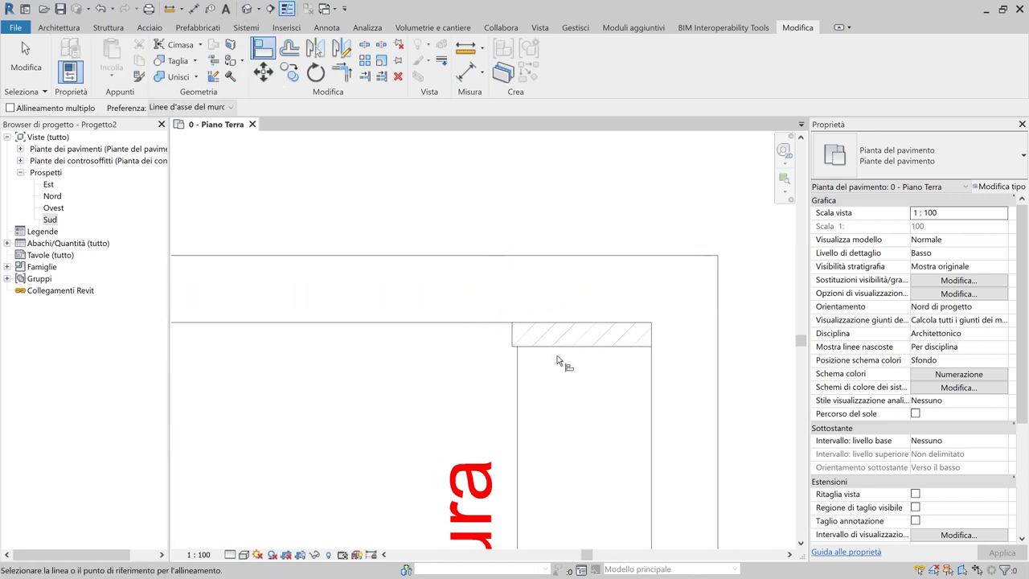
pyautogui.click(480, 325)
pyautogui.press('Escape')
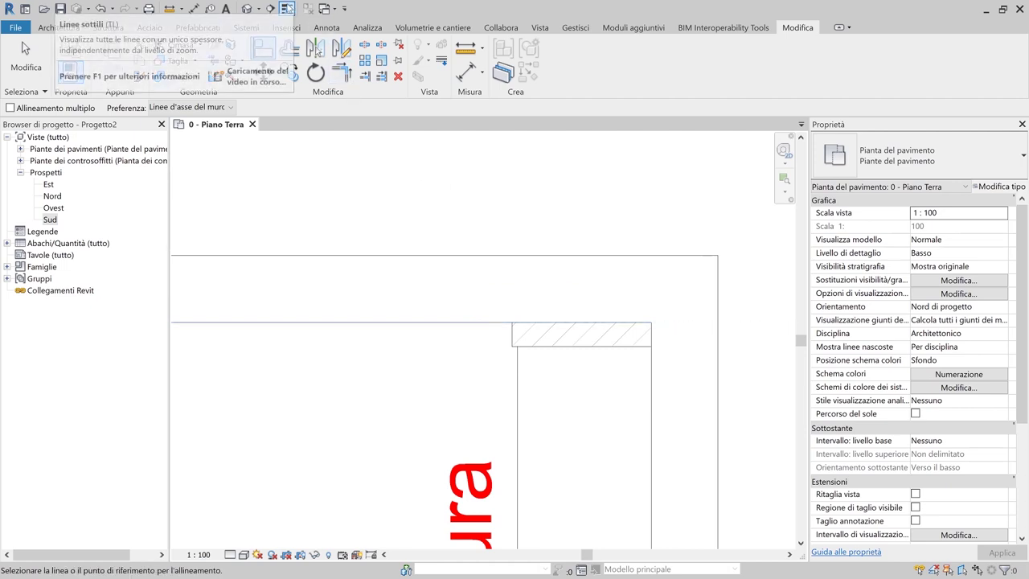
pyautogui.click(287, 8)
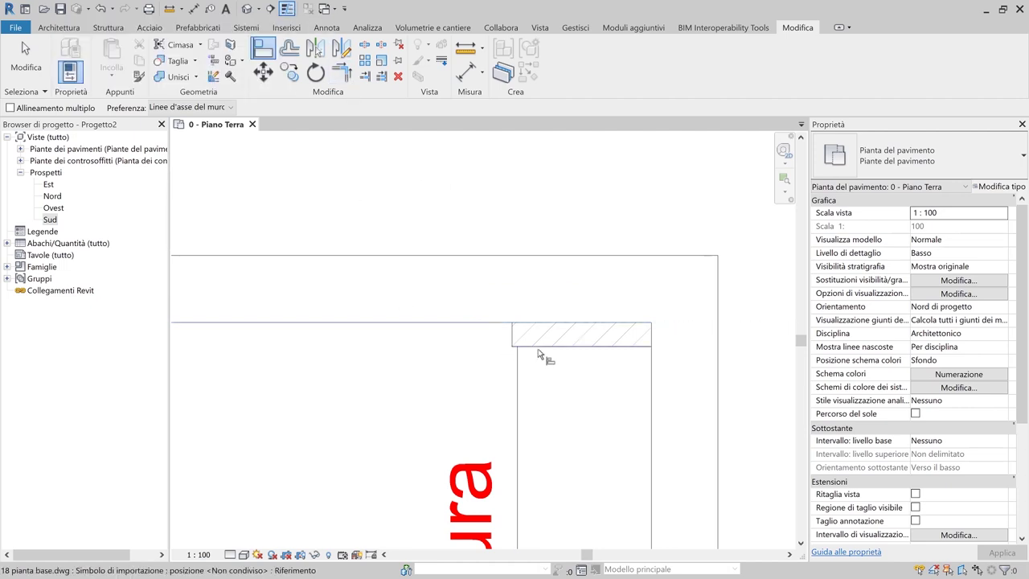
pyautogui.click(475, 328)
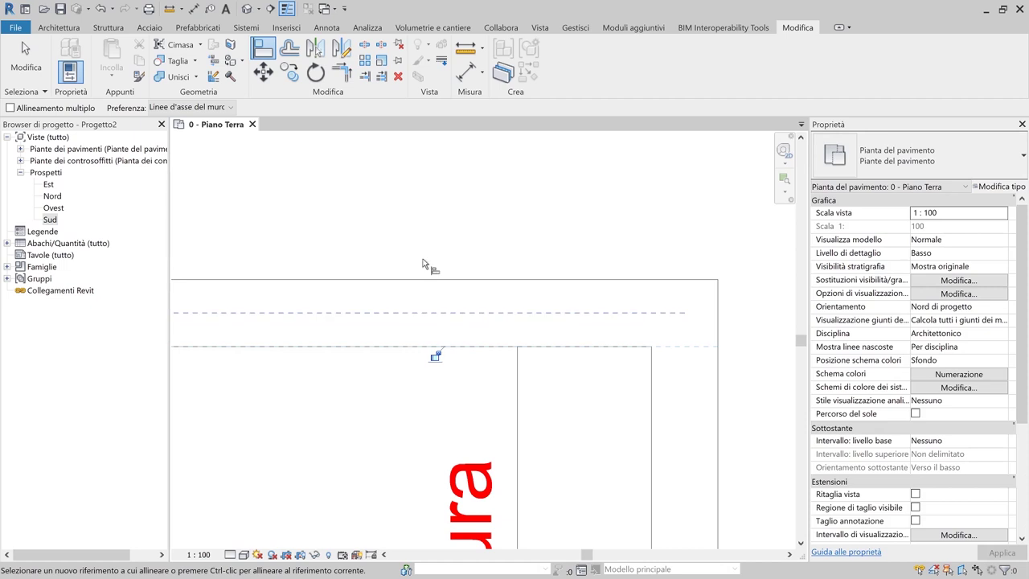
pyautogui.press('Escape')
# Zoom into the bathroom and start a Muro di base: Generico - 30 cm wall
pyautogui.scroll(-4, 478, 338)
pyautogui.scroll(-3, 478, 338)
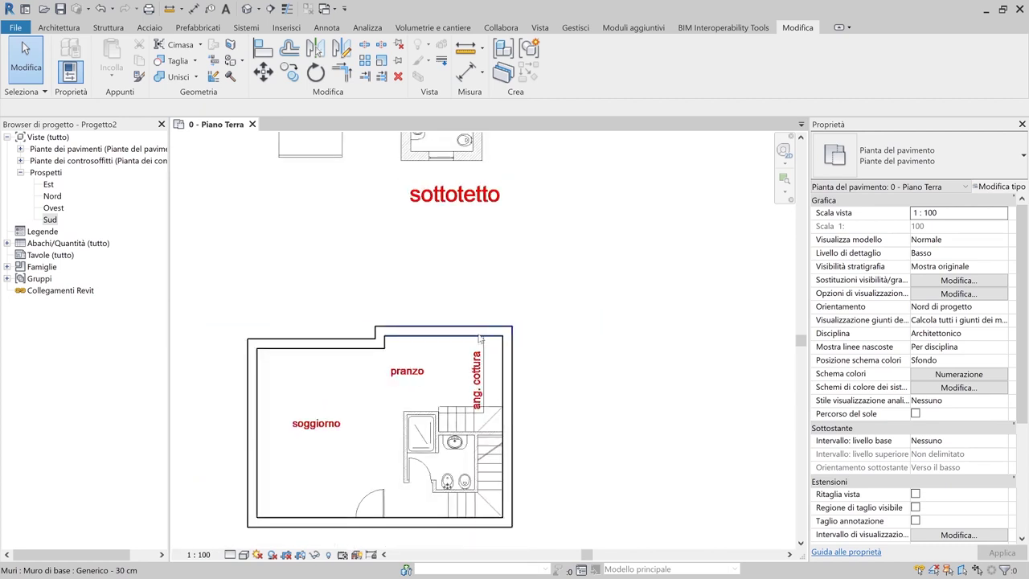
pyautogui.scroll(-1, 479, 339)
pyautogui.moveTo(478, 338); pyautogui.dragTo(568, 207, button='middle')
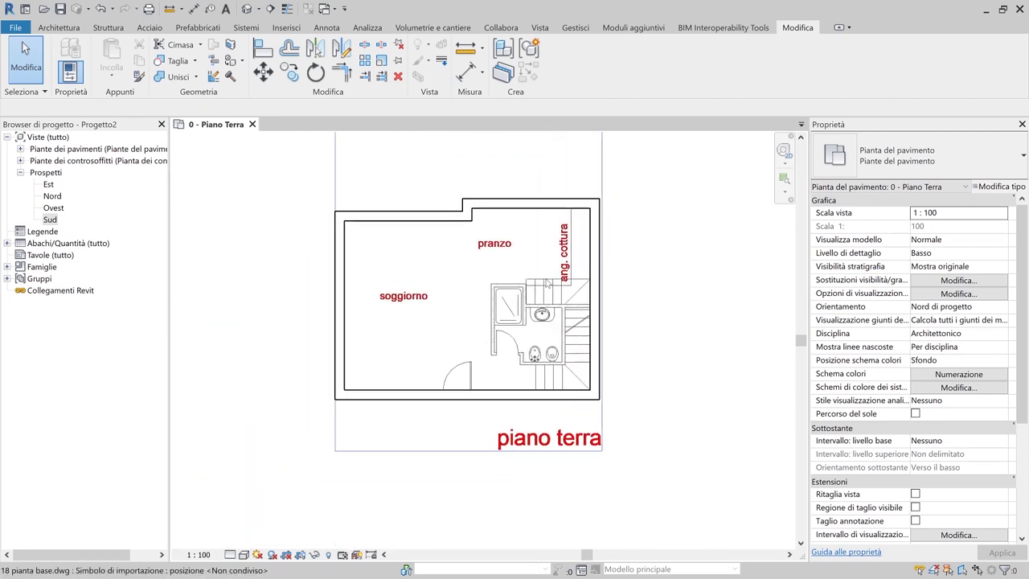
pyautogui.scroll(2, 537, 283)
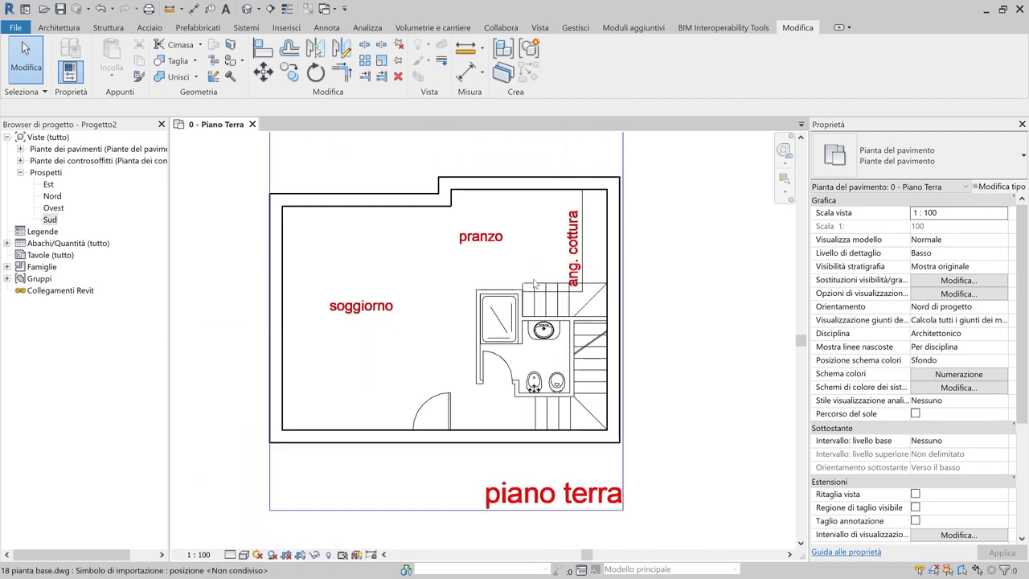
pyautogui.scroll(2, 529, 361)
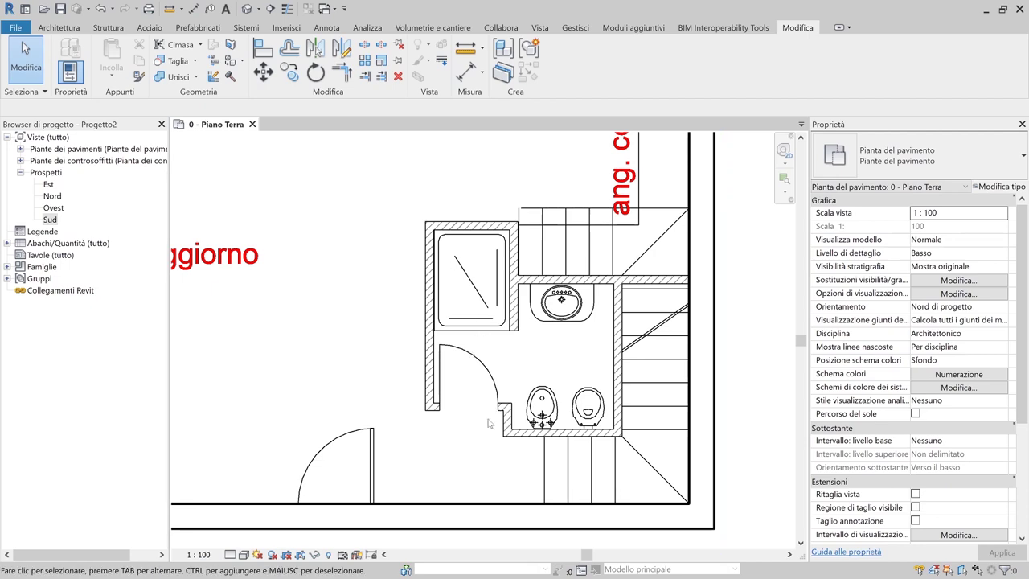
pyautogui.click(65, 28)
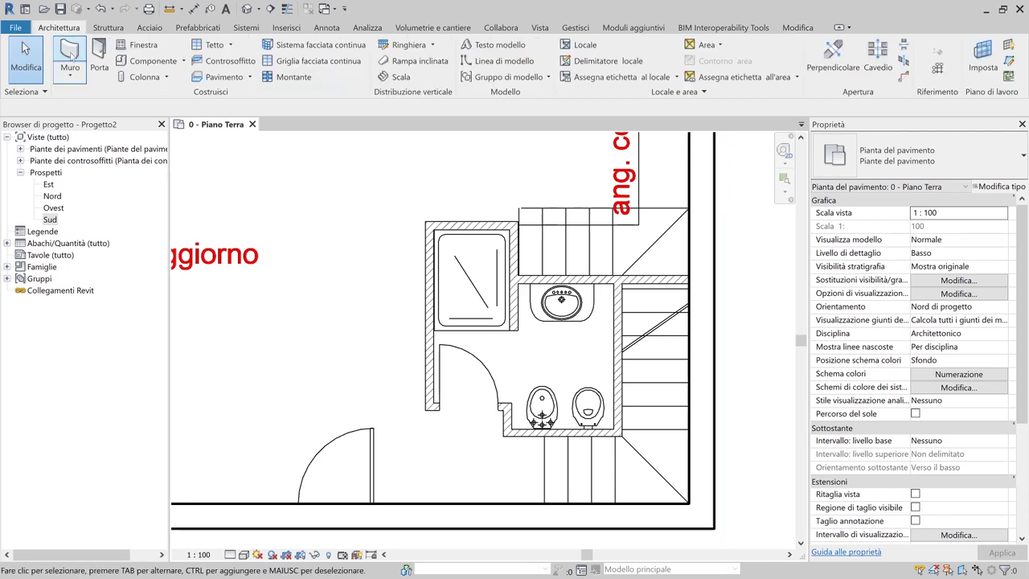
pyautogui.click(72, 56)
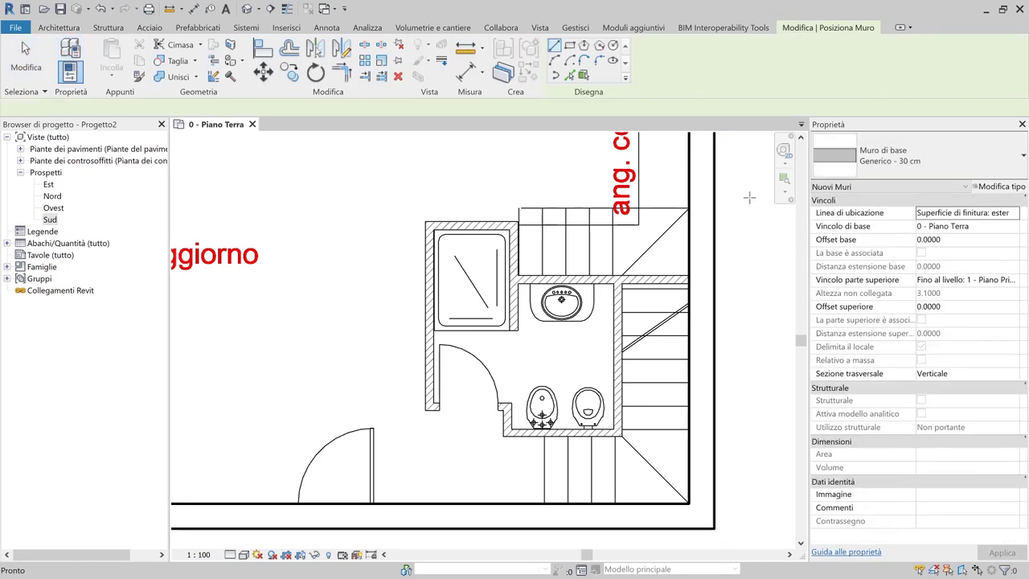
pyautogui.click(955, 169)
pyautogui.scroll(3, 878, 256)
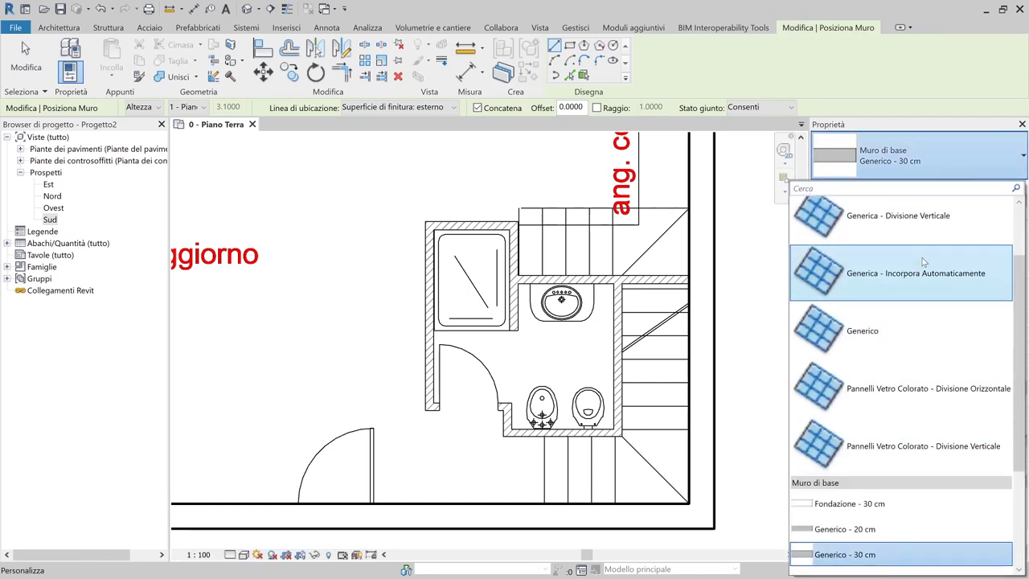
pyautogui.scroll(1, 878, 256)
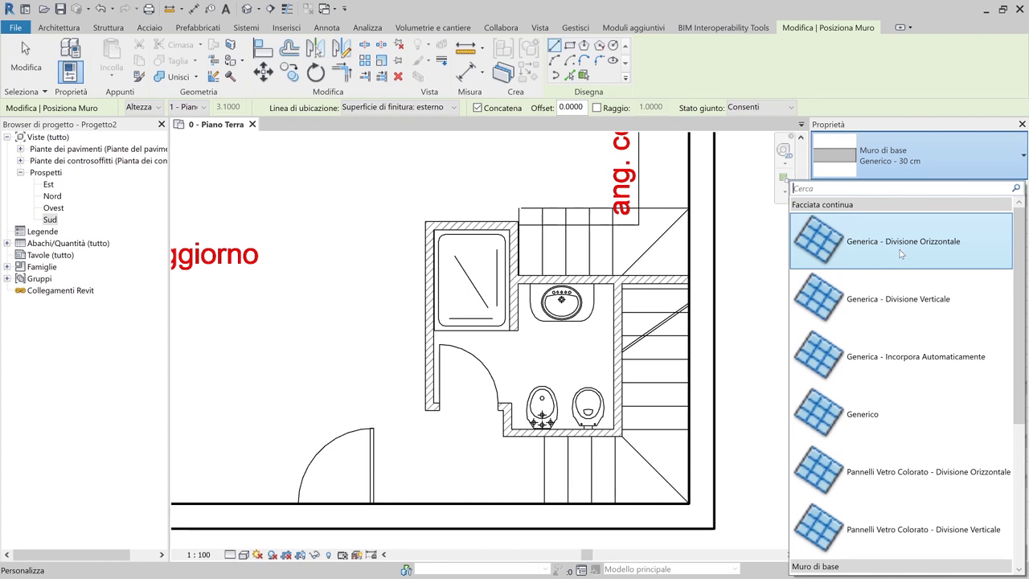
pyautogui.scroll(-4, 901, 254)
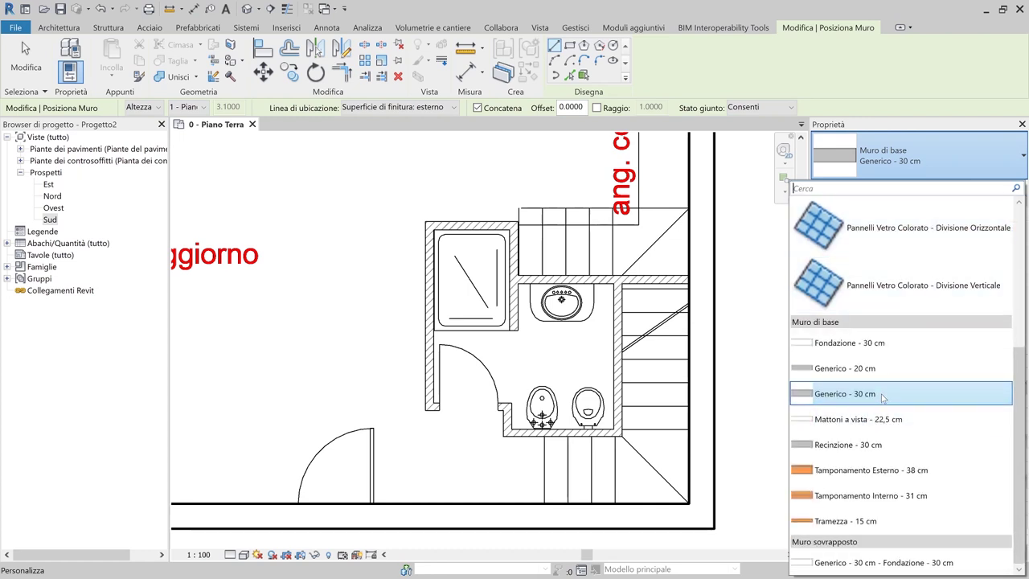
pyautogui.click(883, 395)
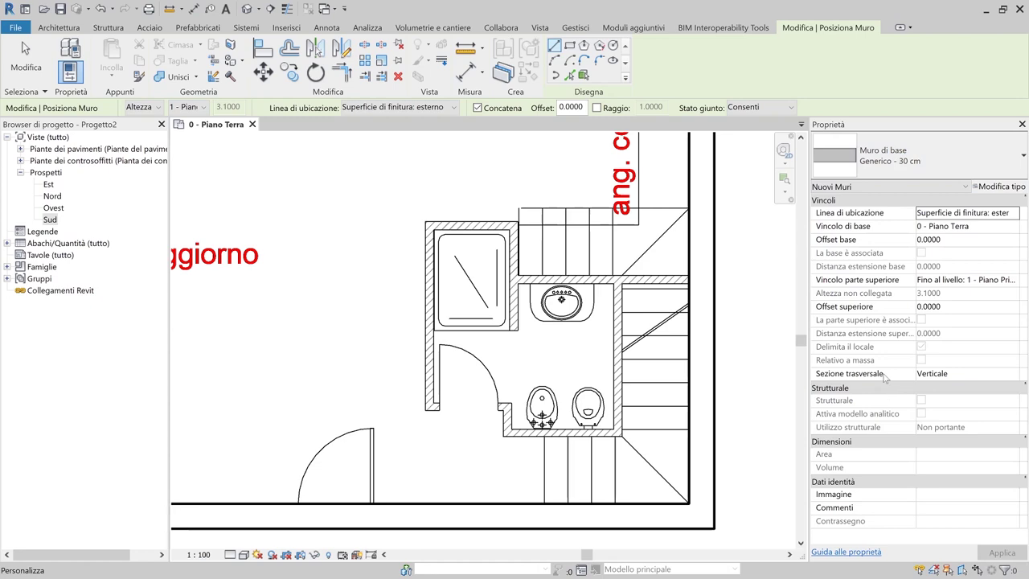
# Duplicate the wall type as a new type named Generico - 10 cm
pyautogui.click(992, 189)
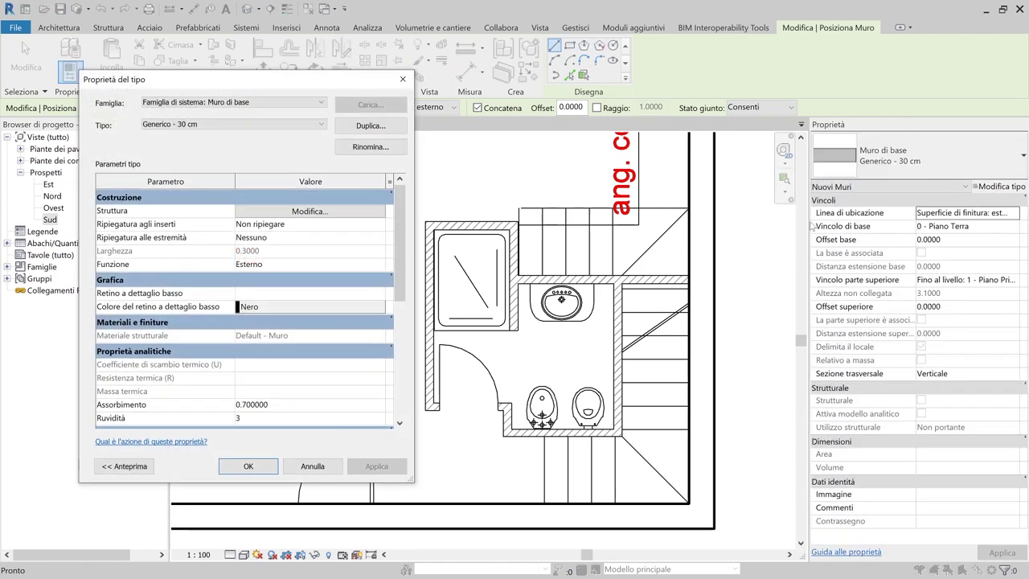
pyautogui.moveTo(320, 79); pyautogui.dragTo(659, 94)
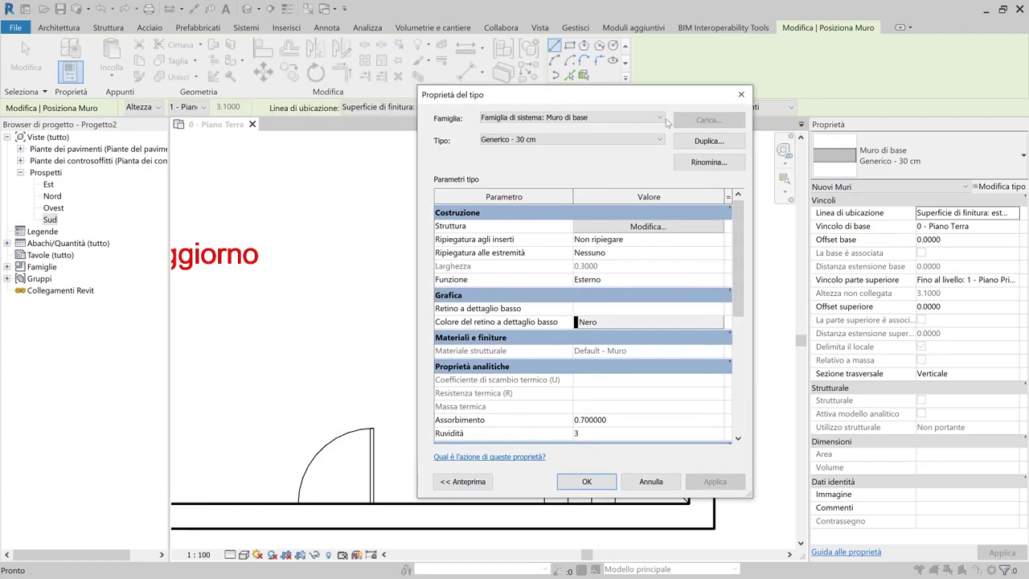
pyautogui.click(706, 145)
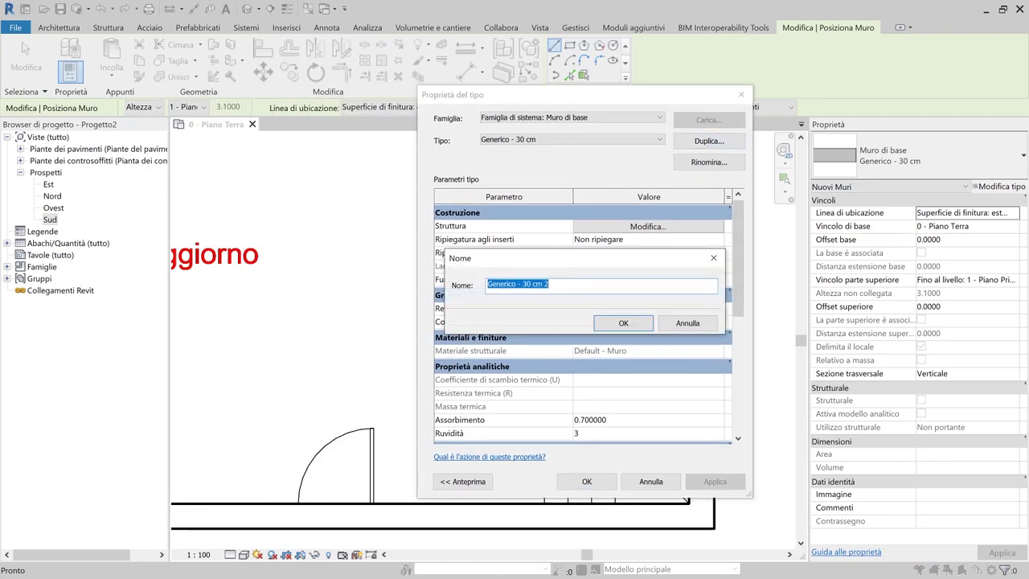
pyautogui.press('End')
pyautogui.hotkey('ctrl', 'shift', 'Left')
pyautogui.hotkey('ctrl', 'shift', 'Left')
pyautogui.hotkey('ctrl', 'shift', 'Left')
pyautogui.write('10')
pyautogui.press('Return')
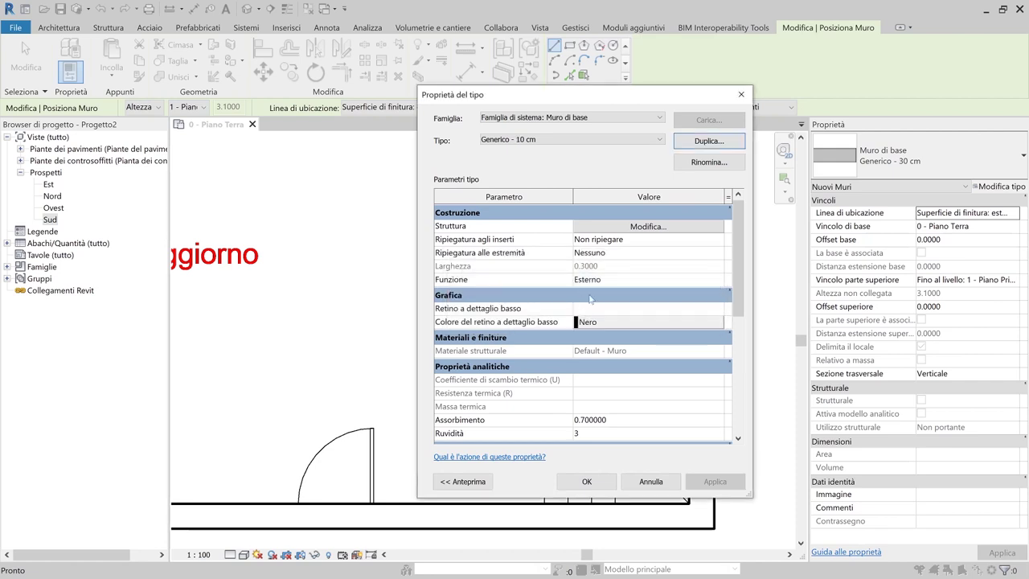
# Set the structural layer thickness of Generico - 10 cm to 0.1
pyautogui.click(602, 226)
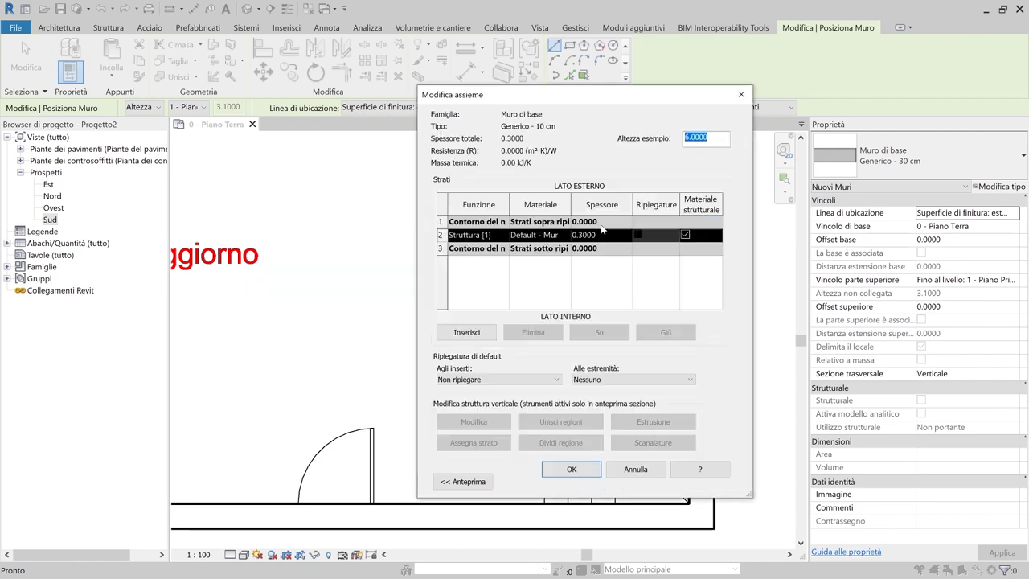
pyautogui.click(468, 477)
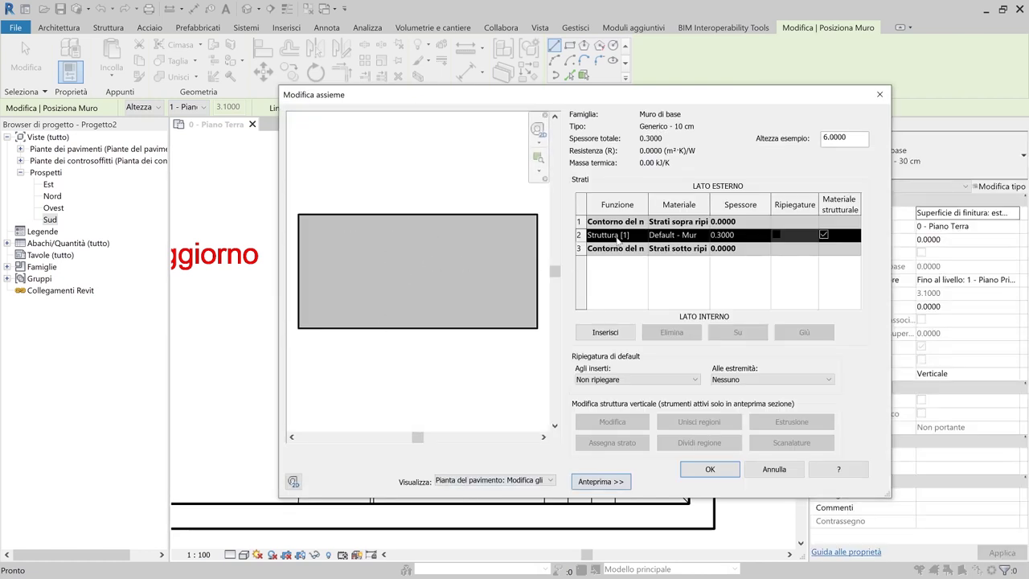
pyautogui.click(718, 234)
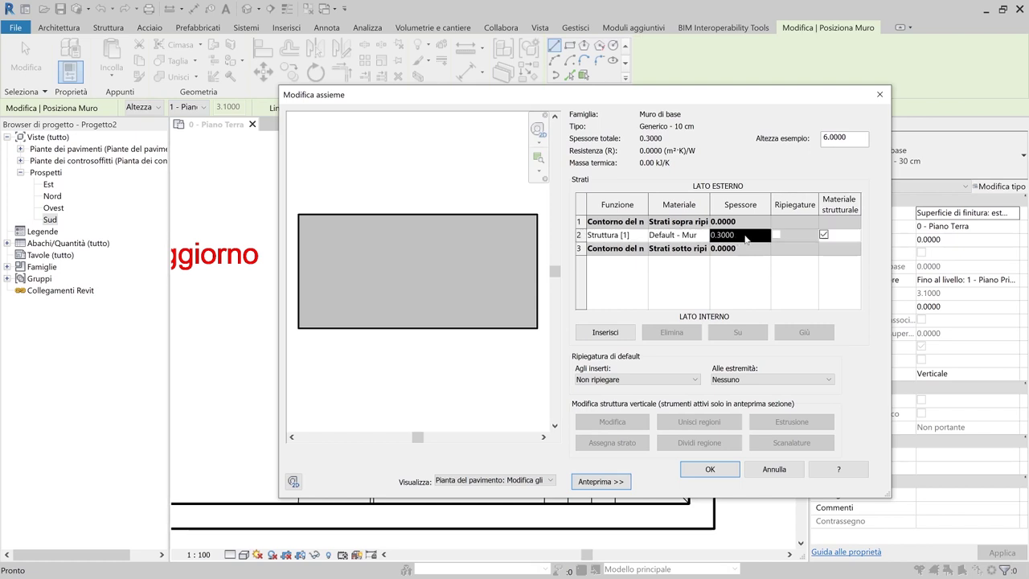
pyautogui.write('.')
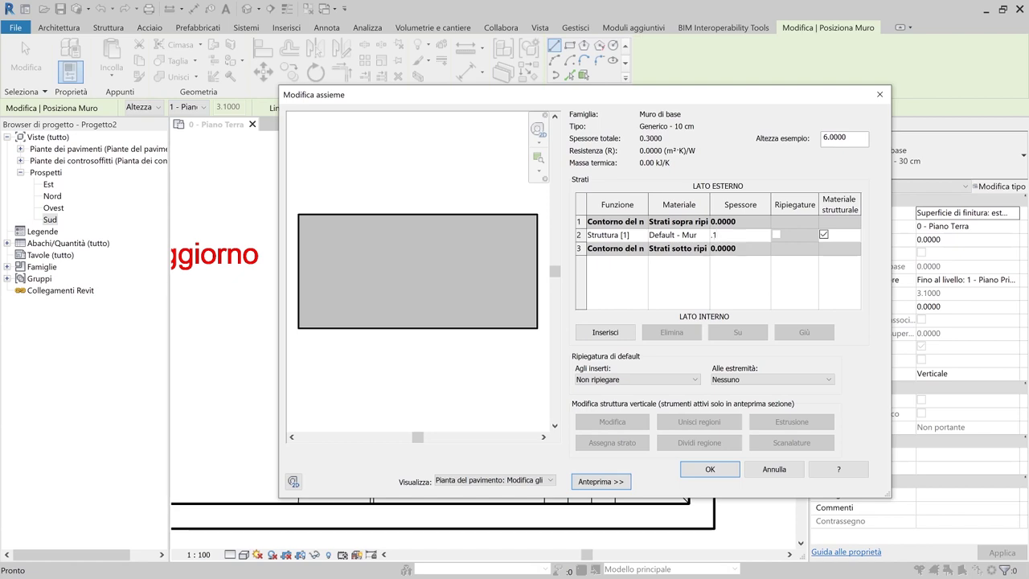
pyautogui.write('1')
pyautogui.press('Tab')
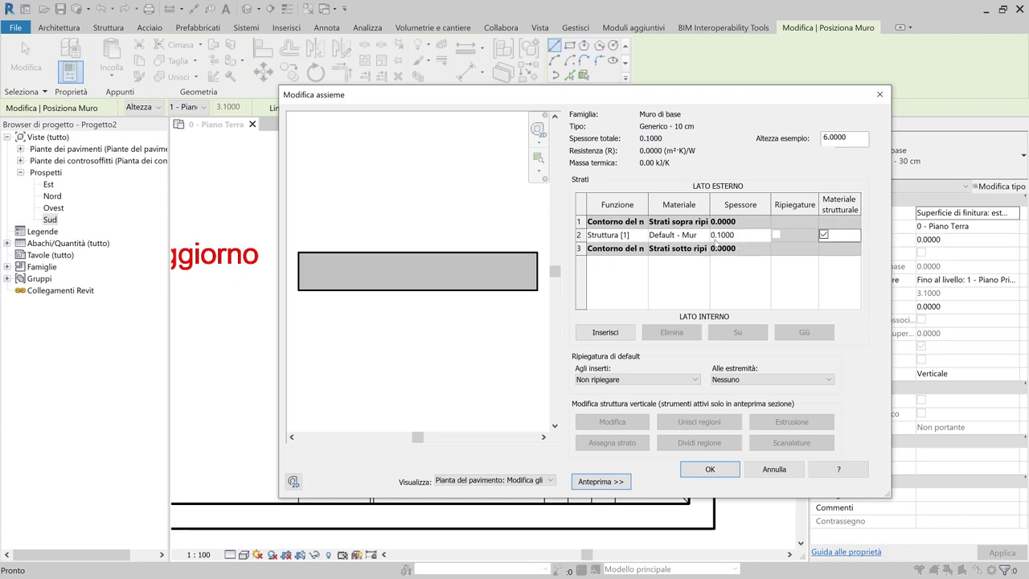
pyautogui.click(726, 236)
pyautogui.write('10cm')
pyautogui.press('Tab')
pyautogui.click(710, 469)
# Trace 10 cm walls along the bathroom top and down the shower's left side
pyautogui.click(718, 545)
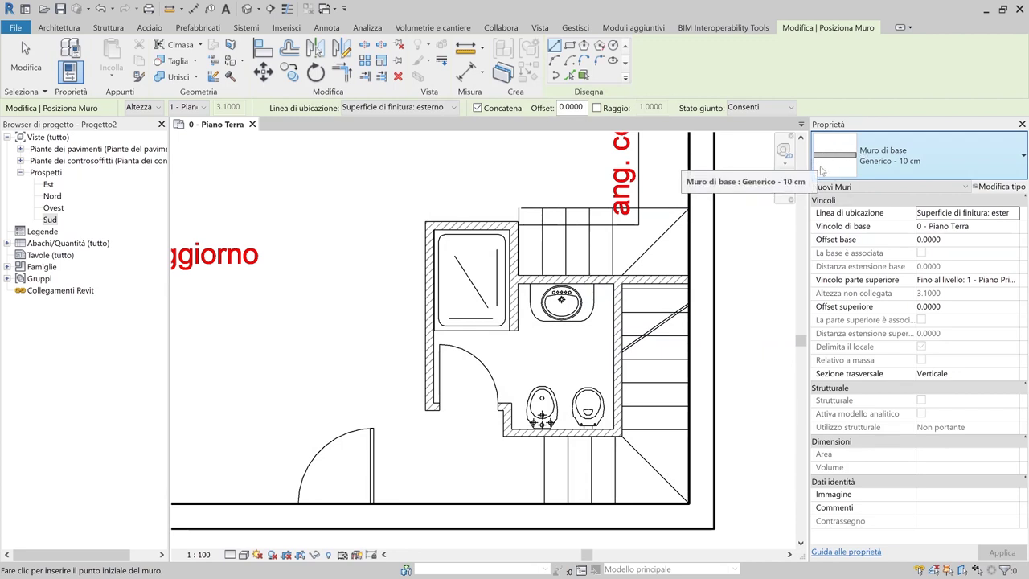
pyautogui.click(689, 274)
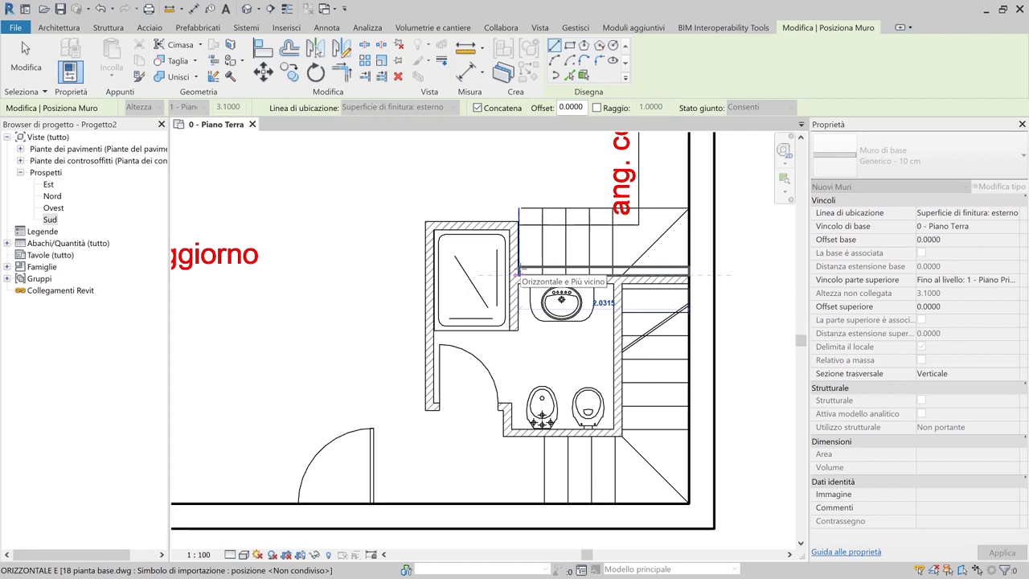
pyautogui.click(519, 276)
pyautogui.click(519, 221)
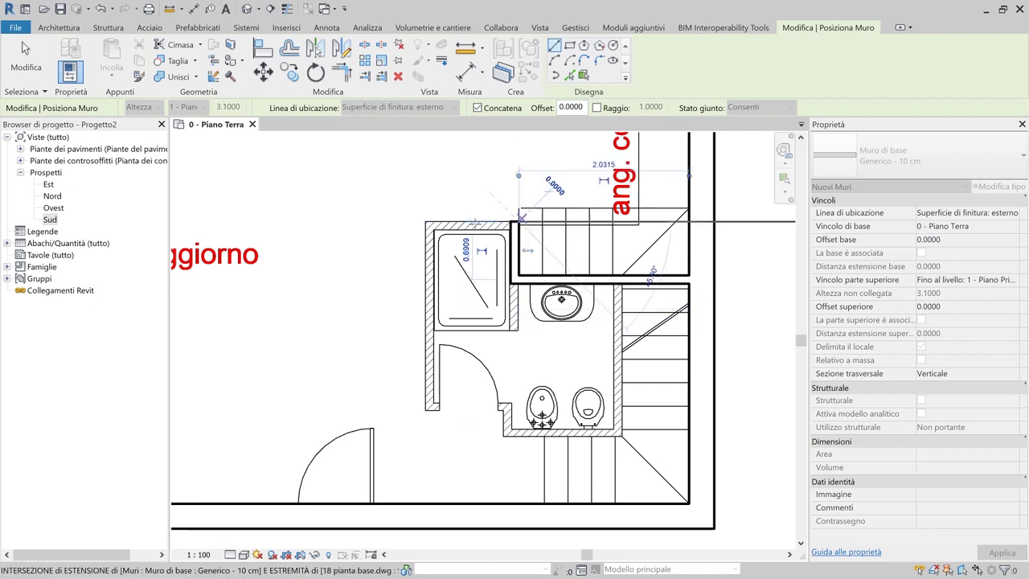
pyautogui.click(425, 222)
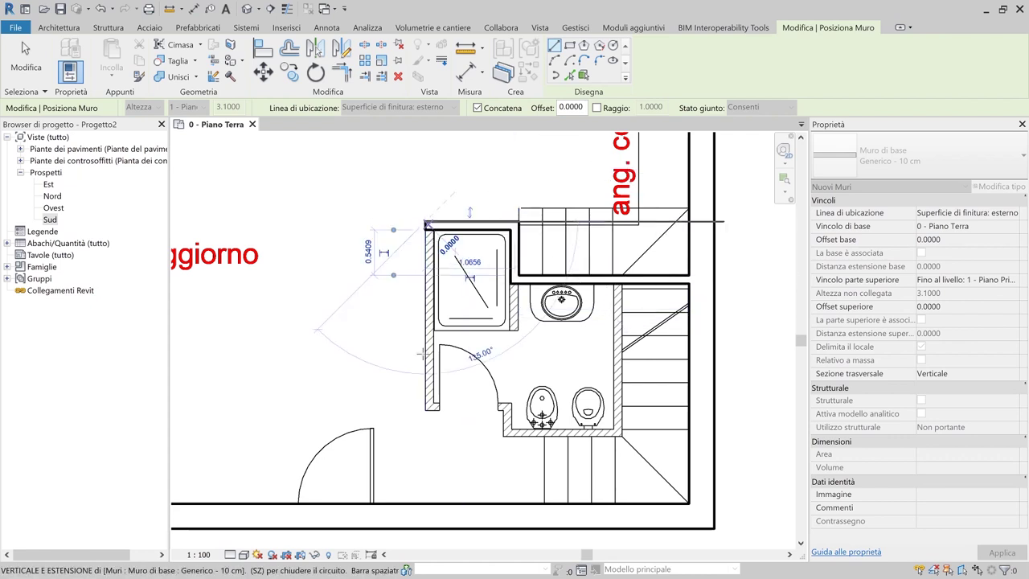
pyautogui.scroll(3, 426, 407)
pyautogui.click(425, 409)
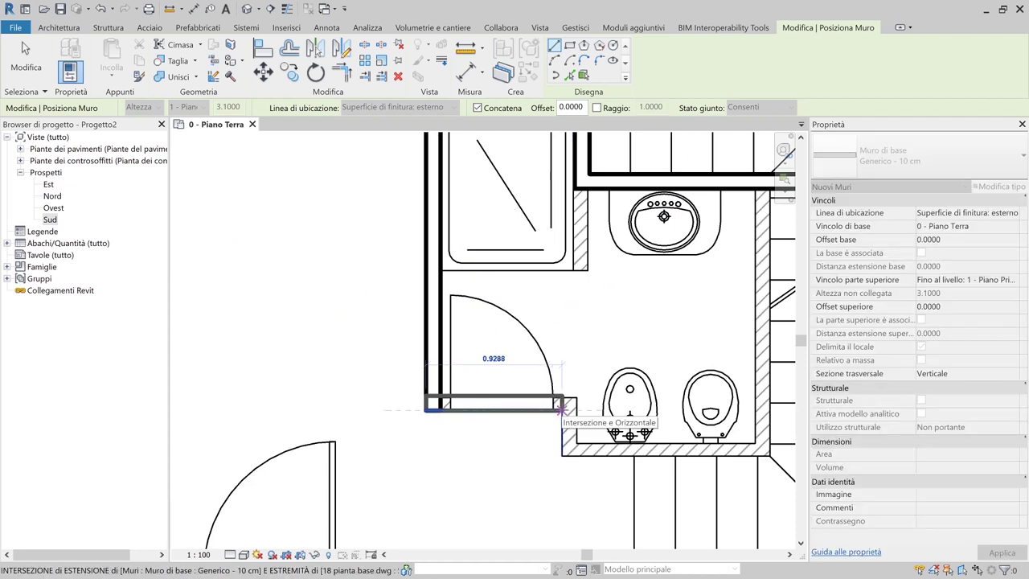
# Close the bathroom outline up to the top intersection and select the short wall beside the shower
pyautogui.click(562, 409)
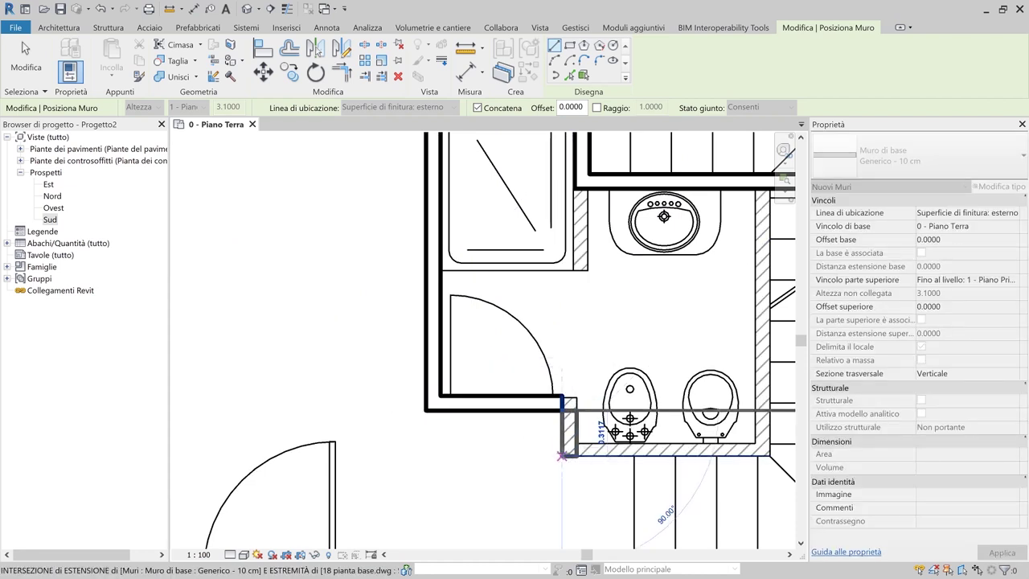
pyautogui.click(561, 456)
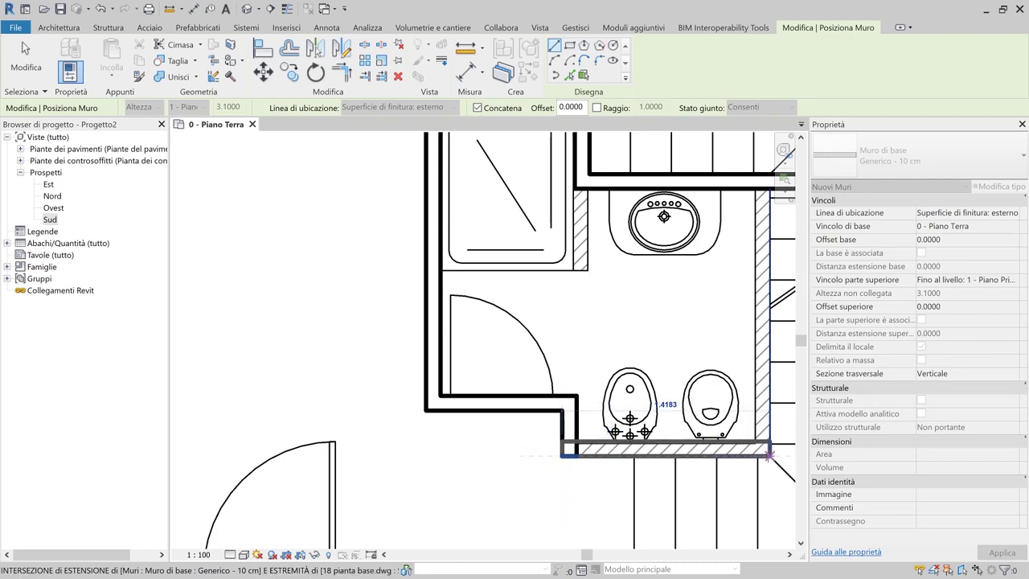
pyautogui.click(770, 455)
pyautogui.moveTo(688, 426); pyautogui.dragTo(530, 507, button='middle')
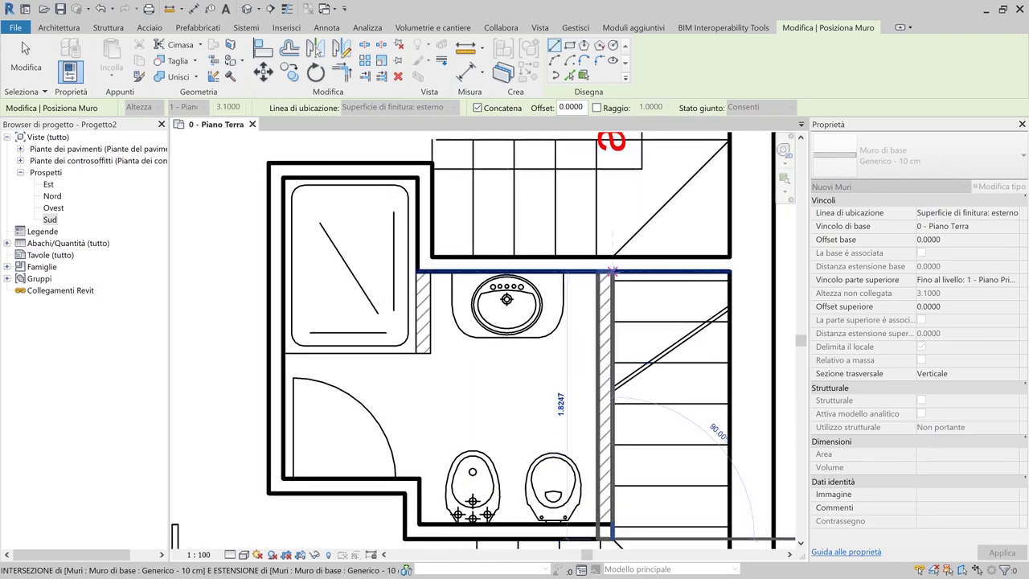
pyautogui.click(613, 272)
pyautogui.press('Escape')
pyautogui.press('Escape')
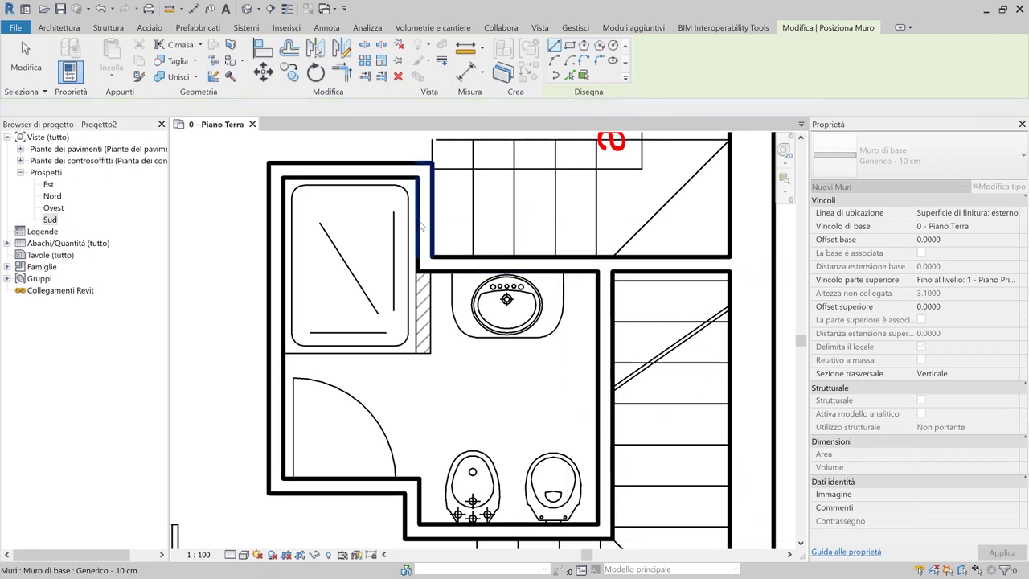
pyautogui.click(425, 225)
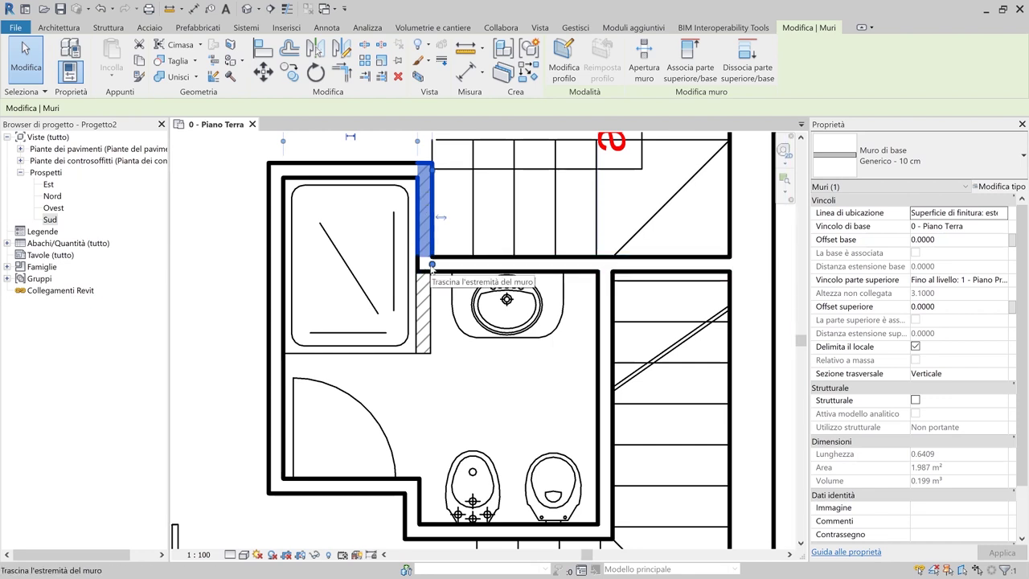
# Stretch the shower-side Generico - 10 cm wall down to the DWG endpoint, making it 1.2496 long
pyautogui.moveTo(432, 265); pyautogui.dragTo(430, 354)
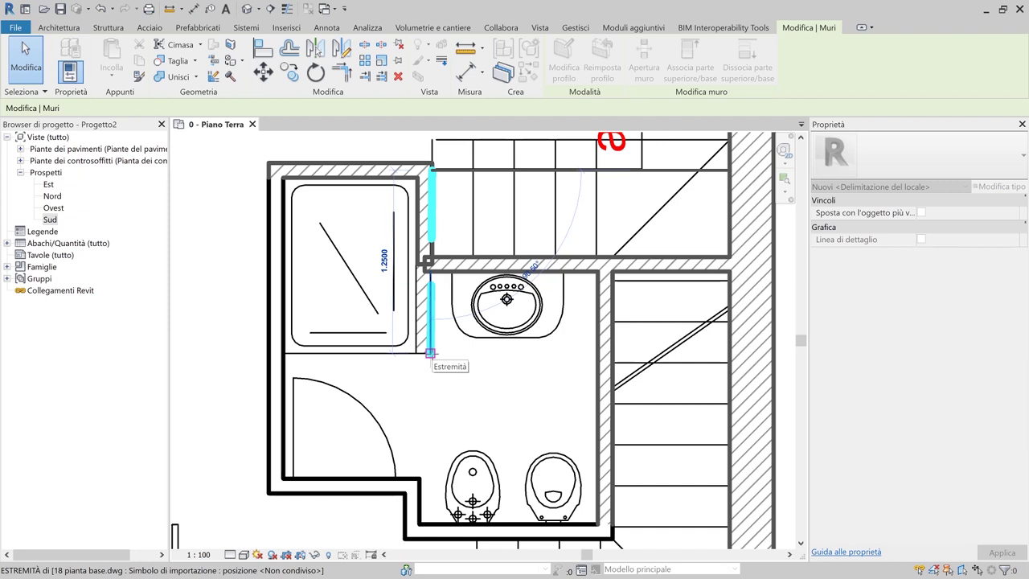
pyautogui.moveTo(431, 354); pyautogui.dragTo(431, 354)
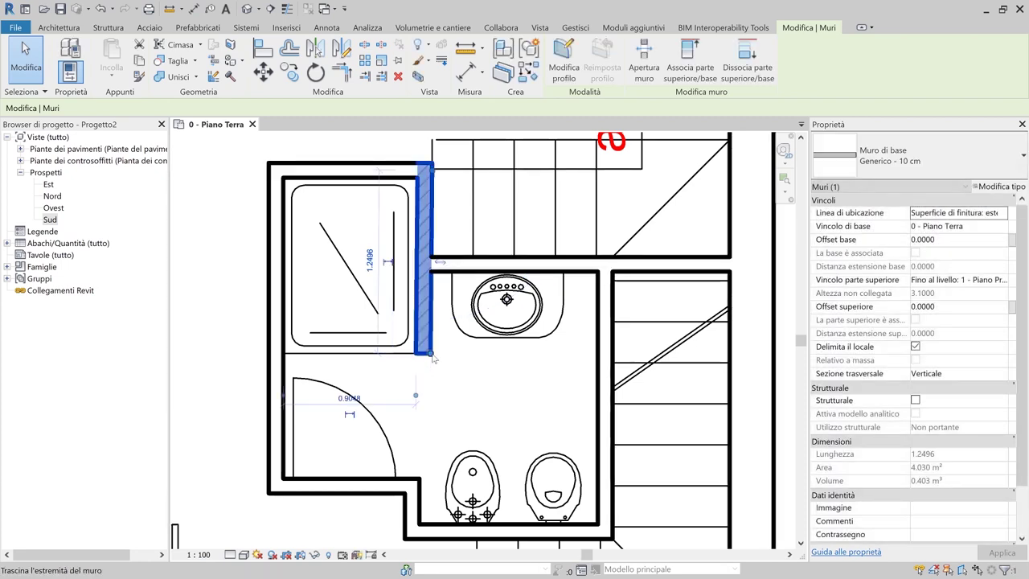
pyautogui.click(472, 417)
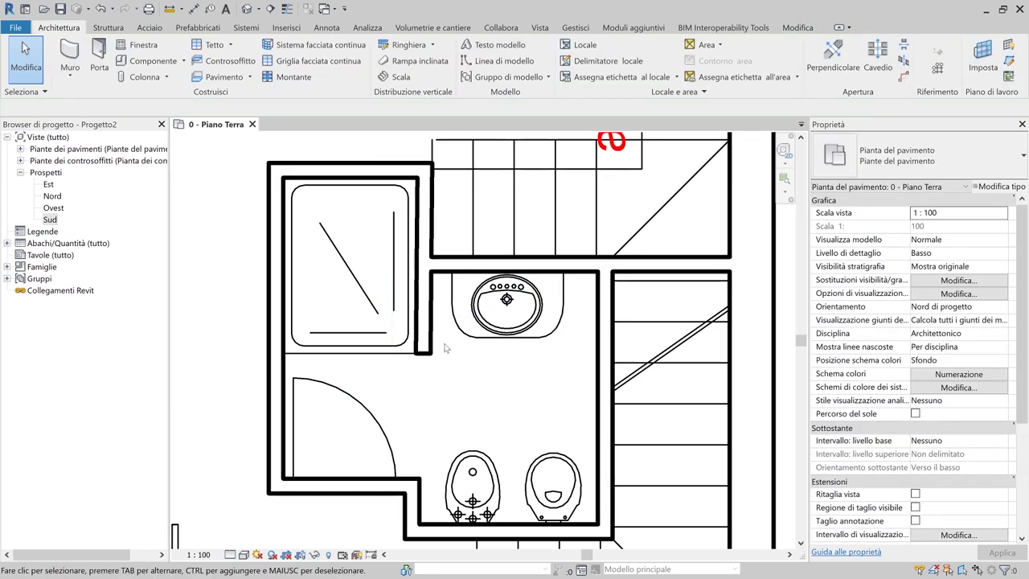
# With Thin Lines on, align the shower-side wall face onto the DWG partition line using AL
pyautogui.scroll(3, 426, 201)
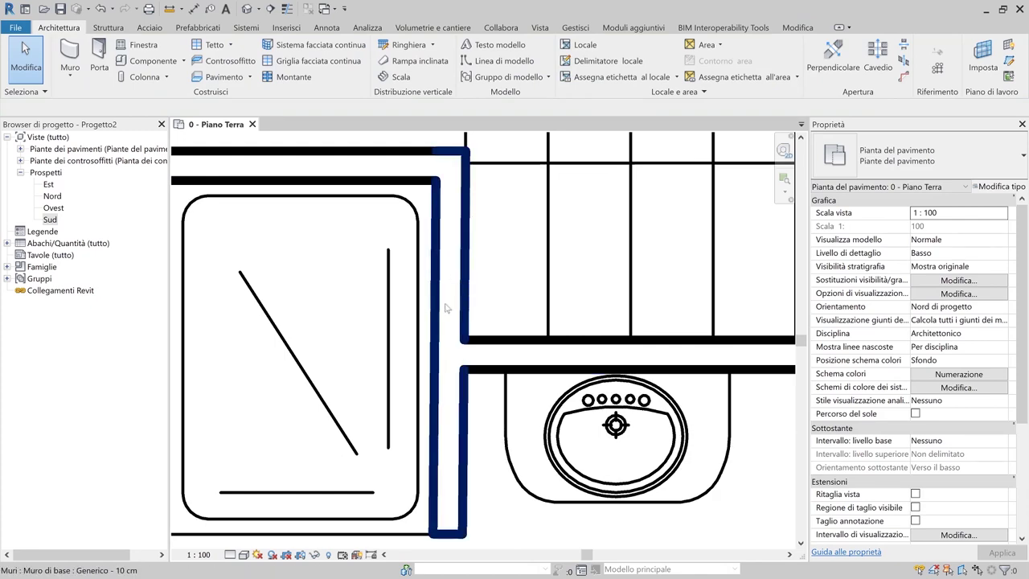
pyautogui.click(287, 8)
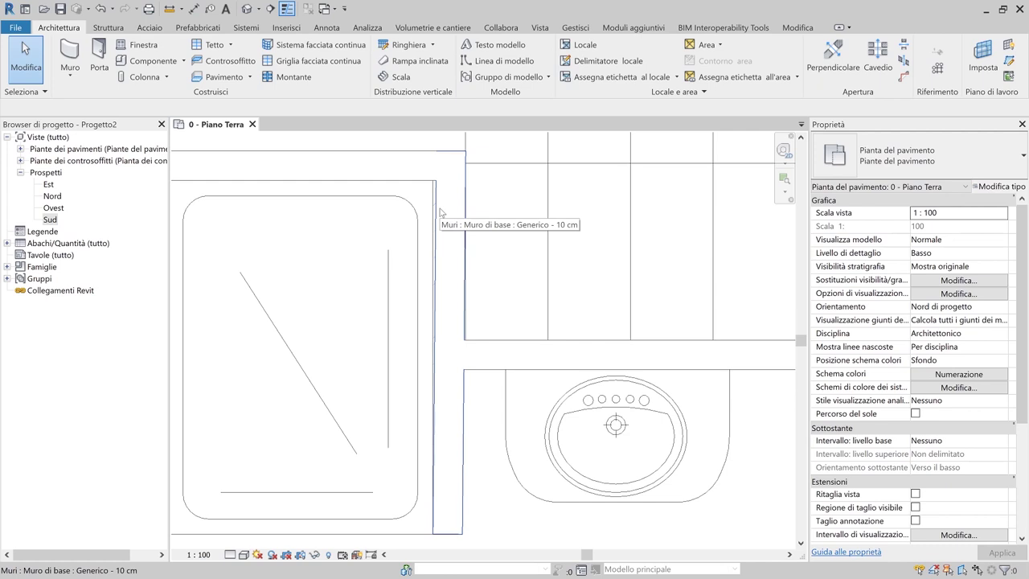
pyautogui.press('a')
pyautogui.press('l')
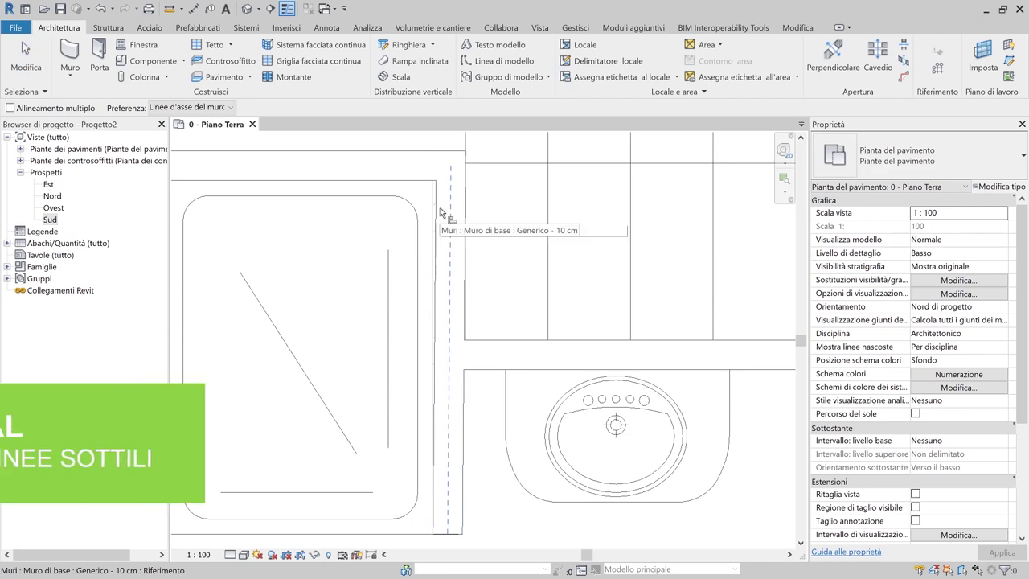
pyautogui.click(466, 232)
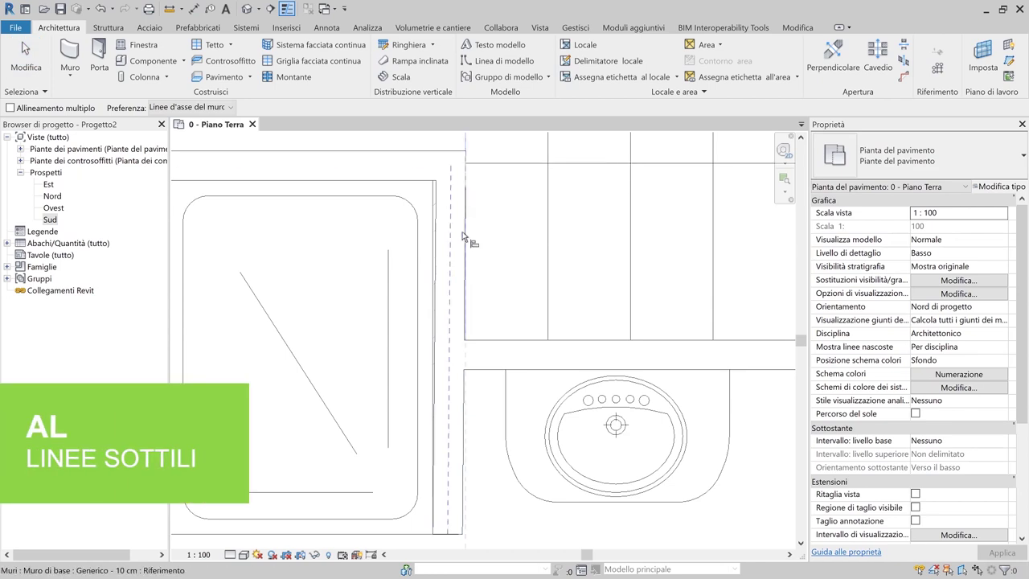
pyautogui.click(463, 236)
pyautogui.click(460, 444)
pyautogui.press('Escape')
pyautogui.press('Escape')
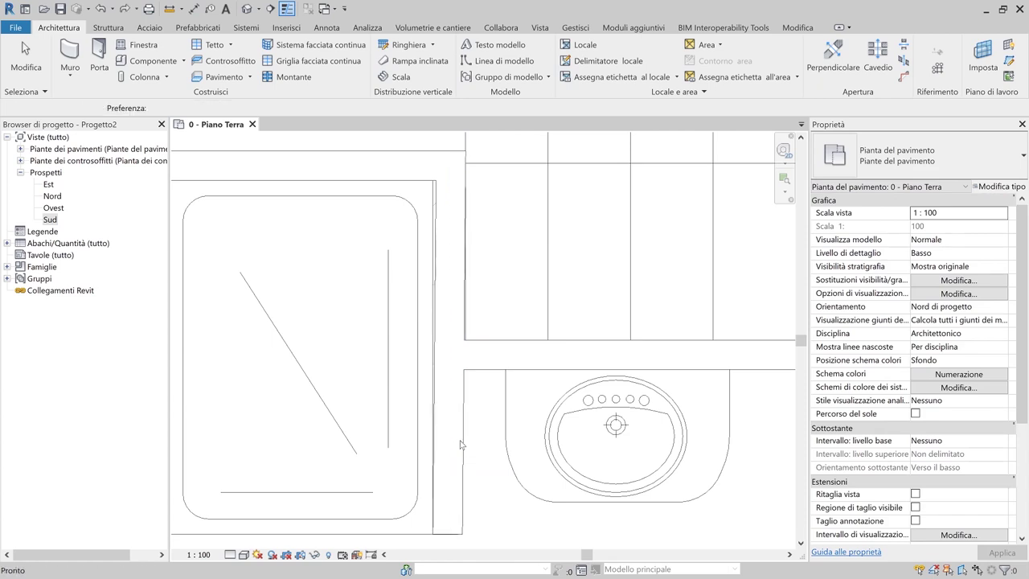
# Turn Thin Lines off and select the short wall beside the shower
pyautogui.scroll(-3, 398, 174)
pyautogui.click(287, 9)
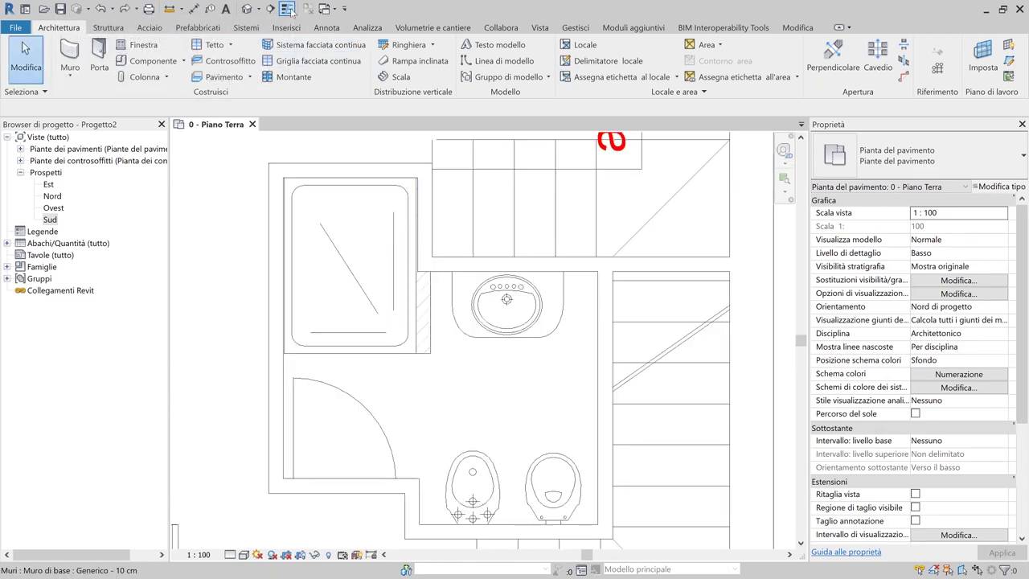
pyautogui.click(428, 222)
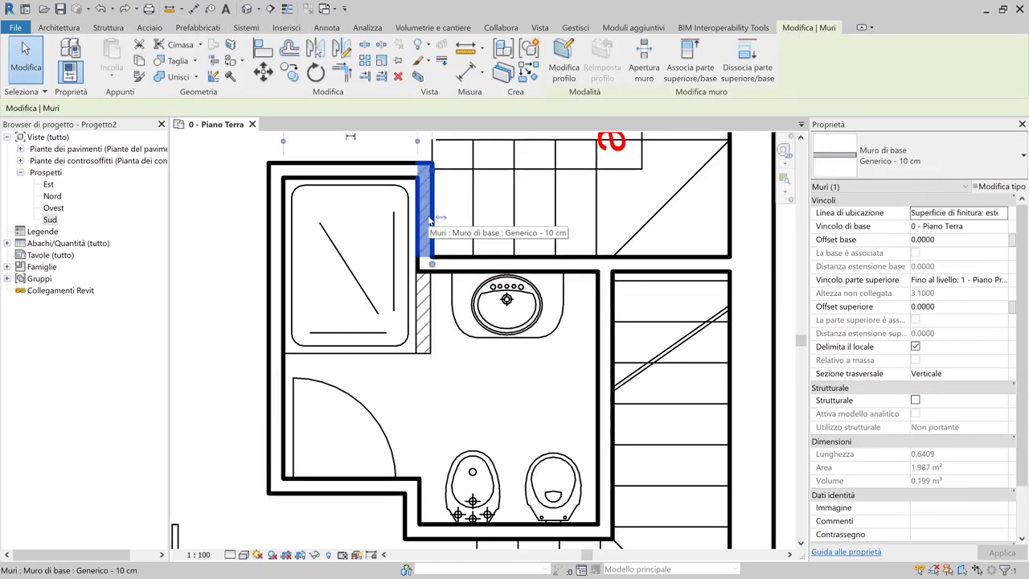
# Stretch the shower-side wall's bottom end to the DWG endpoint, making it 1.2600 long
pyautogui.scroll(2, 420, 269)
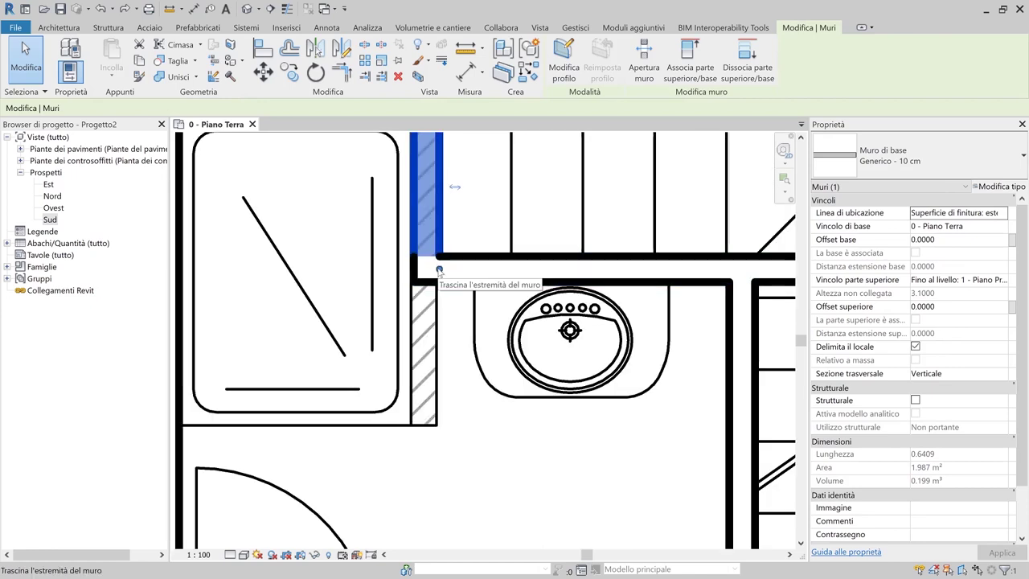
pyautogui.press('r')
pyautogui.press('s')
pyautogui.click(438, 254)
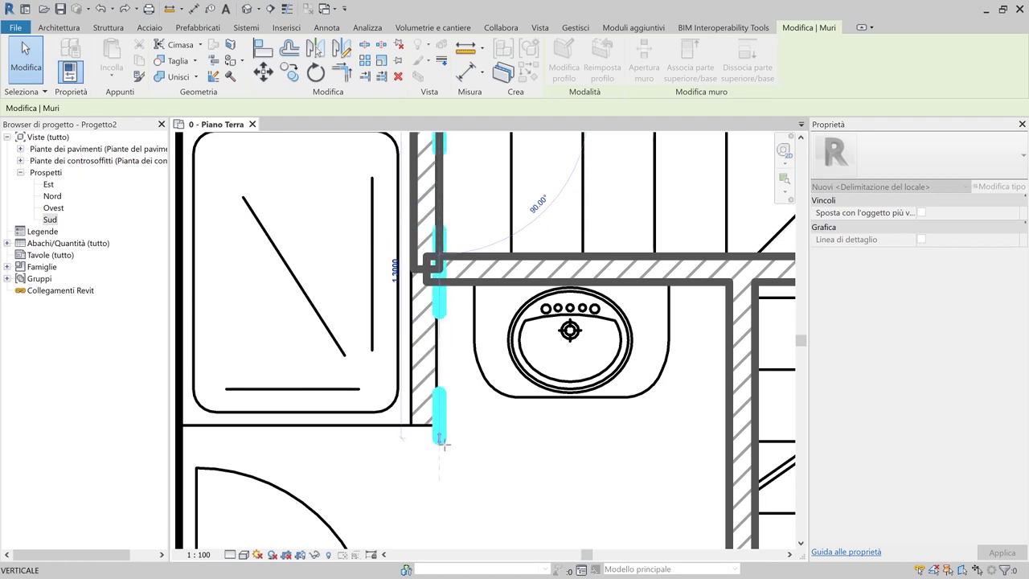
pyautogui.moveTo(438, 427)
pyautogui.mouseDown()
pyautogui.moveTo(439, 361)
pyautogui.moveTo(440, 427)
pyautogui.mouseUp()
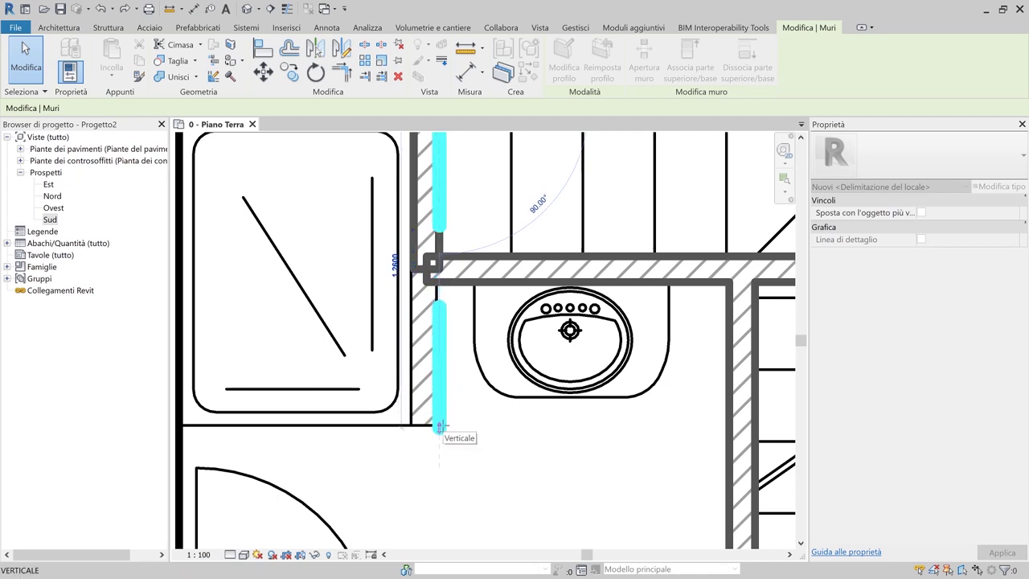
pyautogui.moveTo(440, 427); pyautogui.dragTo(440, 427)
pyautogui.click(428, 462)
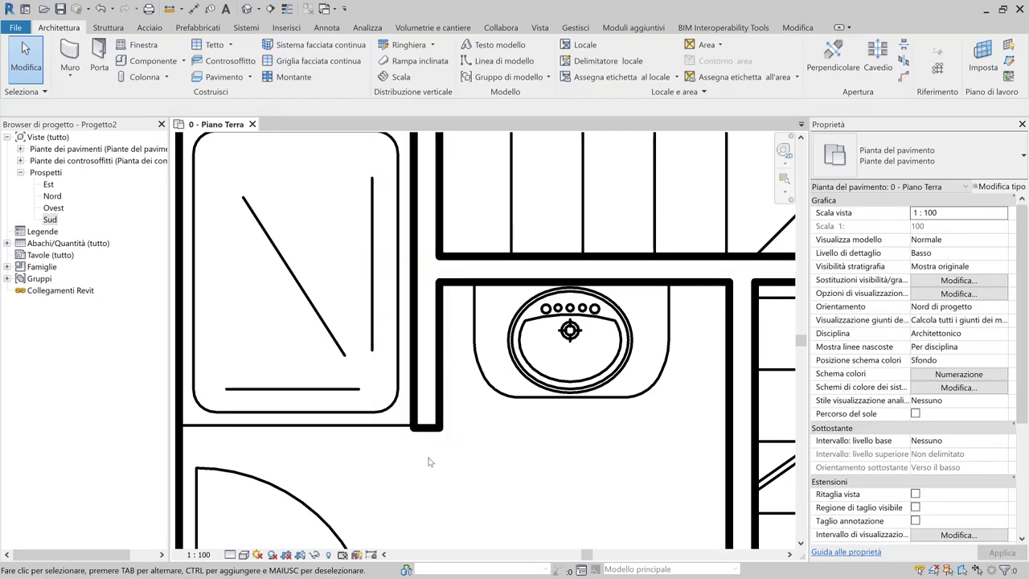
pyautogui.scroll(3, 408, 475)
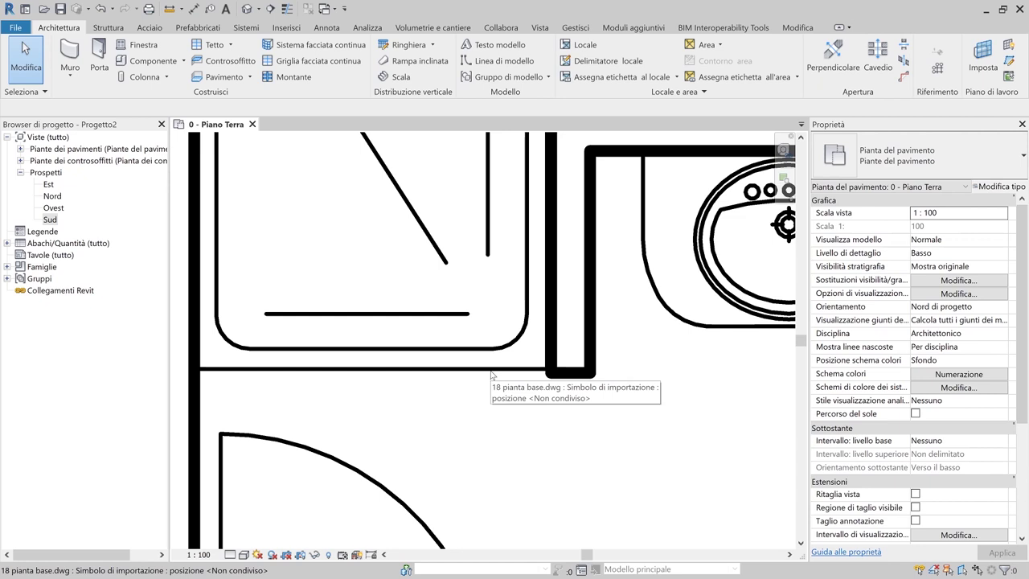
# Align the shower-side wall's bottom end flush with the DWG line
pyautogui.press('a')
pyautogui.press('l')
pyautogui.click(495, 371)
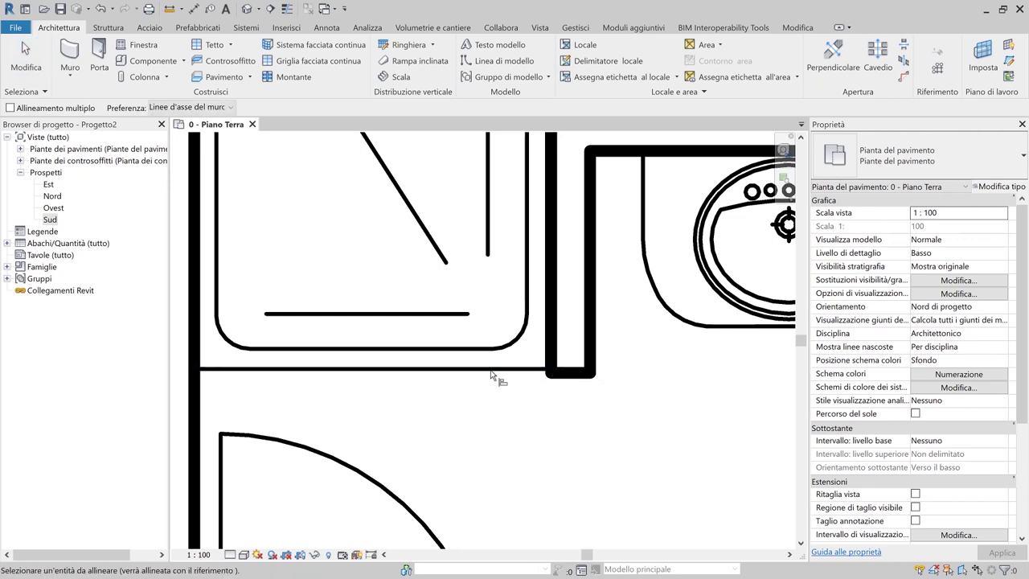
pyautogui.click(565, 376)
pyautogui.press('Escape')
# Zoom out and center the whole ground-floor plan in the view
pyautogui.scroll(-3, 494, 382)
pyautogui.scroll(-3, 494, 382)
pyautogui.scroll(-1, 526, 375)
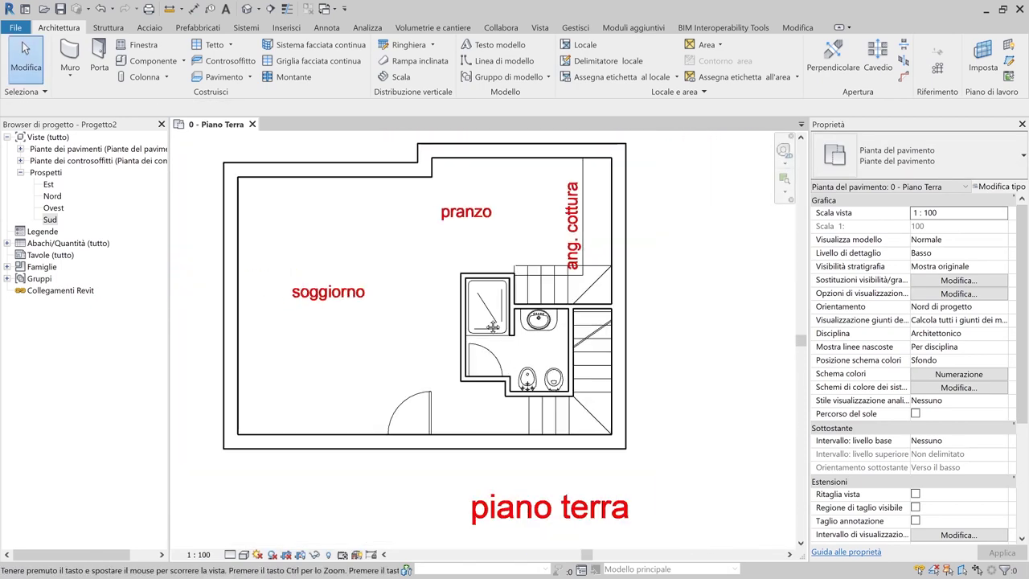
pyautogui.moveTo(493, 327); pyautogui.dragTo(510, 362, button='middle')
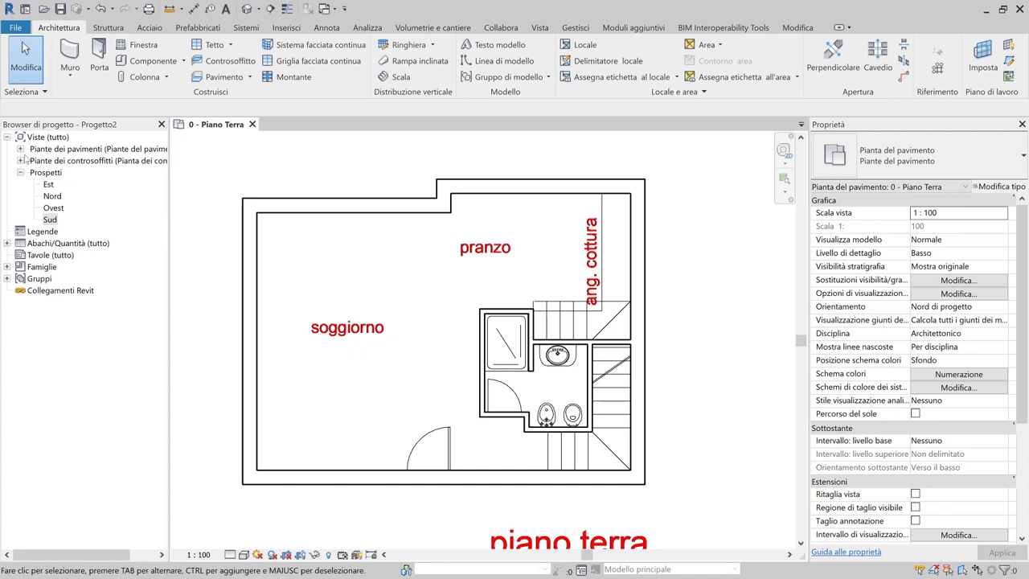
pyautogui.click(69, 162)
# Open the 1 - Piano Primo floor plan from Piante dei pavimenti in the Project Browser
pyautogui.click(63, 150)
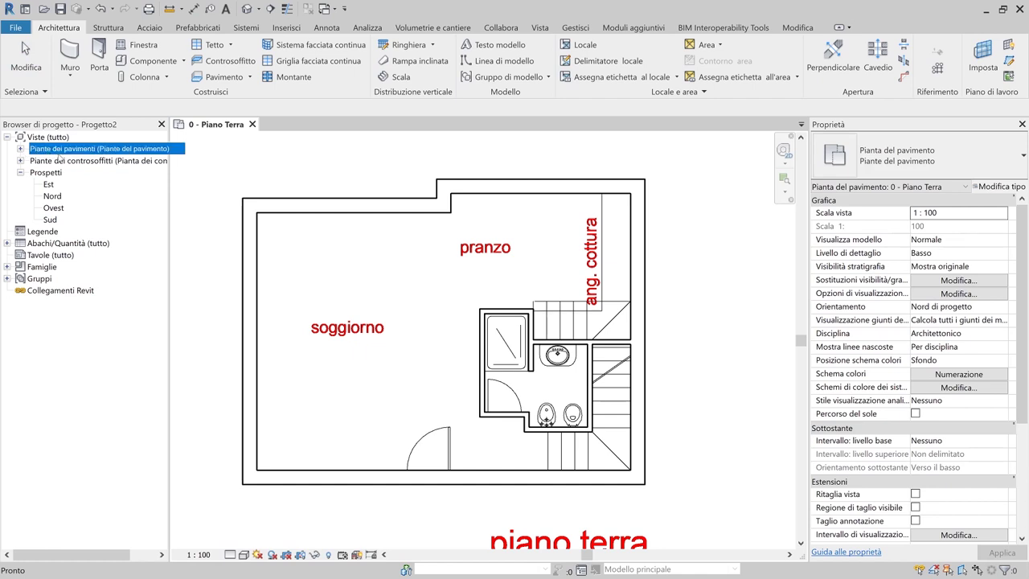
pyautogui.click(20, 149)
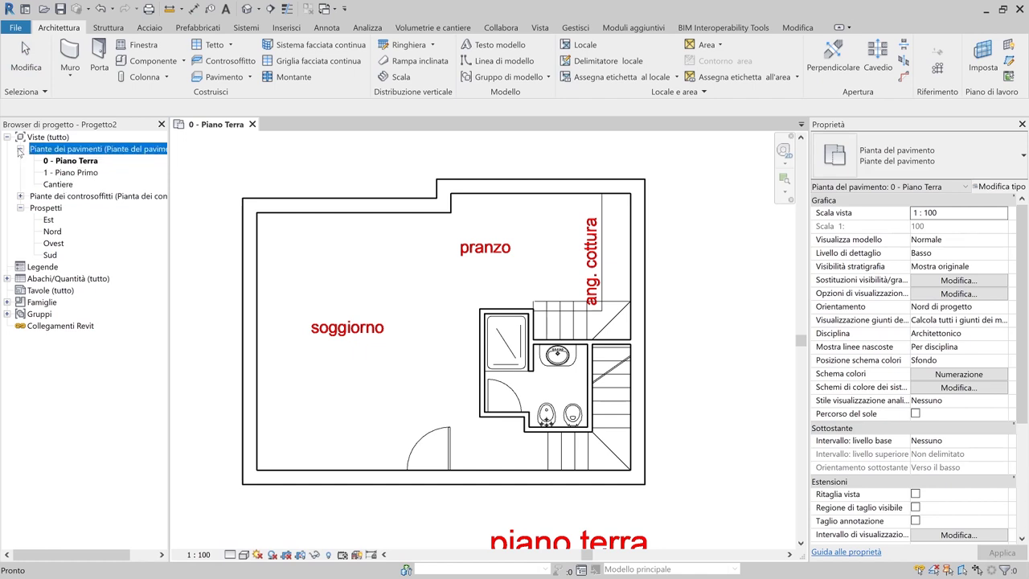
pyautogui.doubleClick(73, 172)
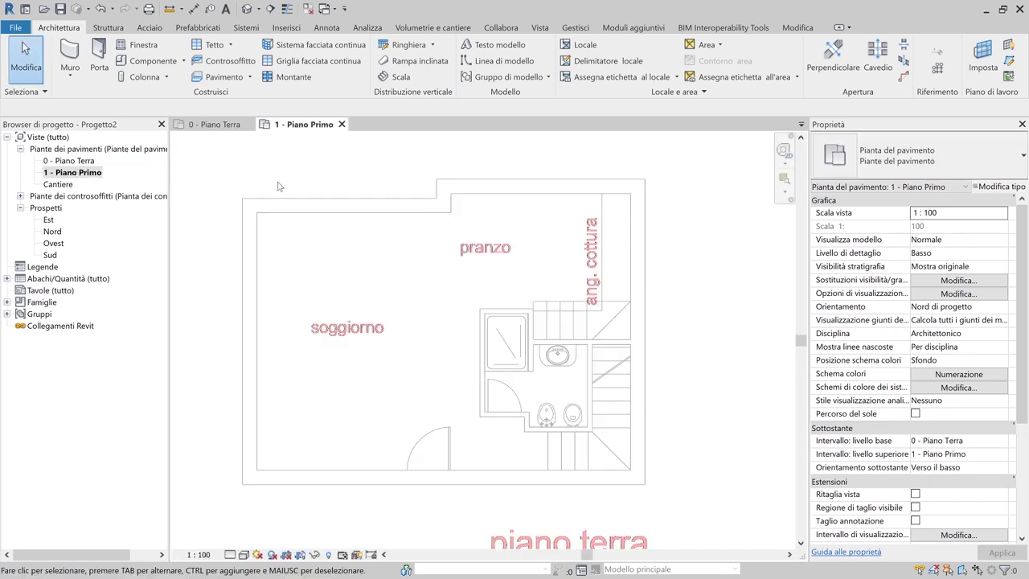
# Undock the Properties palette and float it over the drawing area
pyautogui.moveTo(866, 126); pyautogui.dragTo(669, 193)
pyautogui.moveTo(285, 337); pyautogui.dragTo(50, 561)
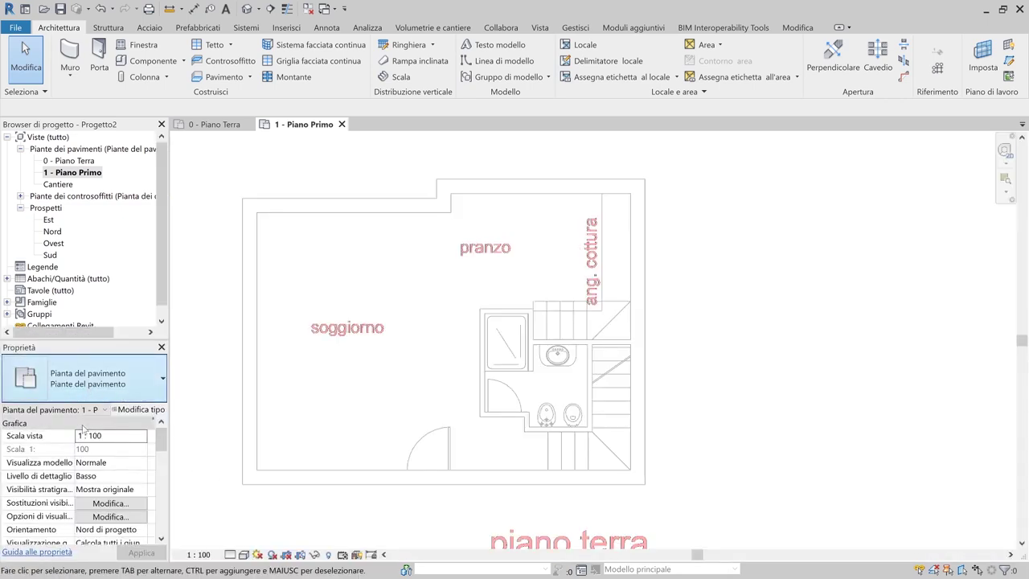
pyautogui.scroll(-5, 84, 472)
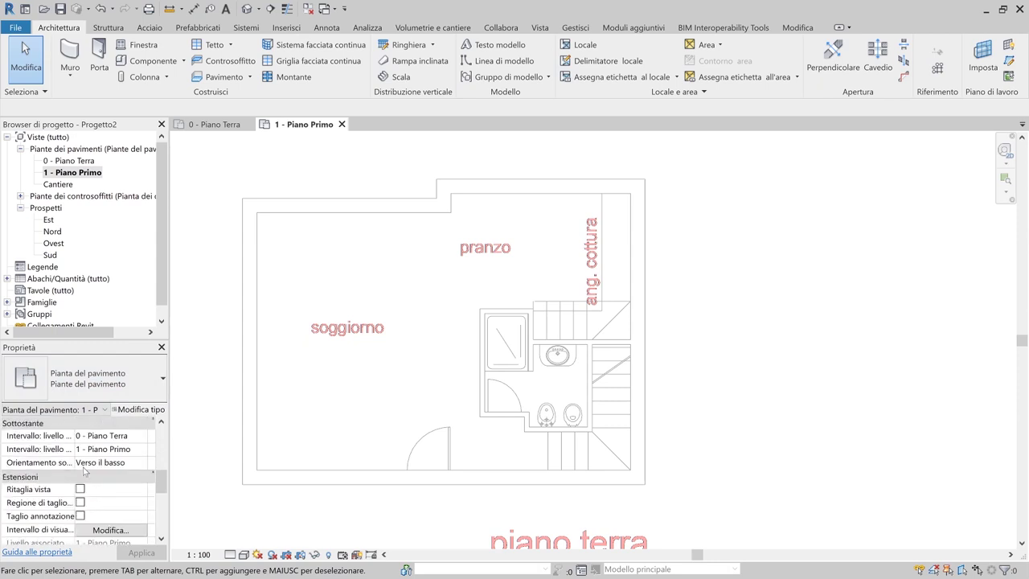
pyautogui.scroll(-5, 92, 479)
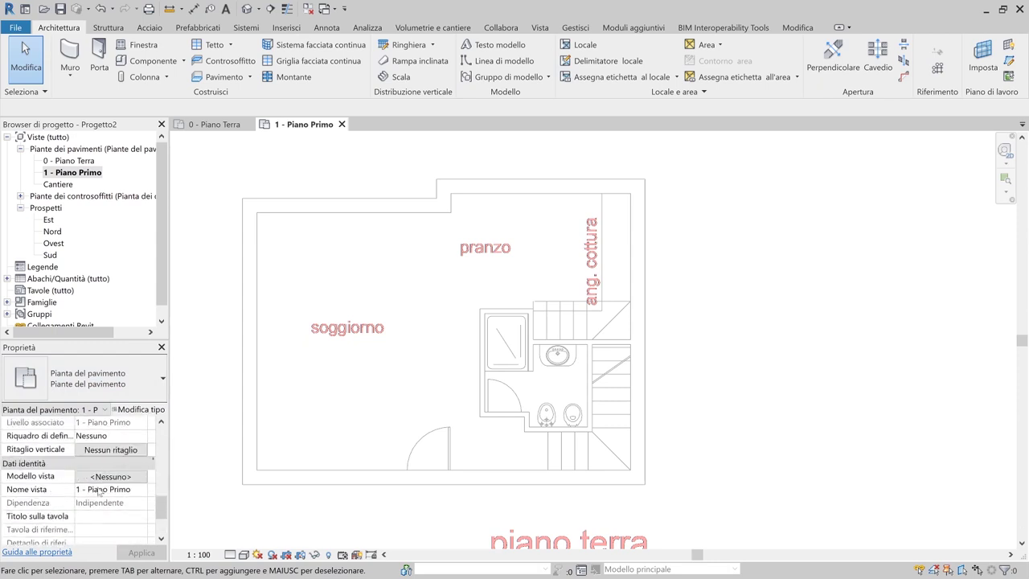
pyautogui.scroll(10, 96, 482)
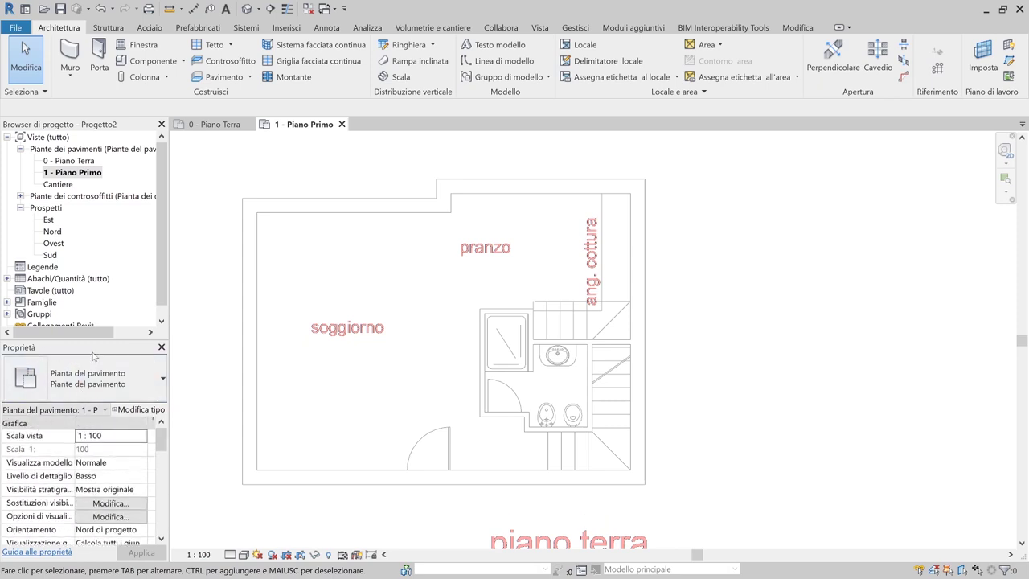
pyautogui.moveTo(37, 351)
pyautogui.mouseDown()
pyautogui.moveTo(384, 346)
pyautogui.moveTo(1015, 257)
pyautogui.moveTo(1020, 235)
pyautogui.moveTo(914, 219)
pyautogui.moveTo(1002, 229)
pyautogui.moveTo(947, 224)
pyautogui.moveTo(966, 213)
pyautogui.moveTo(948, 178)
pyautogui.moveTo(1028, 138)
pyautogui.moveTo(1024, 469)
pyautogui.moveTo(887, 187)
pyautogui.moveTo(1014, 199)
pyautogui.moveTo(1028, 189)
pyautogui.moveTo(1005, 205)
pyautogui.mouseUp()
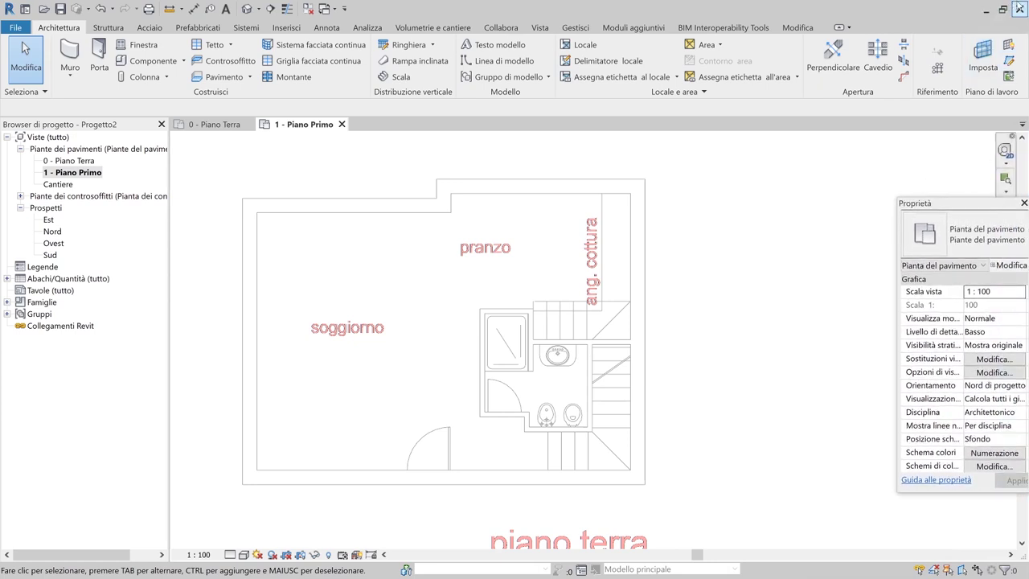
# Reposition the floating Properties palette and maximize the Revit window
pyautogui.click(1003, 10)
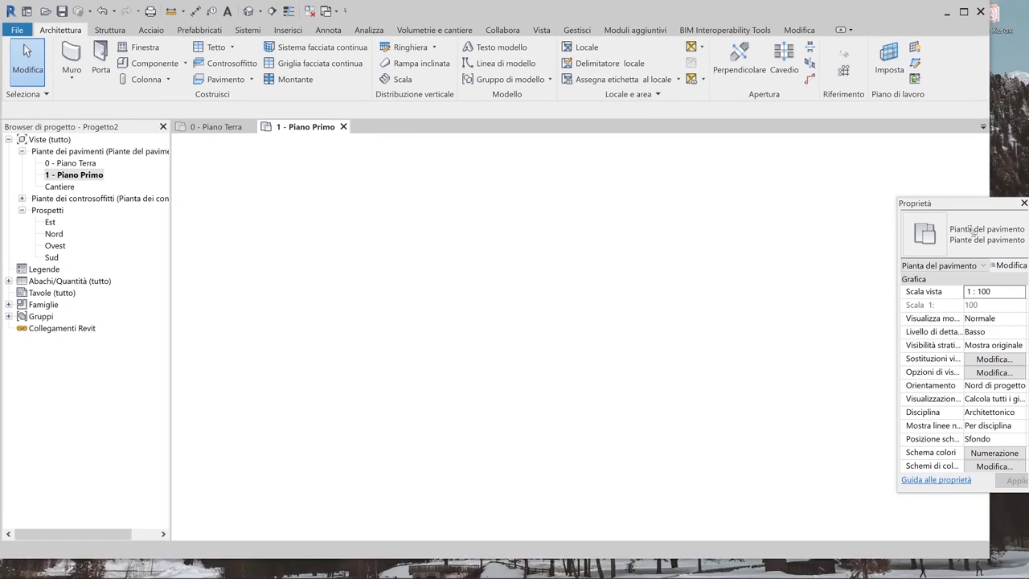
pyautogui.moveTo(993, 208); pyautogui.dragTo(986, 198)
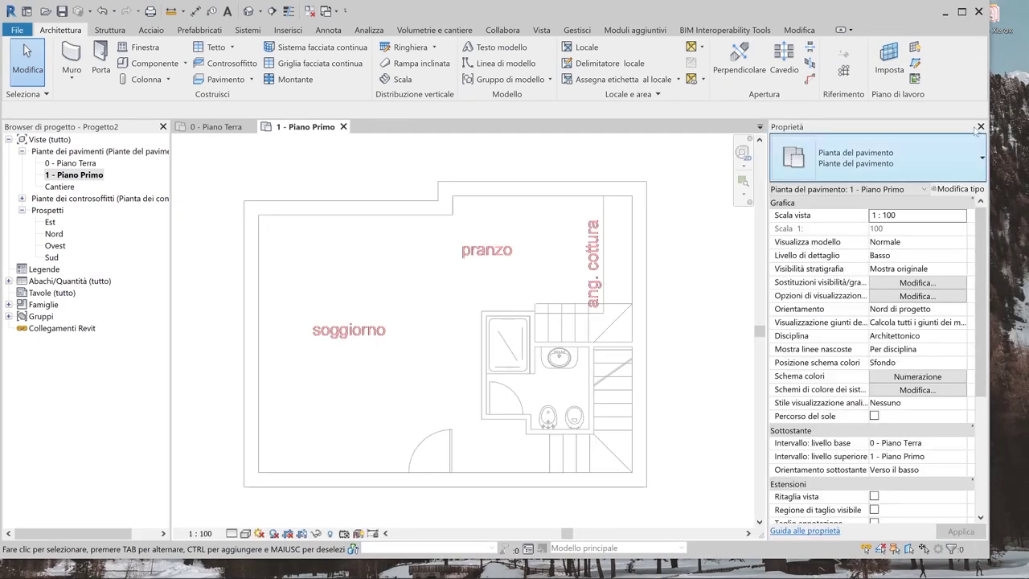
pyautogui.click(962, 11)
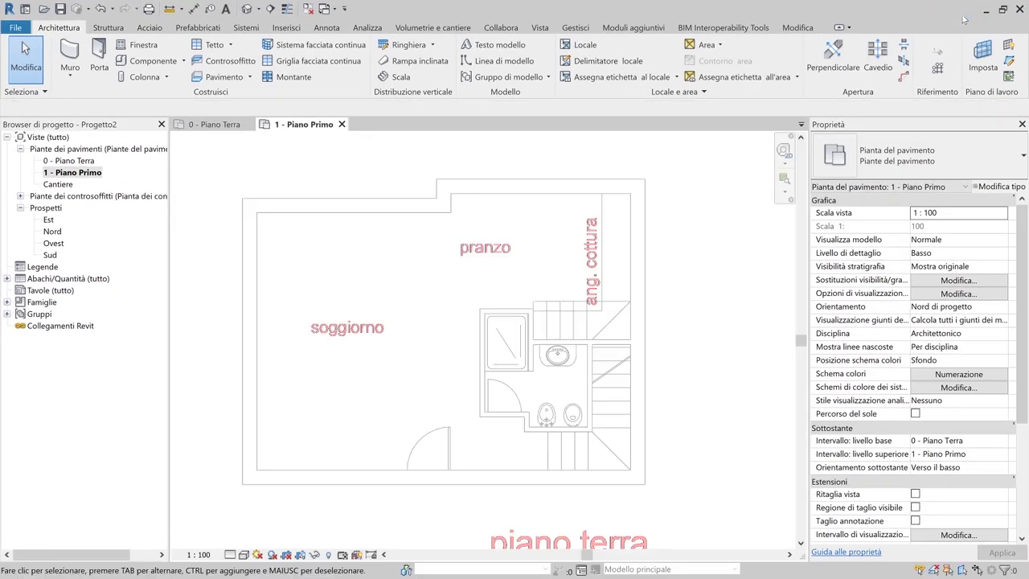
# Narrow the Properties panel, return to 0 - Piano Terra, and select the imported 18 pianta base.dwg
pyautogui.moveTo(808, 288); pyautogui.dragTo(832, 285)
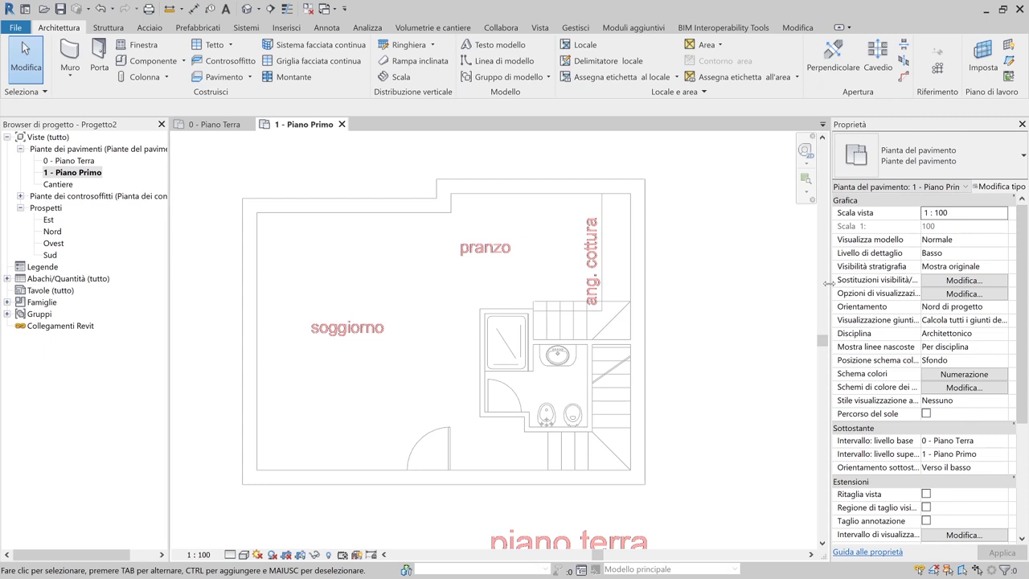
pyautogui.scroll(-3, 580, 278)
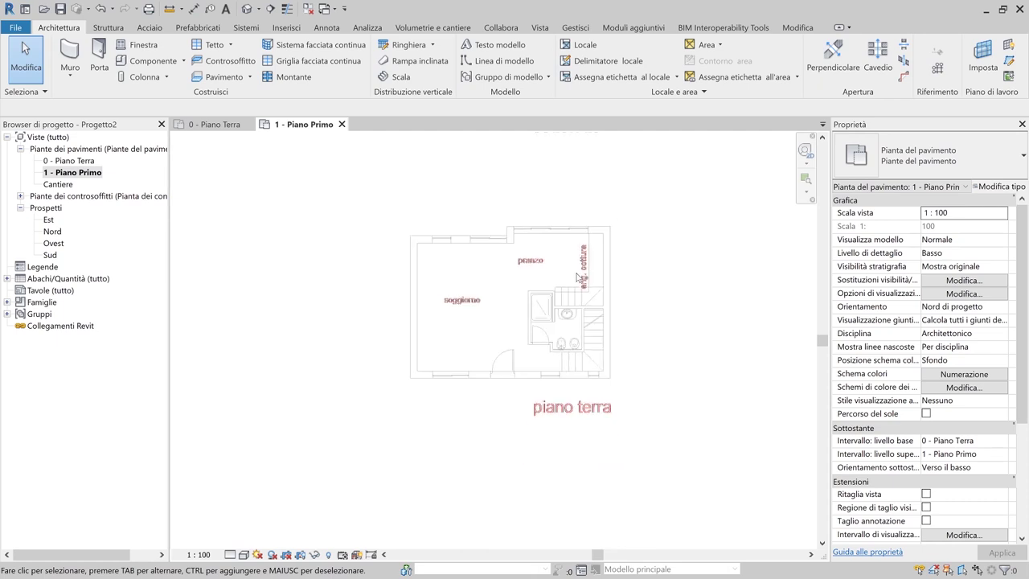
pyautogui.moveTo(580, 278); pyautogui.dragTo(564, 459, button='middle')
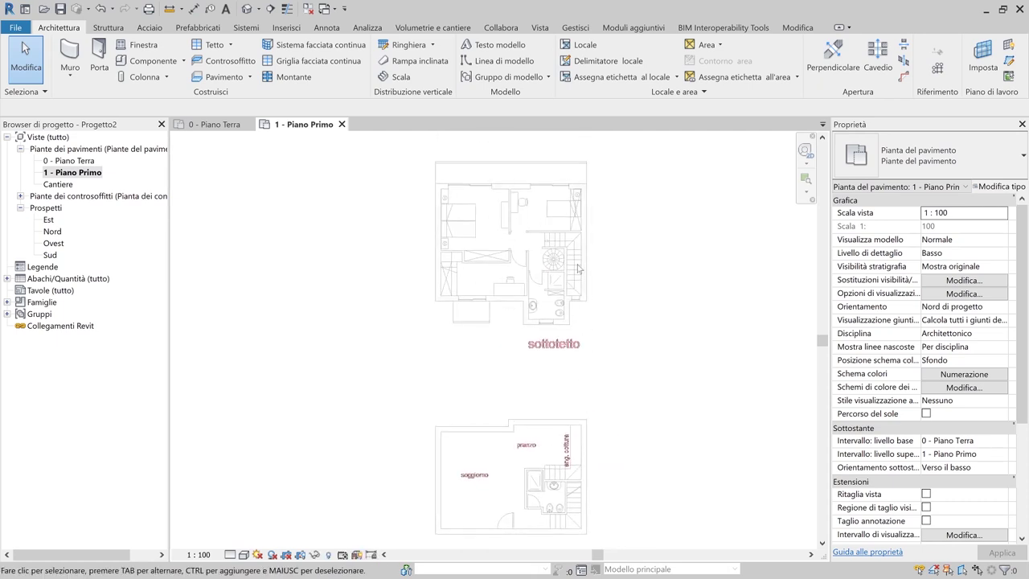
pyautogui.moveTo(510, 384); pyautogui.dragTo(524, 266, button='middle')
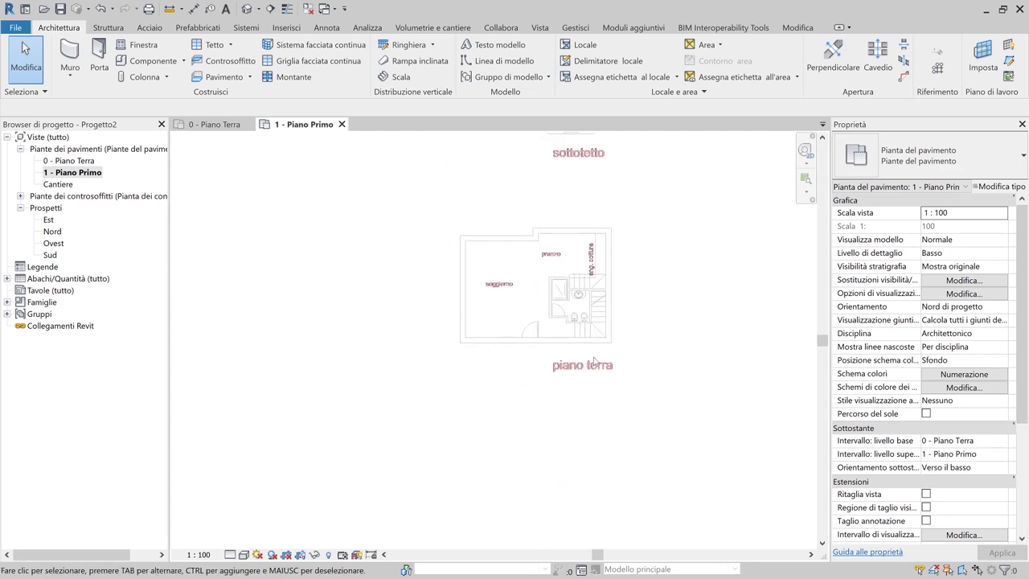
pyautogui.scroll(-2, 579, 324)
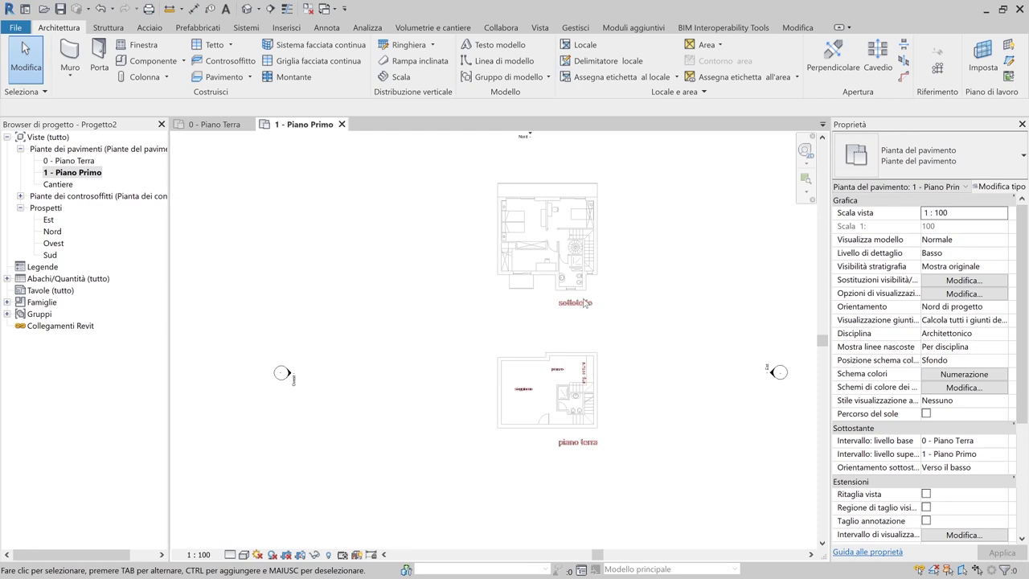
pyautogui.click(215, 126)
pyautogui.scroll(-3, 493, 235)
pyautogui.click(519, 250)
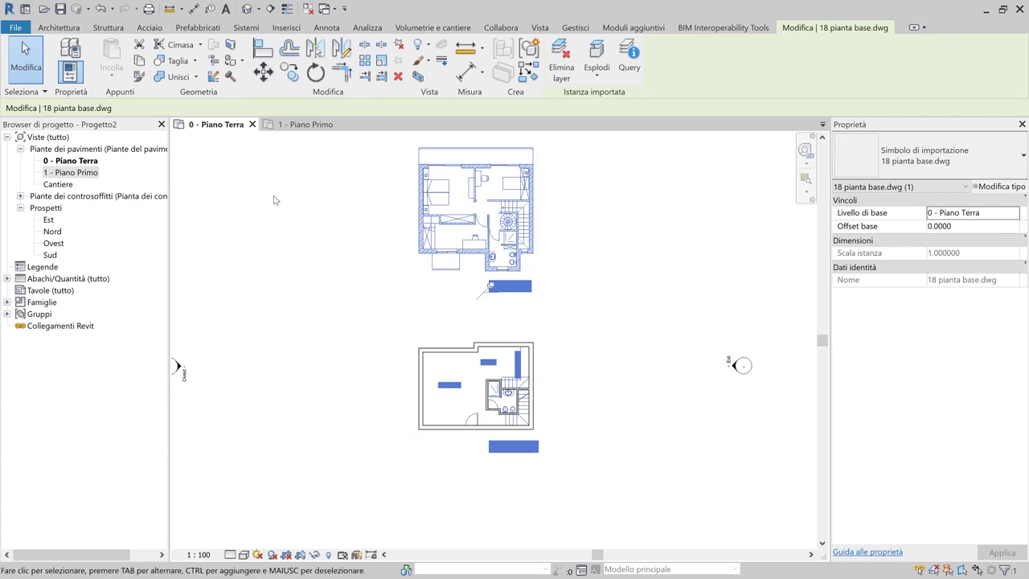
# Copy the DWG and paste it Aligned to Selected Levels onto 1 - Piano Primo
pyautogui.click(141, 62)
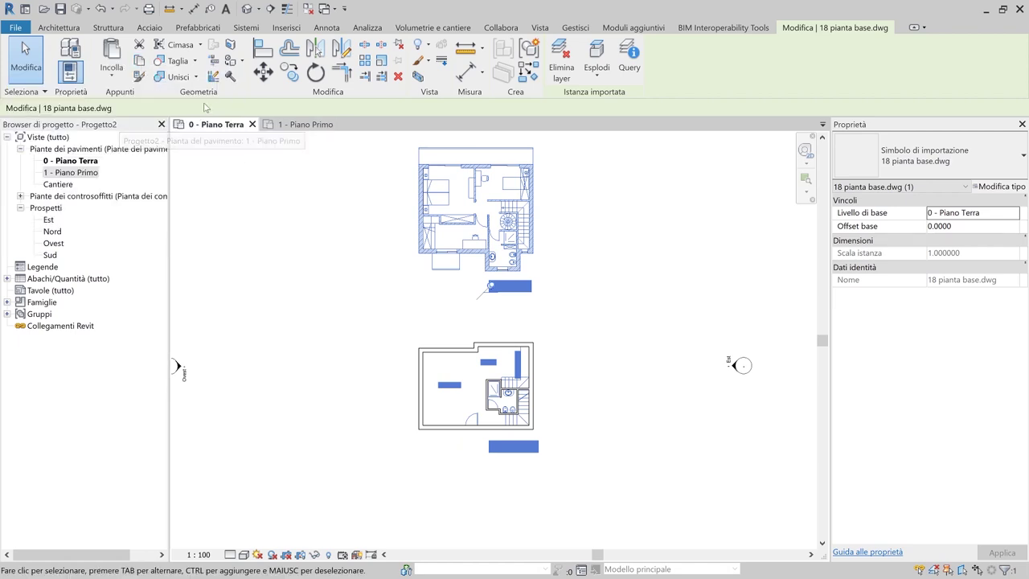
pyautogui.click(314, 126)
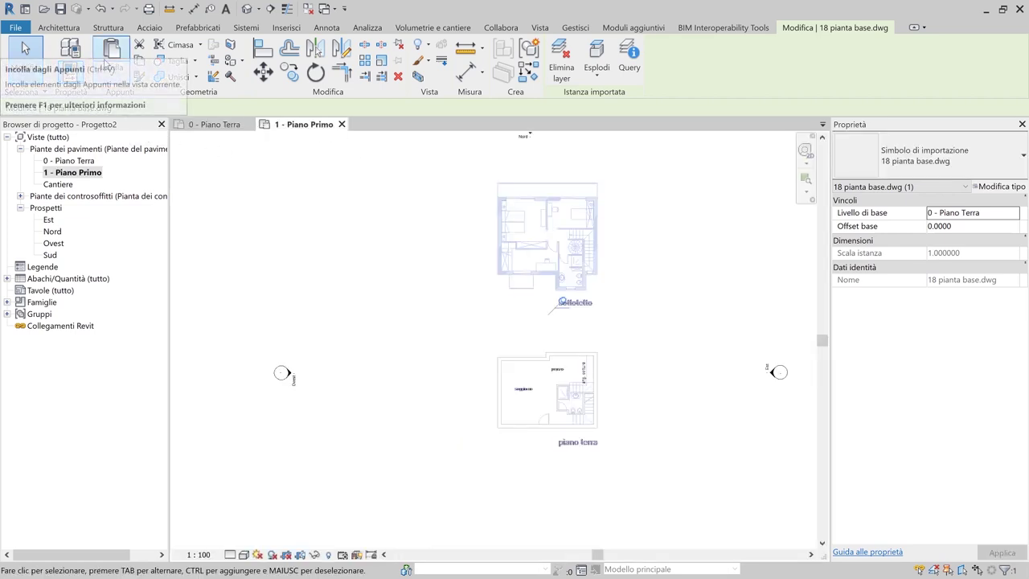
pyautogui.click(114, 78)
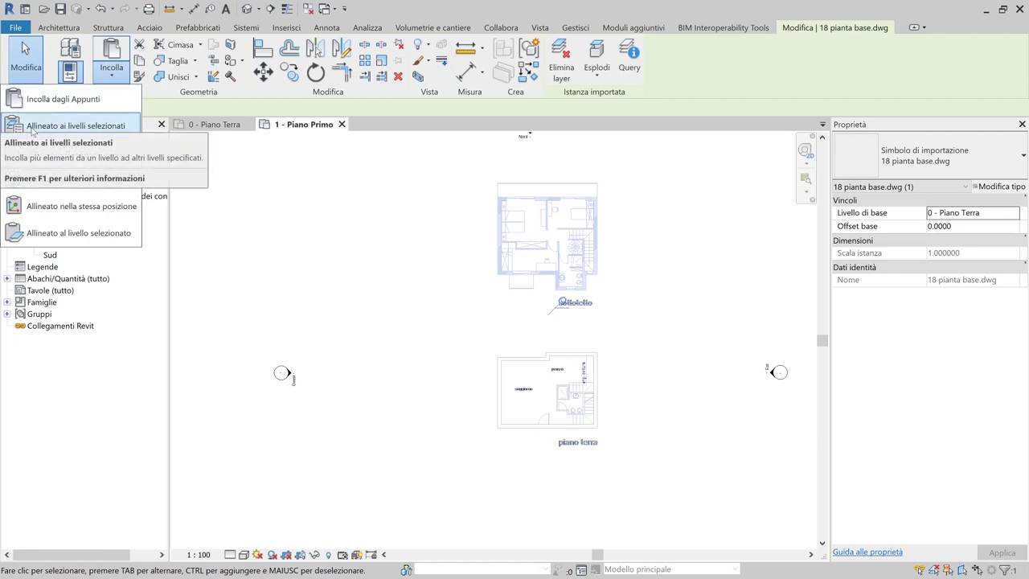
pyautogui.click(64, 131)
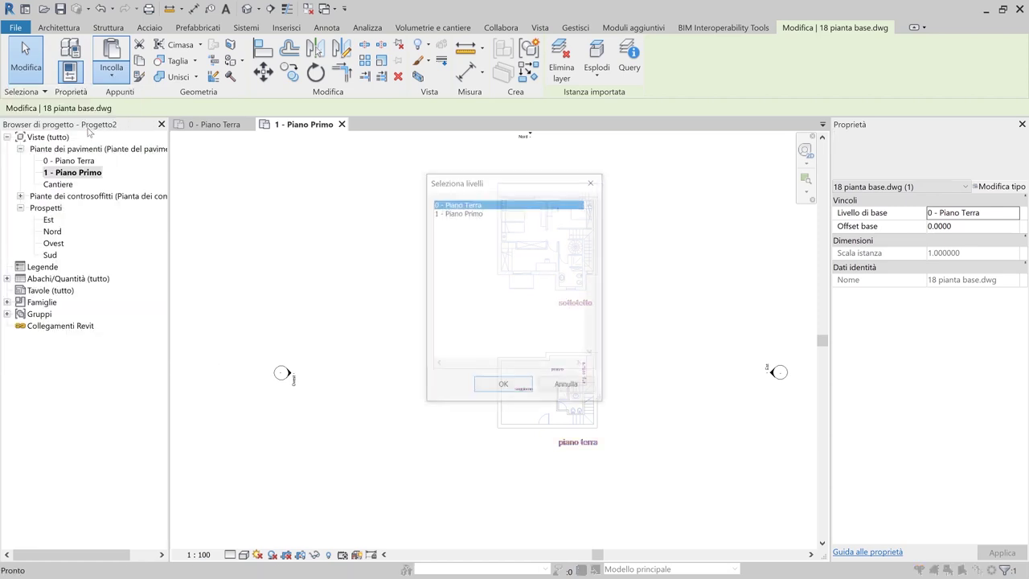
pyautogui.click(455, 214)
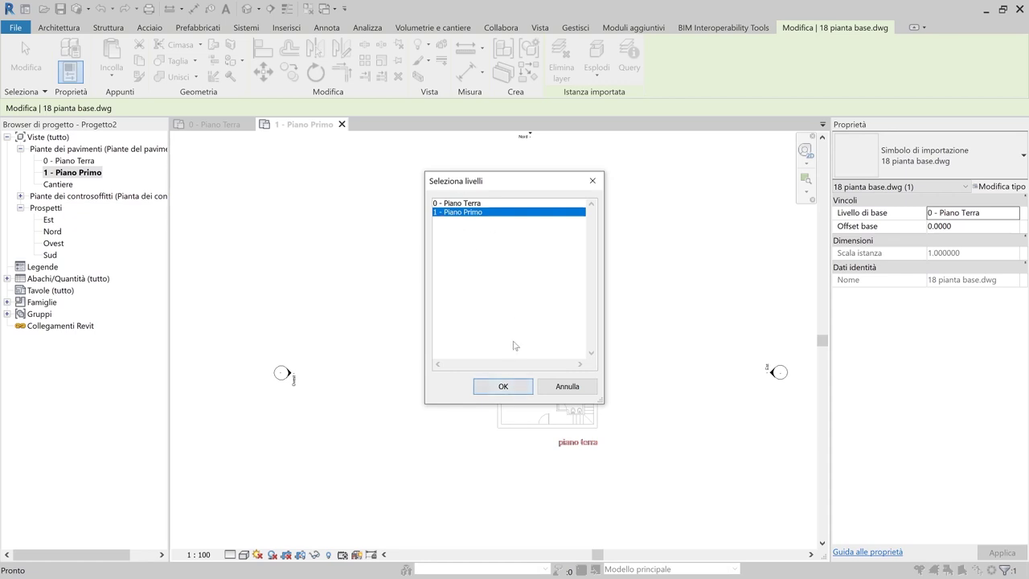
pyautogui.click(506, 387)
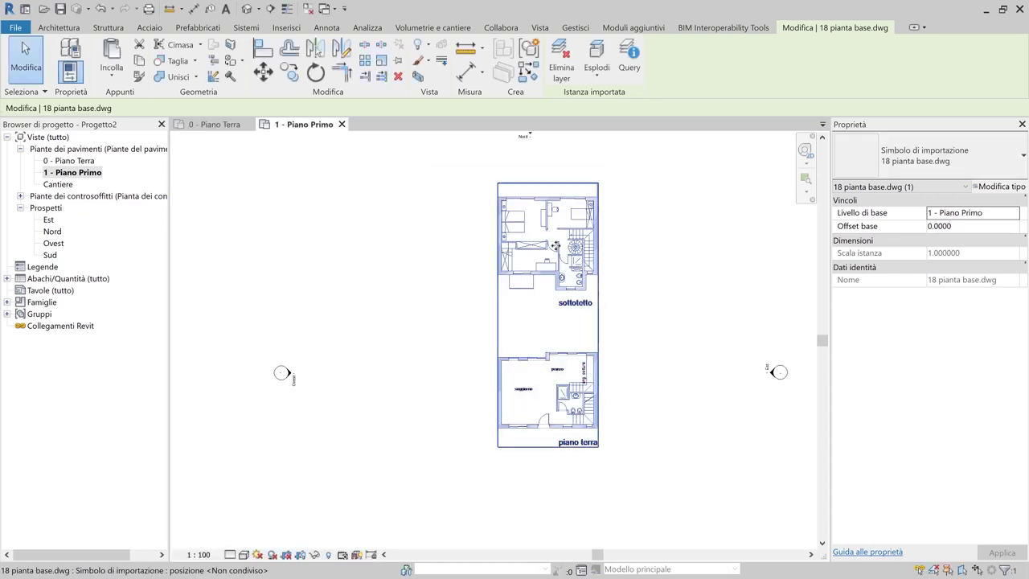
# Clear the selection, then select the pasted DWG on the first floor
pyautogui.click(482, 324)
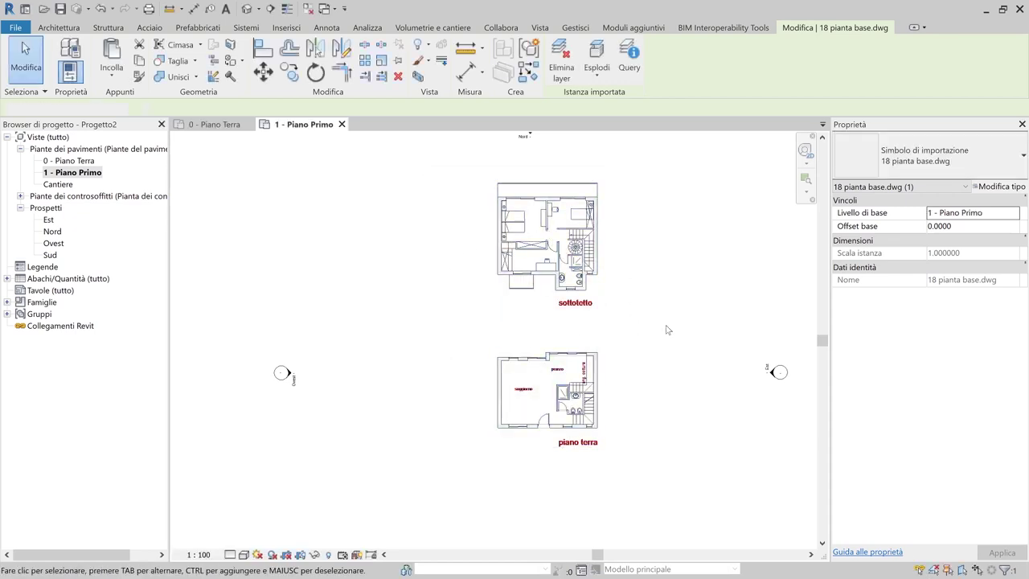
pyautogui.click(667, 330)
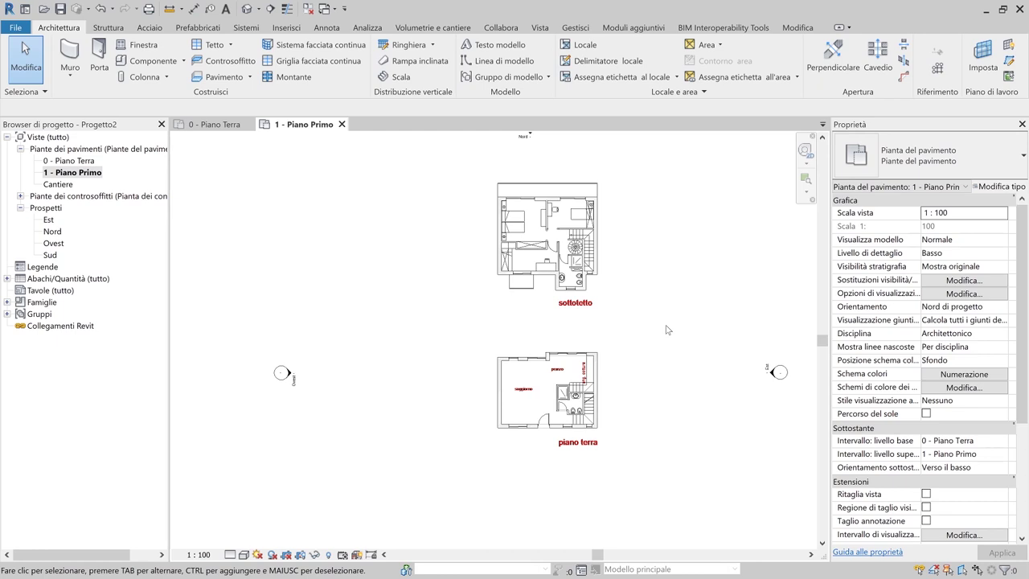
pyautogui.click(572, 245)
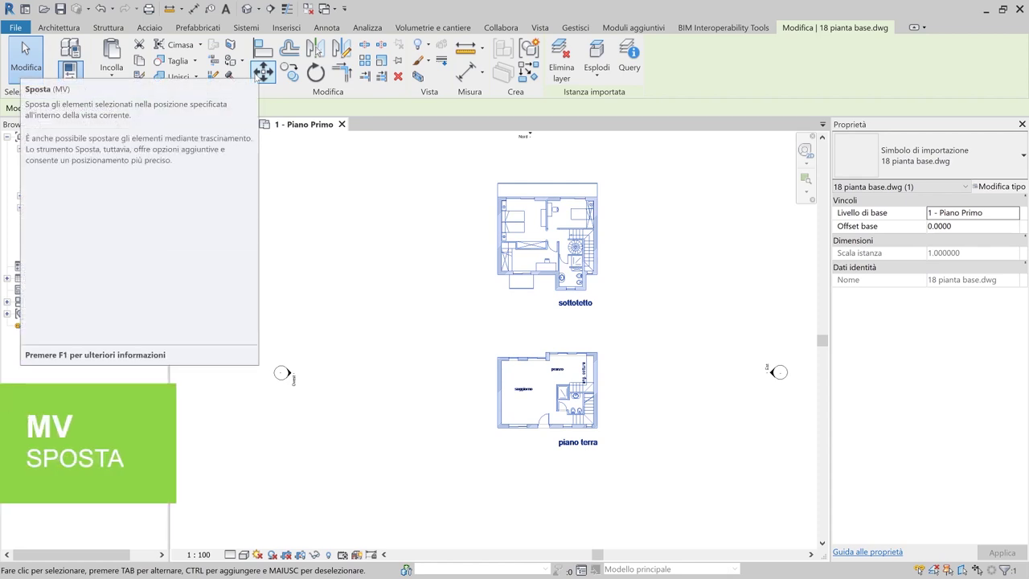
# Move the pasted DWG 13.0031 down so its sottotetto plan overlays the existing walls
pyautogui.click(263, 71)
pyautogui.scroll(3, 585, 353)
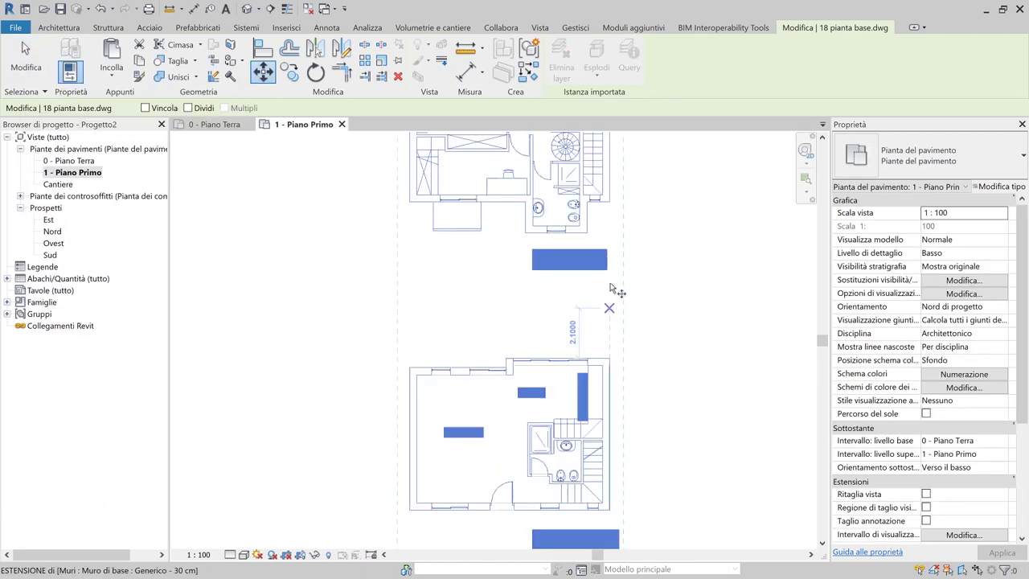
pyautogui.click(609, 201)
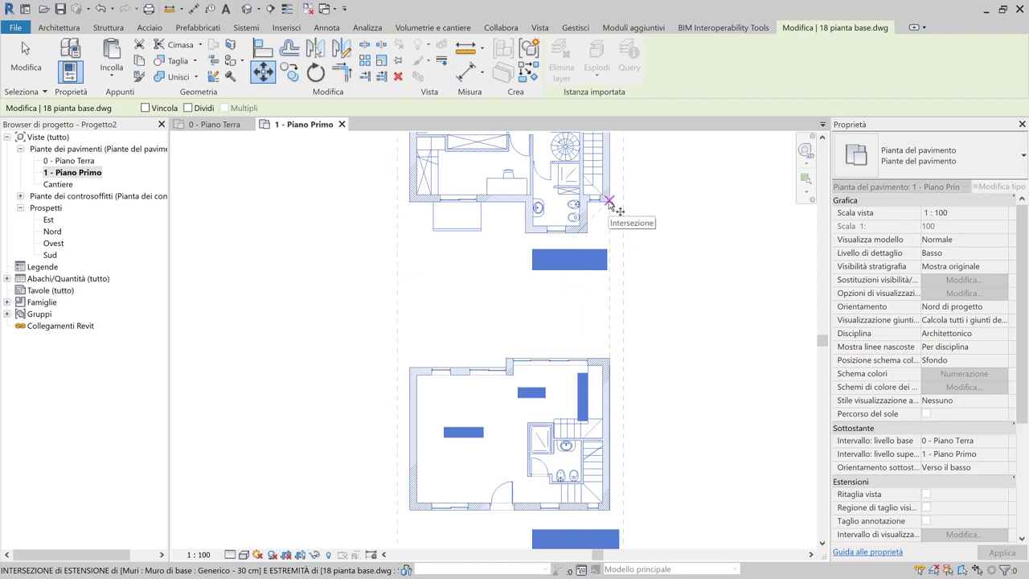
pyautogui.click(611, 510)
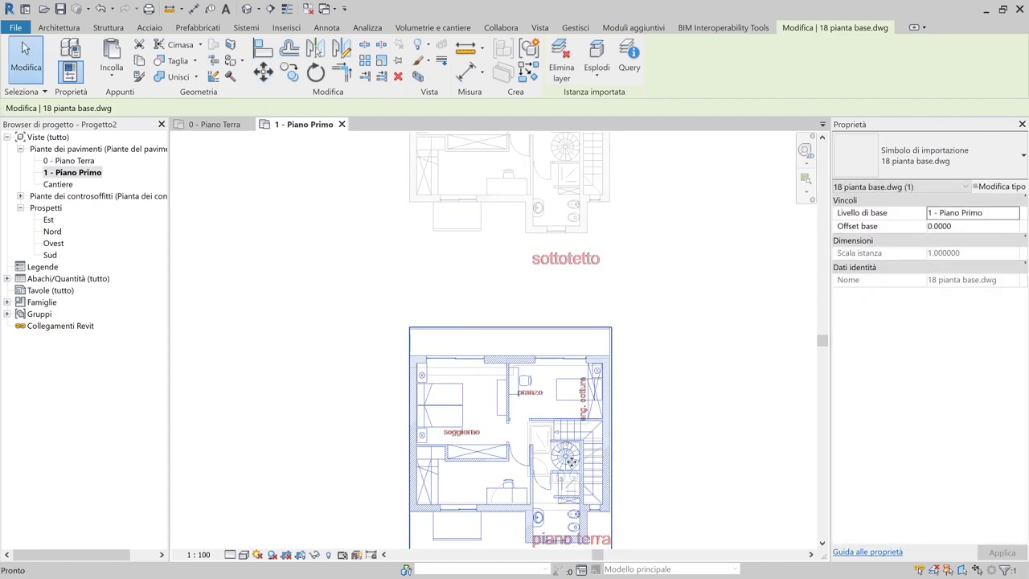
pyautogui.press('Escape')
pyautogui.scroll(3, 483, 346)
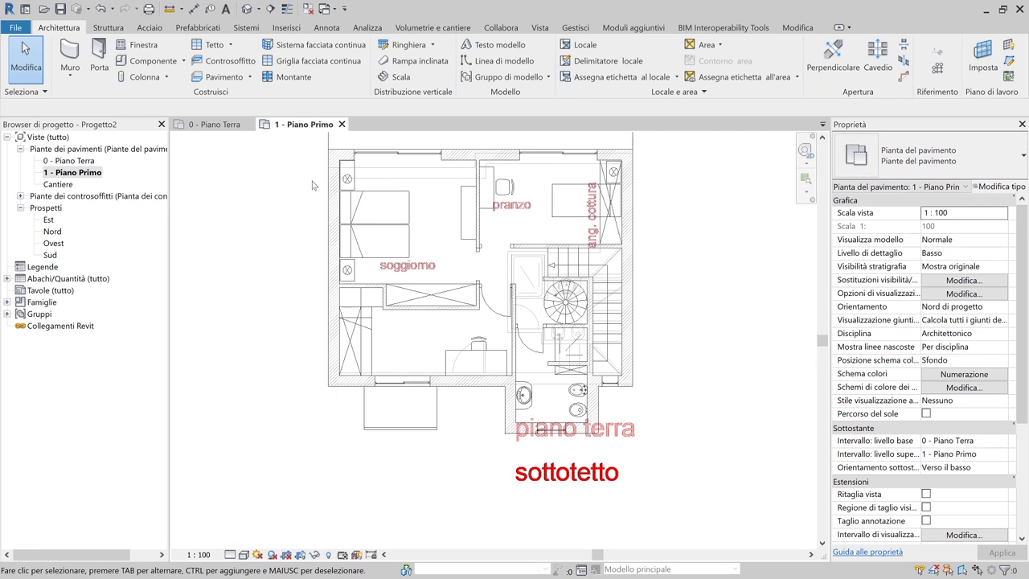
# On 0 - Piano Terra, start a rectangle of walls left of the plans, then cancel
pyautogui.scroll(-4, 394, 255)
pyautogui.click(221, 124)
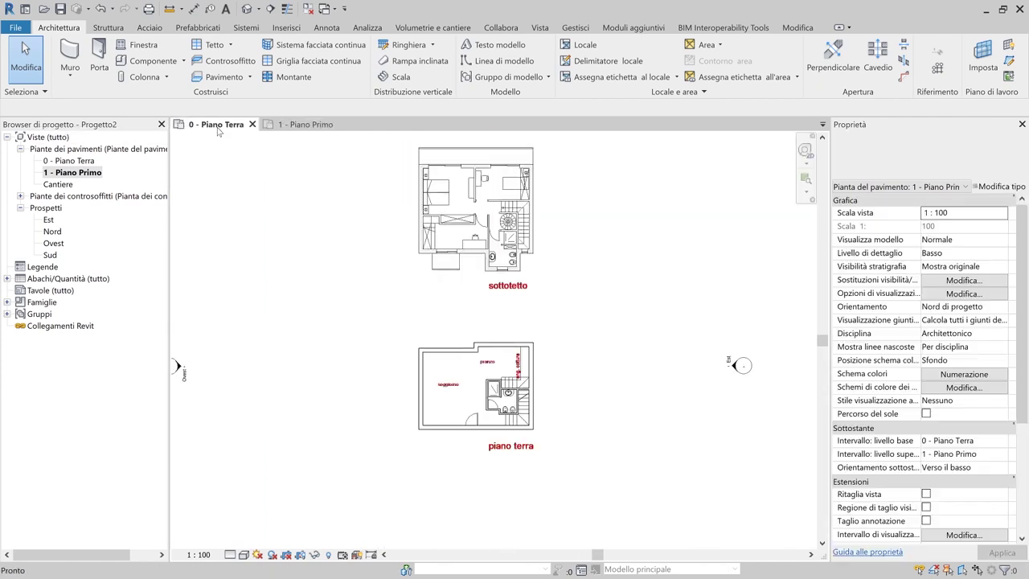
pyautogui.click(569, 45)
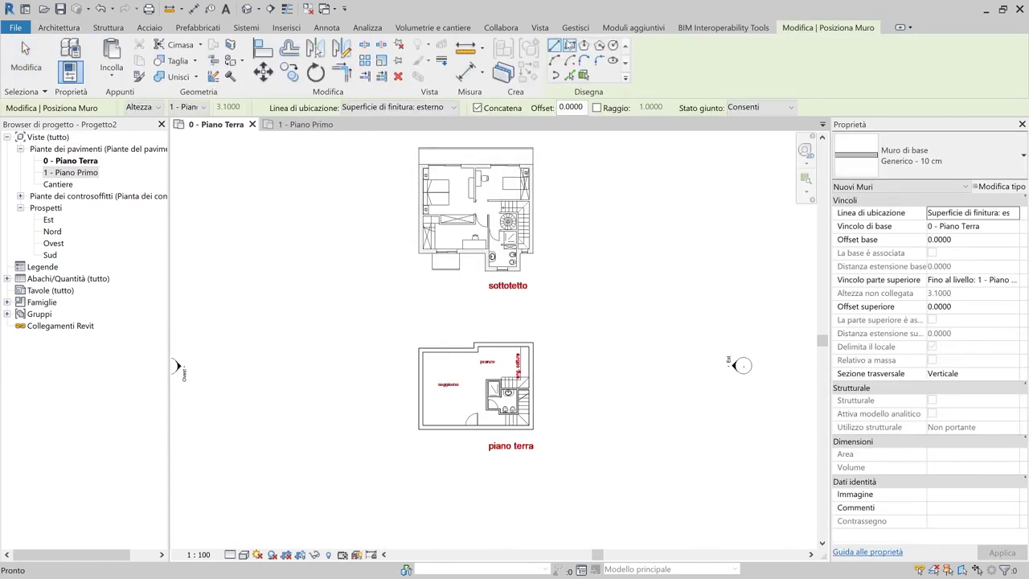
pyautogui.click(345, 351)
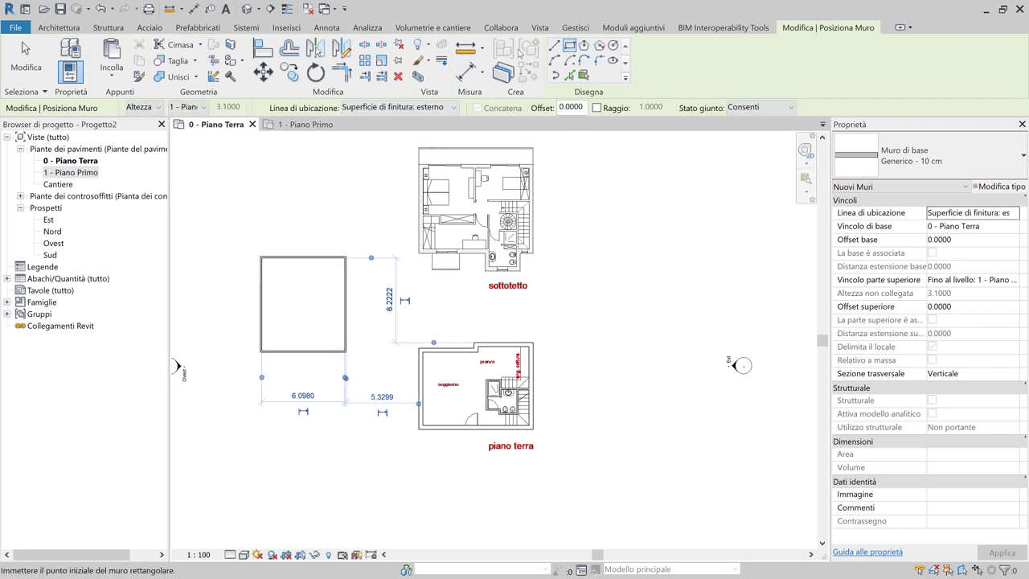
pyautogui.click(555, 46)
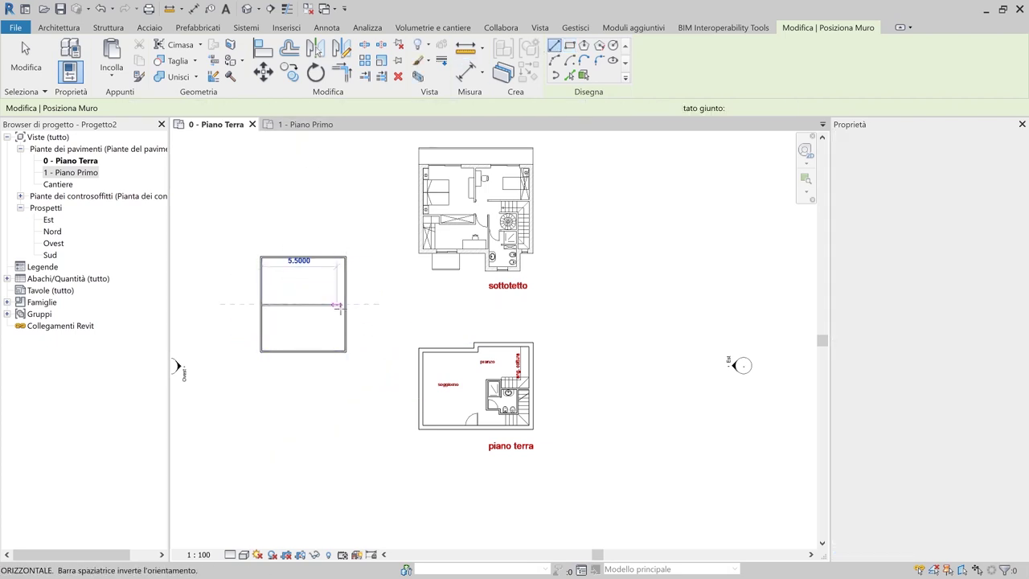
pyautogui.press('Escape')
pyautogui.press('Escape')
# On 1 - Piano Primo, trace a rectangle of walls over the ground-floor outline
pyautogui.click(310, 125)
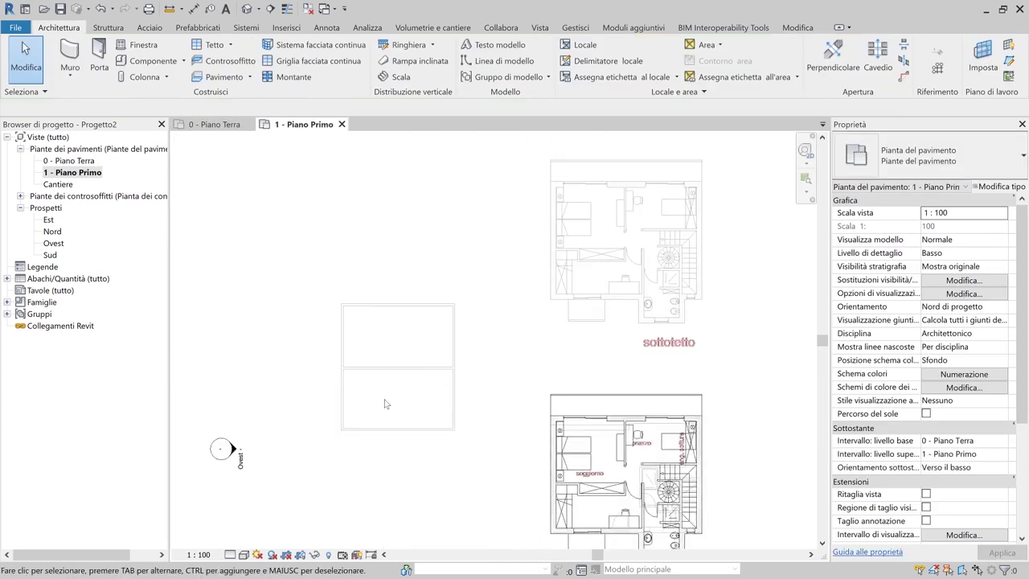
pyautogui.scroll(2, 386, 370)
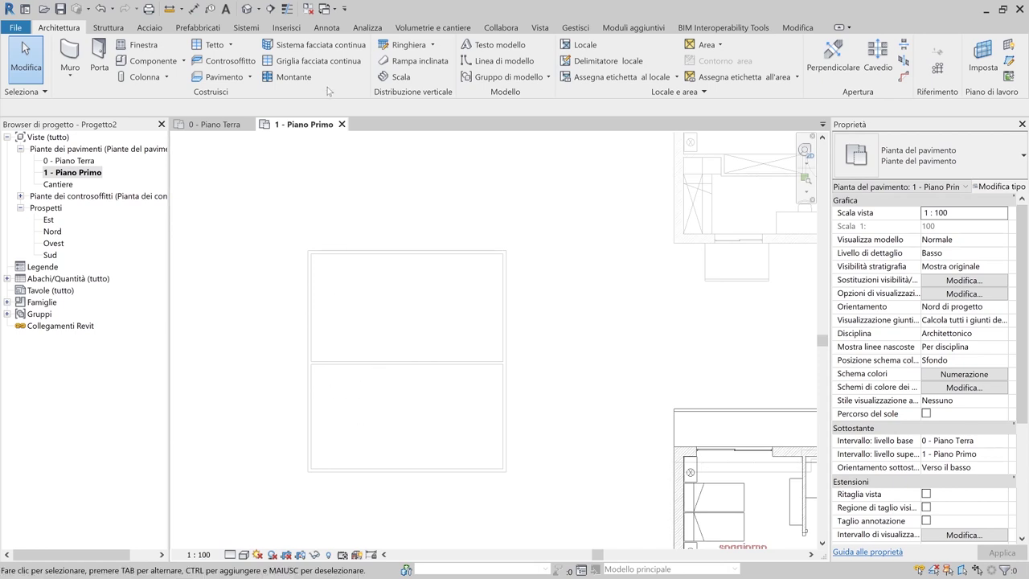
pyautogui.click(80, 49)
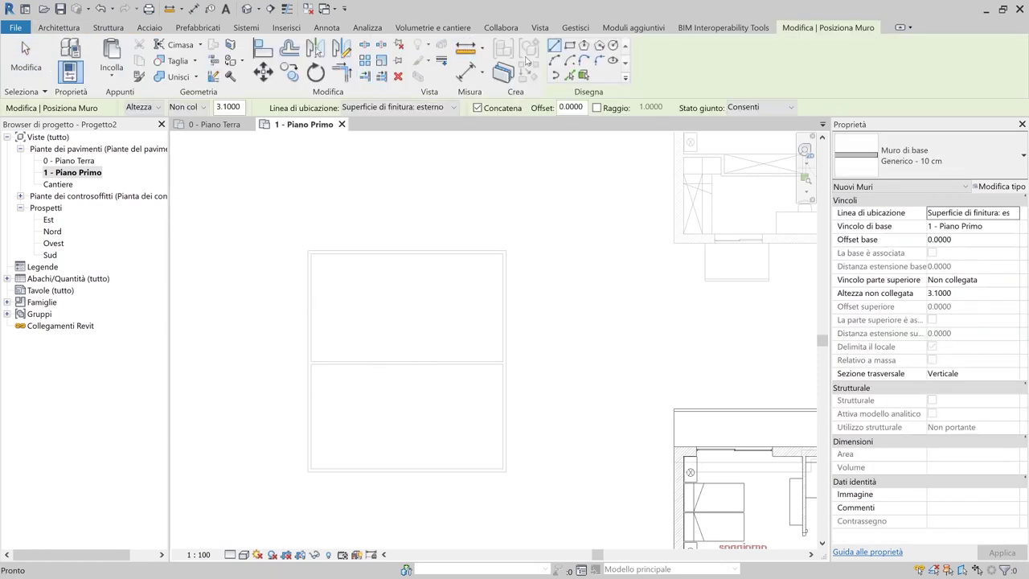
pyautogui.click(569, 46)
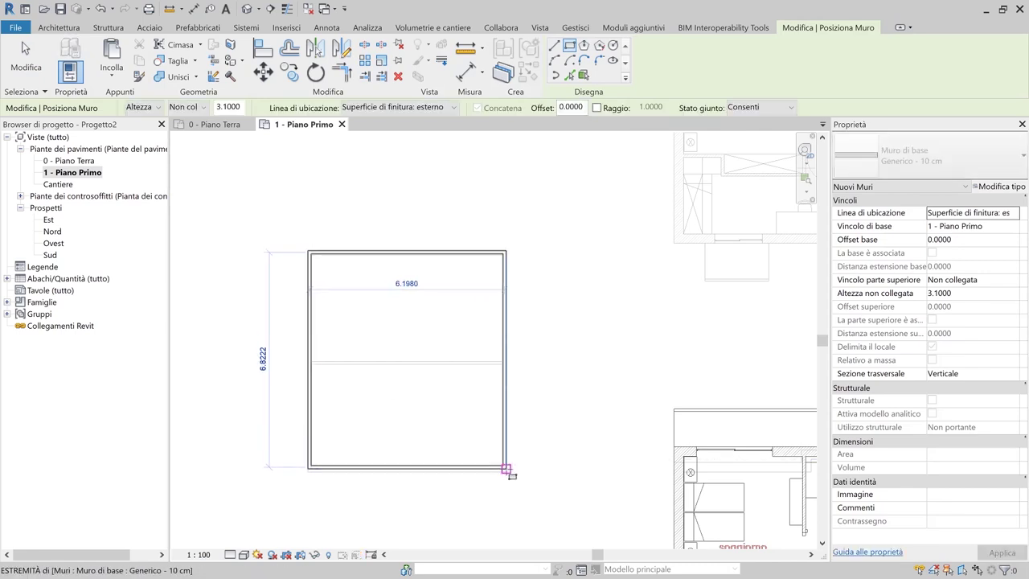
pyautogui.click(507, 470)
pyautogui.press('Escape')
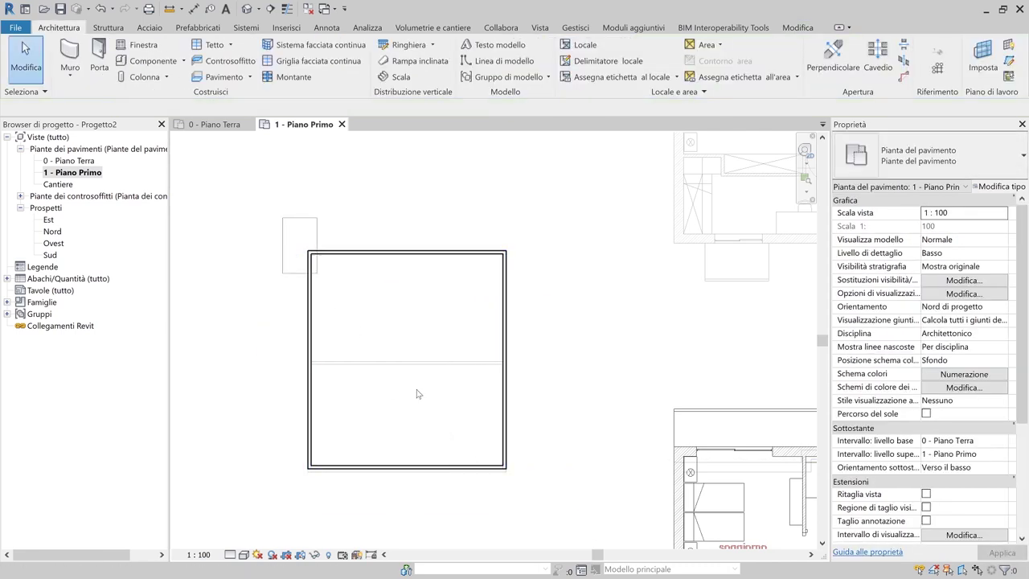
pyautogui.click(505, 451)
pyautogui.click(567, 491)
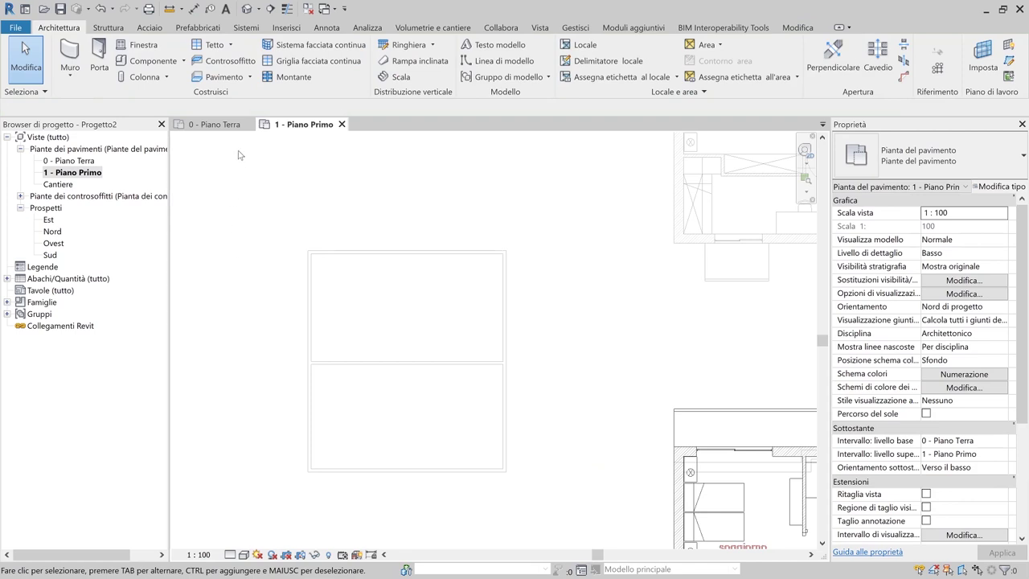
# Check the rectangle's left wall on 0 - Piano Terra, then return to 1 - Piano Primo
pyautogui.click(230, 125)
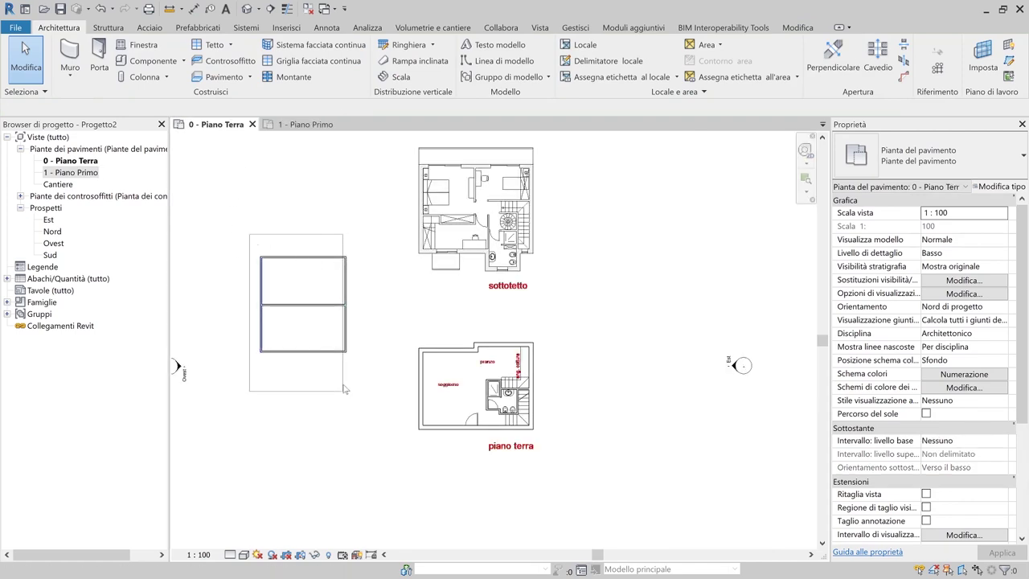
pyautogui.click(261, 326)
pyautogui.click(379, 398)
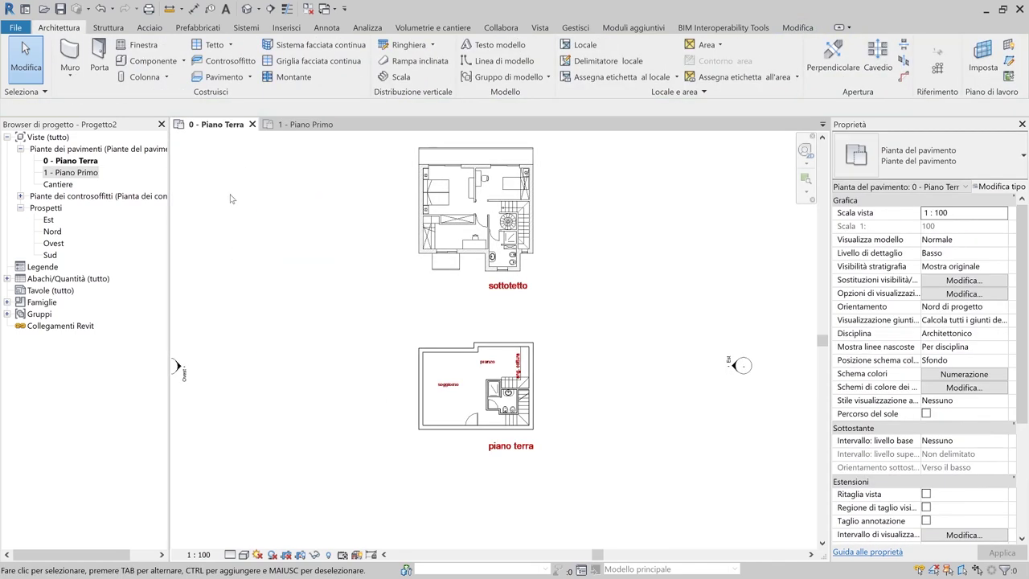
pyautogui.click(303, 127)
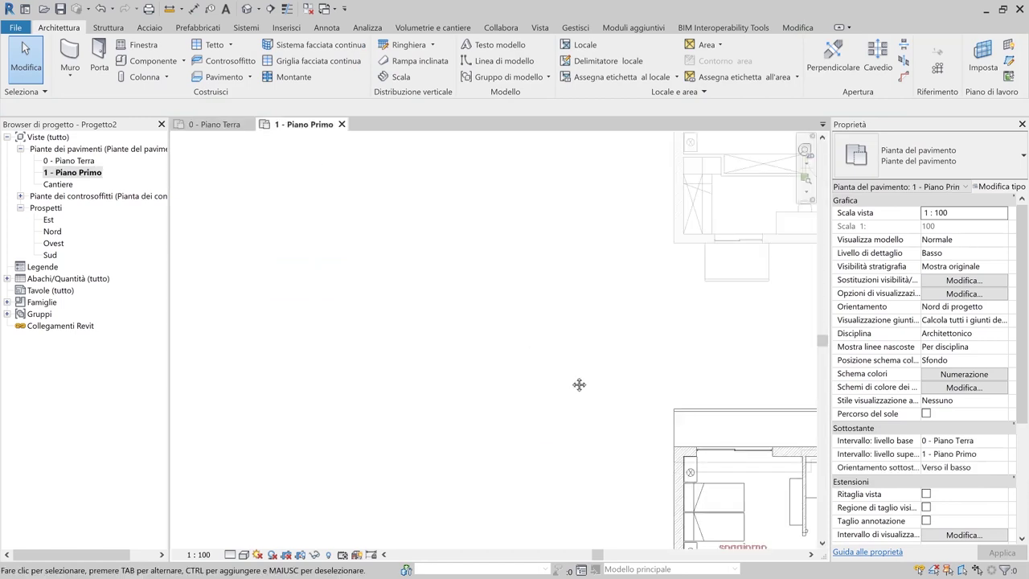
# Set the first-floor plan's Underlay Base Level to Nessuno, hiding the ground floor
pyautogui.scroll(2, 552, 404)
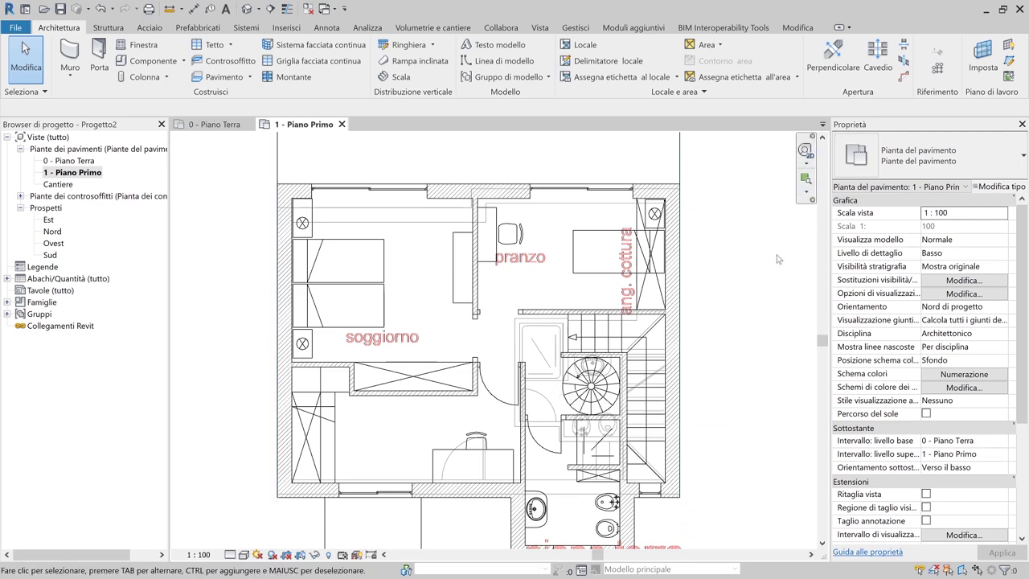
pyautogui.scroll(-2, 587, 262)
pyautogui.click(590, 221)
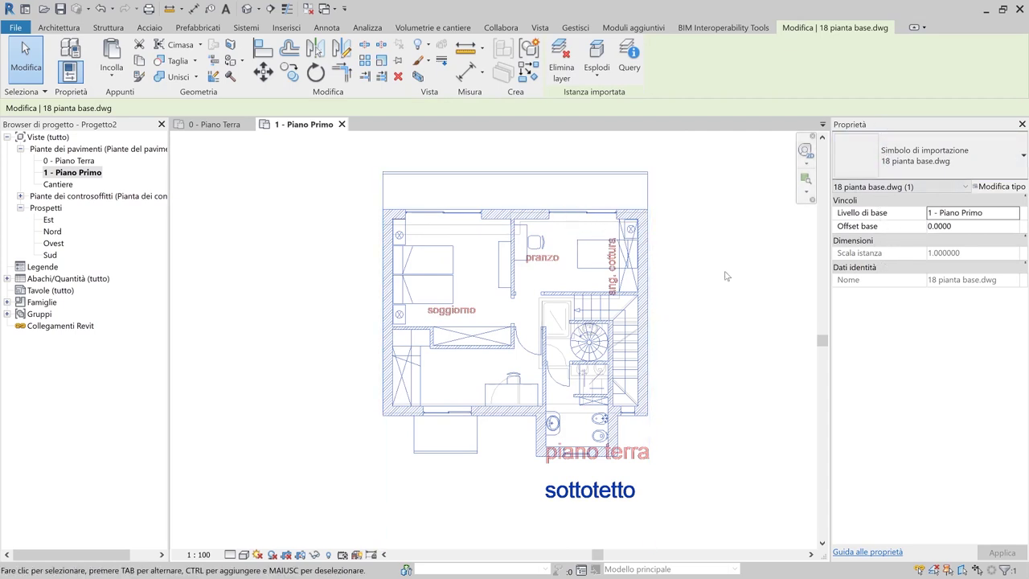
pyautogui.click(727, 276)
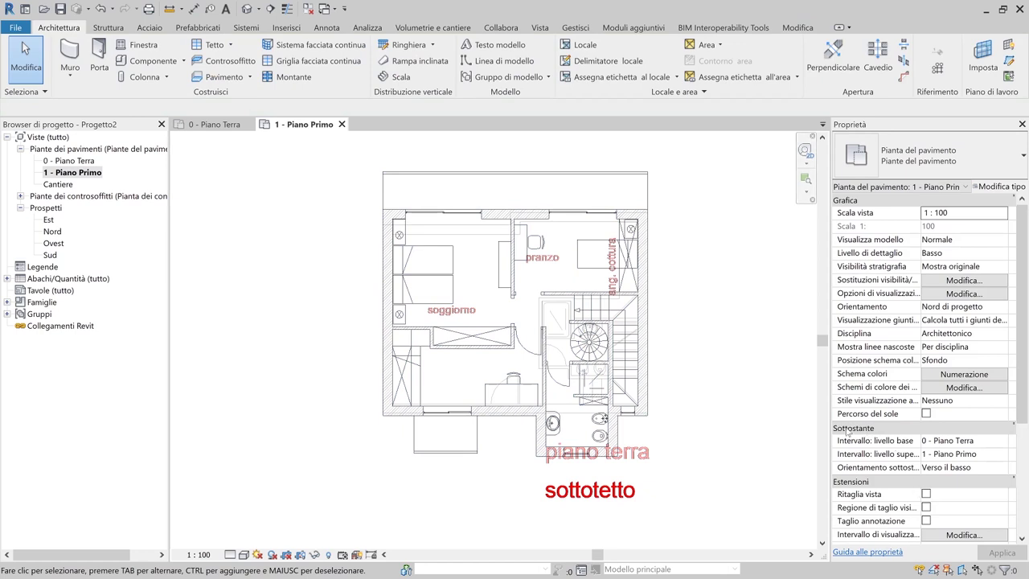
pyautogui.click(961, 440)
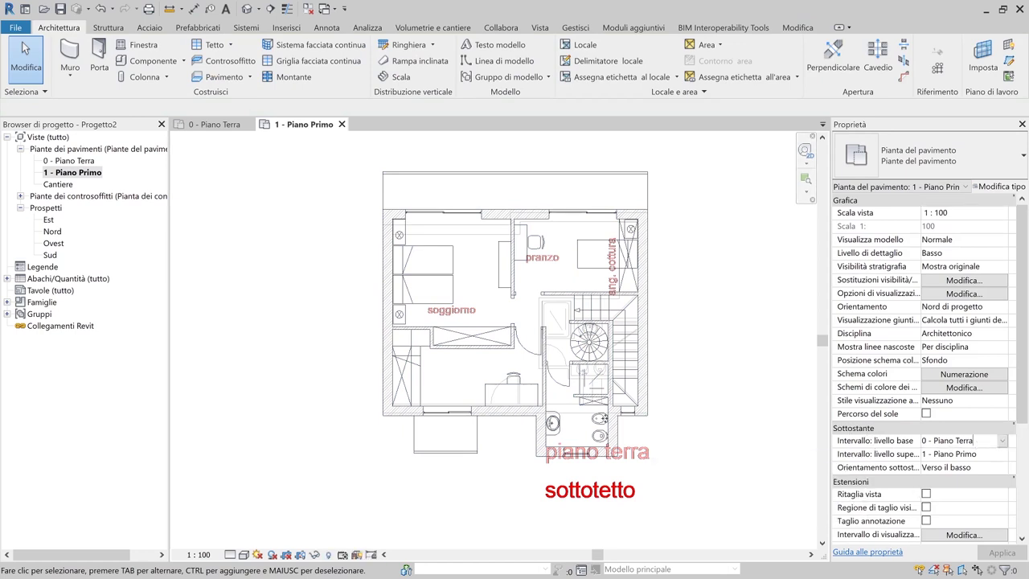
pyautogui.click(1002, 442)
pyautogui.click(961, 455)
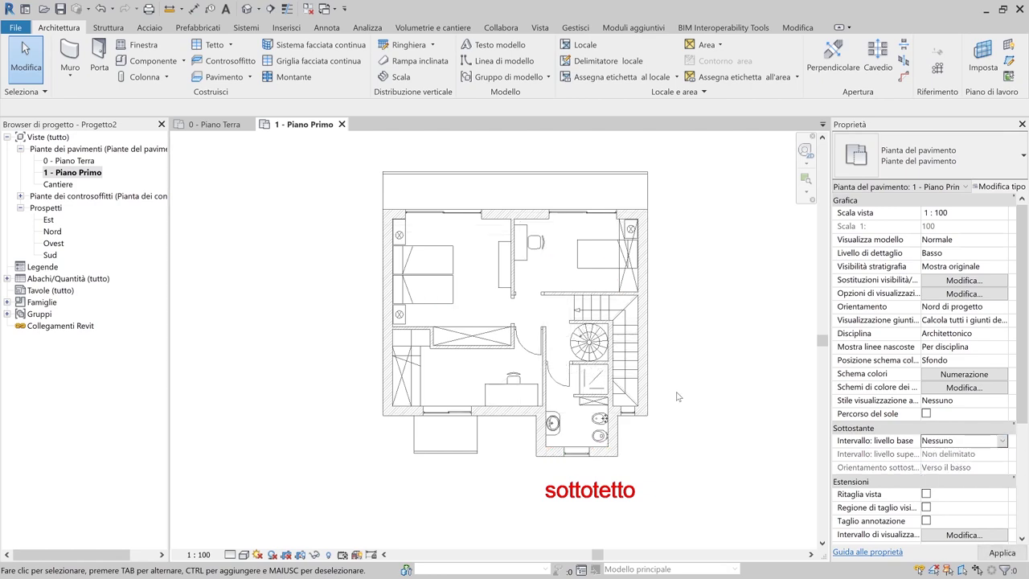
pyautogui.scroll(4, 551, 398)
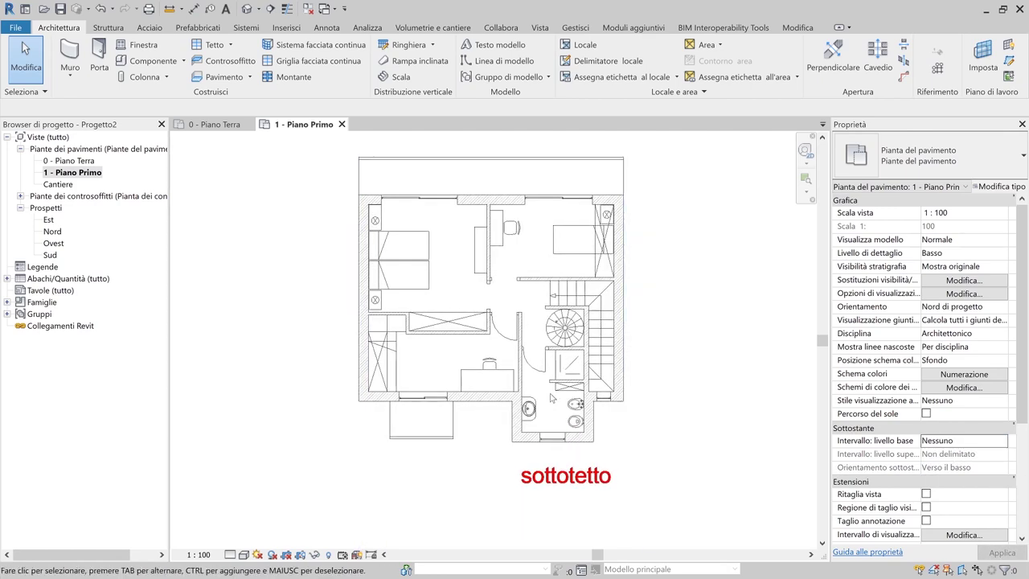
pyautogui.click(70, 54)
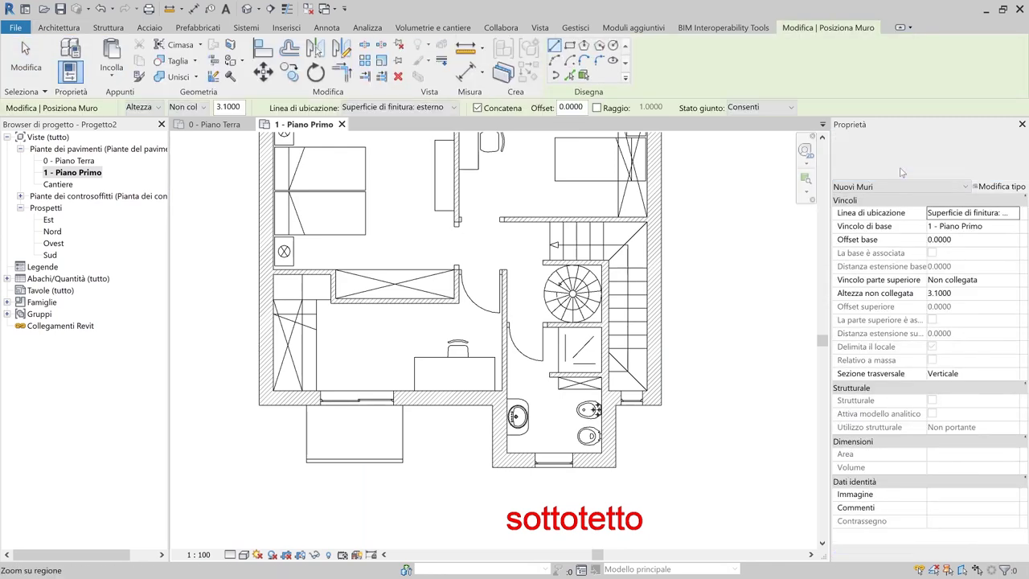
# Pick Generico - 30 cm and draw outer walls from the bathroom corner to the top-left corner
pyautogui.click(902, 172)
pyautogui.click(875, 390)
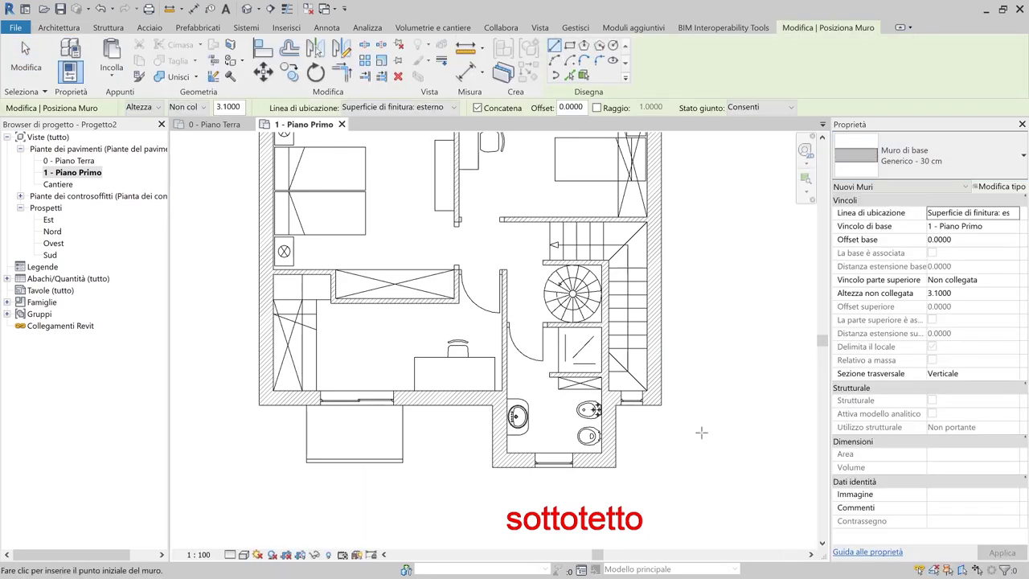
pyautogui.click(616, 467)
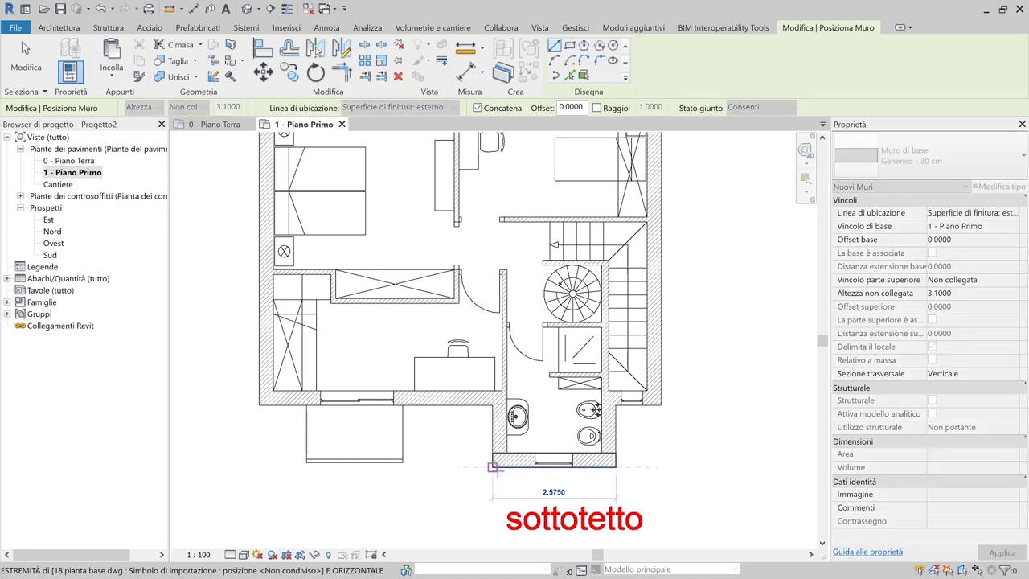
pyautogui.click(494, 469)
pyautogui.click(493, 405)
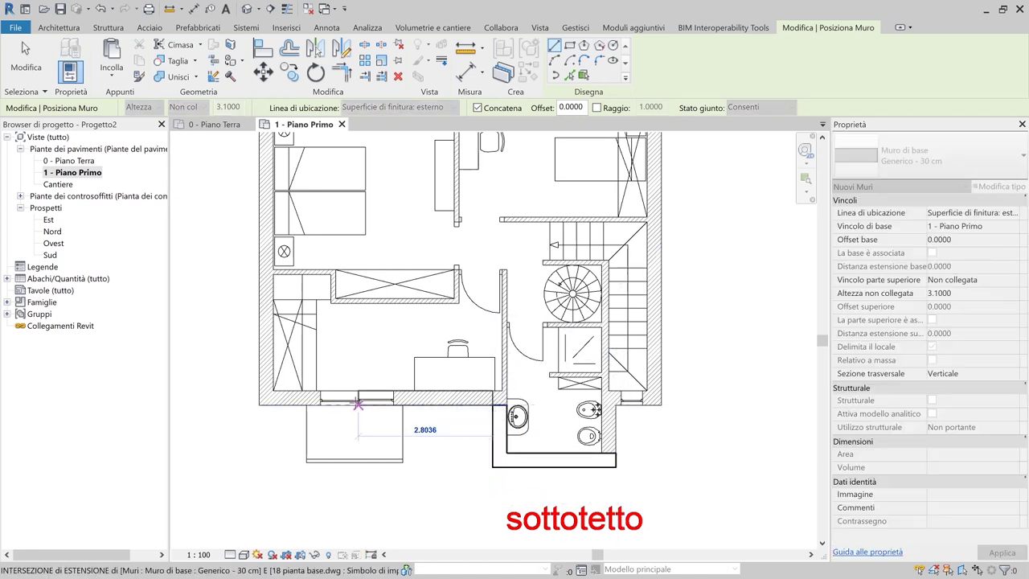
pyautogui.click(262, 404)
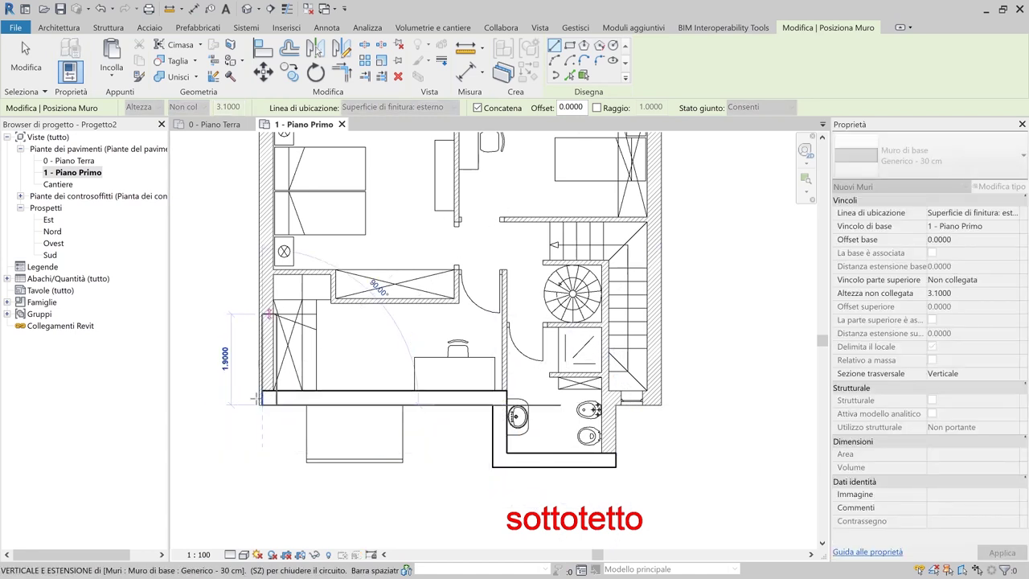
pyautogui.moveTo(266, 245); pyautogui.dragTo(256, 432, button='middle')
pyautogui.scroll(2, 255, 282)
pyautogui.click(256, 281)
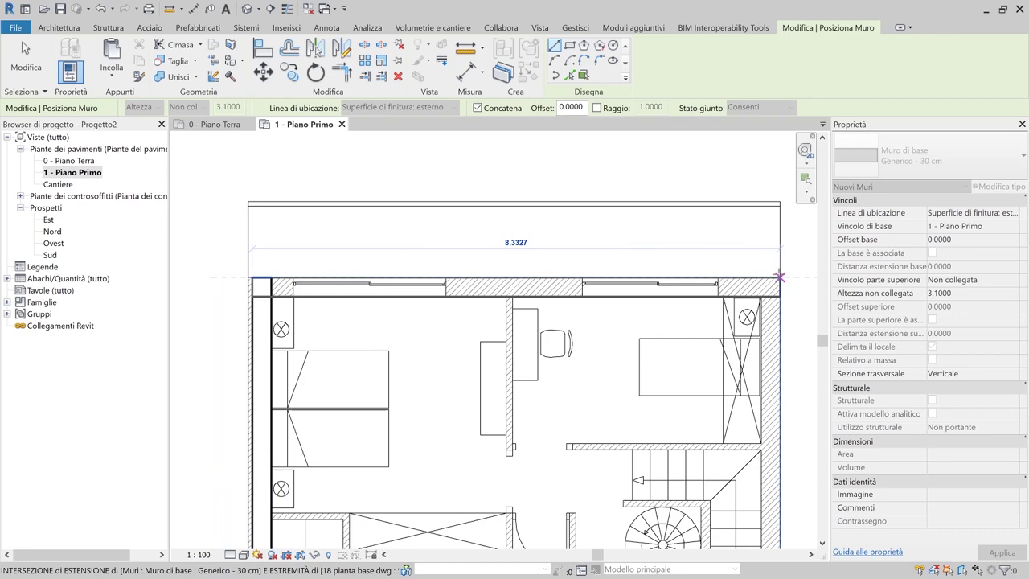
# Continue the outer walls along the top and right sides, closing the loop at the bottom
pyautogui.click(779, 278)
pyautogui.moveTo(779, 386); pyautogui.dragTo(759, 190, button='middle')
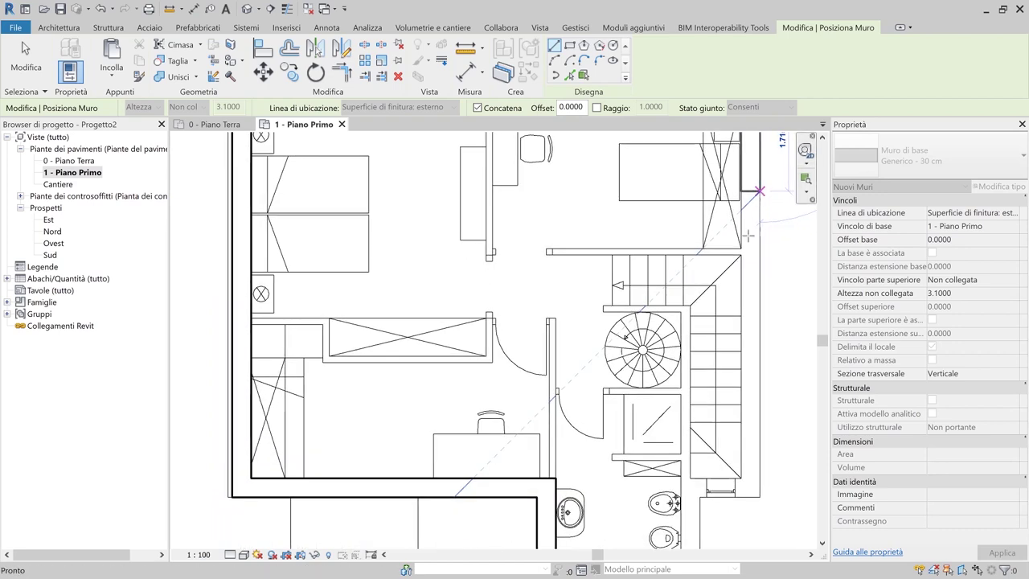
pyautogui.click(759, 496)
pyautogui.click(699, 497)
pyautogui.moveTo(707, 519); pyautogui.dragTo(721, 362, button='middle')
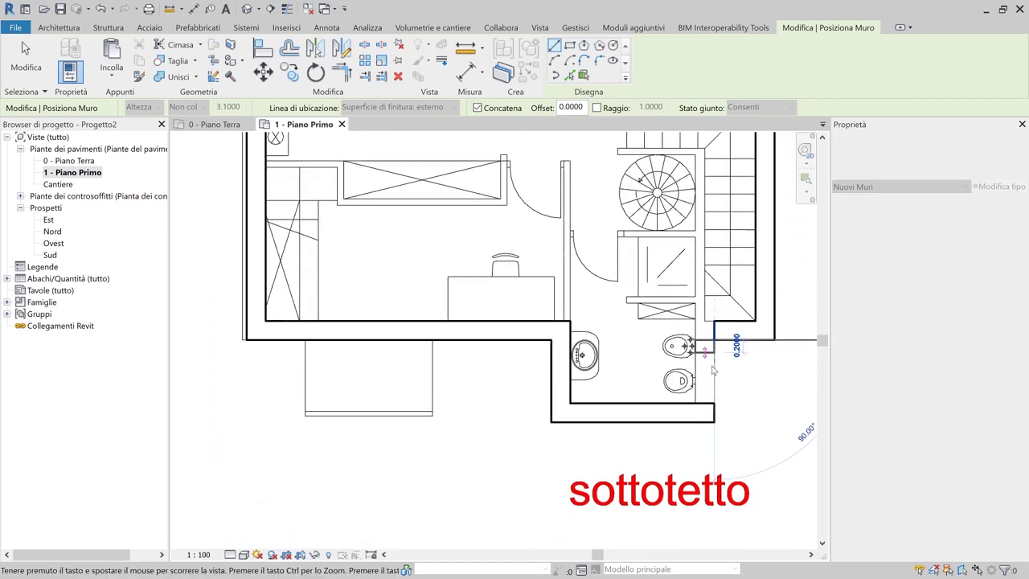
pyautogui.click(713, 413)
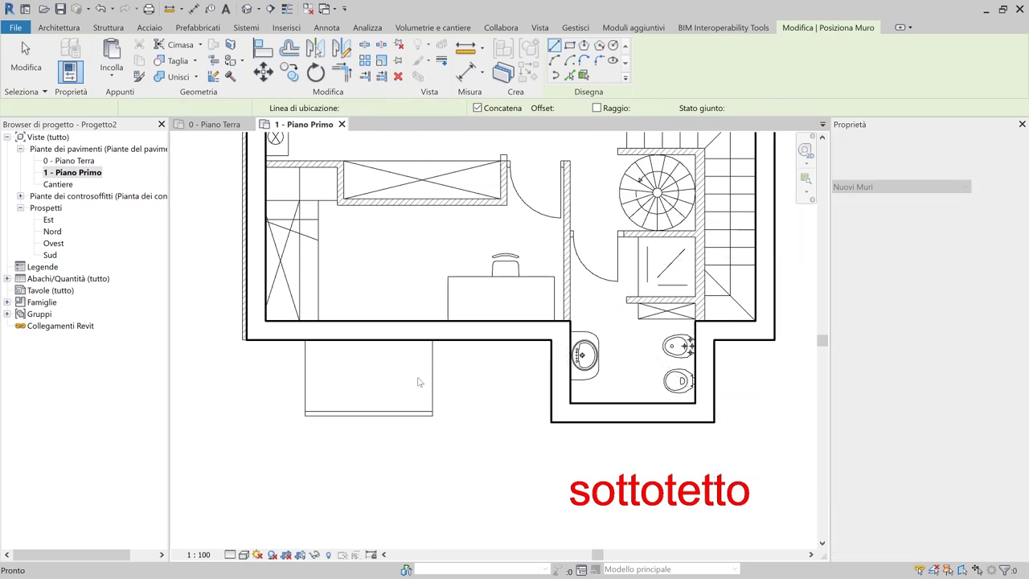
pyautogui.press('Escape')
pyautogui.press('Escape')
pyautogui.moveTo(241, 137); pyautogui.dragTo(406, 310, button='middle')
pyautogui.press('a')
pyautogui.press('l')
pyautogui.scroll(3, 363, 241)
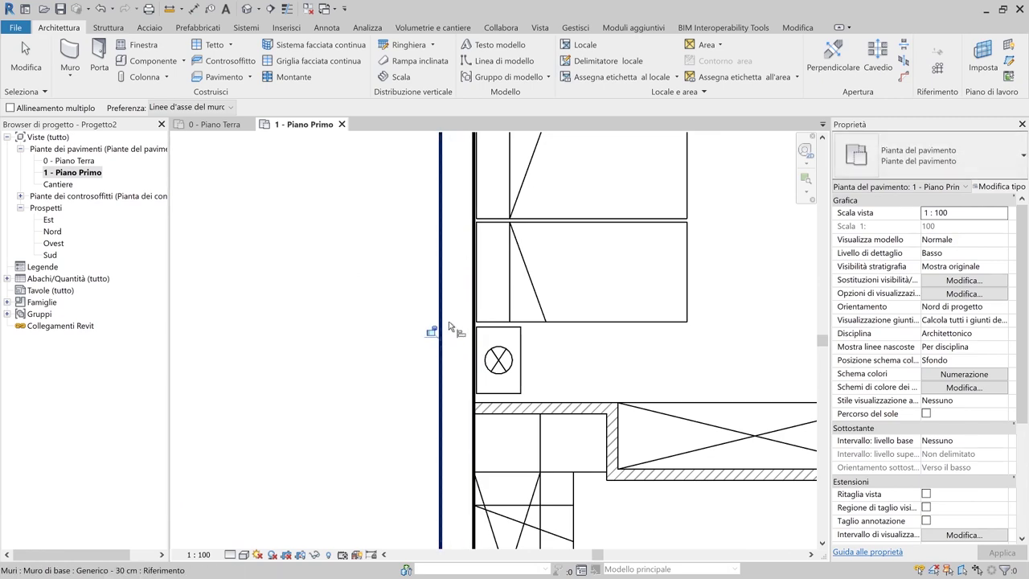
# Switch to Generico - 10 cm and draw the interior wall from the right corner to the left
pyautogui.press('Escape')
pyautogui.scroll(-5, 499, 355)
pyautogui.moveTo(499, 355); pyautogui.dragTo(324, 312, button='middle')
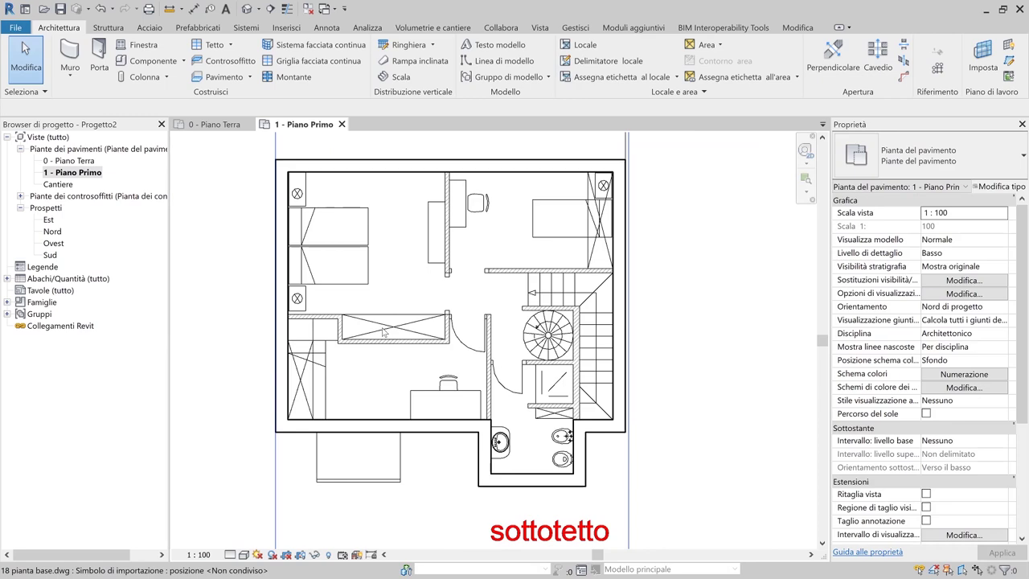
pyautogui.click(70, 53)
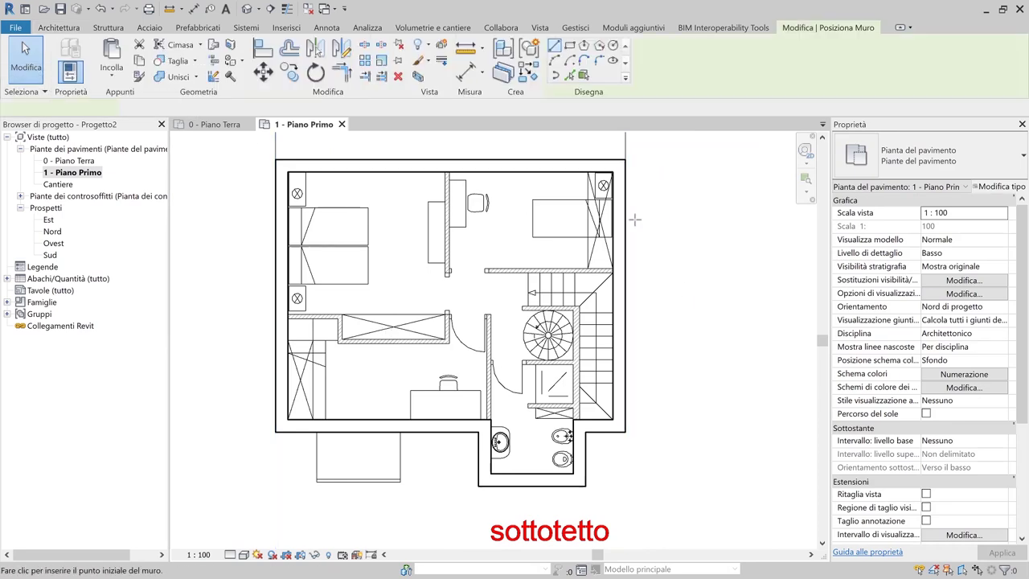
pyautogui.click(932, 156)
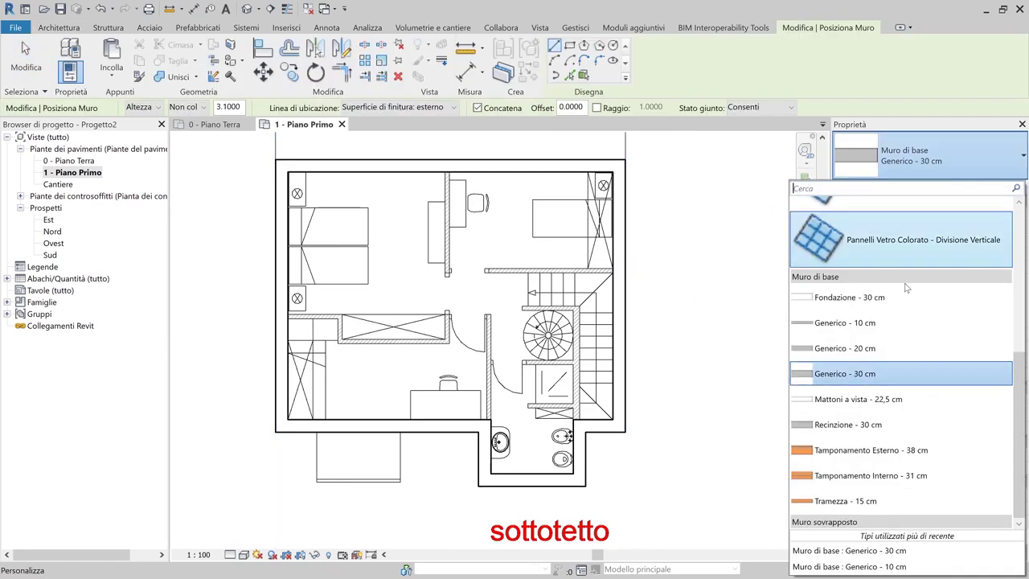
pyautogui.click(877, 323)
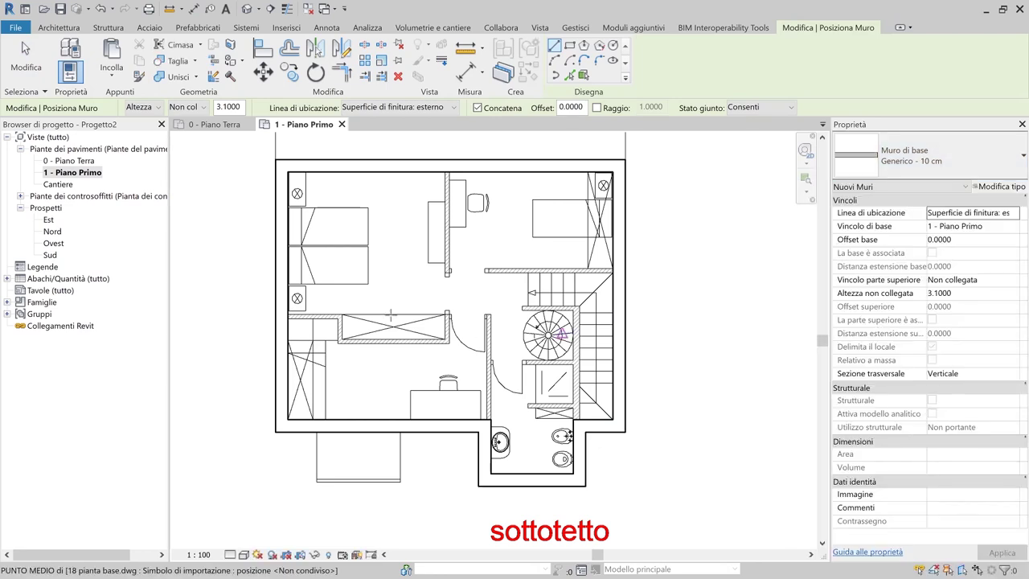
pyautogui.scroll(2, 452, 330)
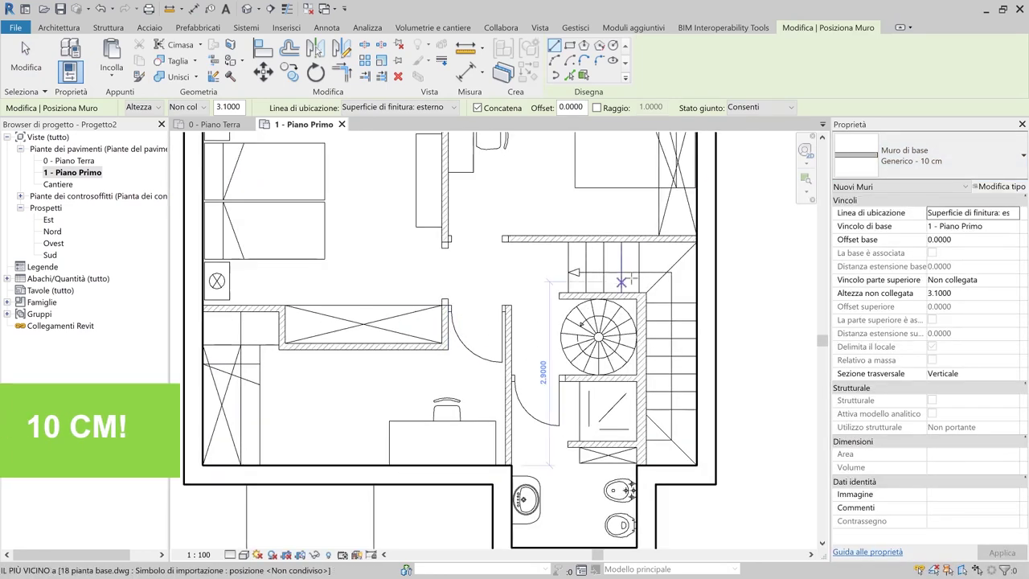
pyautogui.click(696, 234)
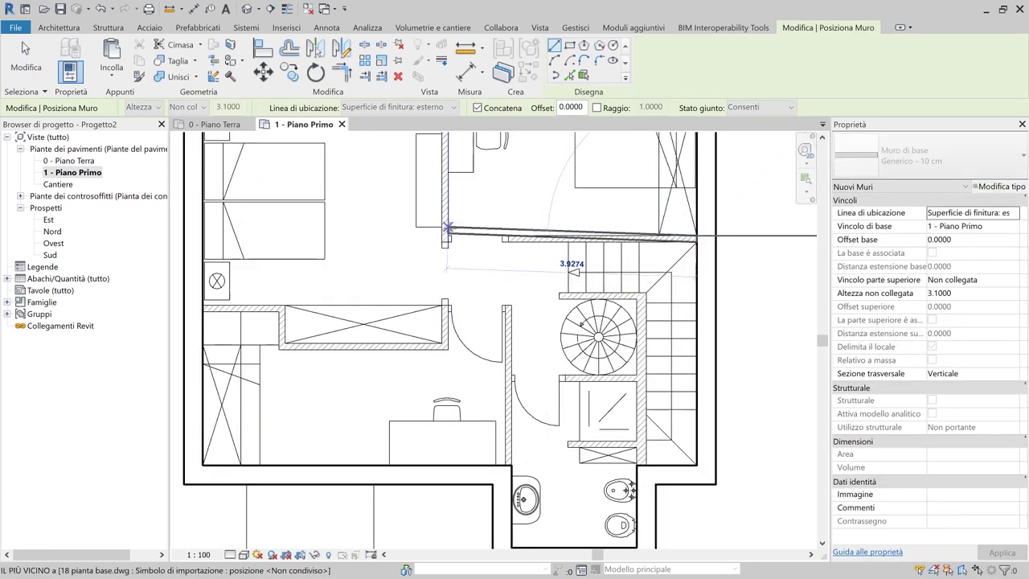
pyautogui.scroll(3, 443, 222)
pyautogui.click(451, 241)
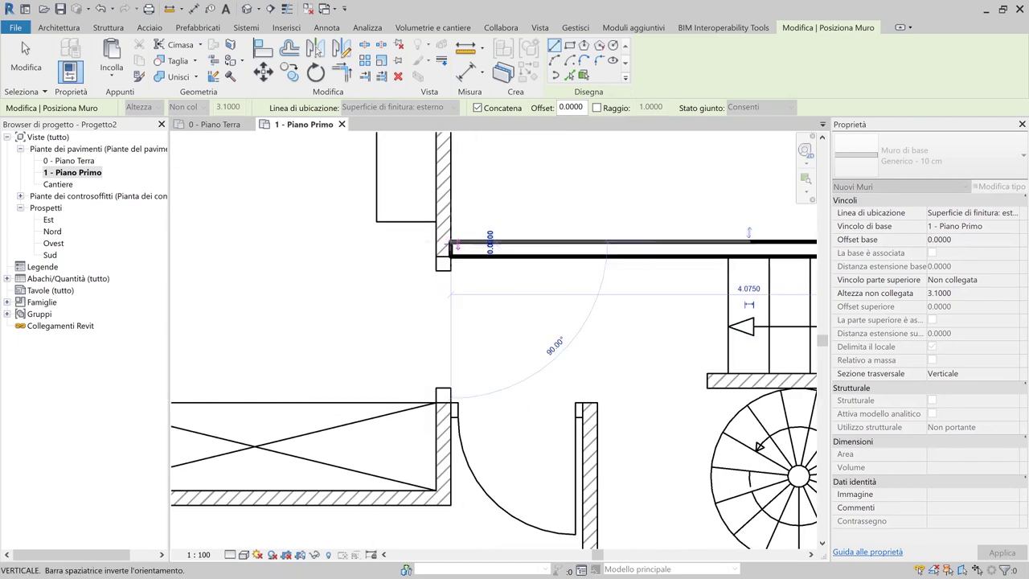
pyautogui.scroll(-3, 451, 249)
pyautogui.scroll(1, 451, 264)
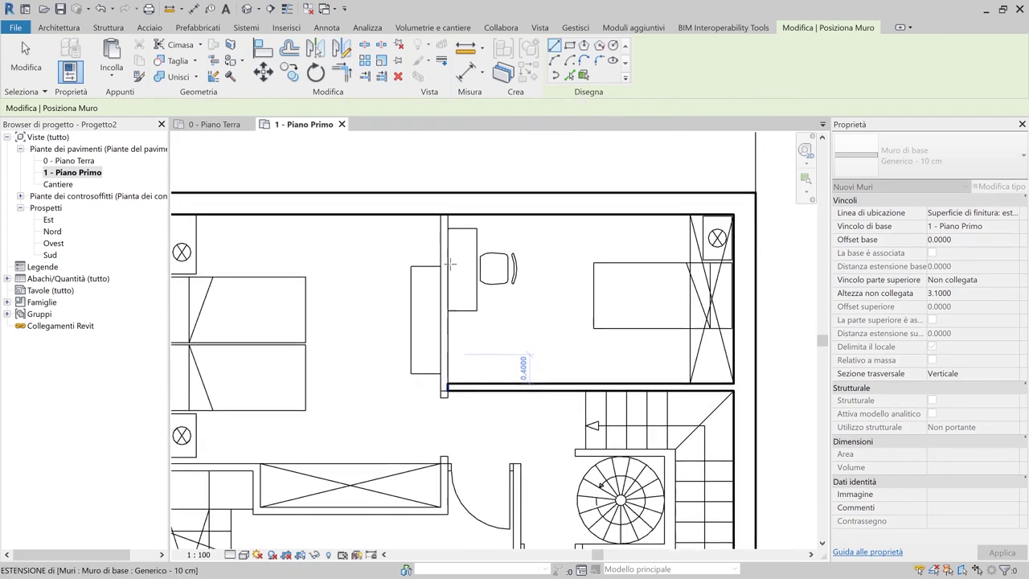
# Draw a partition chain from the top wall's midpoint down, across, and back to the left wall
pyautogui.click(472, 213)
pyautogui.press('Escape')
pyautogui.scroll(2, 446, 216)
pyautogui.click(447, 214)
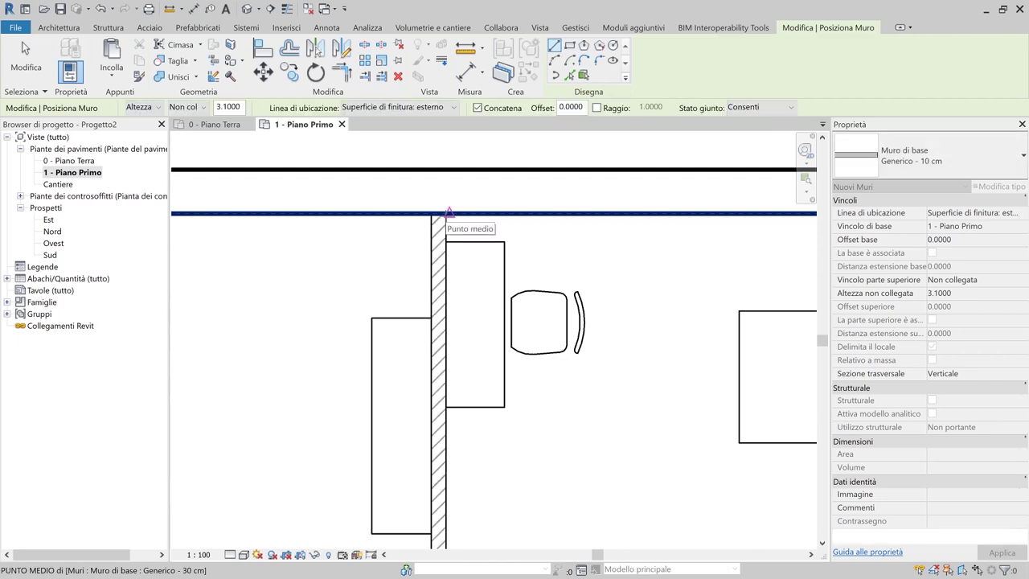
pyautogui.scroll(-3, 433, 318)
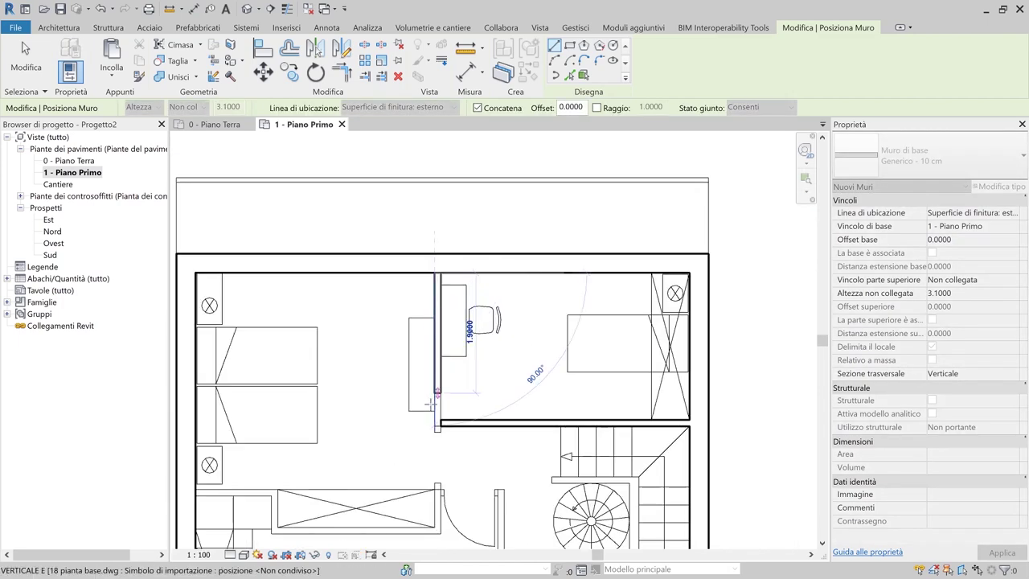
pyautogui.scroll(2, 438, 318)
pyautogui.scroll(1, 446, 325)
pyautogui.click(446, 326)
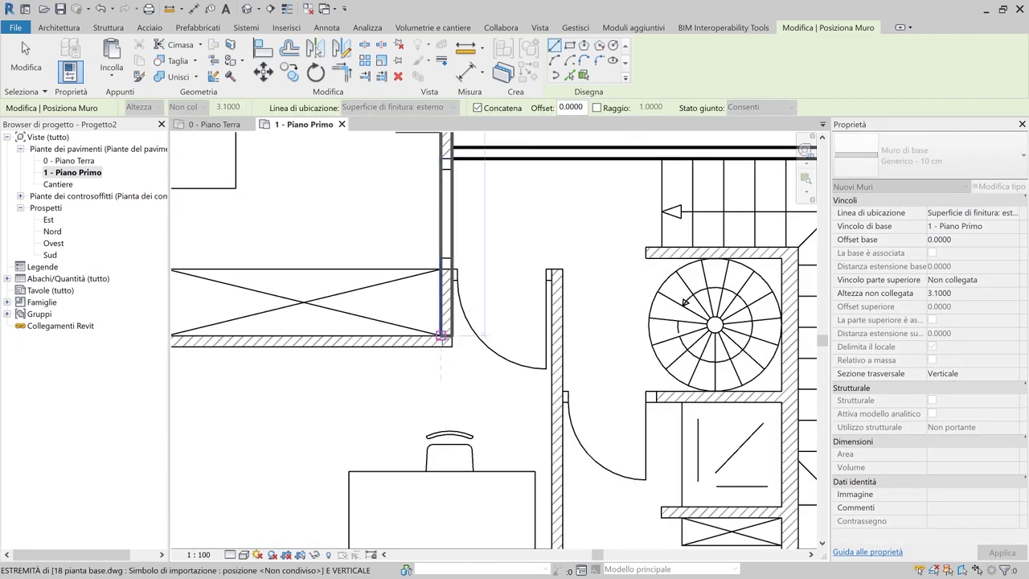
pyautogui.scroll(-1, 322, 333)
pyautogui.scroll(1, 563, 328)
pyautogui.moveTo(562, 328); pyautogui.dragTo(432, 325, button='middle')
pyautogui.click(431, 326)
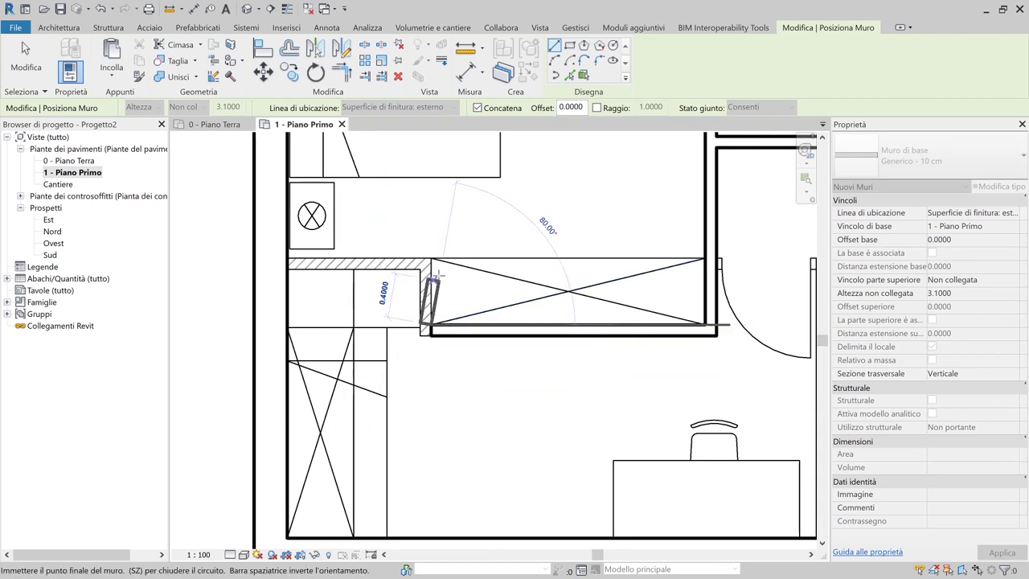
pyautogui.click(432, 259)
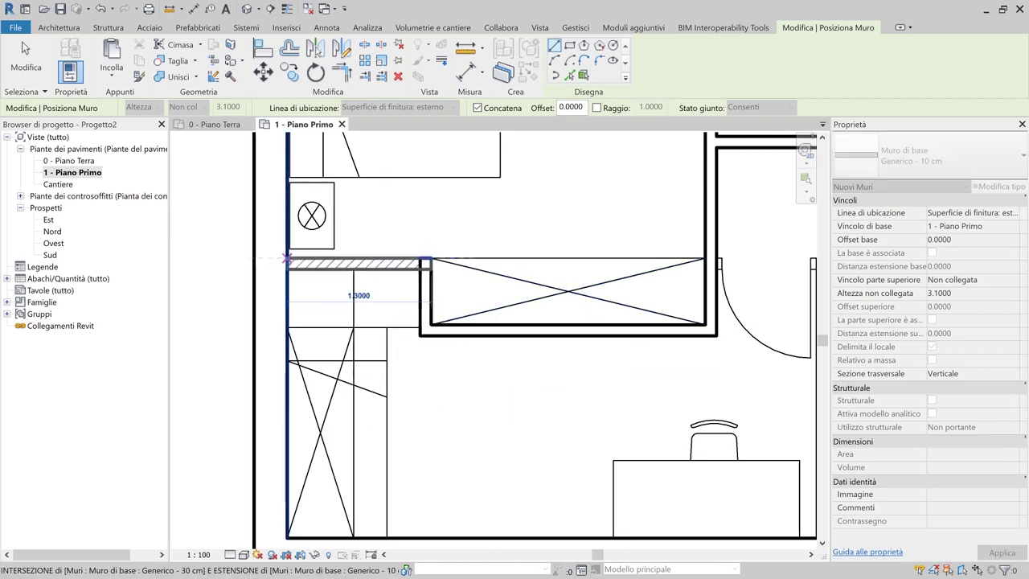
pyautogui.click(287, 259)
# Draw an L-shaped wall from the bottom wall up beside the door to the room corner
pyautogui.scroll(-1, 517, 294)
pyautogui.moveTo(517, 294); pyautogui.dragTo(238, 294, button='middle')
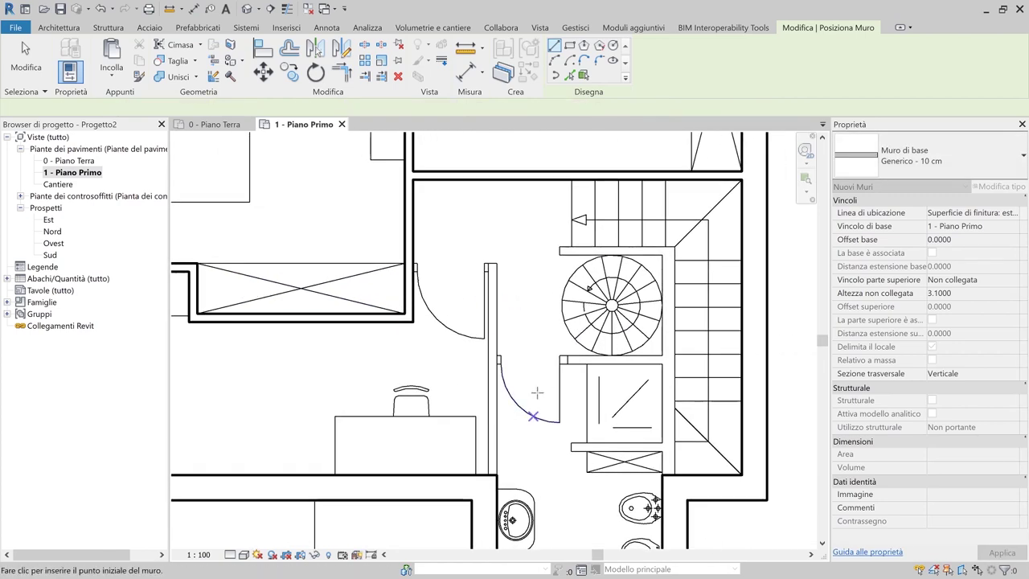
pyautogui.click(493, 474)
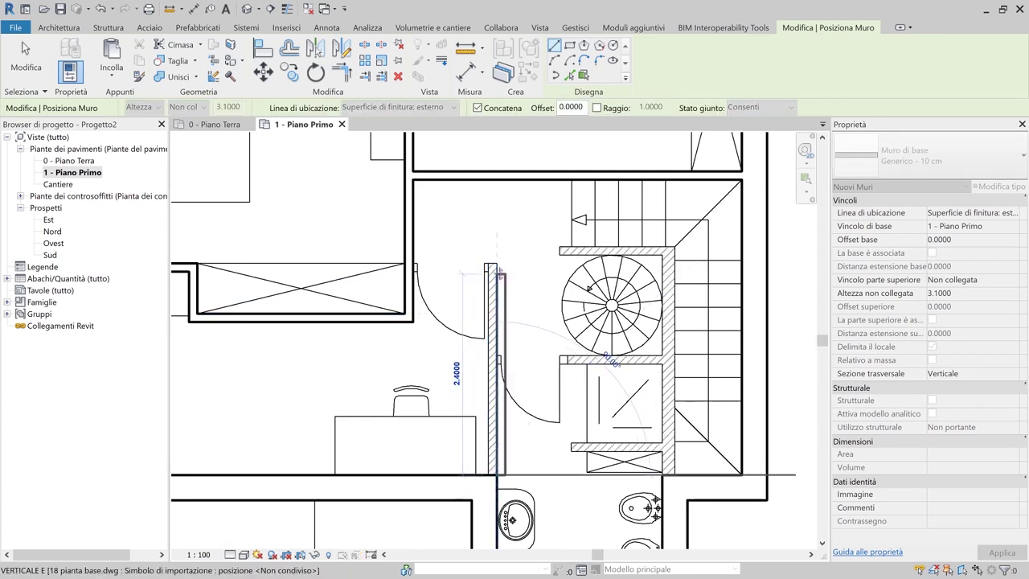
pyautogui.click(496, 264)
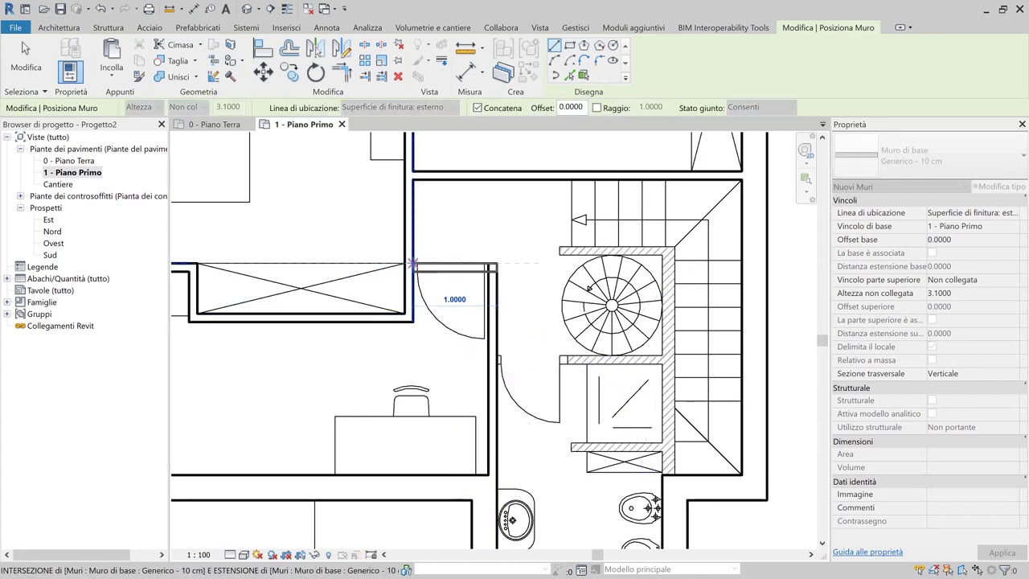
pyautogui.click(412, 264)
pyautogui.press('Escape')
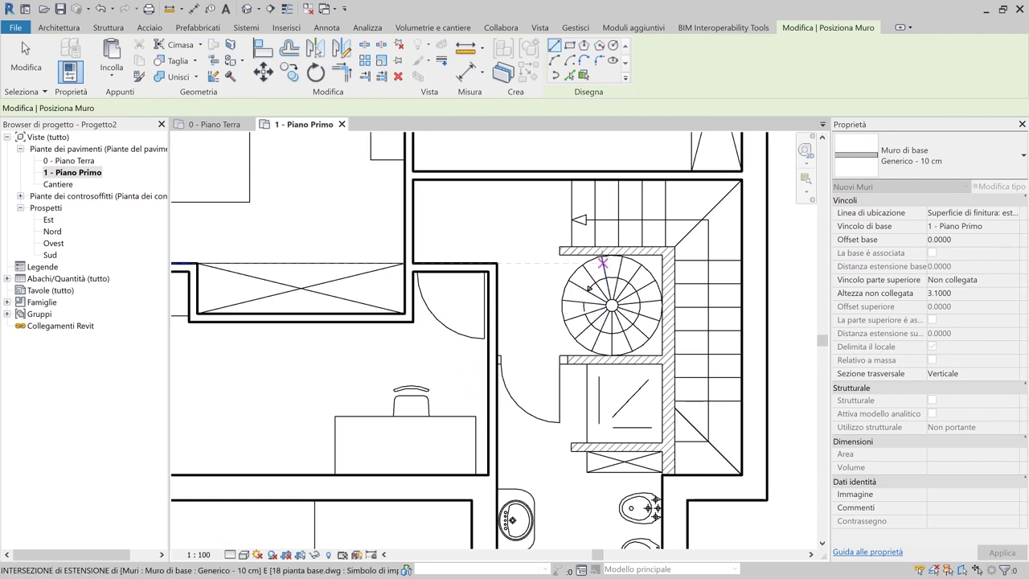
# Add 10 cm walls above and below the spiral stair and a short wall inside the bathroom
pyautogui.click(561, 247)
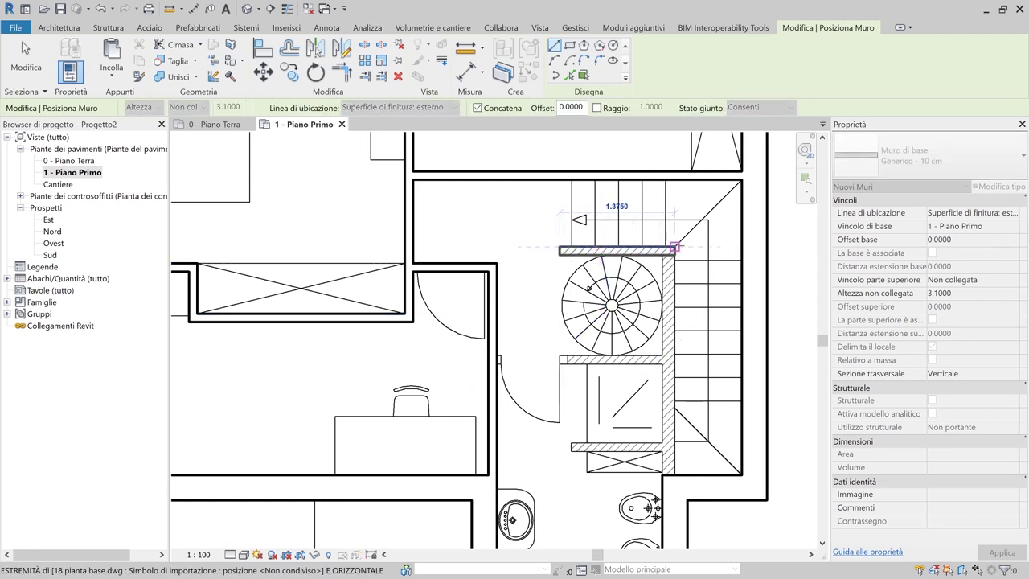
pyautogui.click(676, 251)
pyautogui.press('Escape')
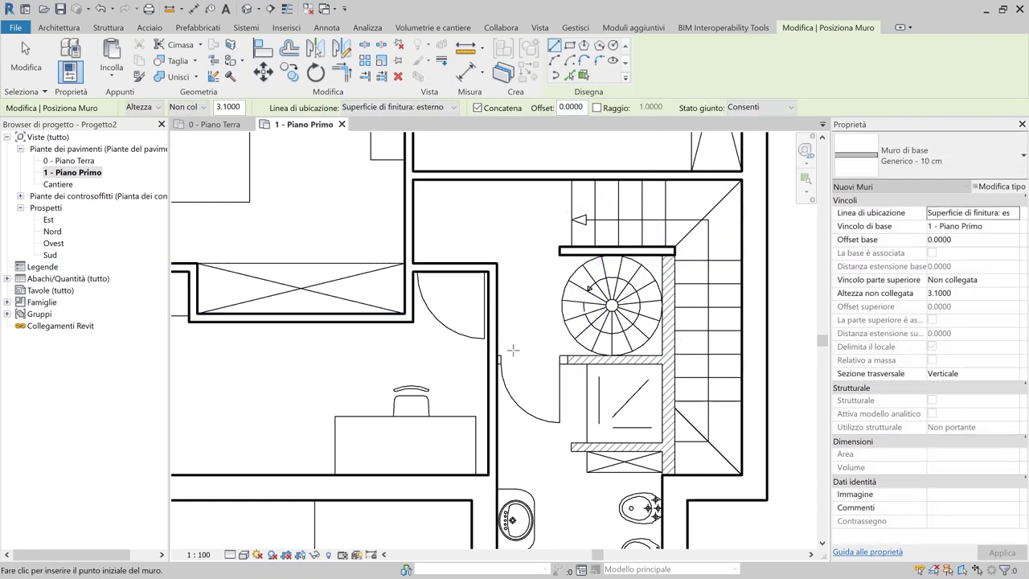
pyautogui.click(493, 359)
pyautogui.press('Escape')
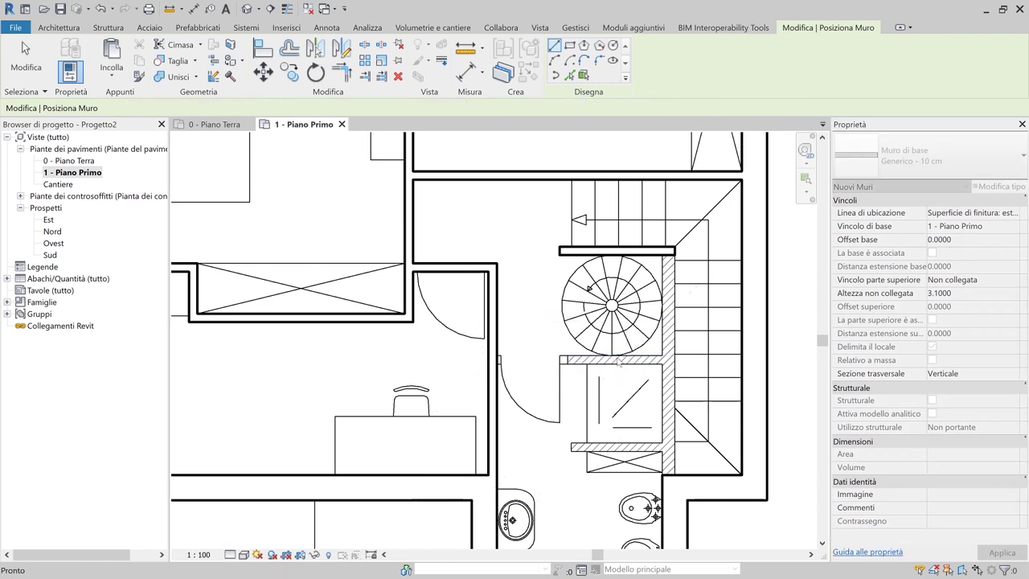
pyautogui.click(498, 359)
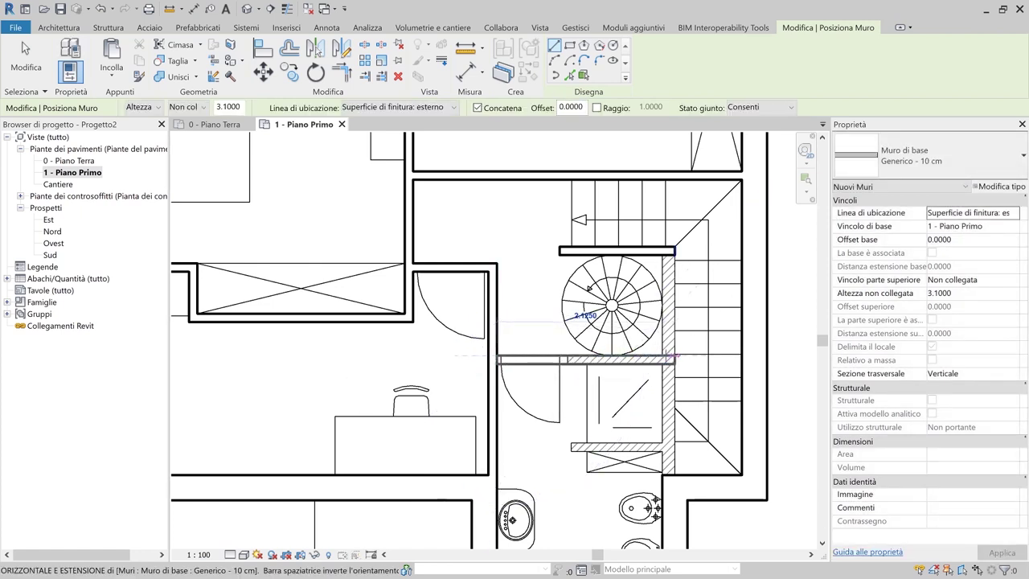
pyautogui.click(661, 356)
pyautogui.press('Escape')
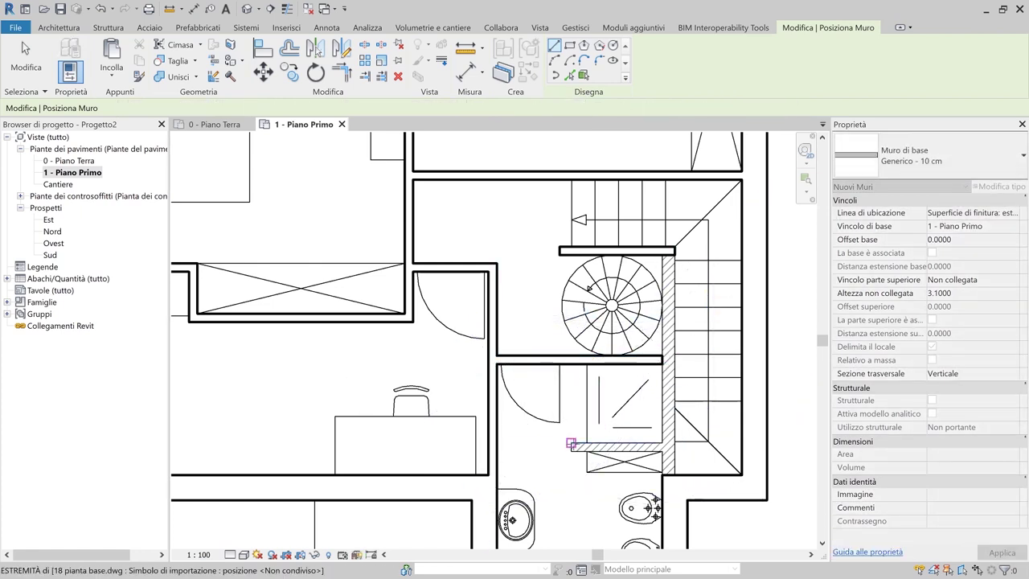
pyautogui.click(571, 443)
pyautogui.click(663, 444)
pyautogui.press('Escape')
pyautogui.press('Escape')
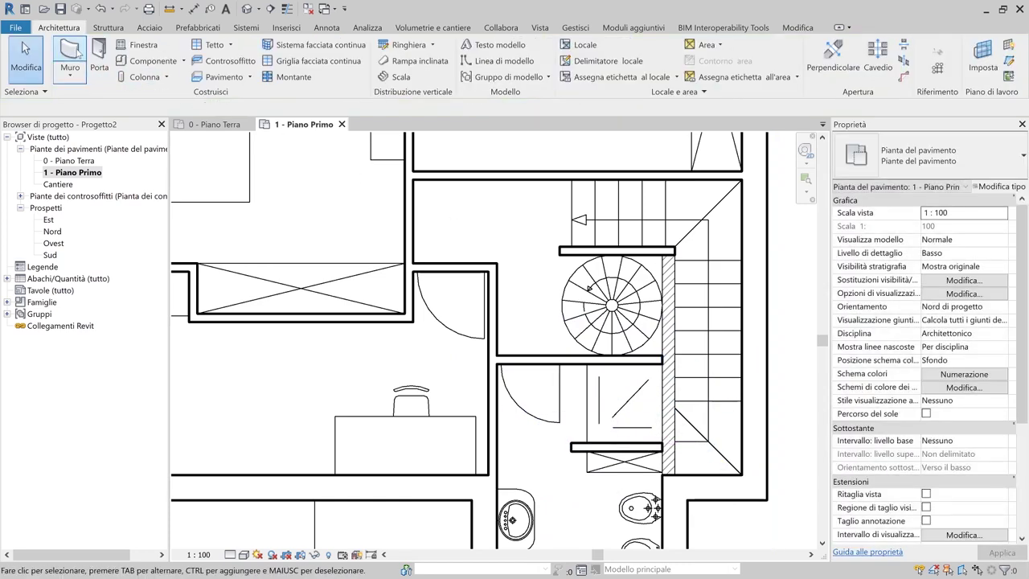
# Duplicate the Generico - 10 cm wall type as 'Generico - 15 cm'
pyautogui.press('w')
pyautogui.press('a')
pyautogui.click(933, 155)
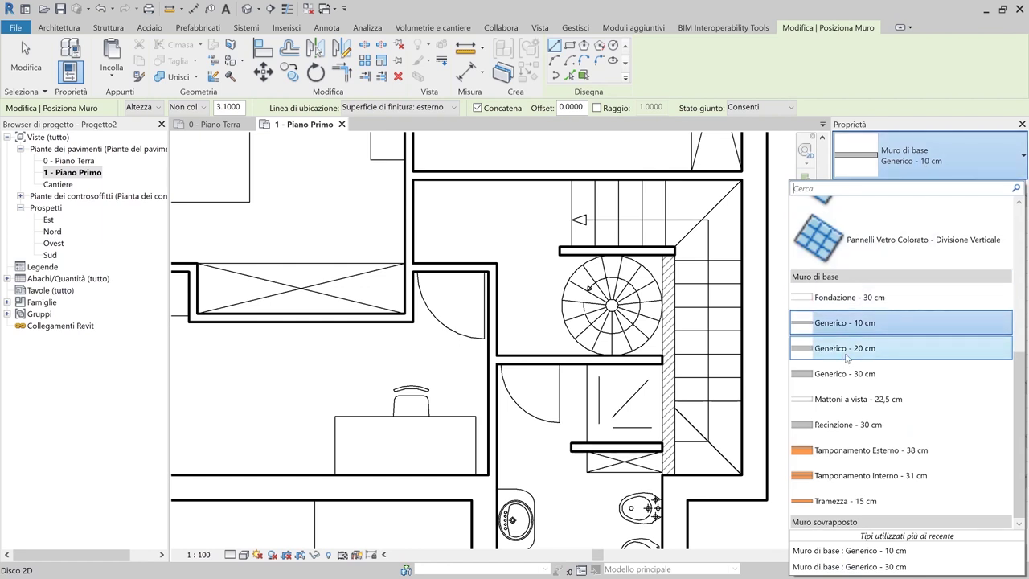
pyautogui.click(859, 324)
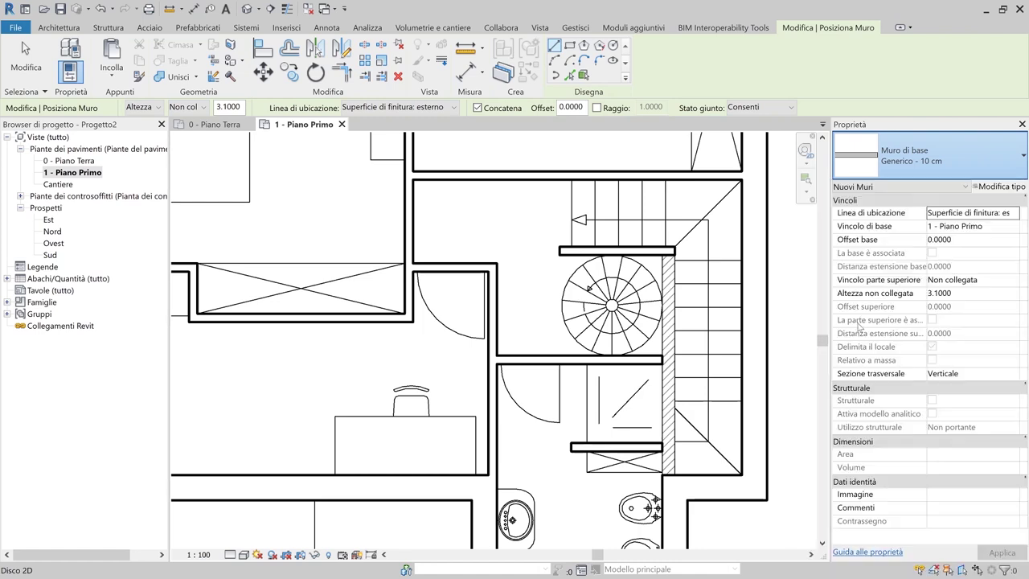
pyautogui.click(1001, 187)
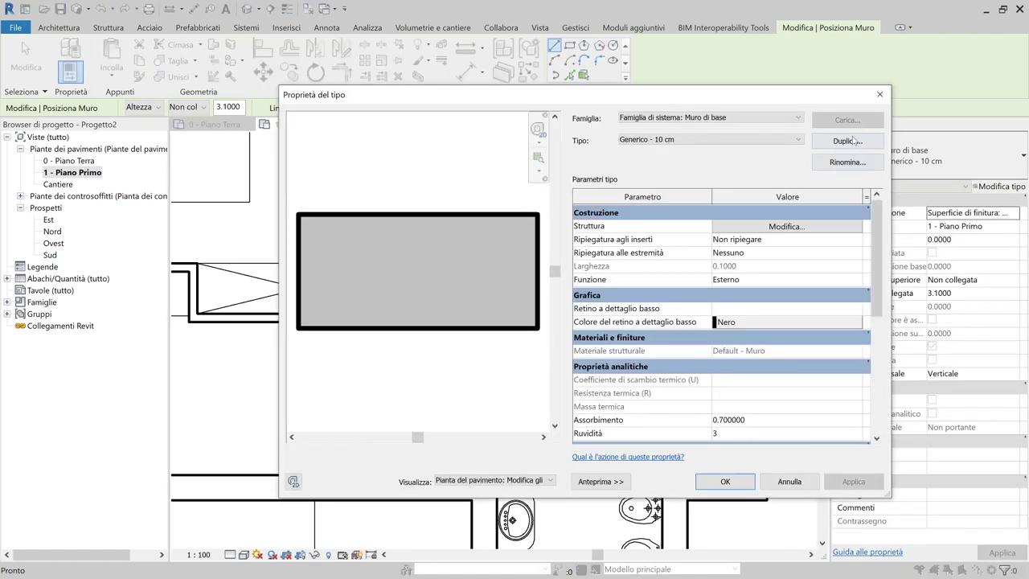
pyautogui.click(851, 142)
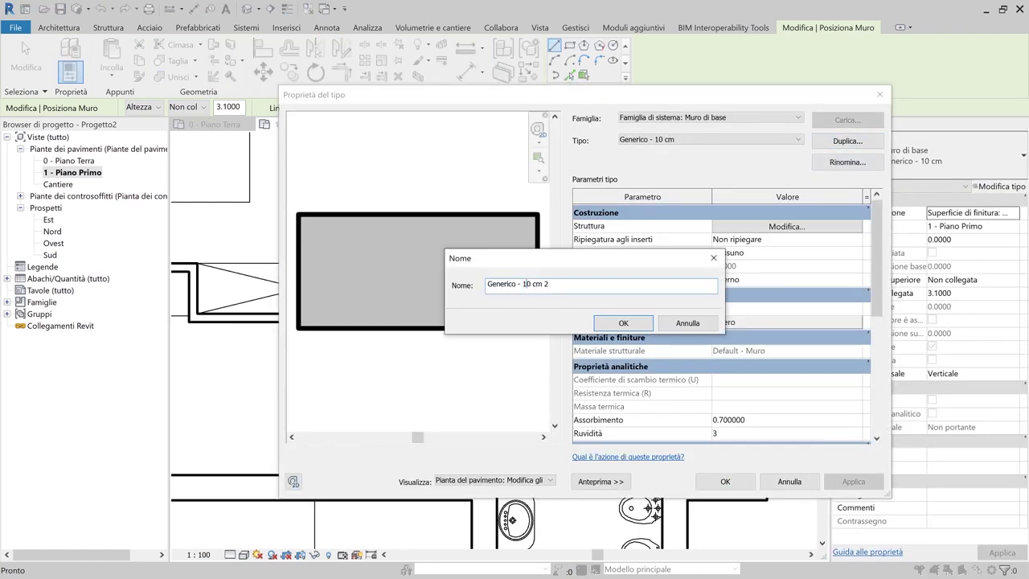
pyautogui.write('Generico - 15 cm')
pyautogui.press('Return')
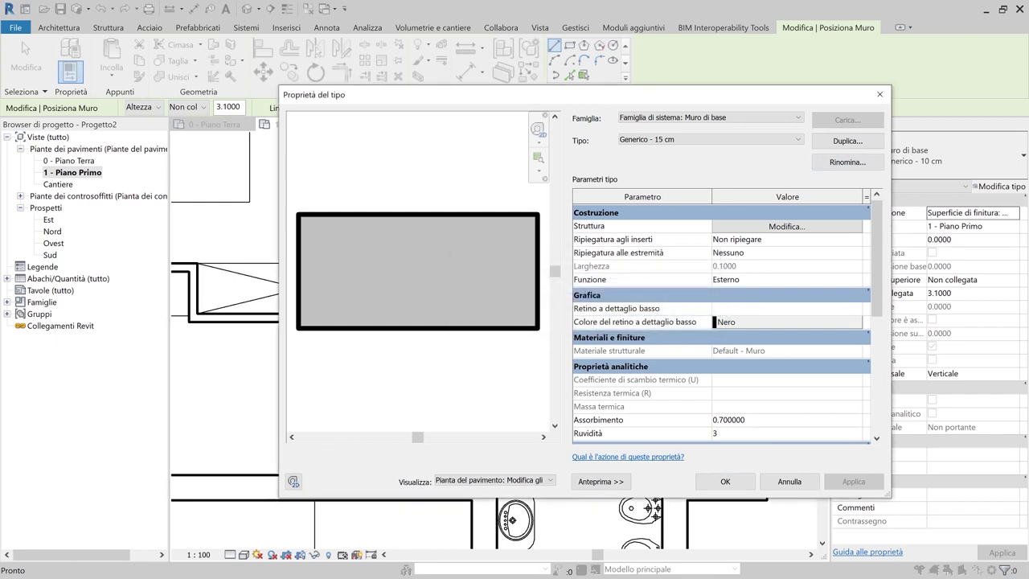
# Set the new type's structural layer thickness to 15 cm and confirm
pyautogui.click(773, 226)
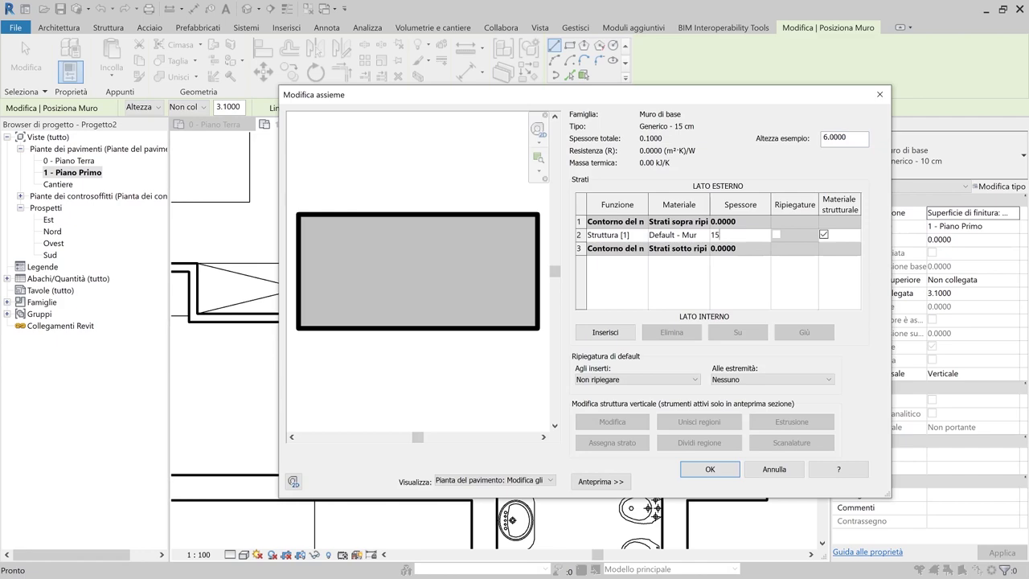
pyautogui.write('15cm')
pyautogui.press('Tab')
pyautogui.click(691, 475)
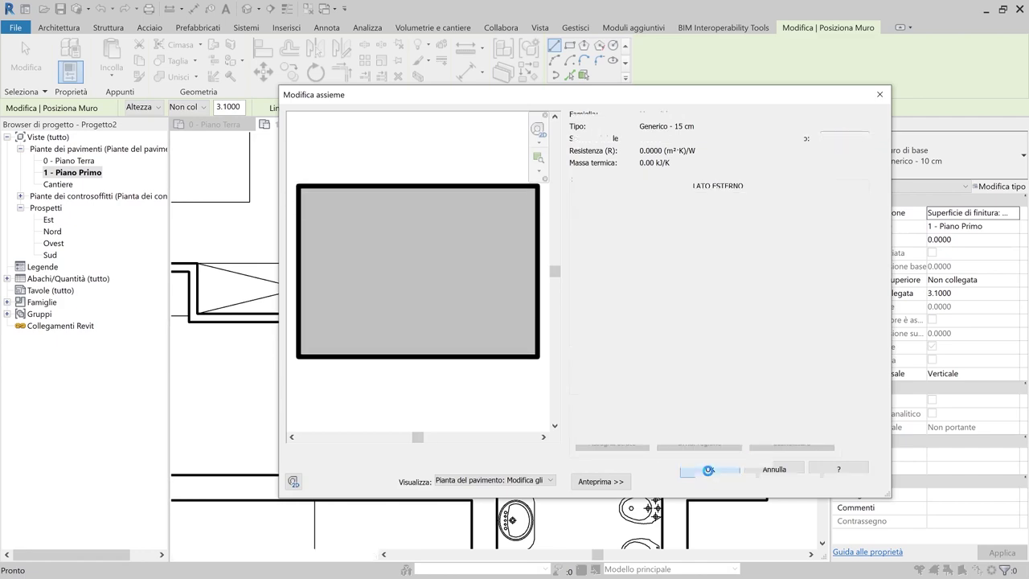
pyautogui.click(720, 547)
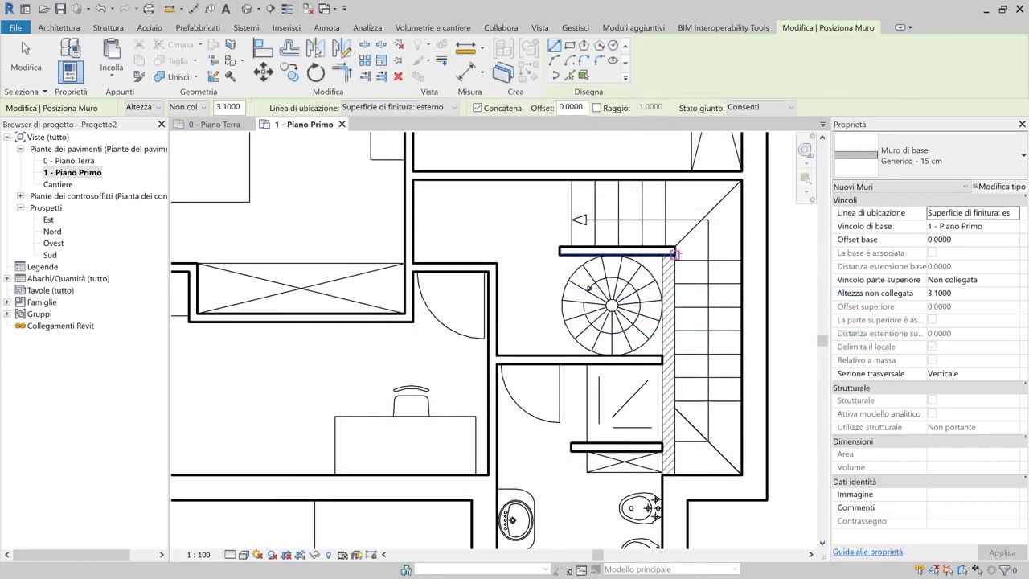
# Draw a 15 cm wall down the side of the stair on the first floor
pyautogui.click(674, 254)
pyautogui.click(674, 475)
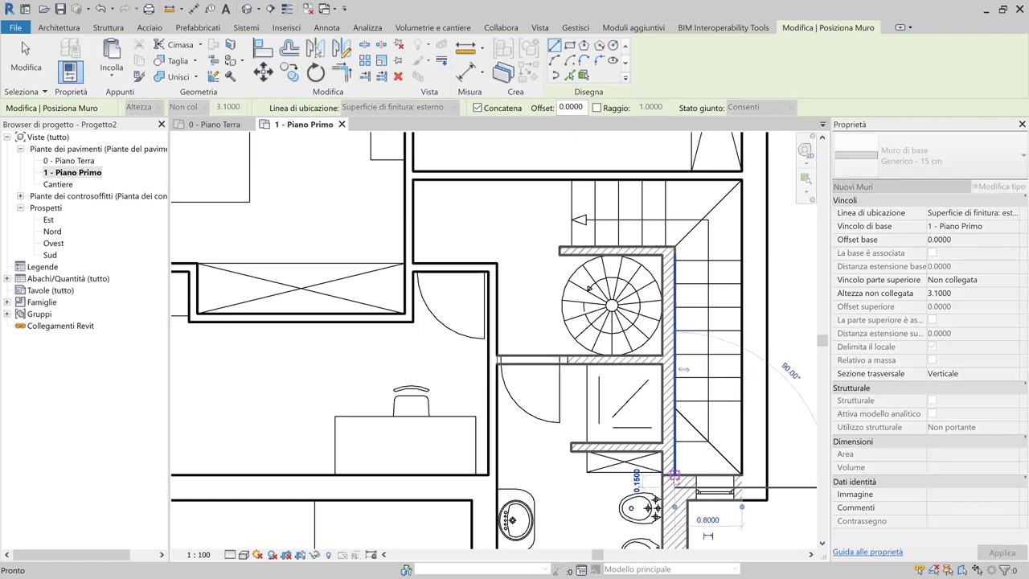
pyautogui.press('Escape')
pyautogui.press('Escape')
pyautogui.scroll(-2, 531, 410)
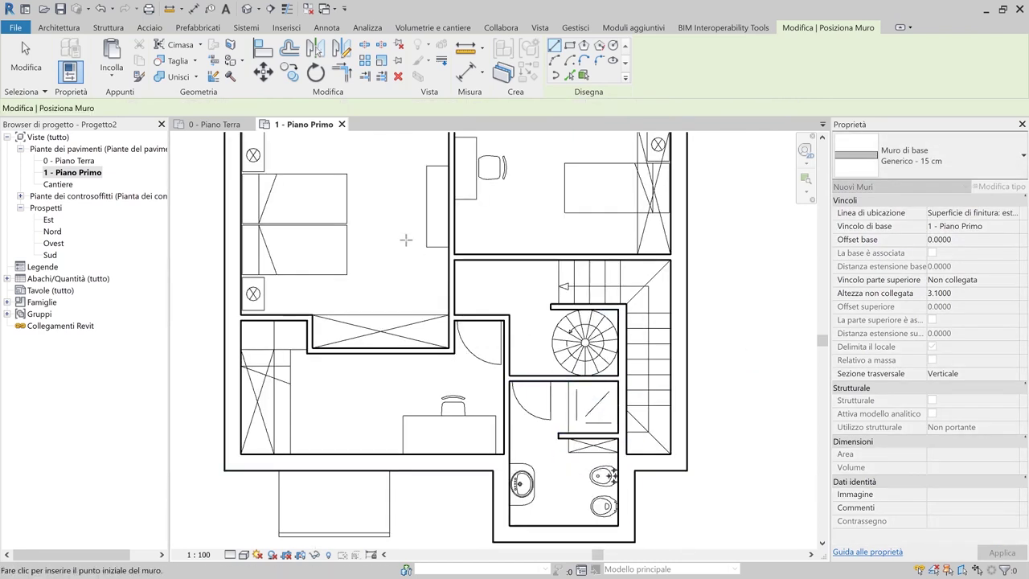
# On the ground floor, change the bathroom's right wall to Generico - 15 cm
pyautogui.click(218, 125)
pyautogui.scroll(4, 511, 419)
pyautogui.press('Escape')
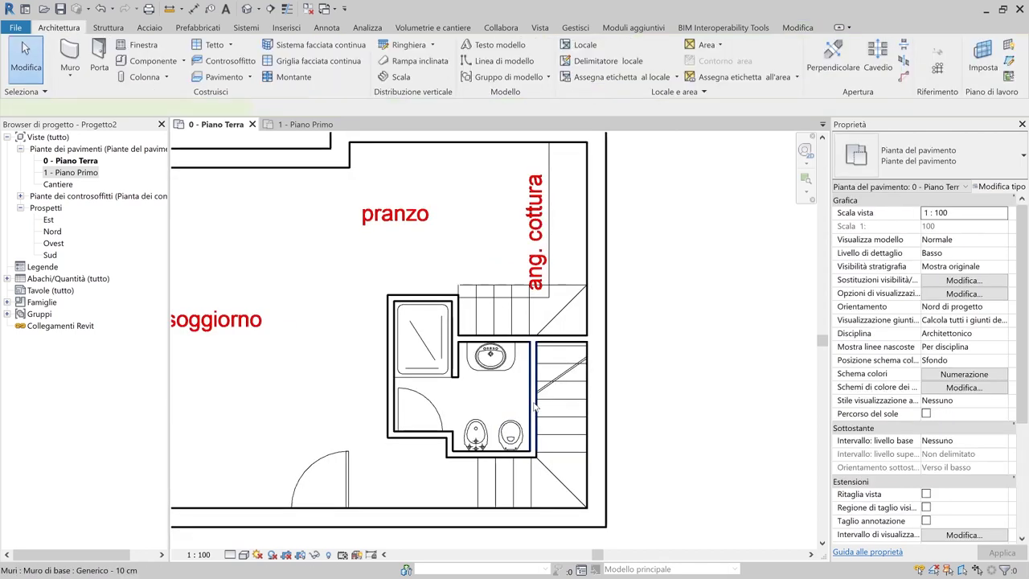
pyautogui.click(533, 395)
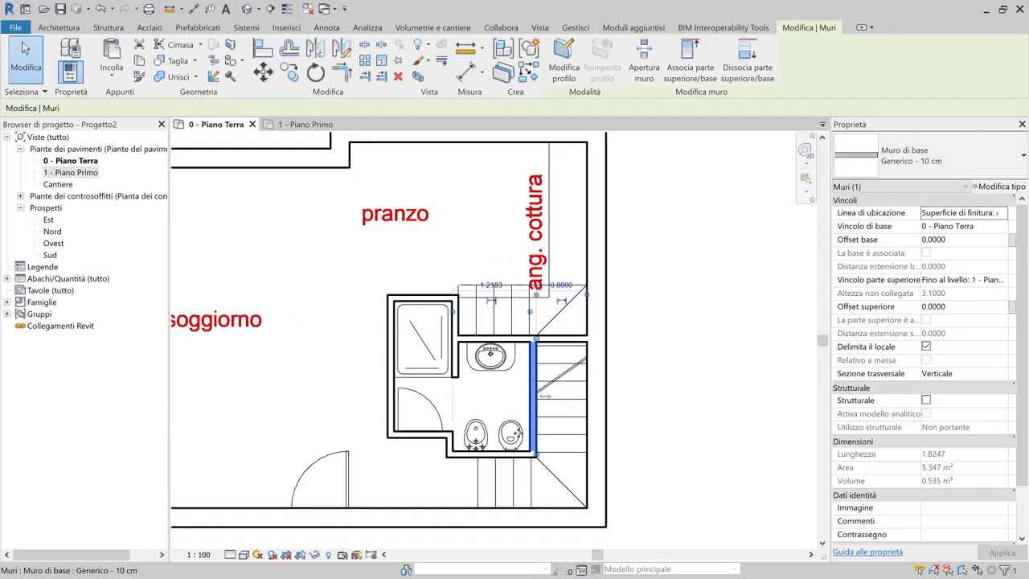
pyautogui.click(897, 160)
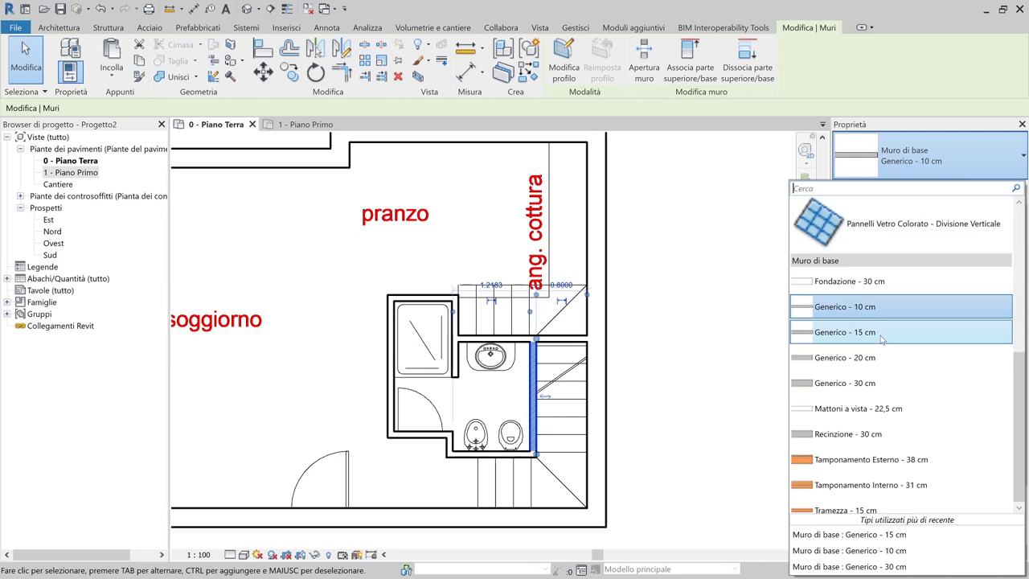
pyautogui.click(882, 340)
pyautogui.press('Escape')
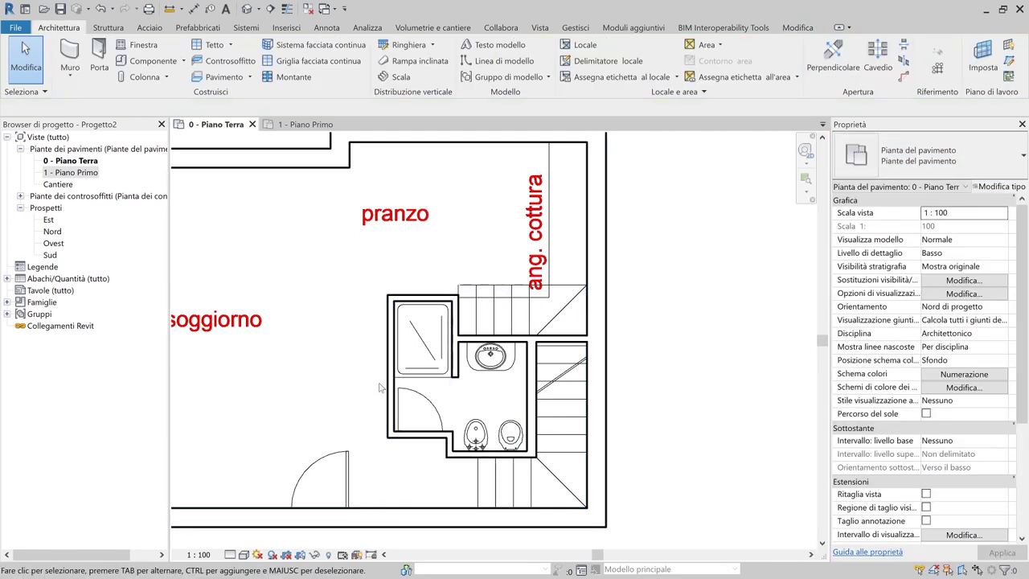
pyautogui.scroll(-4, 379, 391)
# Check the first-floor plan, then return to the ground-floor bathroom view
pyautogui.click(305, 124)
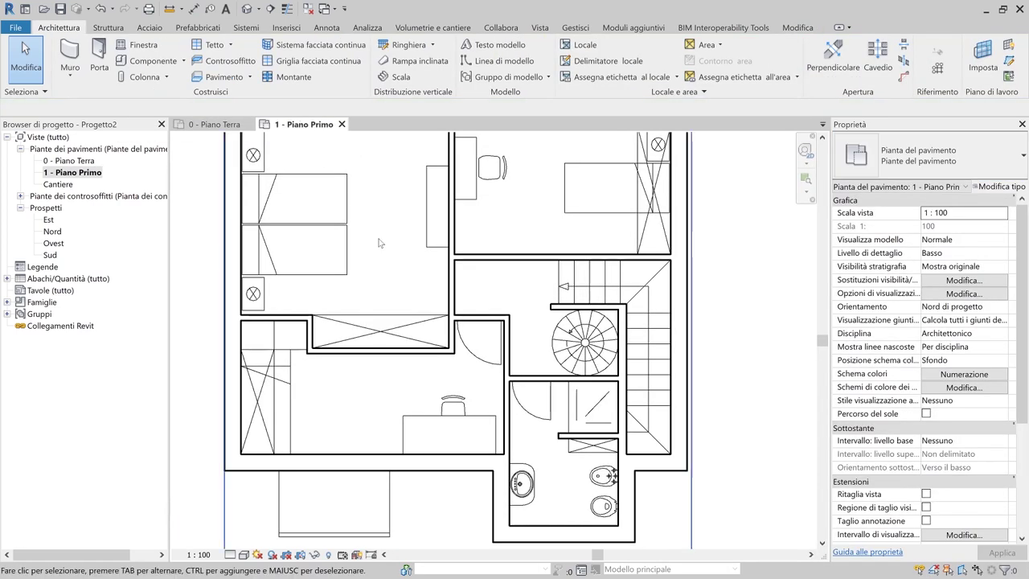
pyautogui.scroll(-2, 451, 317)
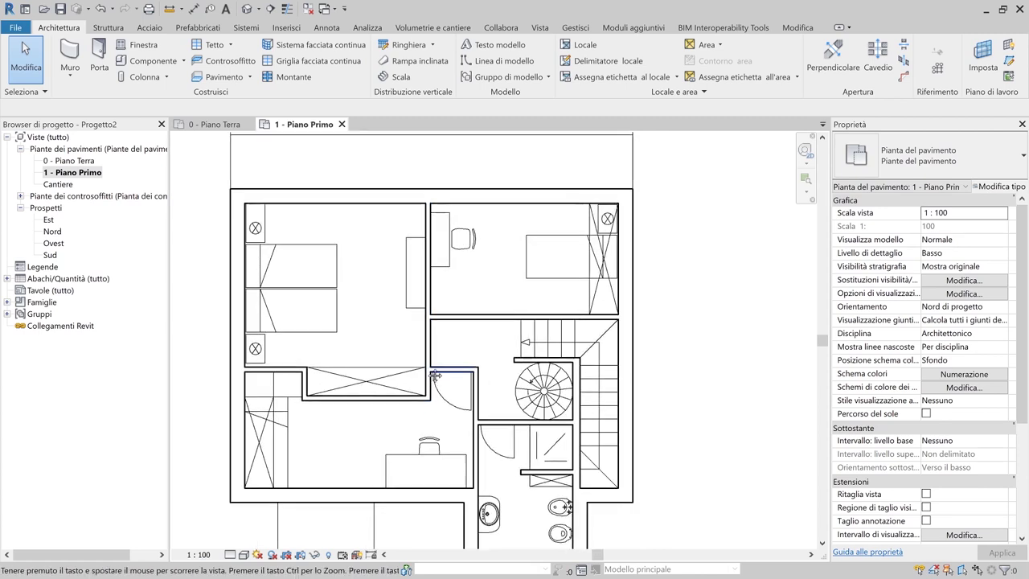
pyautogui.scroll(-1, 450, 314)
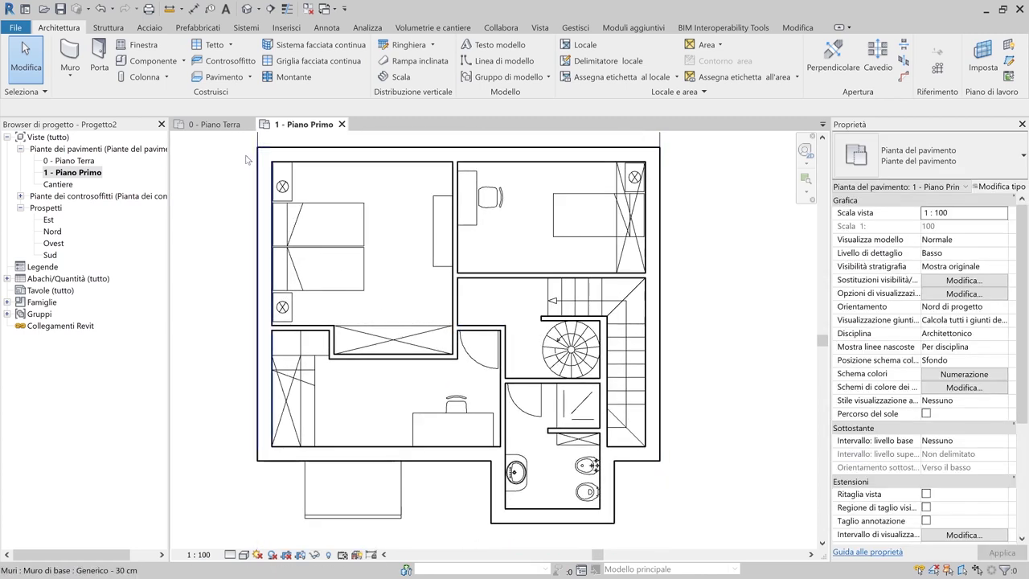
pyautogui.click(217, 125)
pyautogui.moveTo(442, 400); pyautogui.dragTo(448, 282, button='middle')
pyautogui.scroll(2, 466, 290)
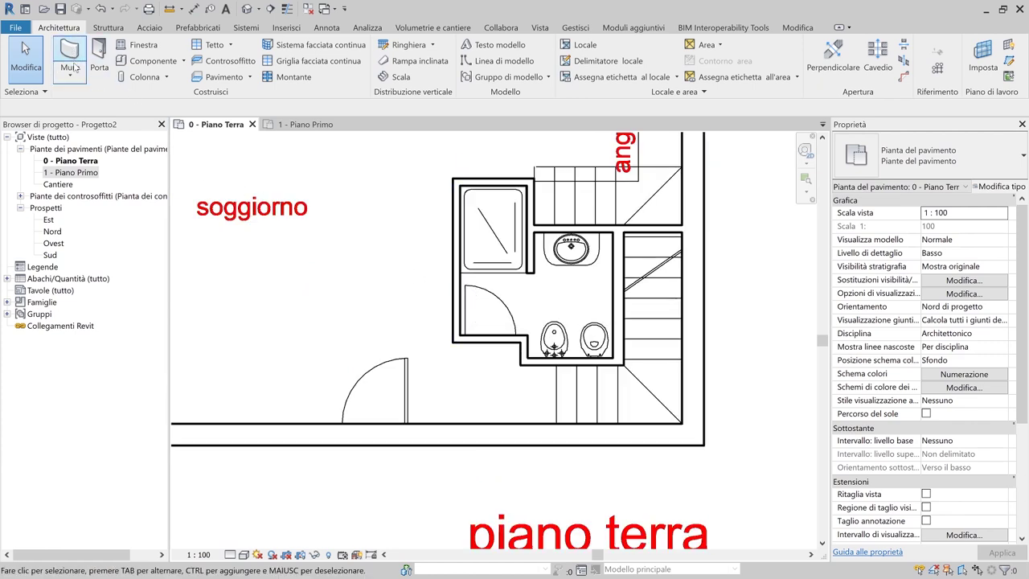
# Start the Door tool, open the 80x210 cm type properties, and cancel duplicating it
pyautogui.click(99, 56)
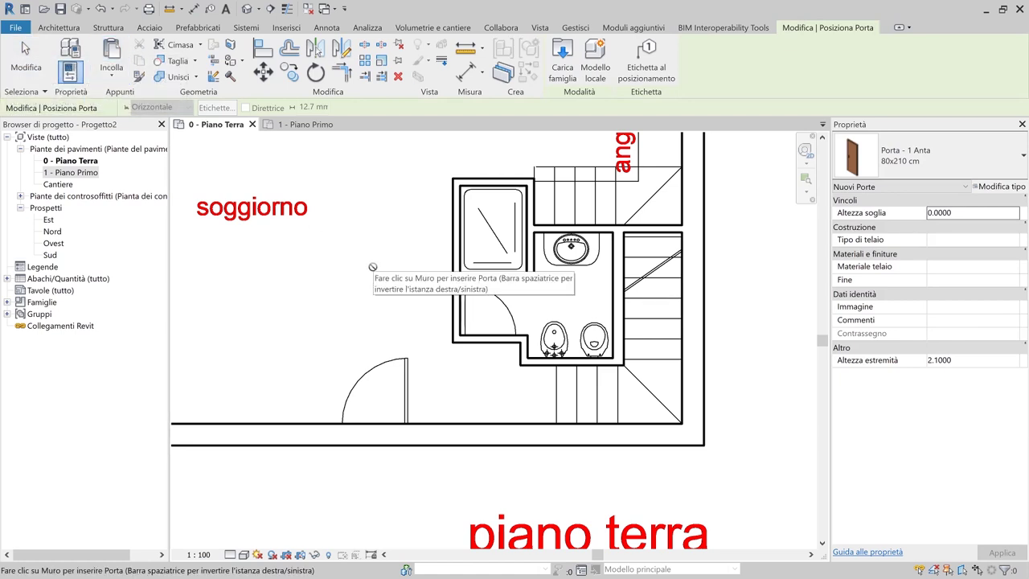
pyautogui.click(903, 166)
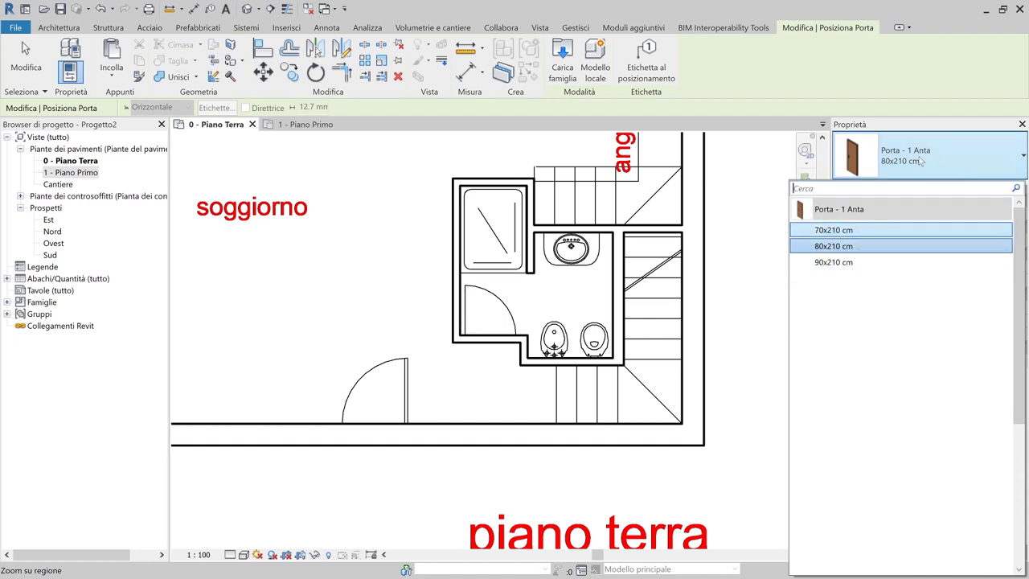
pyautogui.click(891, 213)
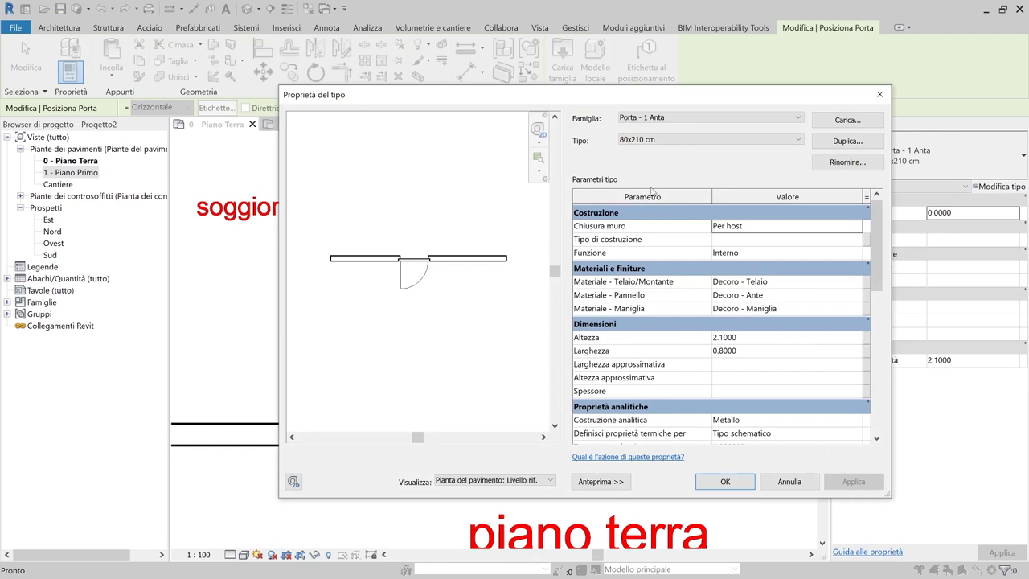
pyautogui.click(645, 142)
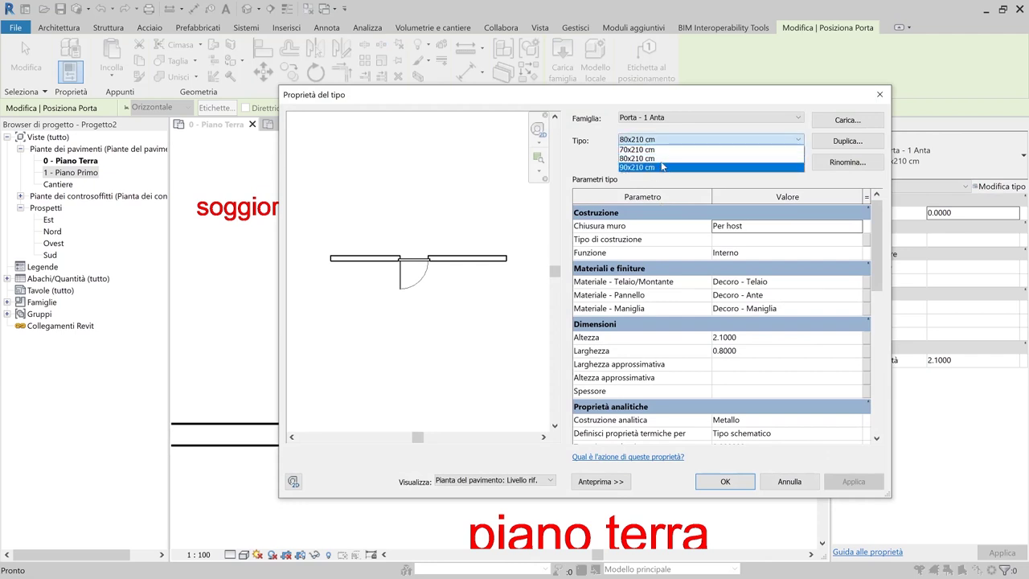
pyautogui.click(748, 143)
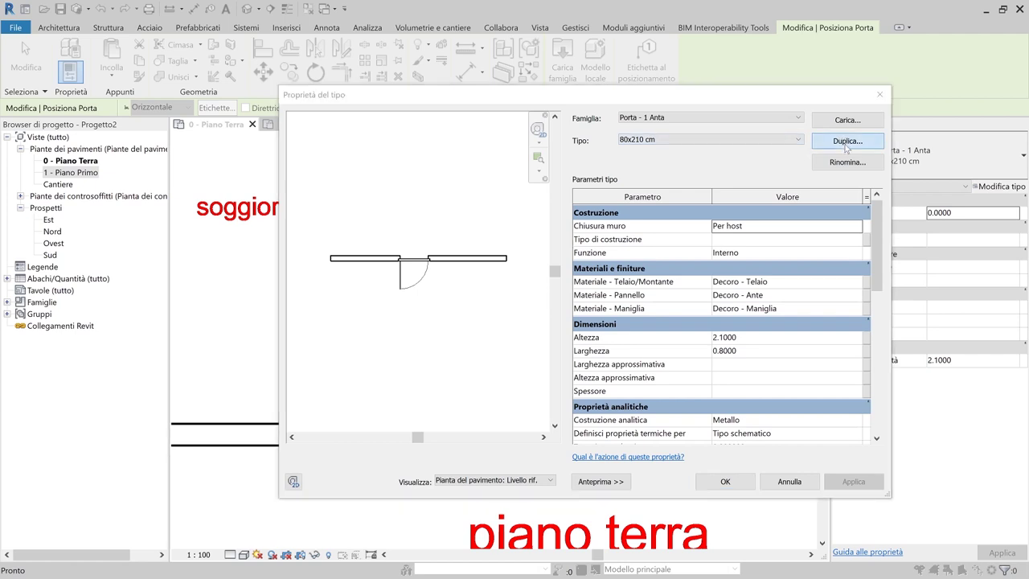
pyautogui.click(845, 144)
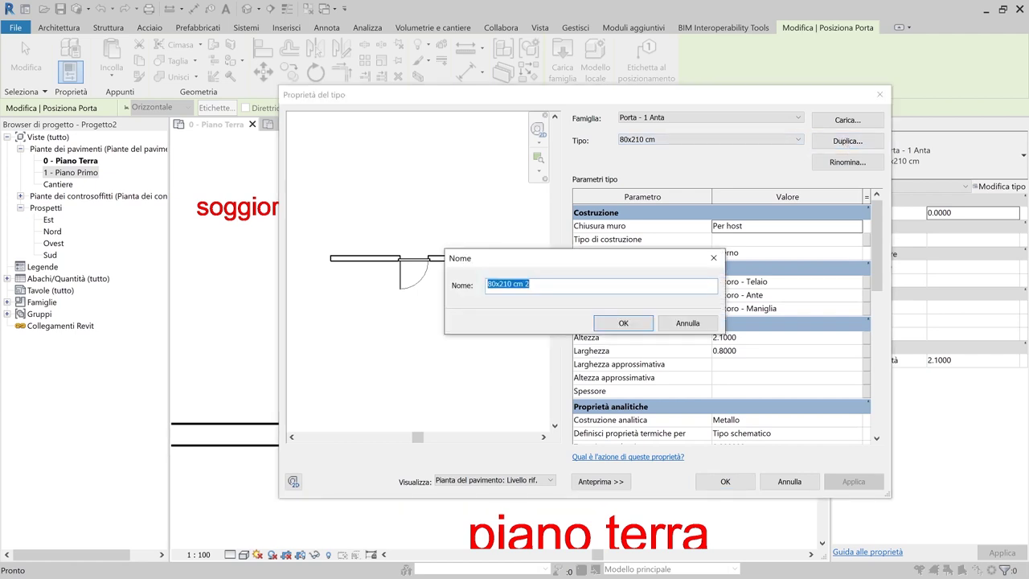
pyautogui.click(687, 323)
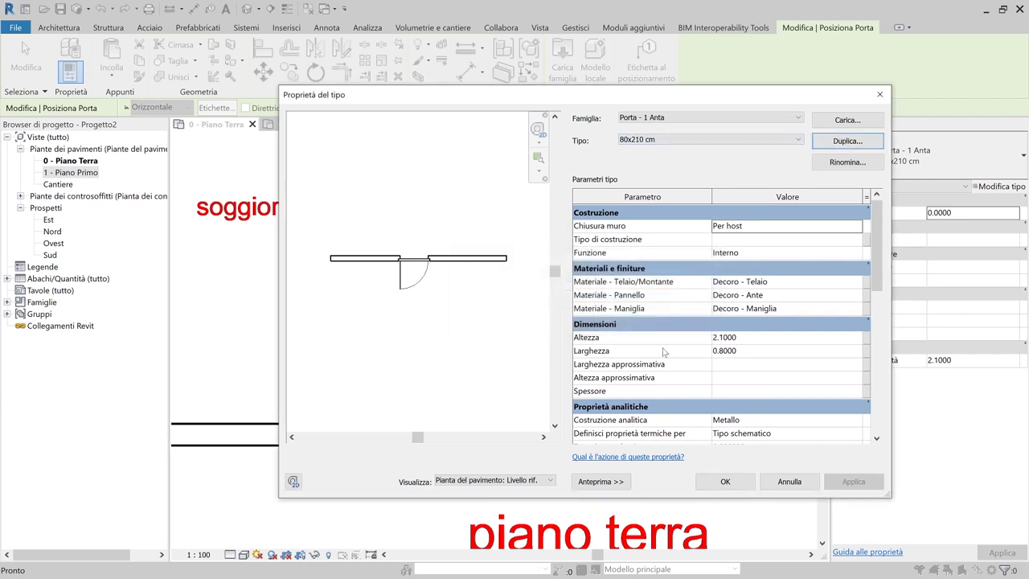
pyautogui.press('Escape')
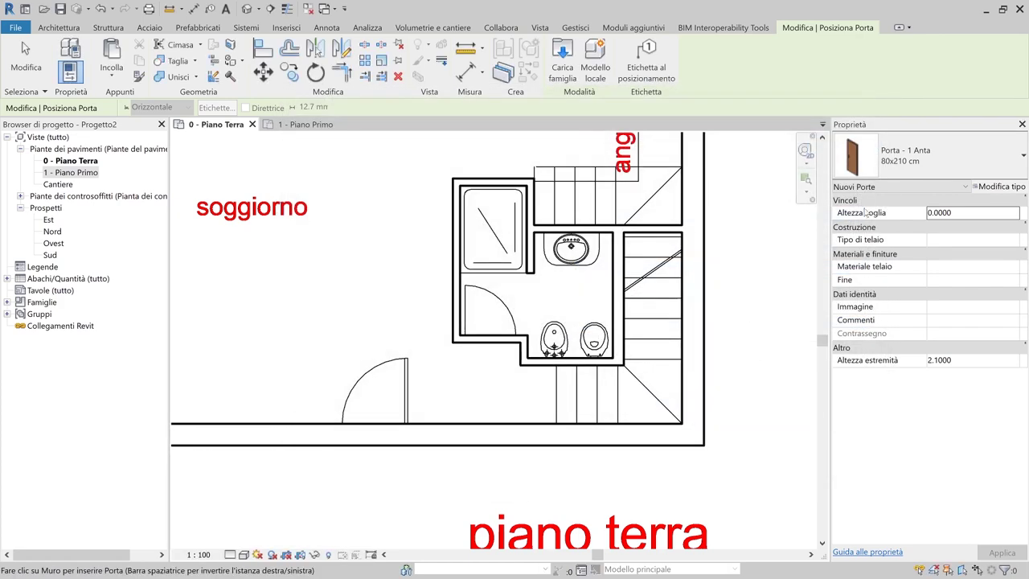
pyautogui.click(925, 149)
# Place a 70x210 cm door in the ground-floor bathroom wall with its hinge flipped left
pyautogui.click(834, 230)
pyautogui.scroll(3, 488, 318)
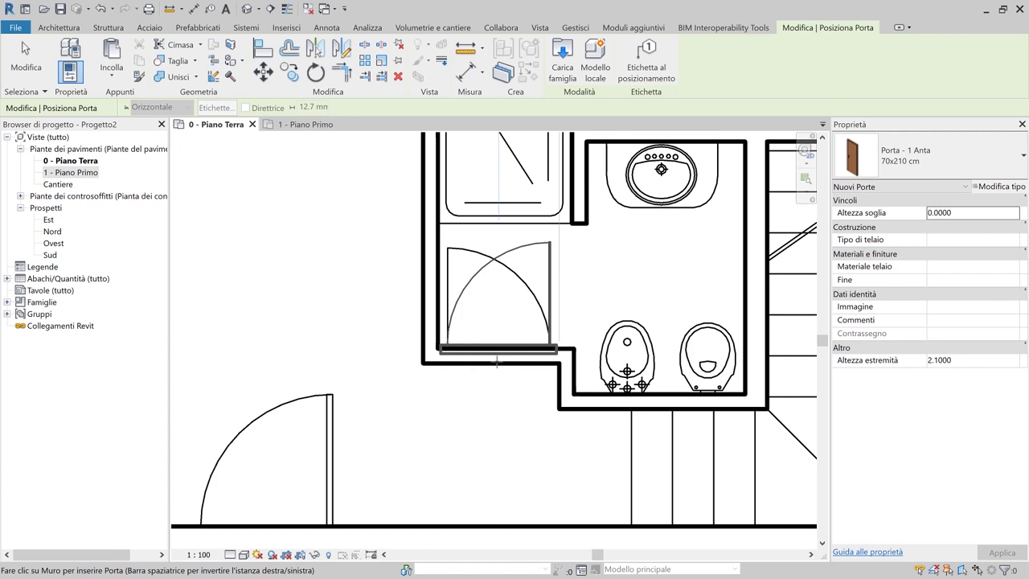
pyautogui.press('space')
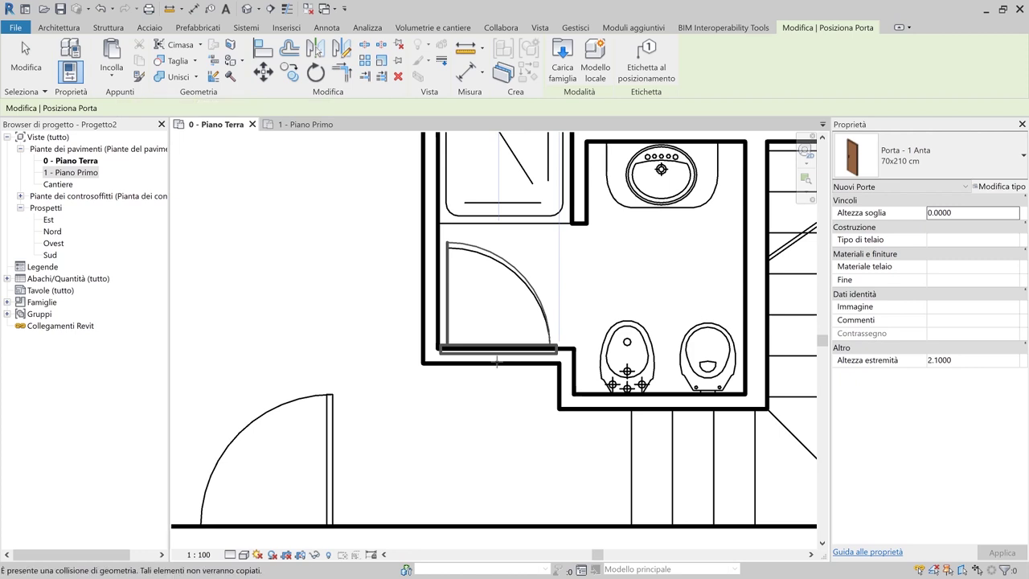
pyautogui.click(497, 362)
pyautogui.scroll(-5, 378, 273)
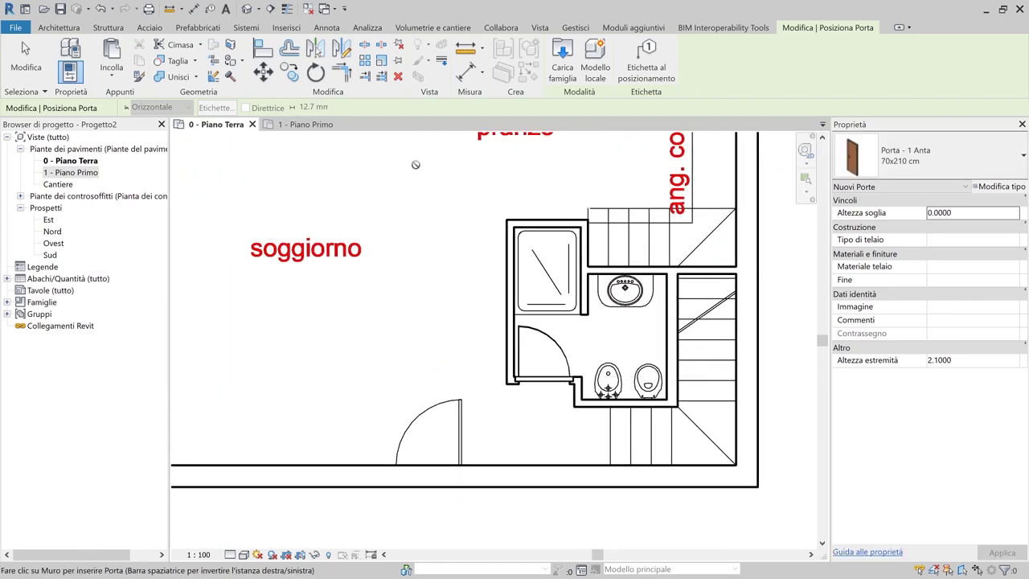
pyautogui.click(306, 123)
# Place a door beside the stair, then 80x210 cm doors in the room, corridor and left walls
pyautogui.scroll(4, 461, 370)
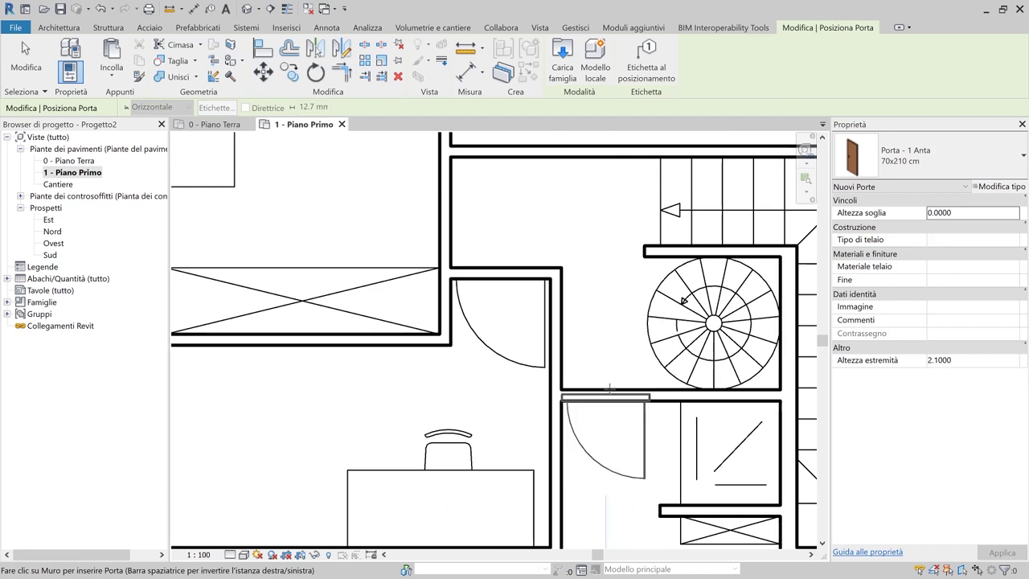
pyautogui.click(610, 388)
pyautogui.click(919, 165)
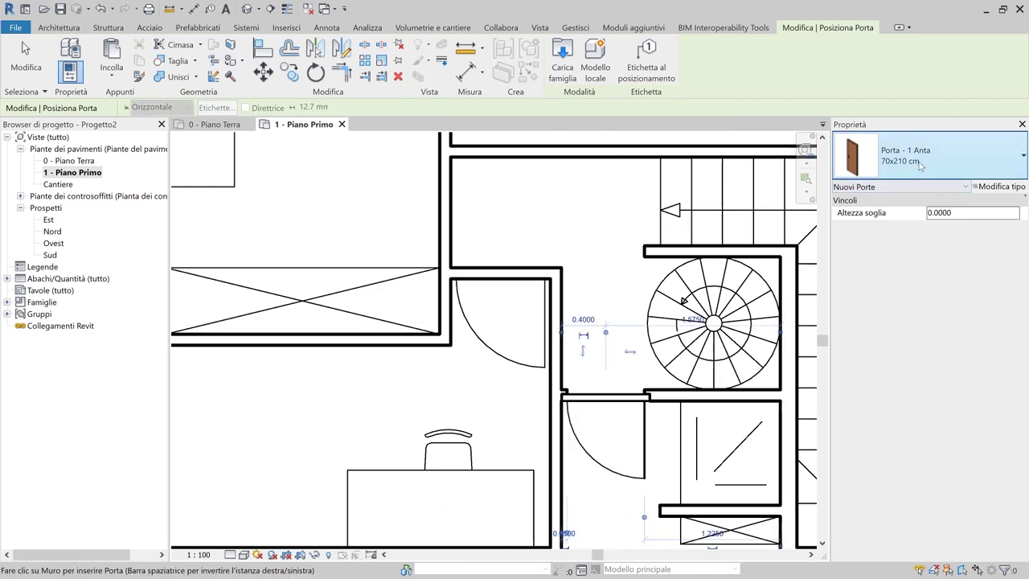
pyautogui.click(834, 246)
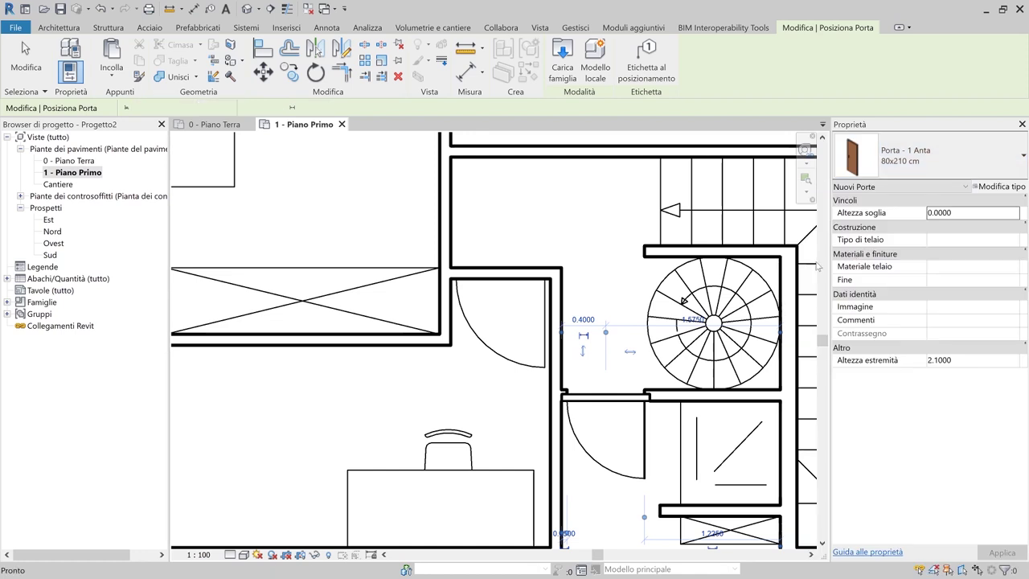
pyautogui.click(504, 262)
pyautogui.moveTo(501, 260); pyautogui.dragTo(531, 392, button='middle')
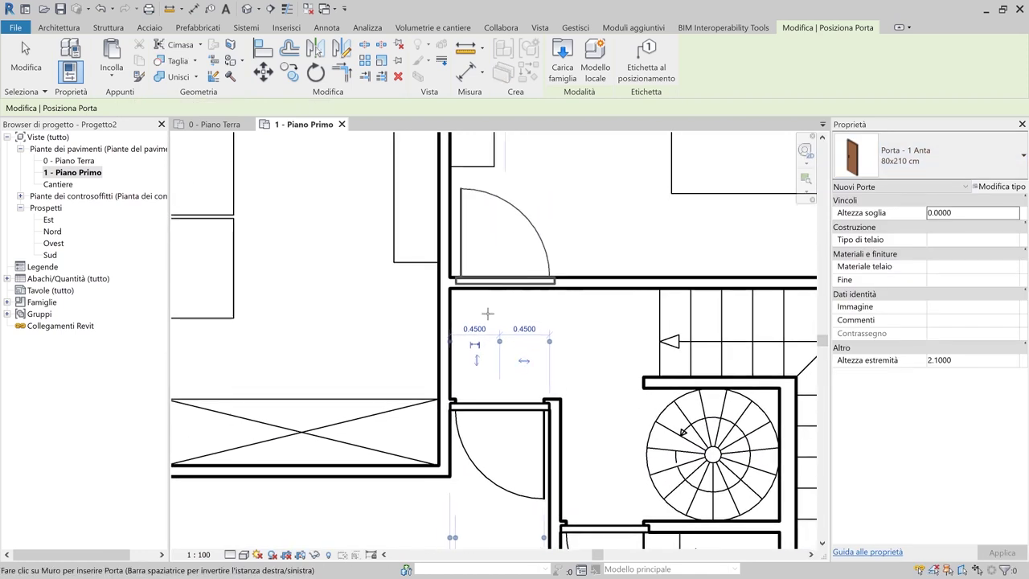
pyautogui.click(501, 285)
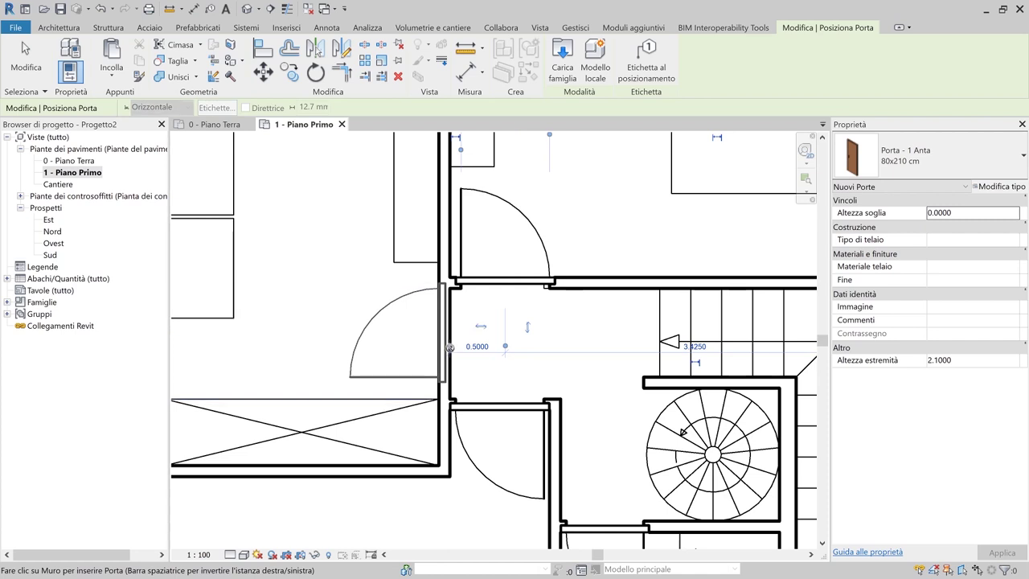
pyautogui.scroll(3, 445, 343)
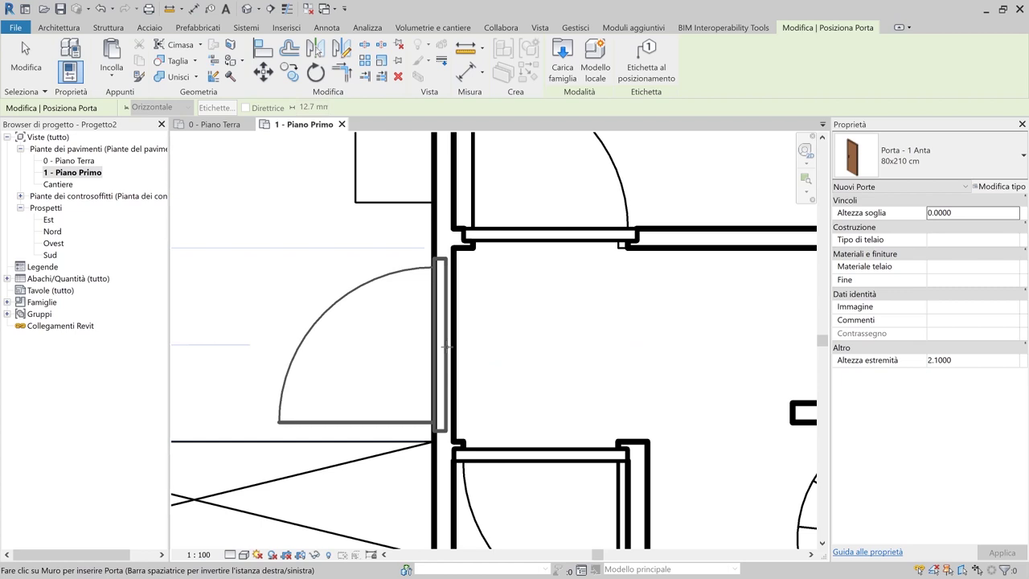
pyautogui.click(445, 347)
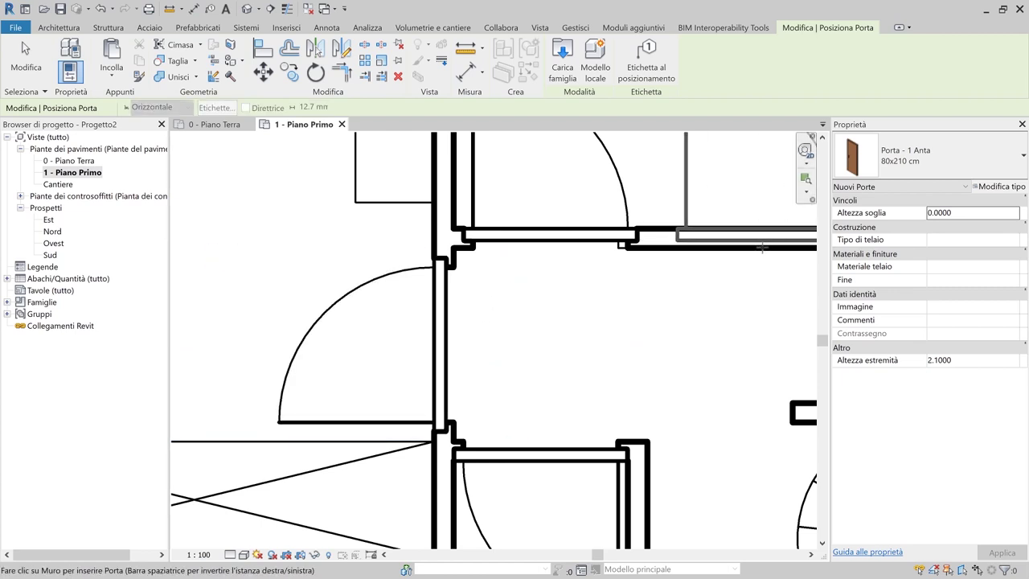
pyautogui.press('Escape')
pyautogui.press('Escape')
pyautogui.scroll(-5, 515, 314)
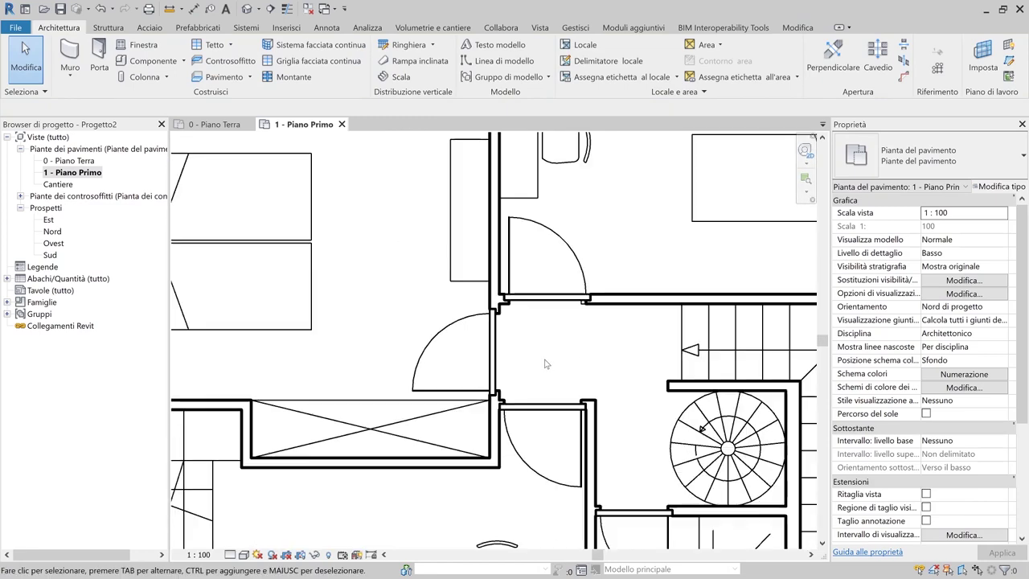
# On the ground floor, select the bathroom door and confirm its type is 70x210 cm
pyautogui.moveTo(483, 381); pyautogui.dragTo(468, 338, button='middle')
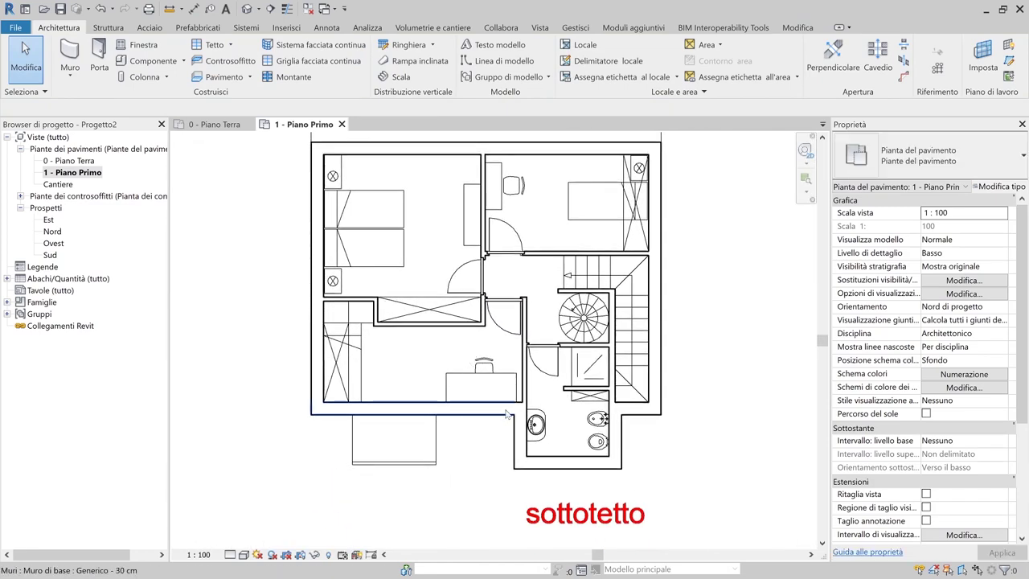
pyautogui.click(215, 125)
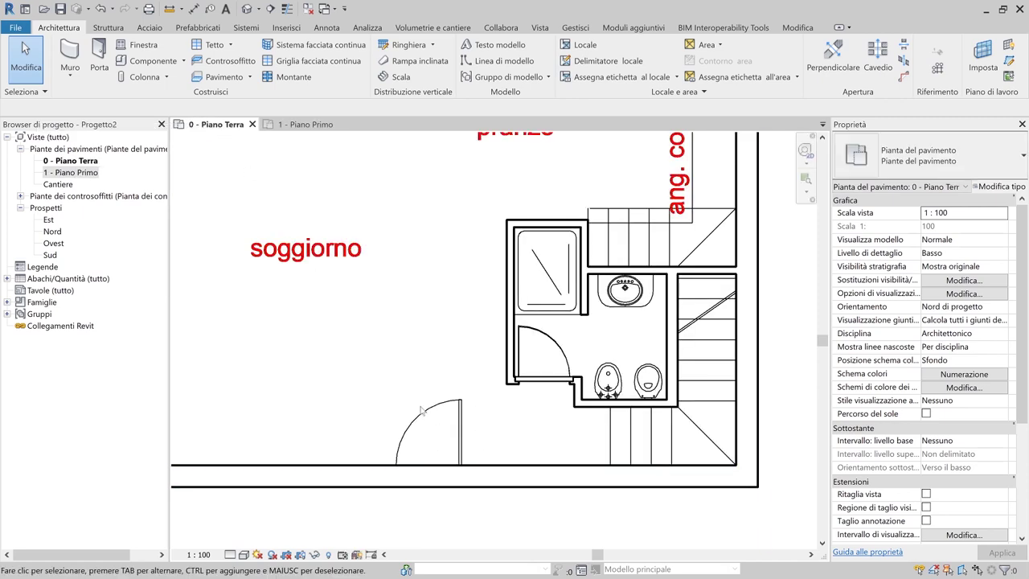
pyautogui.scroll(3, 447, 436)
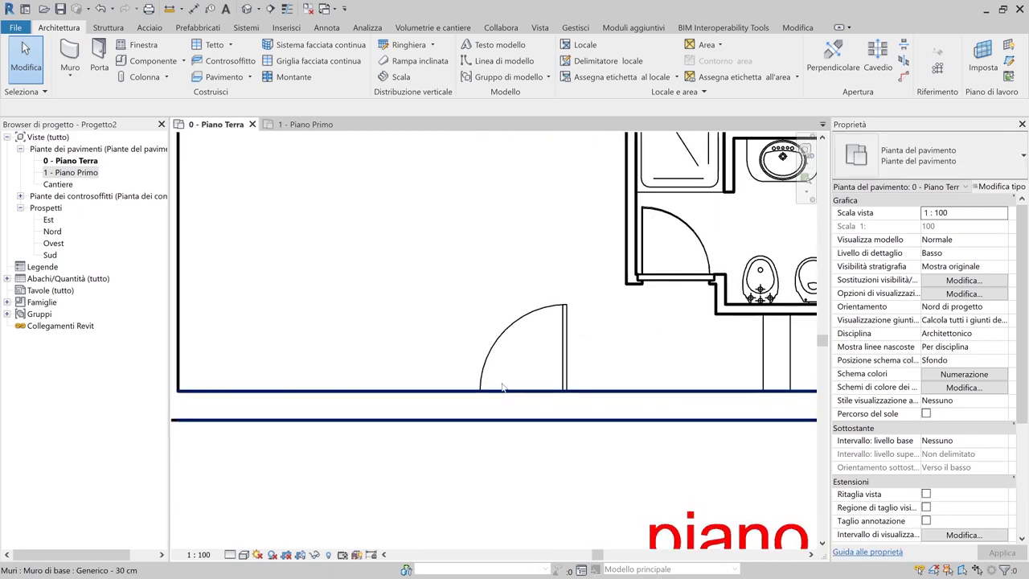
pyautogui.click(664, 281)
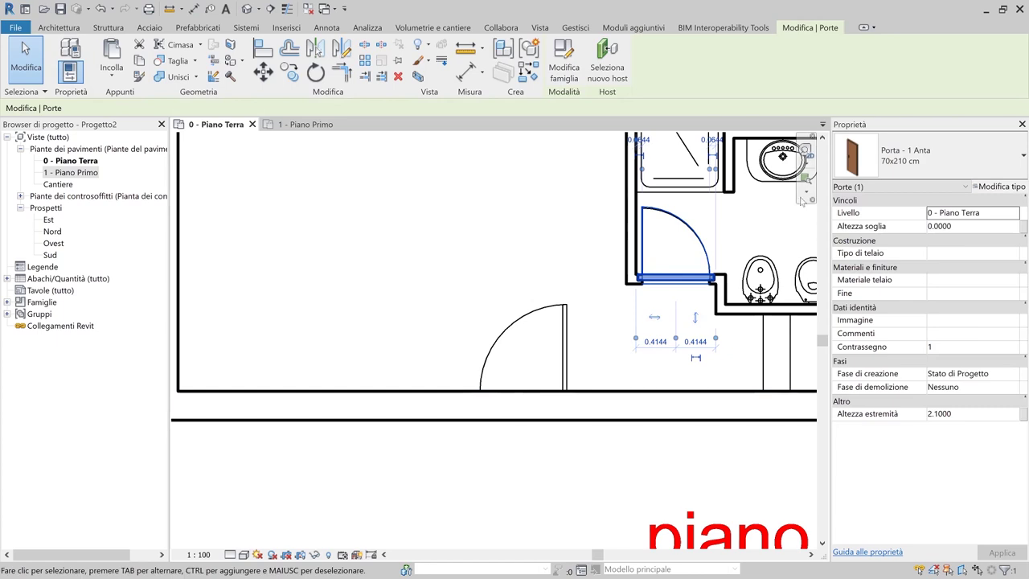
pyautogui.click(876, 153)
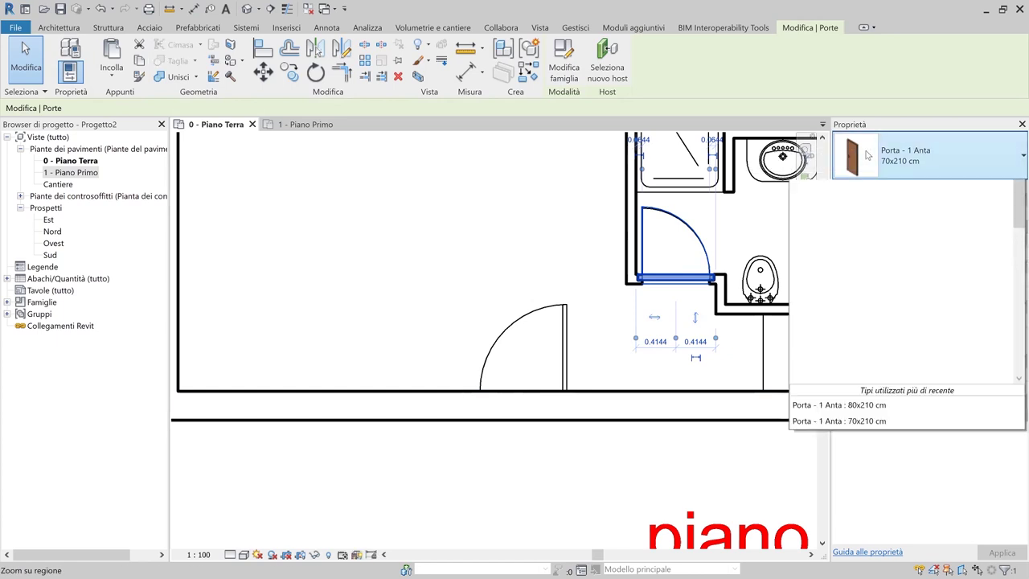
pyautogui.press('Escape')
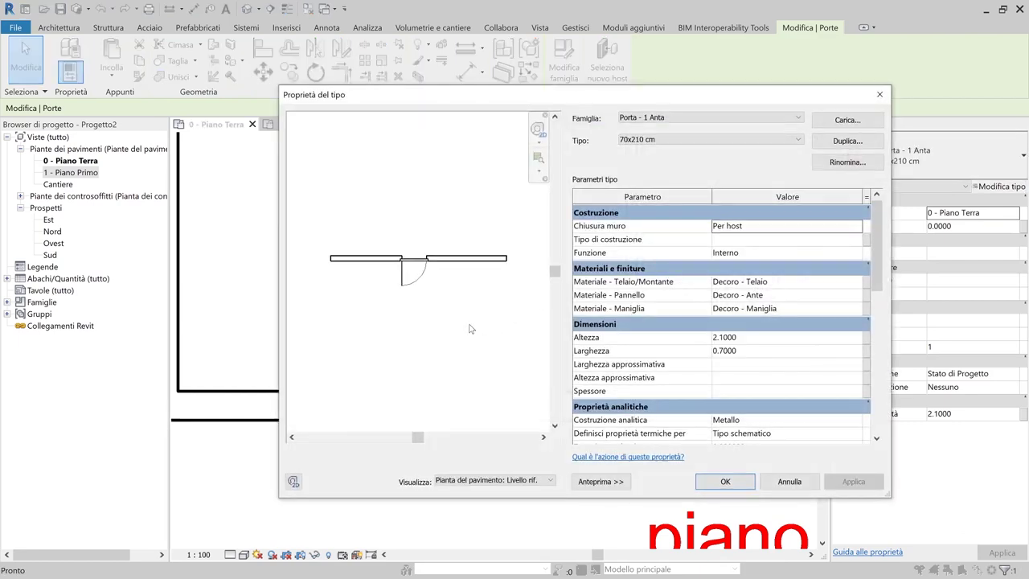
pyautogui.click(482, 482)
pyautogui.click(470, 549)
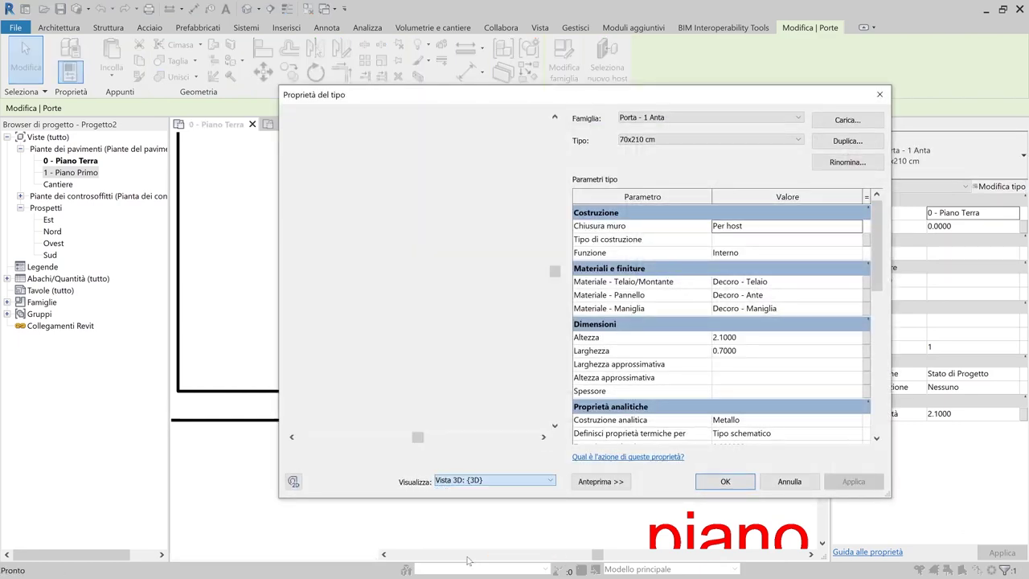
pyautogui.scroll(3, 464, 306)
pyautogui.keyDown('shift'); pyautogui.moveTo(467, 298); pyautogui.dragTo(459, 330, button='middle'); pyautogui.keyUp('shift')
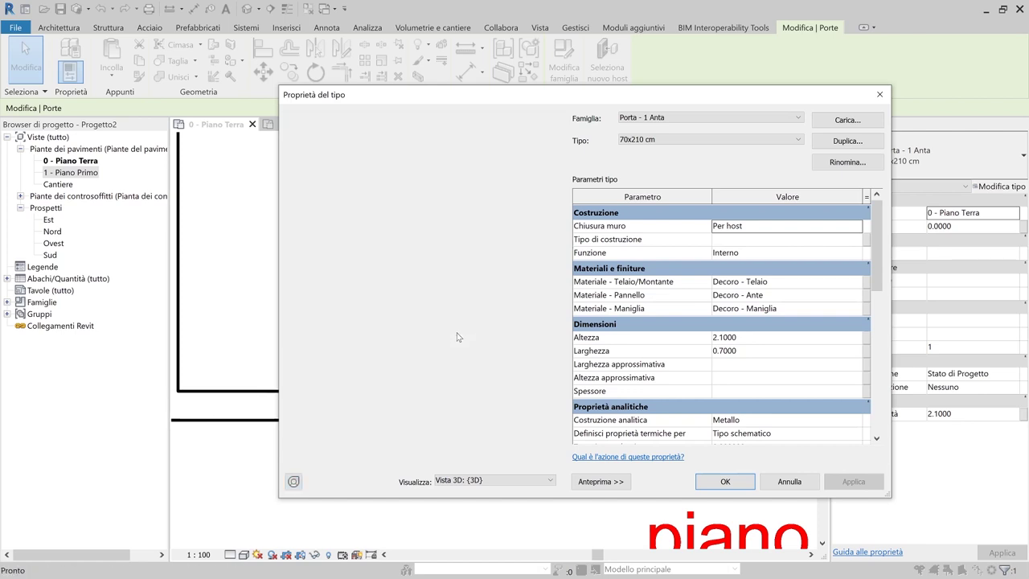
pyautogui.press('Escape')
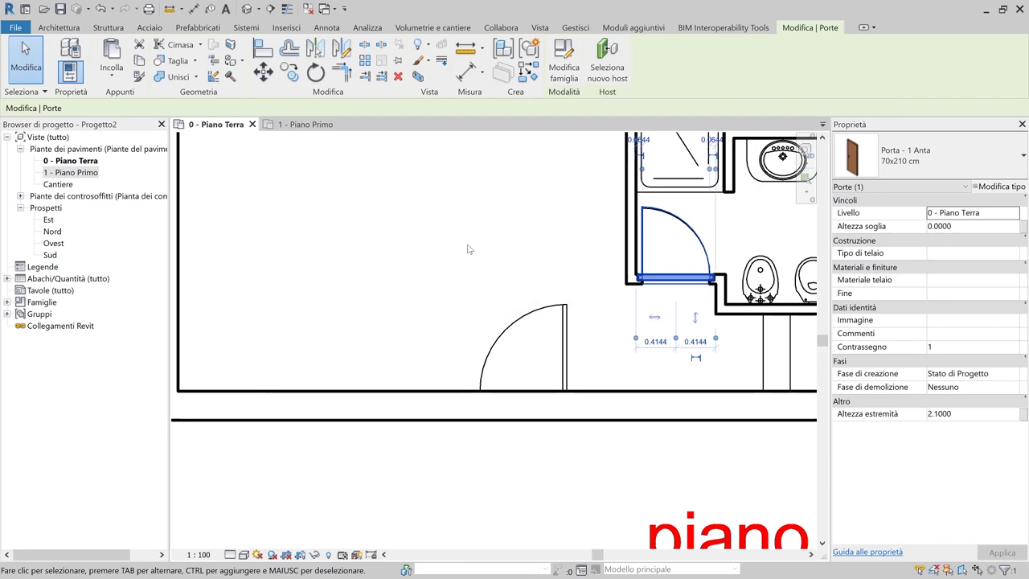
# Start a new door and browse the Italian library to the Porte door-family folder
pyautogui.press('Escape')
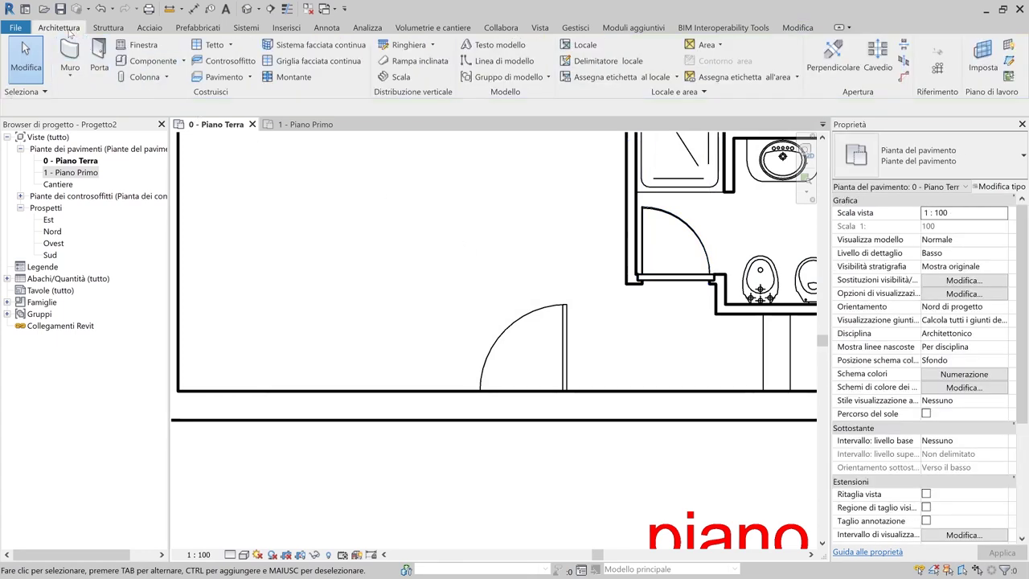
pyautogui.click(99, 60)
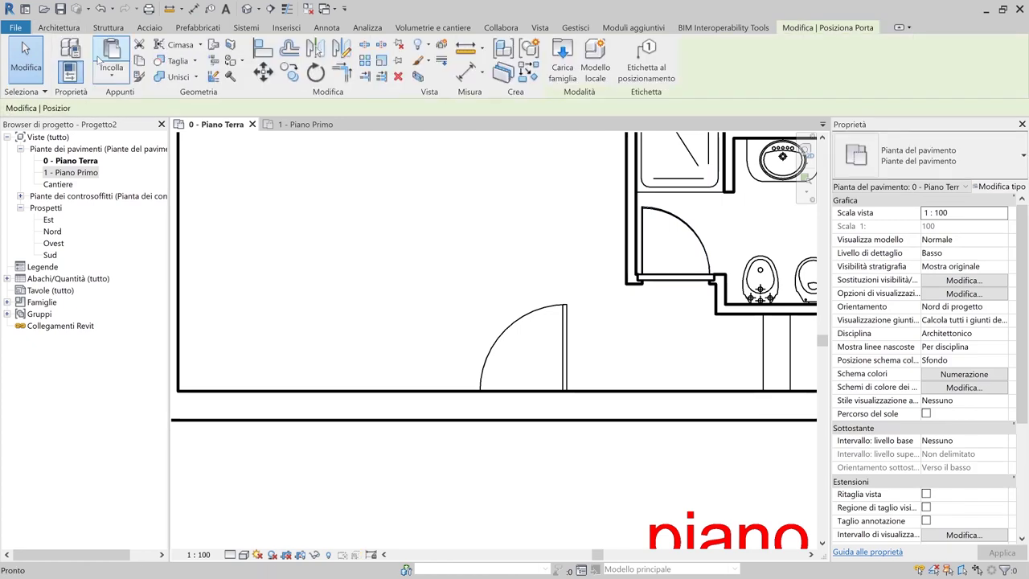
pyautogui.click(562, 56)
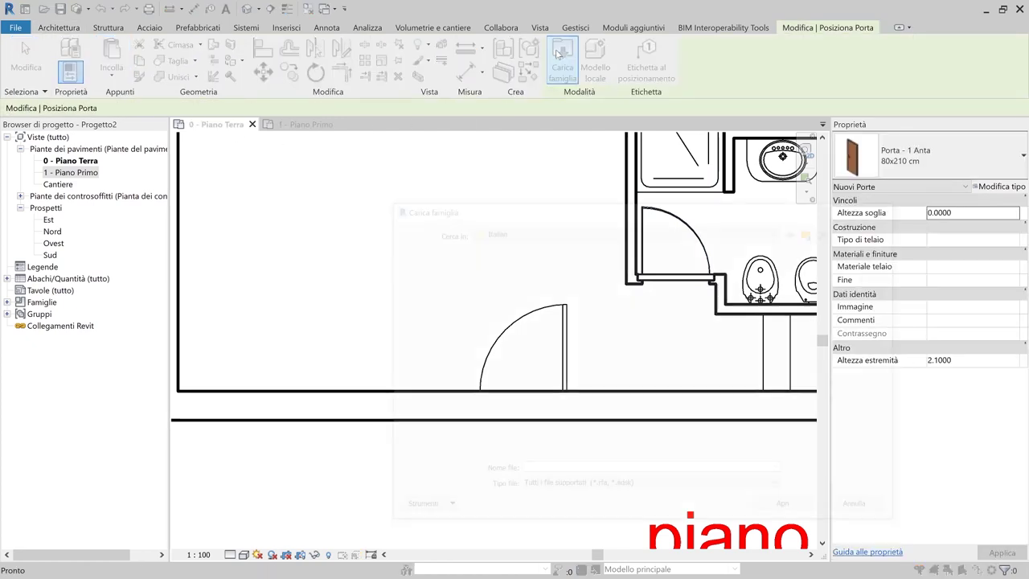
pyautogui.moveTo(499, 207); pyautogui.dragTo(425, 131)
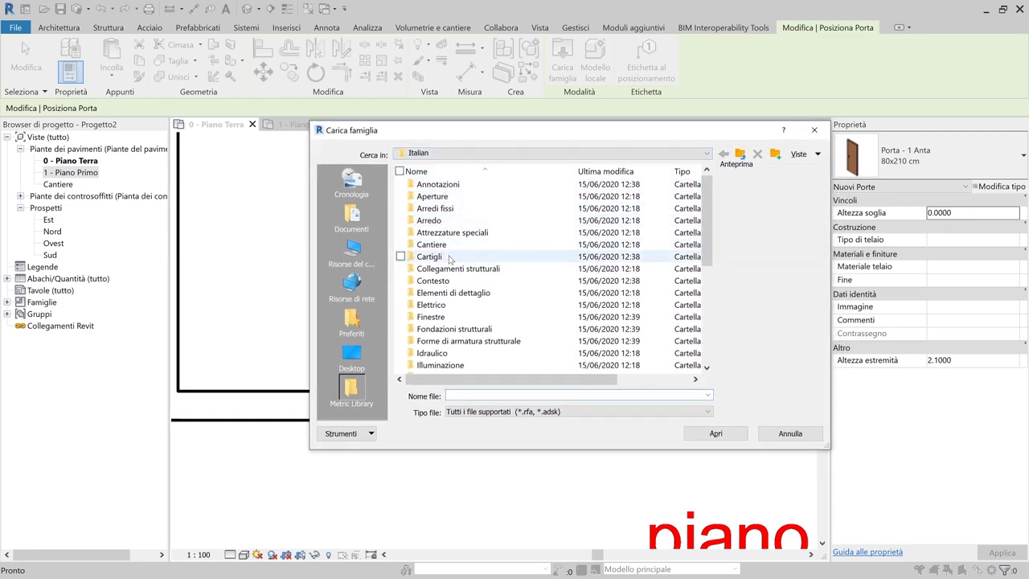
pyautogui.scroll(-6, 449, 257)
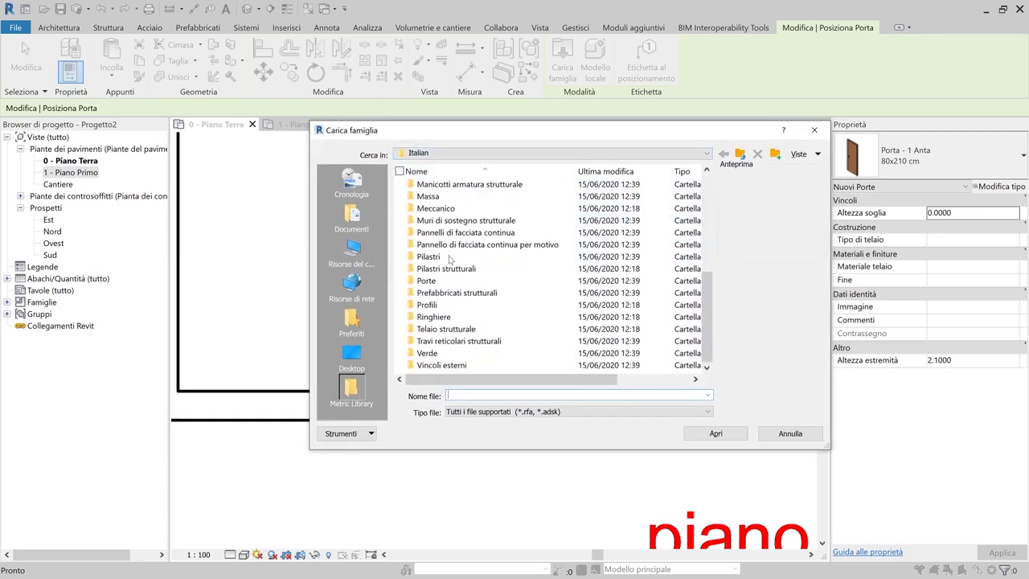
pyautogui.scroll(6, 449, 257)
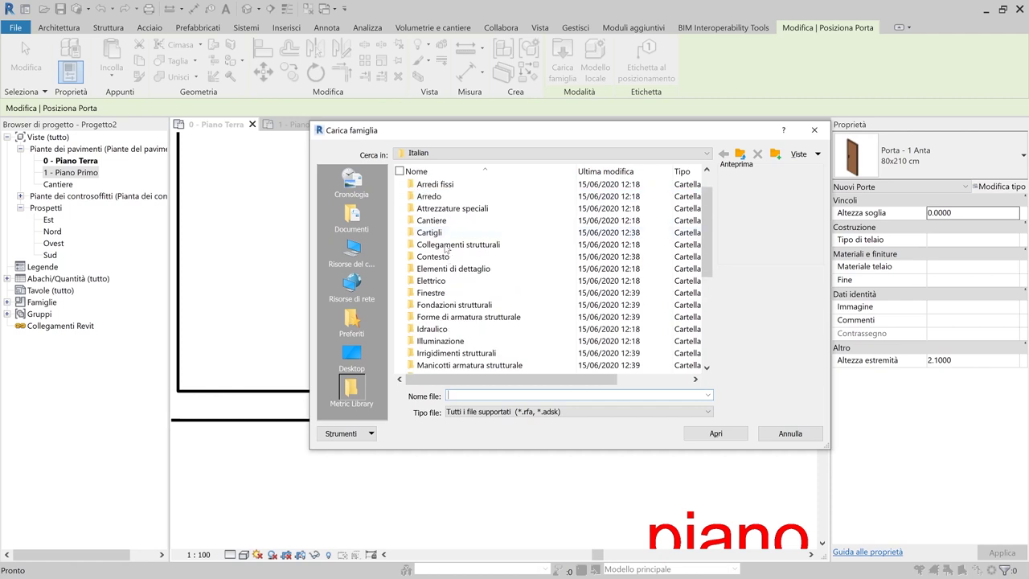
pyautogui.click(446, 155)
pyautogui.scroll(5, 450, 185)
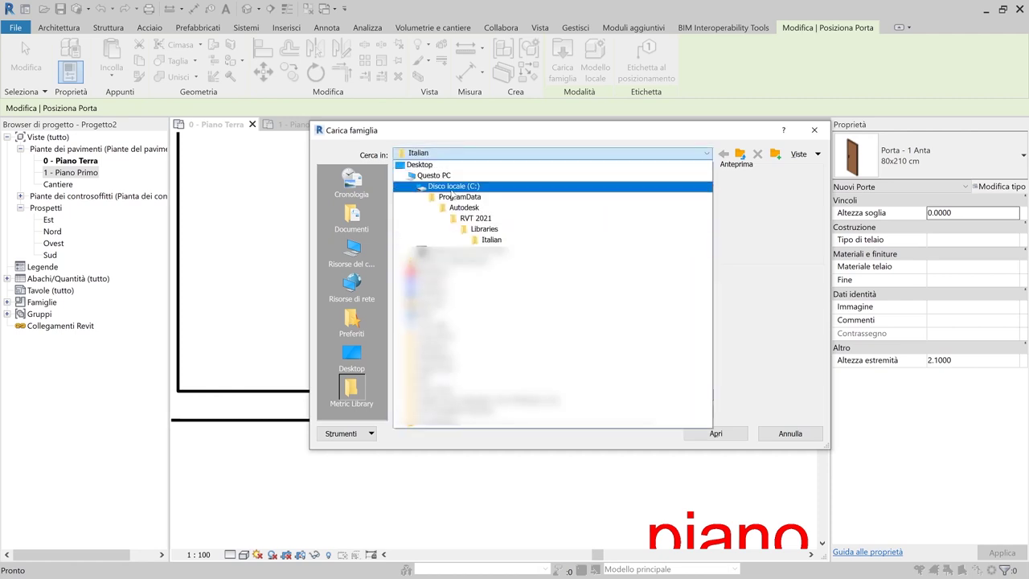
pyautogui.click(484, 228)
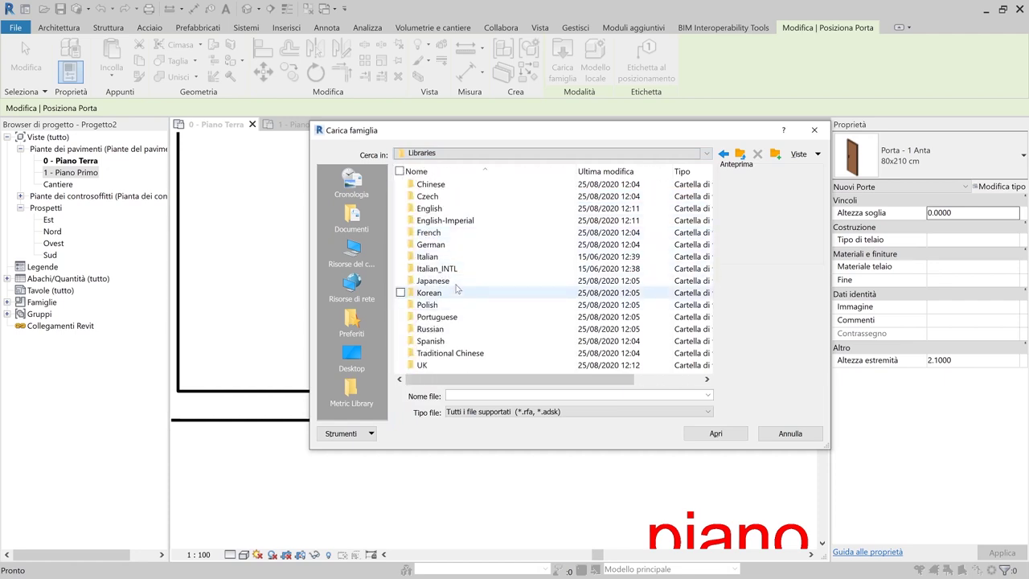
pyautogui.doubleClick(450, 256)
pyautogui.scroll(-6, 453, 277)
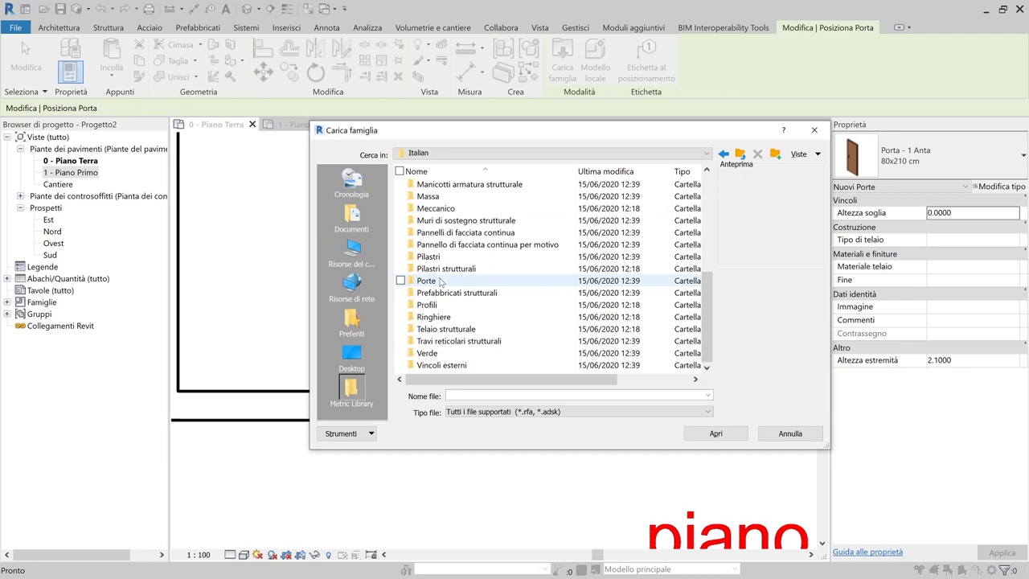
pyautogui.doubleClick(449, 281)
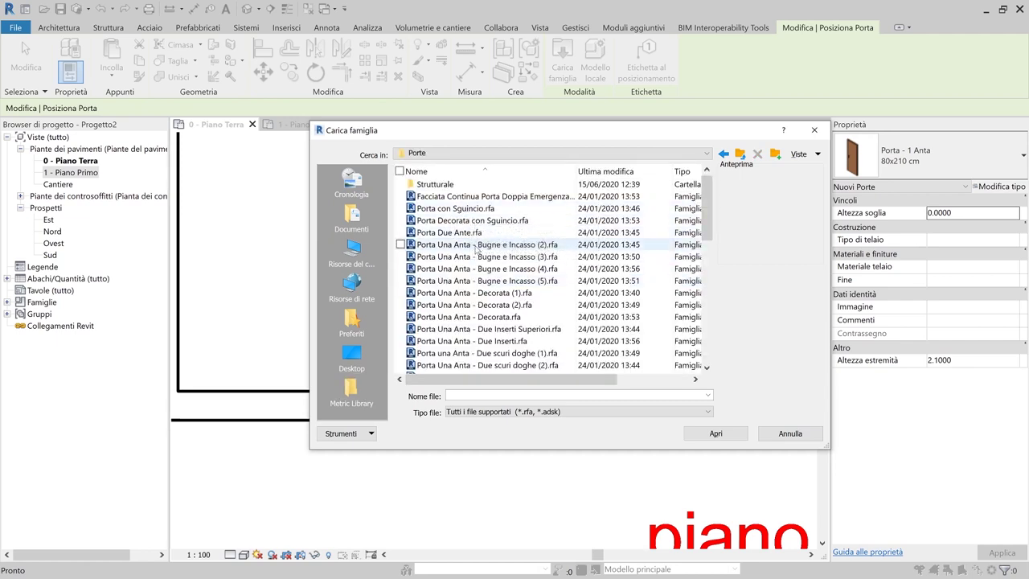
# Compare the Porte door previews and load Porta Una Anta - Bugne e Incasso (3).rfa
pyautogui.click(454, 209)
pyautogui.click(468, 222)
pyautogui.click(474, 244)
pyautogui.click(474, 257)
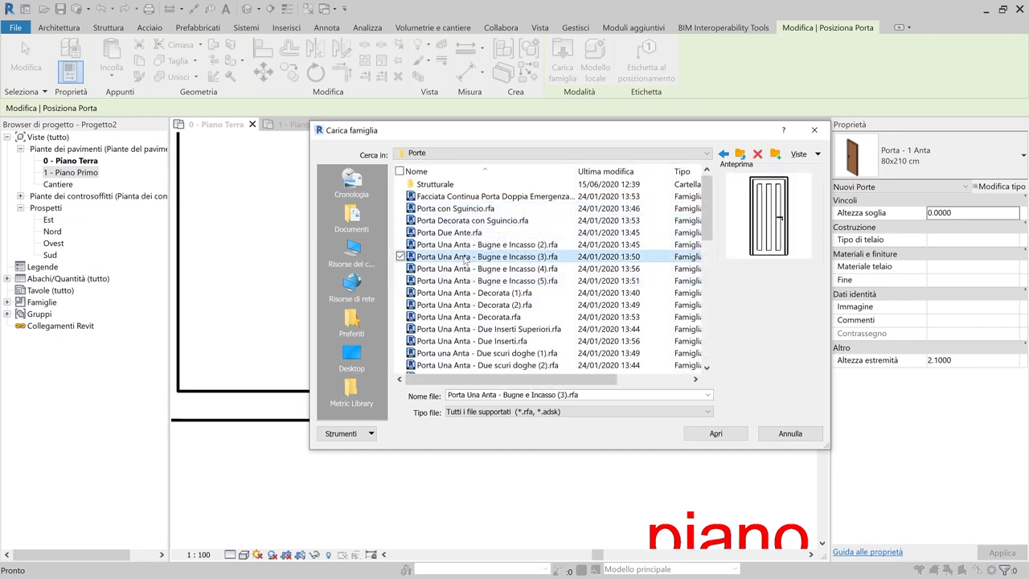
pyautogui.click(496, 268)
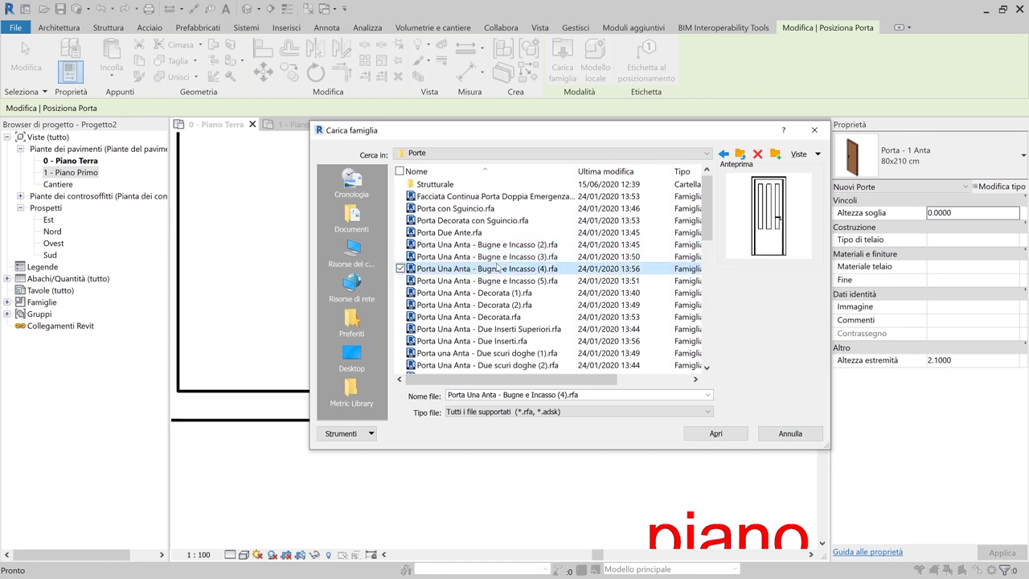
pyautogui.click(497, 258)
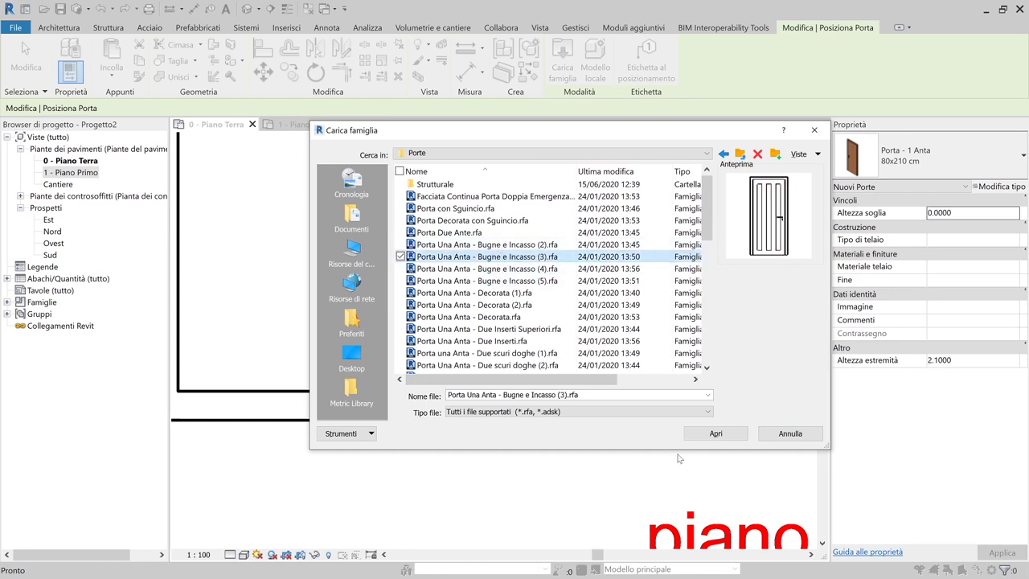
pyautogui.click(714, 433)
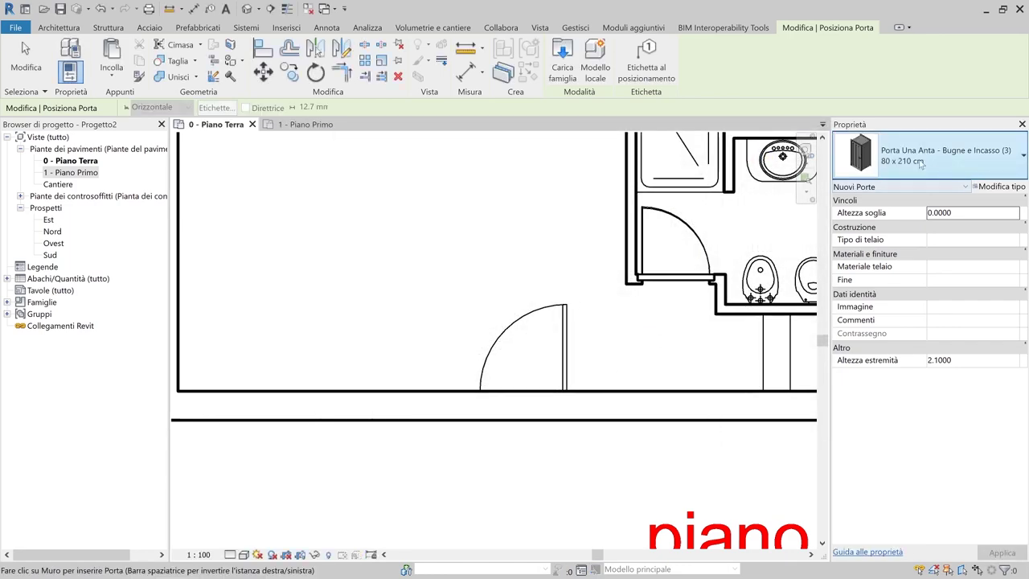
# Place a 90 x 210 cm Bugne e Incasso (3) door in the outer wall near the bathroom
pyautogui.click(927, 162)
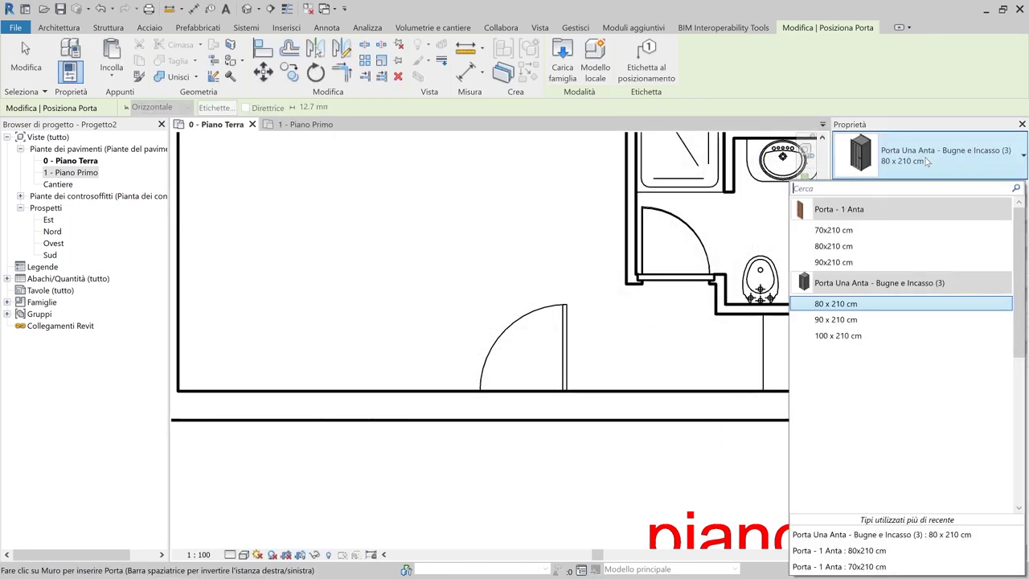
pyautogui.click(836, 320)
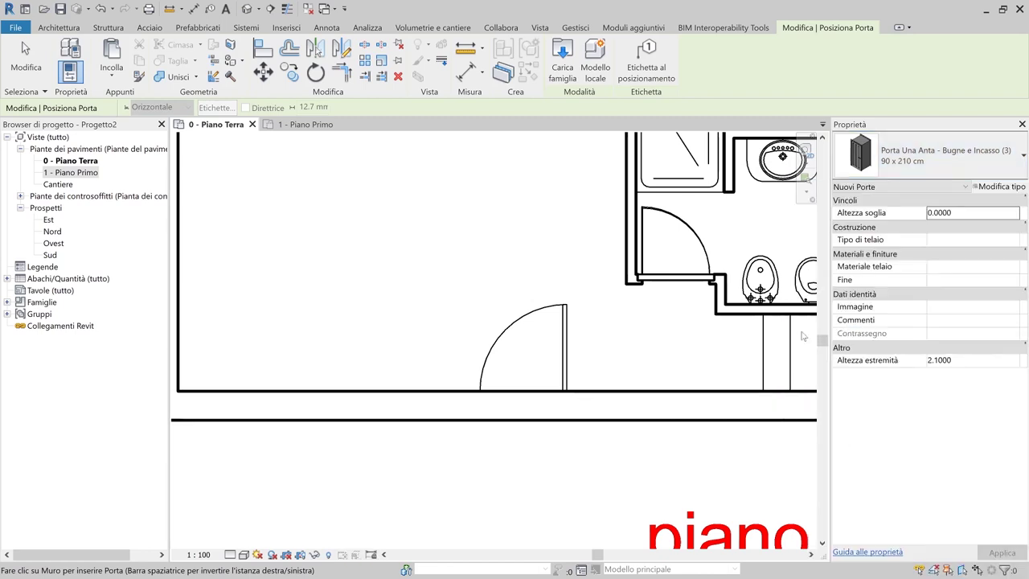
pyautogui.click(529, 398)
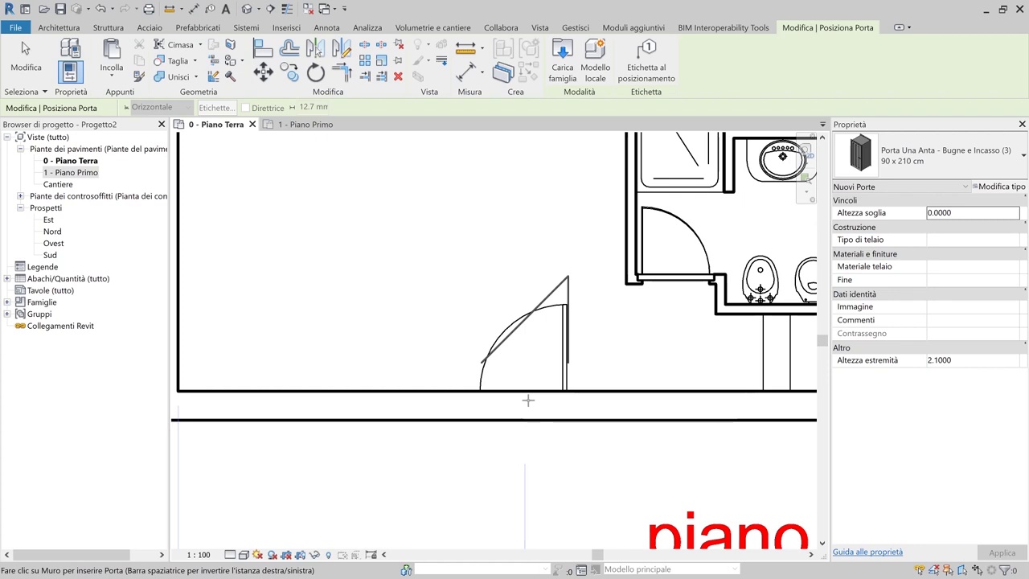
pyautogui.click(526, 378)
pyautogui.press('Escape')
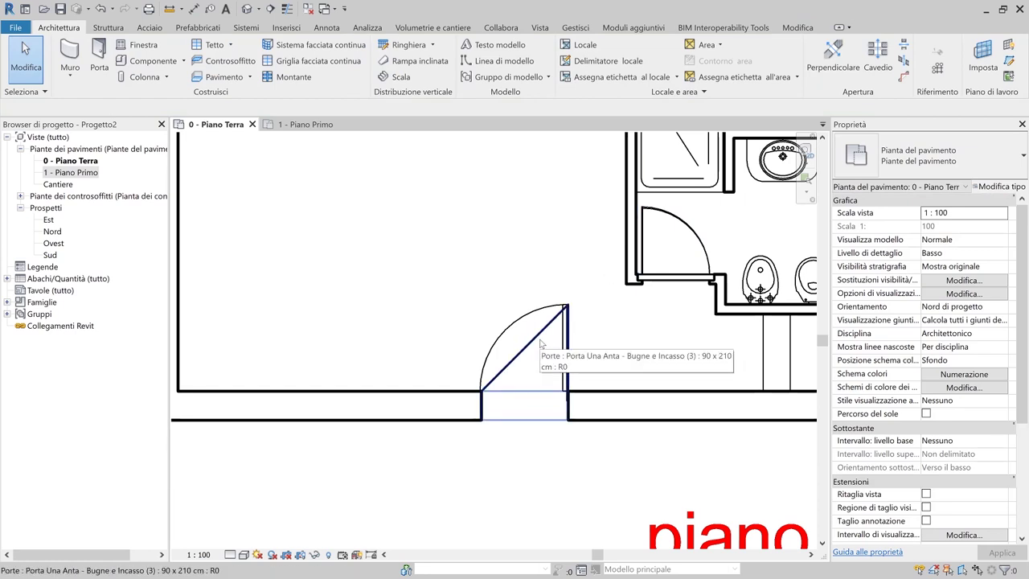
pyautogui.moveTo(581, 347); pyautogui.dragTo(539, 363, button='middle')
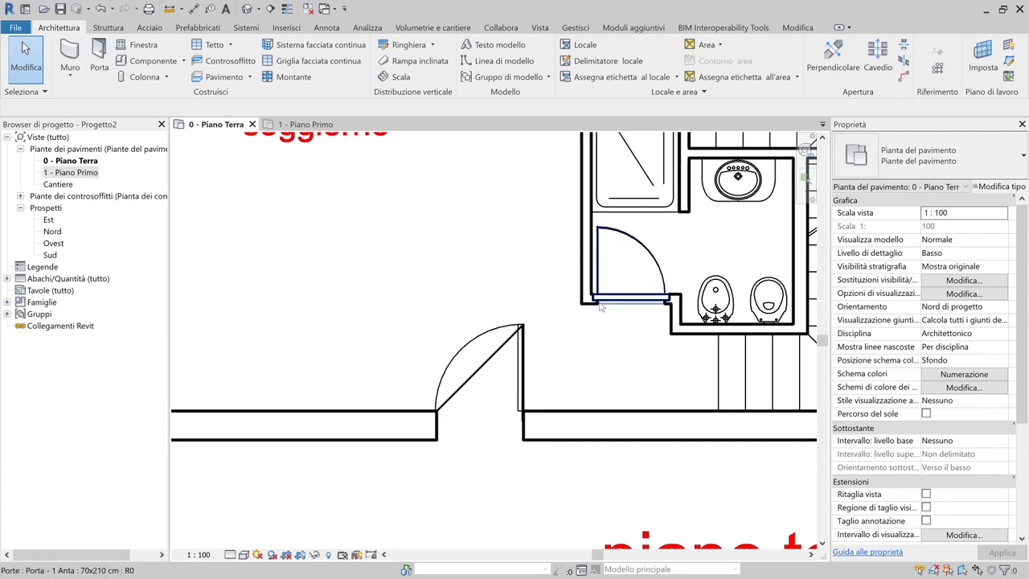
# Select the new entrance door and set the plan's detail level to Medio
pyautogui.click(489, 363)
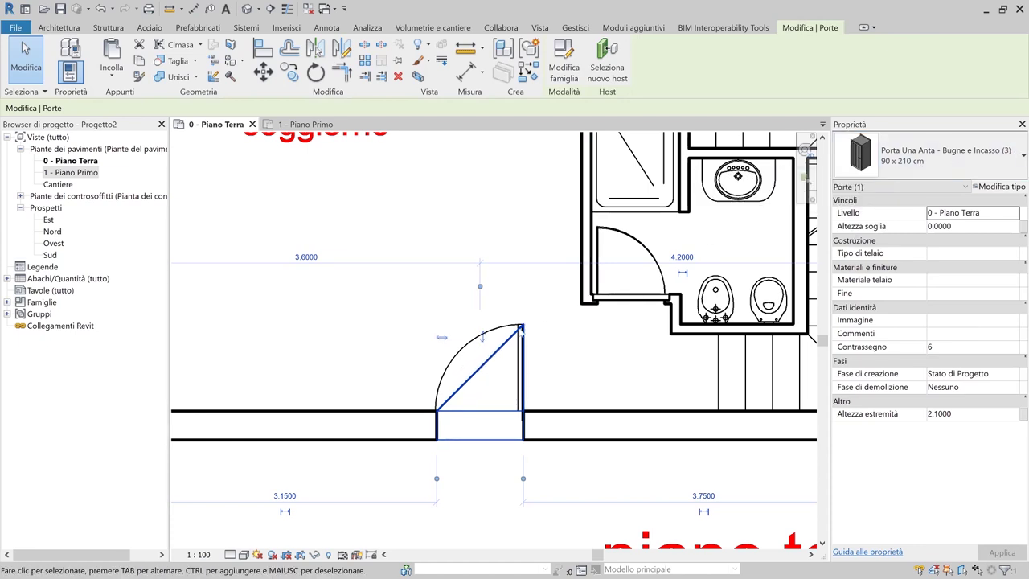
pyautogui.click(230, 554)
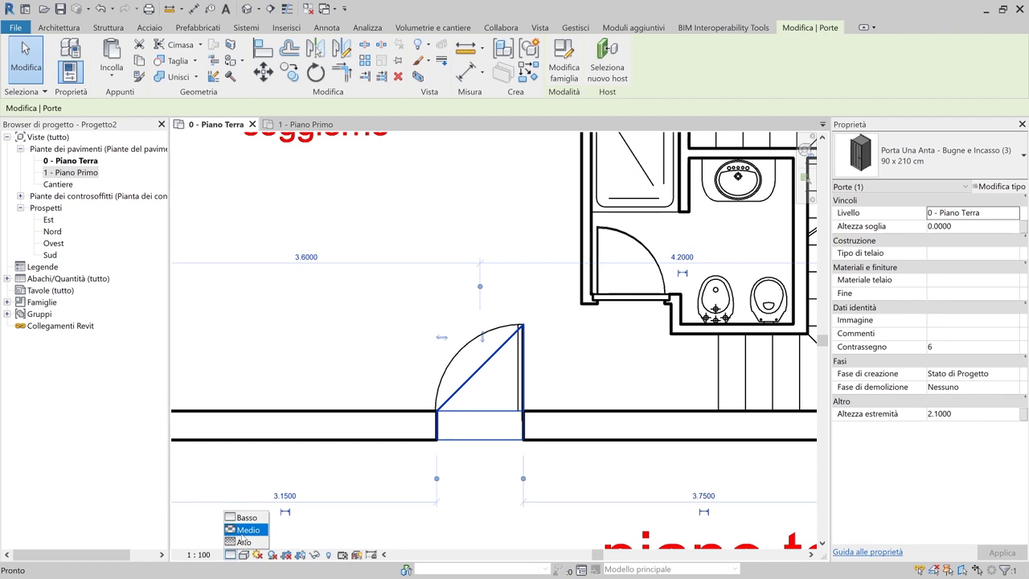
pyautogui.click(245, 530)
pyautogui.click(378, 472)
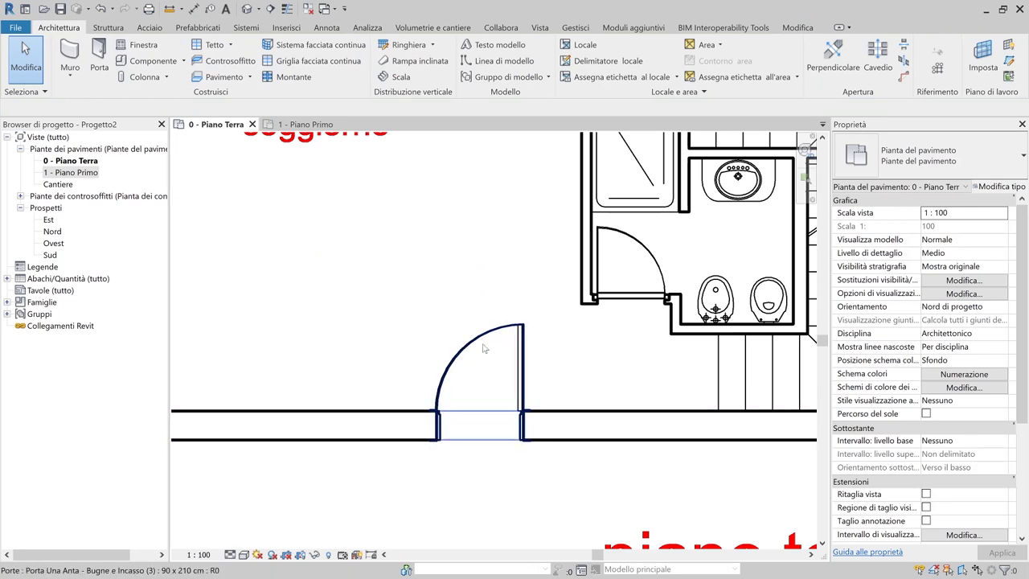
# Turn on Thin Lines and bring the bathroom door and toilets into view
pyautogui.click(287, 9)
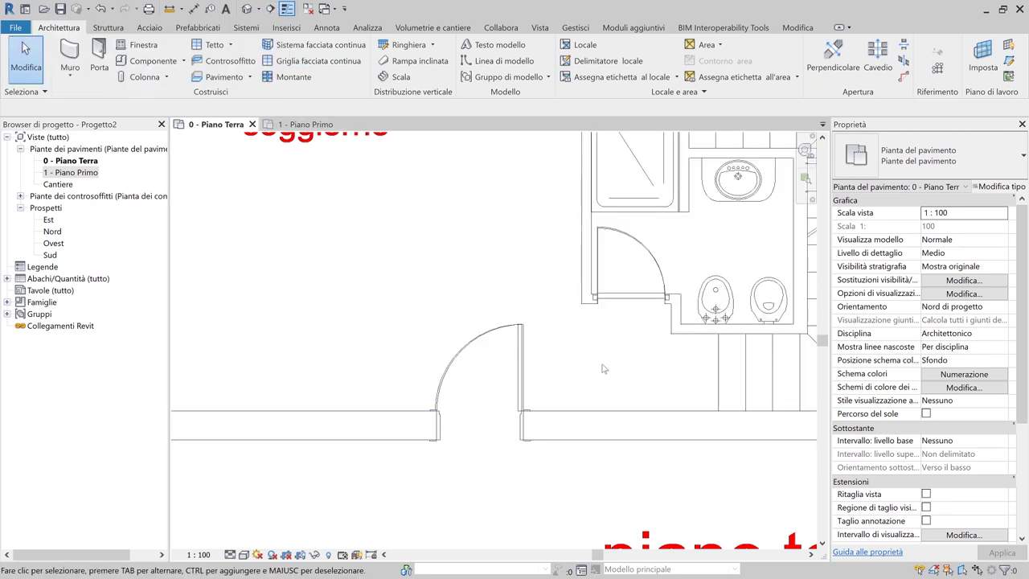
pyautogui.scroll(5, 583, 399)
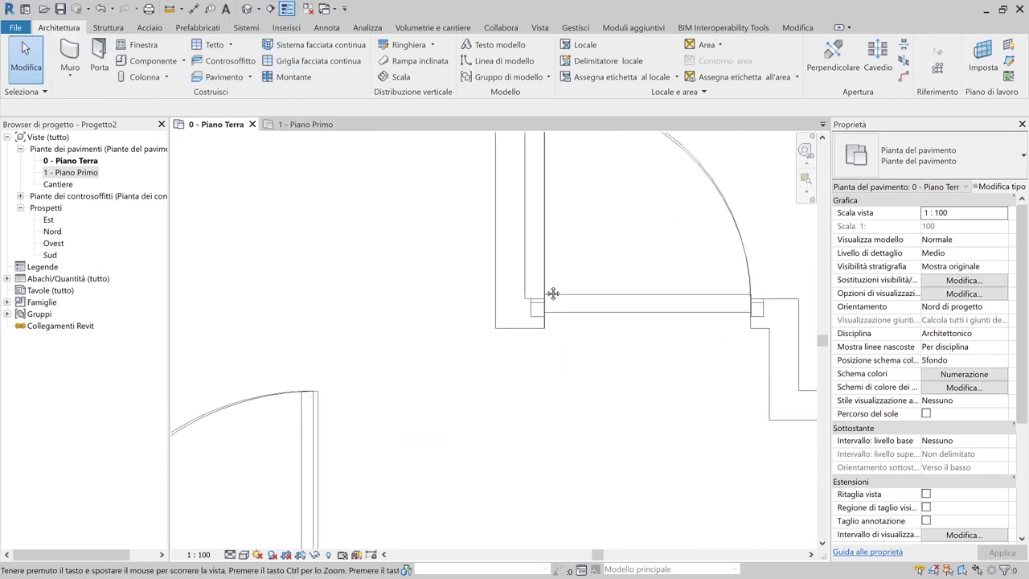
pyautogui.moveTo(528, 398); pyautogui.dragTo(475, 368, button='middle')
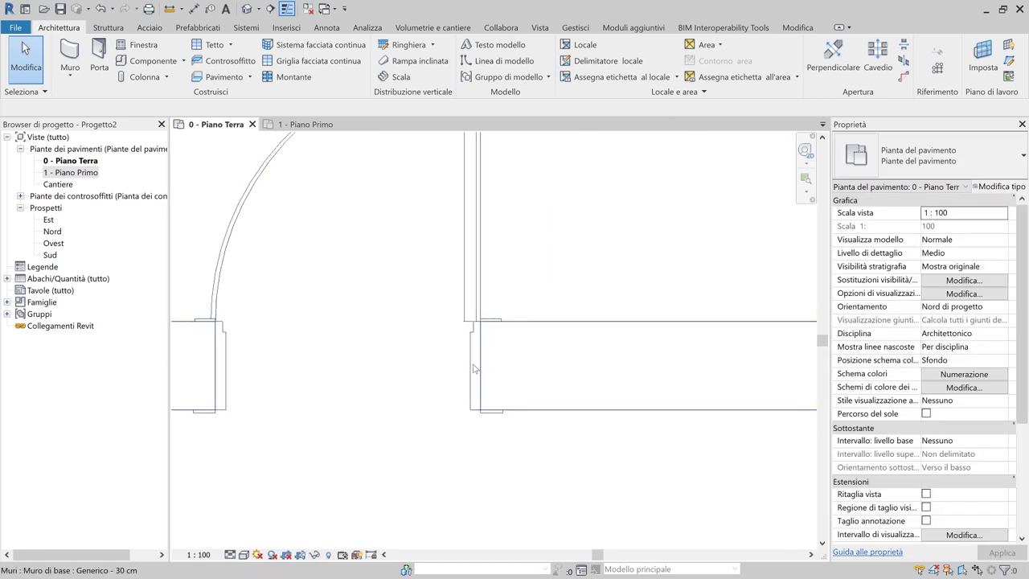
pyautogui.scroll(-2, 498, 328)
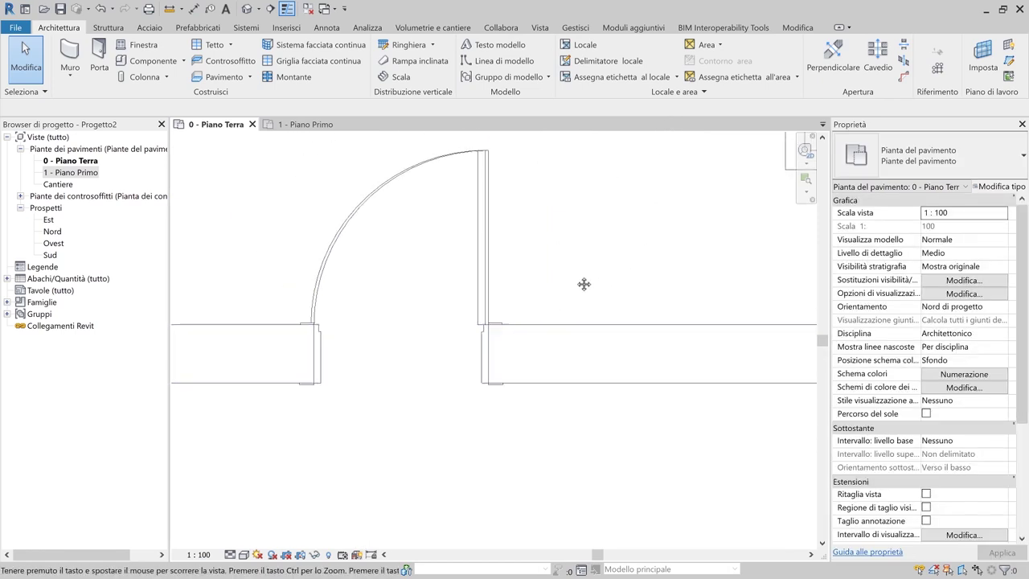
pyautogui.moveTo(603, 265); pyautogui.dragTo(459, 446, button='middle')
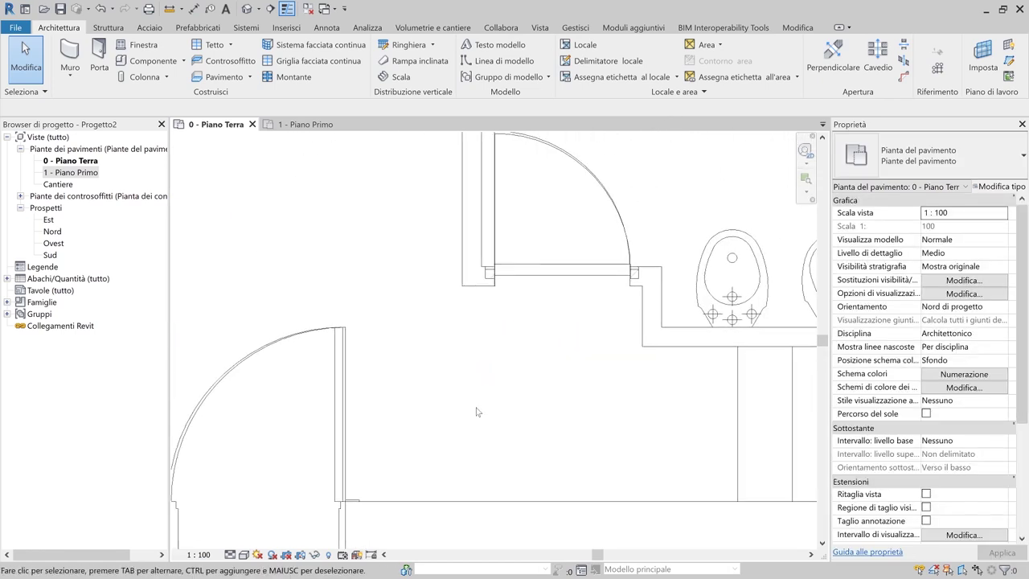
# Inspect the bathroom and 90 x 210 cm doors at Alto detail, then return to Medio
pyautogui.click(232, 554)
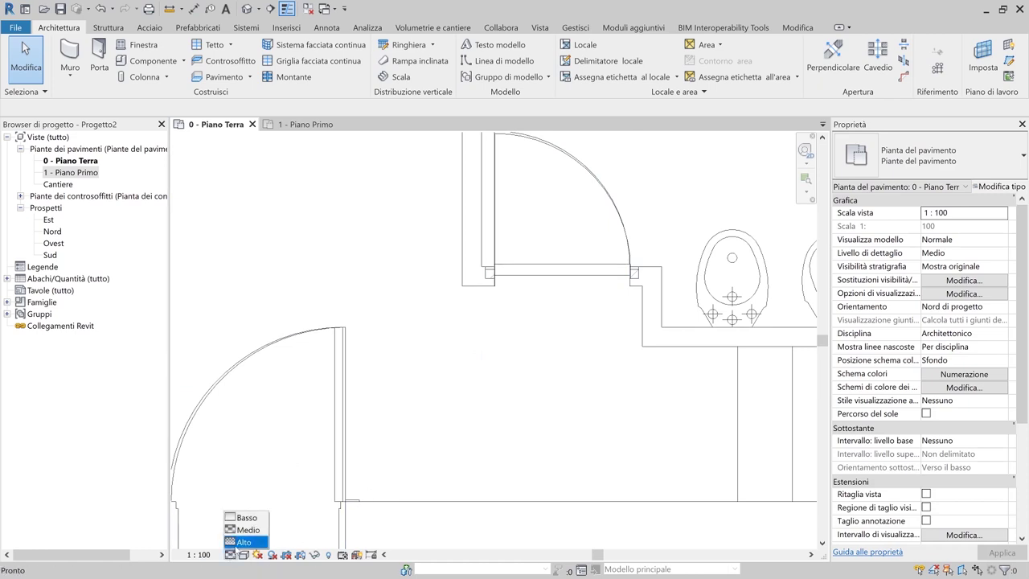
pyautogui.click(245, 542)
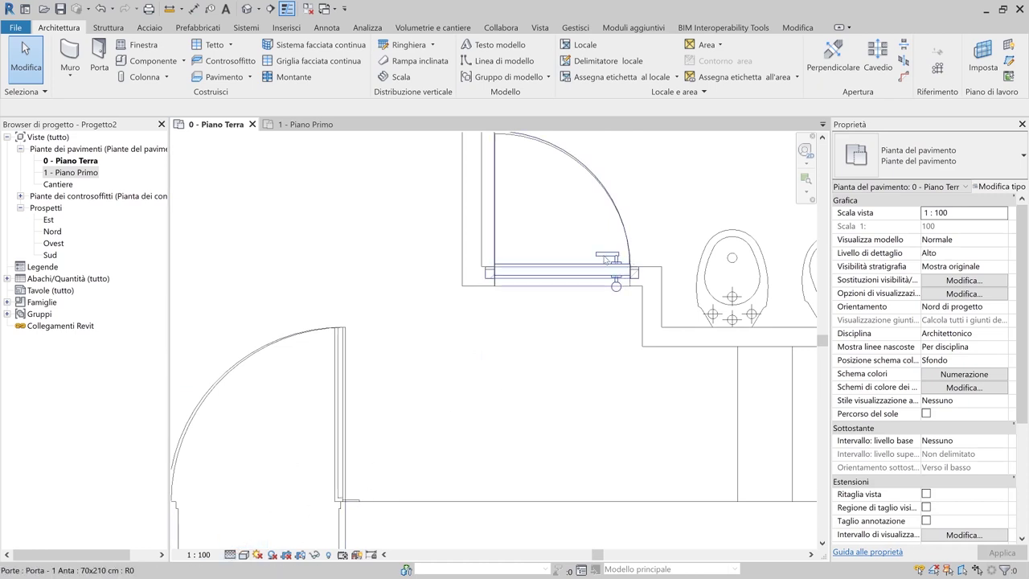
pyautogui.moveTo(505, 384); pyautogui.dragTo(489, 199, button='middle')
pyautogui.moveTo(326, 230); pyautogui.dragTo(487, 231, button='middle')
pyautogui.scroll(3, 523, 366)
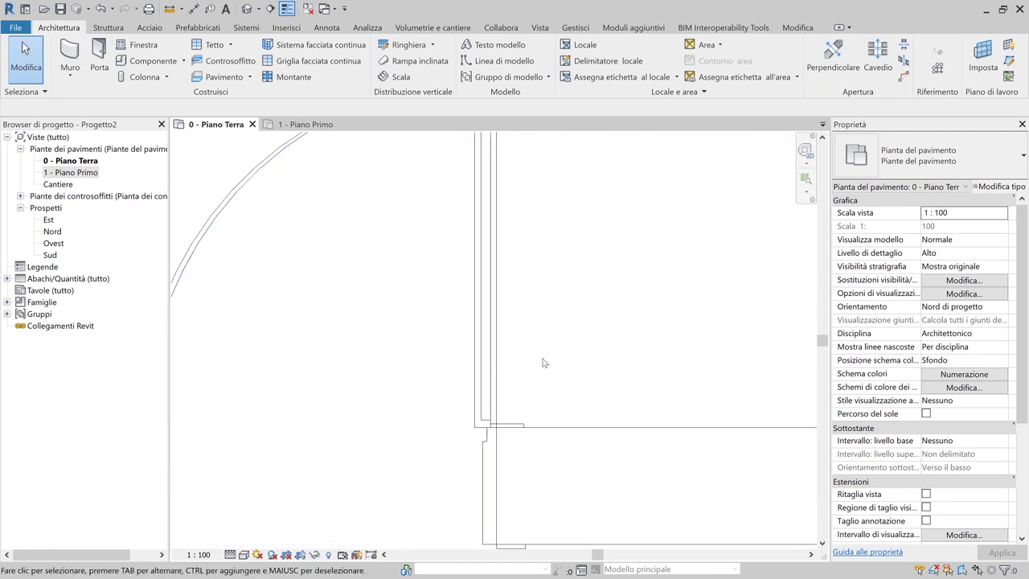
pyautogui.scroll(-4, 618, 236)
pyautogui.scroll(-1, 618, 237)
pyautogui.moveTo(619, 236); pyautogui.dragTo(438, 433, button='middle')
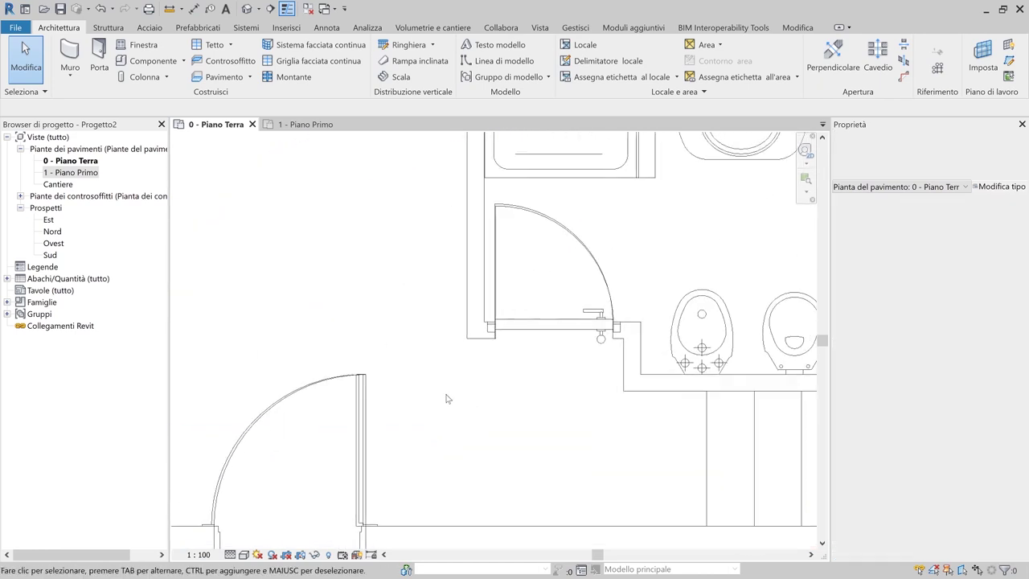
pyautogui.click(230, 555)
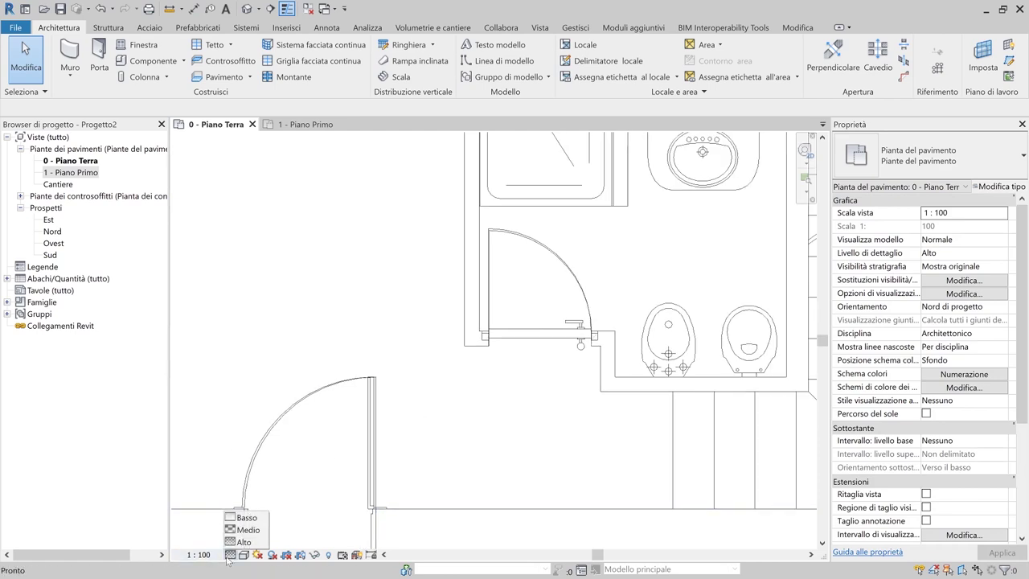
pyautogui.click(241, 532)
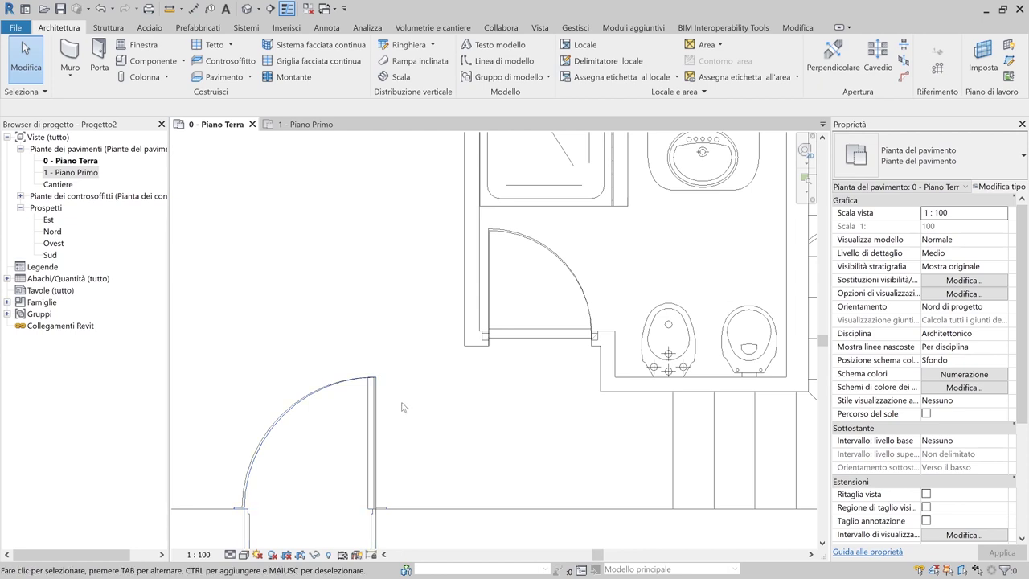
# Open the default 3D view and orbit to see the two-storey house
pyautogui.scroll(-3, 402, 407)
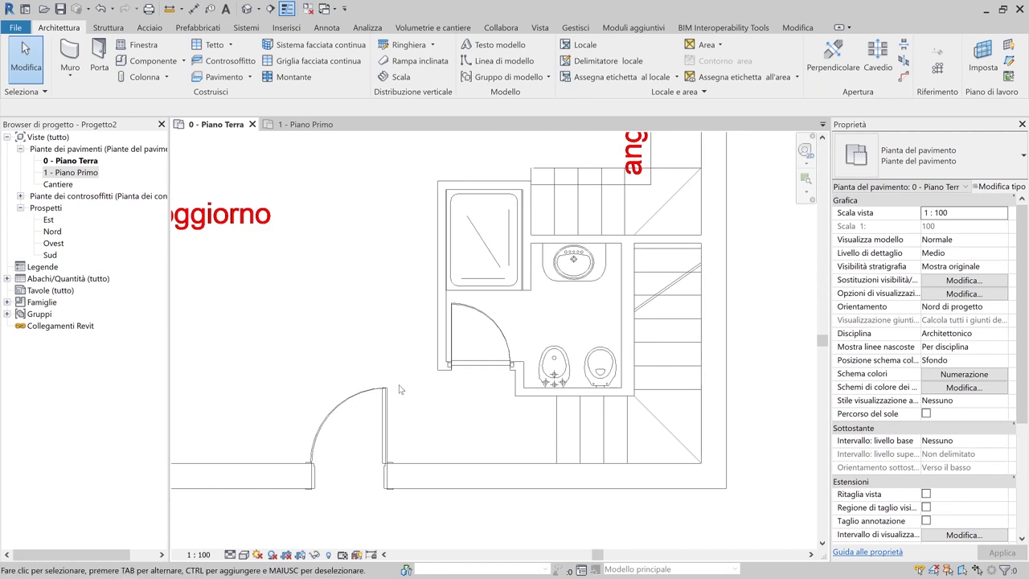
pyautogui.scroll(-4, 400, 389)
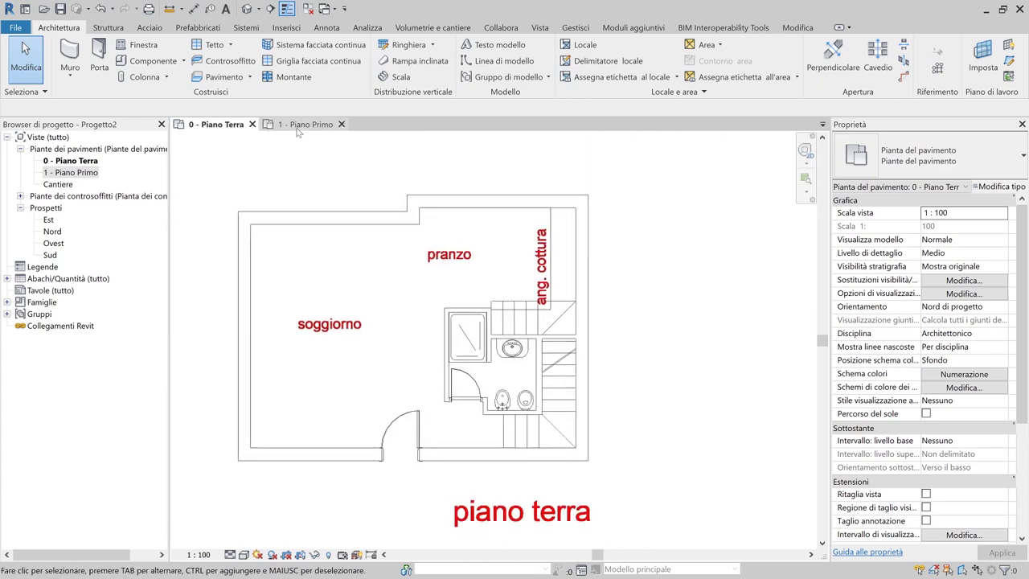
pyautogui.click(247, 9)
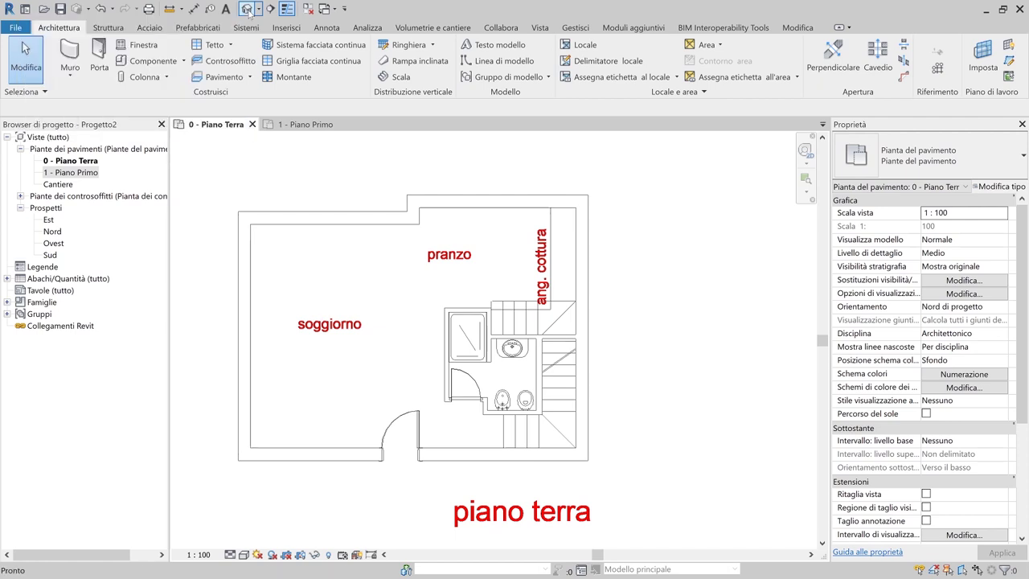
pyautogui.scroll(3, 507, 415)
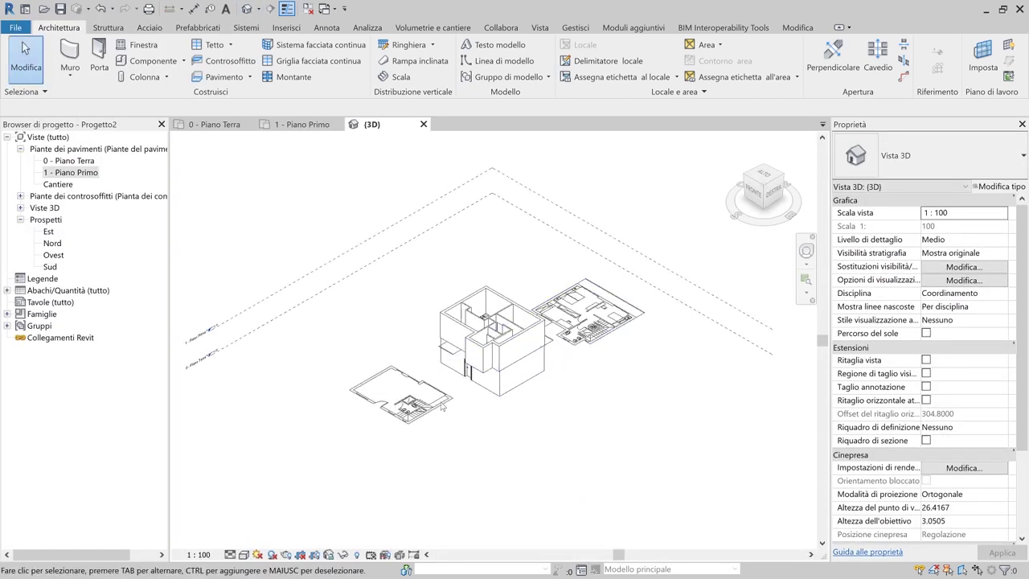
pyautogui.scroll(4, 493, 424)
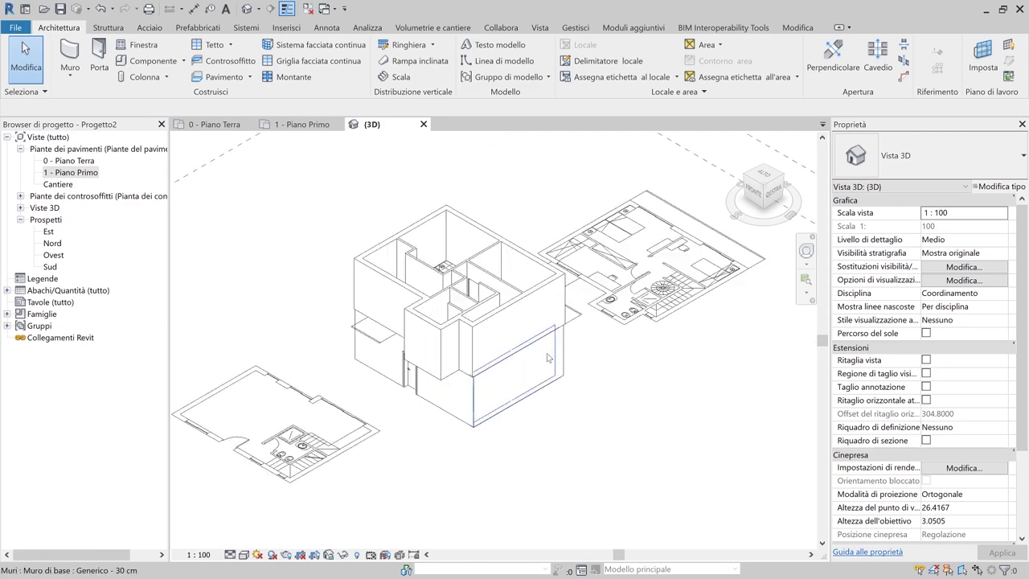
pyautogui.keyDown('shift'); pyautogui.moveTo(492, 423); pyautogui.dragTo(509, 375, button='middle'); pyautogui.keyUp('shift')
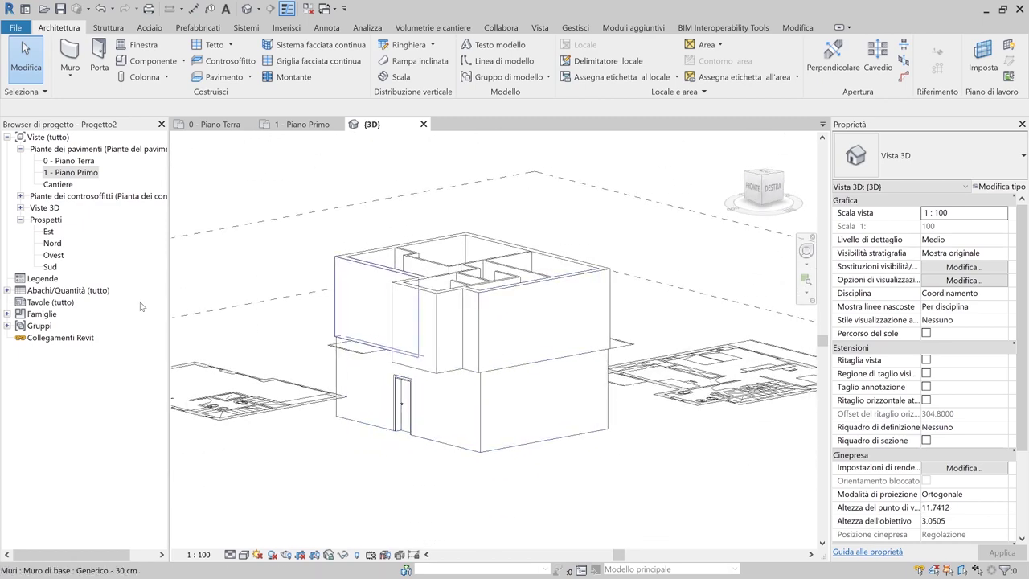
# Check the Sud elevation, then reorient and recentre the house in 3D
pyautogui.click(50, 267)
pyautogui.doubleClick(50, 267)
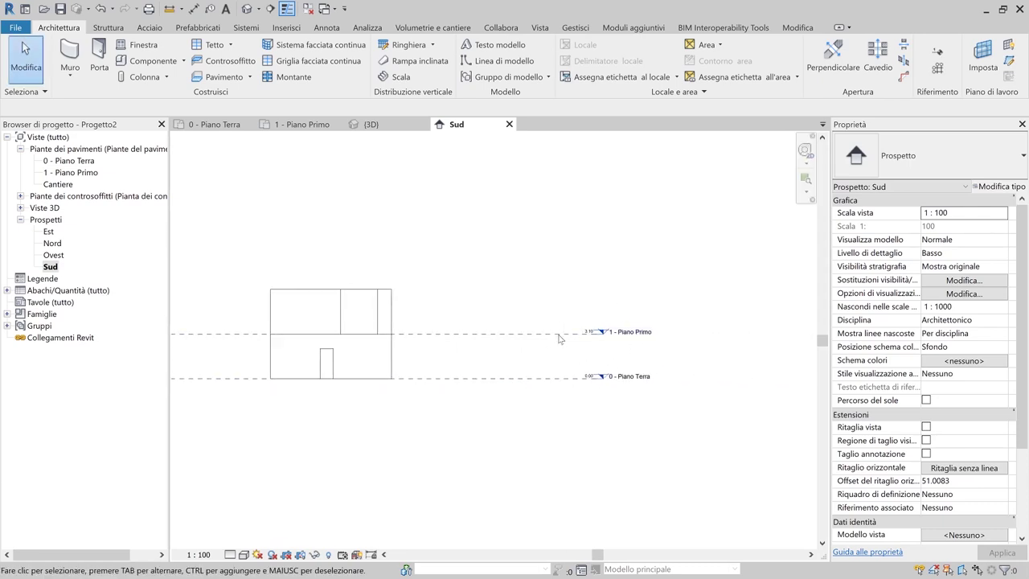
pyautogui.click(371, 124)
pyautogui.keyDown('shift'); pyautogui.moveTo(398, 342); pyautogui.dragTo(663, 375, button='middle'); pyautogui.keyUp('shift')
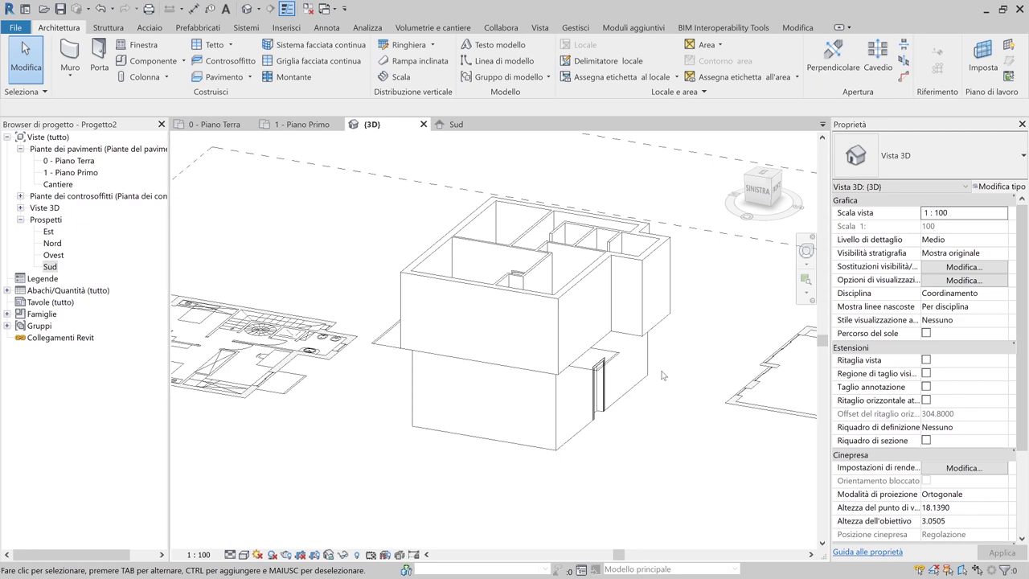
pyautogui.moveTo(688, 355); pyautogui.dragTo(498, 281, button='middle')
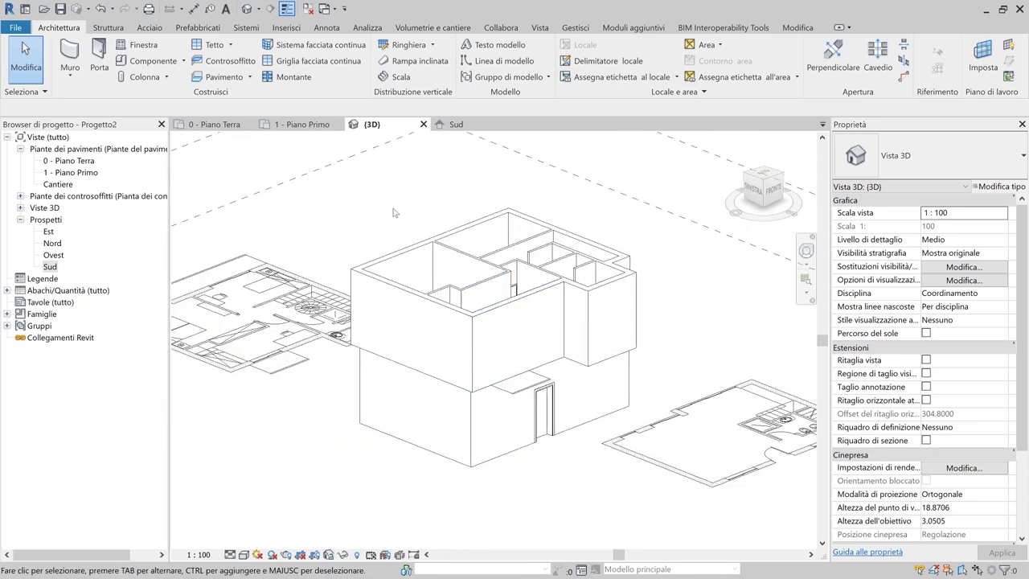
# Save the project into the Revit folder as 'Parte 1 - Muri', bringing up the save options
pyautogui.click(61, 9)
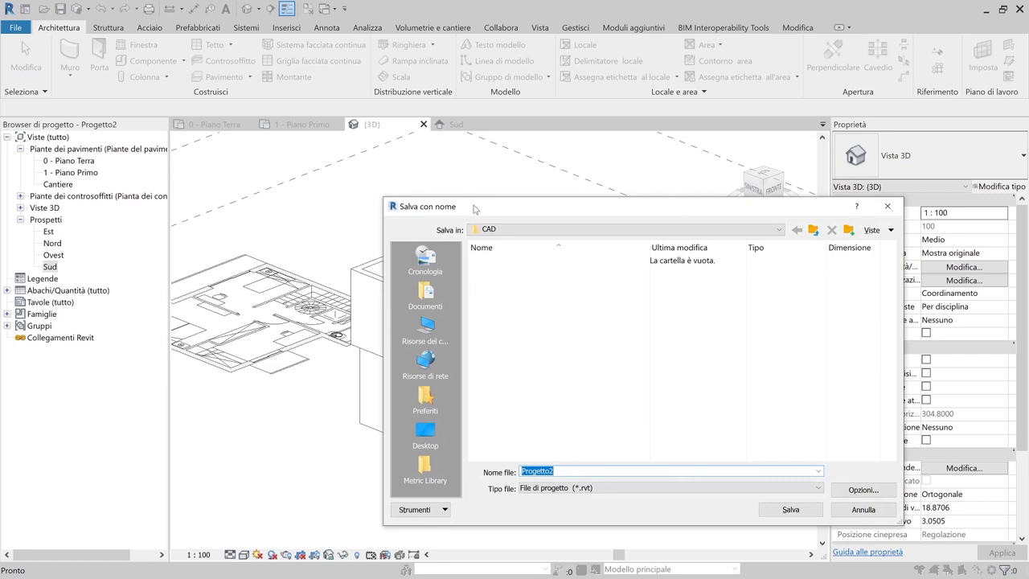
pyautogui.moveTo(474, 209); pyautogui.dragTo(345, 179)
pyautogui.click(398, 200)
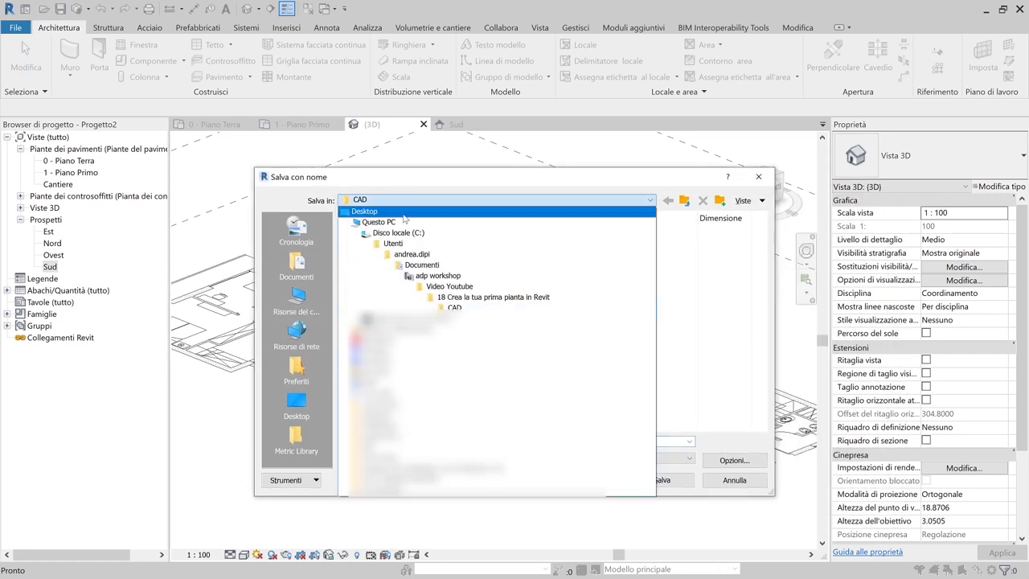
pyautogui.click(442, 297)
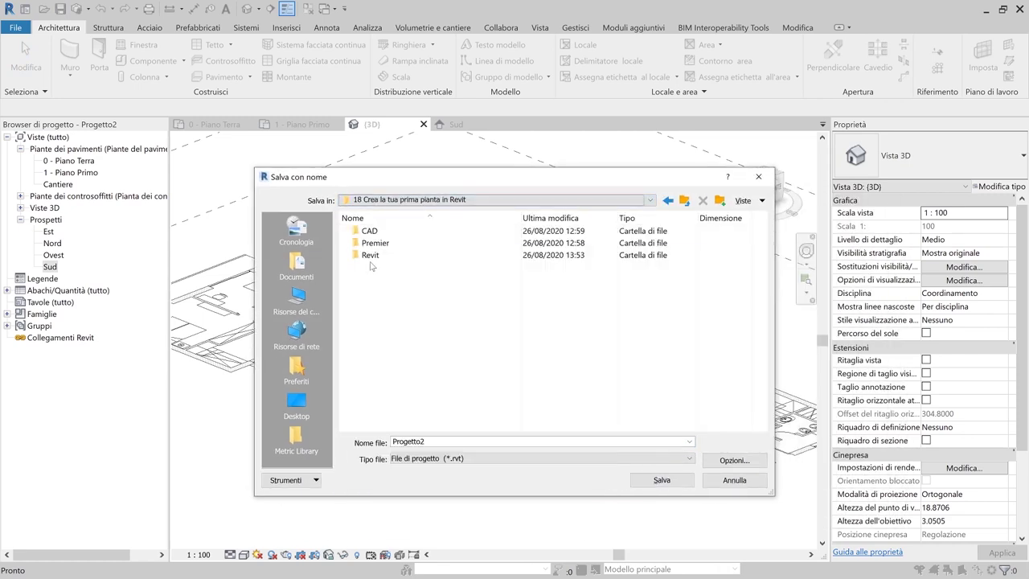
pyautogui.doubleClick(374, 254)
pyautogui.doubleClick(408, 442)
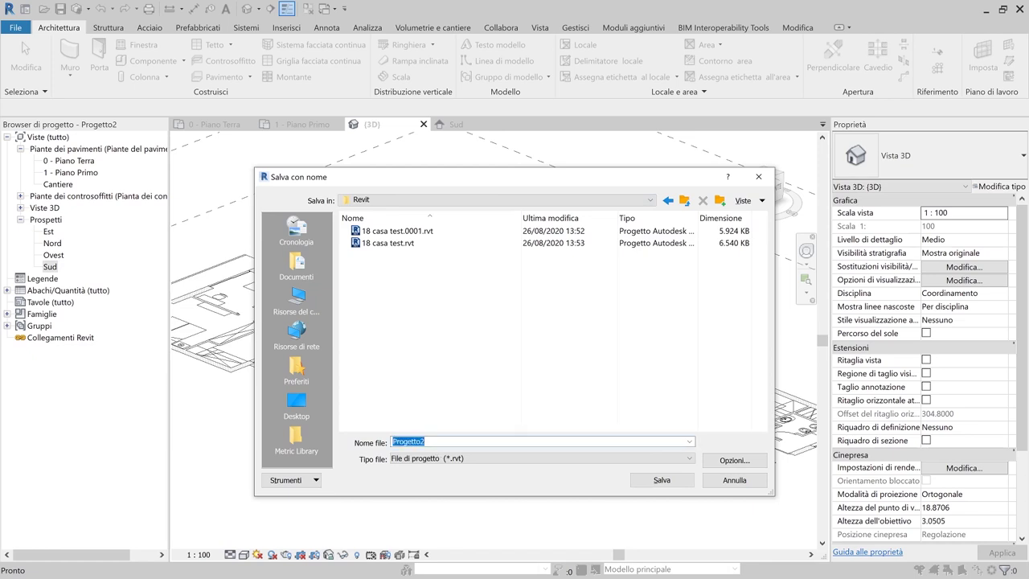
pyautogui.write('Parte 1 - Muri')
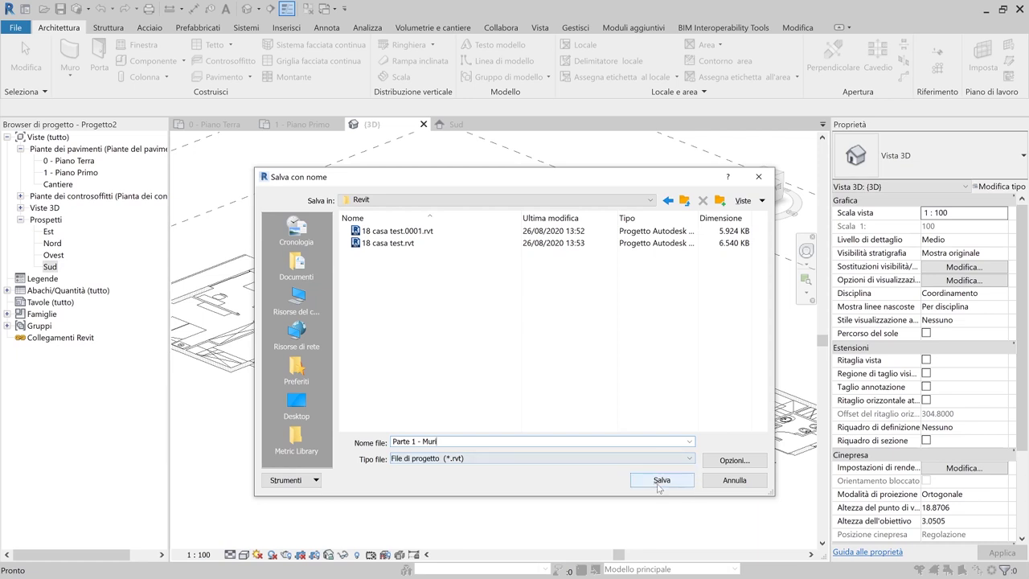
pyautogui.click(734, 463)
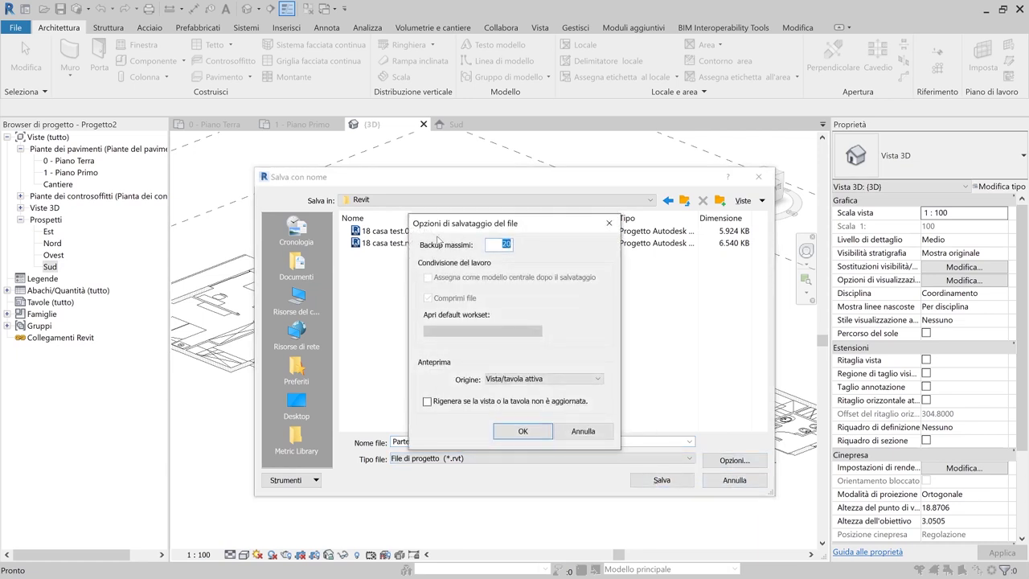
# Set the maximum number of backups to 1 in the file save options
pyautogui.moveTo(471, 229); pyautogui.dragTo(568, 231)
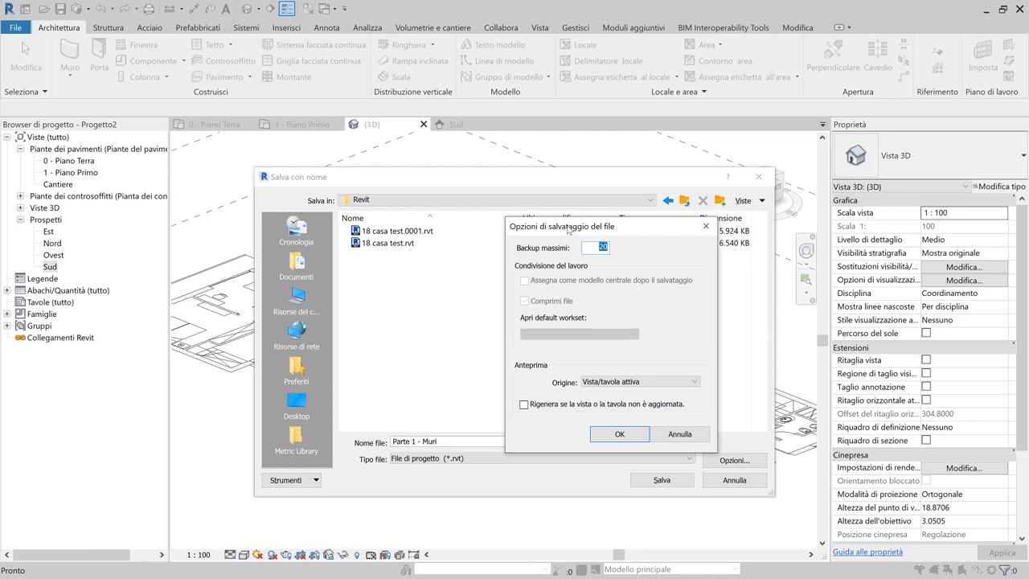
pyautogui.moveTo(552, 237)
pyautogui.mouseDown()
pyautogui.moveTo(531, 237)
pyautogui.moveTo(564, 228)
pyautogui.mouseUp()
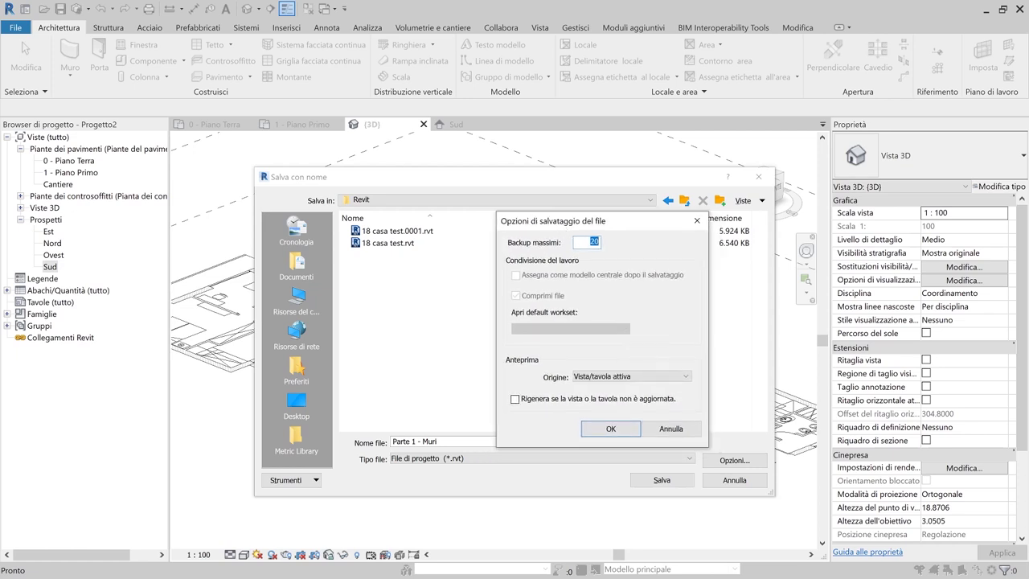
pyautogui.click(598, 241)
pyautogui.doubleClick(594, 241)
pyautogui.moveTo(616, 230); pyautogui.dragTo(595, 263)
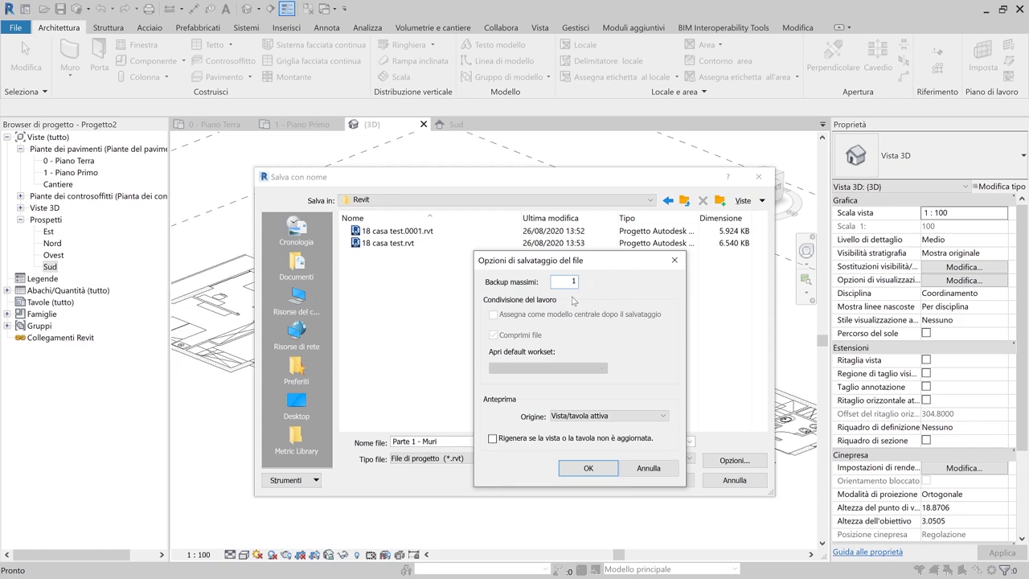
pyautogui.write('0')
pyautogui.click(588, 468)
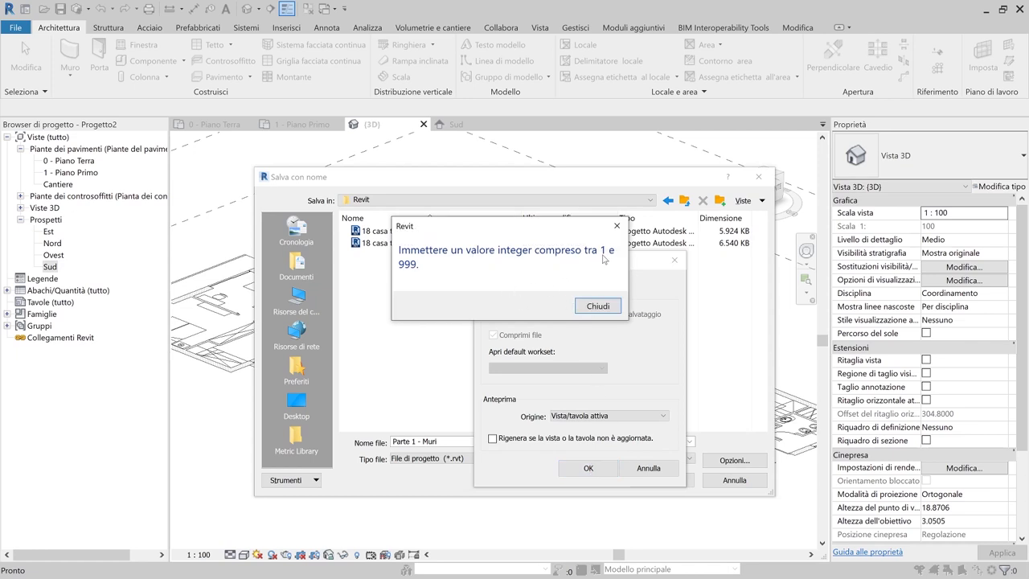
pyautogui.click(595, 306)
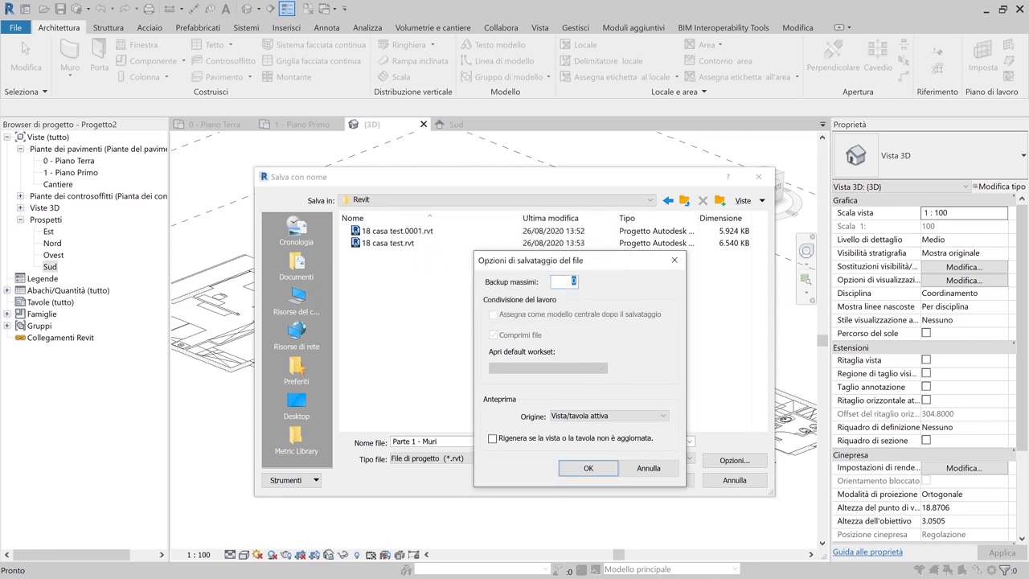
# Save the project as 'Parte 1 - Muri' and show the 0 - Piano Terra plan
pyautogui.click(588, 469)
pyautogui.click(660, 480)
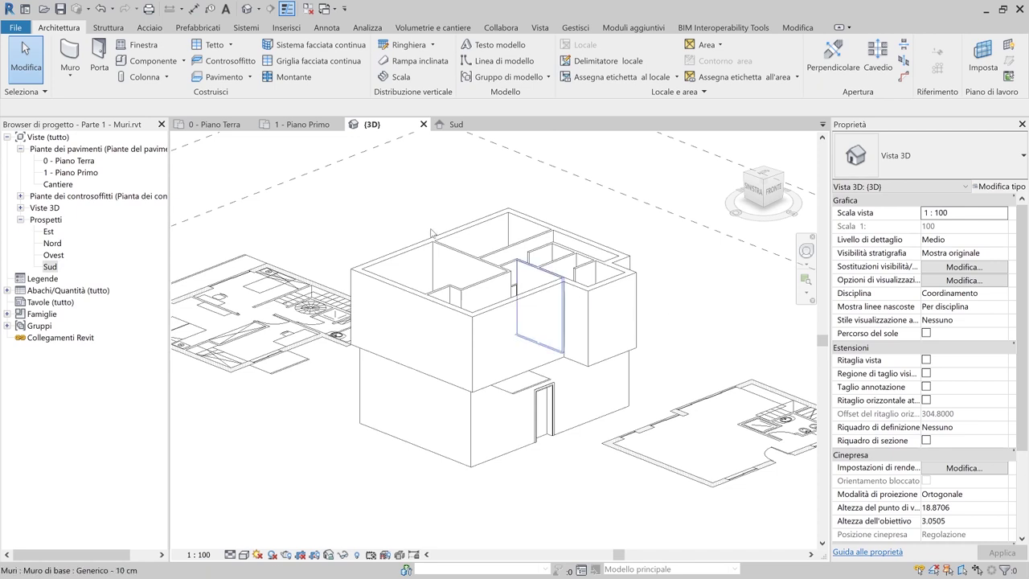
pyautogui.click(233, 125)
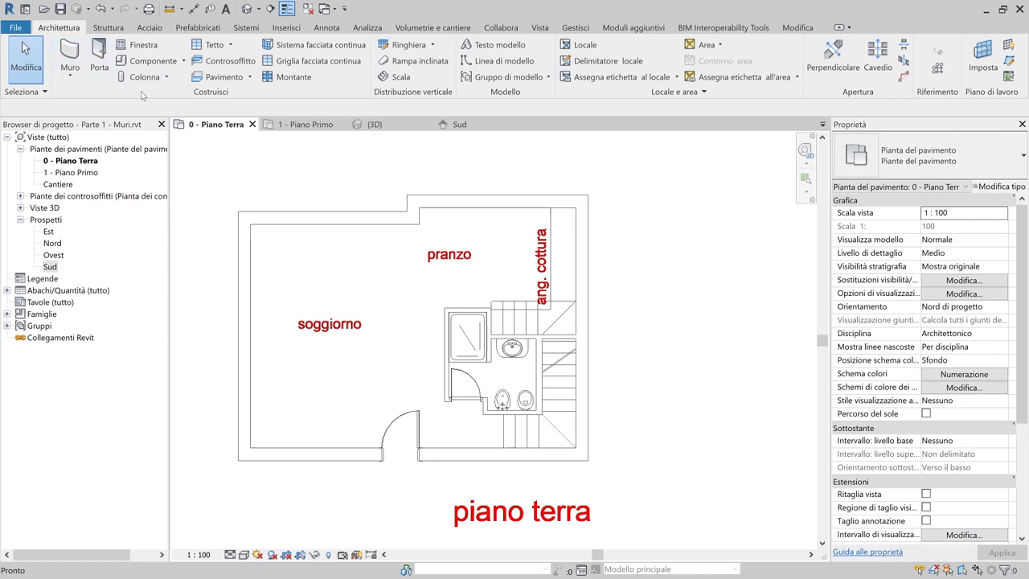
# Create a Latero Cementizio - 30 cm floor bounded by the whole exterior wall chain
pyautogui.click(223, 77)
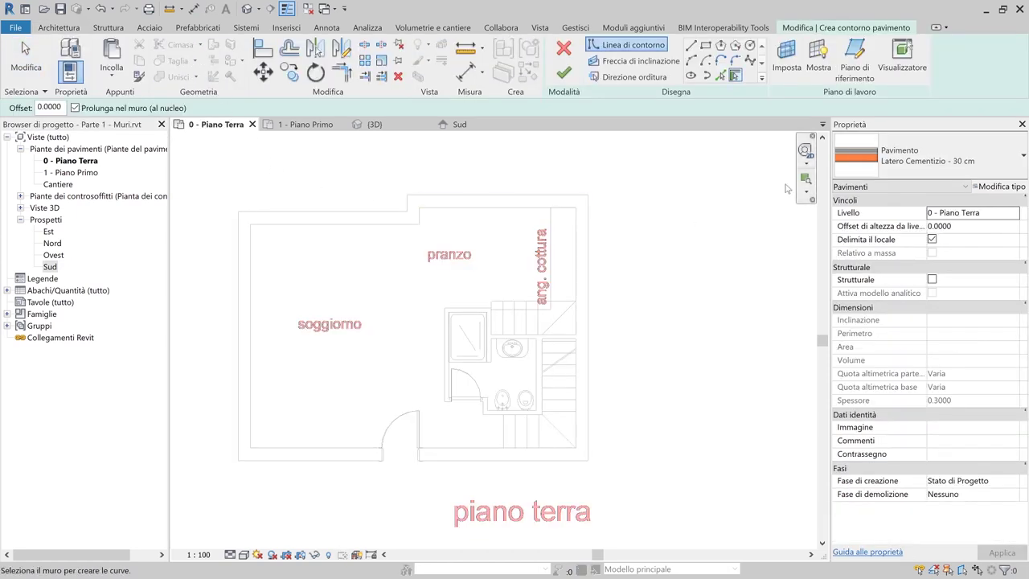
pyautogui.click(929, 155)
pyautogui.moveTo(829, 257)
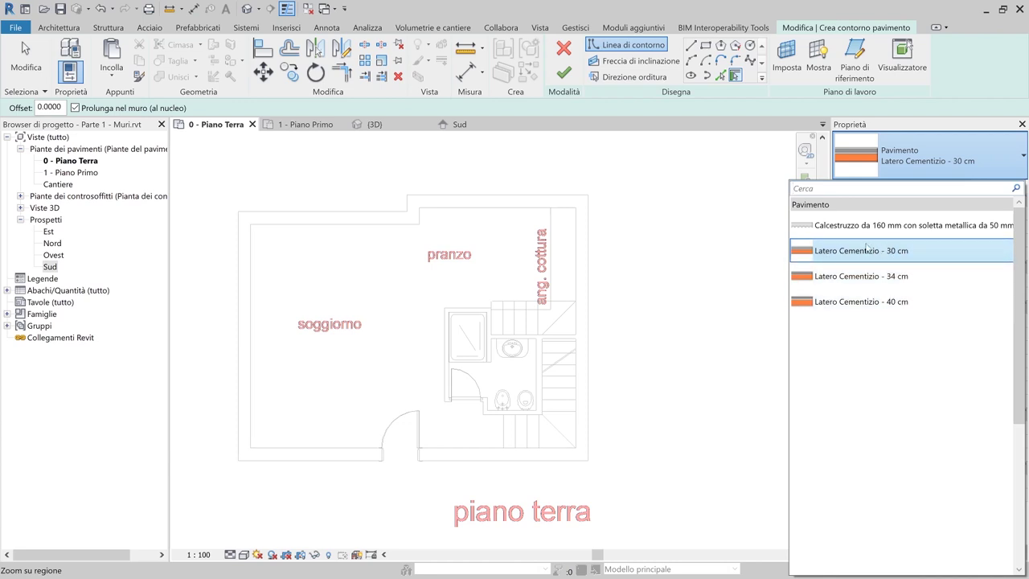
pyautogui.moveTo(862, 254)
pyautogui.click(875, 254)
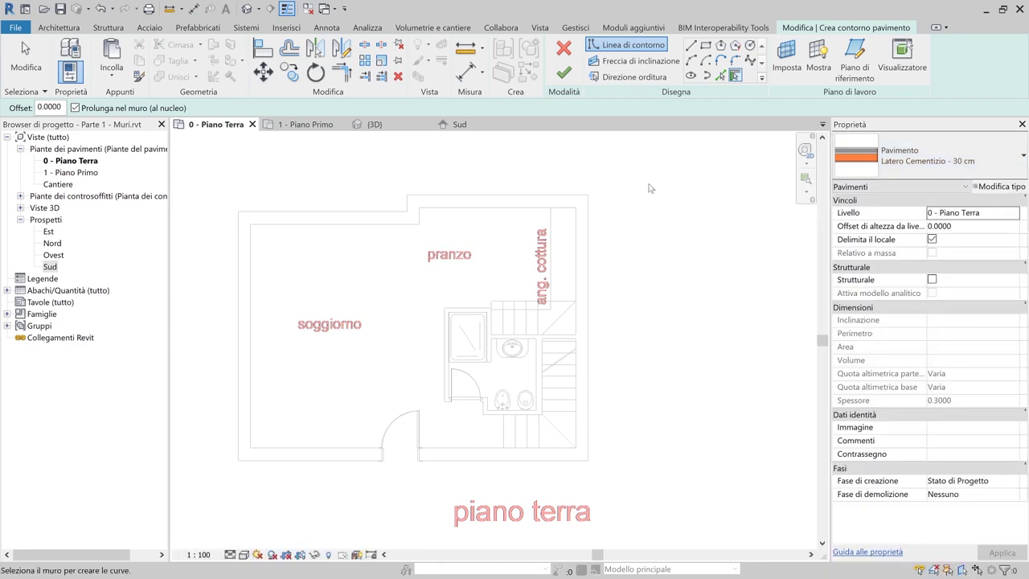
pyautogui.moveTo(611, 237); pyautogui.dragTo(685, 239, button='middle')
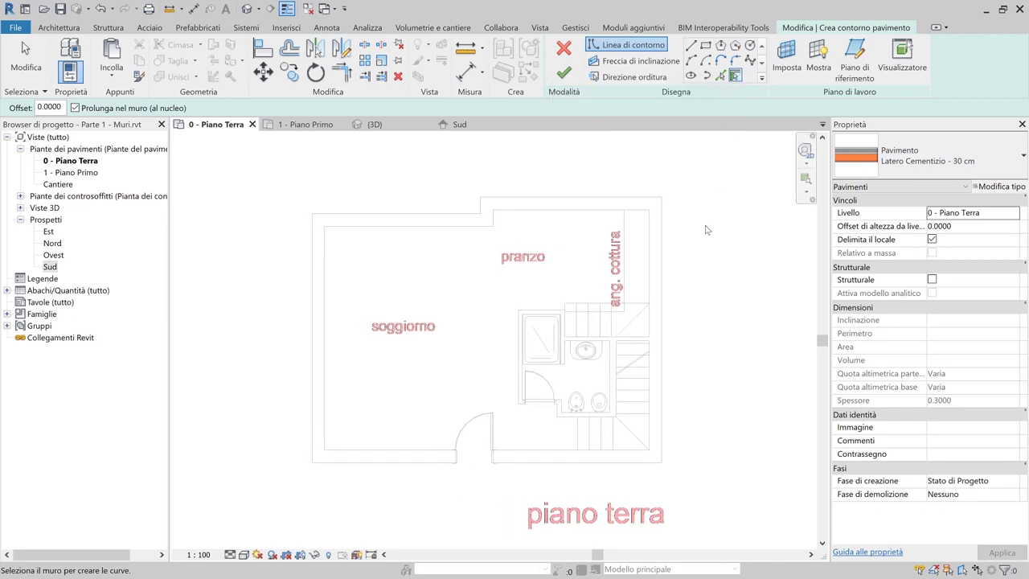
pyautogui.press('Tab')
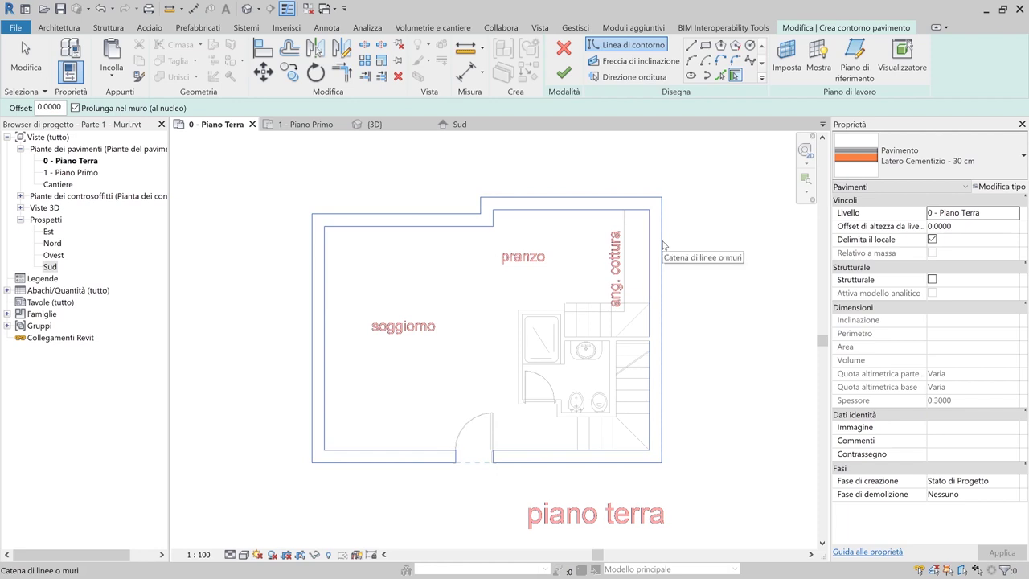
pyautogui.click(663, 246)
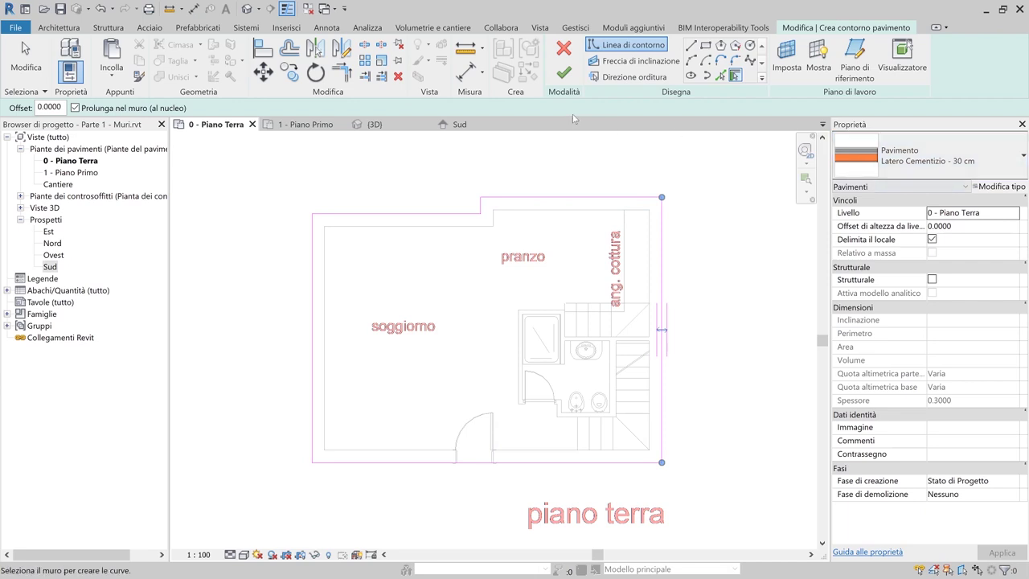
pyautogui.click(563, 73)
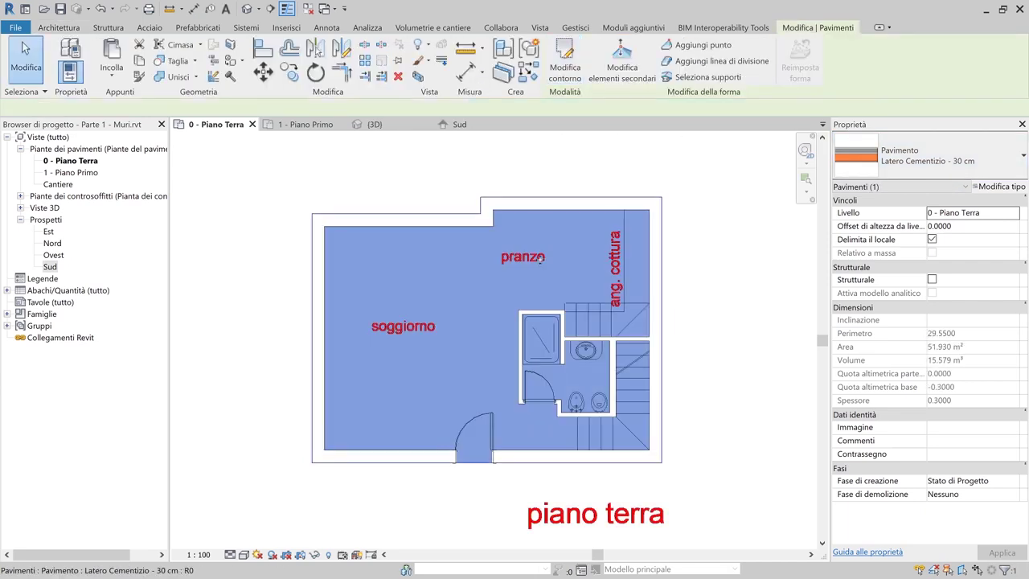
pyautogui.click(270, 8)
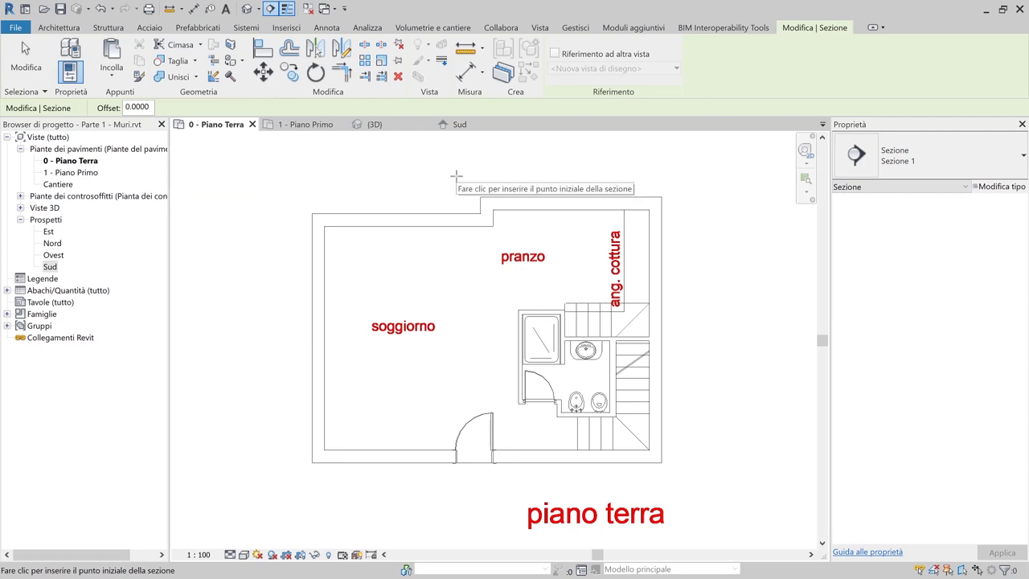
# Draw a north–south section line across the house and open its view
pyautogui.click(481, 172)
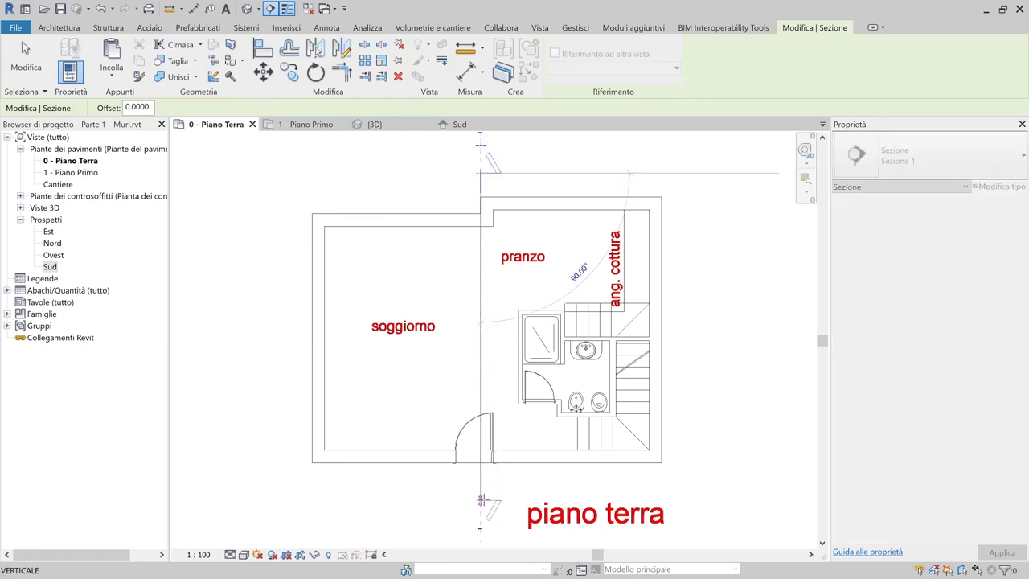
pyautogui.click(481, 501)
pyautogui.moveTo(451, 289); pyautogui.dragTo(438, 290)
pyautogui.rightClick(440, 280)
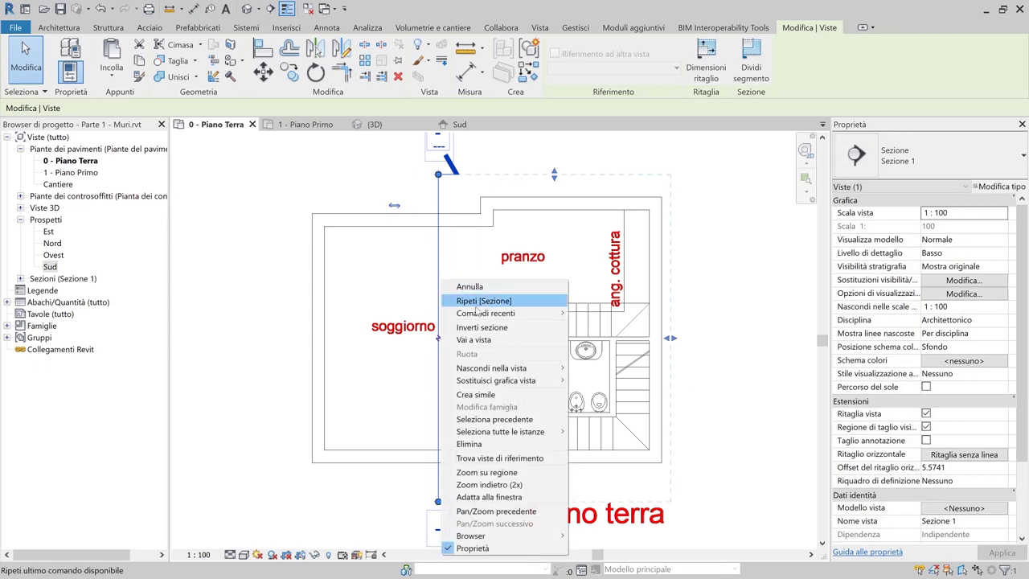
pyautogui.click(476, 339)
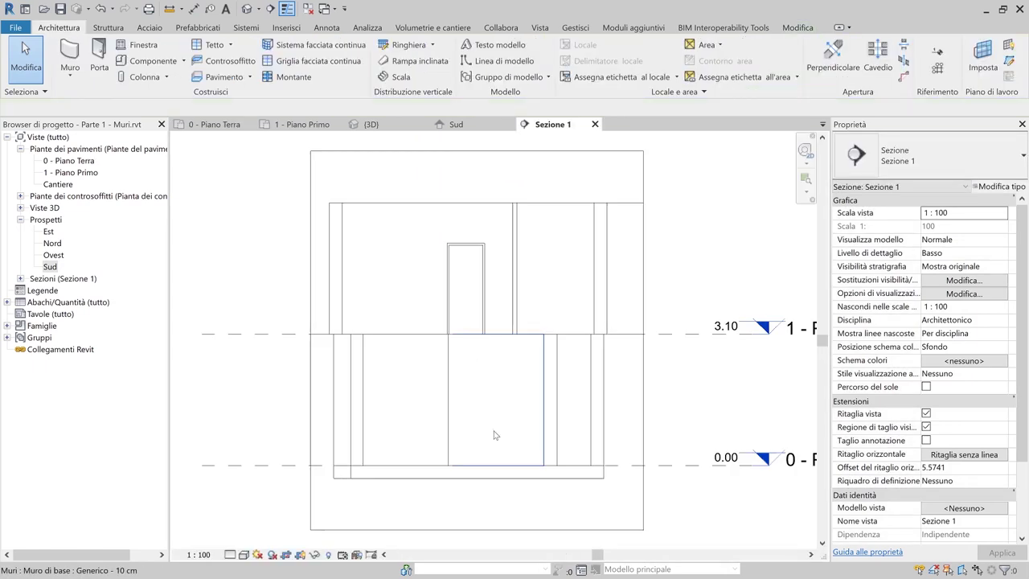
# Show the section at Medio detail level with true line weights
pyautogui.scroll(2, 450, 434)
pyautogui.moveTo(456, 423); pyautogui.dragTo(490, 427, button='middle')
pyautogui.click(244, 555)
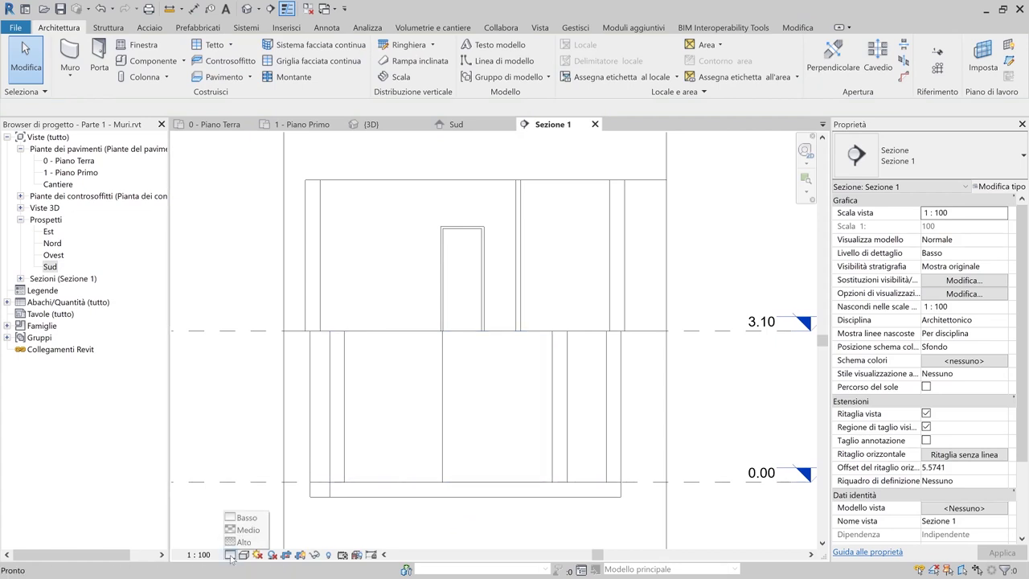
pyautogui.click(245, 527)
pyautogui.scroll(3, 558, 515)
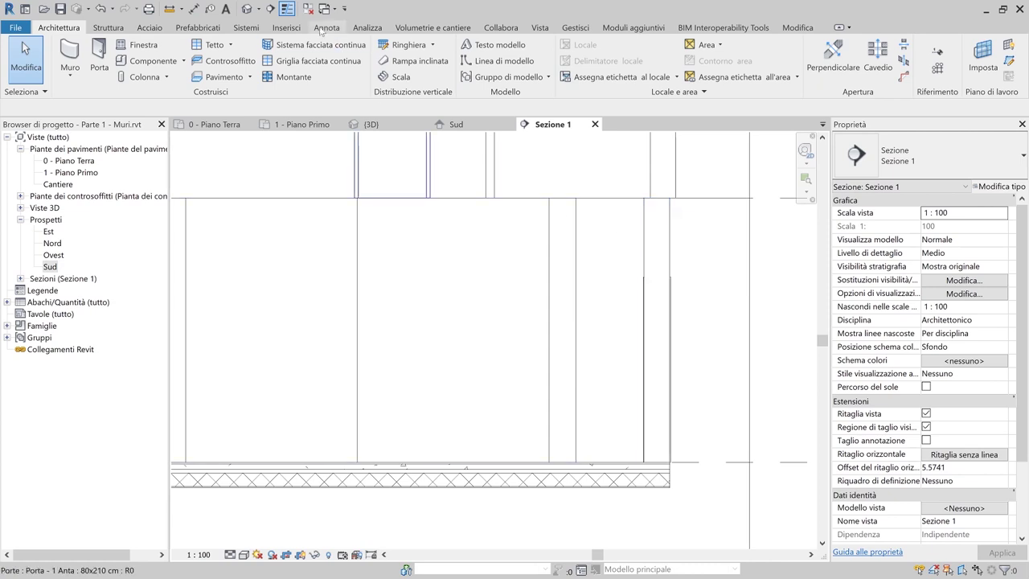
pyautogui.press('t')
pyautogui.press('l')
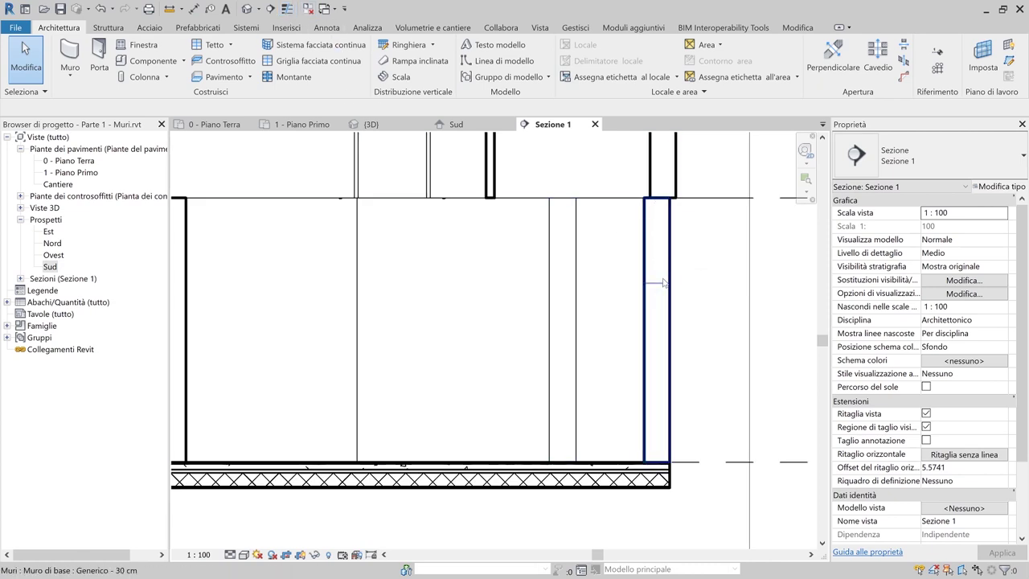
# Select the ground-floor slab in the section and open its type properties
pyautogui.moveTo(436, 480); pyautogui.dragTo(627, 434, button='middle')
pyautogui.click(627, 434)
pyautogui.moveTo(689, 453); pyautogui.dragTo(421, 453, button='middle')
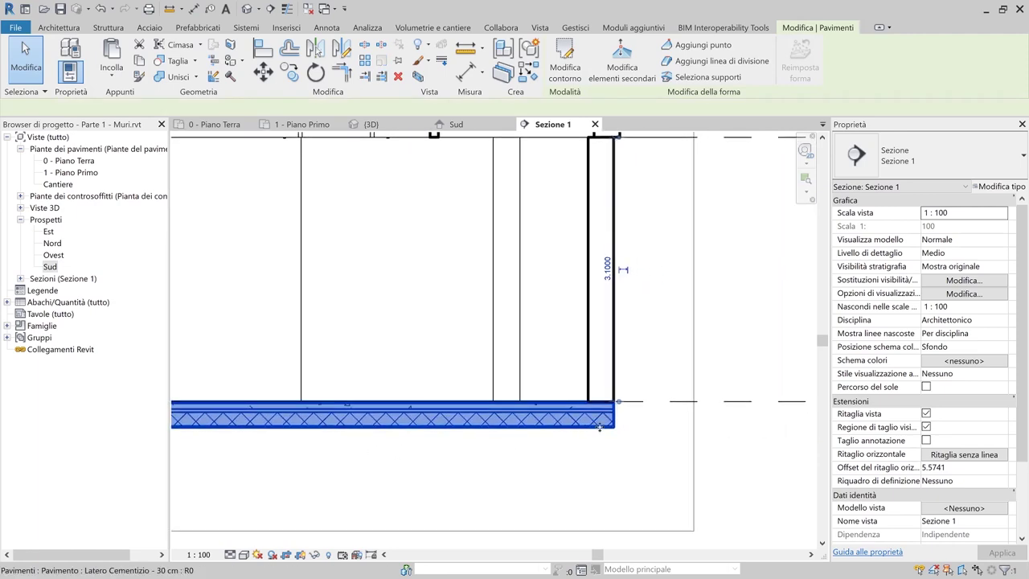
pyautogui.scroll(2, 572, 439)
pyautogui.press('Escape')
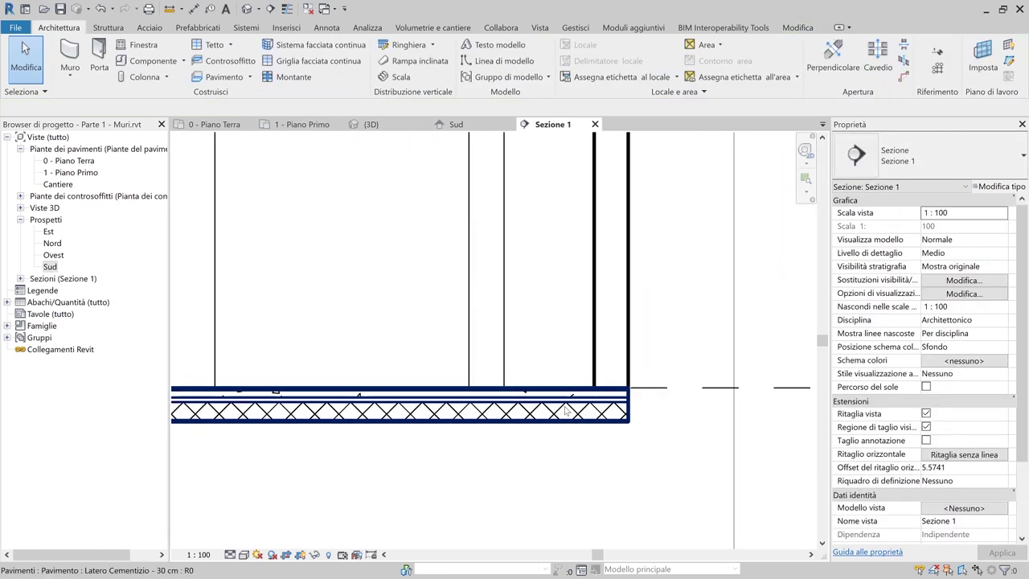
pyautogui.click(616, 394)
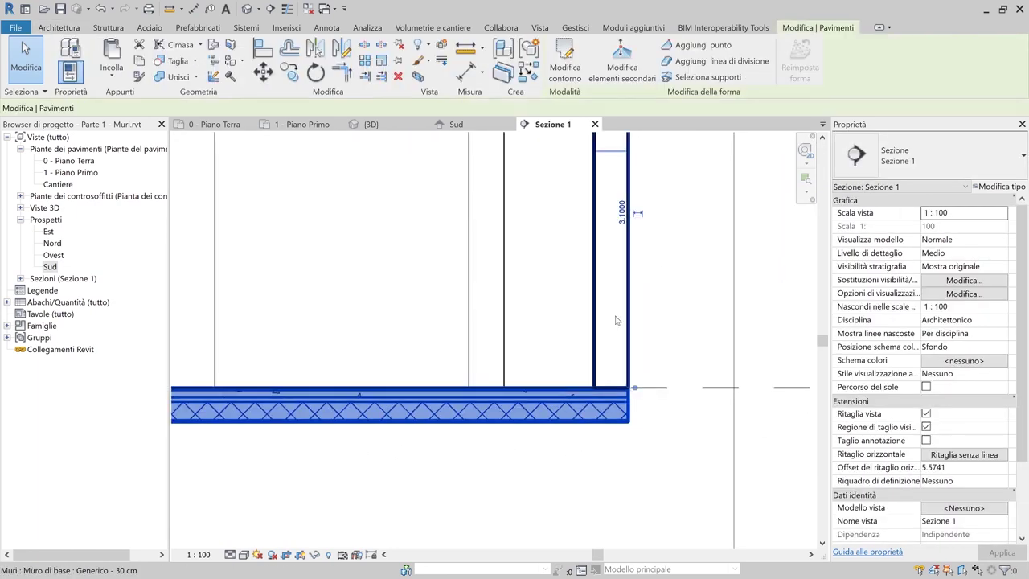
pyautogui.click(1001, 186)
# Duplicate the floor type as 'Generico - 30 cm'
pyautogui.click(852, 143)
pyautogui.write('P')
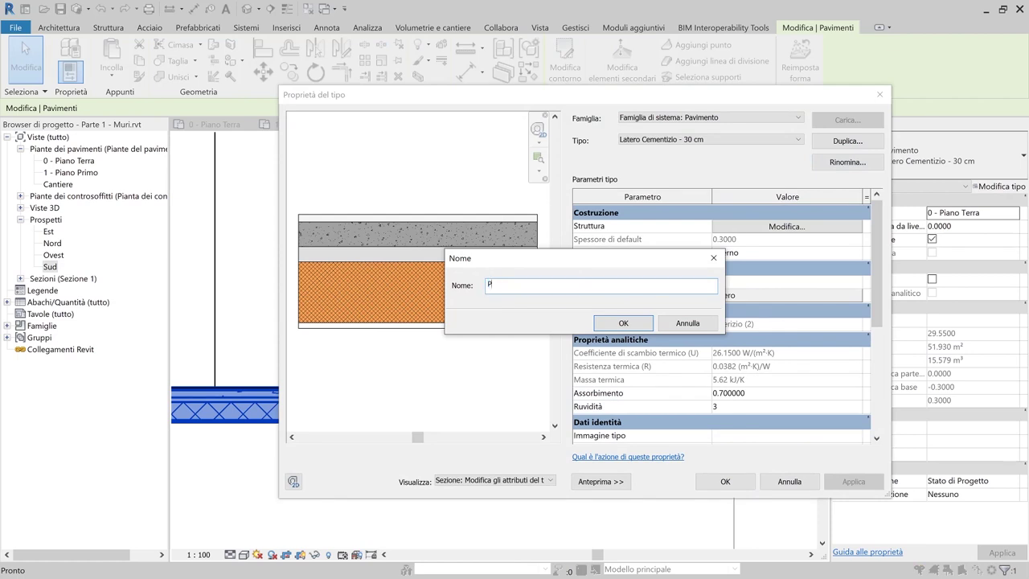
pyautogui.press('BackSpace')
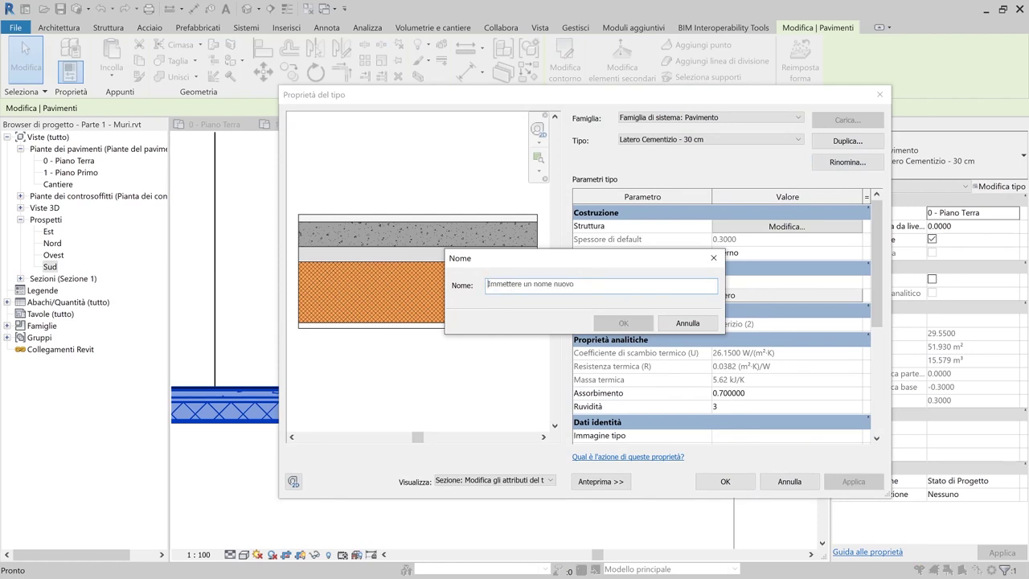
pyautogui.write('Generico - 30 cm')
pyautogui.press('Return')
# Delete all but one layer of the floor structure and set its thickness to 0.3
pyautogui.click(744, 226)
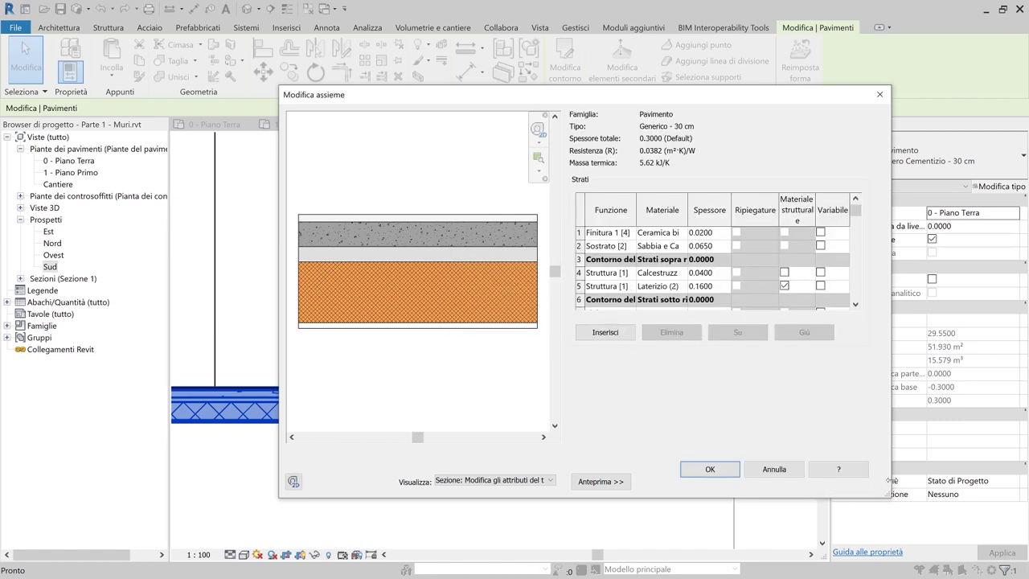
pyautogui.moveTo(889, 494); pyautogui.dragTo(950, 523)
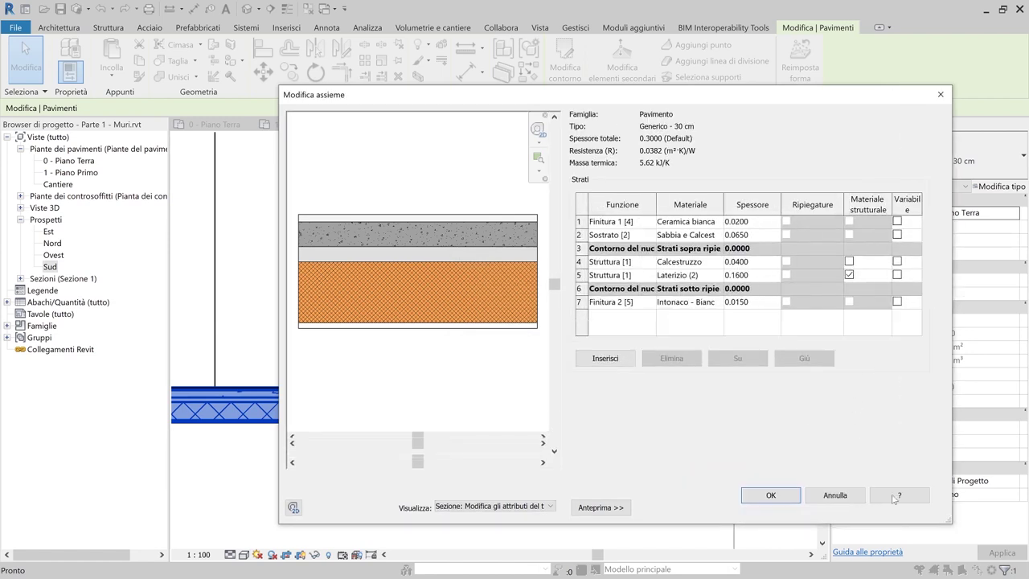
pyautogui.click(580, 221)
pyautogui.click(667, 362)
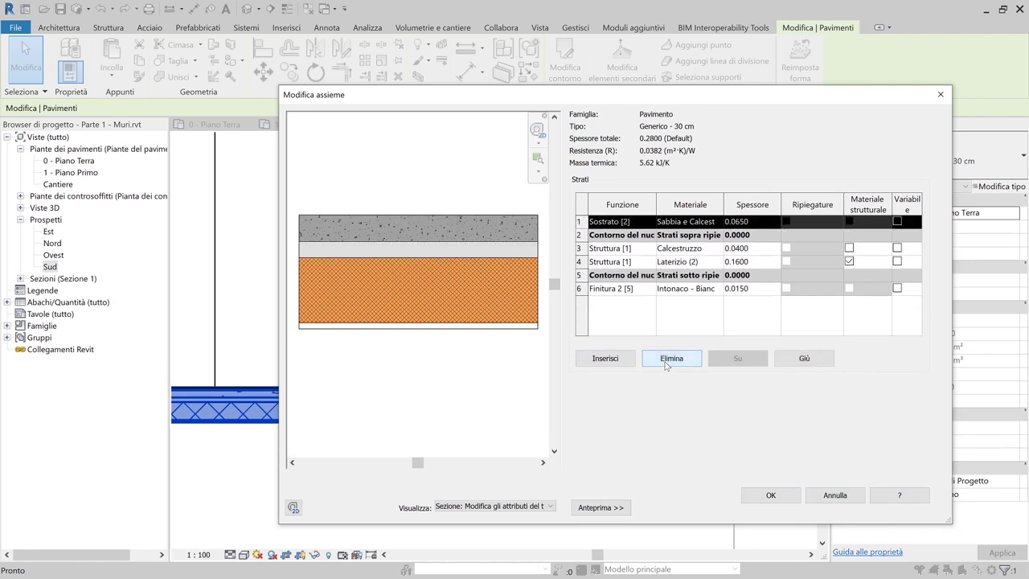
pyautogui.click(666, 362)
pyautogui.click(579, 235)
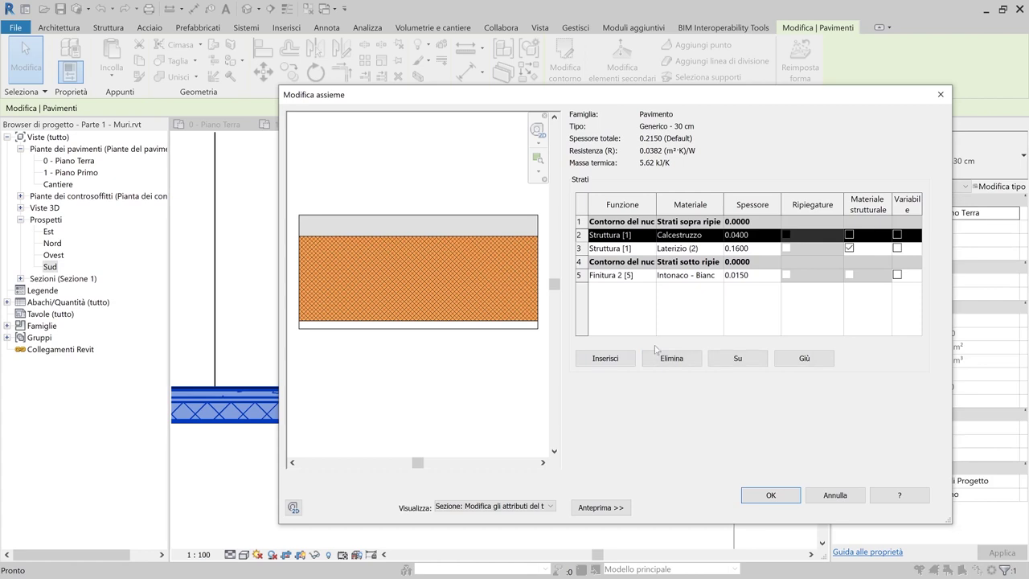
pyautogui.click(671, 358)
pyautogui.click(582, 262)
pyautogui.click(671, 358)
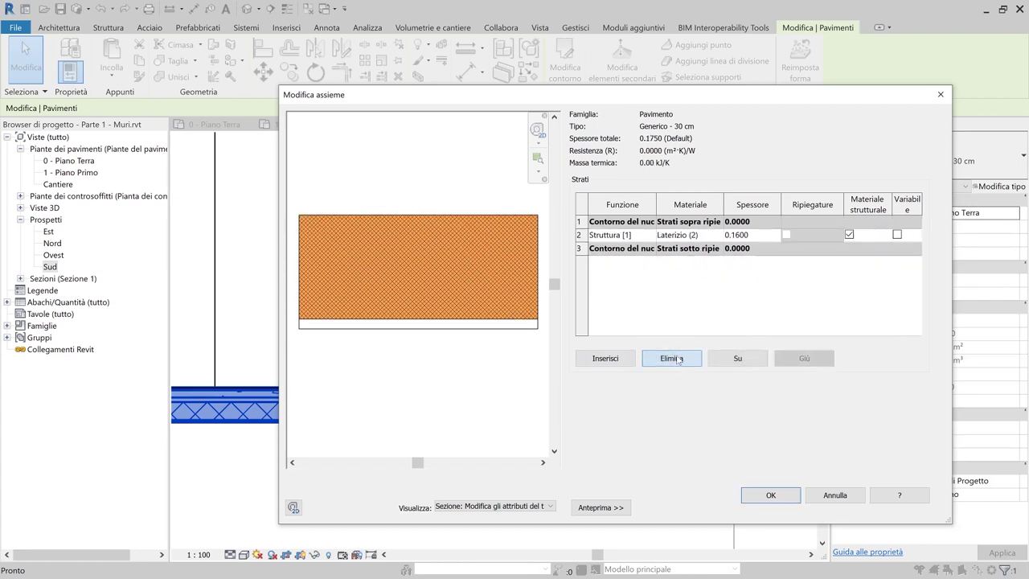
pyautogui.click(756, 234)
pyautogui.write('0.3')
pyautogui.press('Tab')
# Assign the Pavimento di default material to the layer and confirm the new type
pyautogui.click(692, 235)
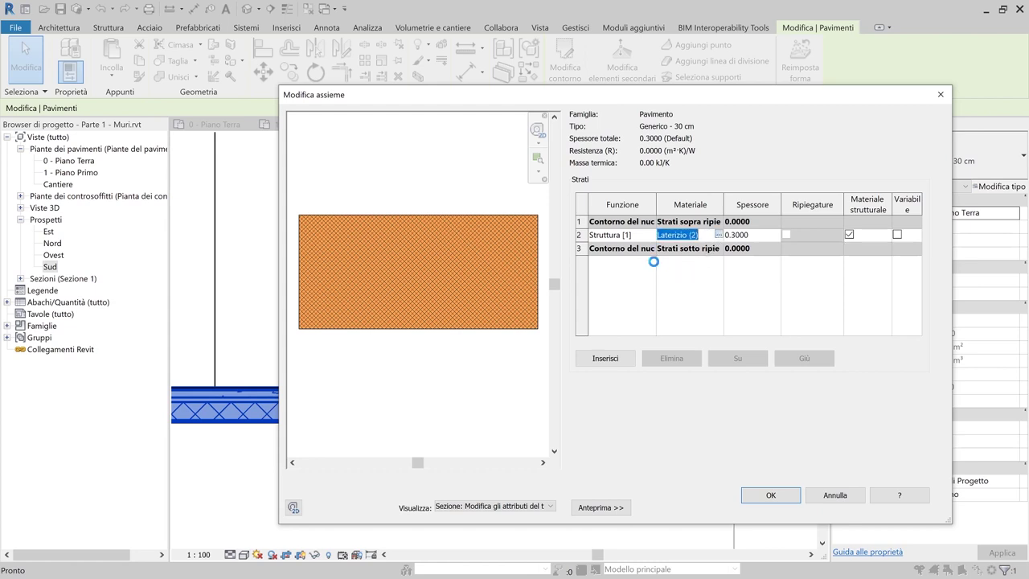
pyautogui.click(719, 235)
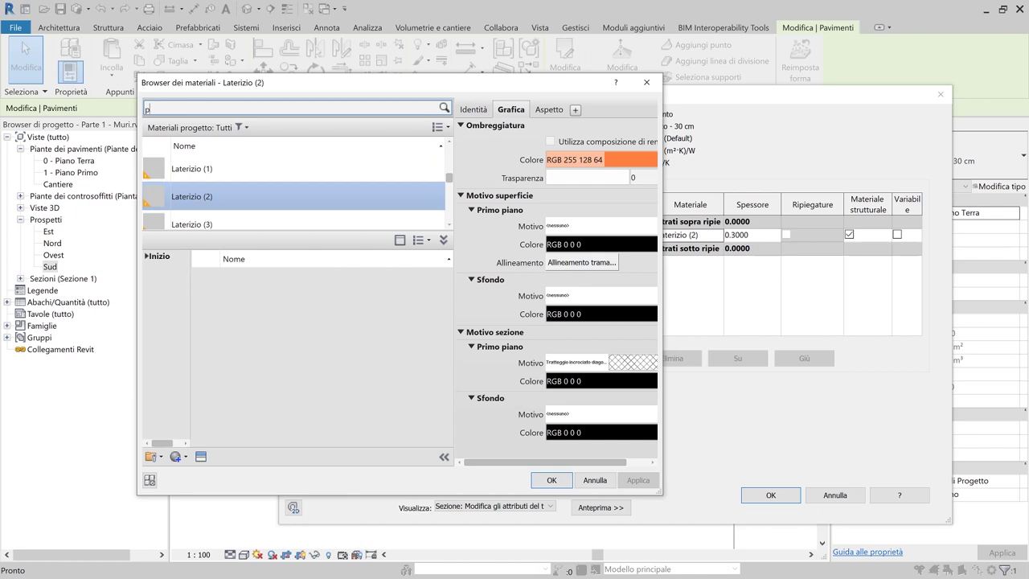
pyautogui.write('mento')
pyautogui.press('Return')
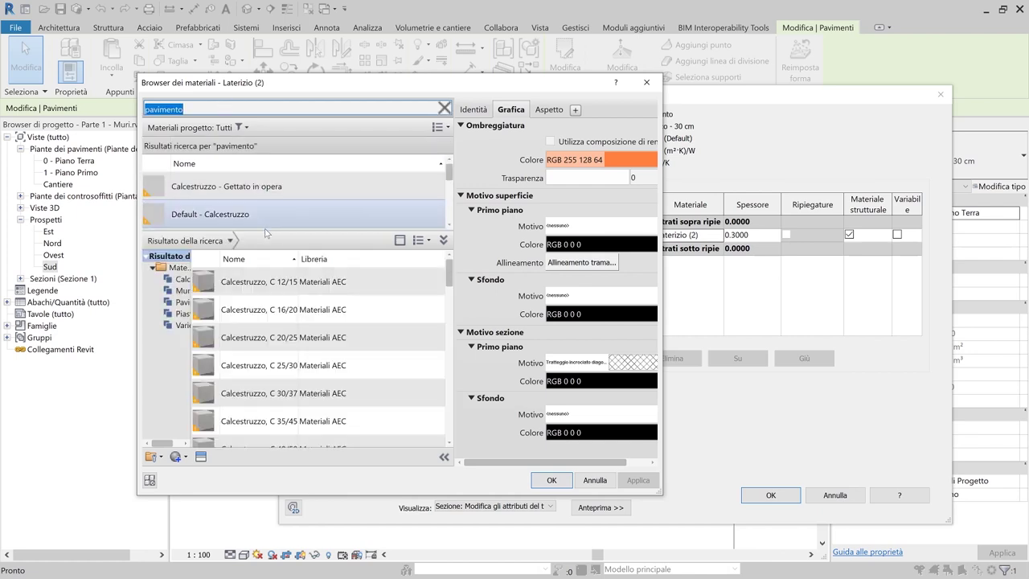
pyautogui.scroll(-1, 266, 230)
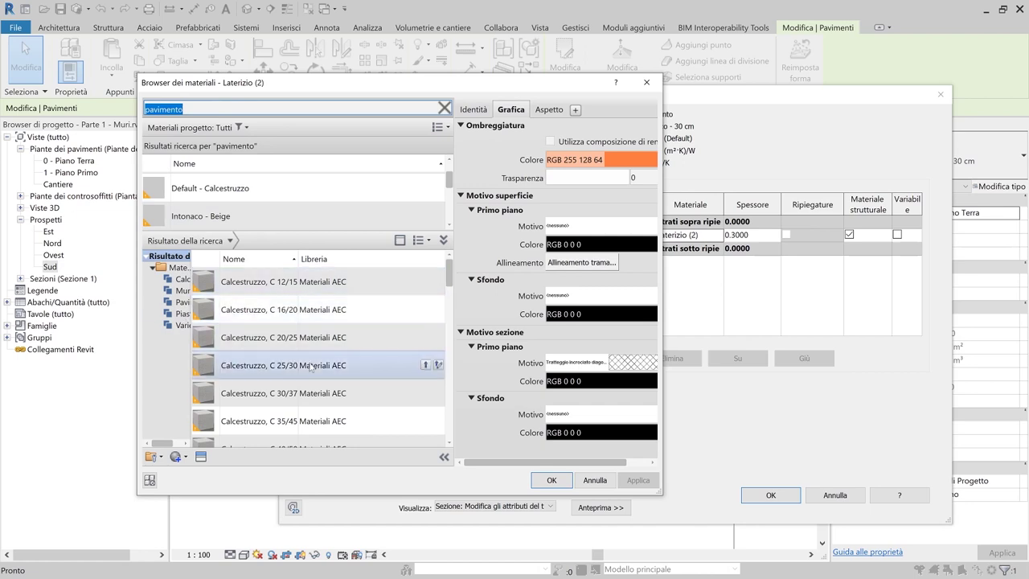
pyautogui.click(443, 239)
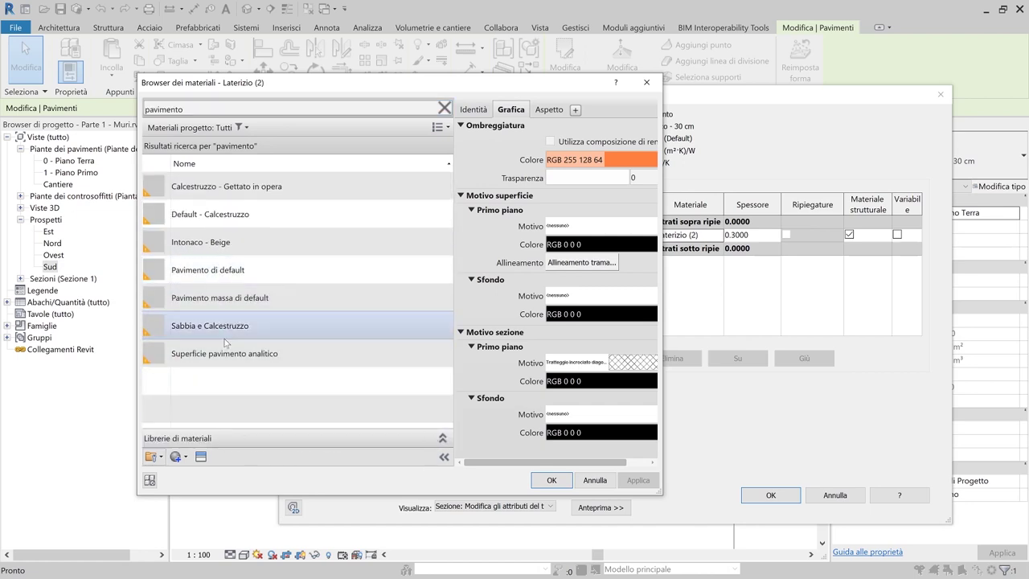
pyautogui.click(193, 274)
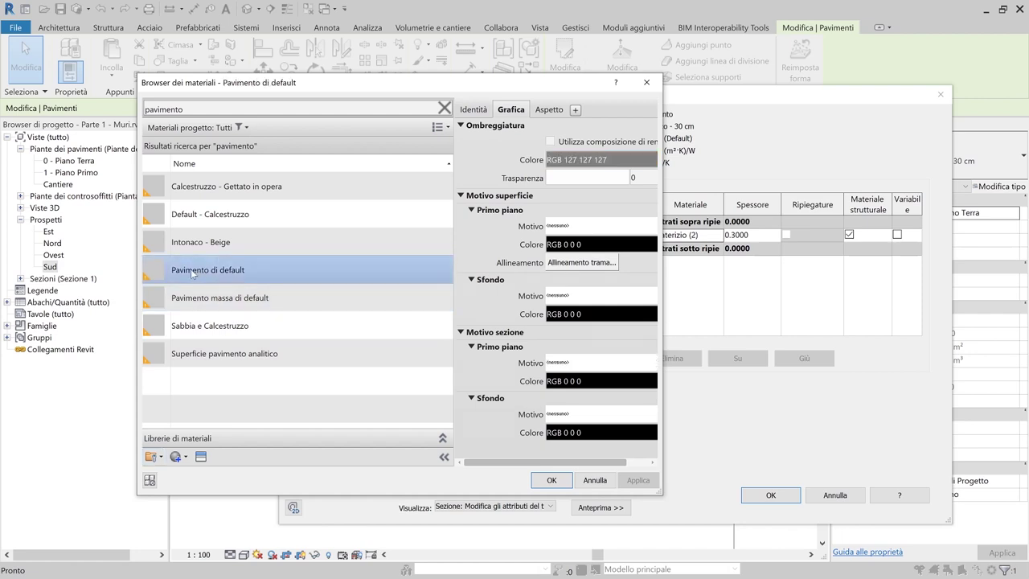
pyautogui.click(551, 480)
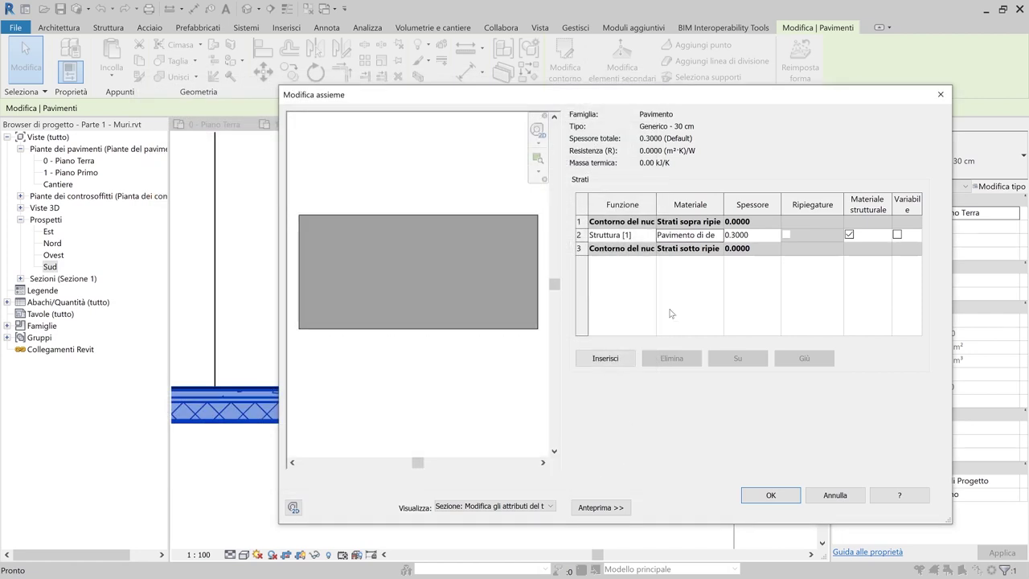
pyautogui.click(770, 496)
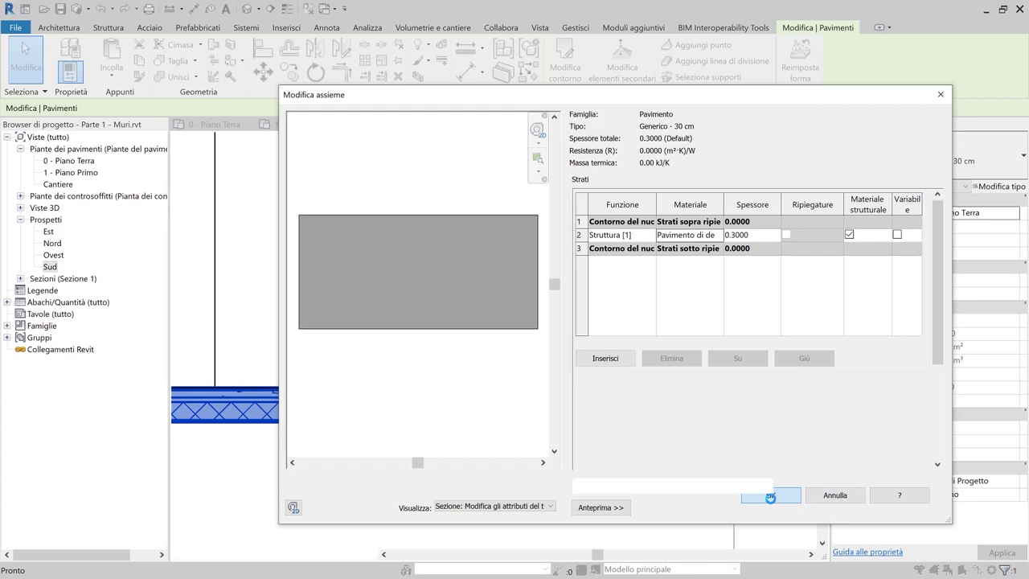
pyautogui.click(777, 500)
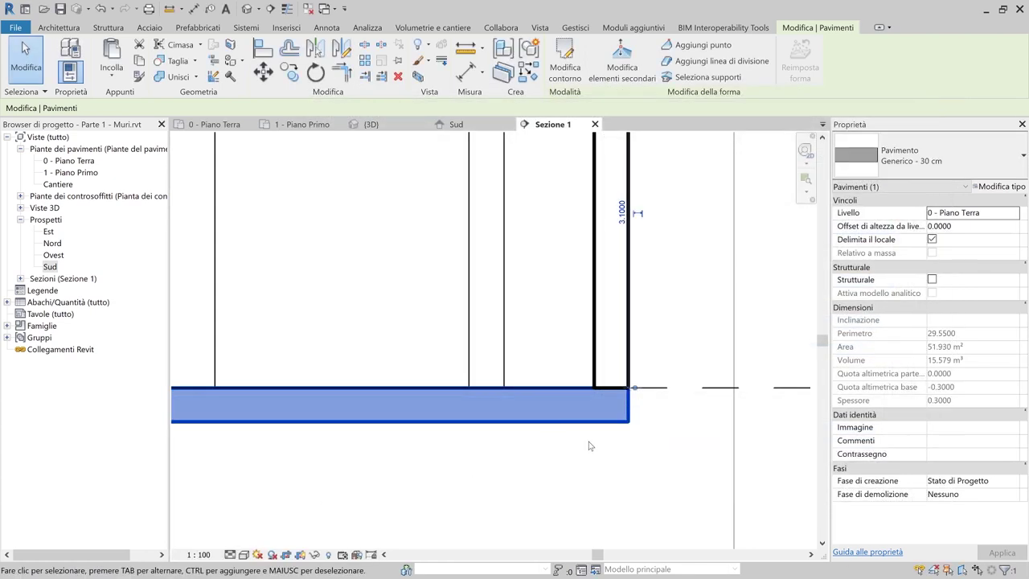
# Close the section and Sud elevation views and switch to the 1 - Piano Primo plan
pyautogui.click(597, 452)
pyautogui.scroll(-4, 597, 453)
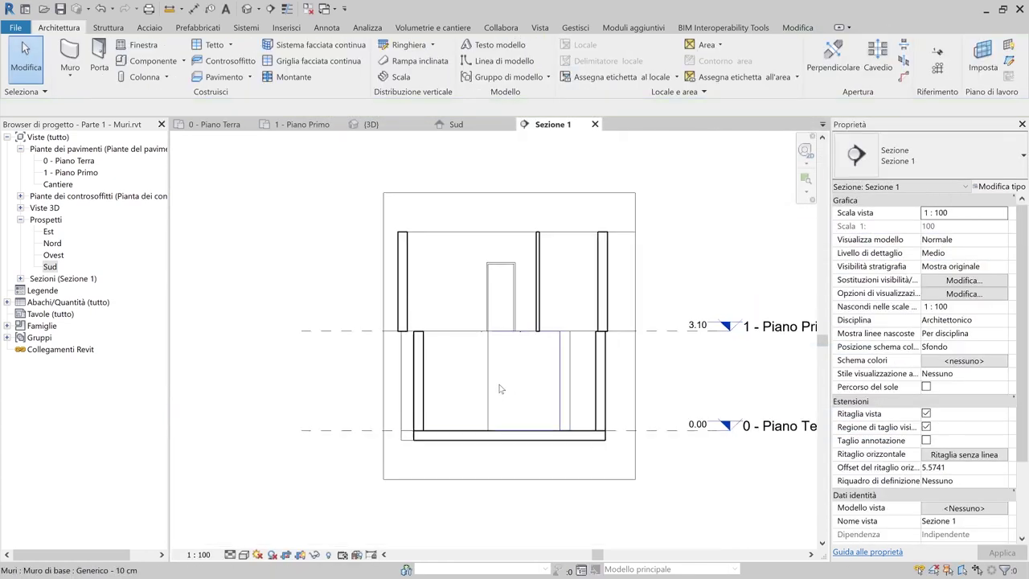
pyautogui.click(595, 124)
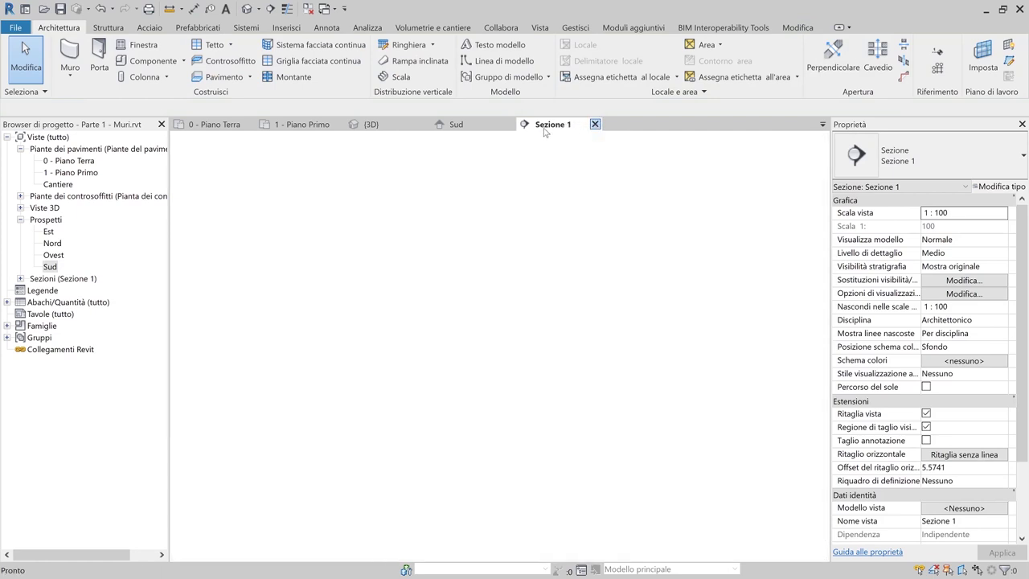
pyautogui.click(511, 124)
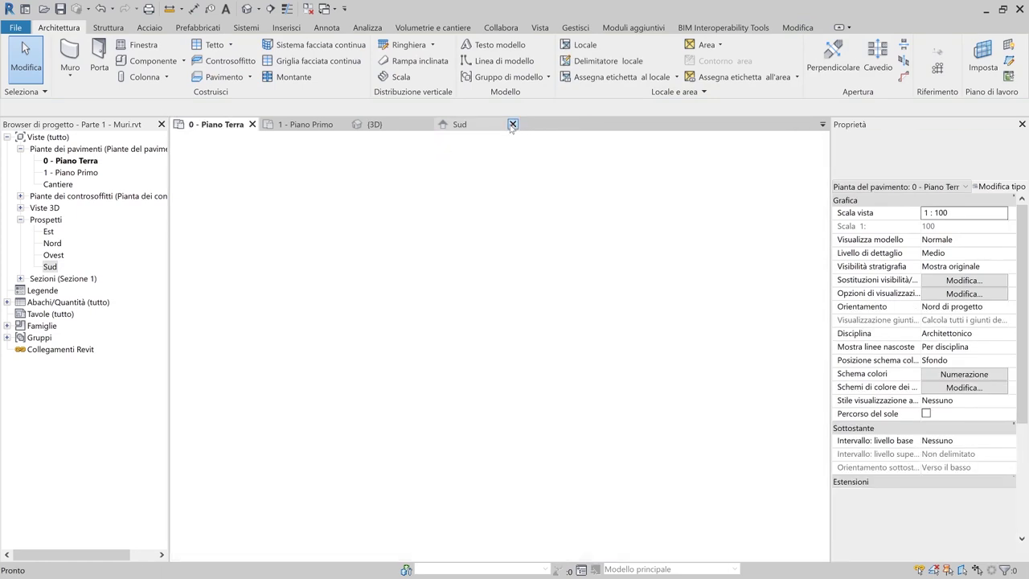
pyautogui.click(303, 125)
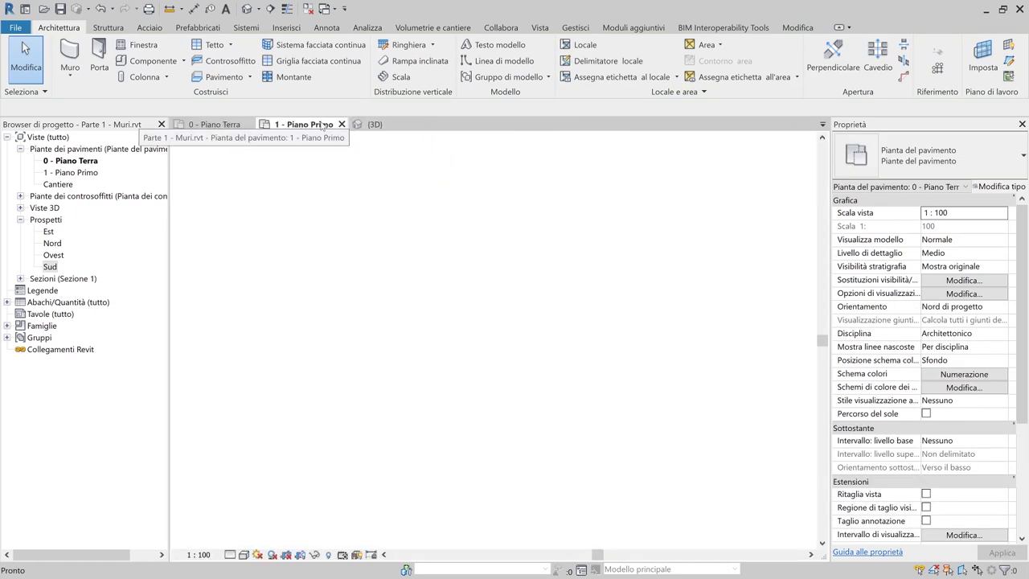
# Create a Generico - 30 cm floor along the exterior walls, attaching the walls below
pyautogui.click(219, 76)
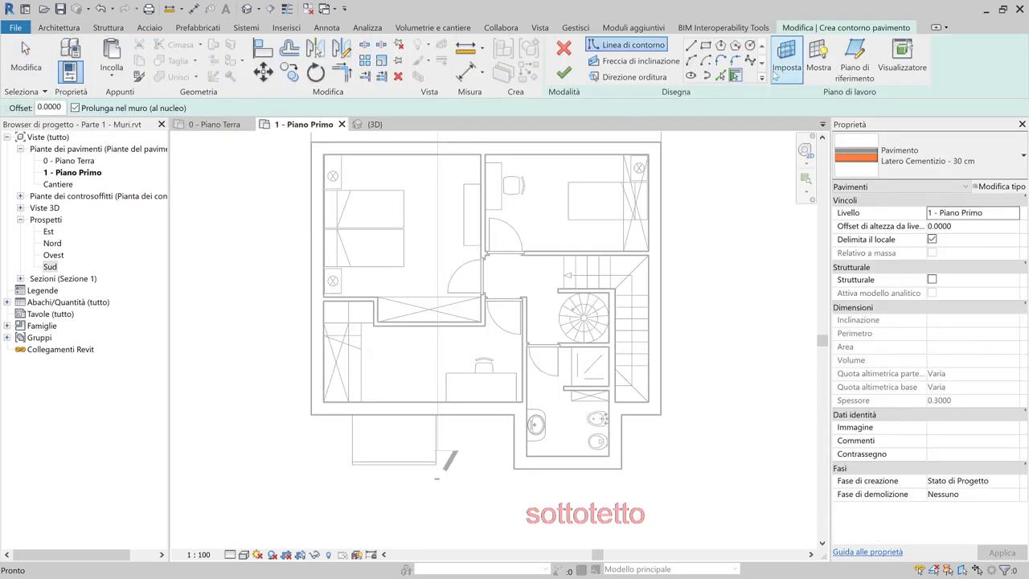
pyautogui.click(872, 164)
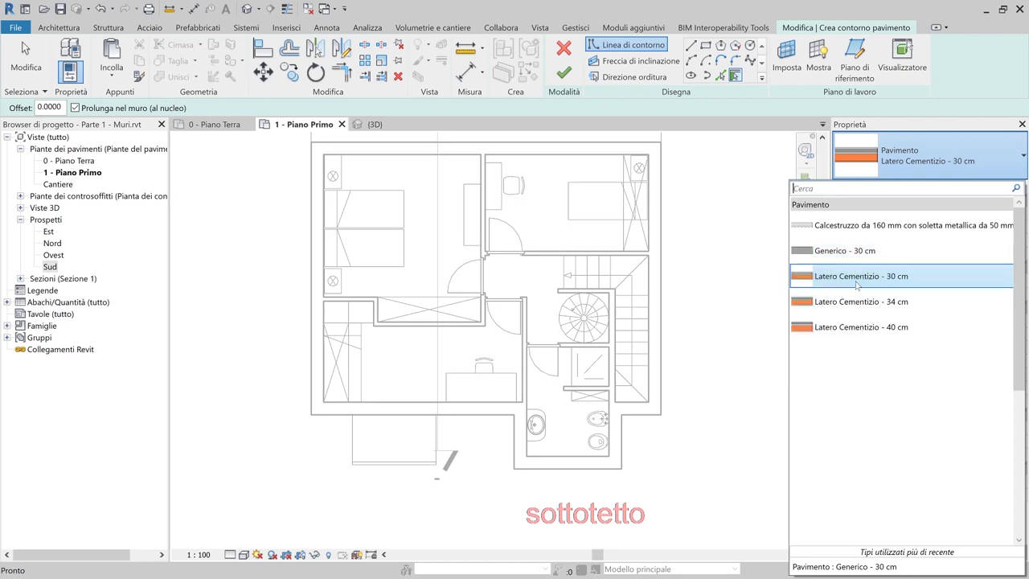
pyautogui.moveTo(892, 280)
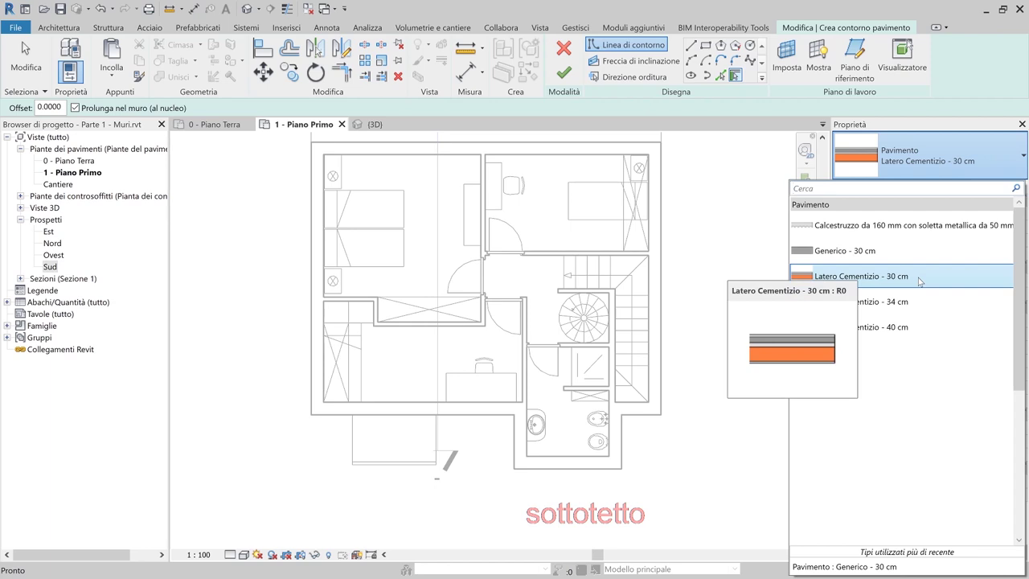
pyautogui.moveTo(867, 256)
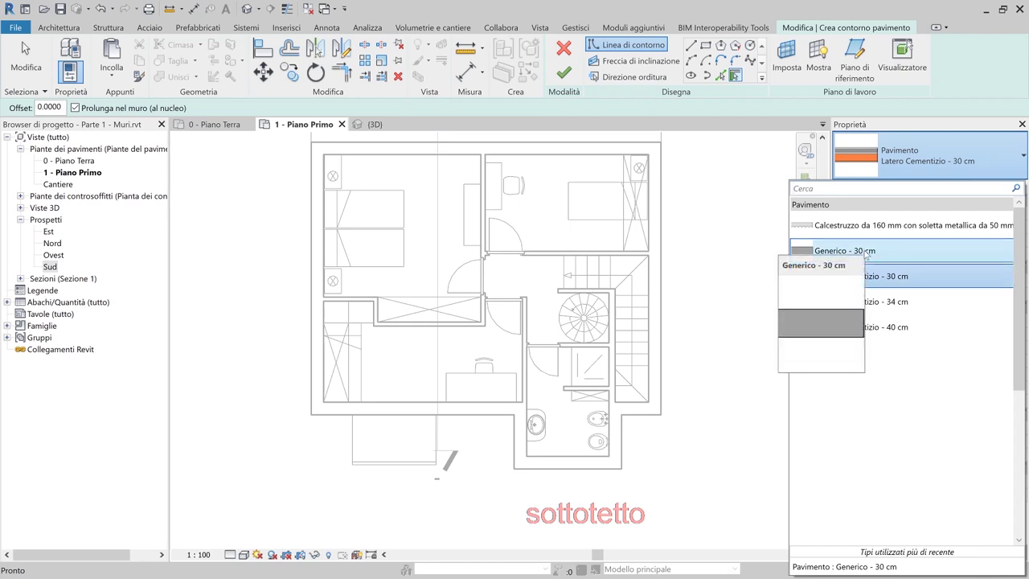
pyautogui.click(866, 256)
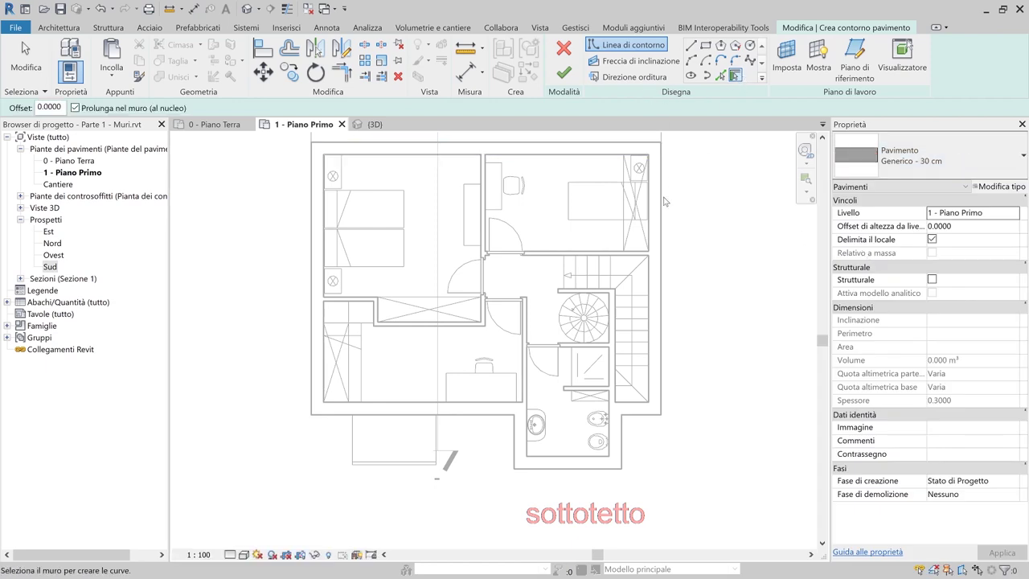
pyautogui.press('Tab')
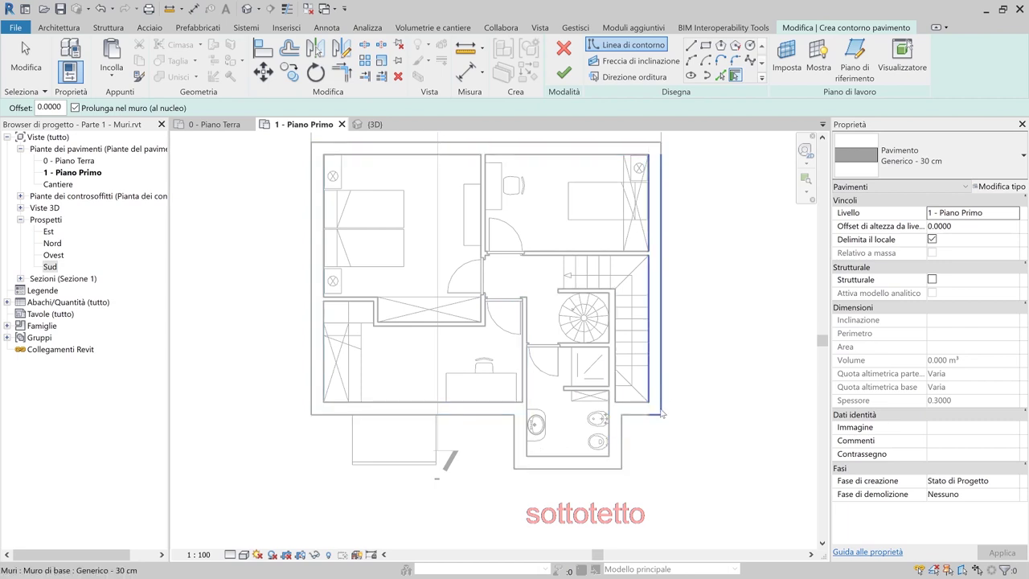
pyautogui.press('Tab')
pyautogui.click(621, 447)
pyautogui.click(558, 72)
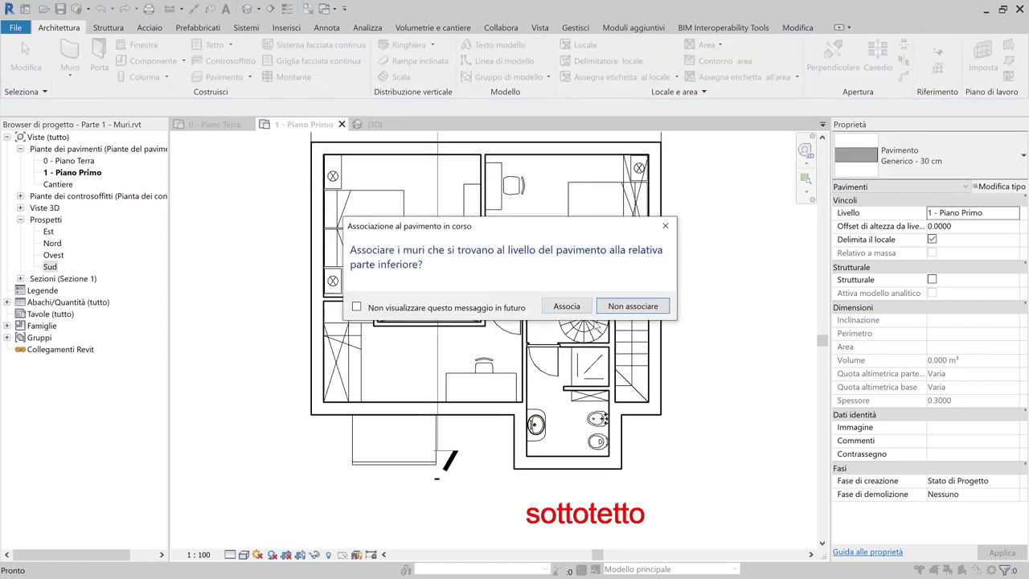
pyautogui.click(566, 306)
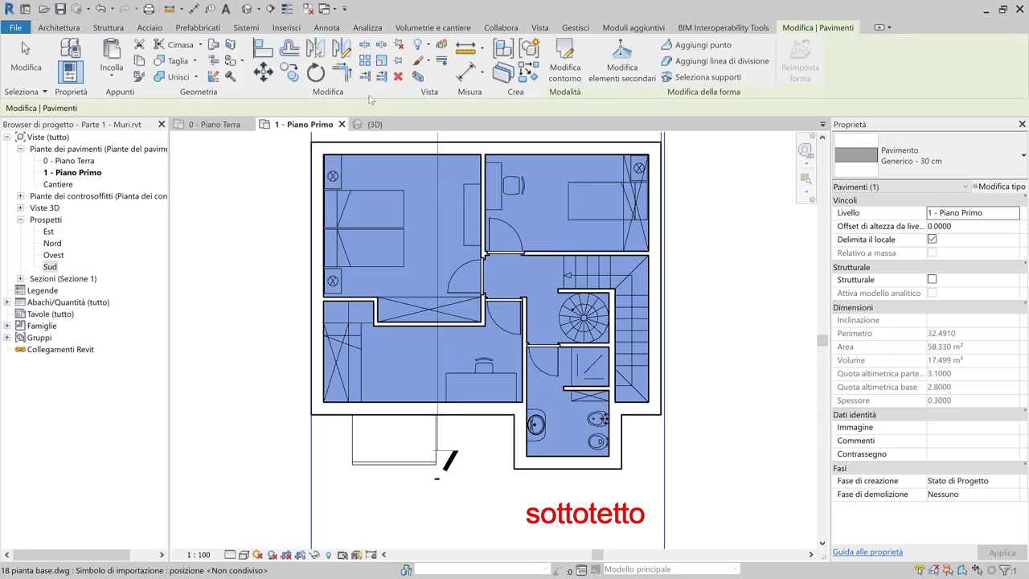
pyautogui.click(282, 176)
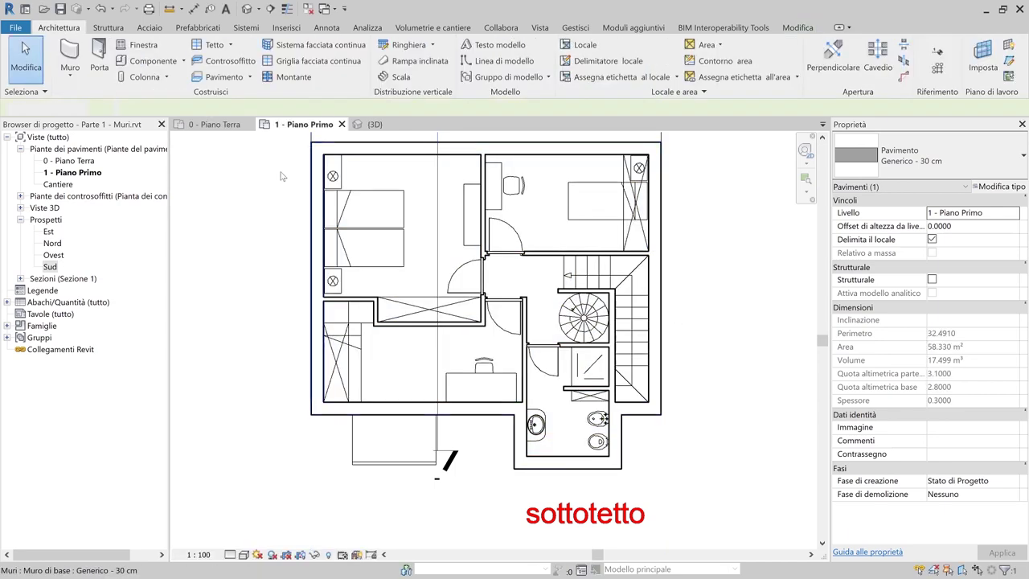
# Open Sezione 1 from the section line and delete the first-floor slab
pyautogui.click(214, 76)
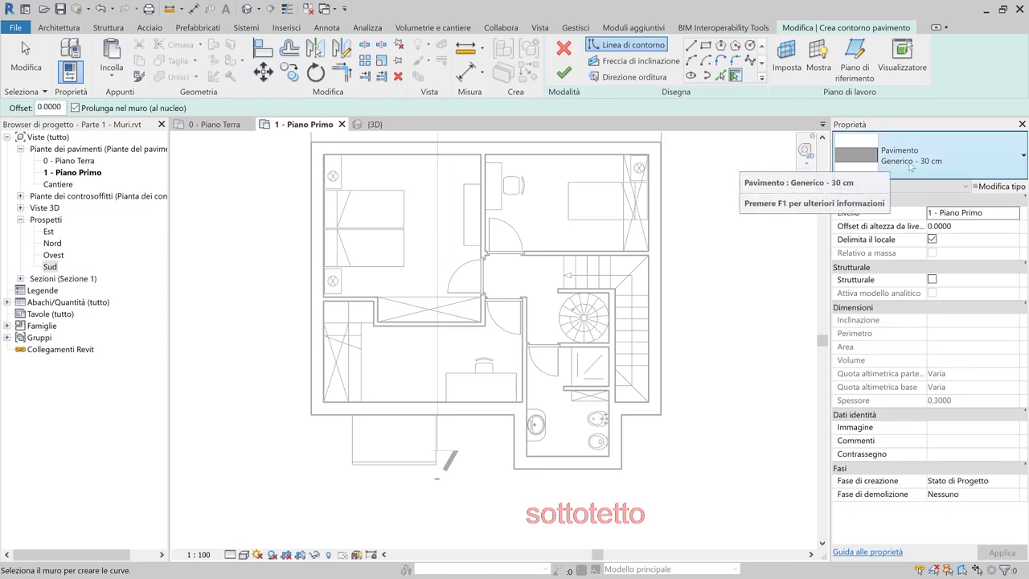
pyautogui.click(564, 49)
pyautogui.click(435, 213)
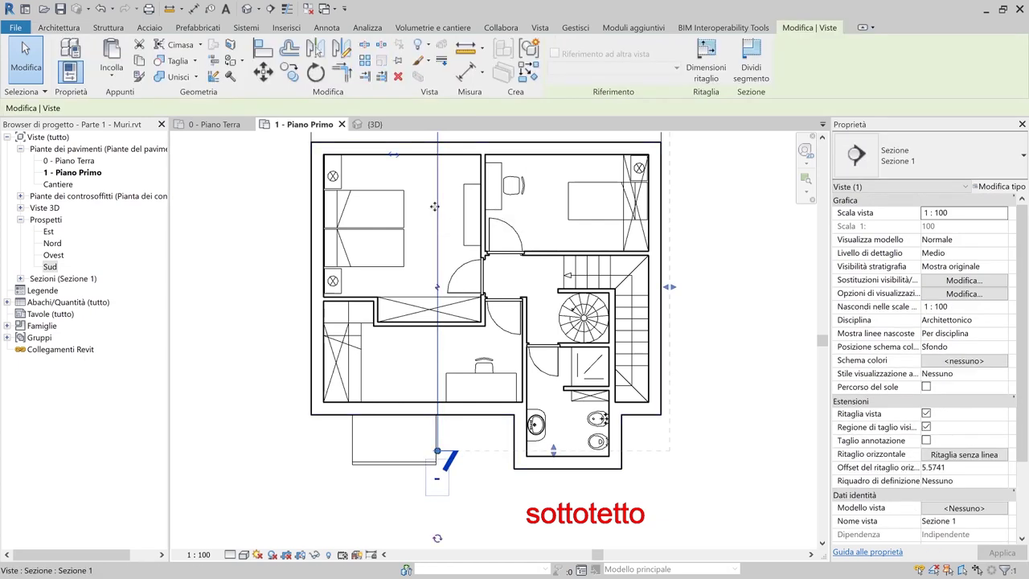
pyautogui.rightClick(436, 207)
pyautogui.click(459, 267)
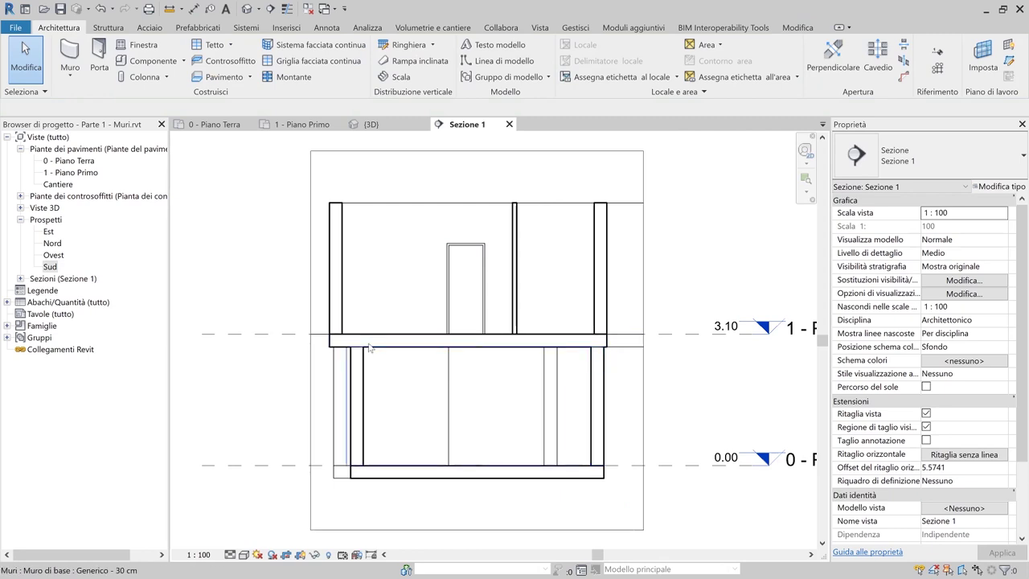
pyautogui.scroll(4, 366, 362)
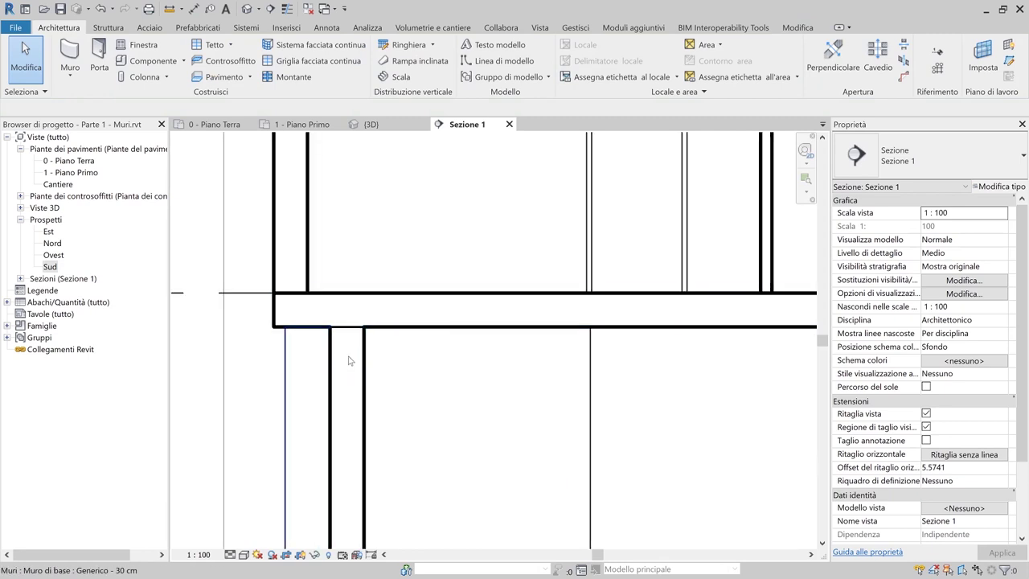
pyautogui.click(419, 333)
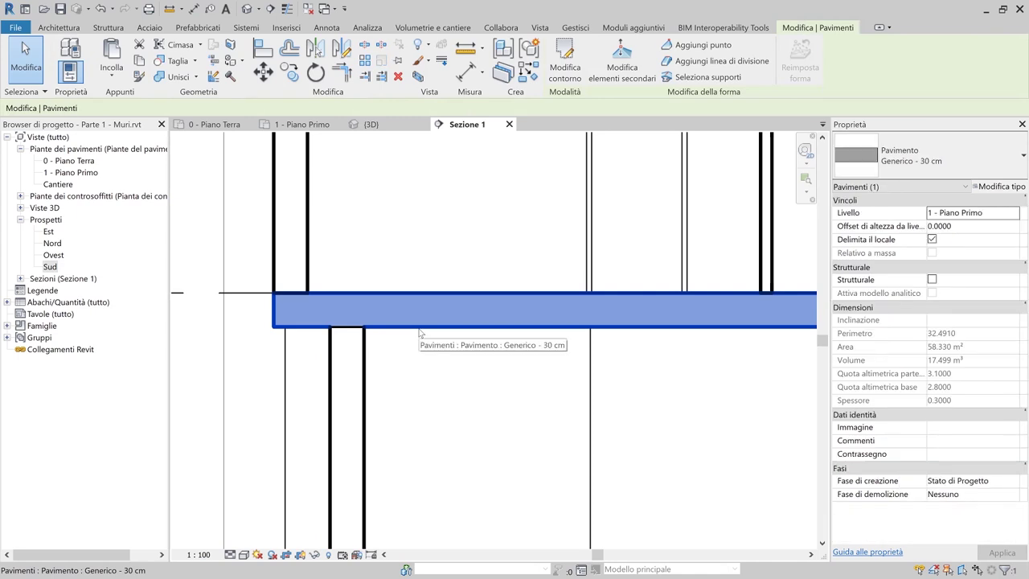
pyautogui.press('Delete')
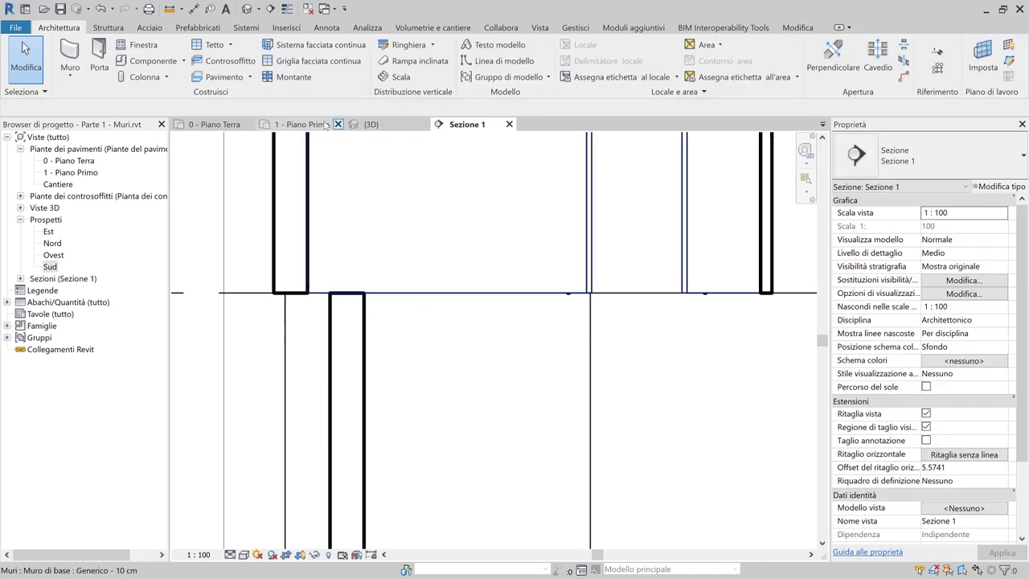
# Redraw the first-floor slab along the exterior walls, leaving the lower walls unattached
pyautogui.click(326, 125)
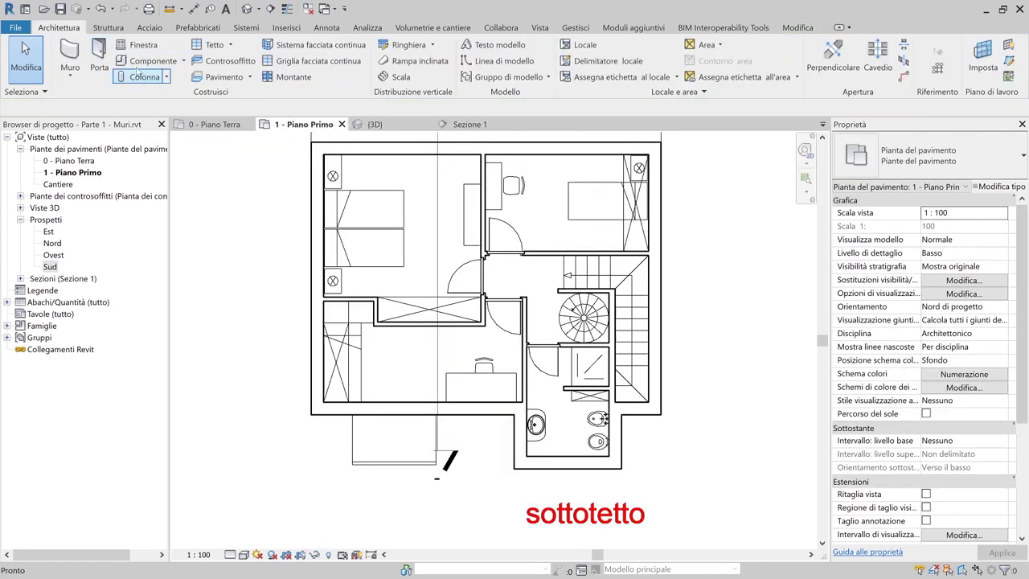
pyautogui.click(219, 77)
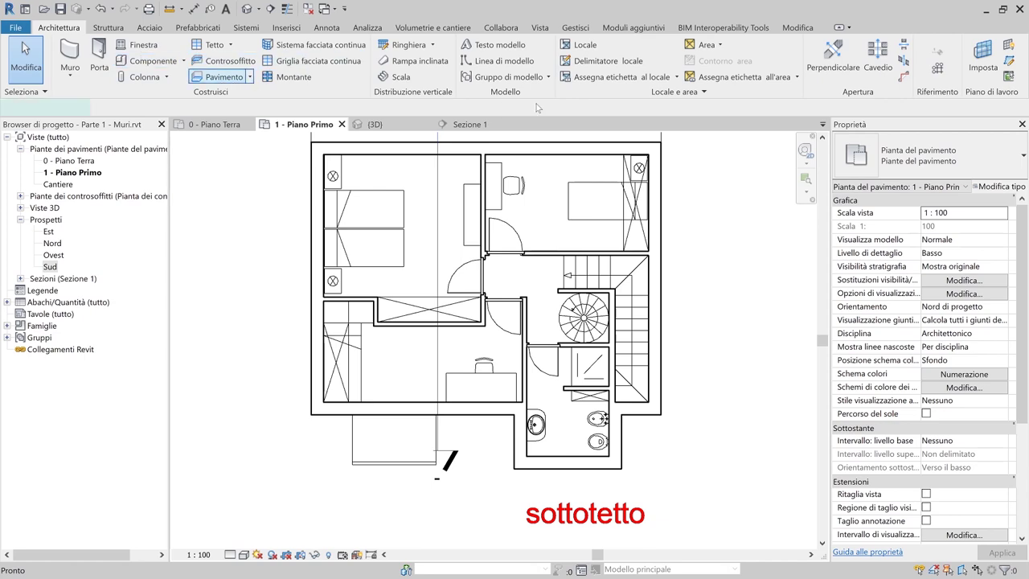
pyautogui.press('Tab')
pyautogui.click(621, 447)
pyautogui.click(563, 73)
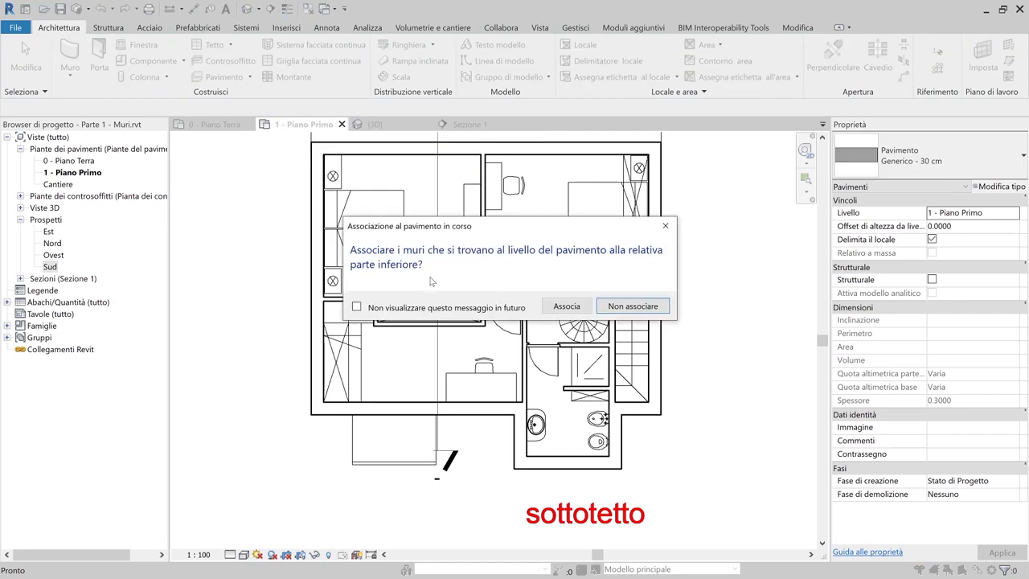
pyautogui.click(635, 308)
pyautogui.click(481, 127)
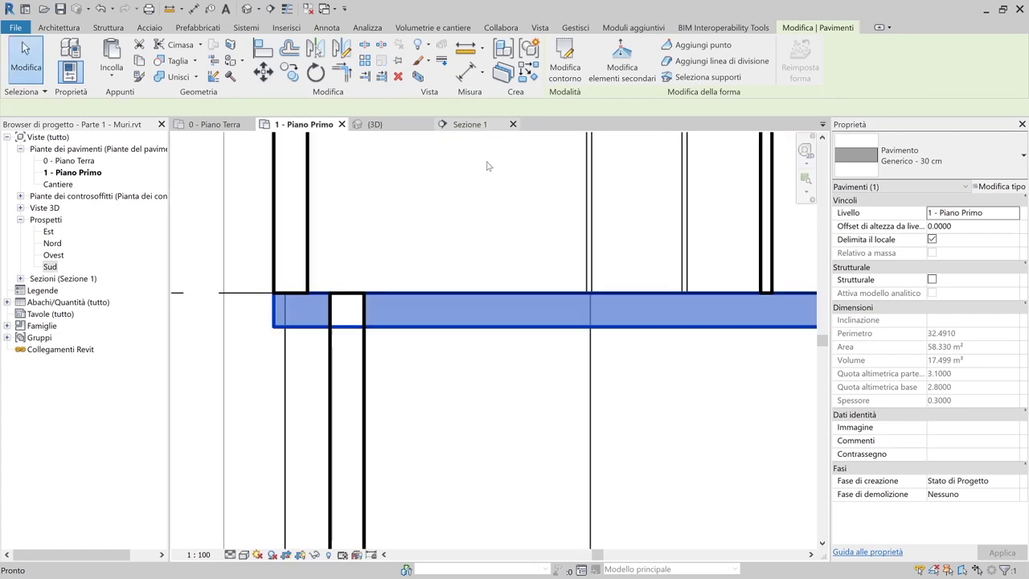
pyautogui.press('Escape')
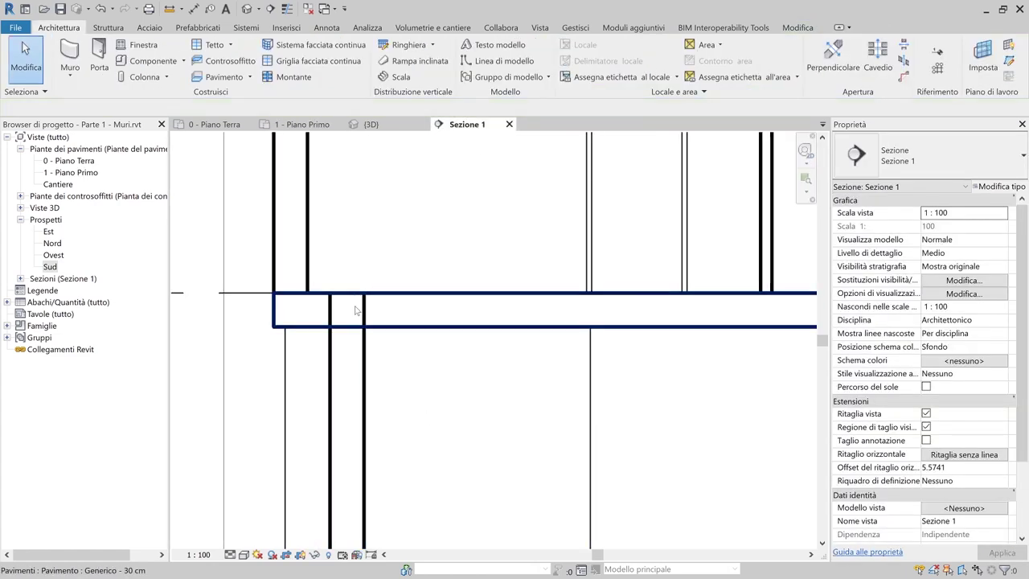
# Join the first-floor slab with the wall below its left end using Unisci geometria
pyautogui.scroll(-5, 357, 311)
pyautogui.scroll(6, 590, 316)
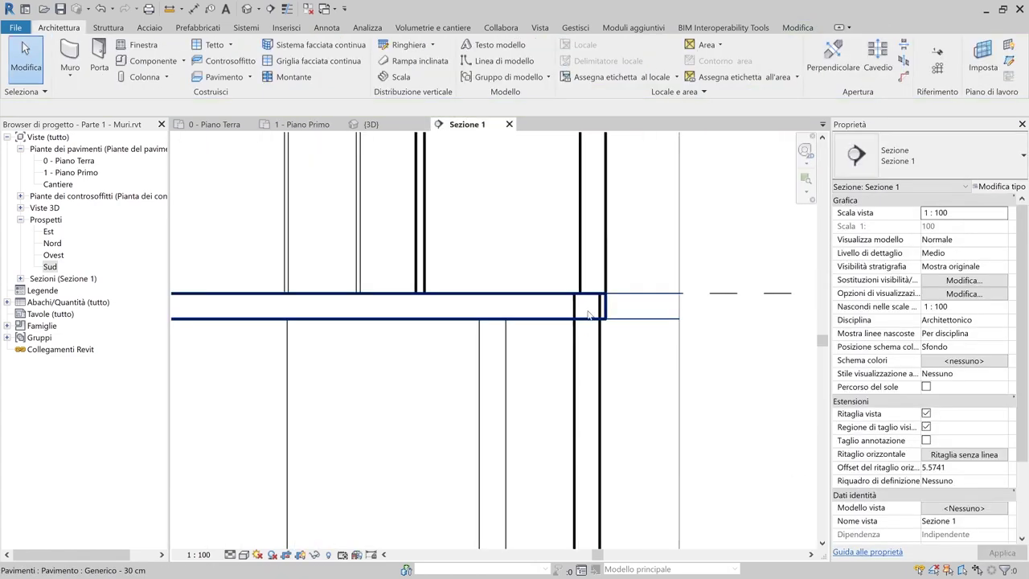
pyautogui.scroll(3, 589, 315)
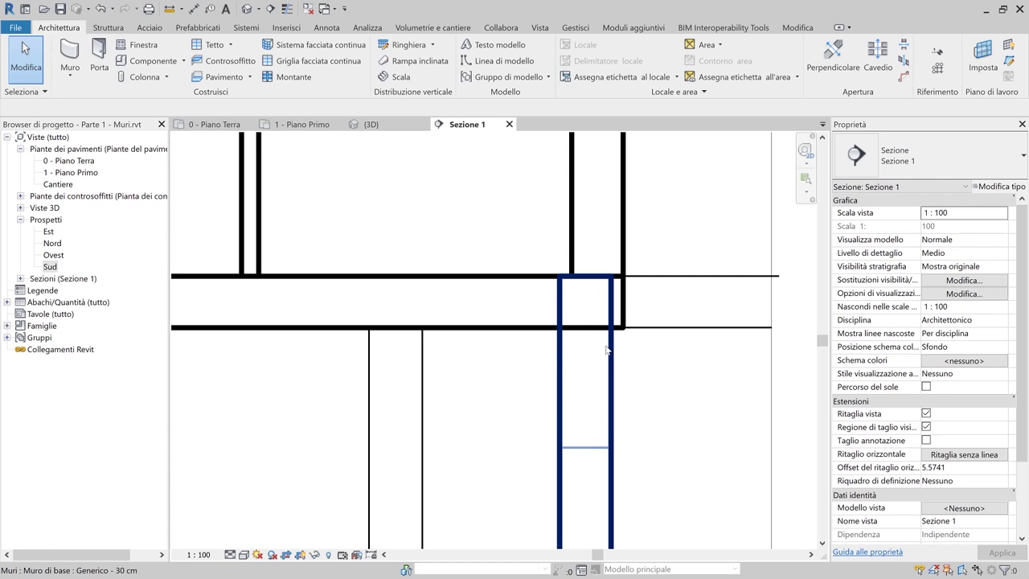
pyautogui.moveTo(594, 354); pyautogui.dragTo(455, 342, button='middle')
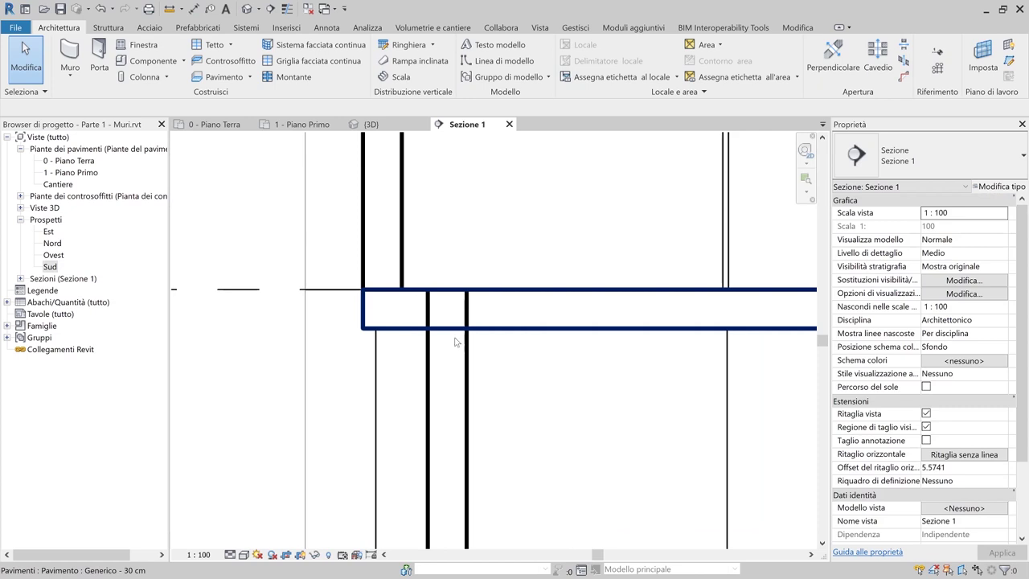
pyautogui.click(795, 29)
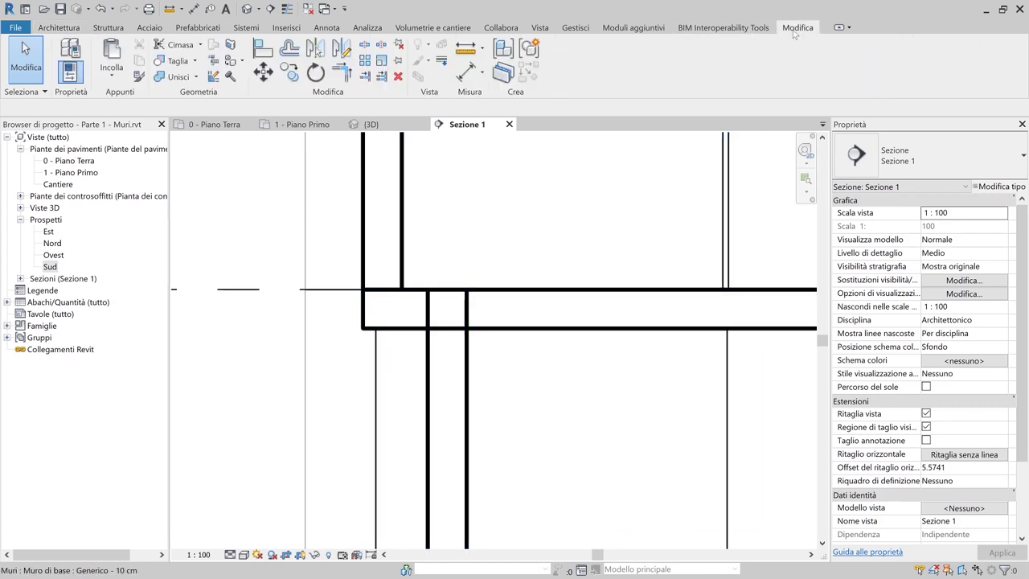
pyautogui.click(175, 77)
pyautogui.click(499, 328)
pyautogui.click(455, 347)
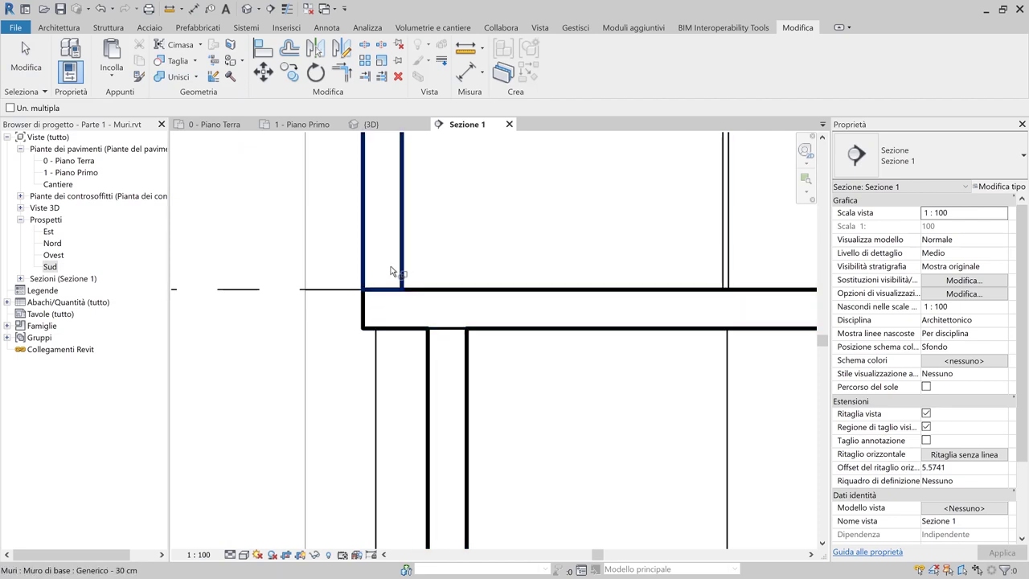
# Join the slab with the lower right wall and the upper wall, then return to 1 - Piano Primo
pyautogui.moveTo(414, 311); pyautogui.dragTo(520, 331, button='middle')
pyautogui.click(520, 331)
pyautogui.click(579, 379)
pyautogui.click(592, 287)
pyautogui.press('Escape')
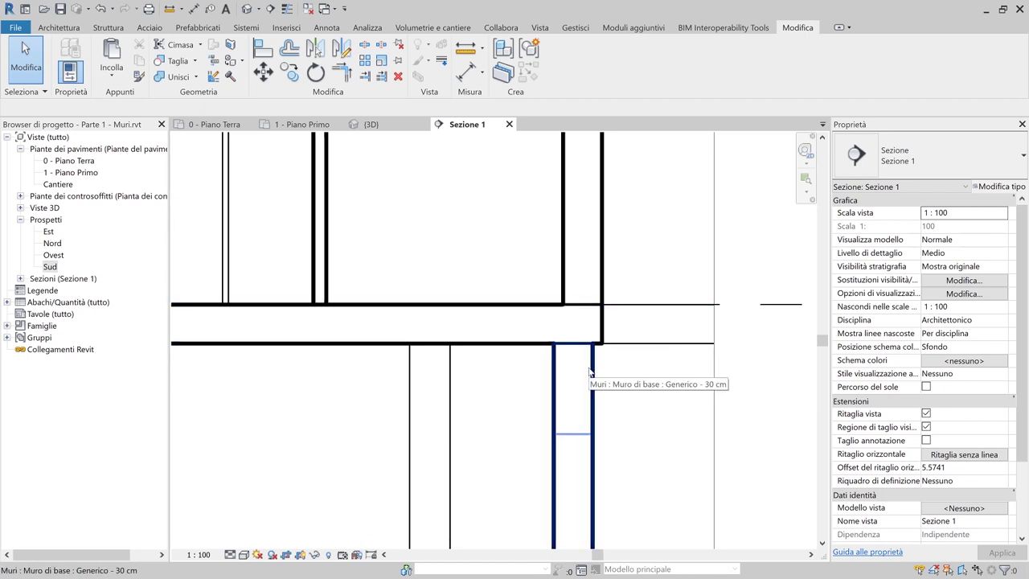
pyautogui.scroll(-5, 473, 211)
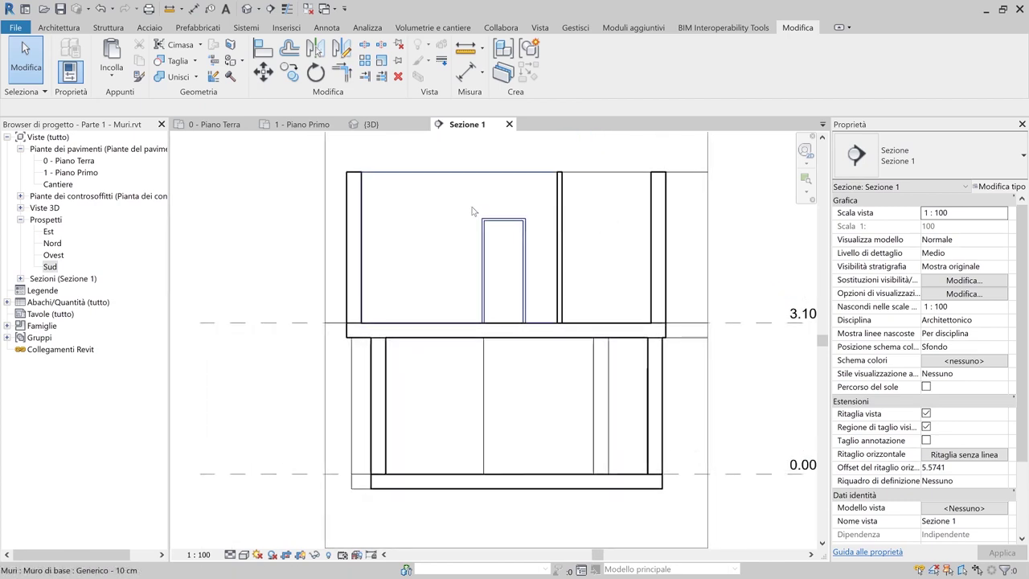
pyautogui.click(304, 124)
# Start a new floor and duplicate its type as 'Generico balcone - 25 cm'
pyautogui.moveTo(445, 339); pyautogui.dragTo(436, 359, button='middle')
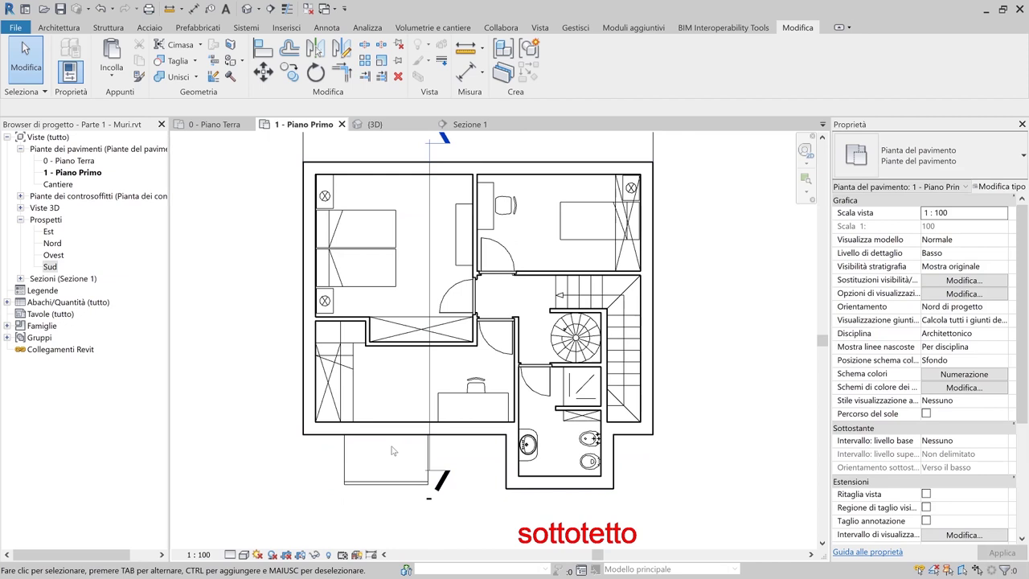
pyautogui.moveTo(354, 152); pyautogui.dragTo(350, 201, button='middle')
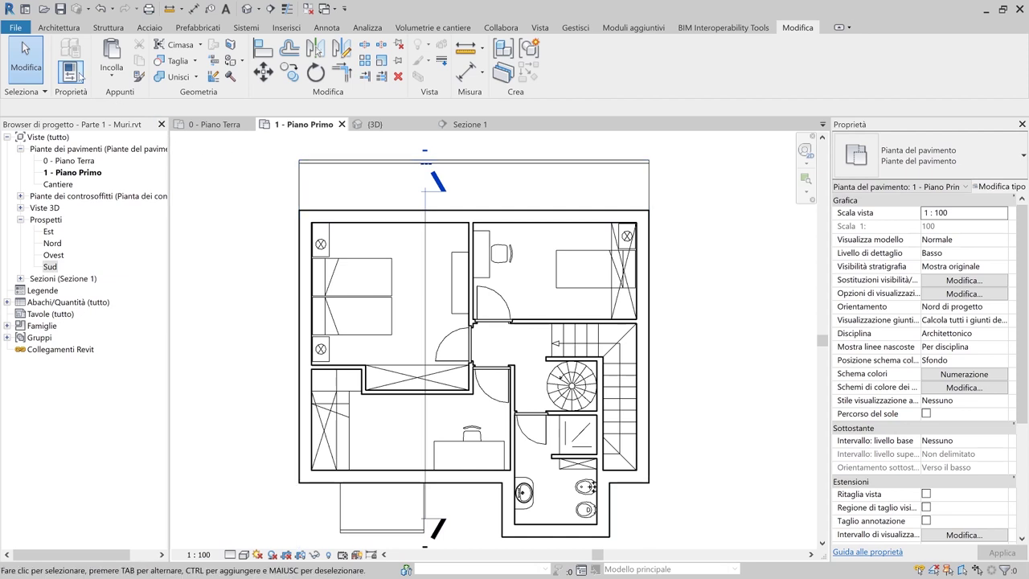
pyautogui.click(66, 28)
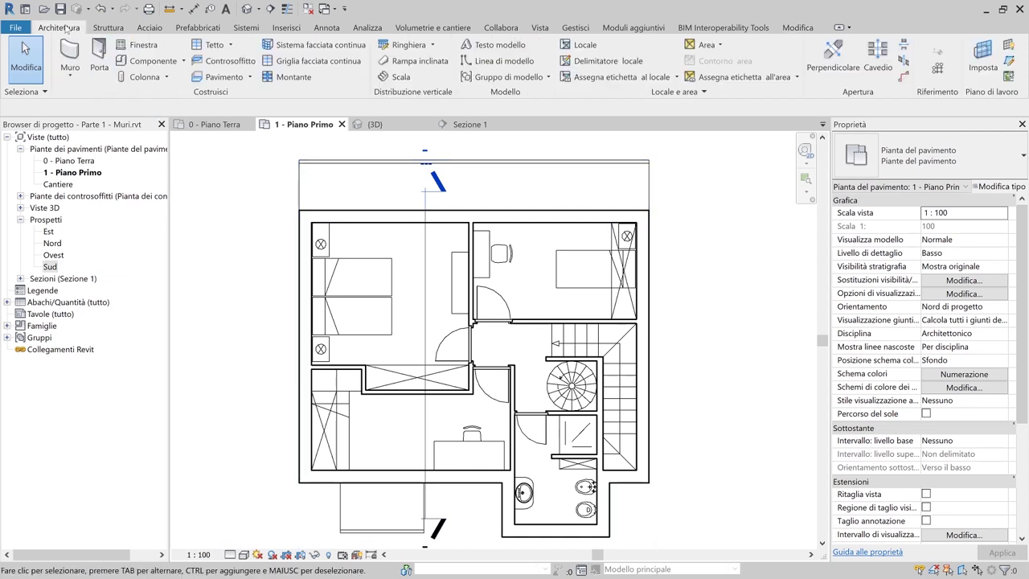
pyautogui.click(219, 77)
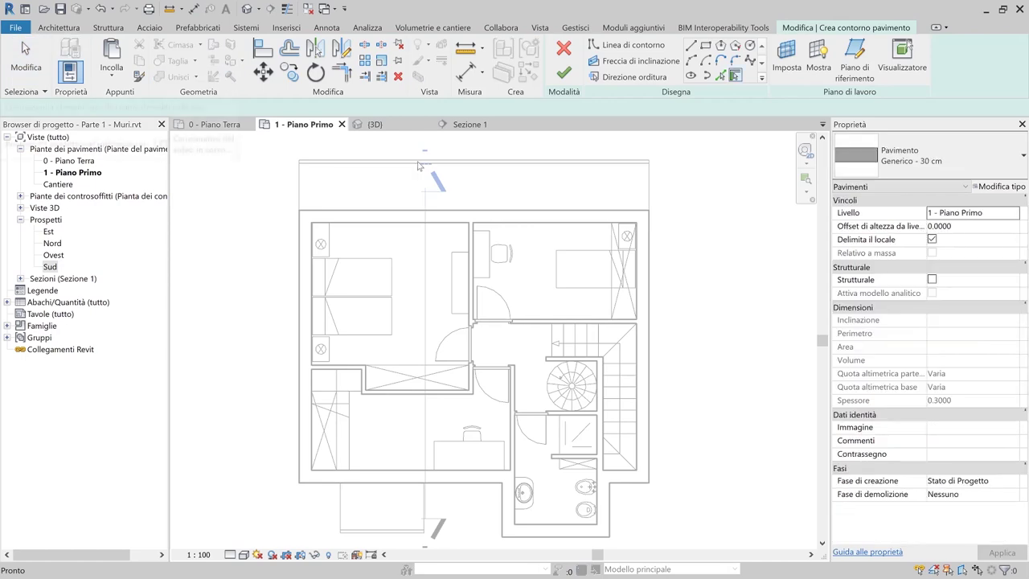
pyautogui.click(1000, 186)
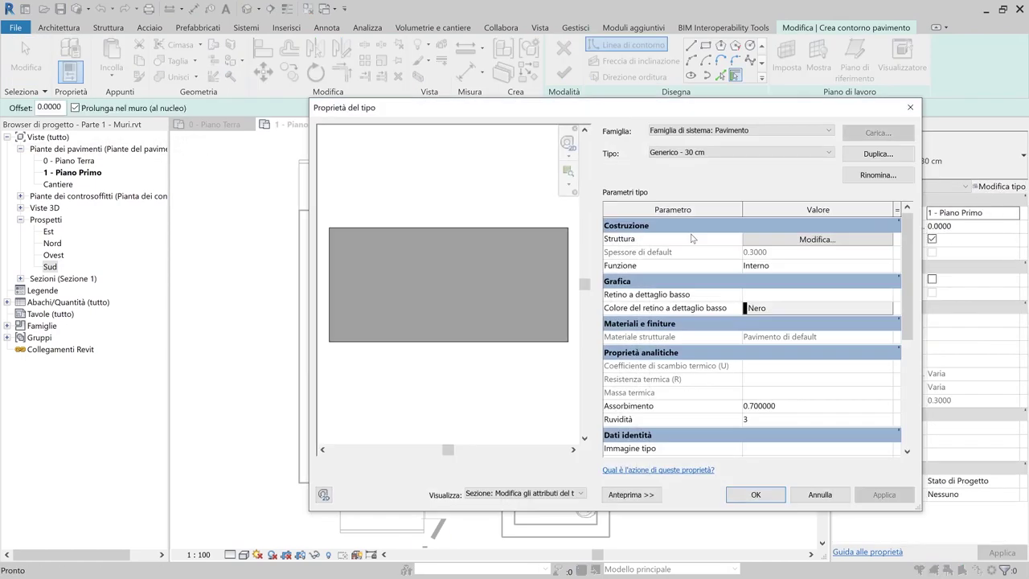
pyautogui.click(878, 154)
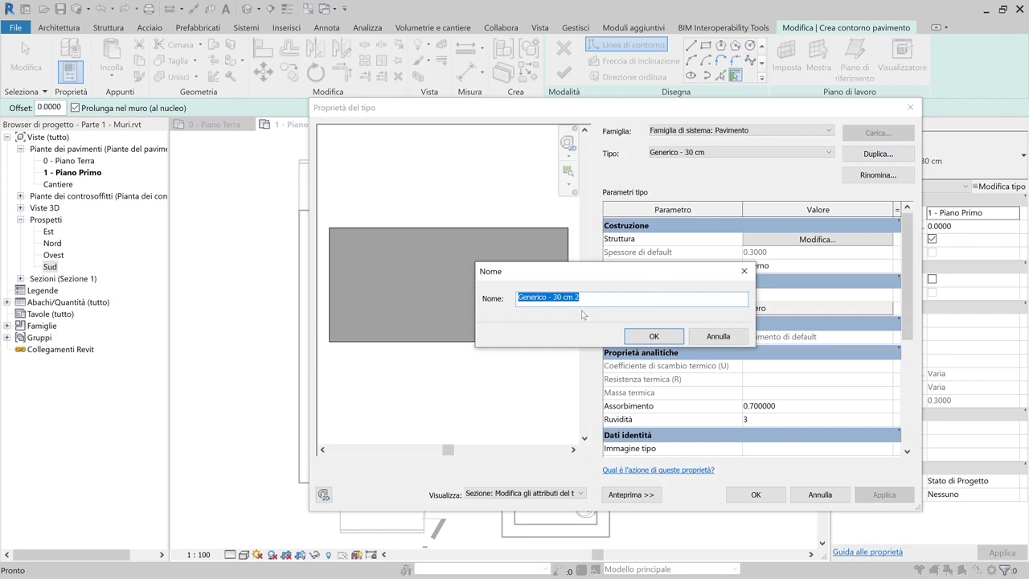
pyautogui.click(545, 297)
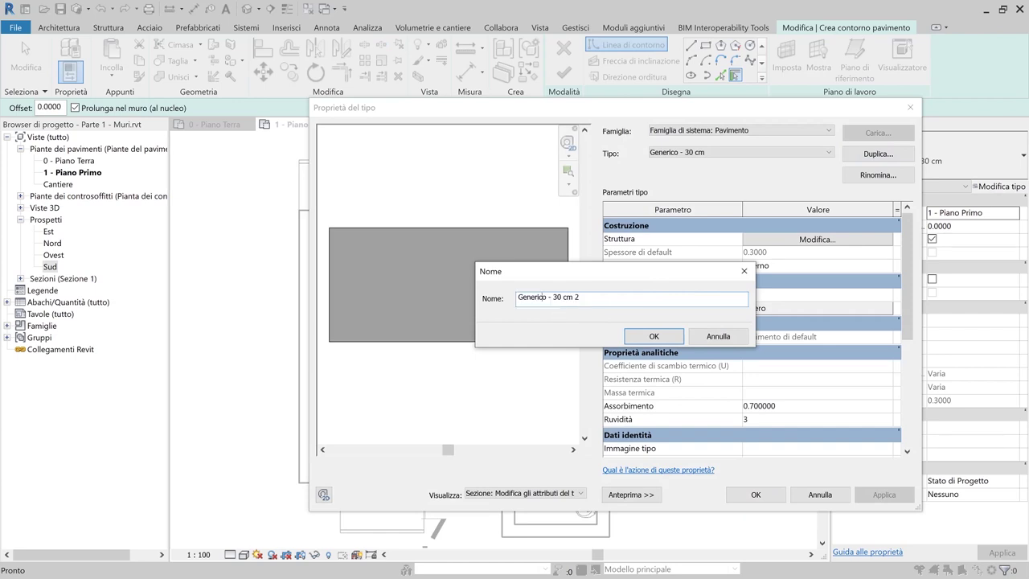
pyautogui.write('balcone')
pyautogui.doubleClick(584, 297)
pyautogui.write('25')
pyautogui.press('Return')
# Set the new type's structural layer thickness to 0.25 (25 cm), made variable, and confirm
pyautogui.click(817, 239)
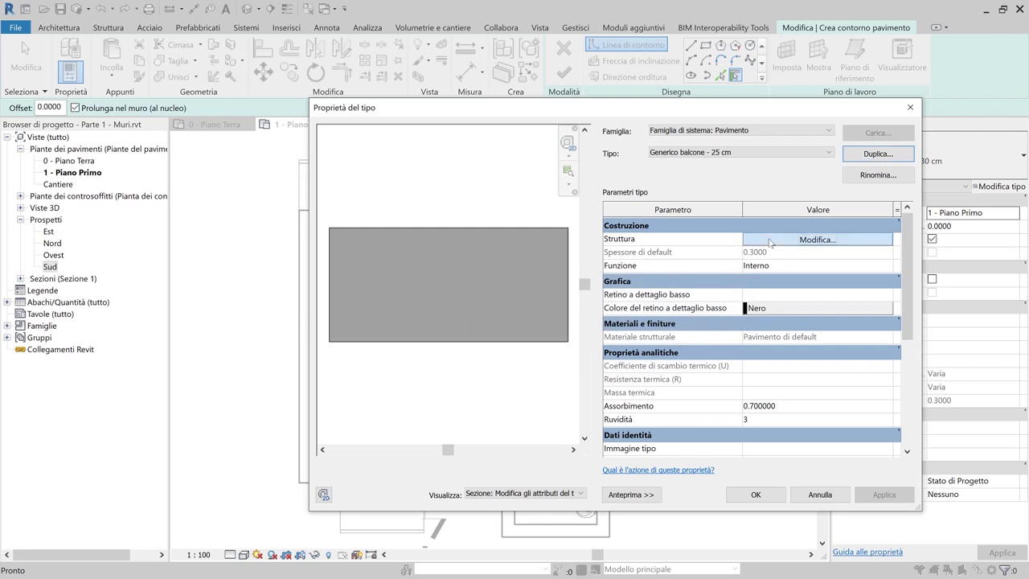
pyautogui.click(751, 248)
pyautogui.write('25 cm')
pyautogui.press('Tab')
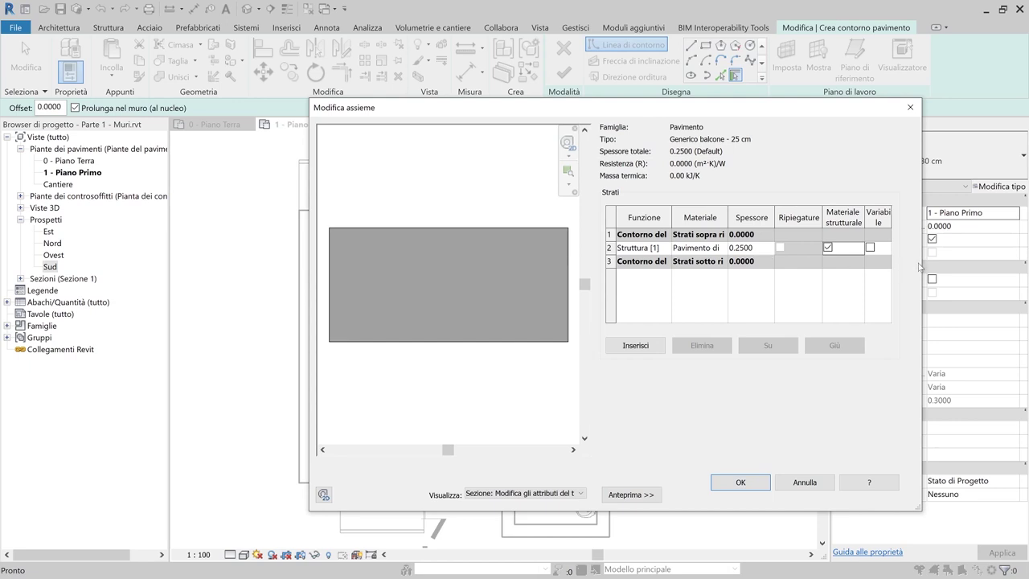
pyautogui.moveTo(923, 261); pyautogui.dragTo(943, 264)
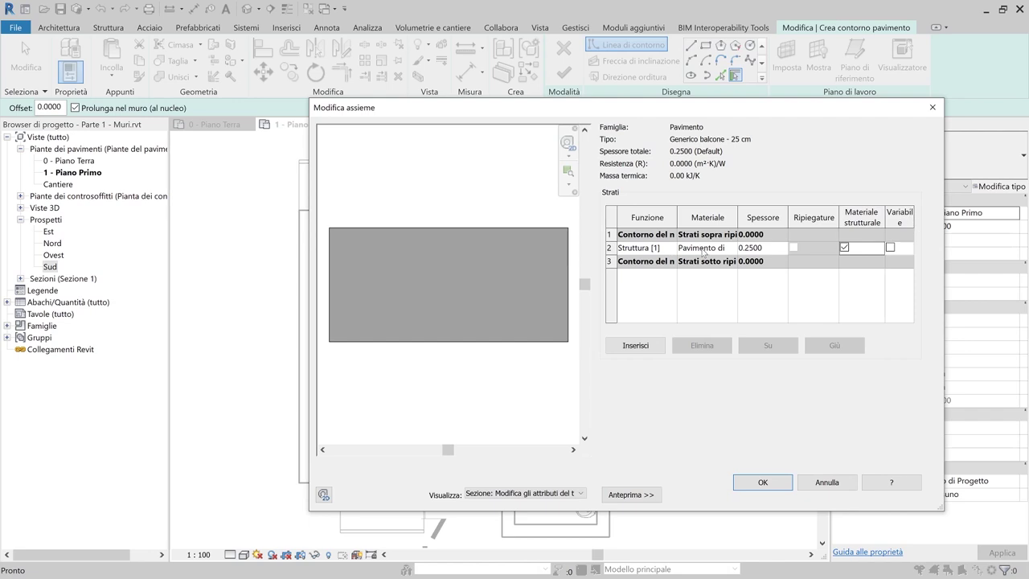
pyautogui.click(891, 247)
pyautogui.click(763, 482)
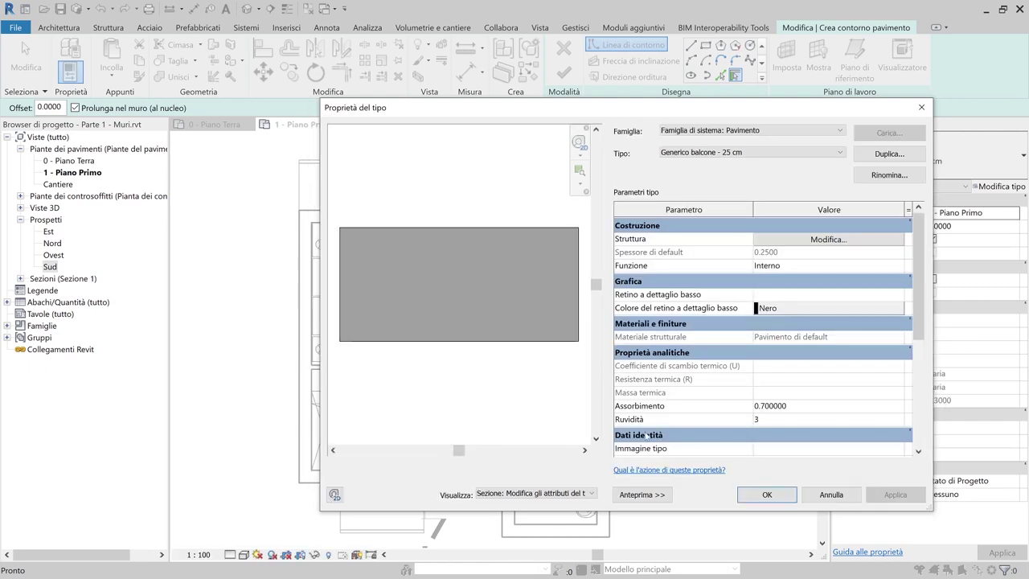
pyautogui.click(767, 494)
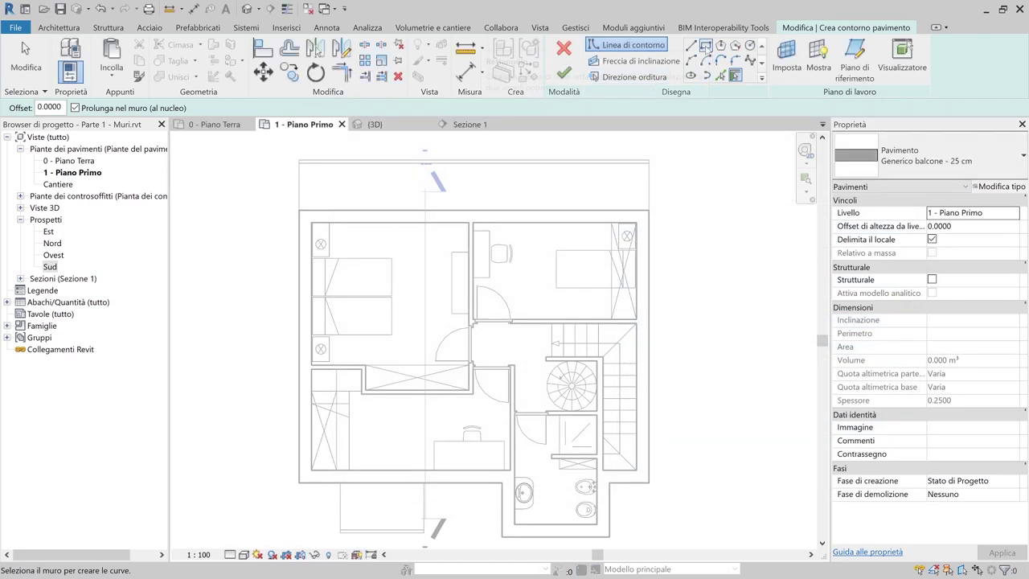
pyautogui.click(705, 46)
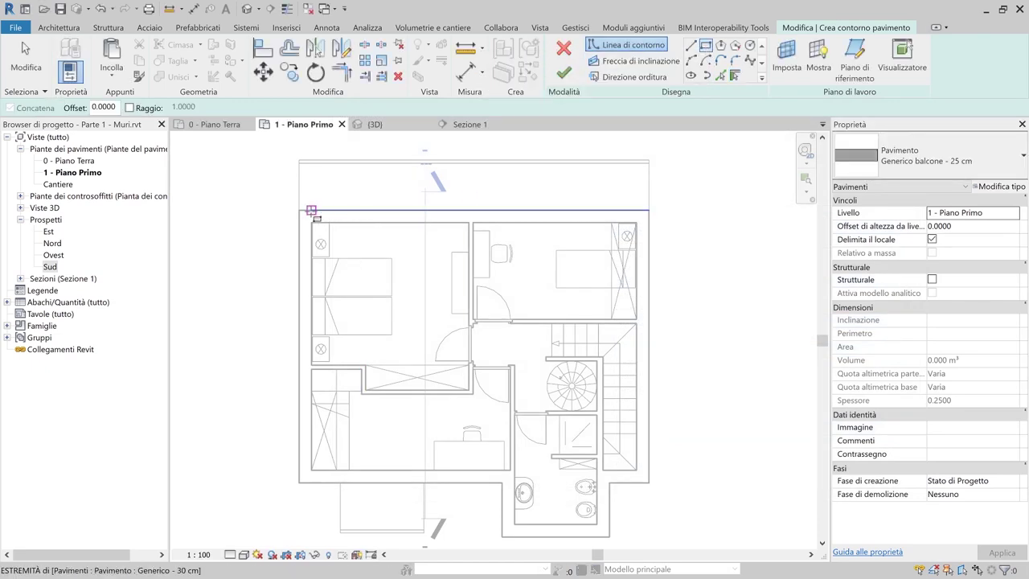
# Draw the 8.4 × 1.2 balcony rectangle above the top wall, finish the floor, and reselect it
pyautogui.click(299, 212)
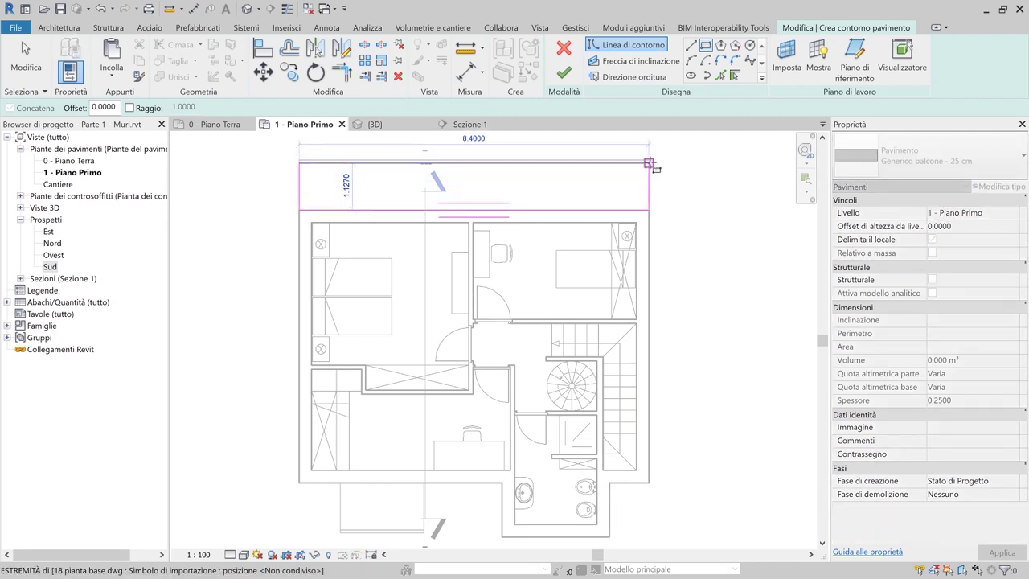
pyautogui.click(649, 161)
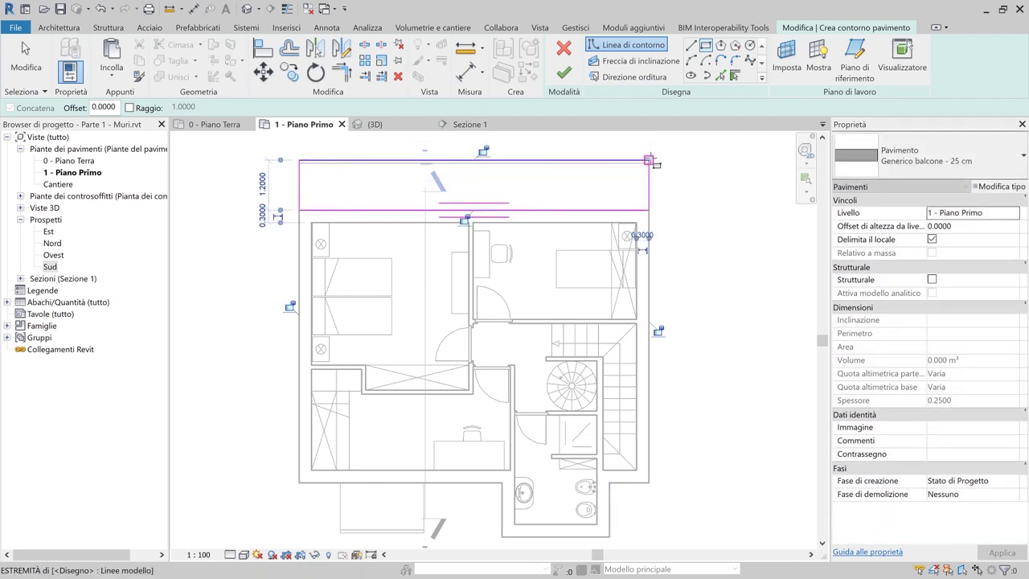
pyautogui.click(566, 71)
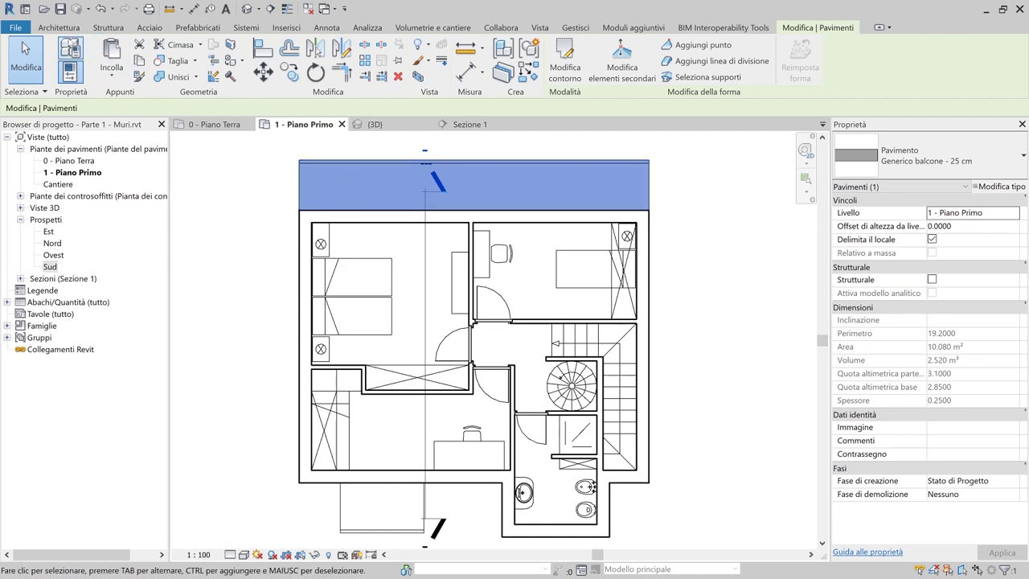
pyautogui.click(59, 27)
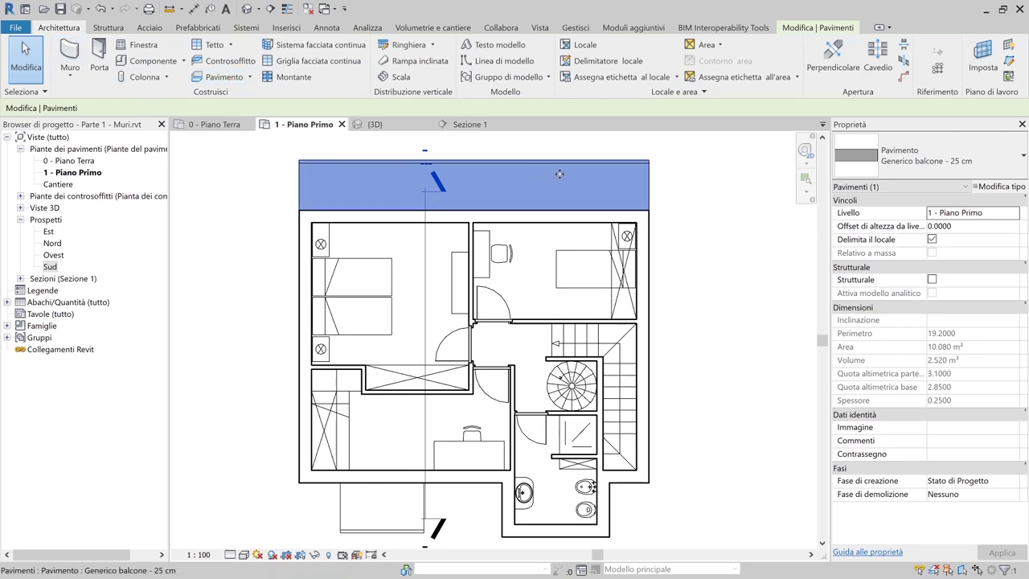
pyautogui.click(692, 181)
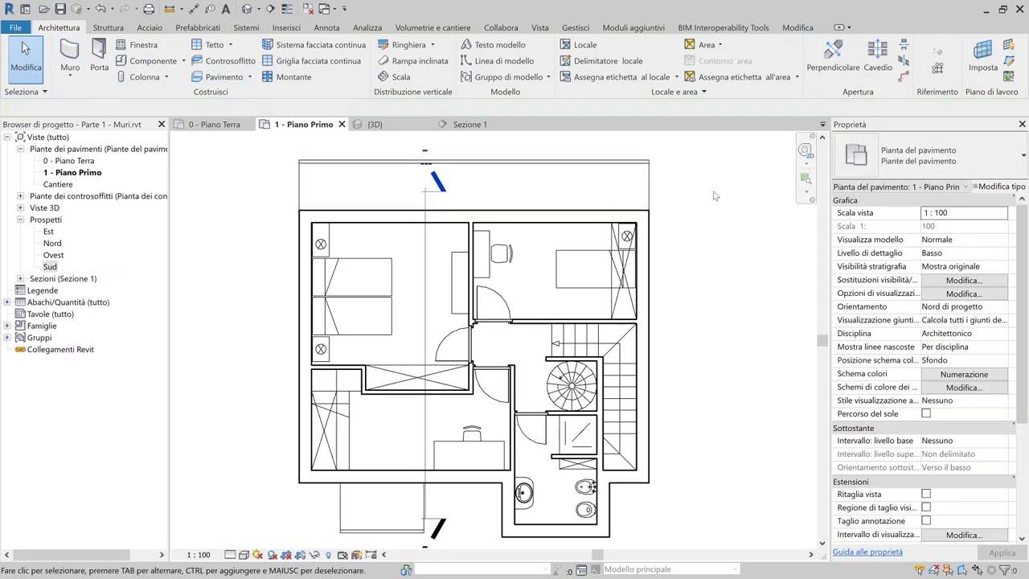
pyautogui.click(628, 185)
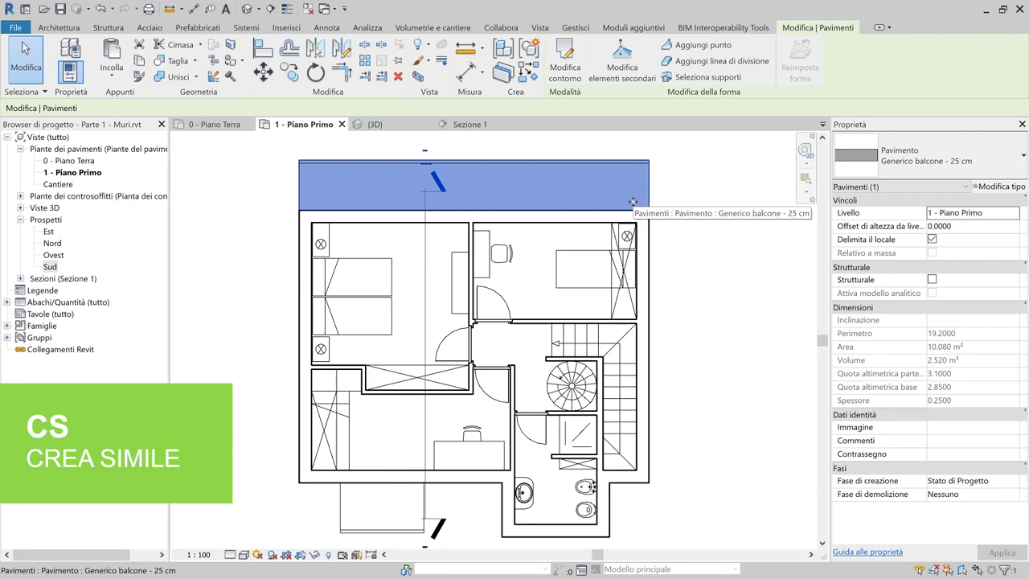
# Use Create Similar (CS) to sketch a rectangular balcony slab over the lower projection
pyautogui.press('c')
pyautogui.press('s')
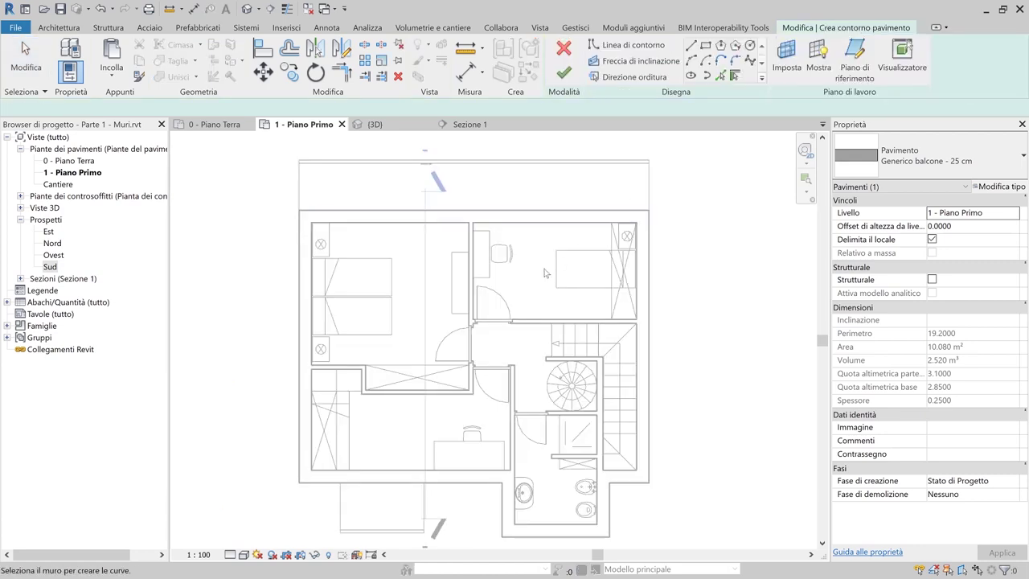
pyautogui.moveTo(475, 337); pyautogui.dragTo(568, 203, button='middle')
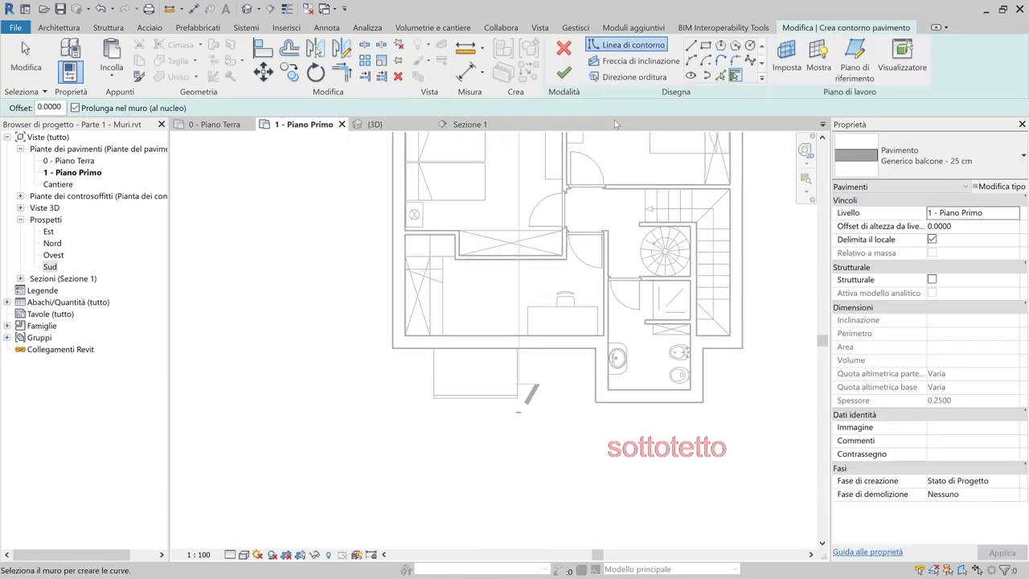
pyautogui.click(706, 45)
pyautogui.scroll(3, 465, 352)
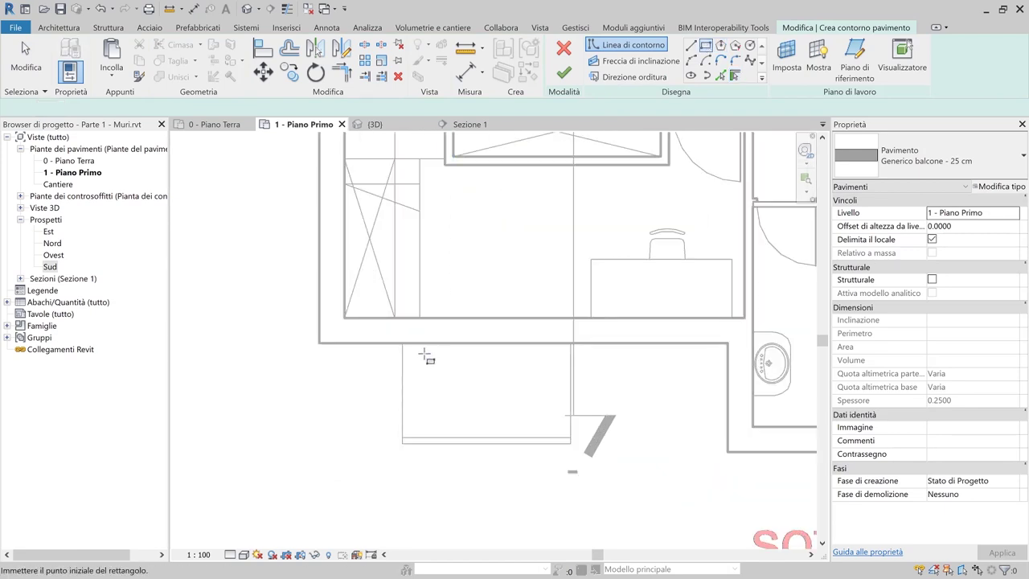
pyautogui.click(402, 343)
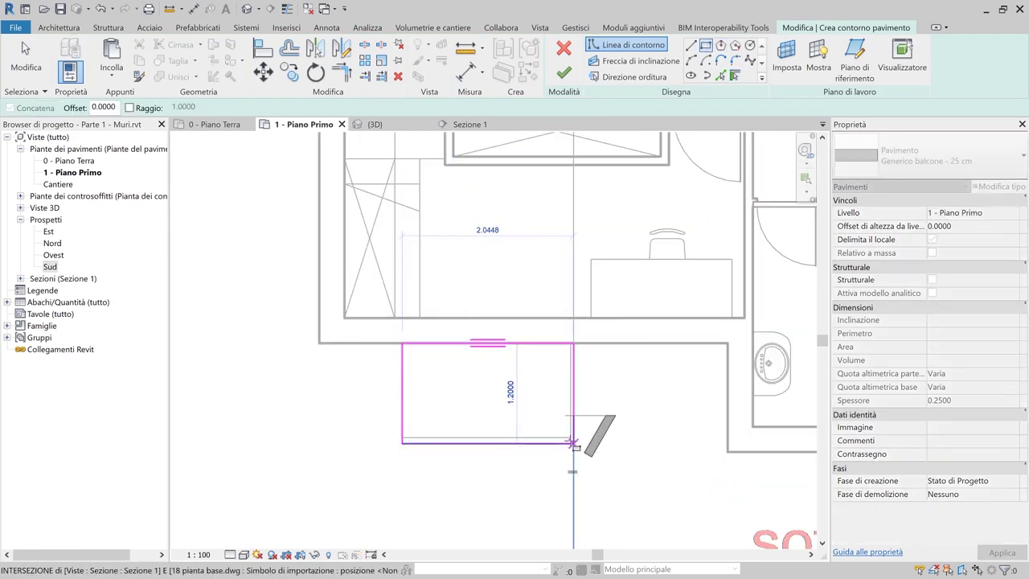
pyautogui.scroll(4, 572, 442)
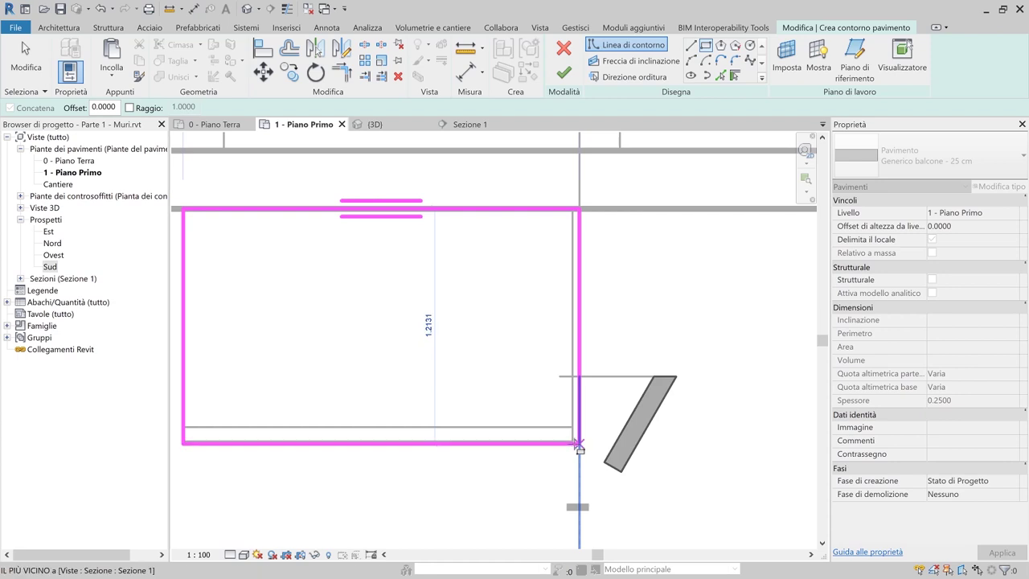
pyautogui.click(573, 441)
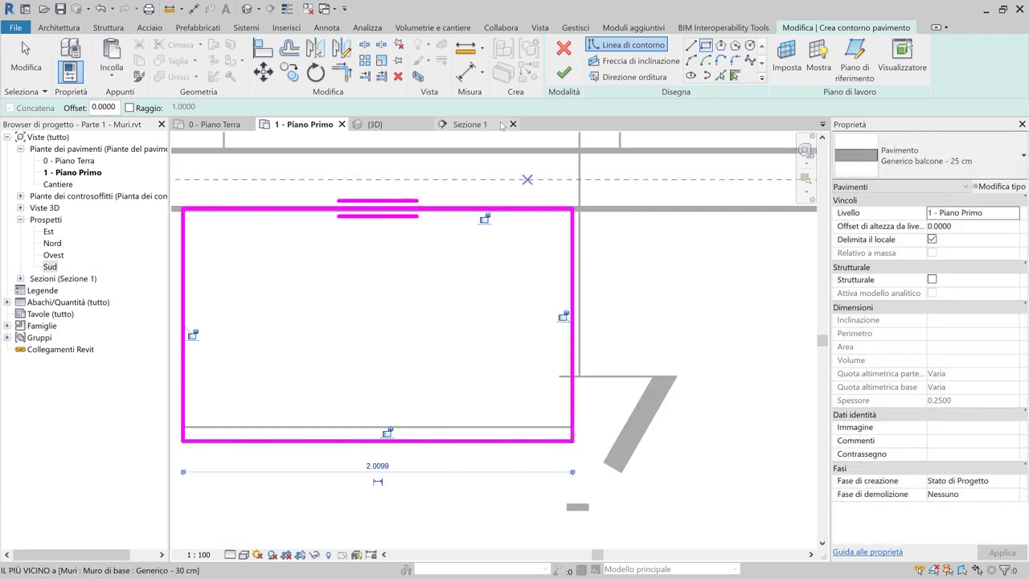
pyautogui.click(564, 73)
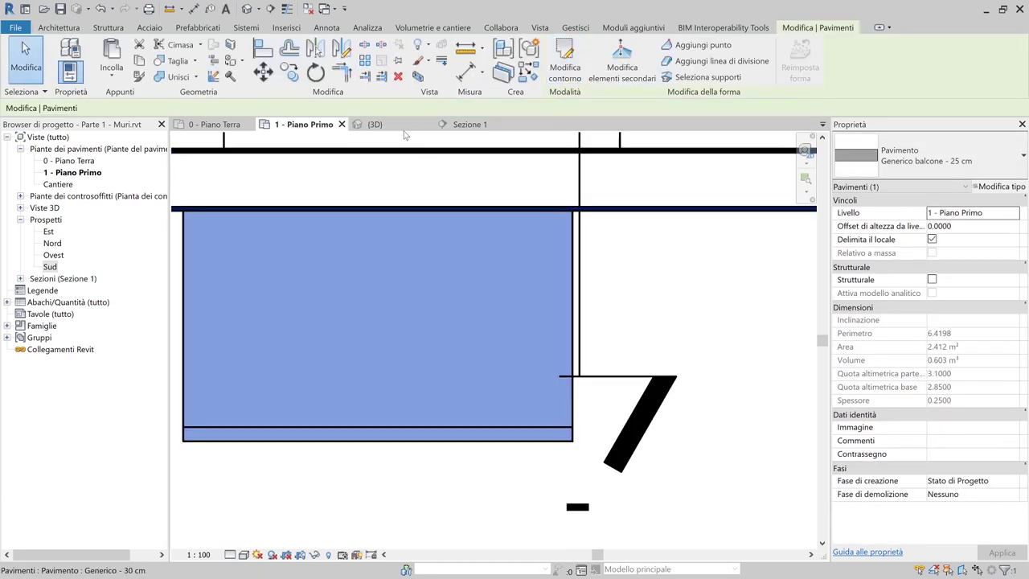
pyautogui.click(391, 126)
# In 3D, align (AL) the small balcony slab's face to the first-floor slab edge
pyautogui.keyDown('shift'); pyautogui.moveTo(420, 413); pyautogui.dragTo(478, 338, button='middle'); pyautogui.keyUp('shift')
pyautogui.scroll(5, 440, 356)
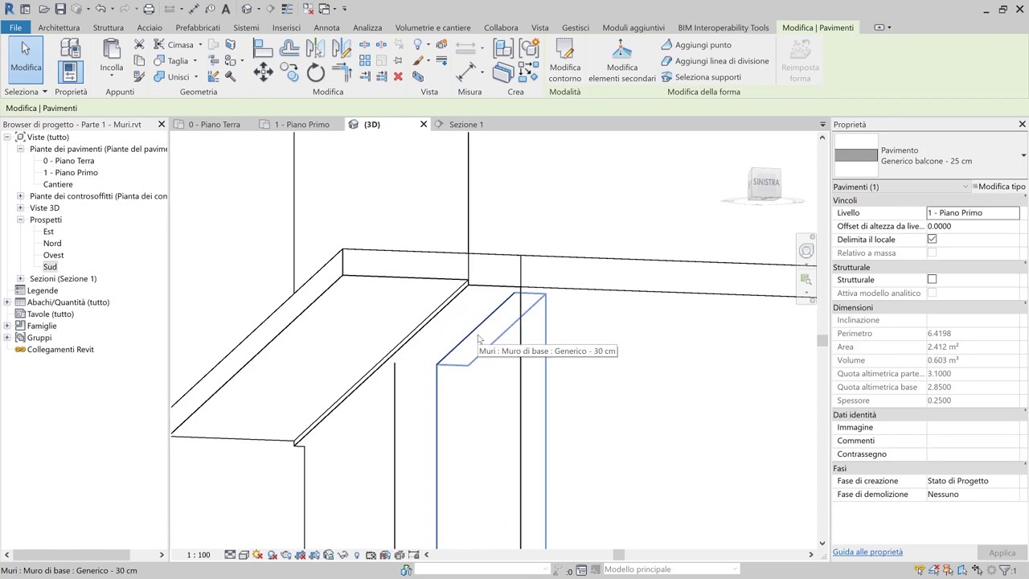
pyautogui.press('a')
pyautogui.press('l')
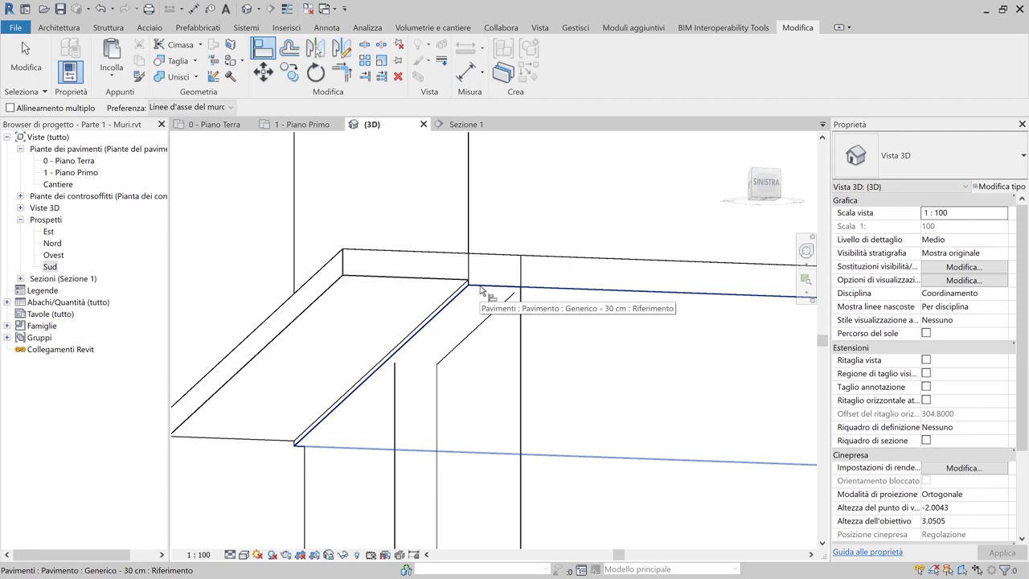
pyautogui.click(480, 286)
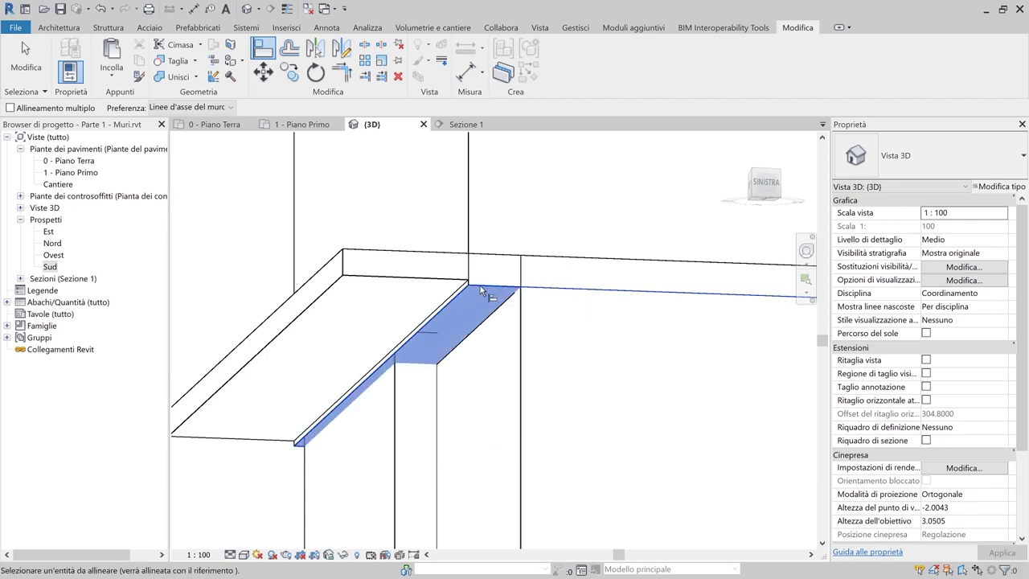
pyautogui.click(426, 288)
pyautogui.keyDown('shift'); pyautogui.moveTo(429, 291); pyautogui.dragTo(508, 309, button='middle'); pyautogui.keyUp('shift')
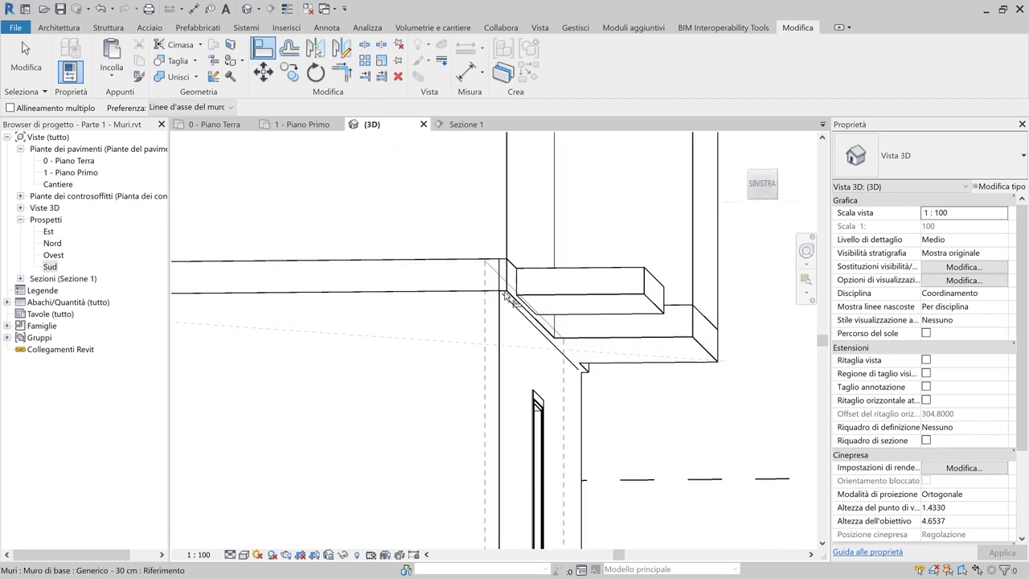
pyautogui.press('Tab')
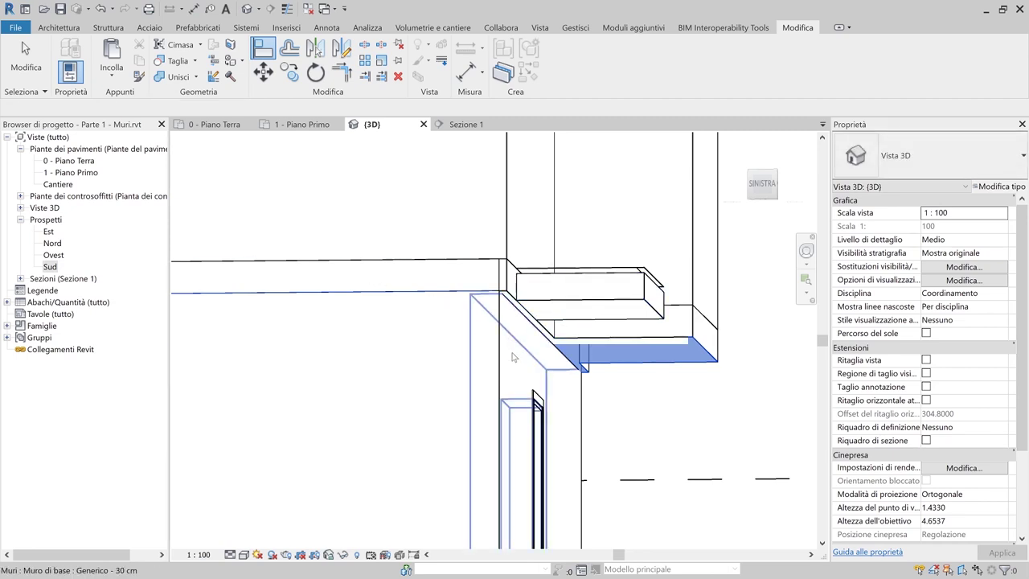
pyautogui.press('Escape')
pyautogui.keyDown('shift'); pyautogui.moveTo(595, 304); pyautogui.dragTo(585, 388, button='middle'); pyautogui.keyUp('shift')
pyautogui.scroll(-5, 587, 362)
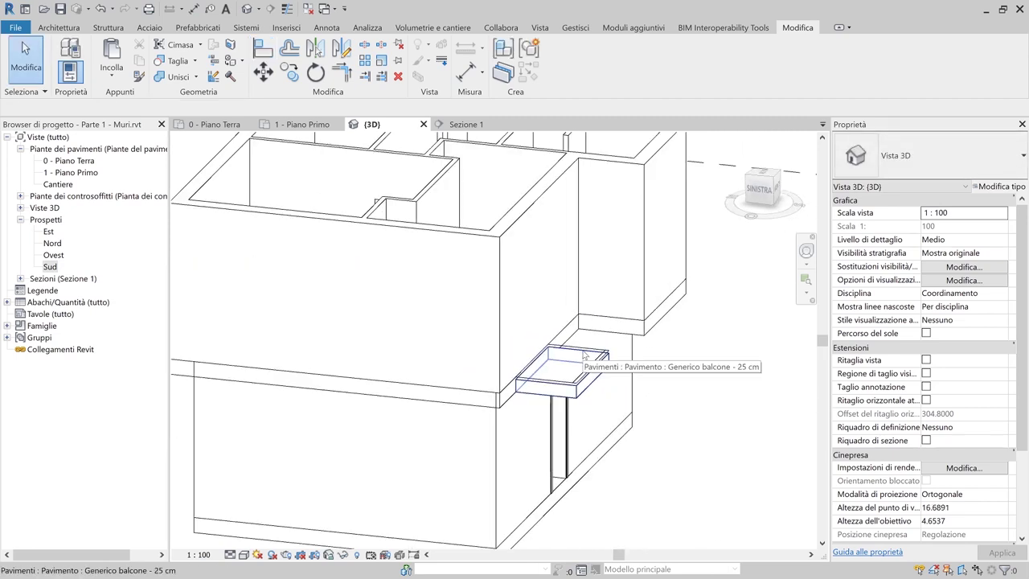
# Unpin and delete the imported base, ground-floor and first-floor DWG plans
pyautogui.moveTo(483, 338); pyautogui.dragTo(546, 325, button='middle')
pyautogui.click(355, 326)
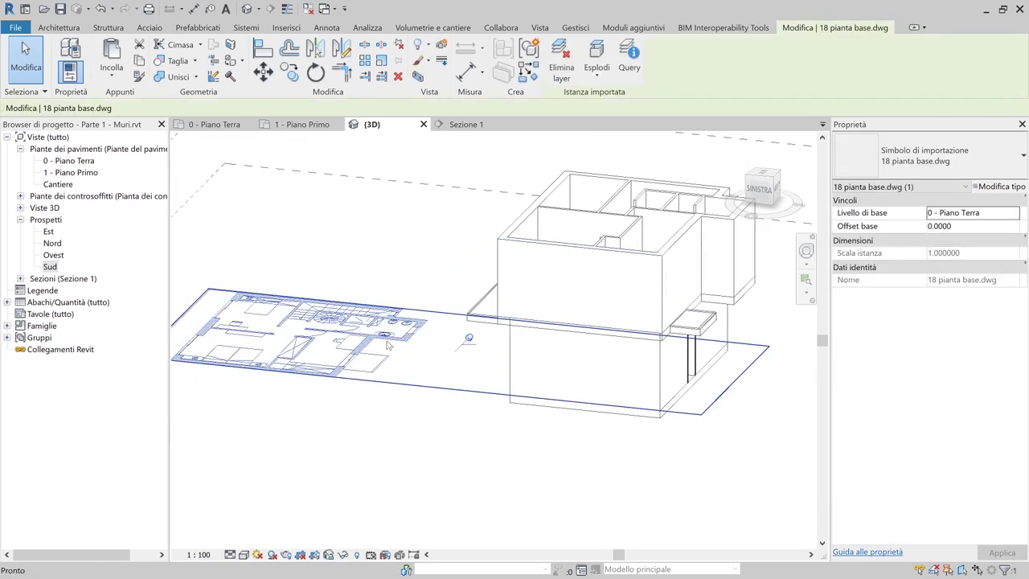
pyautogui.press('Delete')
pyautogui.click(470, 338)
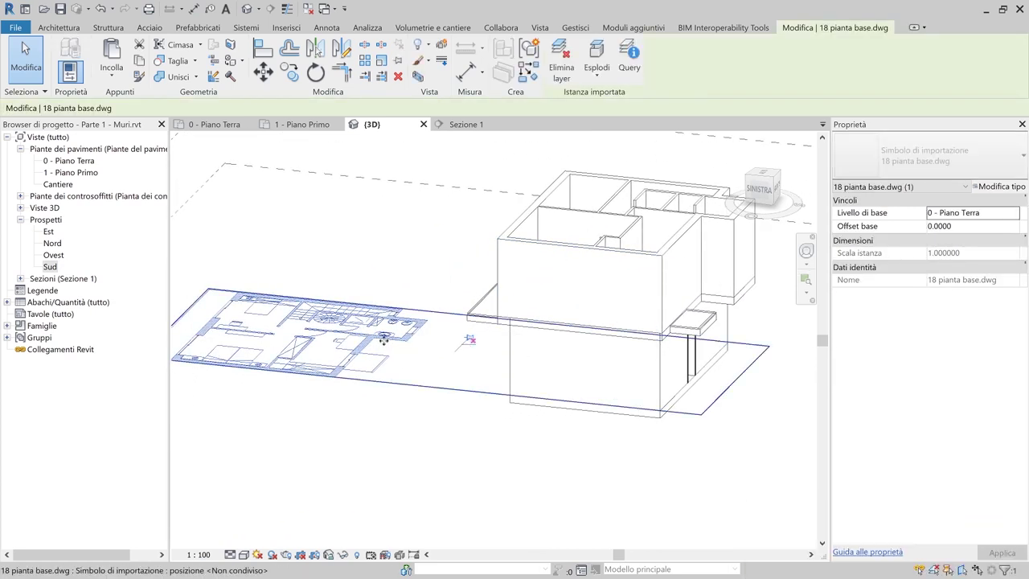
pyautogui.press('Delete')
pyautogui.scroll(-3, 383, 338)
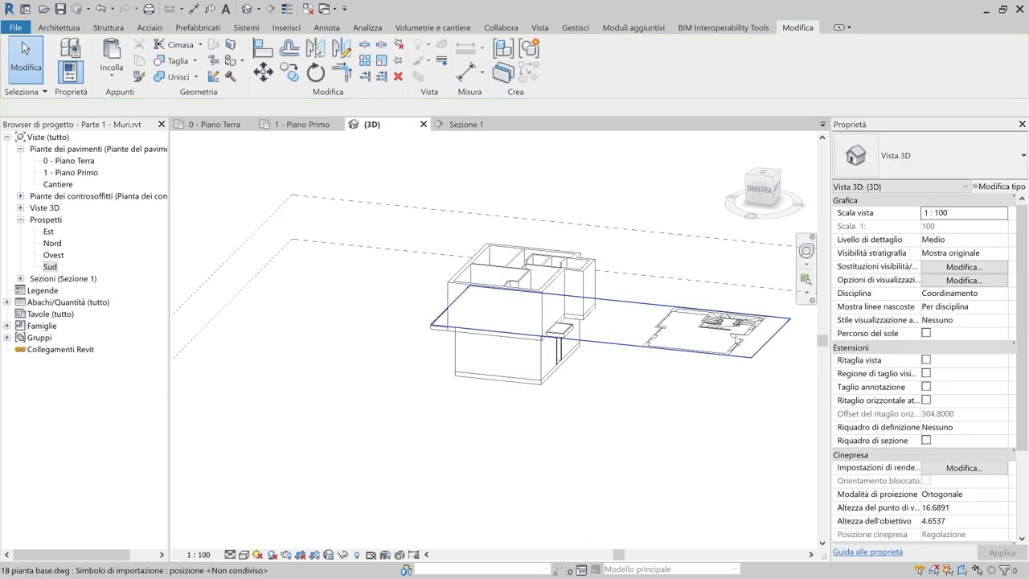
pyautogui.click(736, 343)
pyautogui.press('Delete')
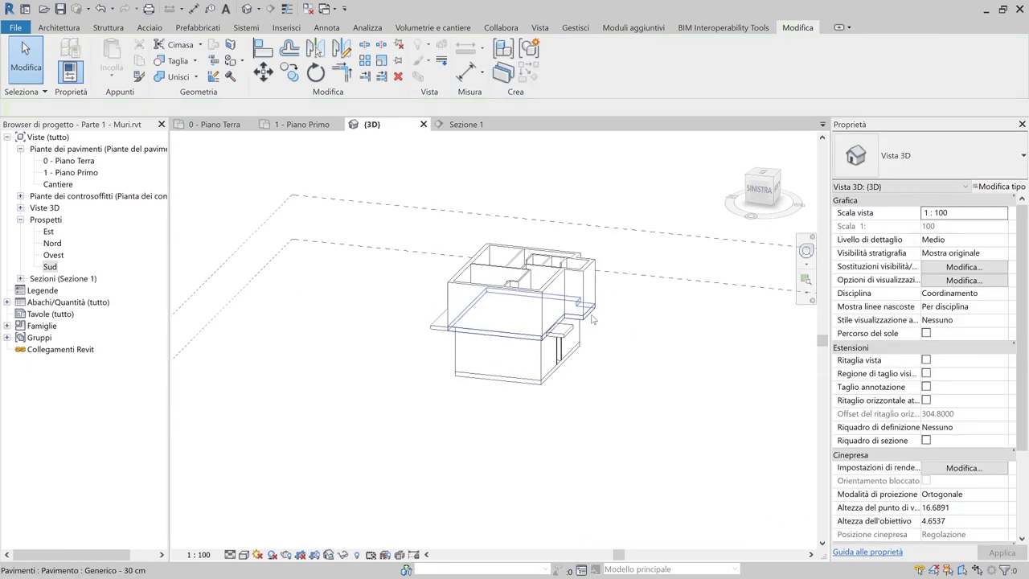
pyautogui.scroll(2, 518, 336)
pyautogui.scroll(2, 517, 337)
# Raise the long balcony slab's back edge to 0.04 via Modify Sub Elements
pyautogui.keyDown('shift'); pyautogui.moveTo(480, 412); pyautogui.dragTo(499, 386, button='middle'); pyautogui.keyUp('shift')
pyautogui.click(375, 367)
pyautogui.scroll(4, 346, 338)
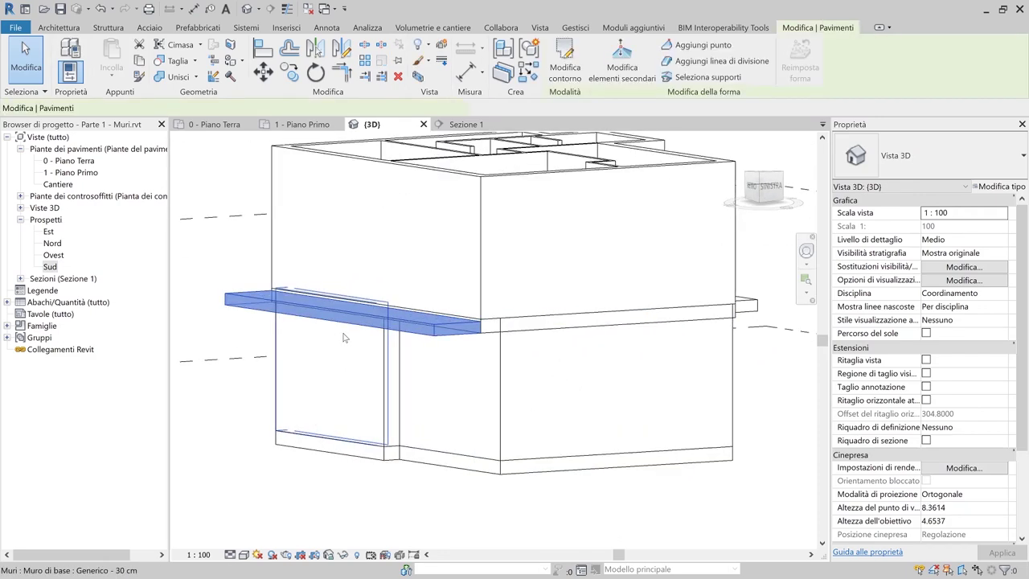
pyautogui.keyDown('shift'); pyautogui.moveTo(361, 322); pyautogui.dragTo(575, 197, button='middle'); pyautogui.keyUp('shift')
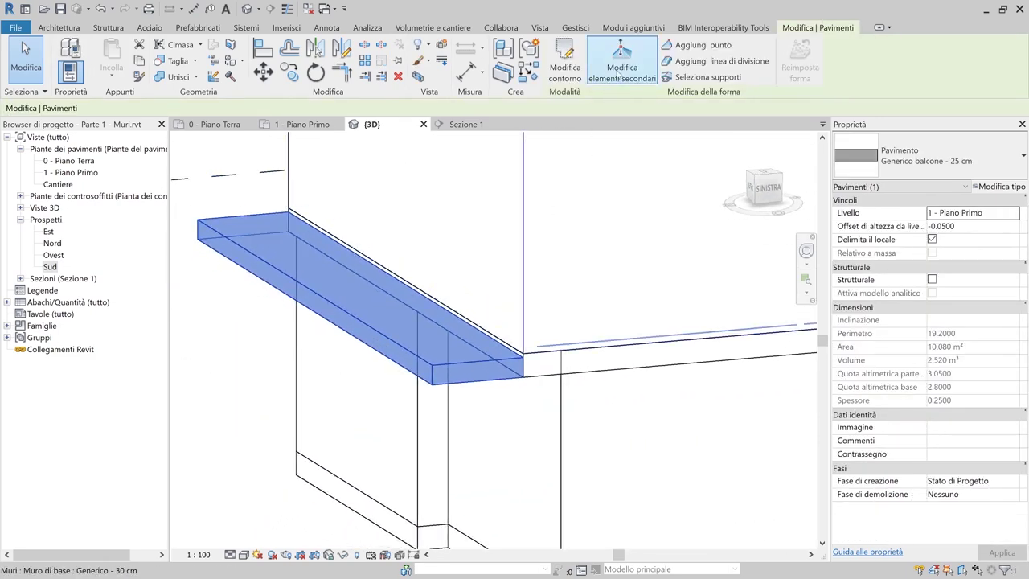
pyautogui.click(635, 66)
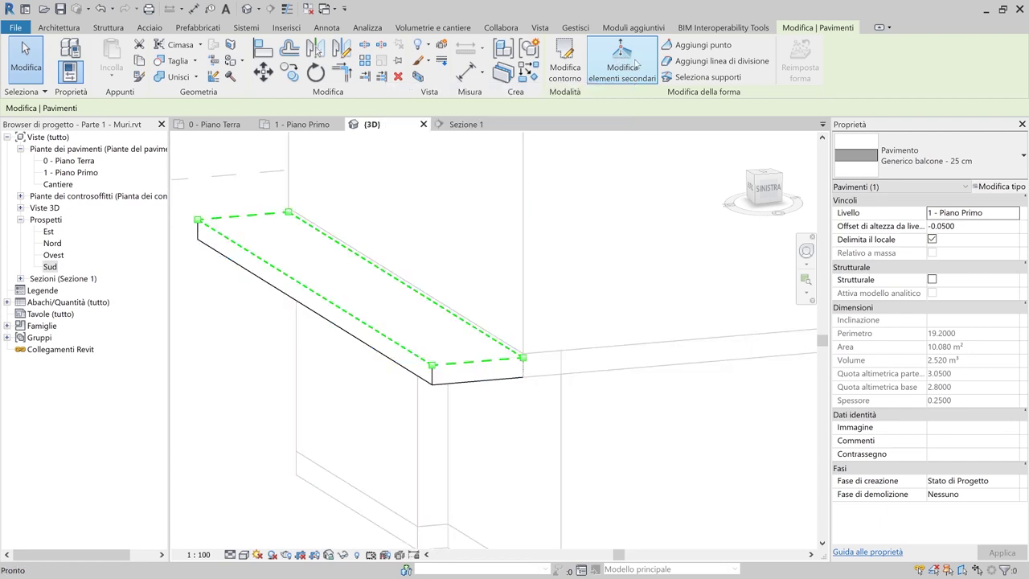
pyautogui.click(387, 277)
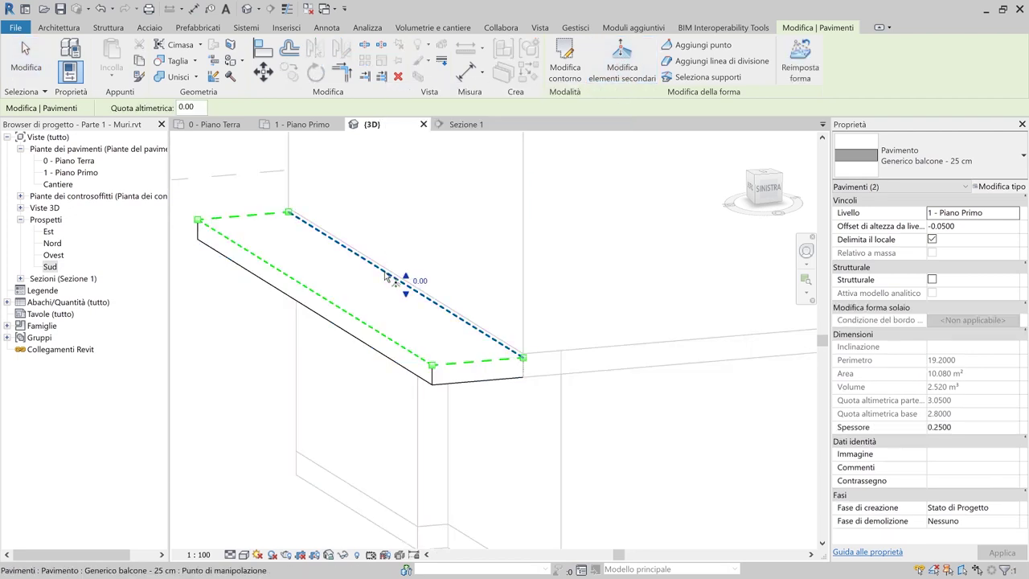
pyautogui.click(417, 281)
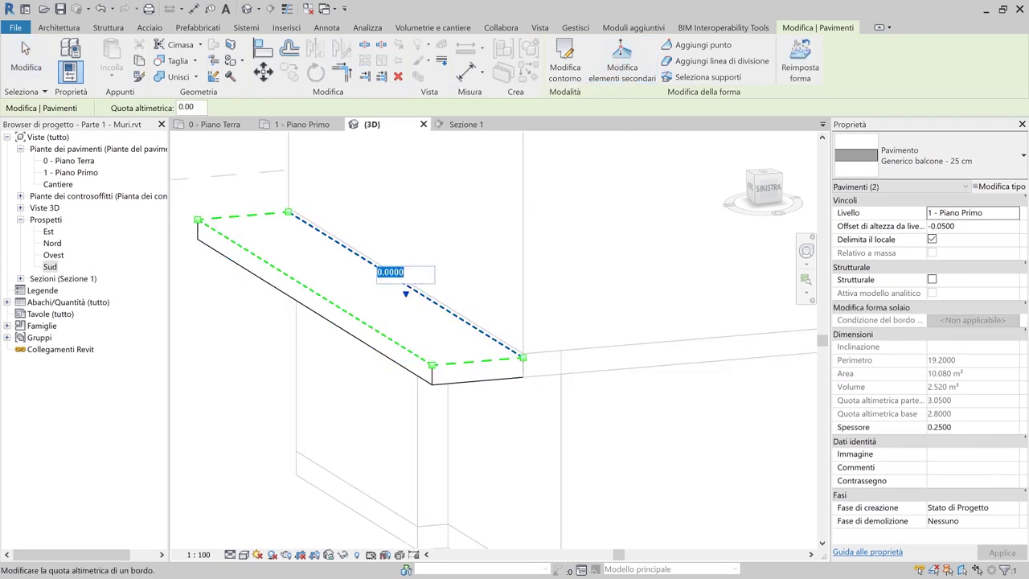
pyautogui.write('0.04')
pyautogui.press('Return')
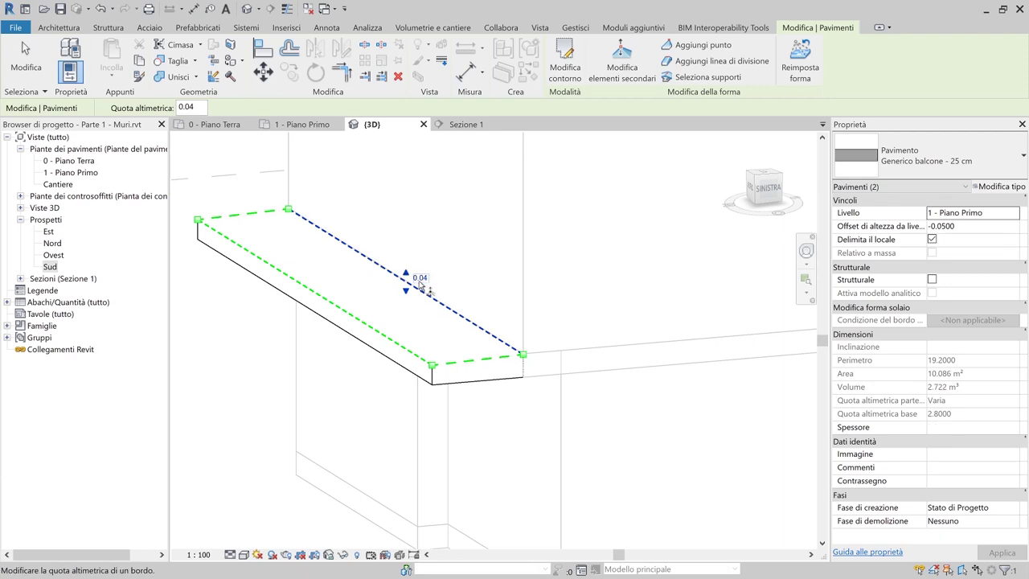
pyautogui.click(258, 185)
pyautogui.press('Escape')
pyautogui.keyDown('shift'); pyautogui.moveTo(545, 246); pyautogui.dragTo(555, 409, button='middle'); pyautogui.keyUp('shift')
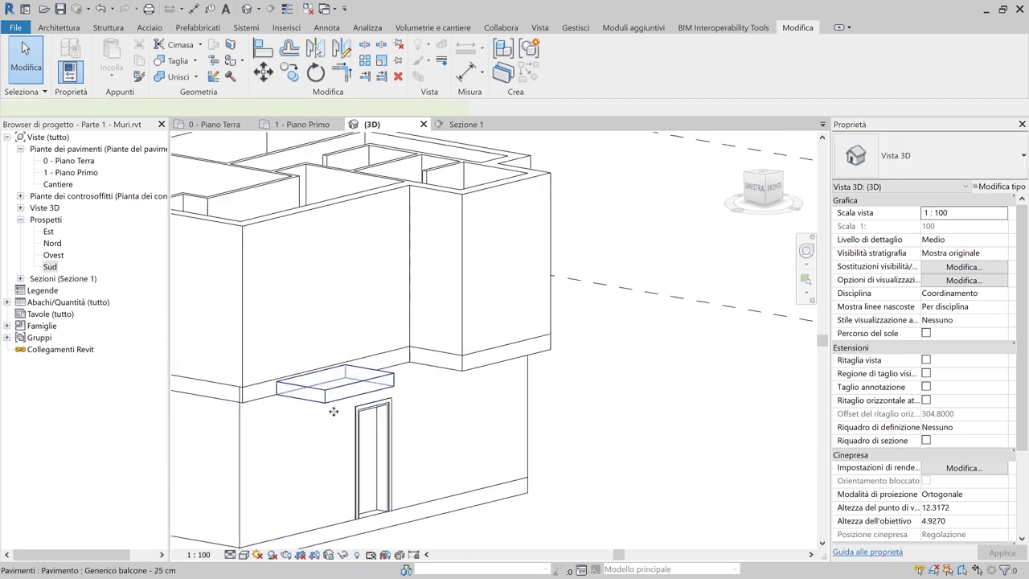
# Set the small door balcony slab's back edge elevation to 0.04 via Modify Sub Elements
pyautogui.click(338, 384)
pyautogui.moveTo(337, 384); pyautogui.dragTo(500, 338, button='middle')
pyautogui.scroll(2, 485, 336)
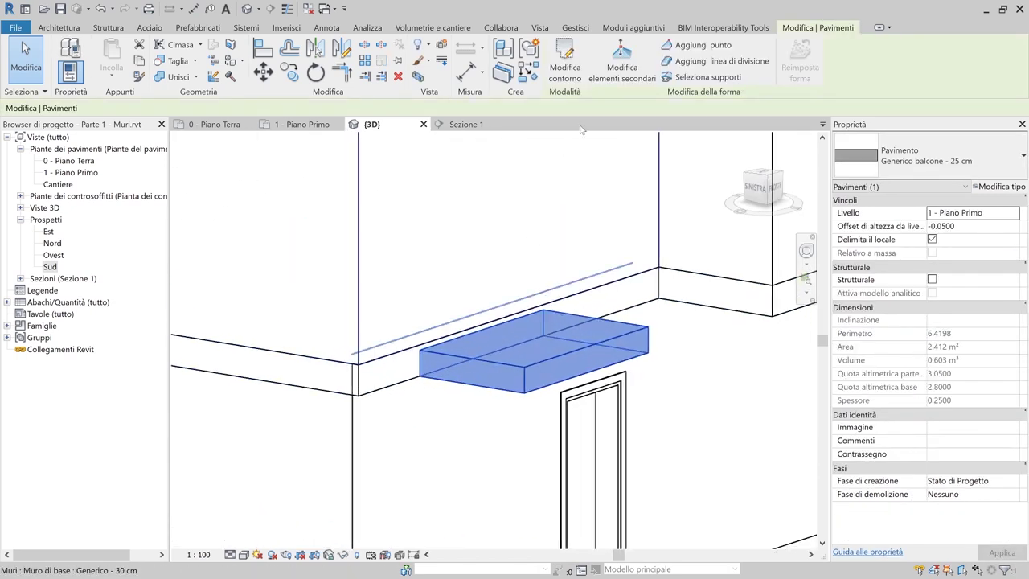
pyautogui.click(631, 61)
pyautogui.click(502, 325)
pyautogui.click(498, 326)
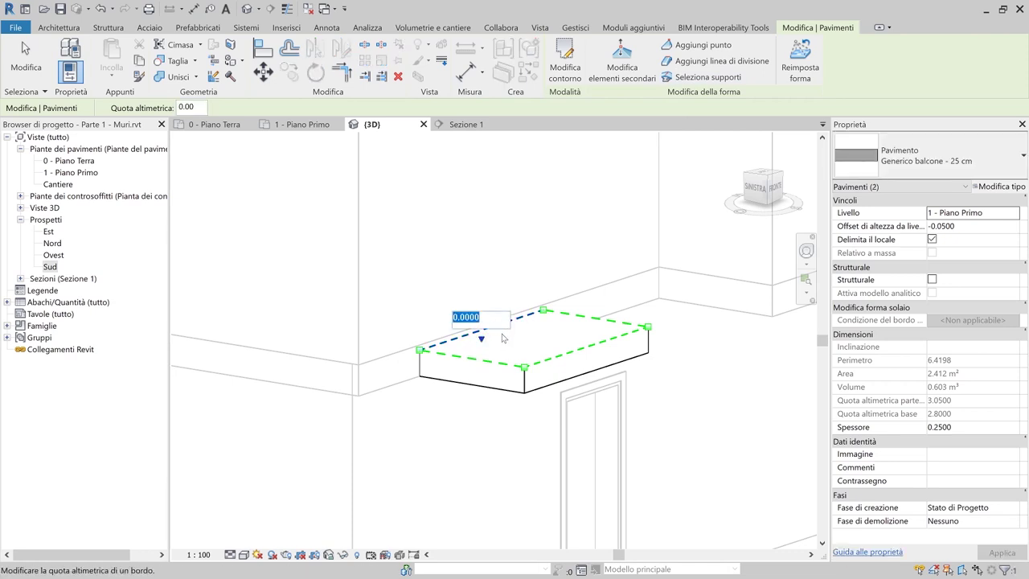
pyautogui.write('0.04')
pyautogui.press('Return')
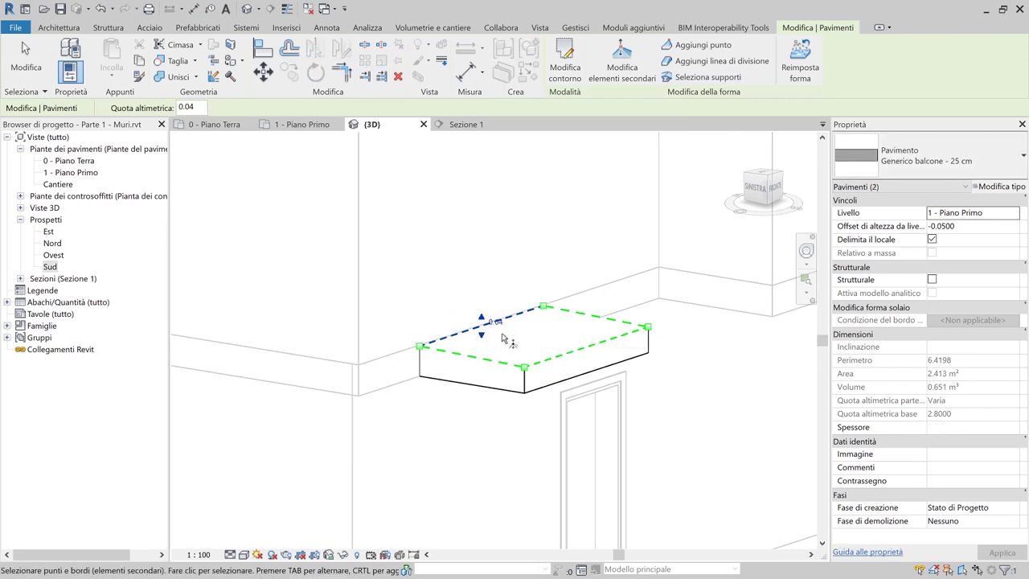
pyautogui.press('Escape')
pyautogui.press('Escape')
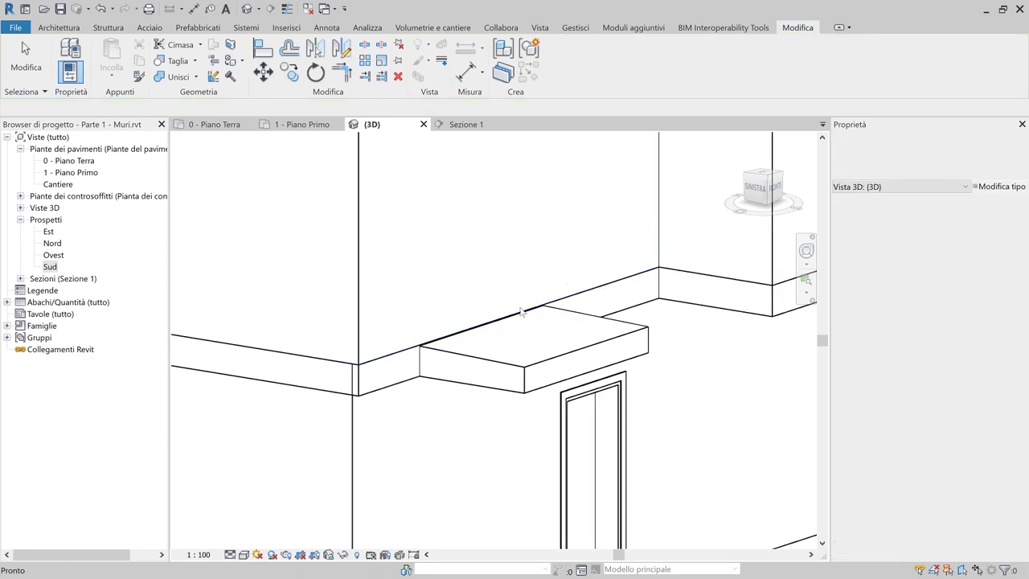
pyautogui.scroll(-6, 563, 331)
pyautogui.keyDown('shift'); pyautogui.moveTo(564, 331); pyautogui.dragTo(471, 480, button='middle'); pyautogui.keyUp('shift')
pyautogui.keyDown('shift'); pyautogui.moveTo(455, 386); pyautogui.dragTo(281, 174, button='middle'); pyautogui.keyUp('shift')
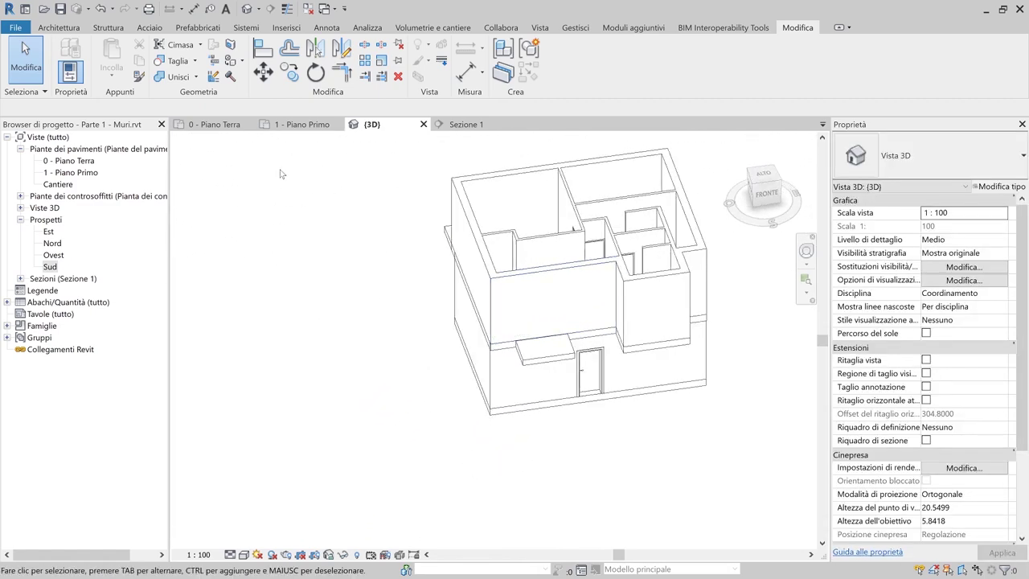
# Open the 0 - Piano Terra plan, zoom into the rooms, and start an aligned dimension (DI)
pyautogui.click(231, 126)
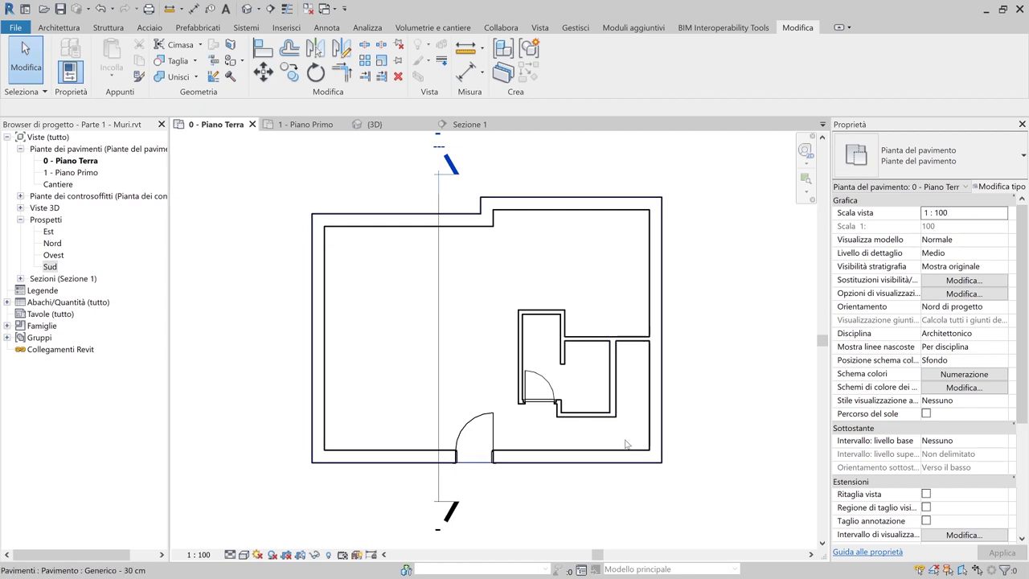
pyautogui.scroll(2, 626, 439)
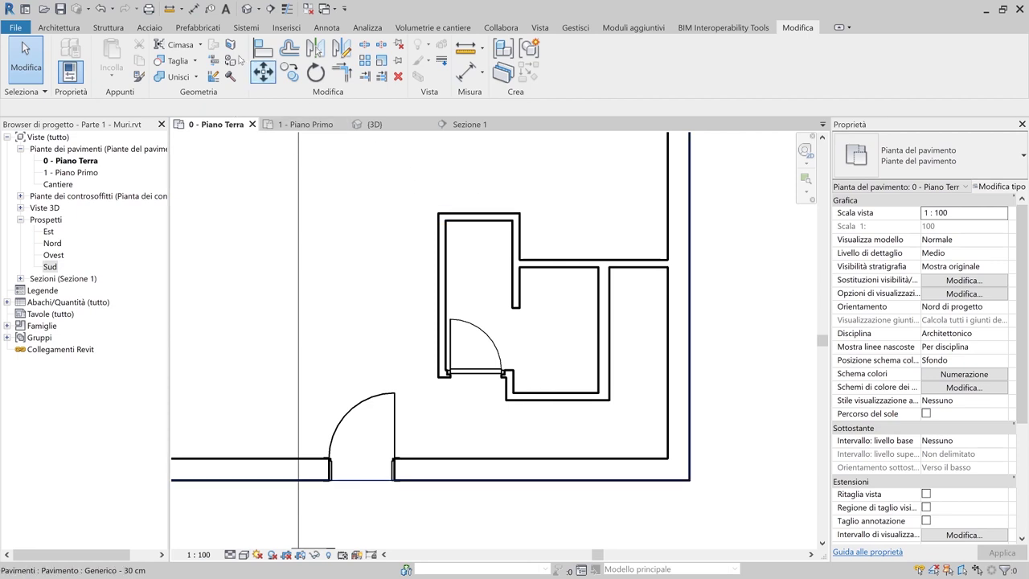
pyautogui.click(62, 28)
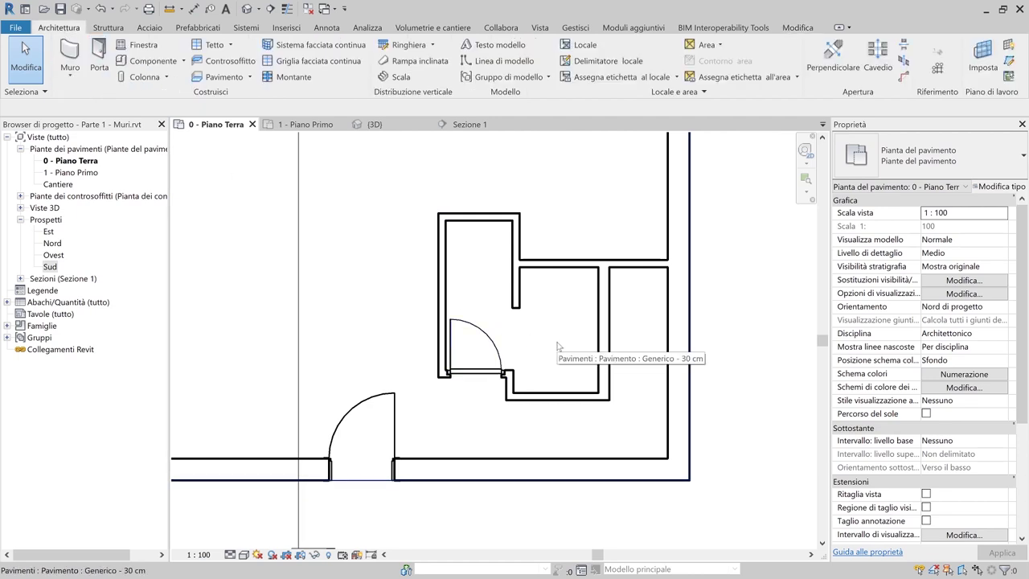
pyautogui.press('d')
pyautogui.press('i')
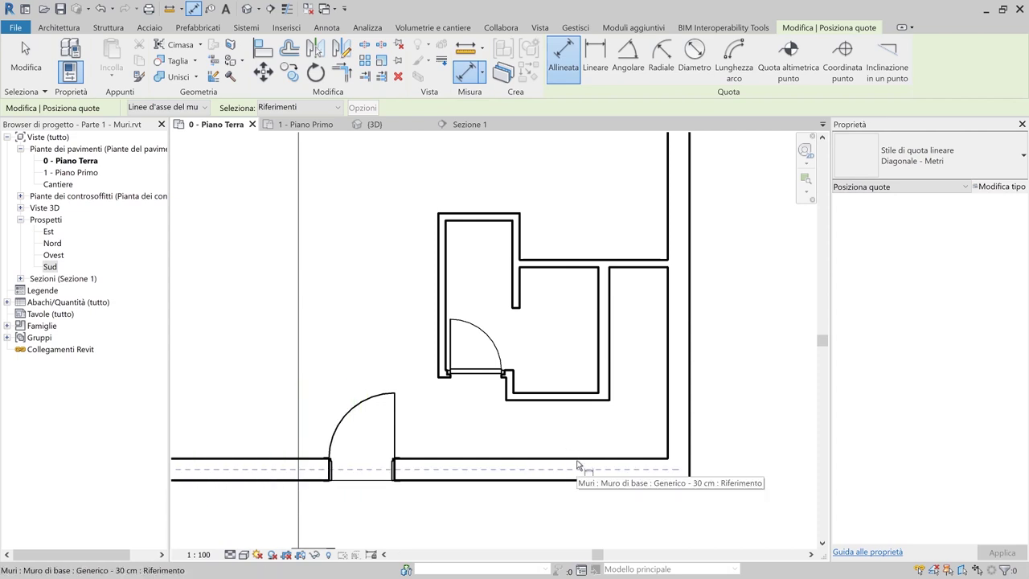
pyautogui.press('Tab')
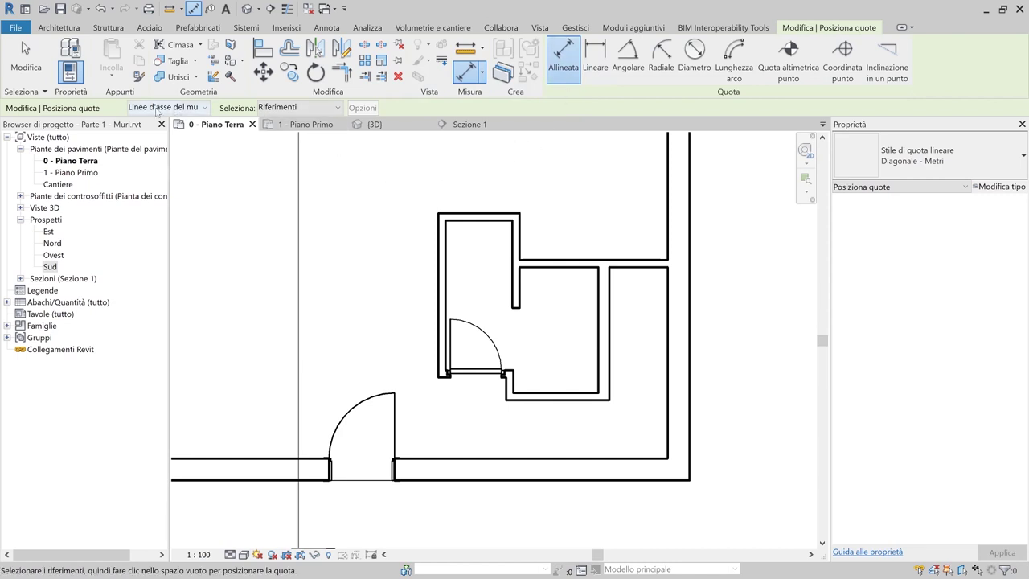
pyautogui.click(191, 107)
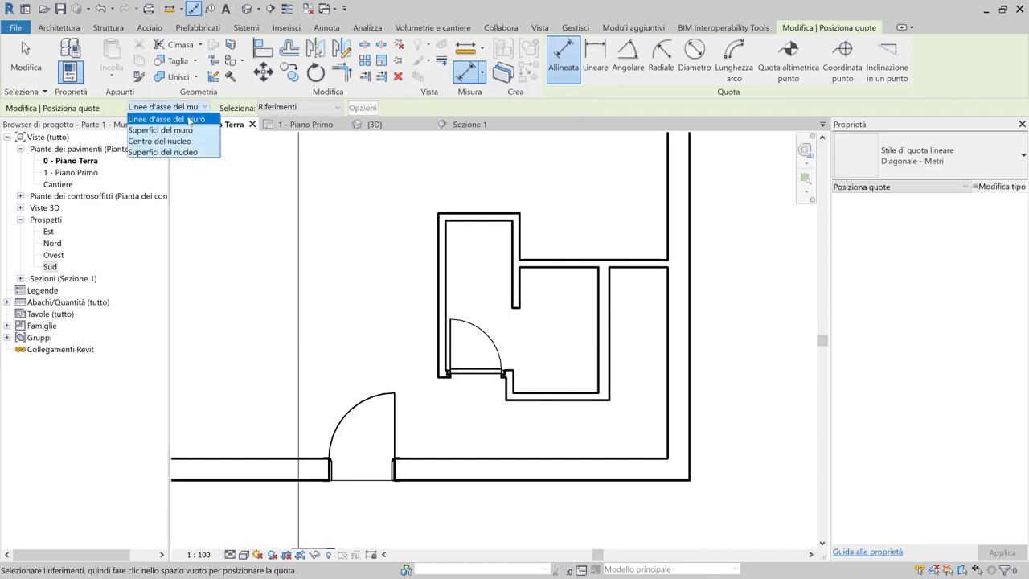
pyautogui.click(190, 130)
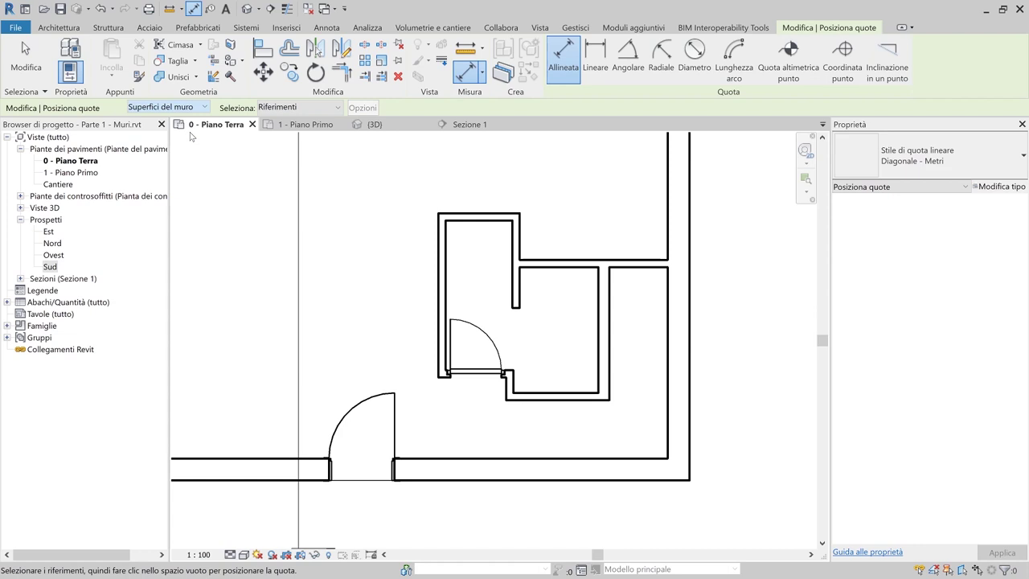
pyautogui.click(562, 459)
pyautogui.click(566, 405)
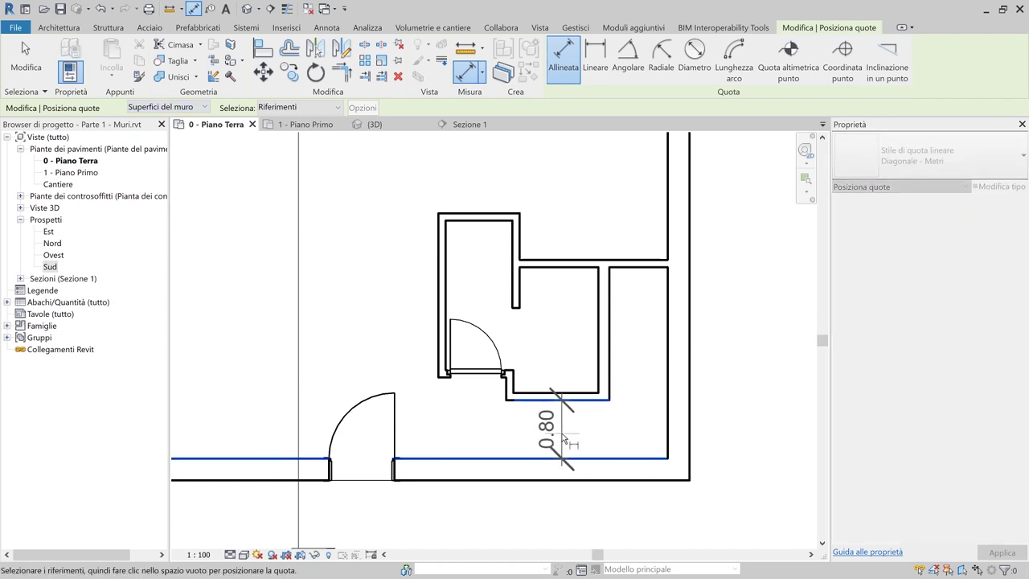
pyautogui.press('Escape')
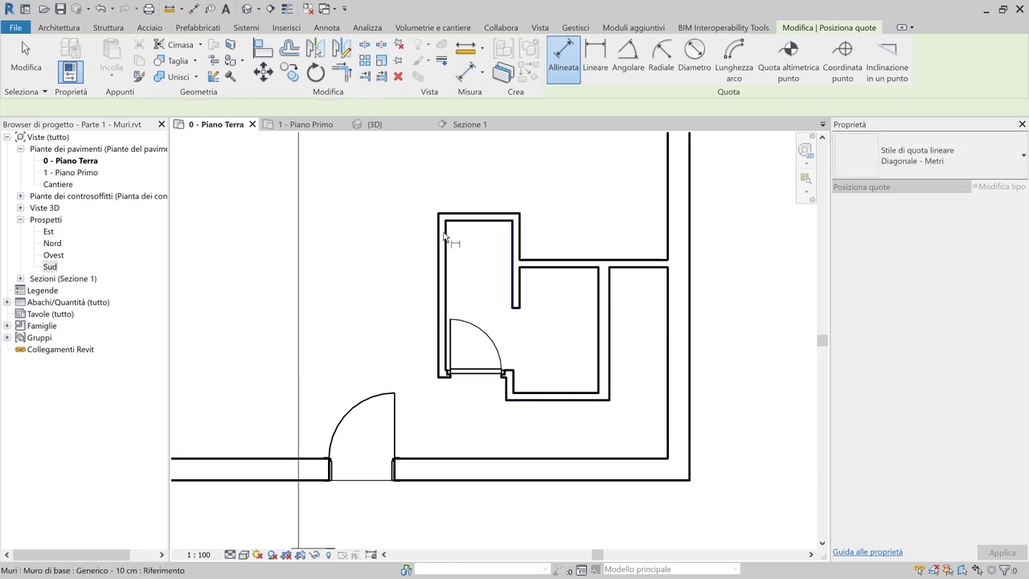
pyautogui.click(56, 28)
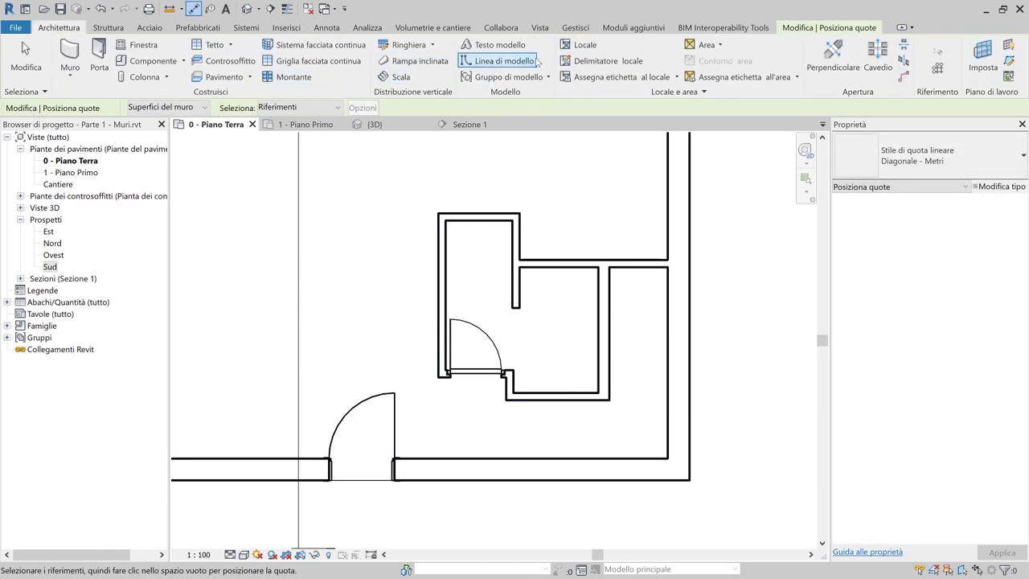
# Start a Cls - Alzata Max 17,5 cm - Pedata 30 cm stair with 15 desired risers
pyautogui.click(397, 78)
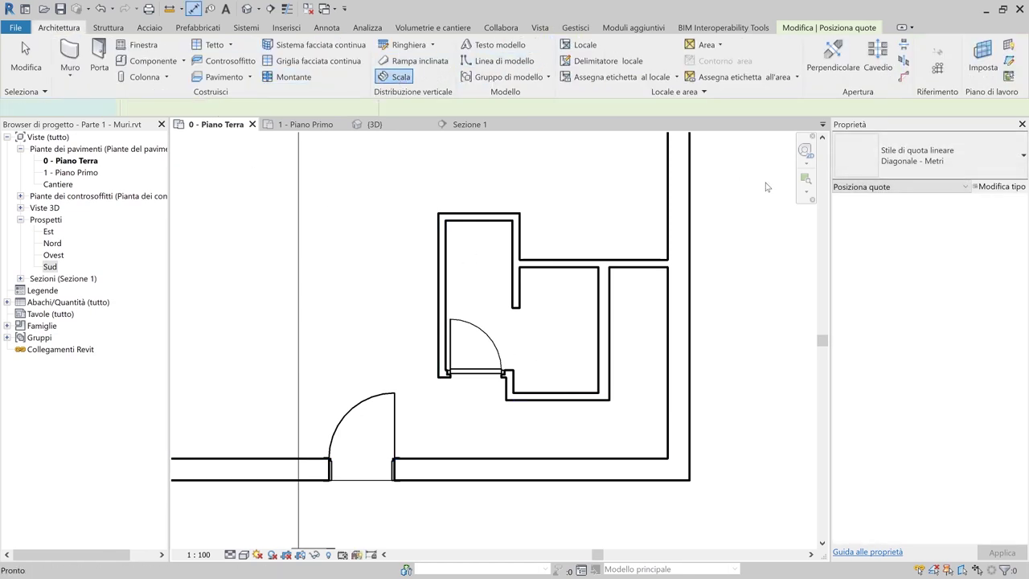
pyautogui.click(917, 164)
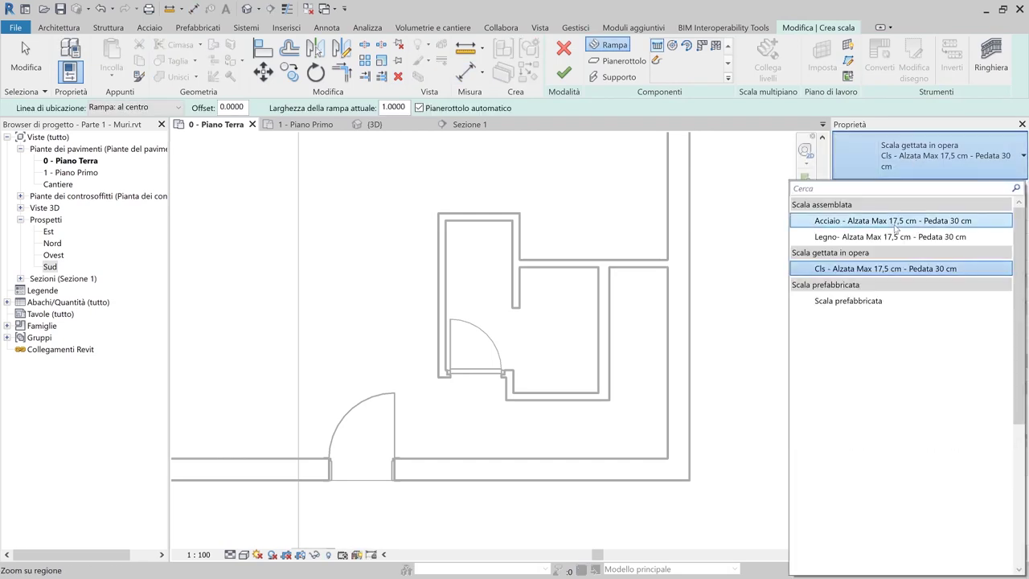
pyautogui.click(883, 270)
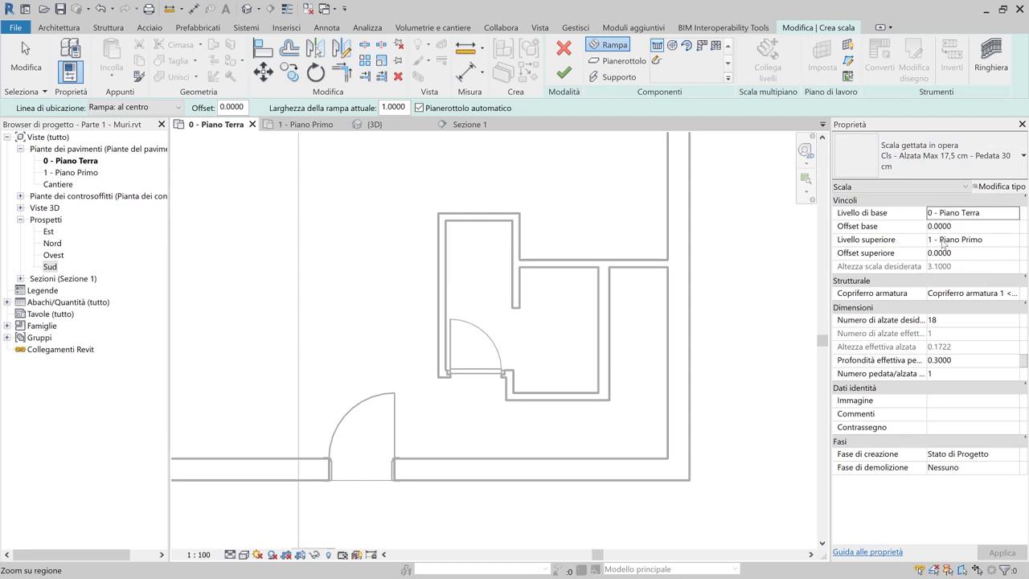
pyautogui.click(943, 320)
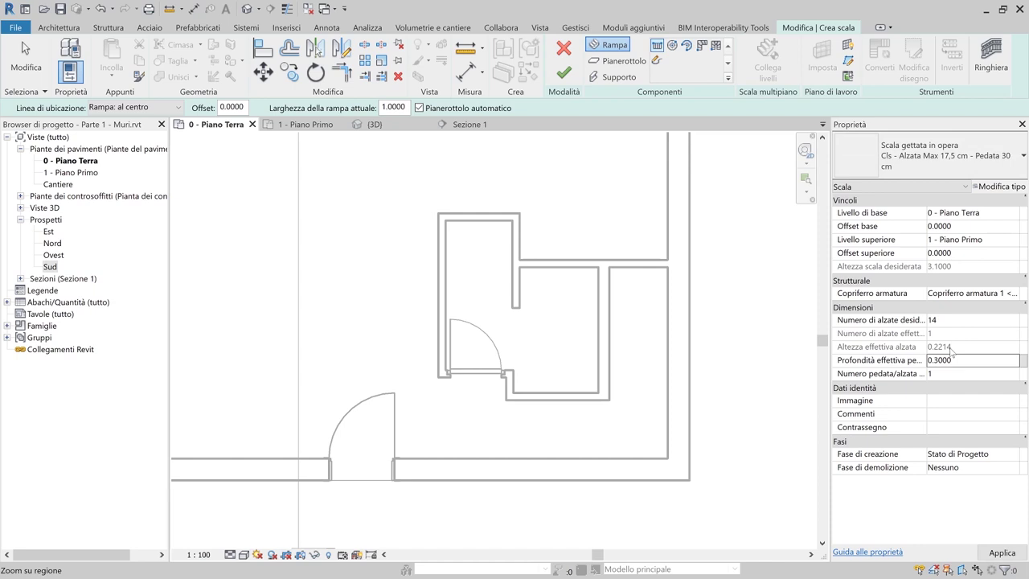
pyautogui.press('Tab')
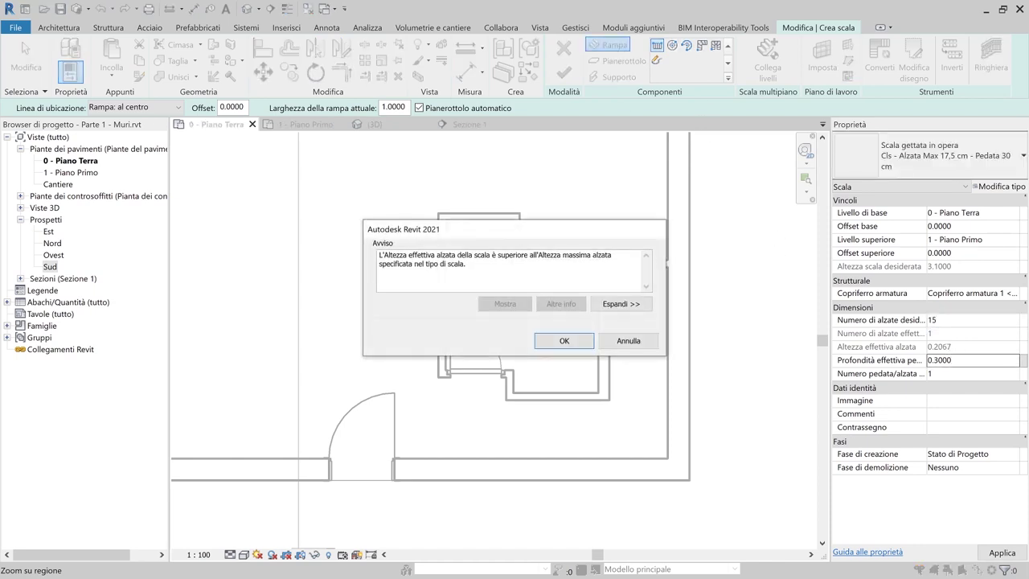
pyautogui.click(565, 341)
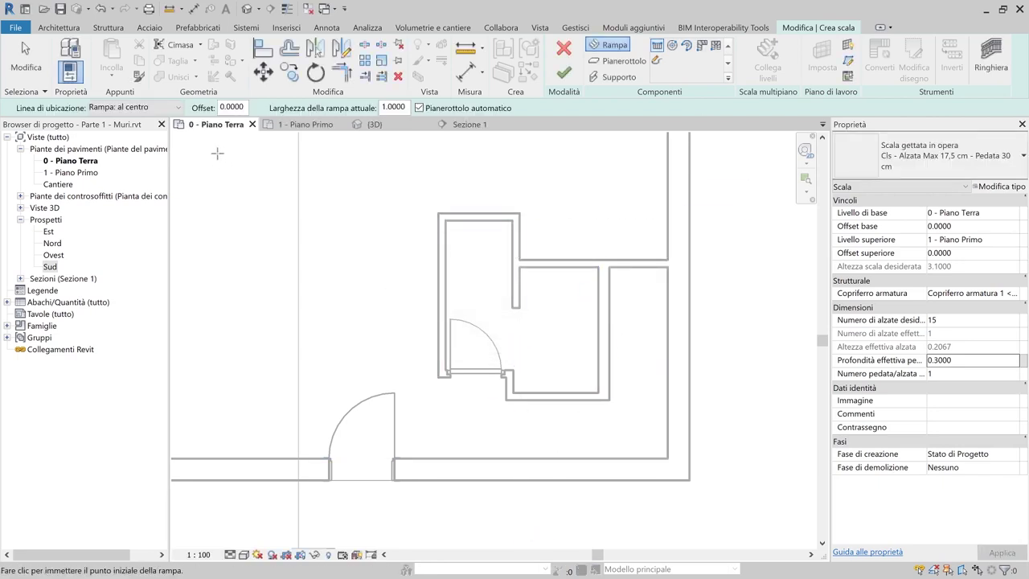
# Set the stair location line to Rampa: a destra and run width to 0.8
pyautogui.click(104, 107)
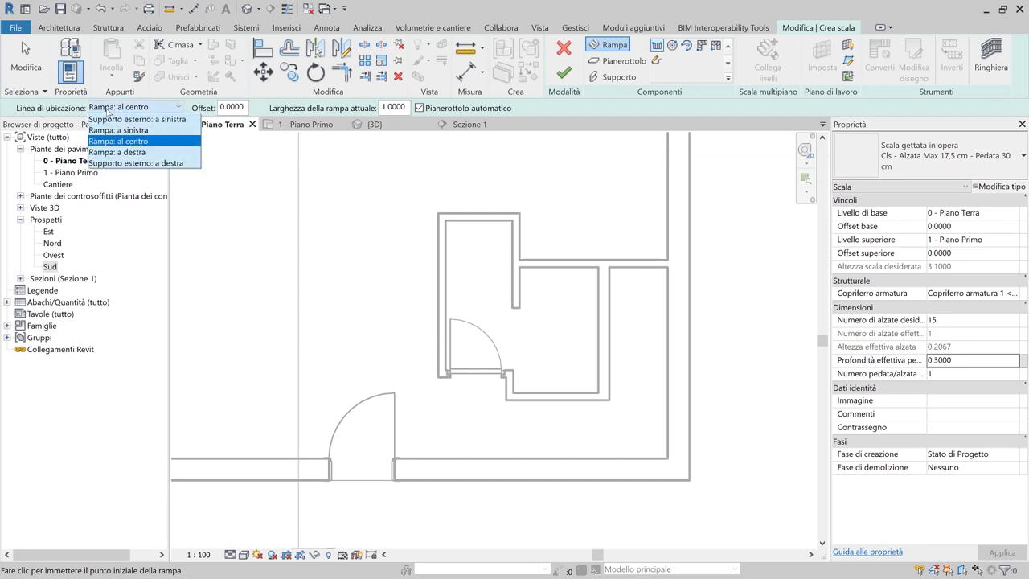
pyautogui.click(117, 152)
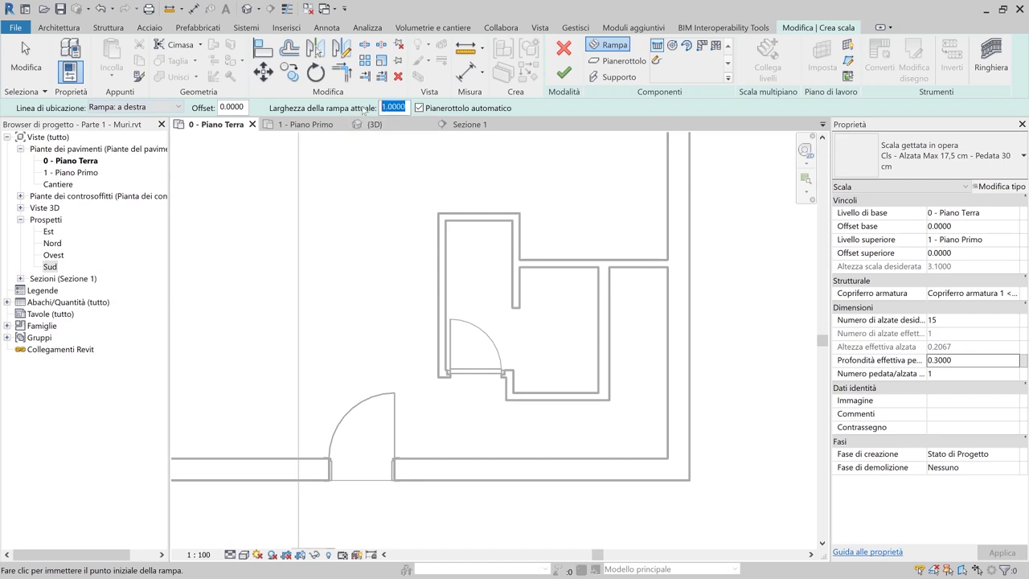
pyautogui.write('.8')
pyautogui.press('Return')
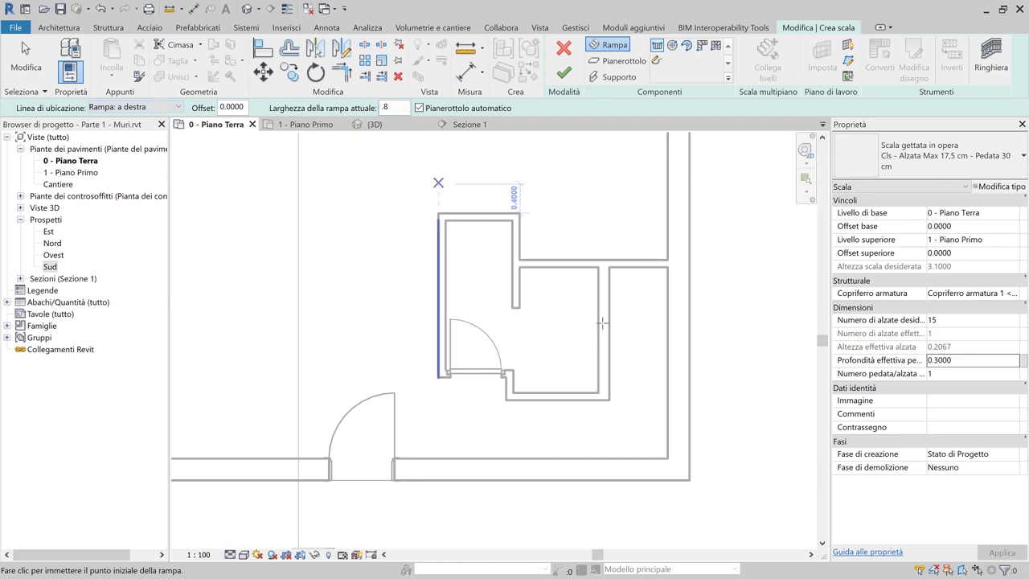
# Sketch three runs along the room's bottom, right and top sides, placing all 15 risers
pyautogui.click(542, 458)
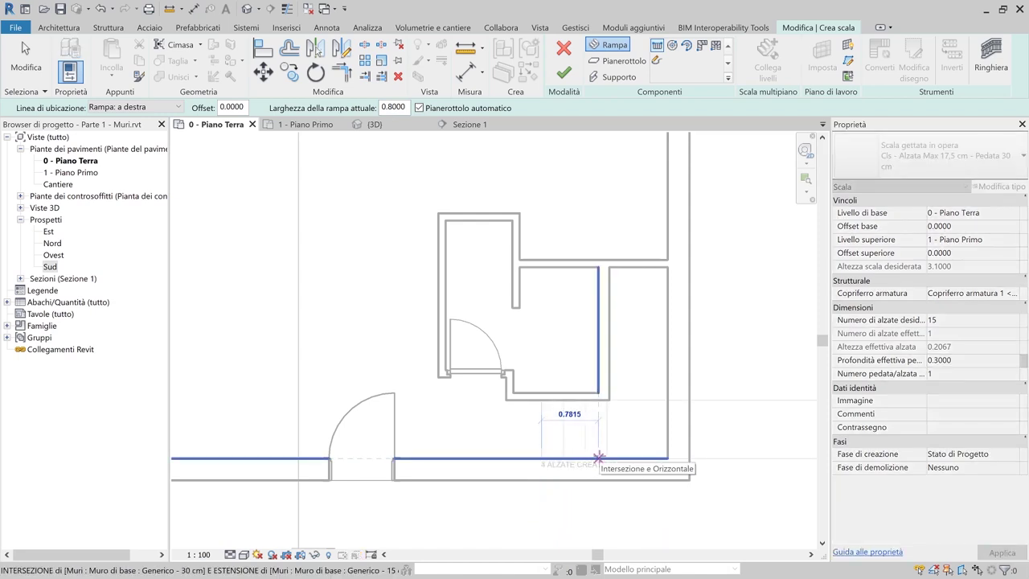
pyautogui.click(608, 458)
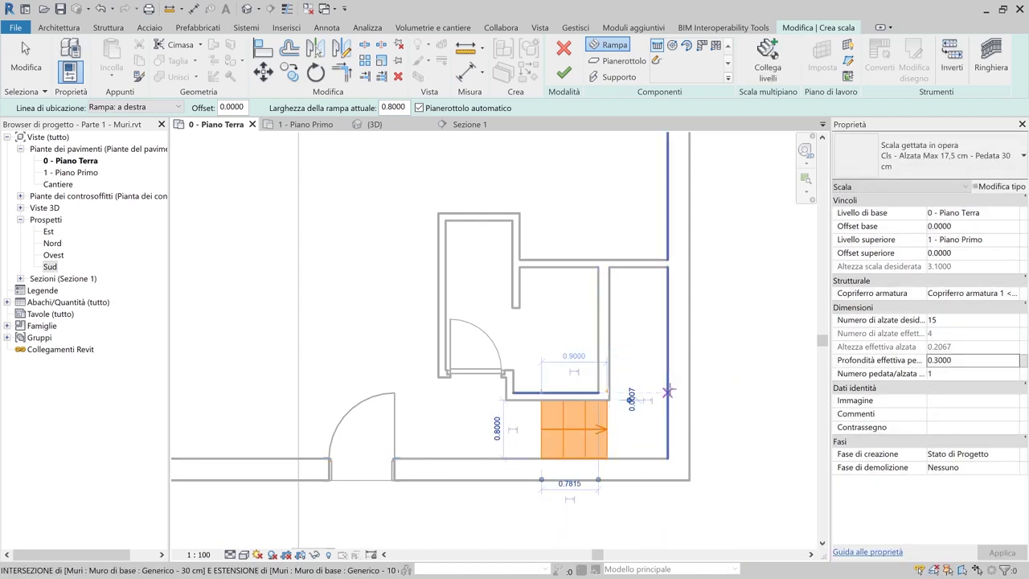
pyautogui.click(667, 394)
pyautogui.click(667, 283)
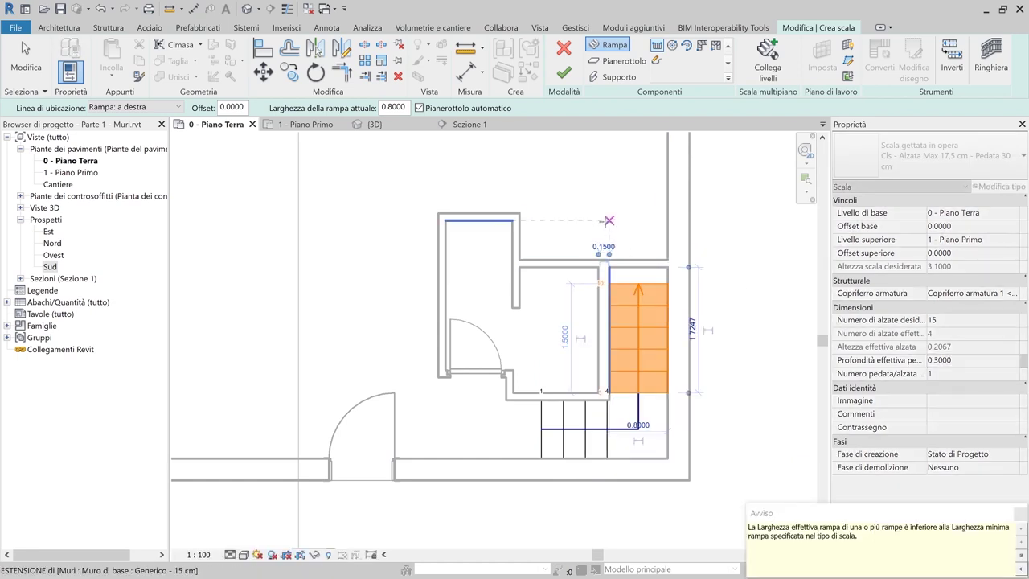
pyautogui.click(607, 214)
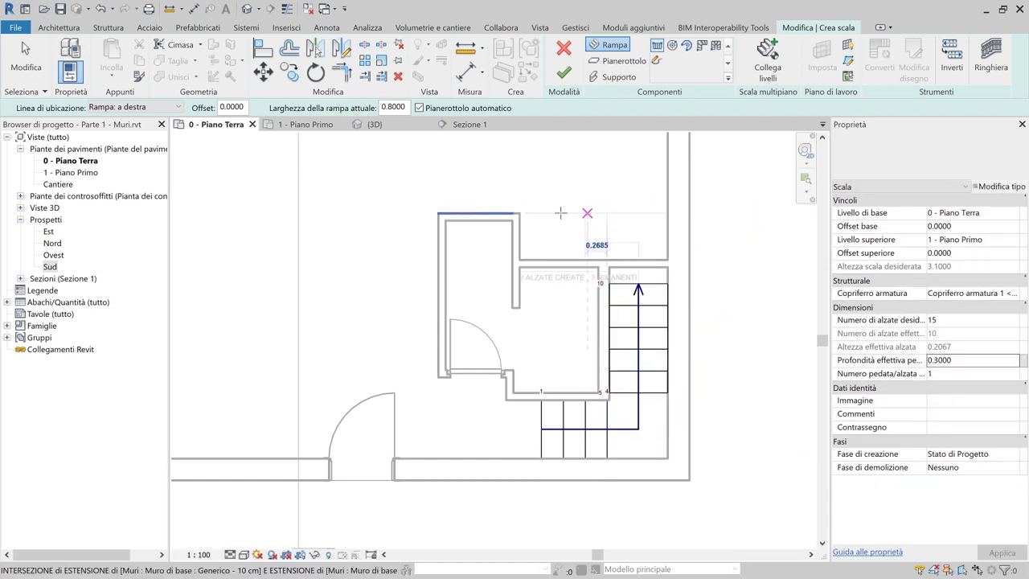
pyautogui.click(519, 213)
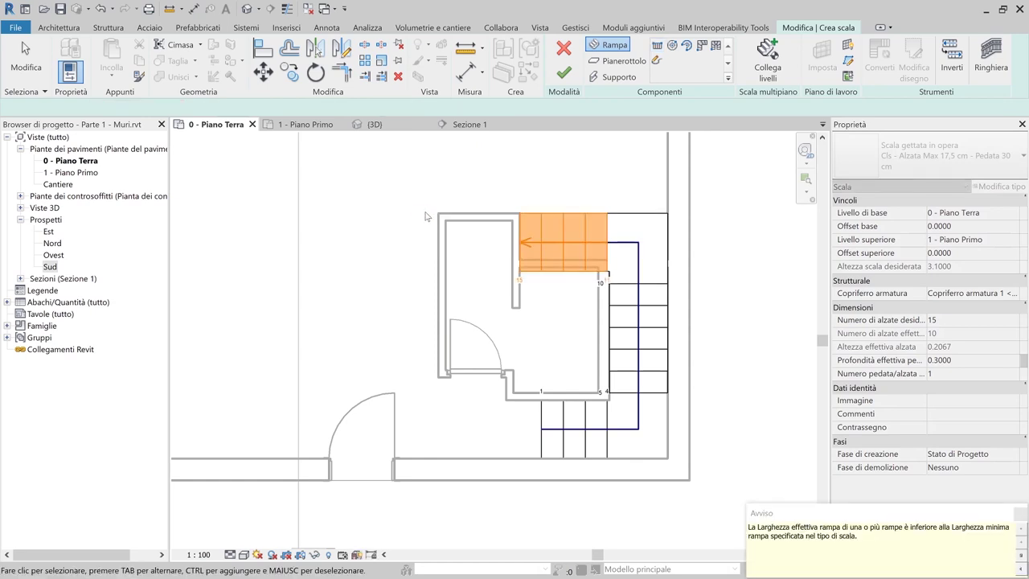
pyautogui.scroll(3, 535, 239)
pyautogui.press('Escape')
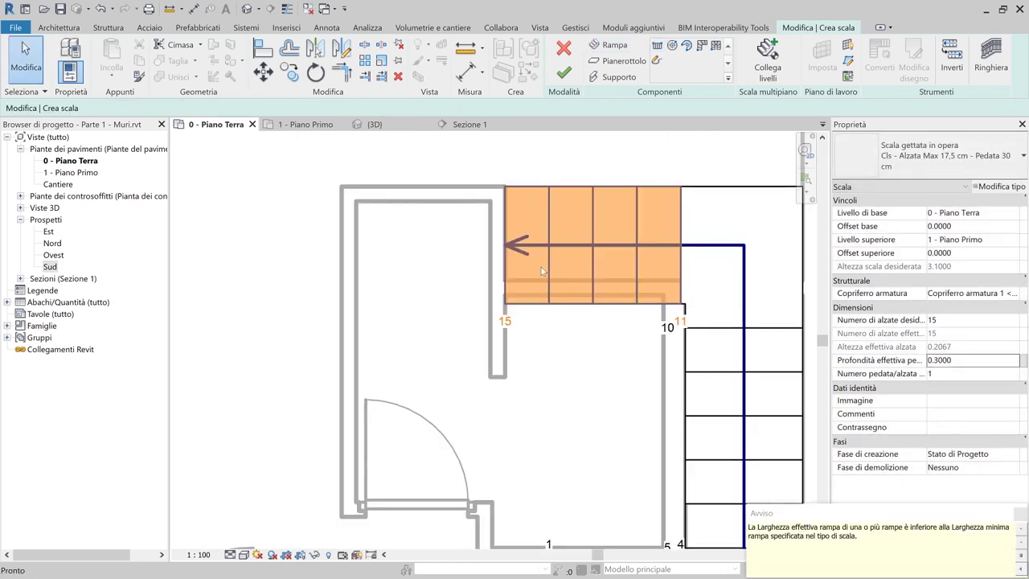
pyautogui.click(554, 210)
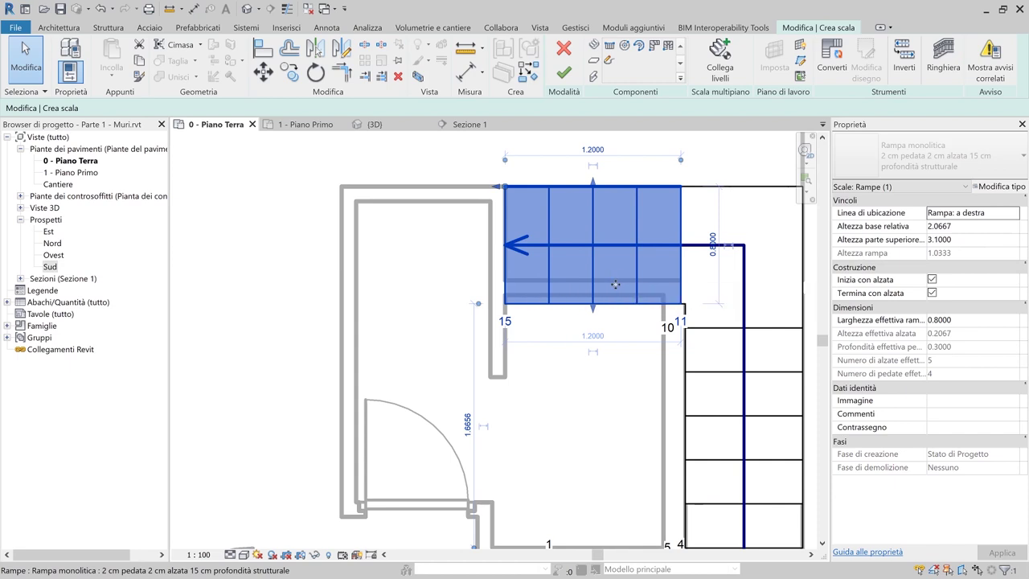
# Align the top stair run's edge flush to the wall line, using Wireframe then back to Linea nascosta
pyautogui.press('Escape')
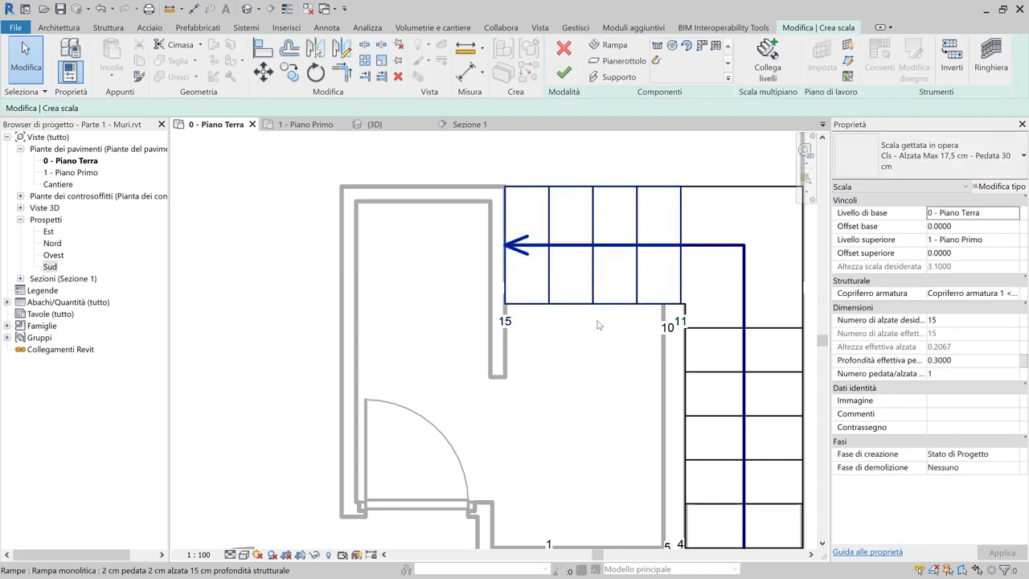
pyautogui.click(583, 280)
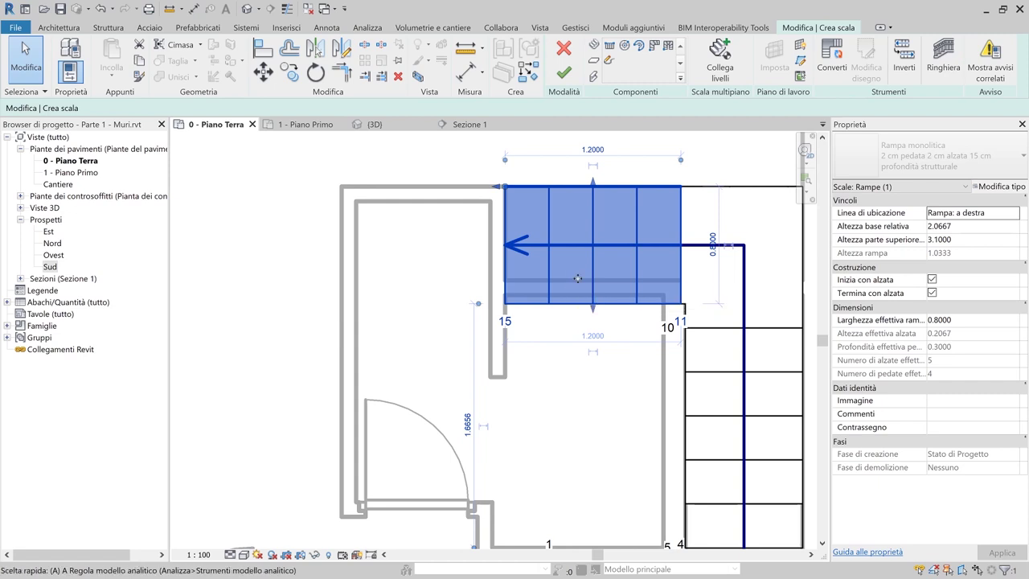
pyautogui.press('a')
pyautogui.press('l')
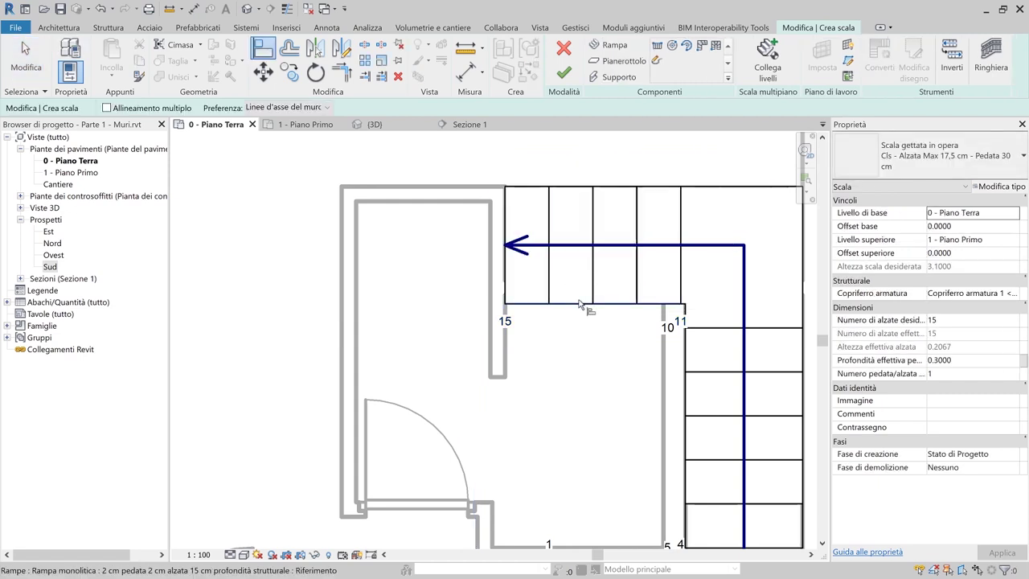
pyautogui.click(243, 555)
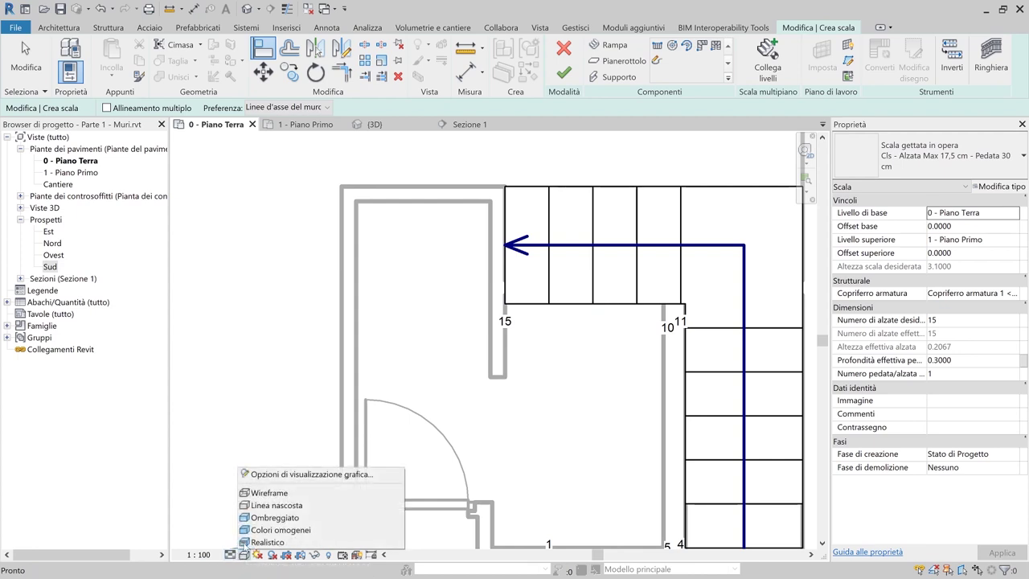
pyautogui.click(255, 491)
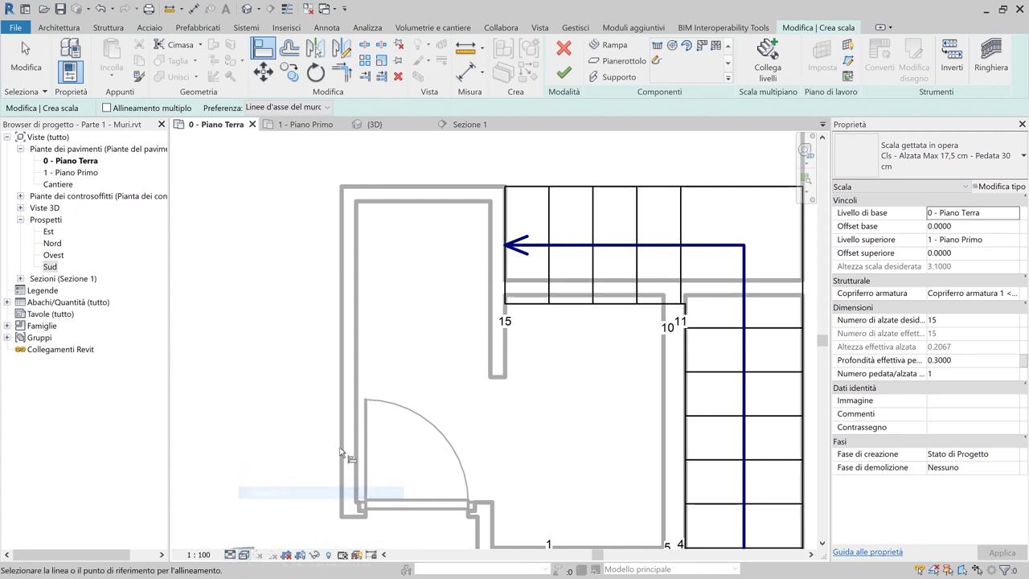
pyautogui.click(609, 285)
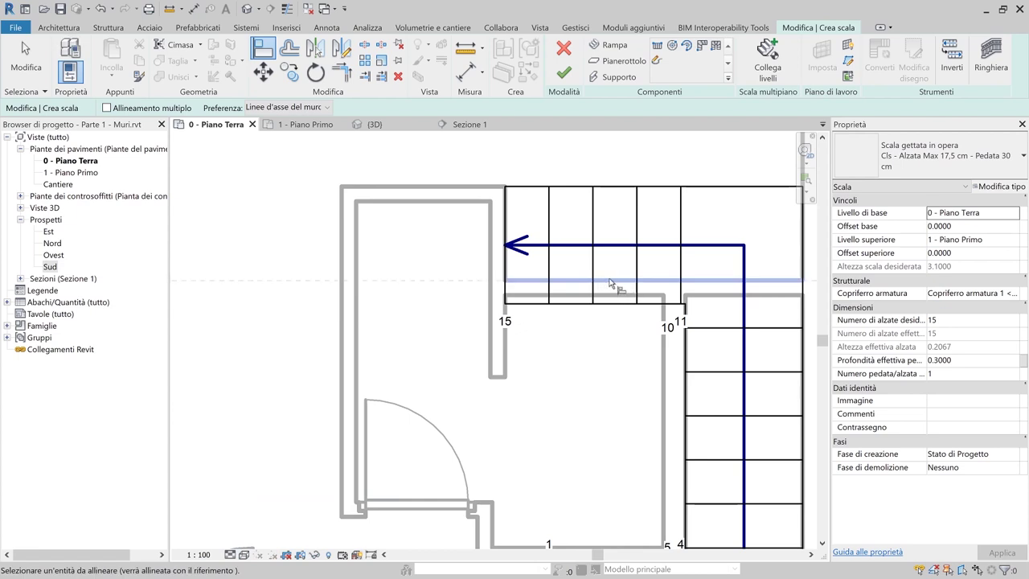
pyautogui.click(609, 302)
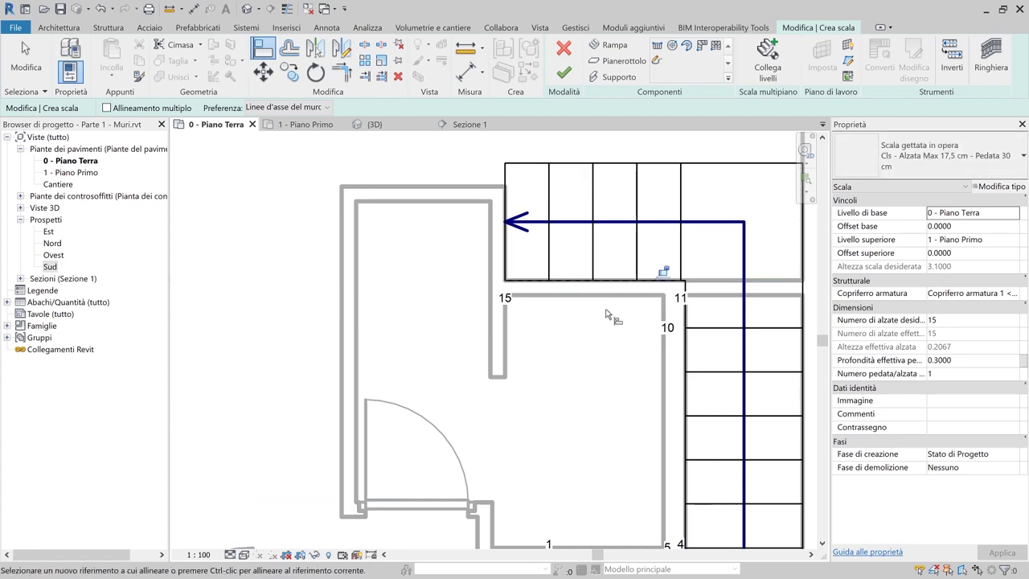
pyautogui.scroll(-3, 607, 314)
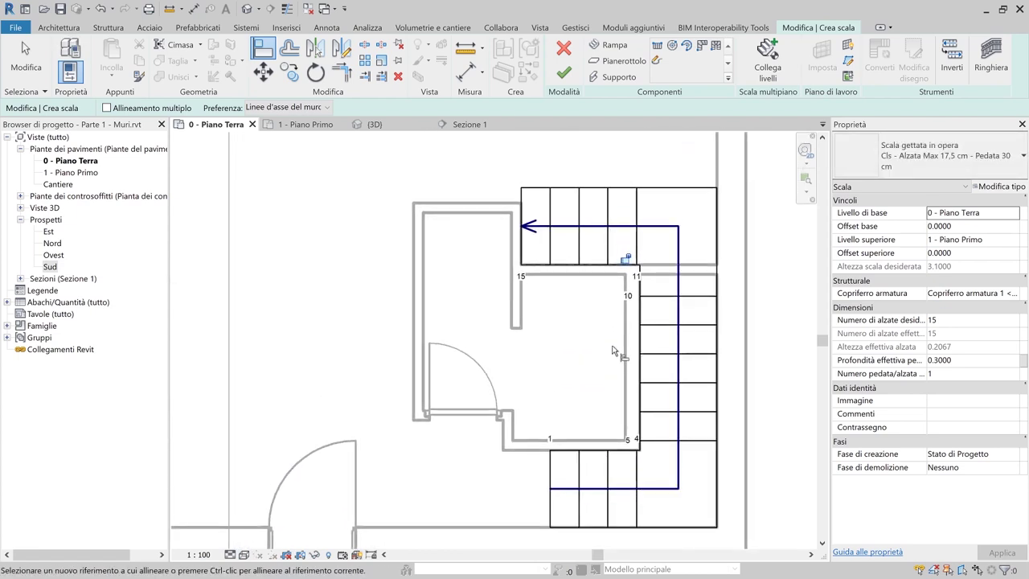
pyautogui.click(244, 555)
pyautogui.click(276, 505)
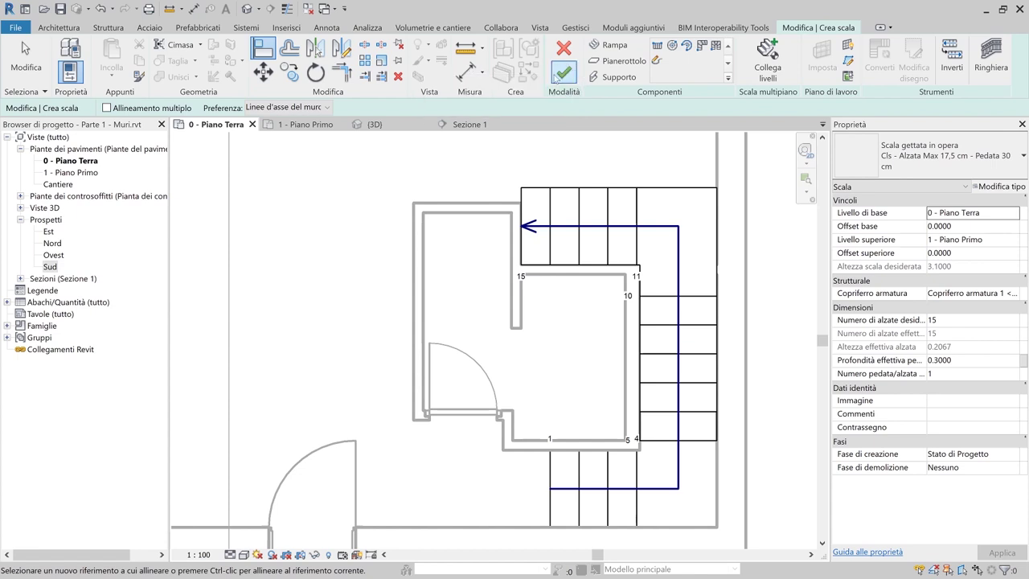
# Set the stair's railing to Nessuno and finish the stair
pyautogui.click(990, 58)
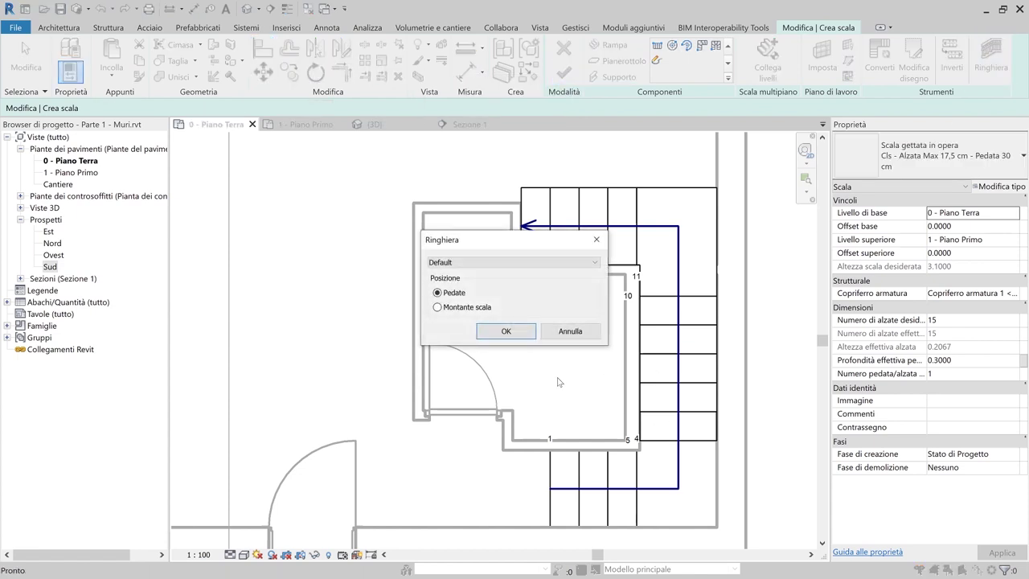
pyautogui.click(485, 266)
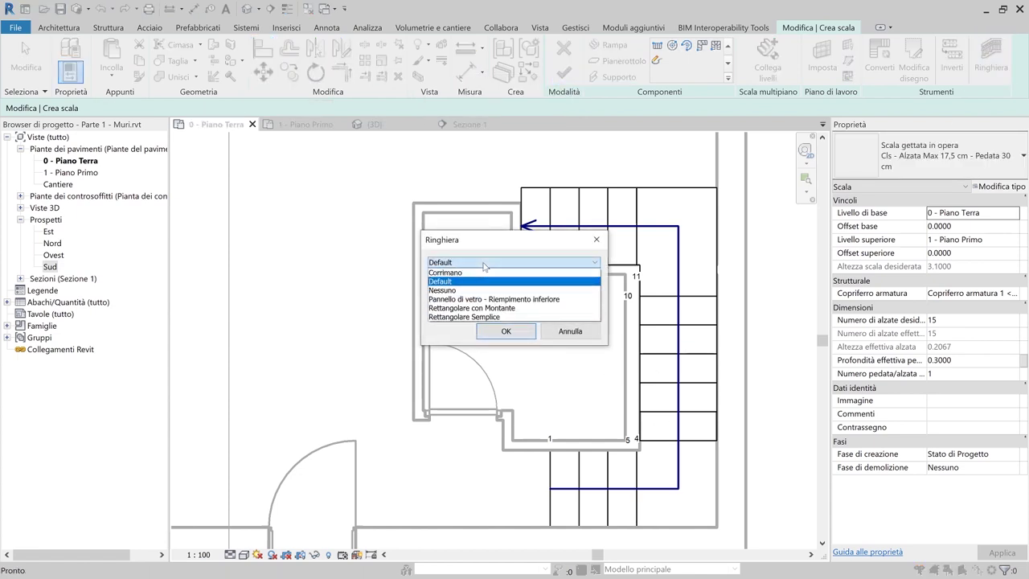
pyautogui.click(462, 290)
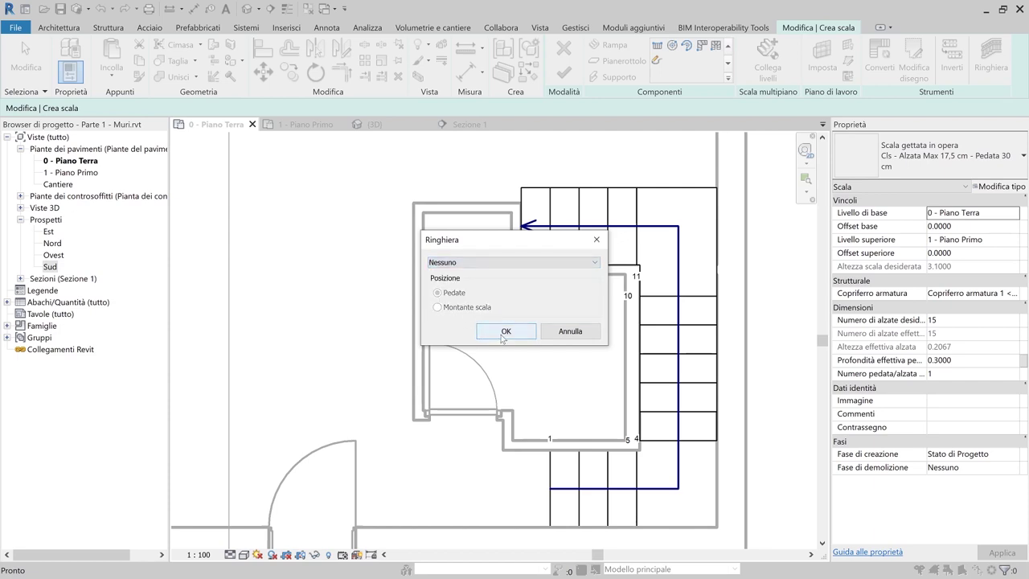
pyautogui.click(506, 331)
pyautogui.click(563, 73)
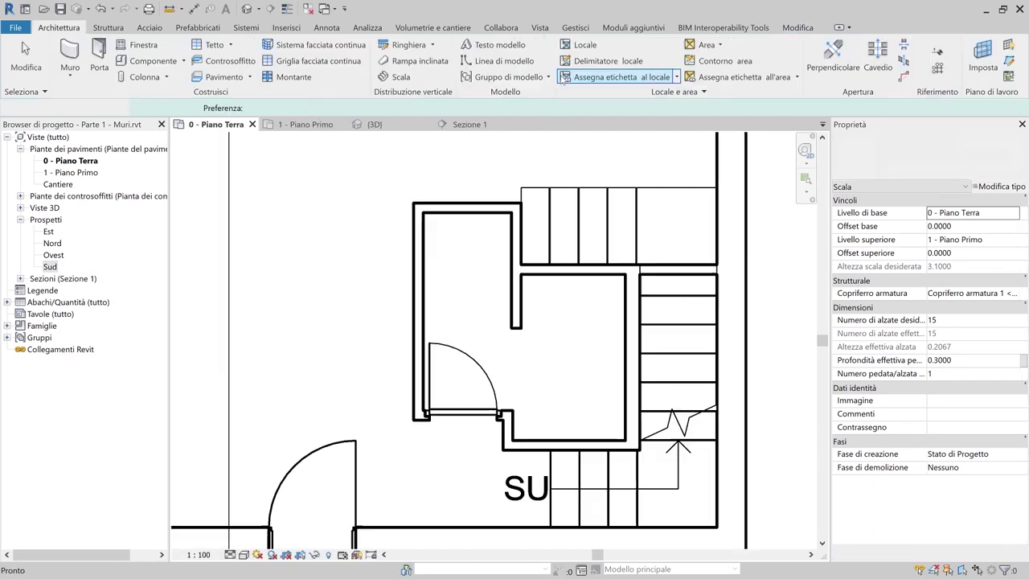
# Open the 1 - Piano Primo floor plan
pyautogui.scroll(-2, 513, 342)
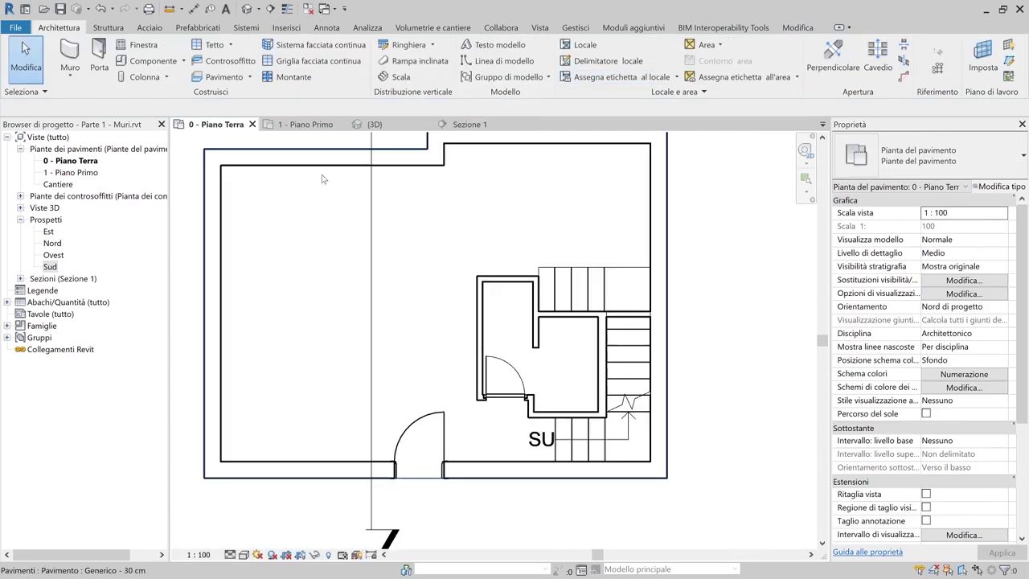
pyautogui.click(296, 124)
pyautogui.scroll(-4, 635, 374)
# Pan to the stair near GIÙ, test-delete and restore it, then set the visual style to Wireframe
pyautogui.moveTo(635, 374); pyautogui.dragTo(518, 421, button='middle')
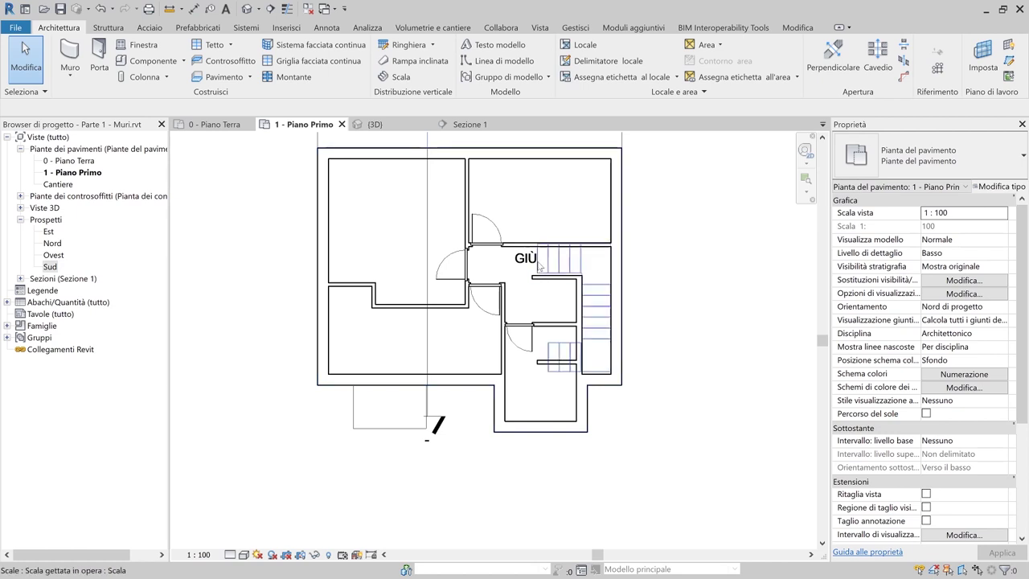
pyautogui.scroll(3, 540, 266)
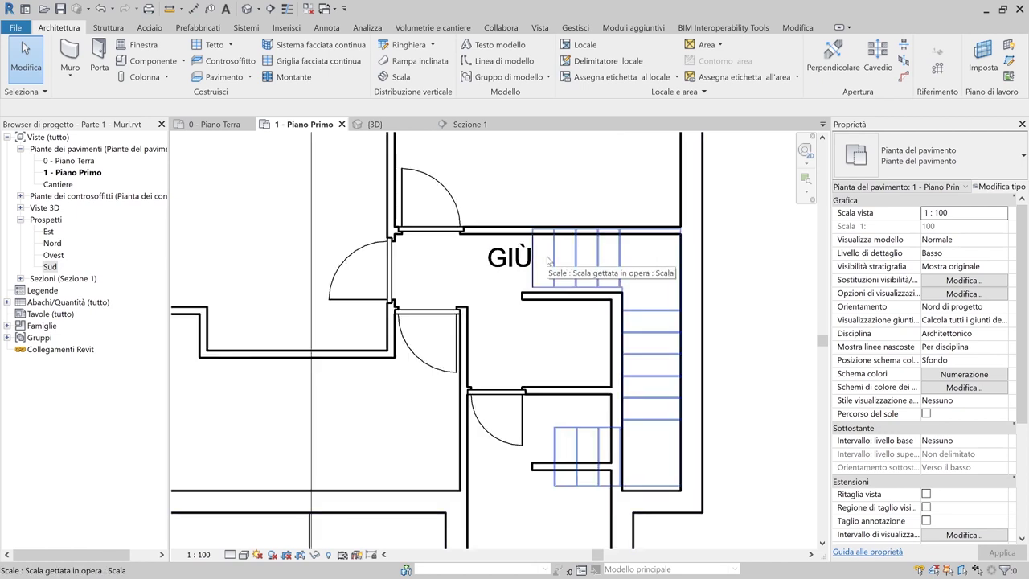
pyautogui.click(549, 259)
pyautogui.press('Delete')
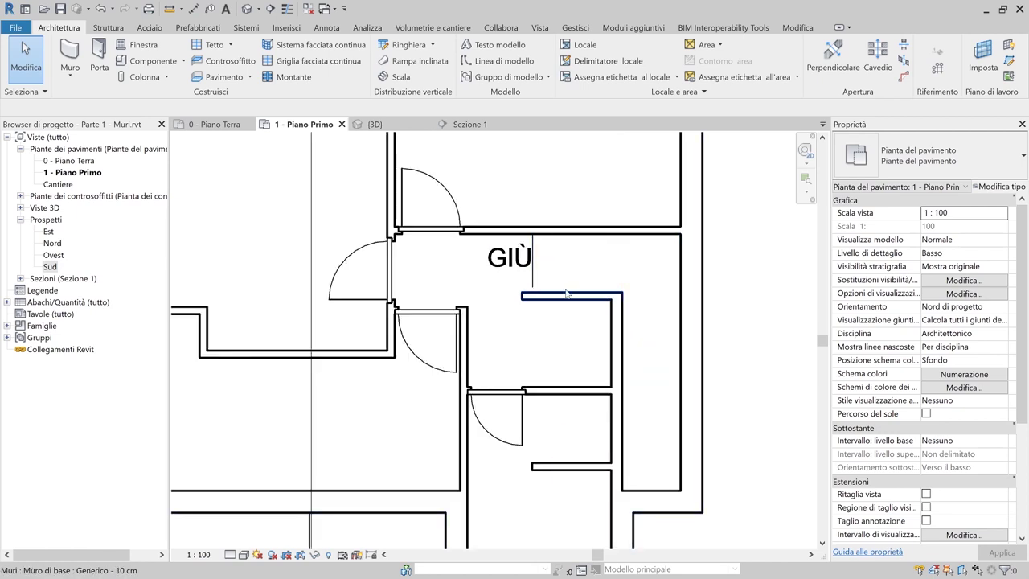
pyautogui.hotkey('ctrl', 'z')
pyautogui.scroll(1, 522, 306)
pyautogui.scroll(1, 510, 322)
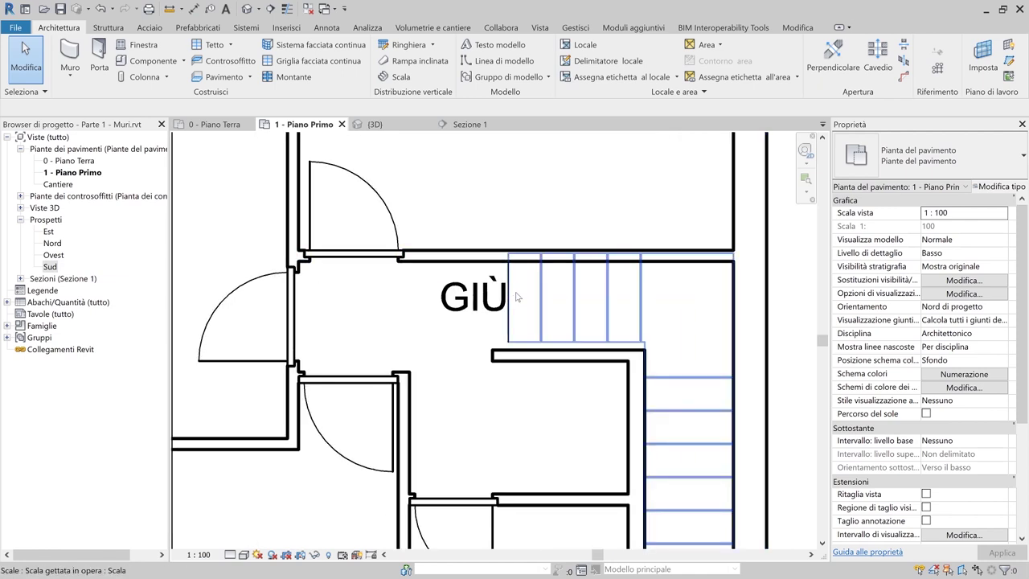
pyautogui.click(517, 298)
pyautogui.press('Delete')
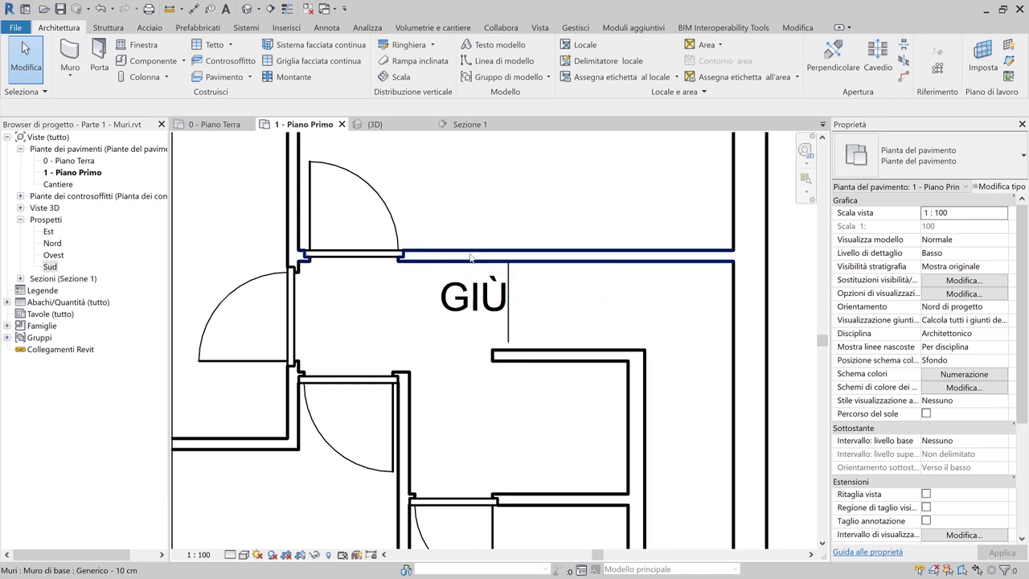
pyautogui.hotkey('ctrl', 'z')
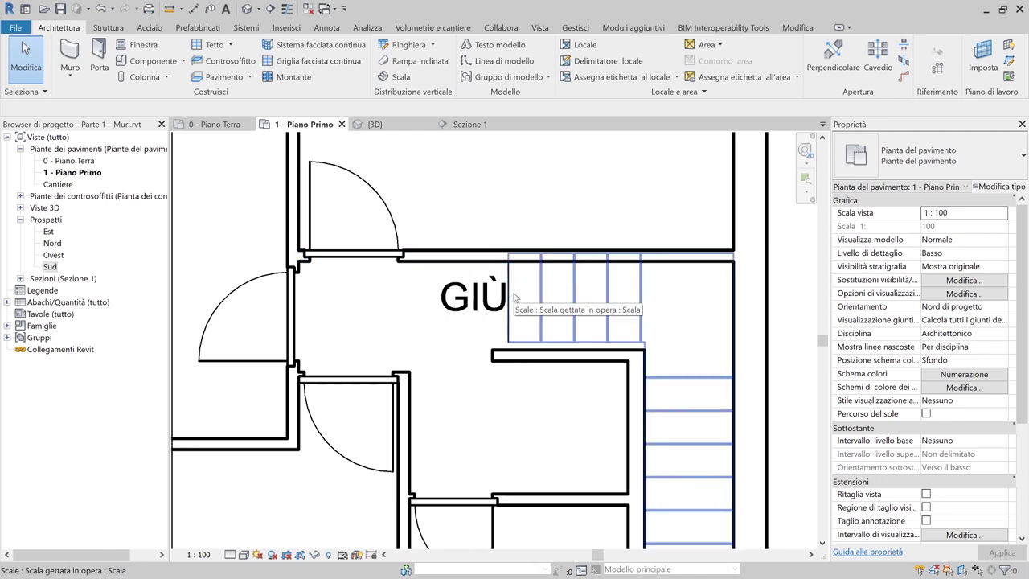
pyautogui.click(514, 298)
pyautogui.press('Delete')
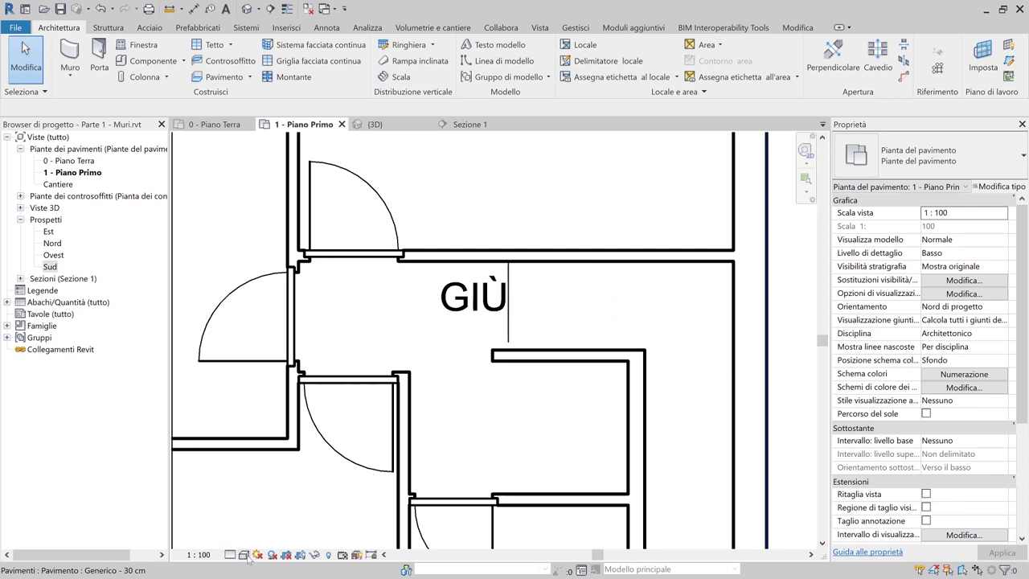
pyautogui.click(243, 555)
pyautogui.click(256, 492)
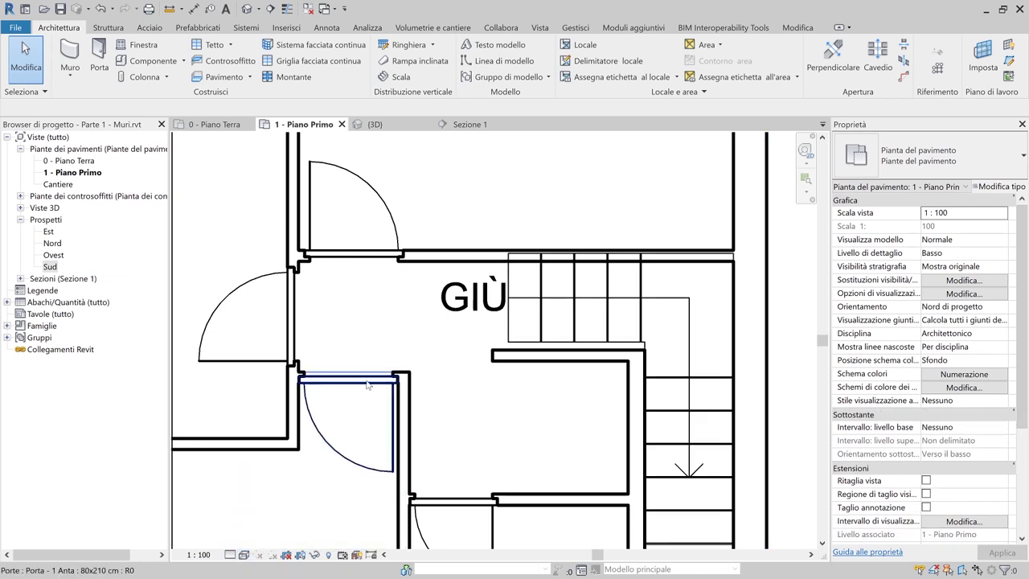
# Align (AL) the walls above and below to the stair's top and lower edges, then open 0 - Piano Terra
pyautogui.press('a')
pyautogui.press('l')
pyautogui.scroll(3, 507, 277)
pyautogui.click(525, 226)
pyautogui.click(499, 244)
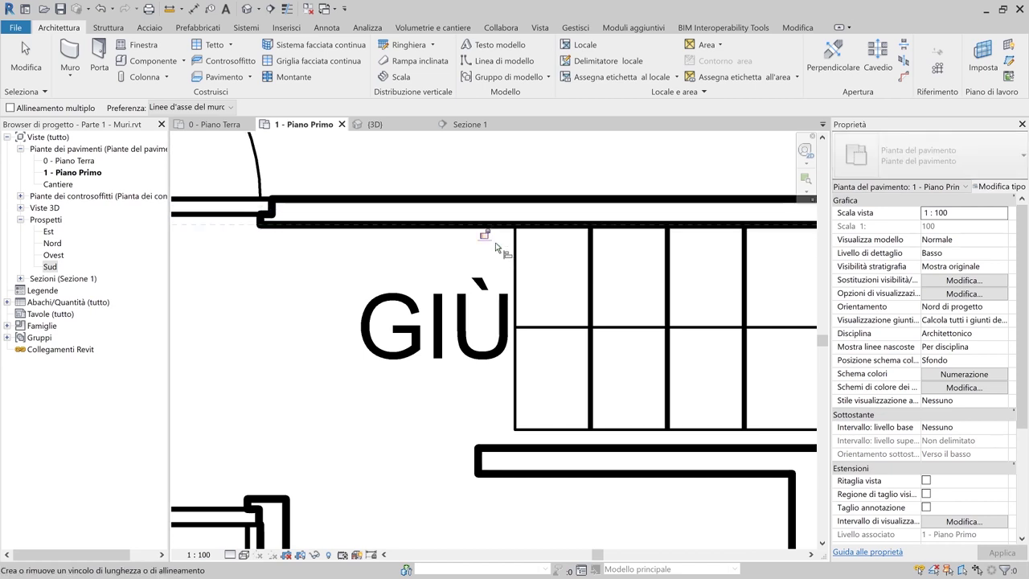
pyautogui.moveTo(536, 441); pyautogui.dragTo(471, 399, button='middle')
pyautogui.click(515, 376)
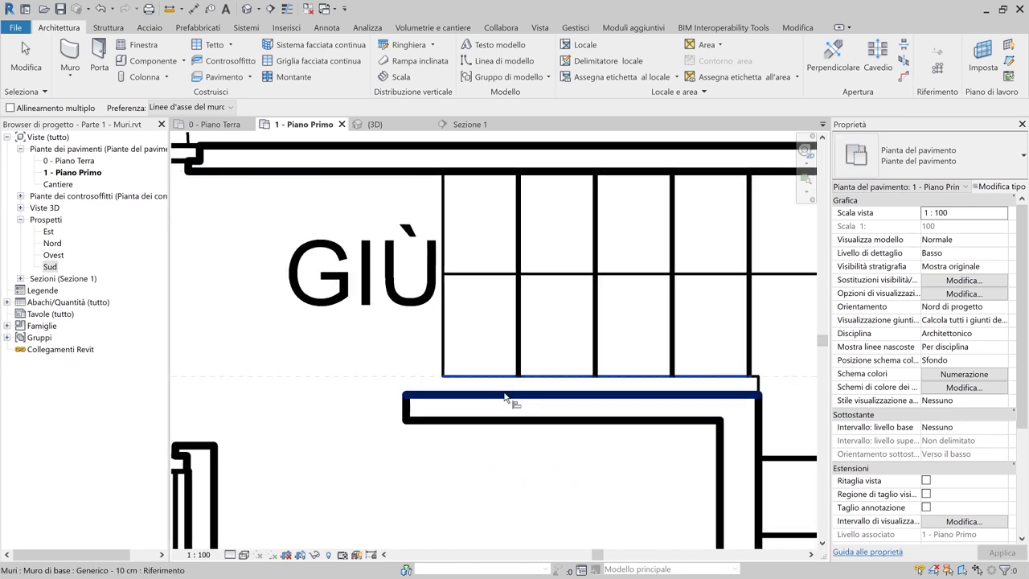
pyautogui.click(506, 396)
pyautogui.scroll(-3, 509, 378)
pyautogui.press('Escape')
pyautogui.press('Escape')
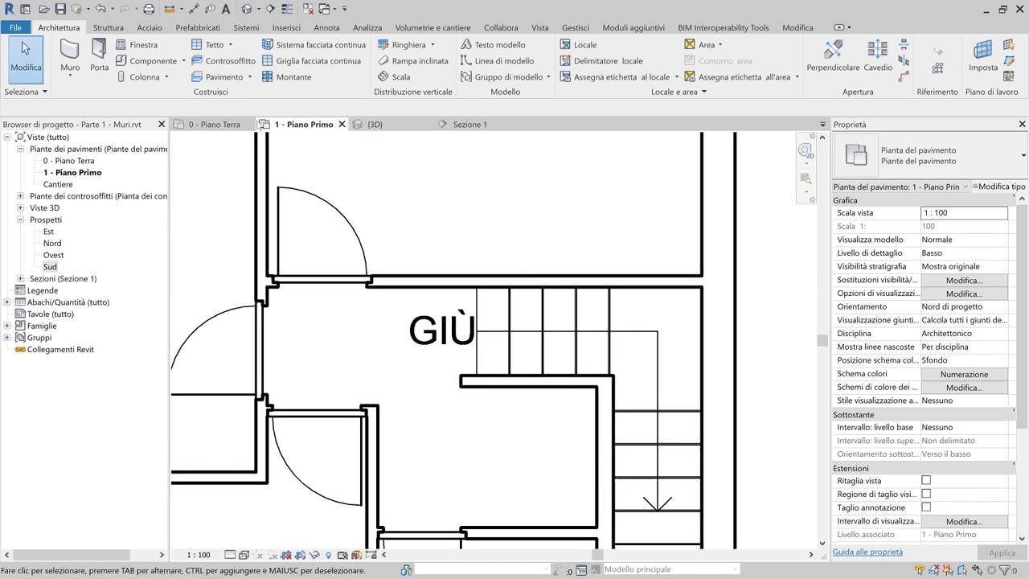
pyautogui.click(214, 124)
pyautogui.scroll(3, 513, 274)
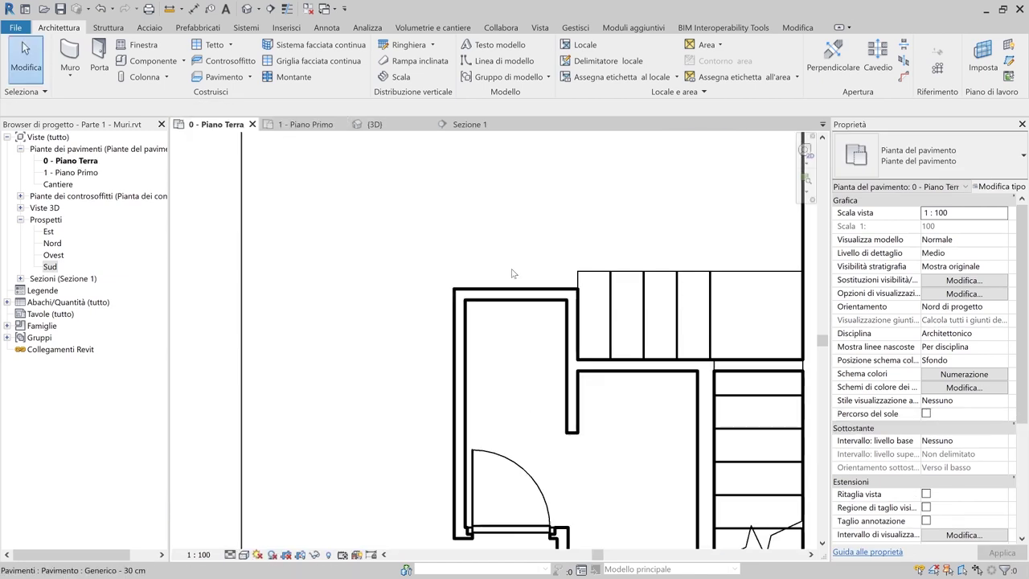
# Align (AL) the ground-floor wall to the stair's top edge
pyautogui.press('a')
pyautogui.press('l')
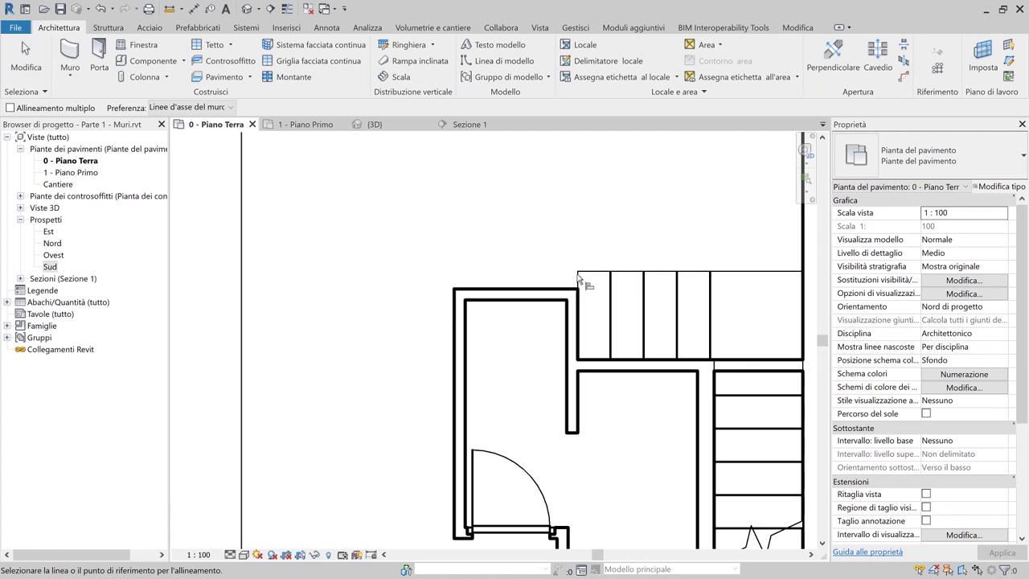
pyautogui.click(586, 273)
pyautogui.click(544, 291)
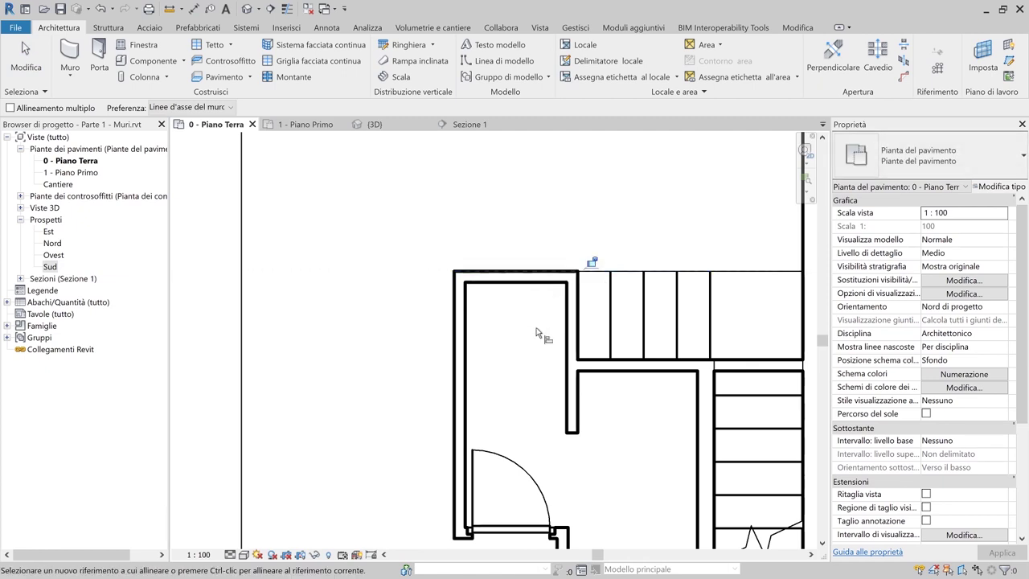
pyautogui.press('Escape')
pyautogui.press('Escape')
# Recentre the ground-floor plan and return to the 1 - Piano Primo plan
pyautogui.scroll(-3, 534, 345)
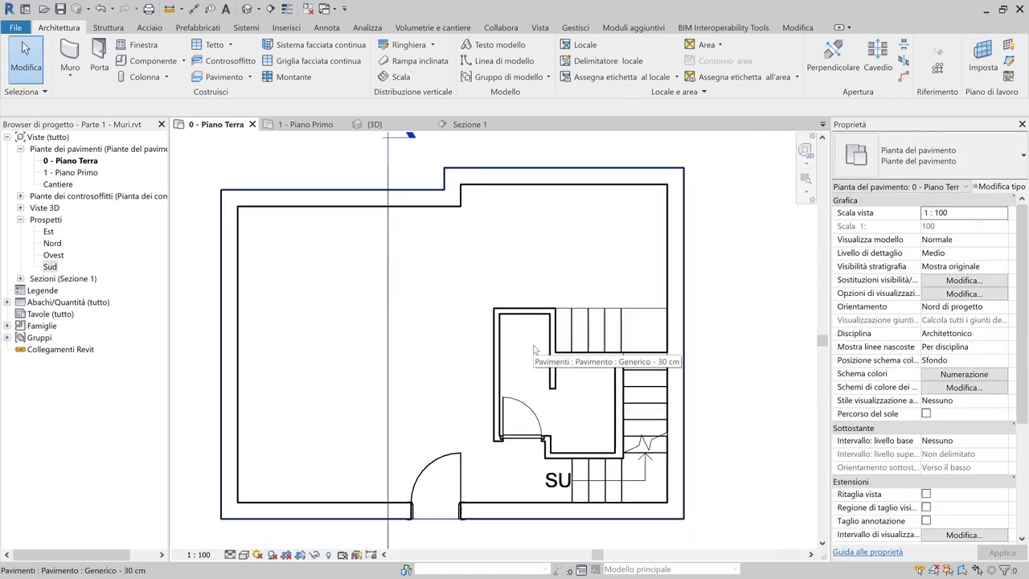
pyautogui.moveTo(563, 391); pyautogui.dragTo(518, 374, button='middle')
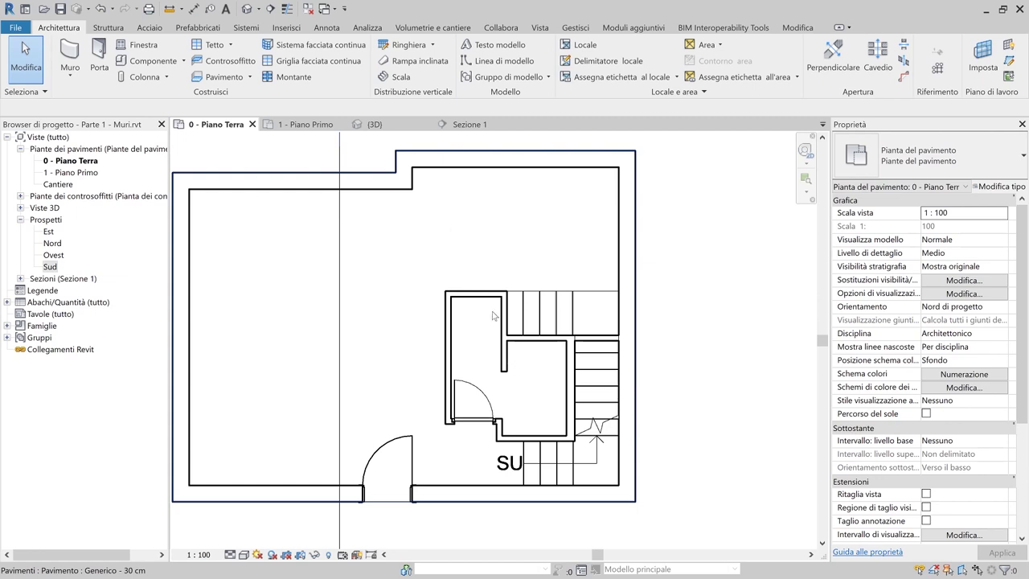
pyautogui.click(380, 125)
pyautogui.click(308, 125)
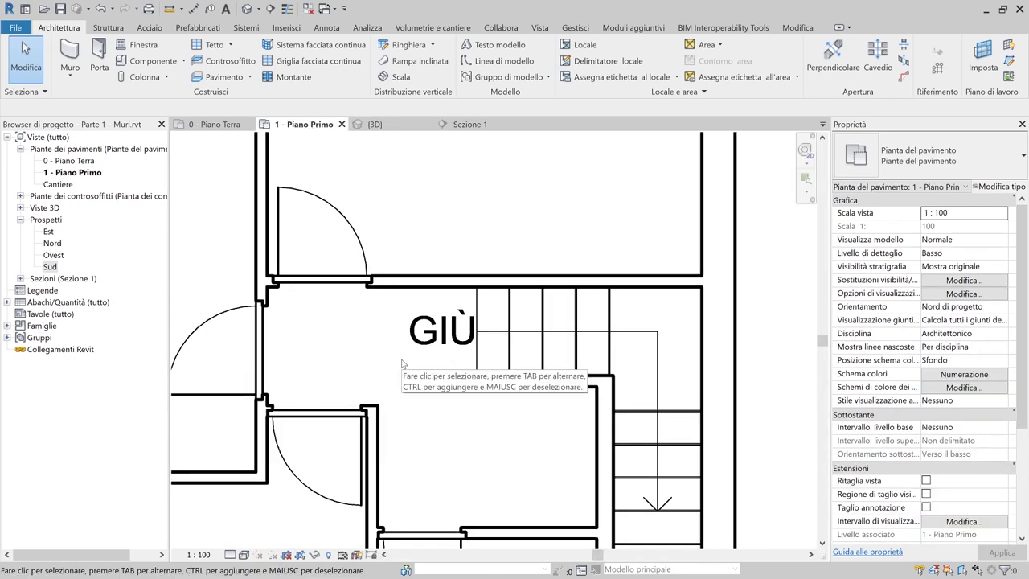
pyautogui.scroll(-3, 402, 363)
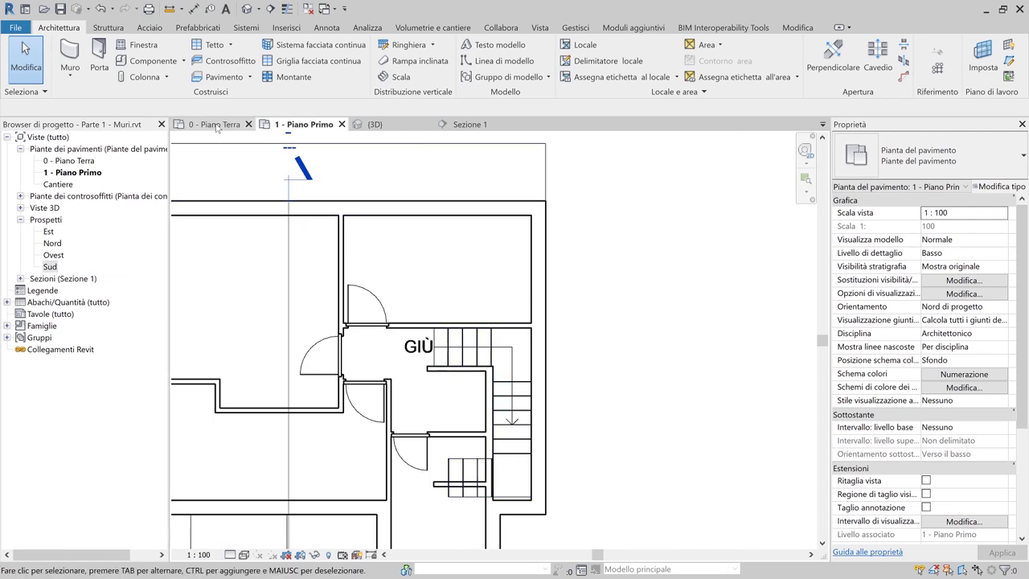
# Select the first-floor slab in 3D and edit its boundary in the 1 - Piano Primo plan
pyautogui.click(396, 127)
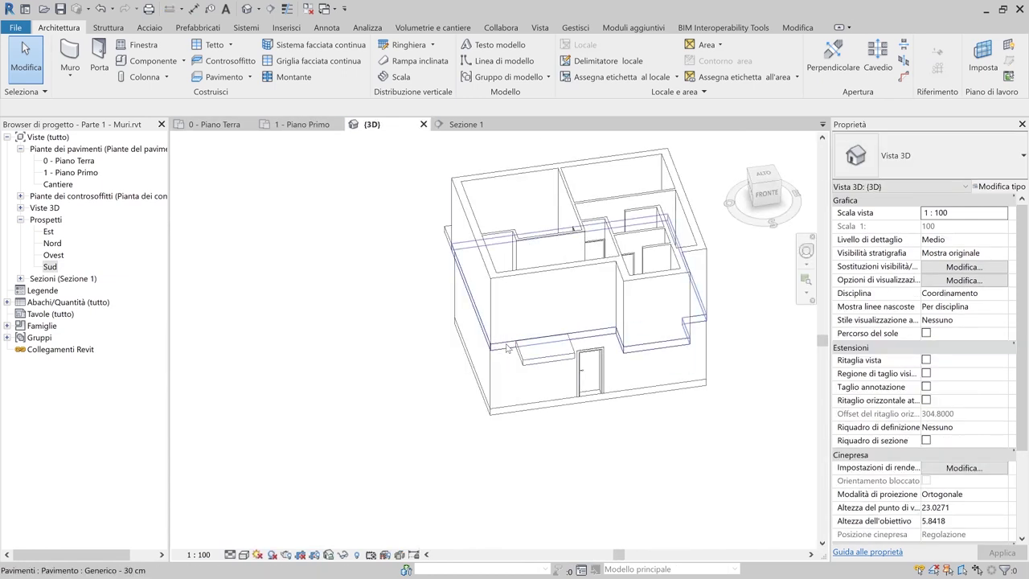
pyautogui.click(506, 347)
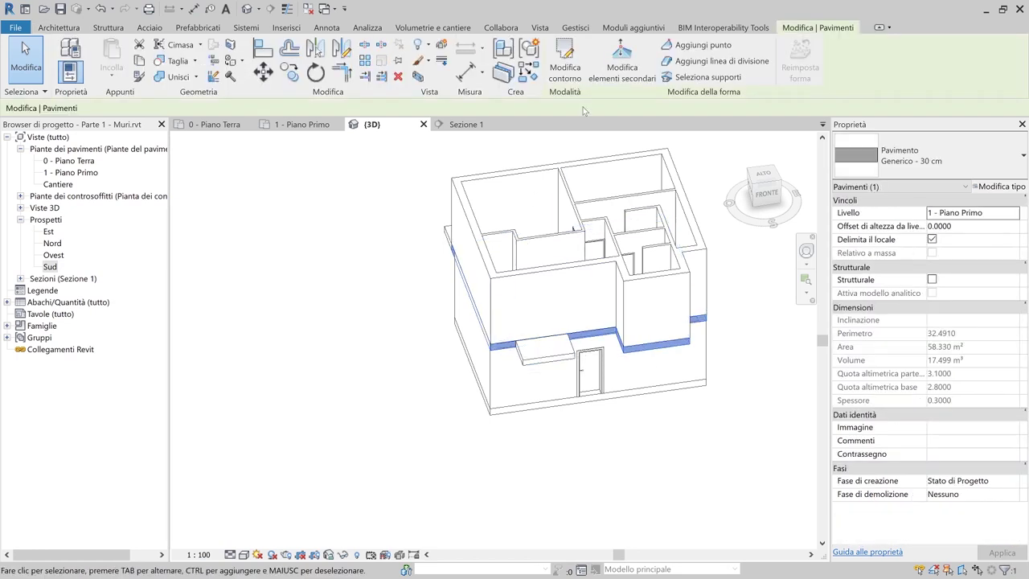
pyautogui.click(566, 56)
pyautogui.click(306, 124)
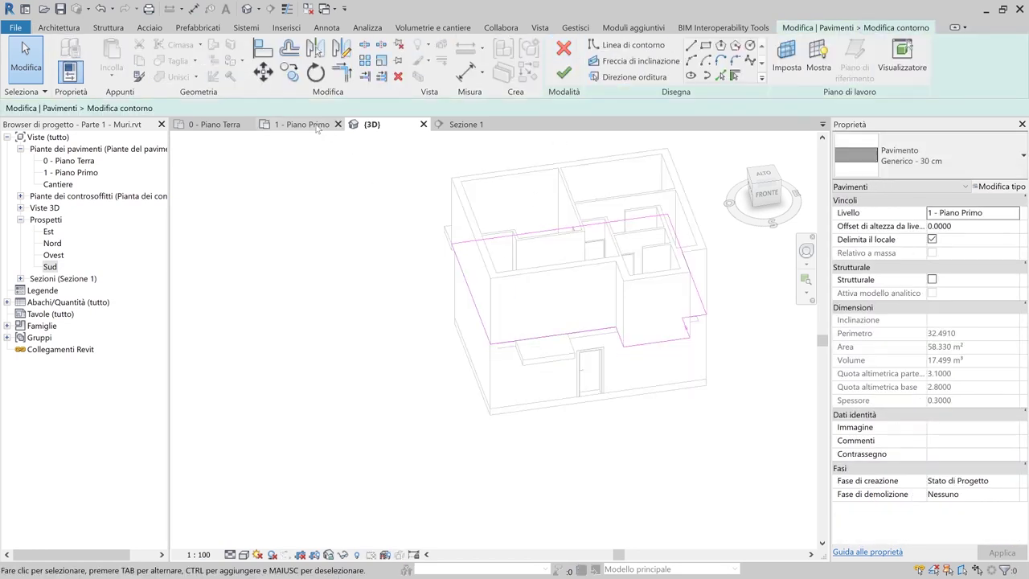
pyautogui.scroll(2, 482, 361)
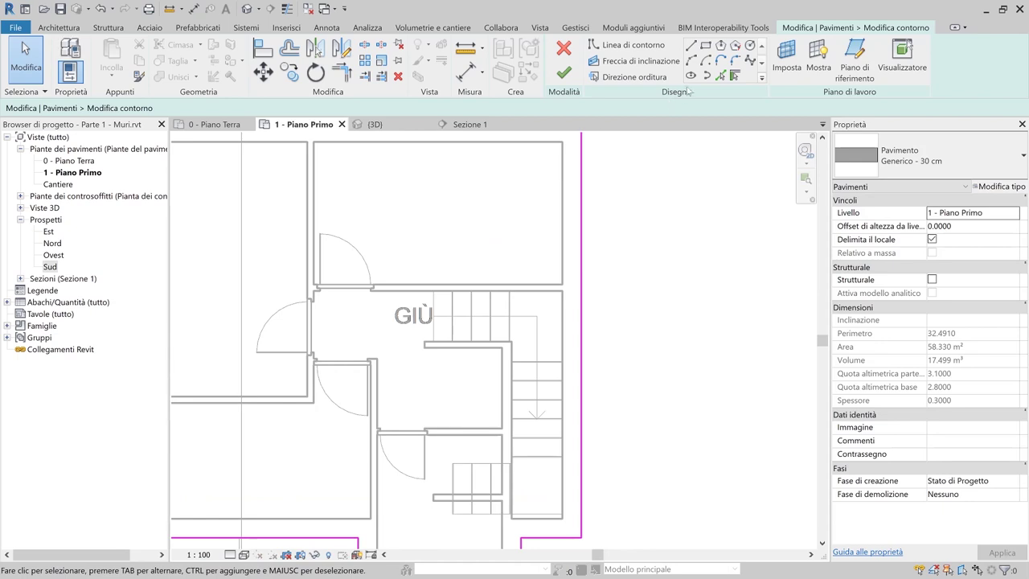
# Pick the stair's left, top, bottom and lower-run edges as slab boundary lines
pyautogui.click(720, 76)
pyautogui.click(434, 322)
pyautogui.click(482, 290)
pyautogui.click(483, 348)
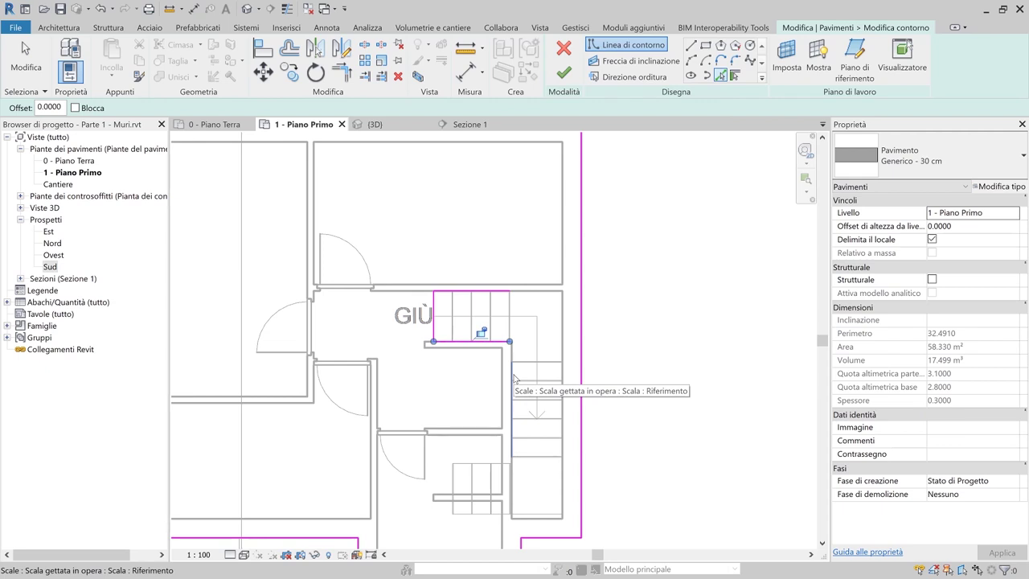
pyautogui.moveTo(514, 378); pyautogui.dragTo(541, 274, button='middle')
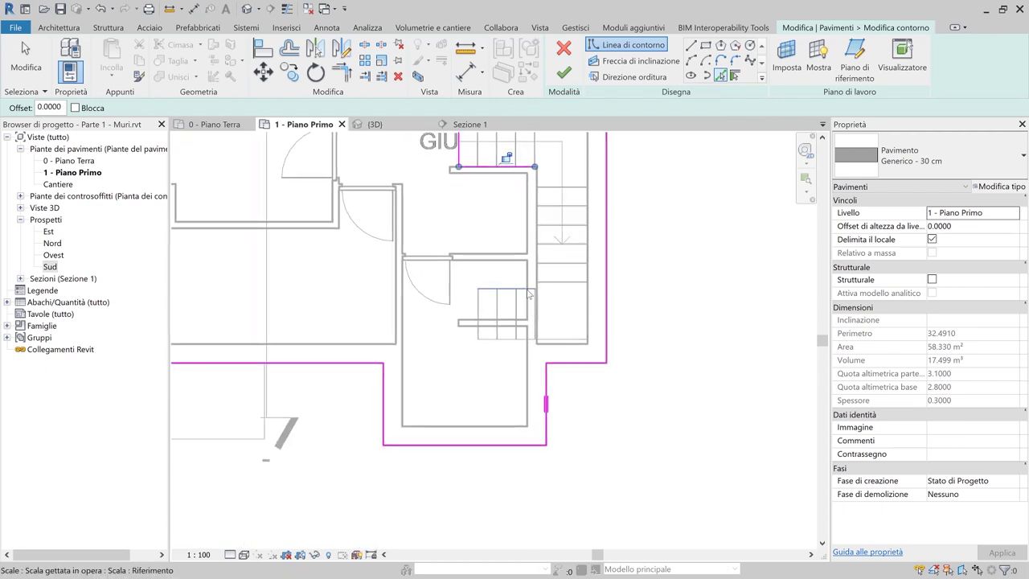
pyautogui.scroll(1, 541, 273)
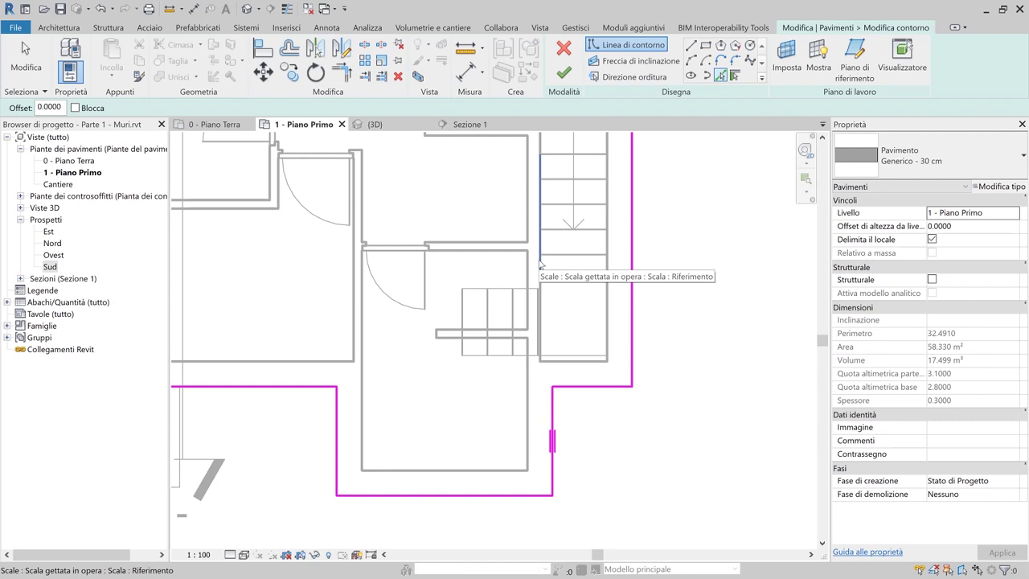
pyautogui.click(540, 264)
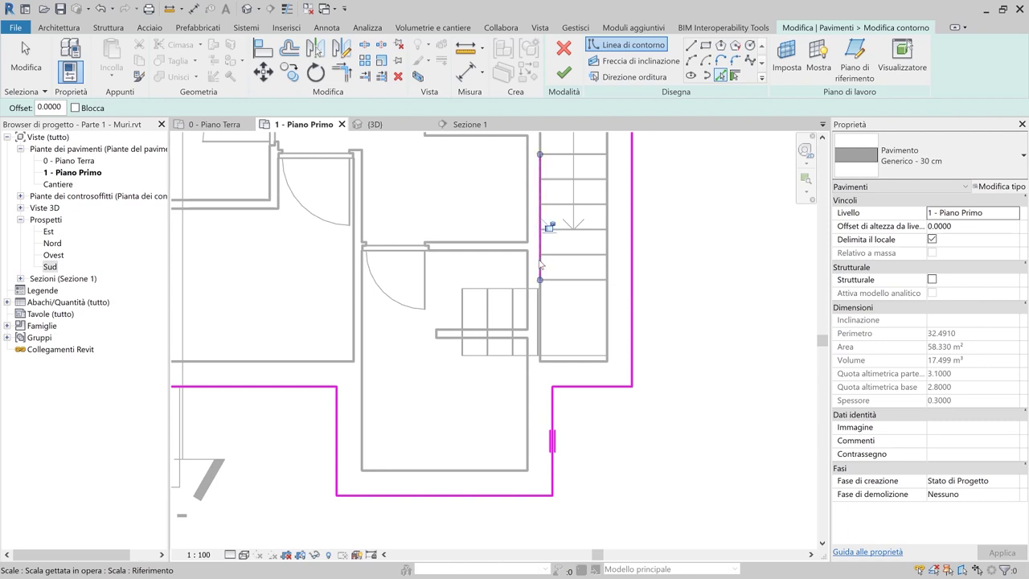
pyautogui.click(576, 367)
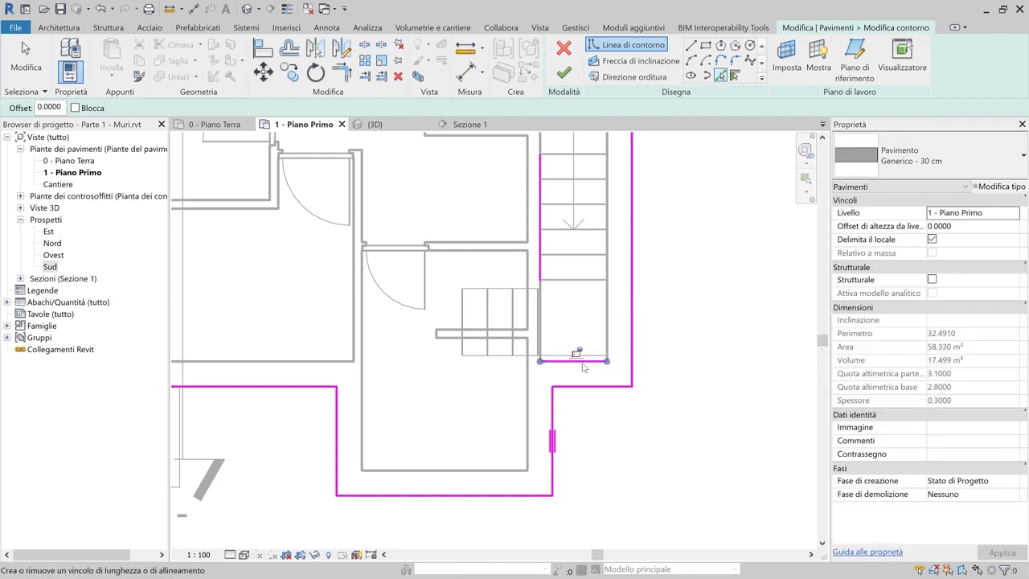
# Trim the upper stair-opening boundary lines to corners with TR
pyautogui.press('t')
pyautogui.press('r')
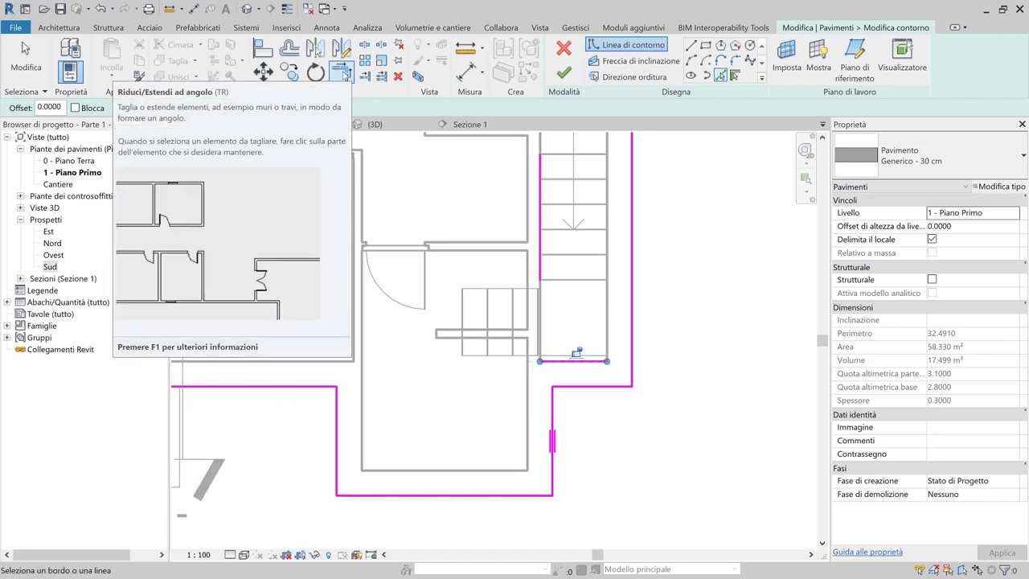
pyautogui.click(341, 81)
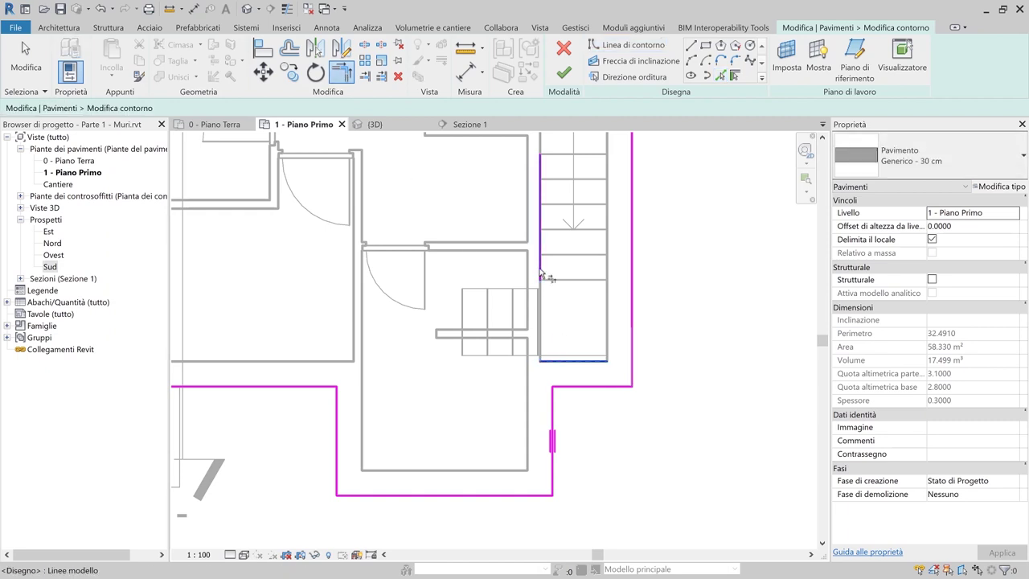
pyautogui.moveTo(544, 184); pyautogui.dragTo(533, 316, button='middle')
pyautogui.click(531, 318)
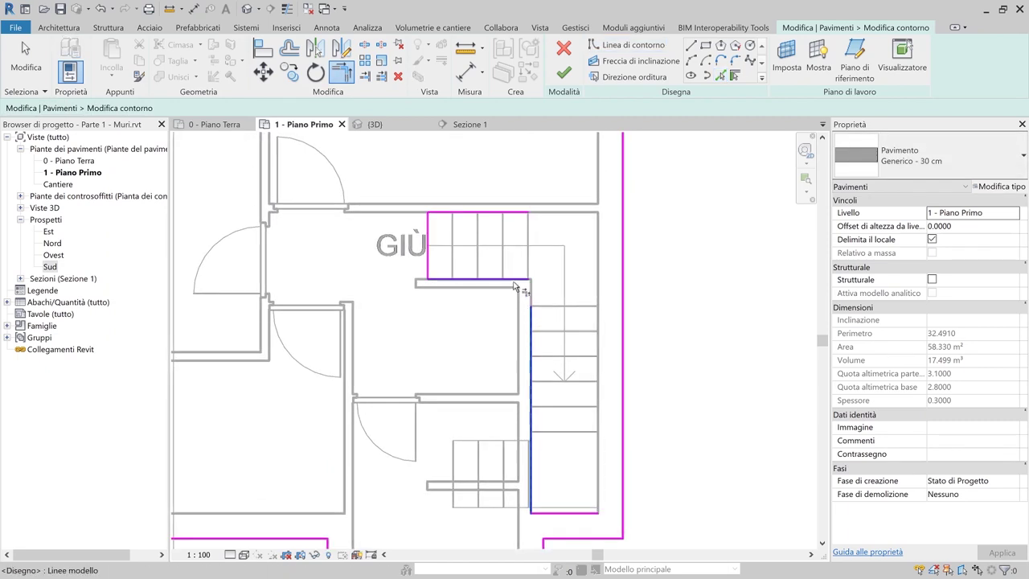
pyautogui.click(431, 259)
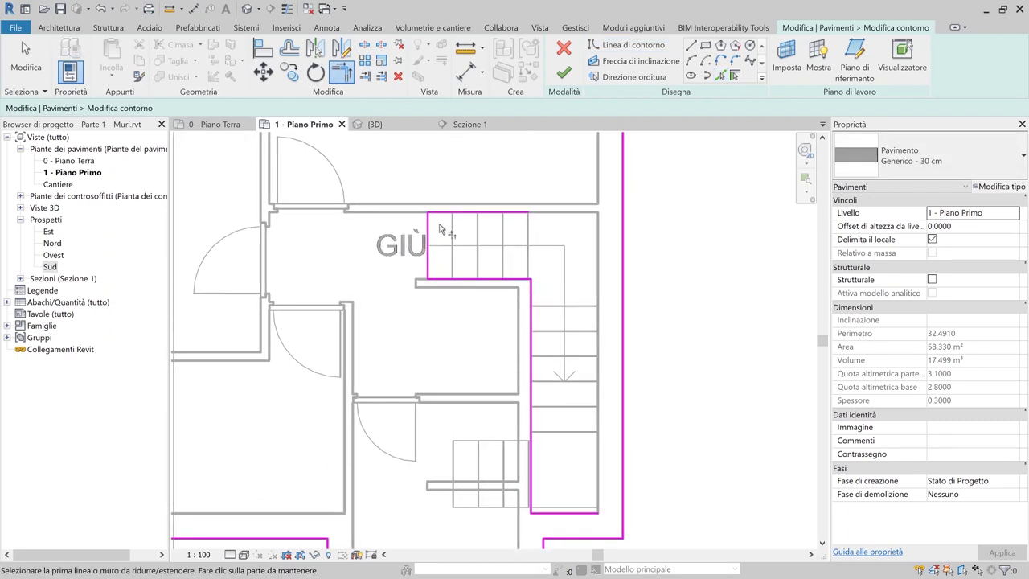
pyautogui.click(482, 213)
pyautogui.click(624, 184)
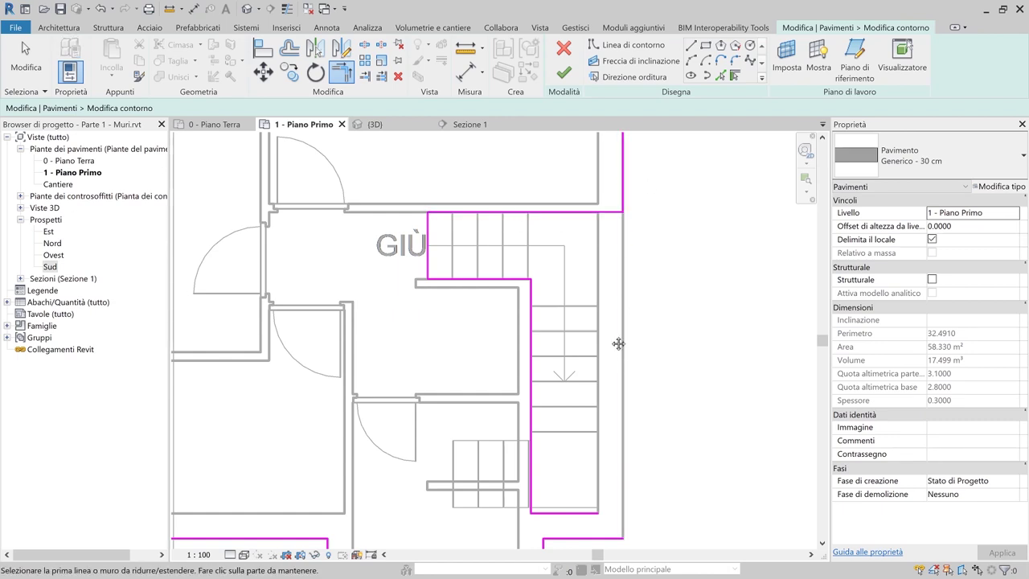
# Trim the lower boundary corner, finish the slab sketch, and choose Non associare for the walls
pyautogui.moveTo(546, 375); pyautogui.dragTo(544, 220, button='middle')
pyautogui.click(543, 415)
pyautogui.click(536, 364)
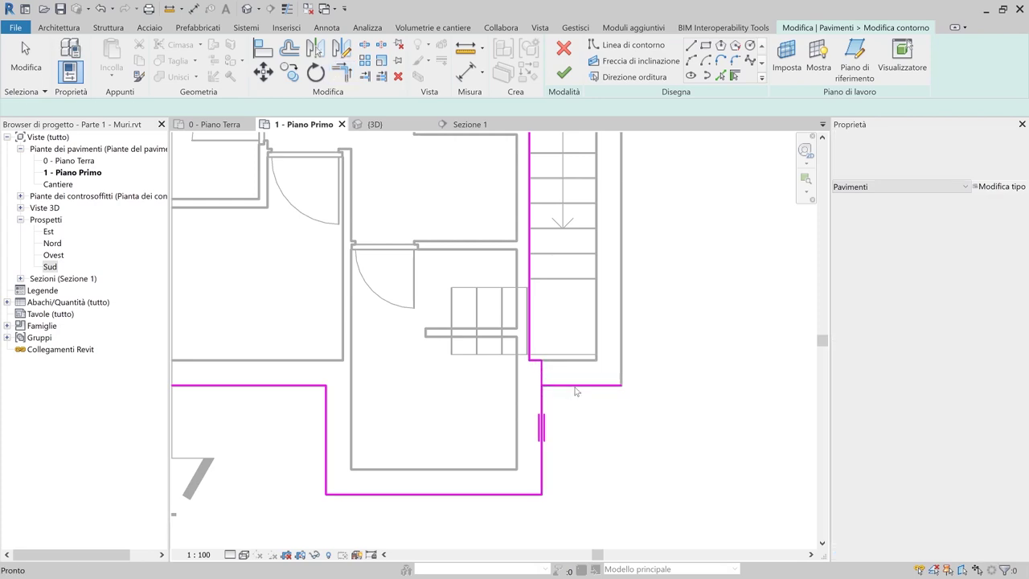
pyautogui.press('Escape')
pyautogui.click(574, 387)
pyautogui.press('Escape')
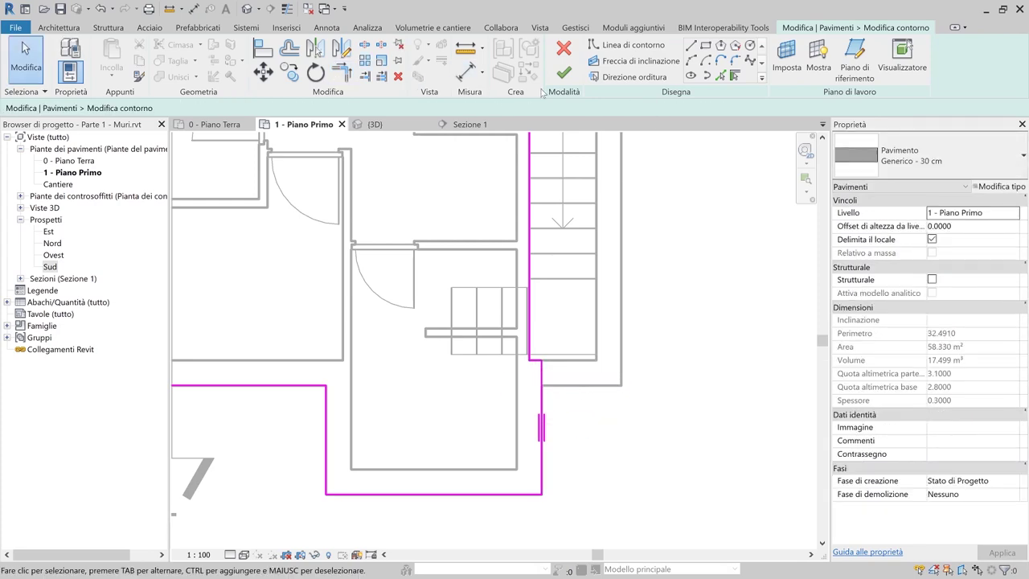
pyautogui.click(565, 76)
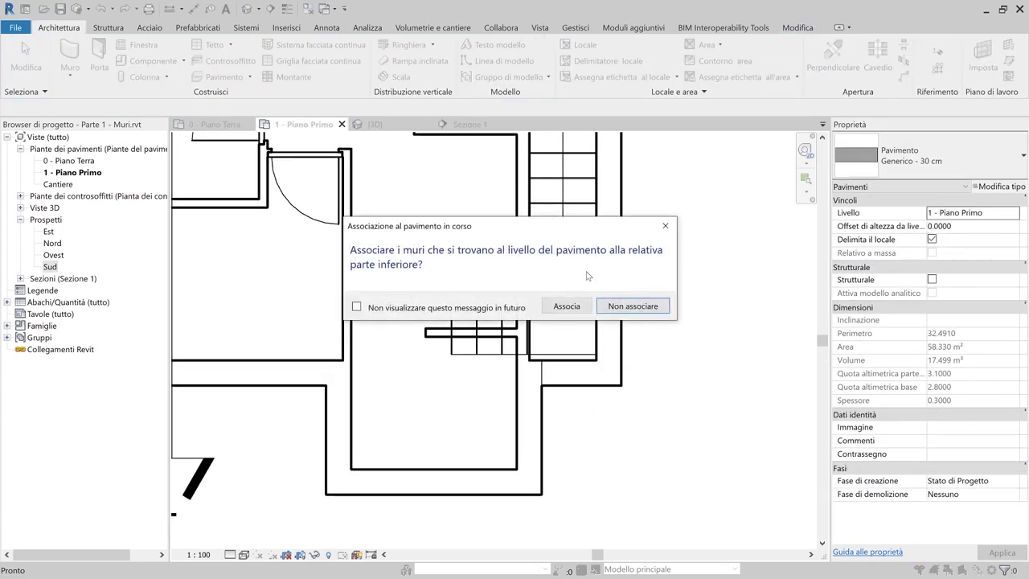
pyautogui.click(634, 308)
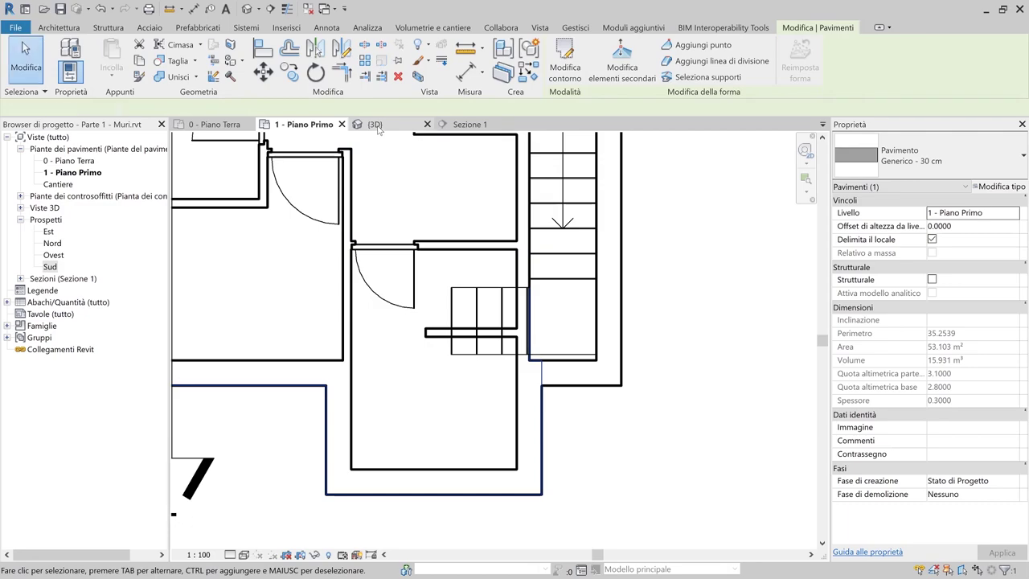
# Orbit the {3D} view from above and wrap the selected stair in a section box (BX)
pyautogui.click(378, 129)
pyautogui.keyDown('shift'); pyautogui.moveTo(612, 379); pyautogui.dragTo(660, 452, button='middle'); pyautogui.keyUp('shift')
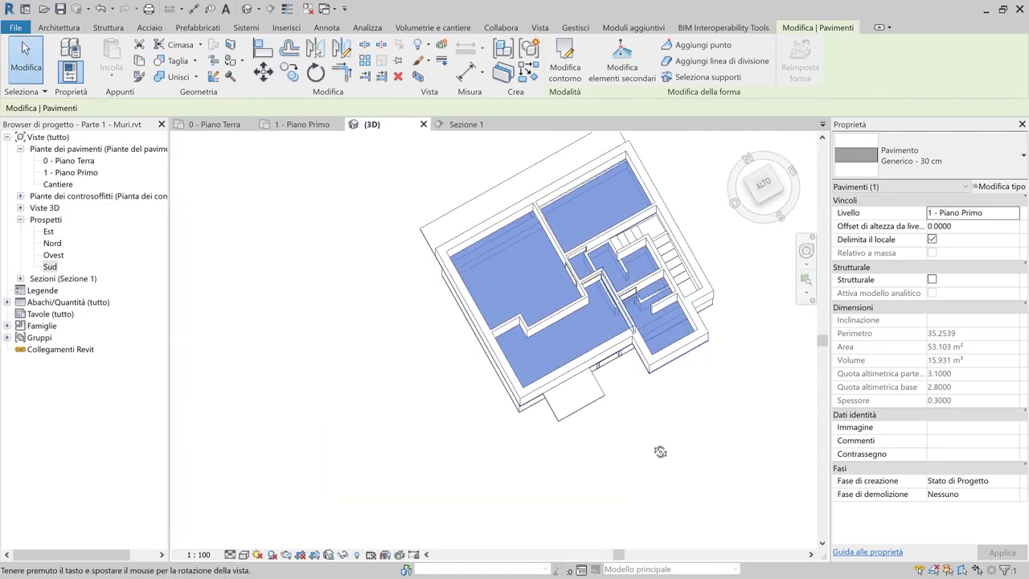
pyautogui.click(660, 452)
pyautogui.scroll(6, 563, 337)
pyautogui.moveTo(563, 346); pyautogui.dragTo(555, 425, button='middle')
pyautogui.scroll(-3, 557, 336)
pyautogui.keyDown('shift'); pyautogui.moveTo(616, 296); pyautogui.dragTo(690, 342, button='middle'); pyautogui.keyUp('shift')
pyautogui.press('Escape')
pyautogui.moveTo(418, 483); pyautogui.dragTo(361, 195, button='middle')
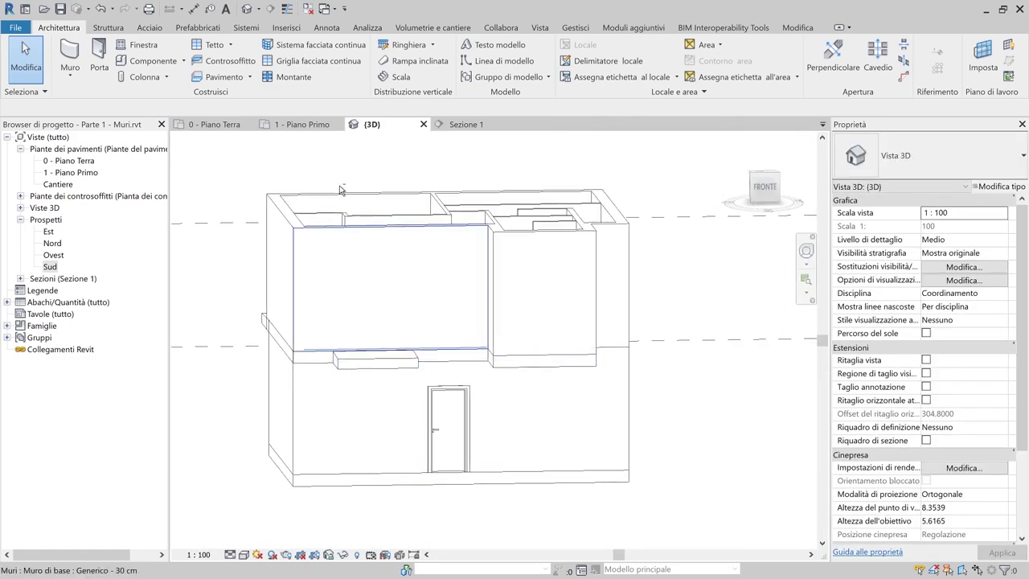
pyautogui.keyDown('shift'); pyautogui.moveTo(393, 295); pyautogui.dragTo(598, 352, button='middle'); pyautogui.keyUp('shift')
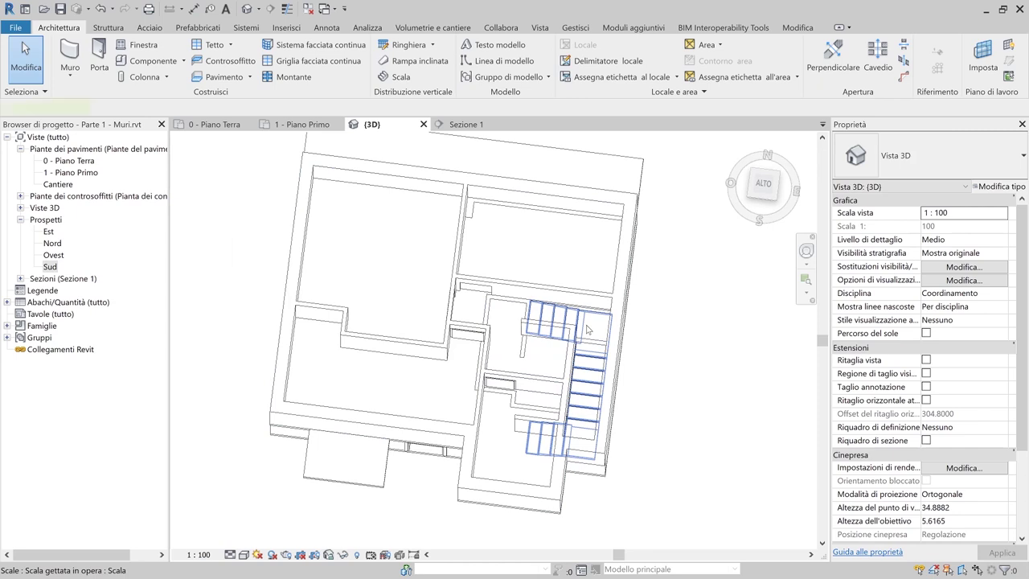
pyautogui.click(594, 342)
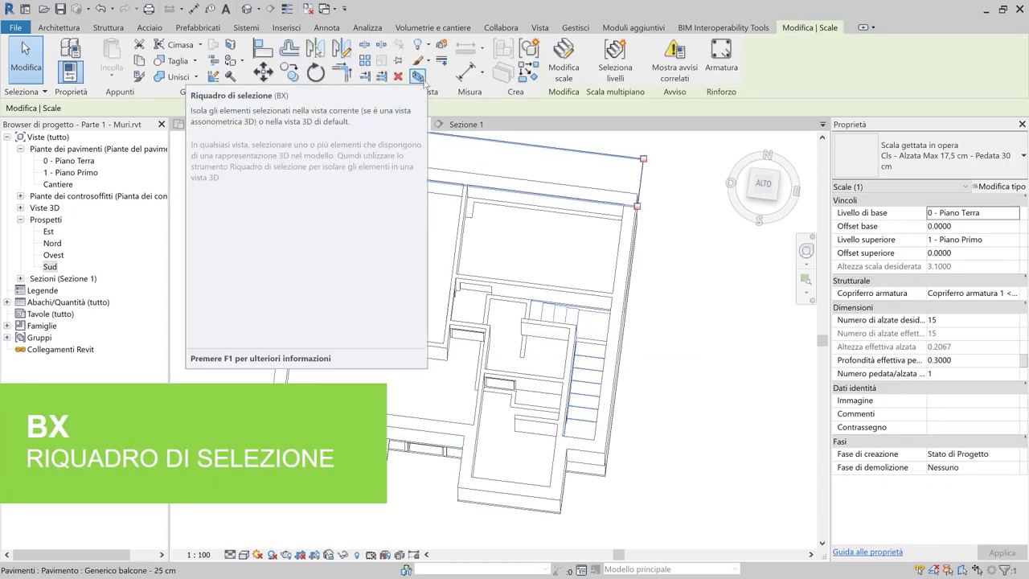
pyautogui.click(417, 76)
# Orbit the cropped model, select the section box, then the 10 cm first-floor wall by the stair
pyautogui.keyDown('shift'); pyautogui.moveTo(581, 421); pyautogui.dragTo(459, 448, button='middle'); pyautogui.keyUp('shift')
pyautogui.keyDown('shift'); pyautogui.moveTo(535, 398); pyautogui.dragTo(450, 386, button='middle'); pyautogui.keyUp('shift')
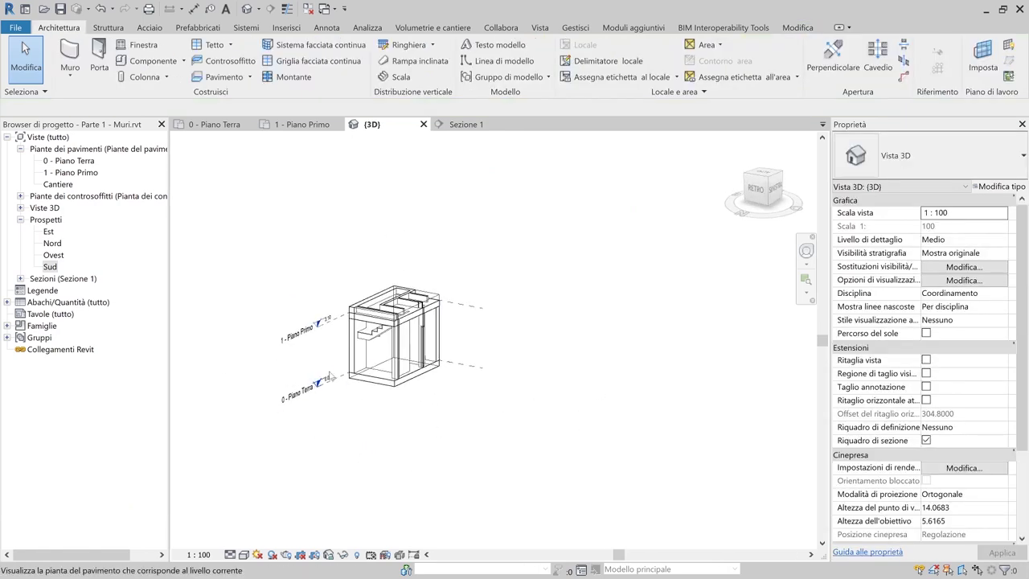
pyautogui.scroll(3, 370, 390)
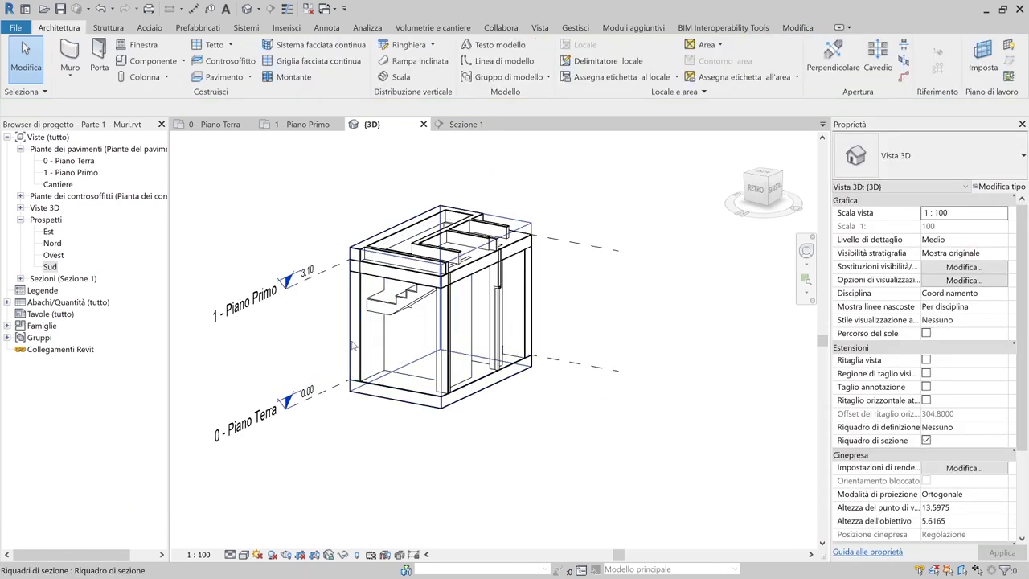
pyautogui.keyDown('shift'); pyautogui.moveTo(498, 322); pyautogui.dragTo(583, 256, button='middle'); pyautogui.keyUp('shift')
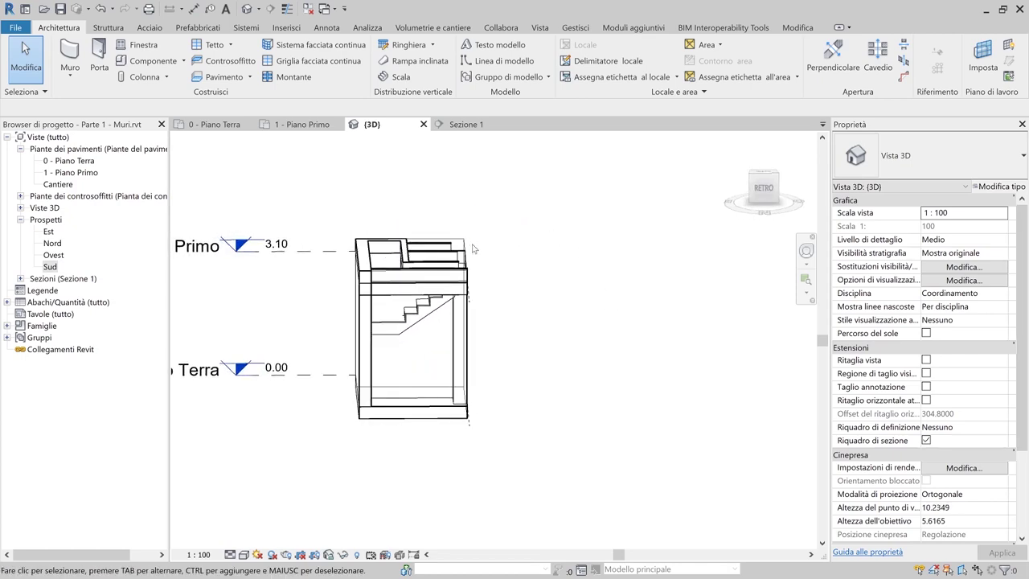
pyautogui.click(465, 329)
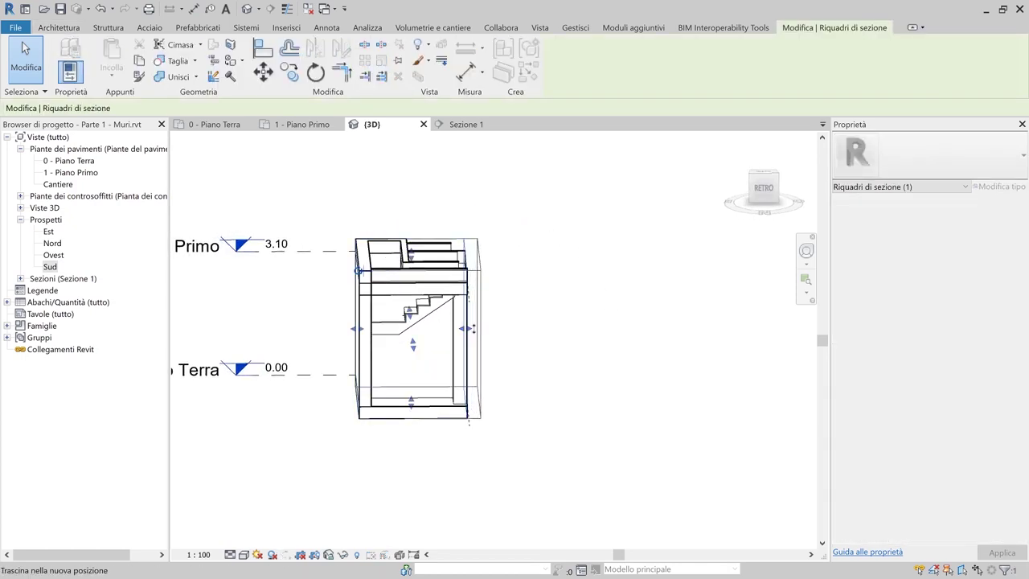
pyautogui.keyDown('shift'); pyautogui.moveTo(465, 330); pyautogui.dragTo(348, 333, button='middle'); pyautogui.keyUp('shift')
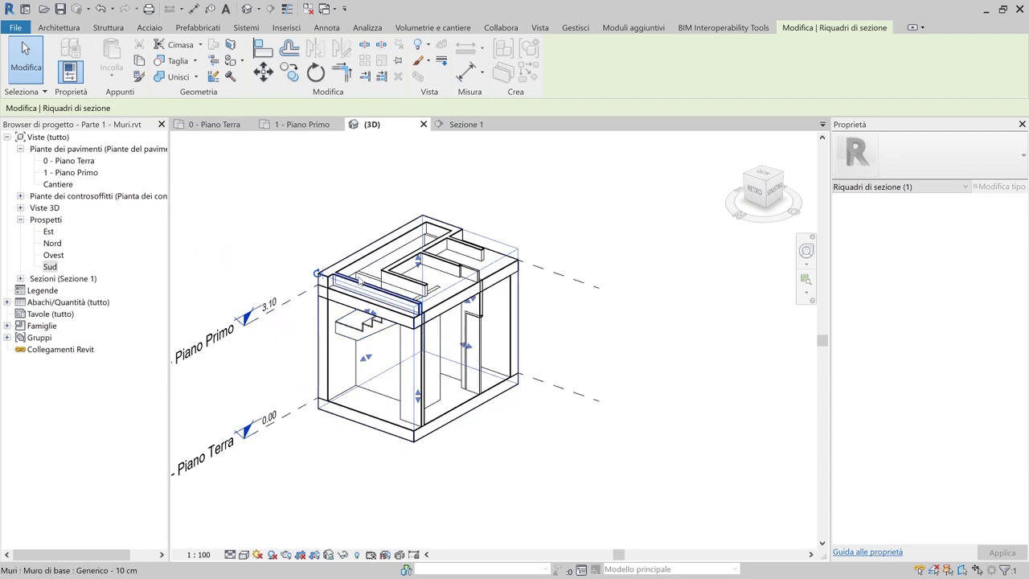
pyautogui.click(378, 287)
pyautogui.scroll(2, 380, 293)
pyautogui.keyDown('shift'); pyautogui.moveTo(379, 294); pyautogui.dragTo(471, 231, button='middle'); pyautogui.keyUp('shift')
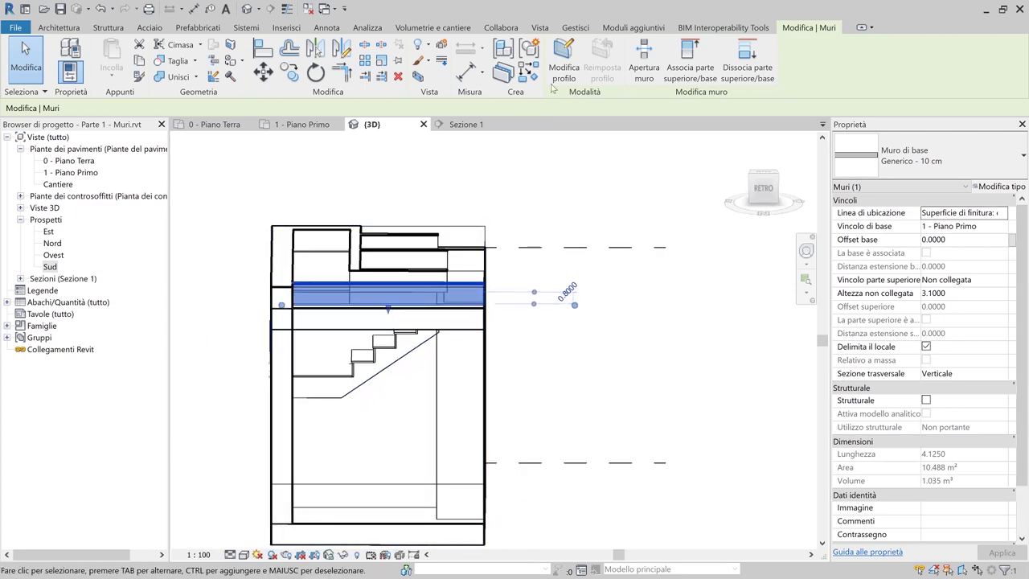
# Edit the 10 cm wall's profile, picking the stair edge and trimming lines into a sloped corner
pyautogui.click(569, 65)
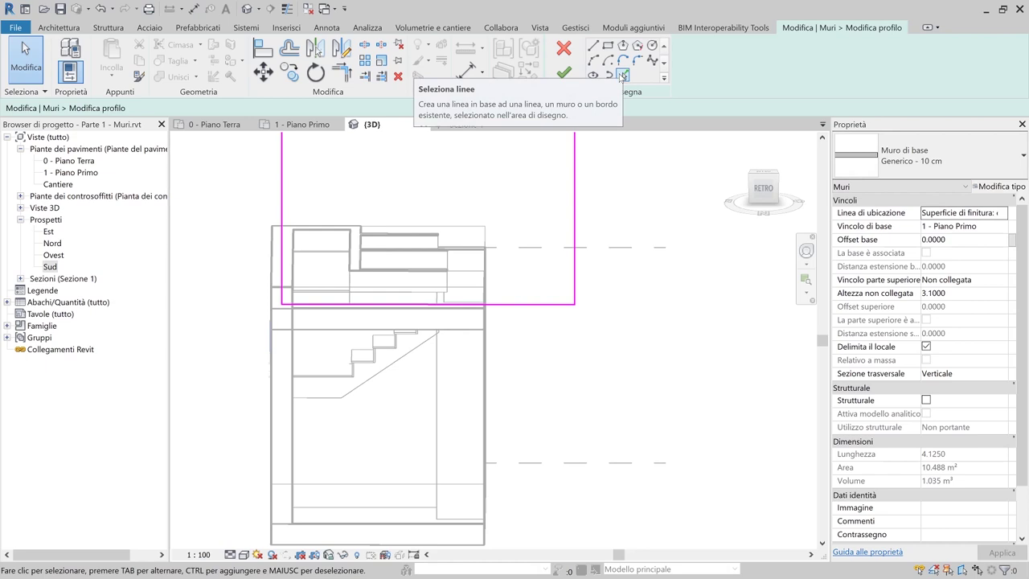
pyautogui.click(622, 74)
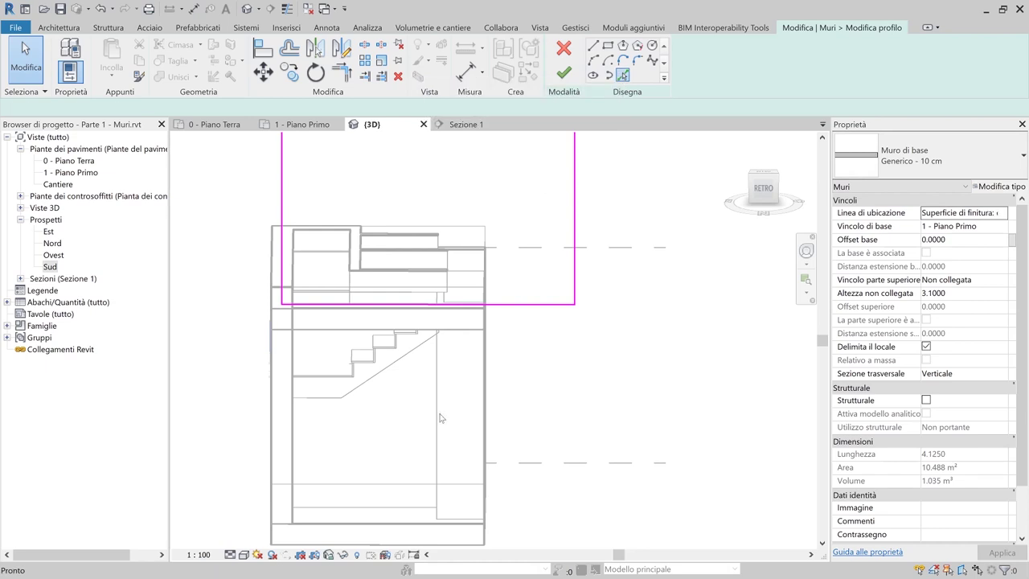
pyautogui.press('t')
pyautogui.press('r')
pyautogui.click(323, 398)
pyautogui.click(371, 379)
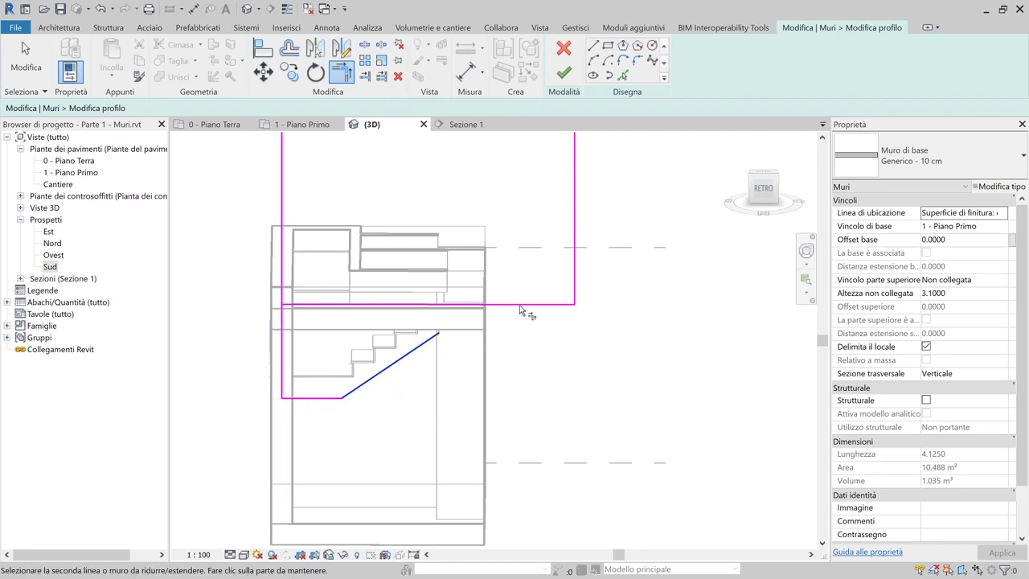
pyautogui.click(564, 72)
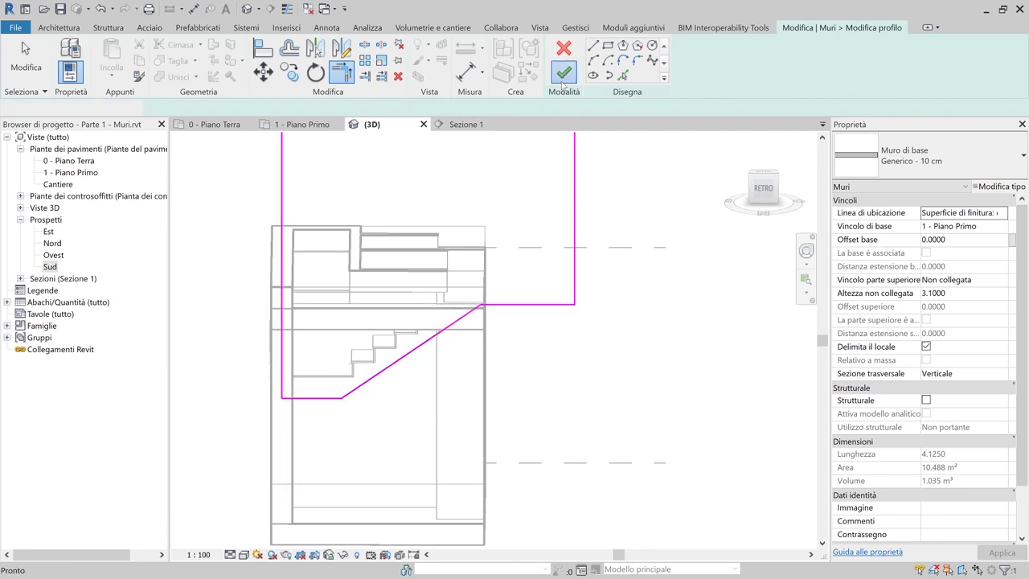
pyautogui.click(574, 336)
pyautogui.keyDown('shift'); pyautogui.moveTo(573, 336); pyautogui.dragTo(358, 447, button='middle'); pyautogui.keyUp('shift')
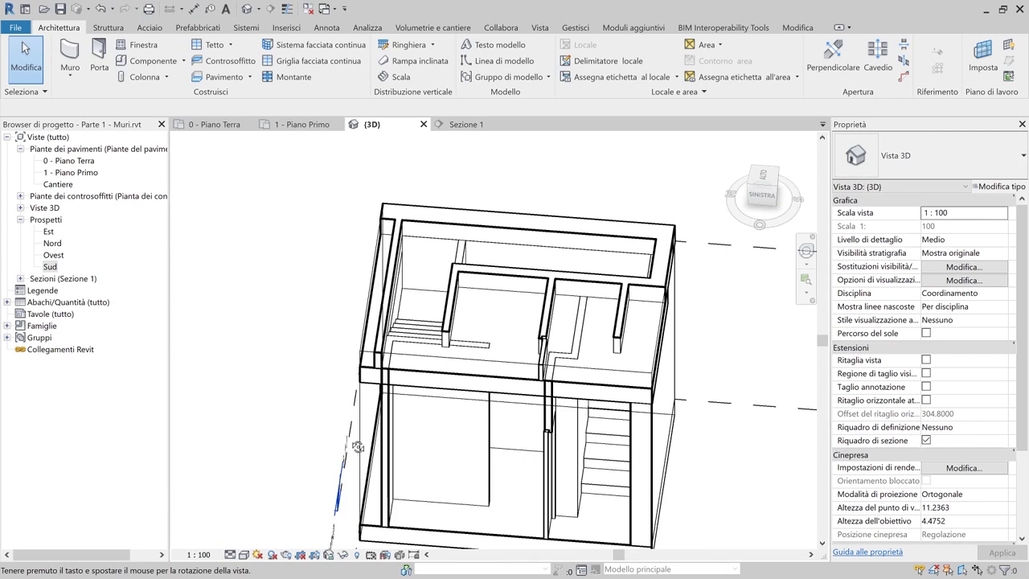
# Open the ground-floor wall's profile and copy the stair's sloped edge into the sketch
pyautogui.keyDown('shift'); pyautogui.moveTo(350, 443); pyautogui.dragTo(399, 241, button='middle'); pyautogui.keyUp('shift')
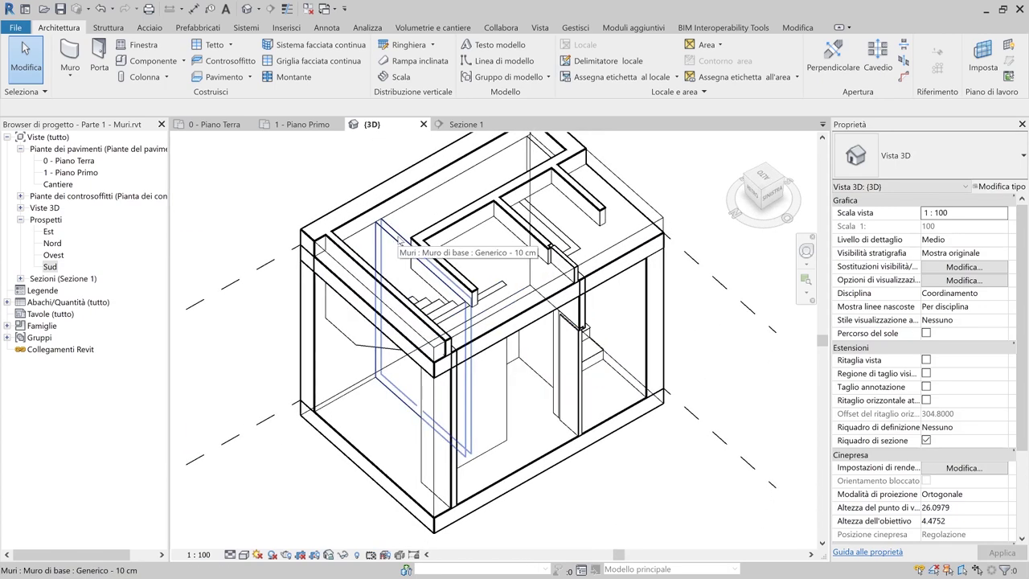
pyautogui.doubleClick(400, 241)
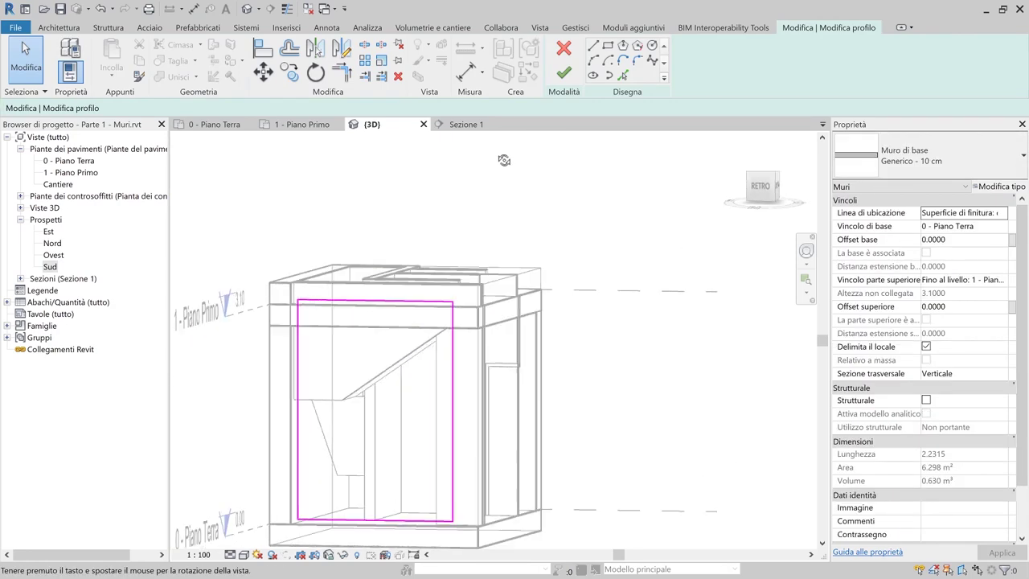
pyautogui.click(624, 76)
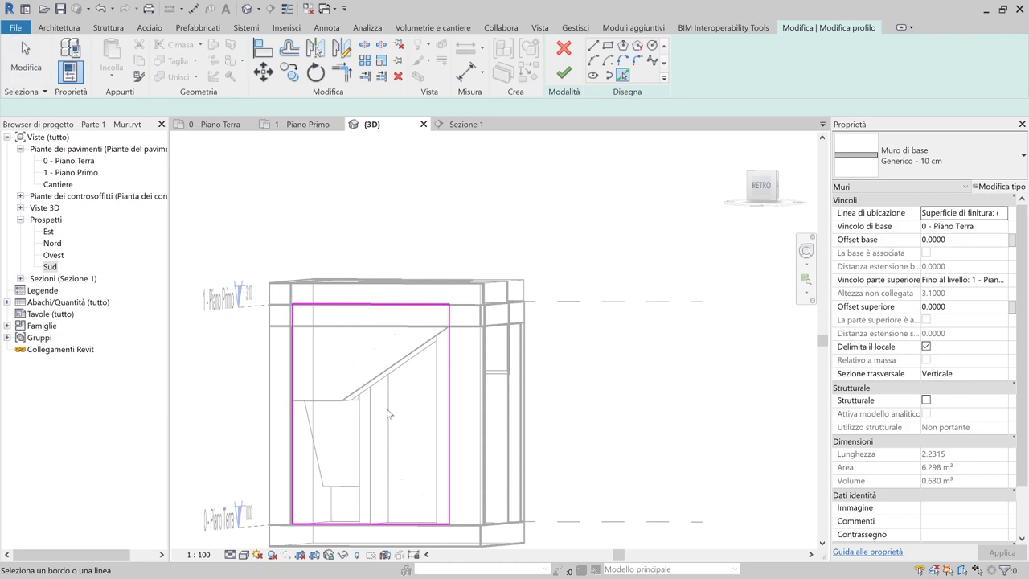
pyautogui.click(383, 372)
pyautogui.press('Escape')
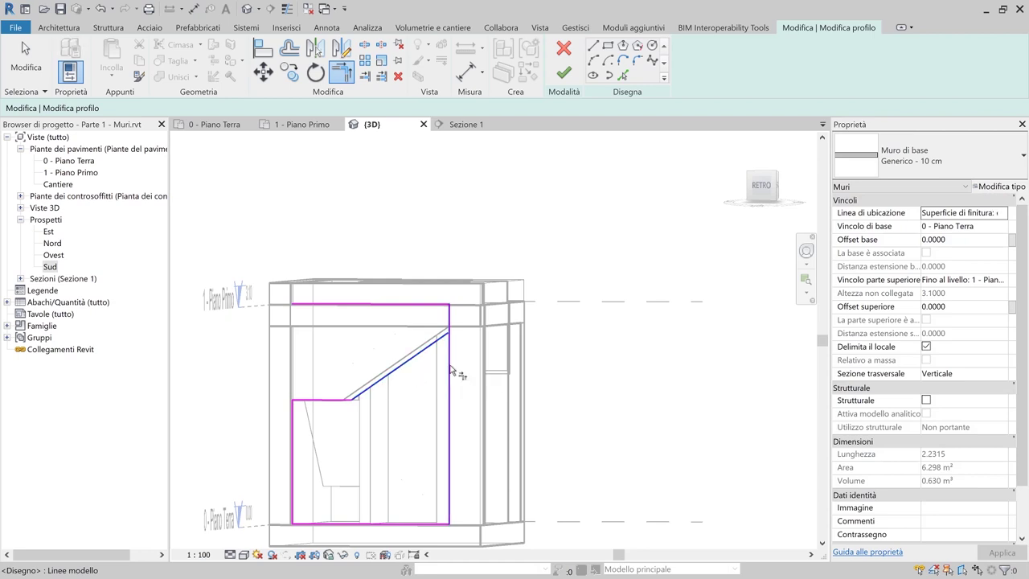
# Delete the leftover top sketch line and finish the sloped wall profile
pyautogui.press('Escape')
pyautogui.click(388, 306)
pyautogui.press('Delete')
pyautogui.moveTo(404, 263)
pyautogui.keyDown('shift'); pyautogui.mouseDown(button='middle')
pyautogui.moveTo(483, 201)
pyautogui.moveTo(555, 120)
pyautogui.mouseUp(button='middle'); pyautogui.keyUp('shift')
pyautogui.click(563, 72)
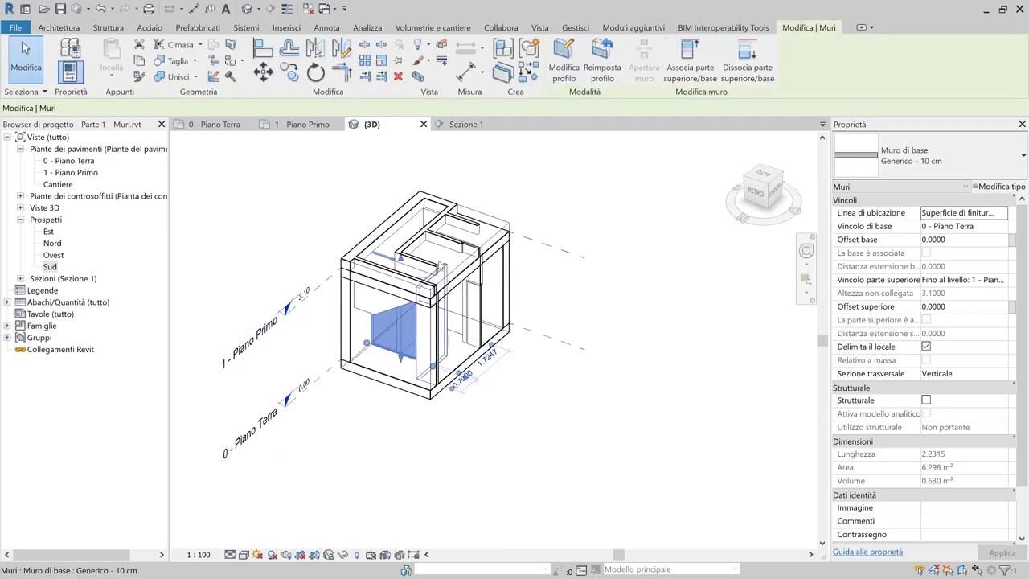
pyautogui.scroll(5, 483, 289)
pyautogui.keyDown('shift'); pyautogui.moveTo(482, 290); pyautogui.dragTo(259, 362, button='middle'); pyautogui.keyUp('shift')
pyautogui.press('Escape')
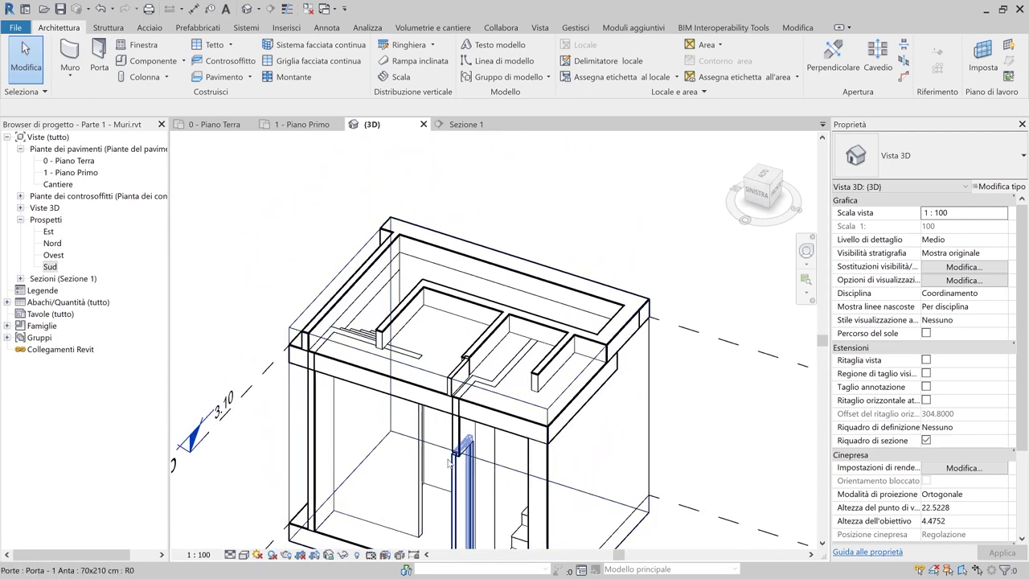
# Join the geometry of the 10 cm wall with the 30 cm floor
pyautogui.scroll(3, 412, 338)
pyautogui.scroll(-3, 412, 339)
pyautogui.scroll(3, 417, 336)
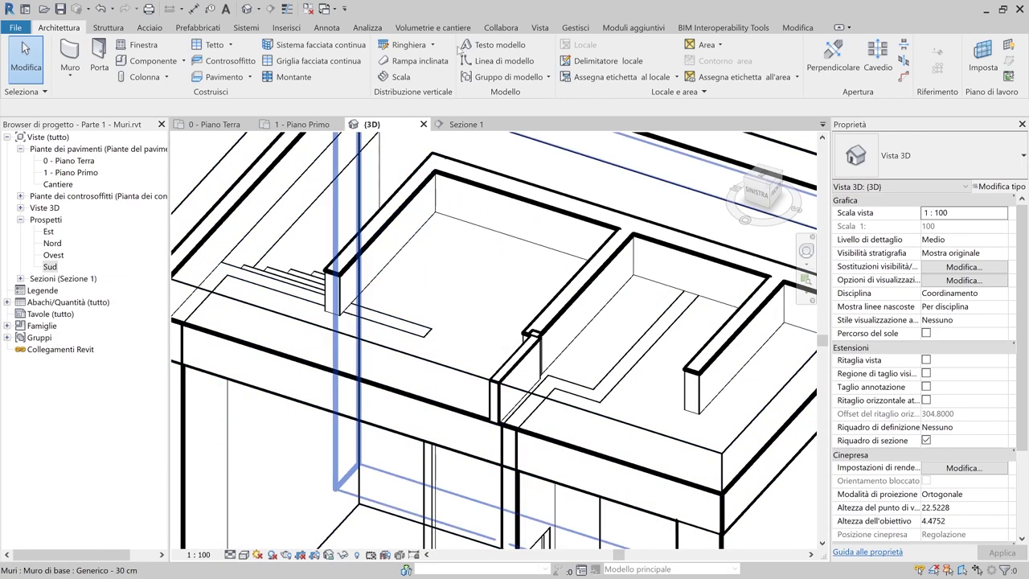
pyautogui.click(809, 29)
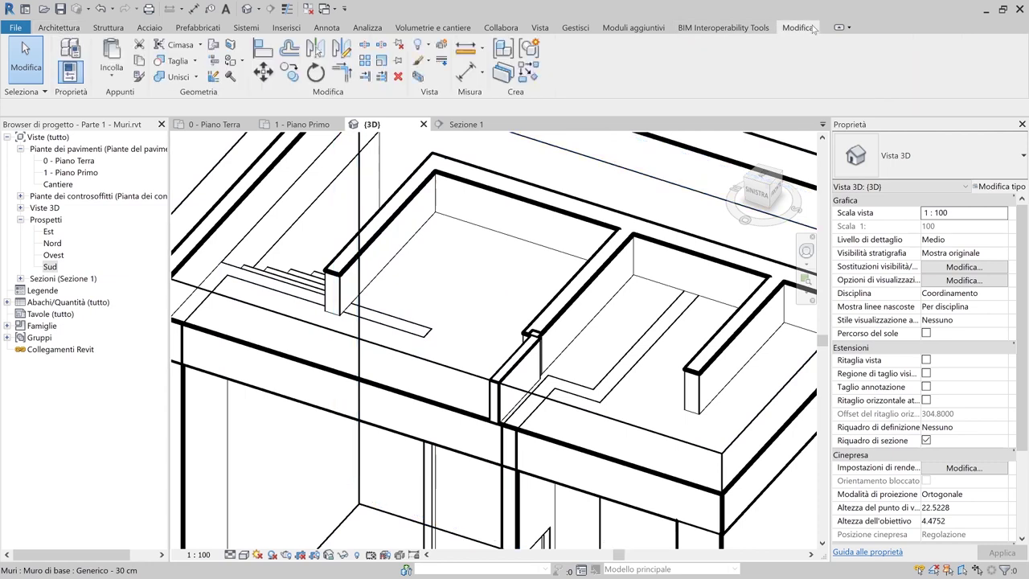
pyautogui.click(170, 78)
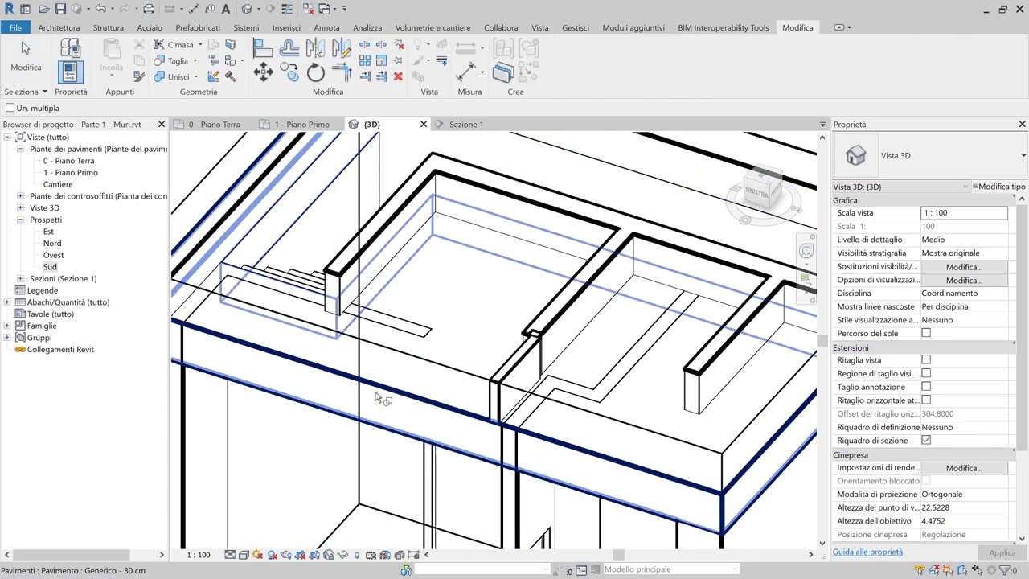
pyautogui.click(206, 302)
pyautogui.click(269, 331)
pyautogui.press('Escape')
# Attach the 10 cm wall's top to the 30 cm floor
pyautogui.click(408, 336)
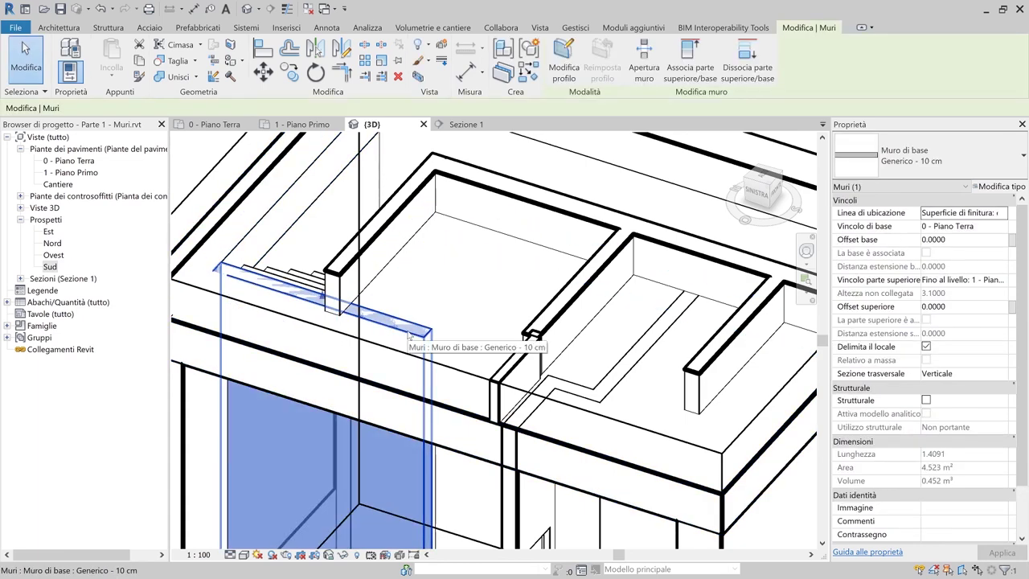
pyautogui.click(686, 56)
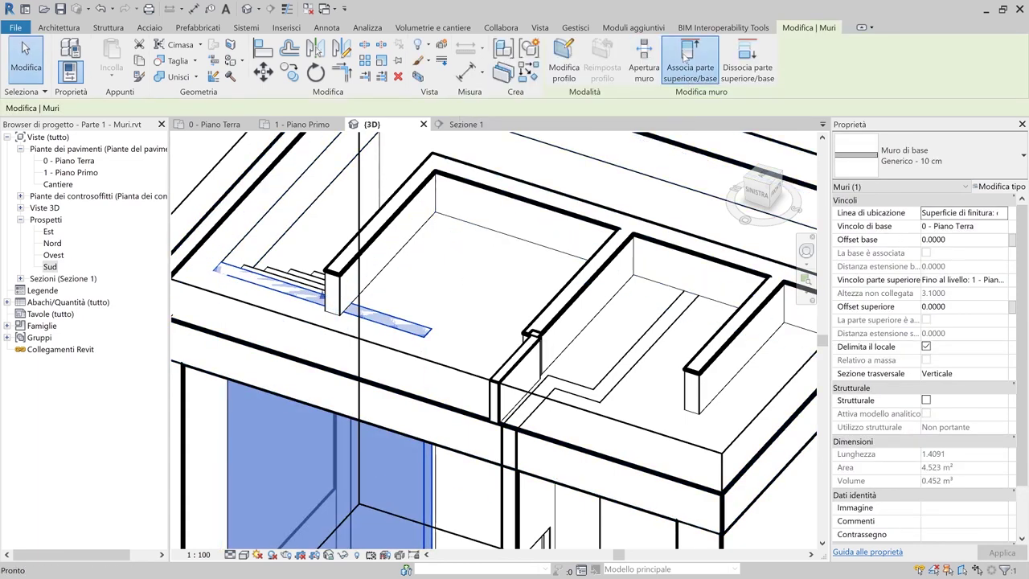
pyautogui.click(440, 406)
pyautogui.press('Escape')
pyautogui.scroll(-6, 406, 353)
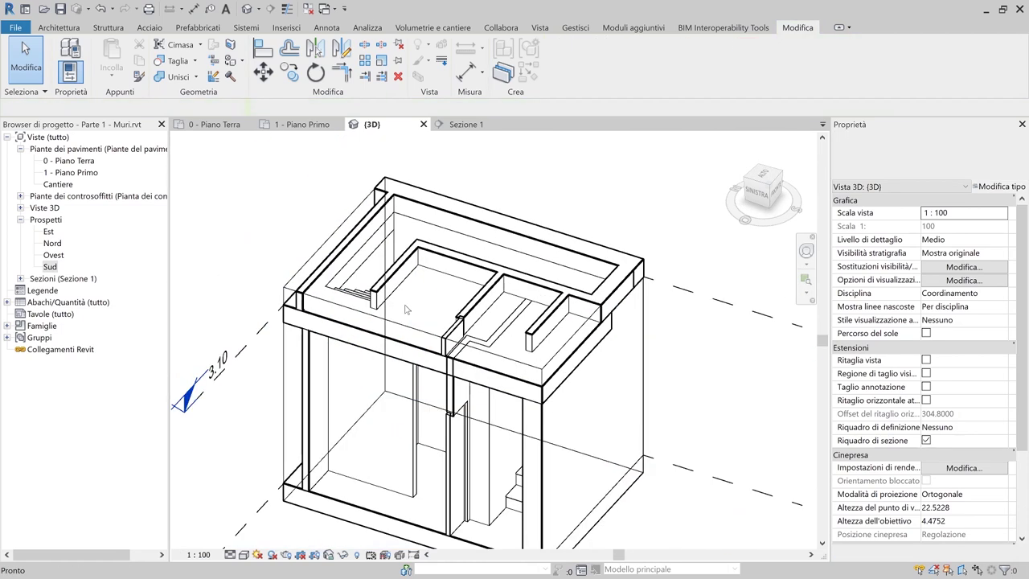
pyautogui.keyDown('shift'); pyautogui.moveTo(487, 379); pyautogui.dragTo(412, 364, button='middle'); pyautogui.keyUp('shift')
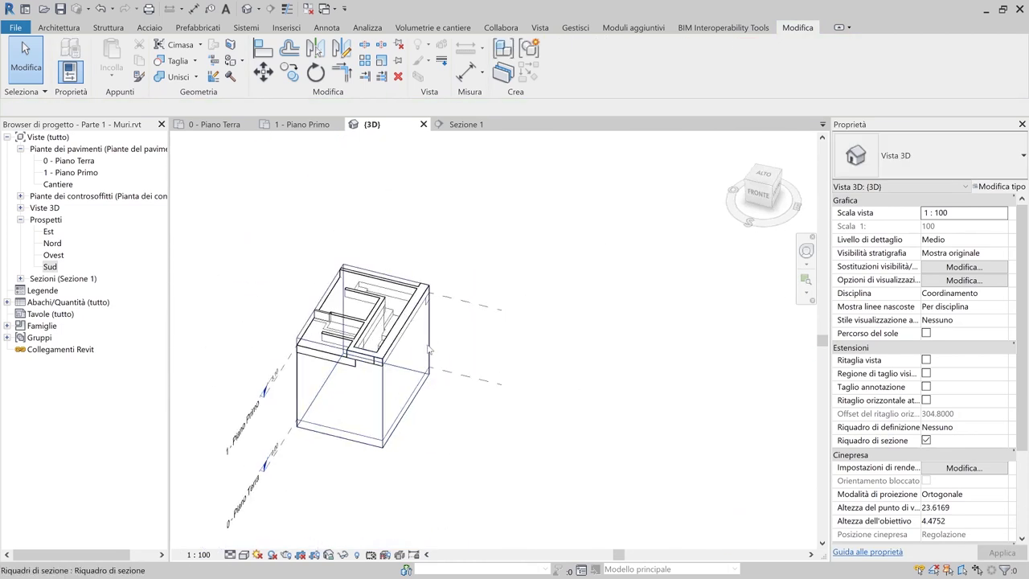
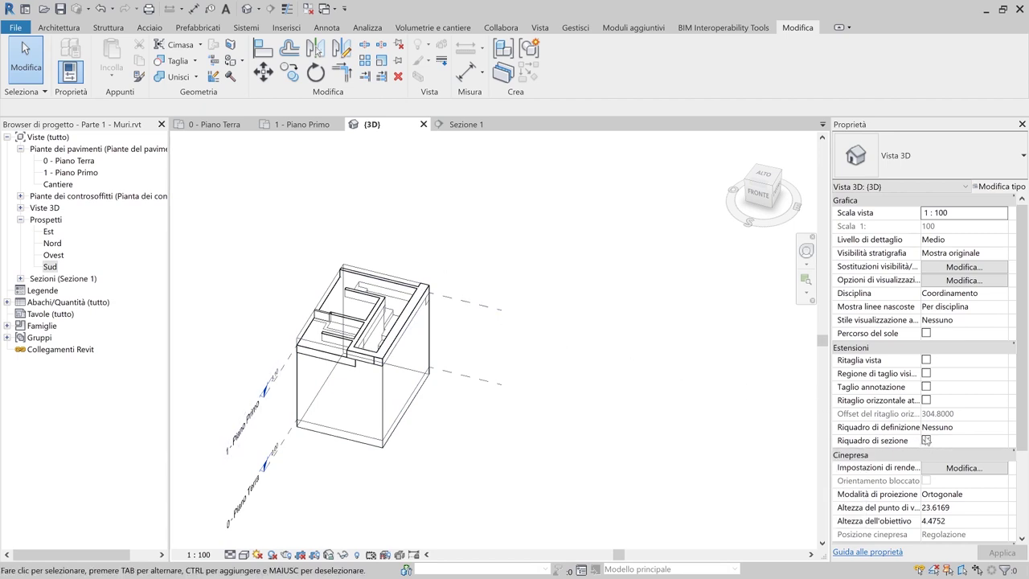
# Orbit the 3D house model to inspect it, then switch to the Sezione 1 section
pyautogui.scroll(3, 362, 337)
pyautogui.scroll(-3, 402, 354)
pyautogui.keyDown('shift'); pyautogui.moveTo(451, 386); pyautogui.dragTo(659, 351, button='middle'); pyautogui.keyUp('shift')
pyautogui.keyDown('shift'); pyautogui.moveTo(497, 403); pyautogui.dragTo(501, 267, button='middle'); pyautogui.keyUp('shift')
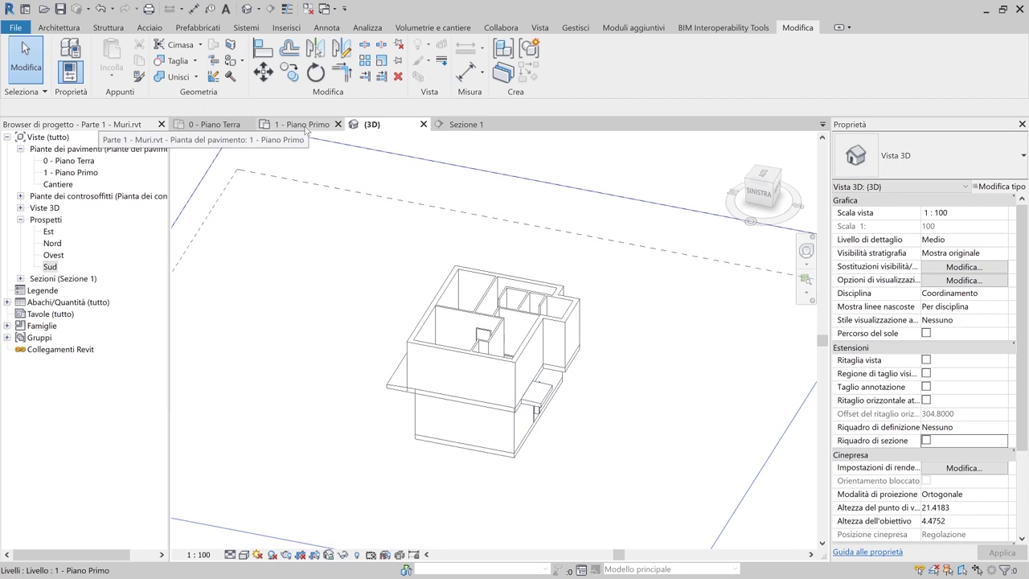
pyautogui.click(452, 126)
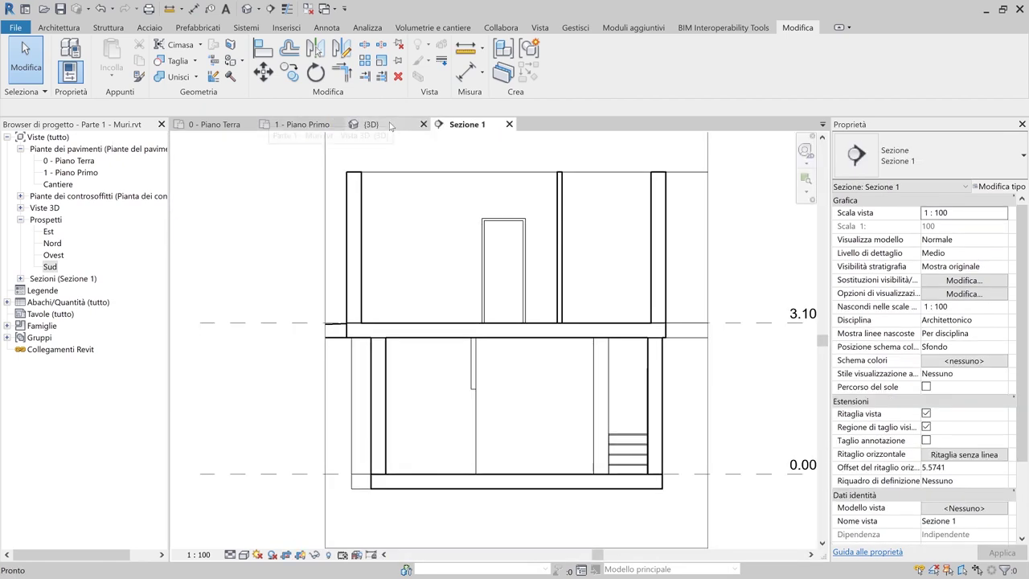
# From the 1 - Piano Primo plan, reach the Sezione 1 view through the section line's Vai a vista
pyautogui.click(313, 125)
pyautogui.scroll(-5, 475, 358)
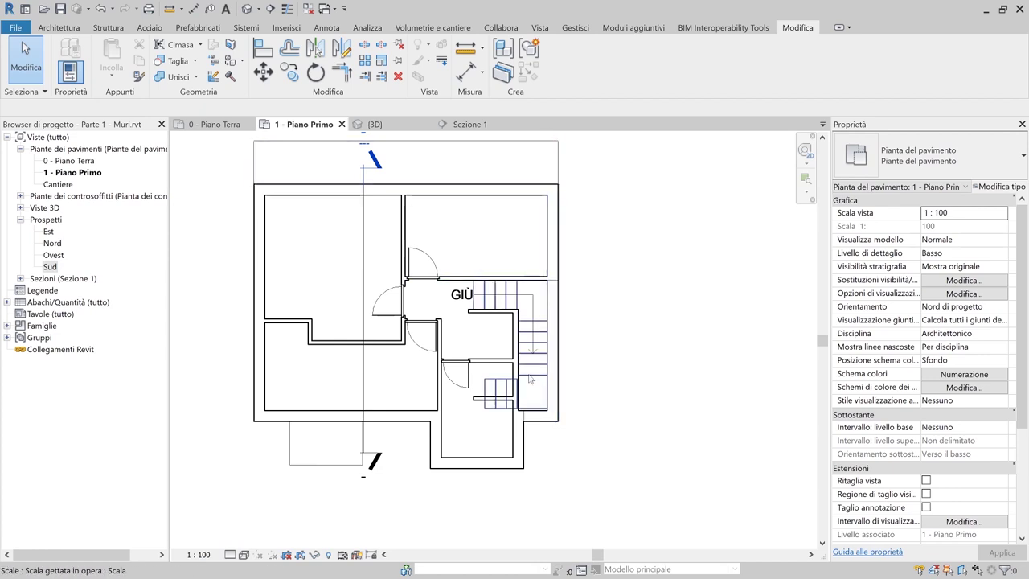
pyautogui.click(365, 278)
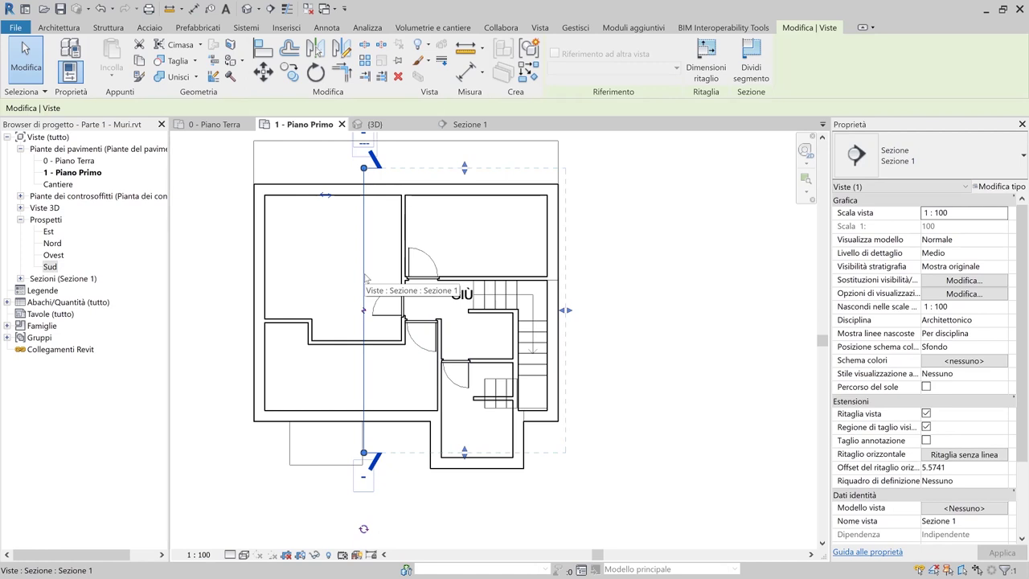
pyautogui.rightClick(366, 279)
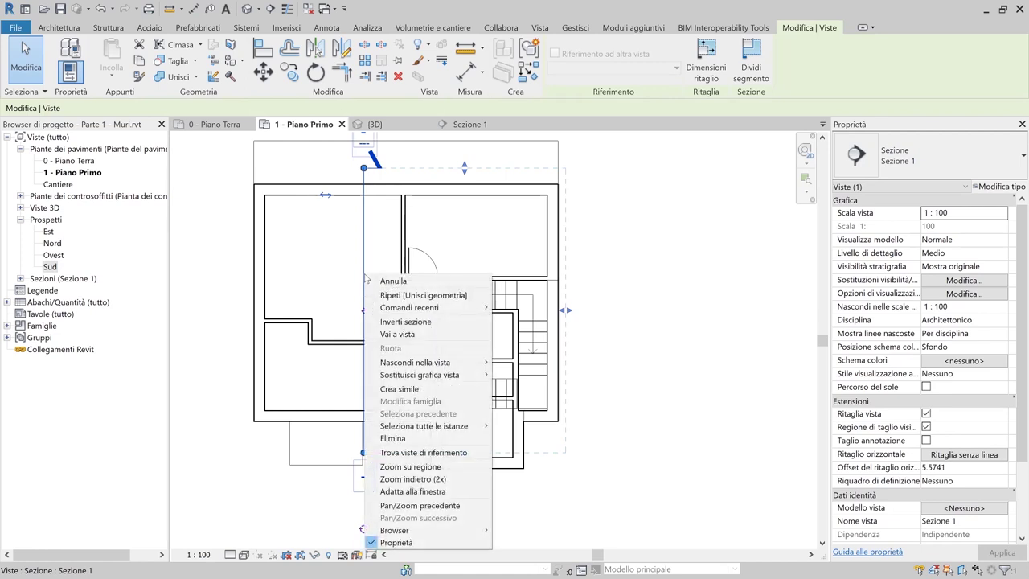
pyautogui.click(456, 140)
pyautogui.click(469, 124)
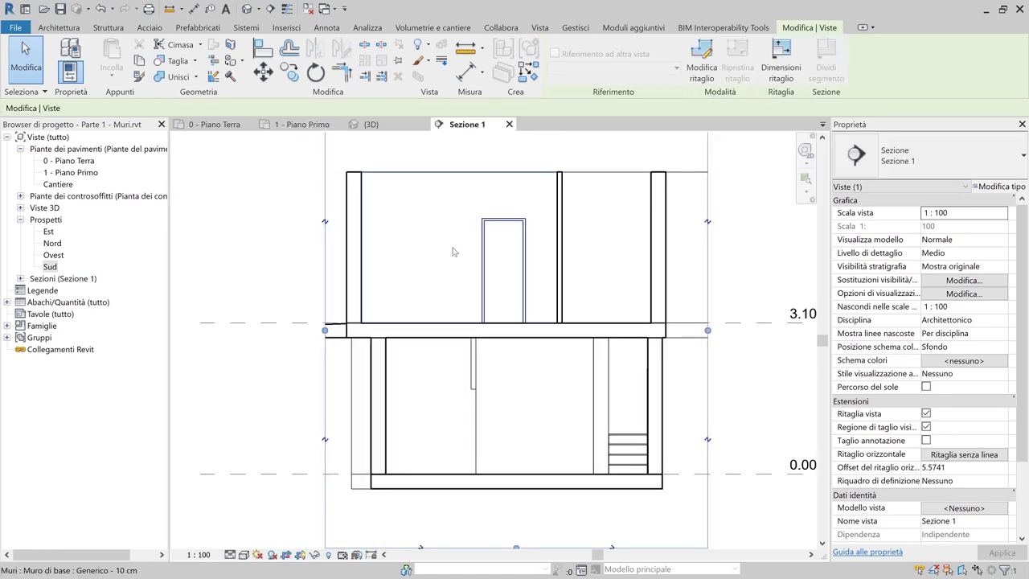
pyautogui.scroll(-3, 586, 222)
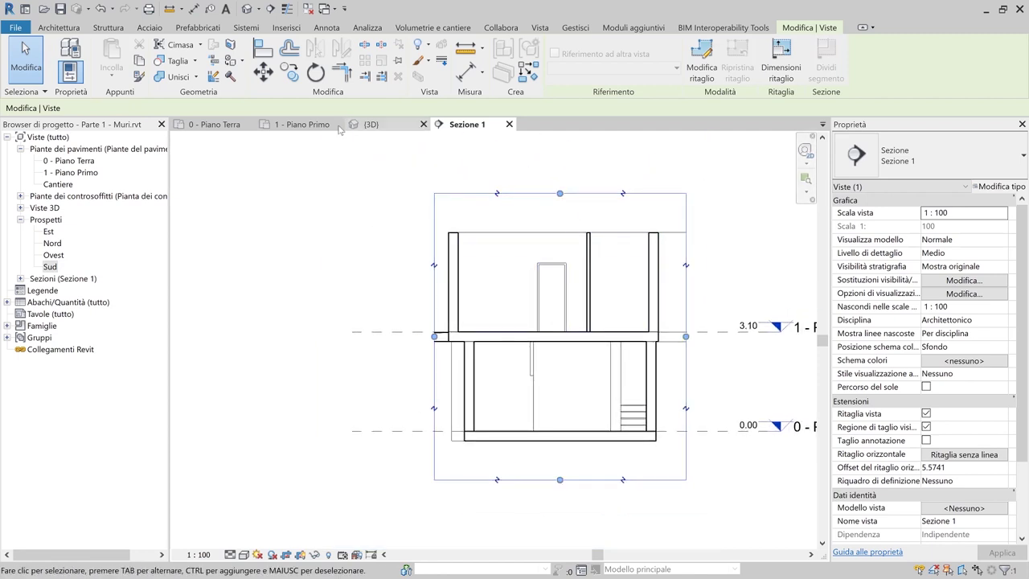
pyautogui.click(303, 124)
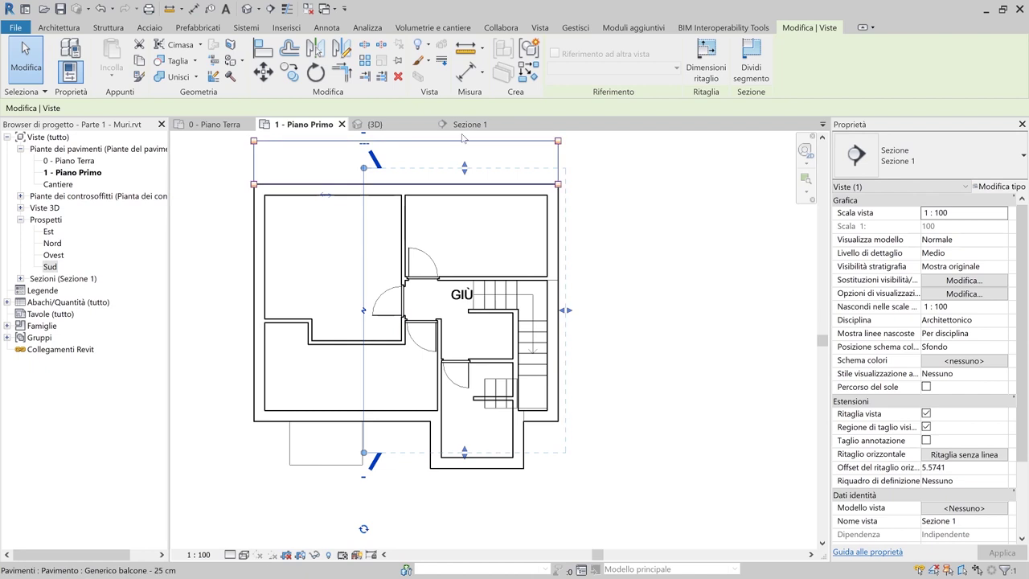
# Resize the Sezione 1 crop region, then uncheck Ritaglia vista so the whole building shows
pyautogui.click(473, 125)
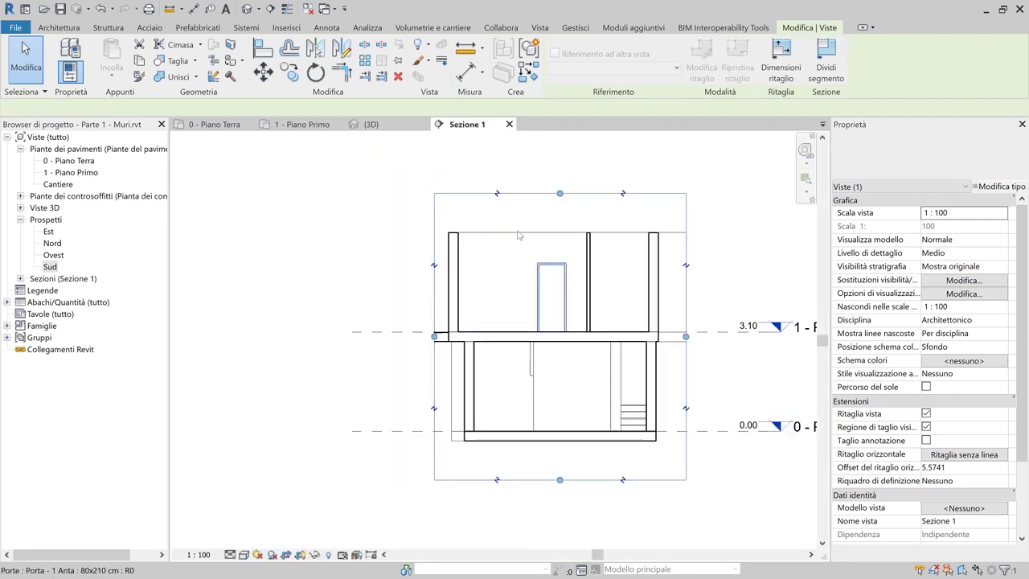
pyautogui.click(455, 172)
pyautogui.click(565, 196)
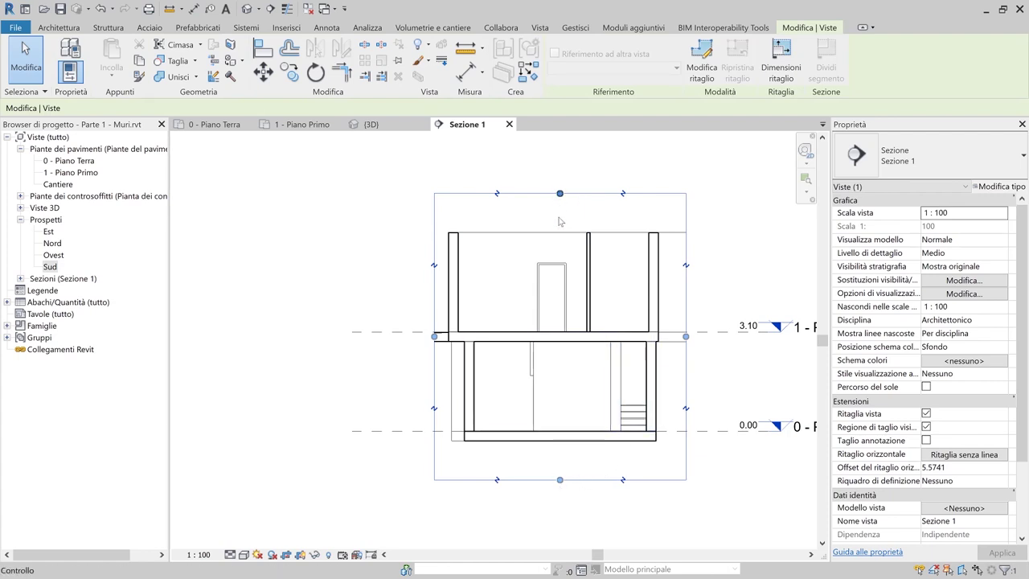
pyautogui.click(484, 261)
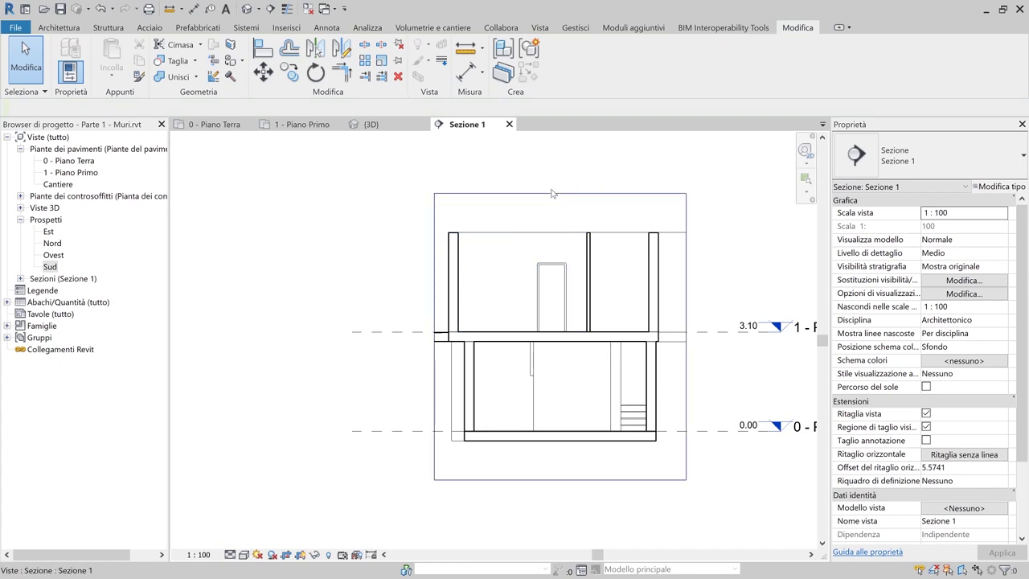
pyautogui.moveTo(604, 212); pyautogui.dragTo(539, 212, button='middle')
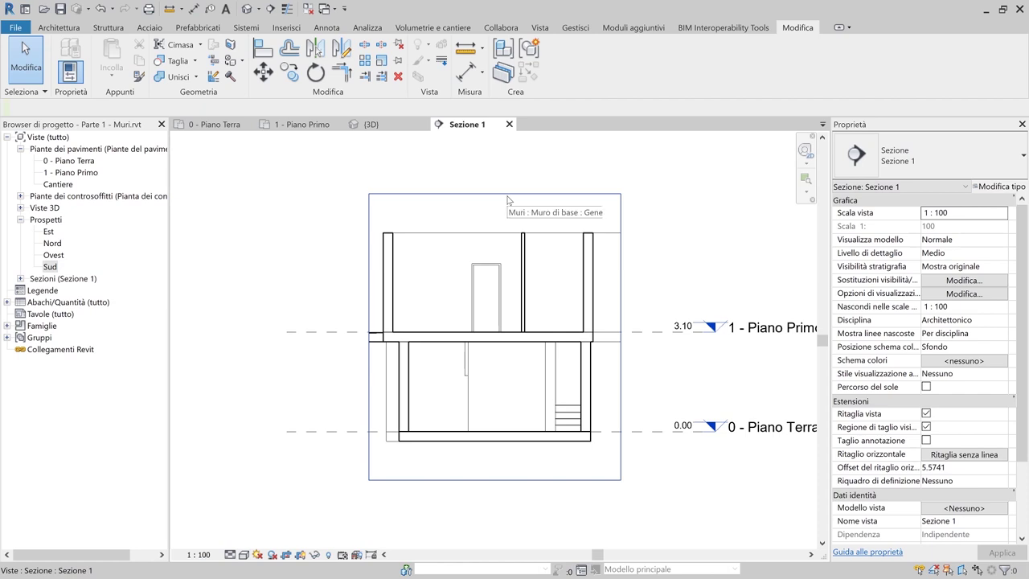
pyautogui.click(507, 197)
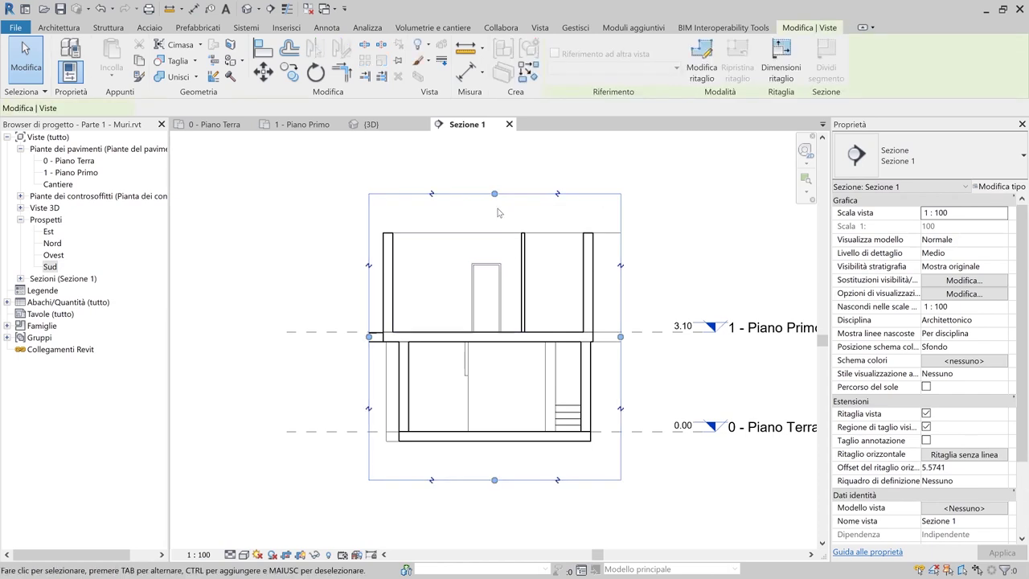
pyautogui.moveTo(494, 194); pyautogui.dragTo(494, 293)
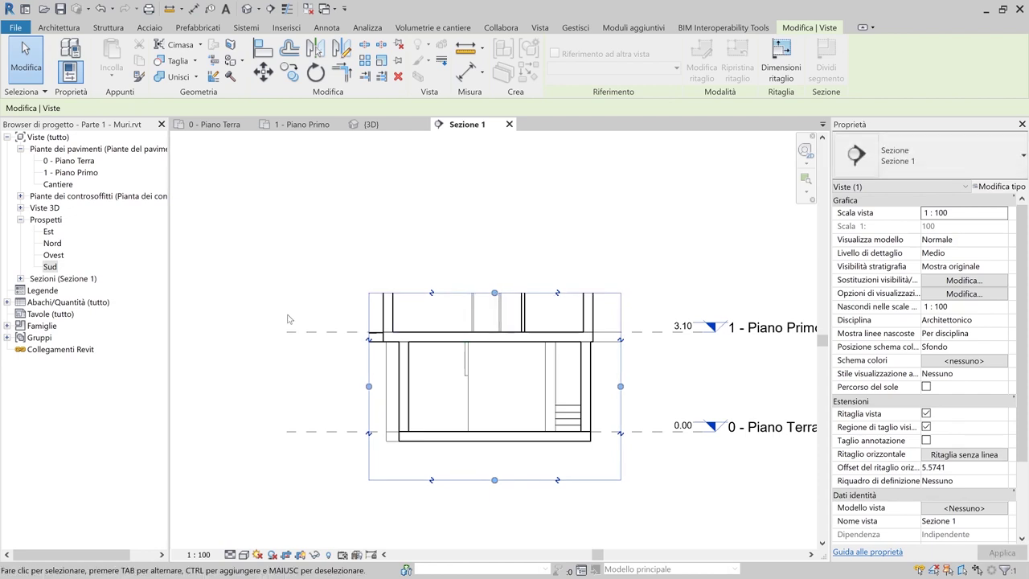
pyautogui.press('Escape')
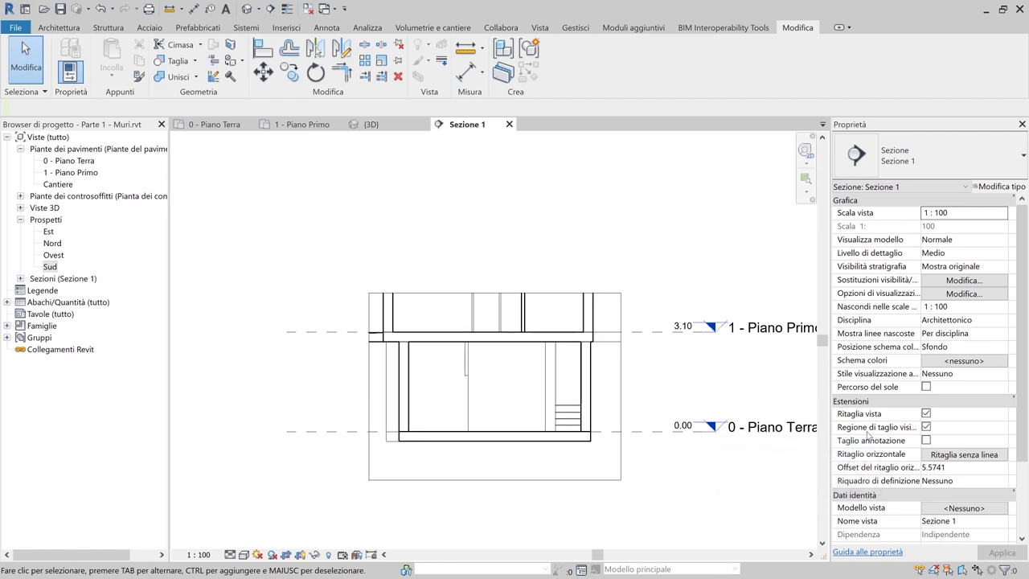
pyautogui.click(926, 413)
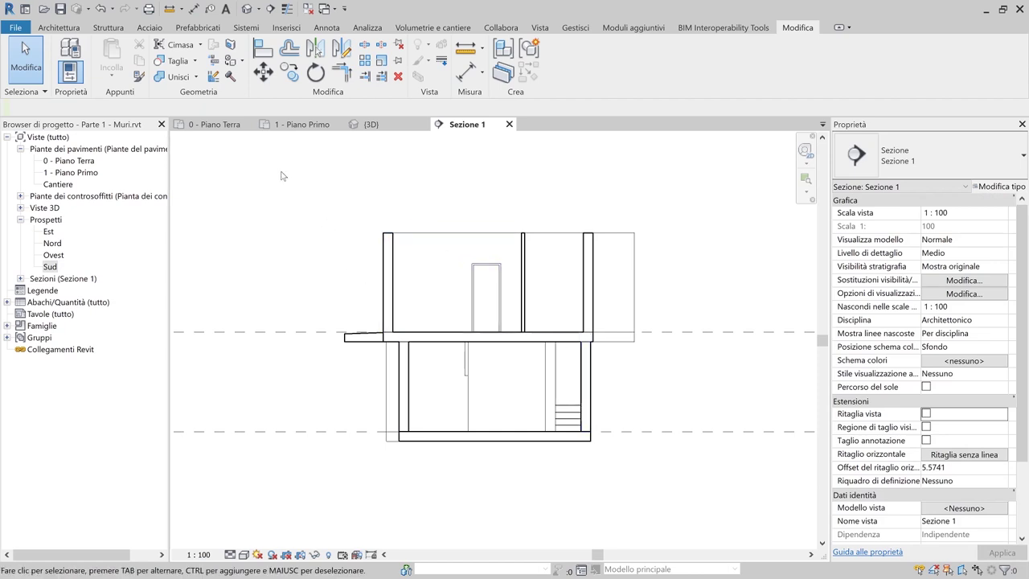
pyautogui.click(64, 32)
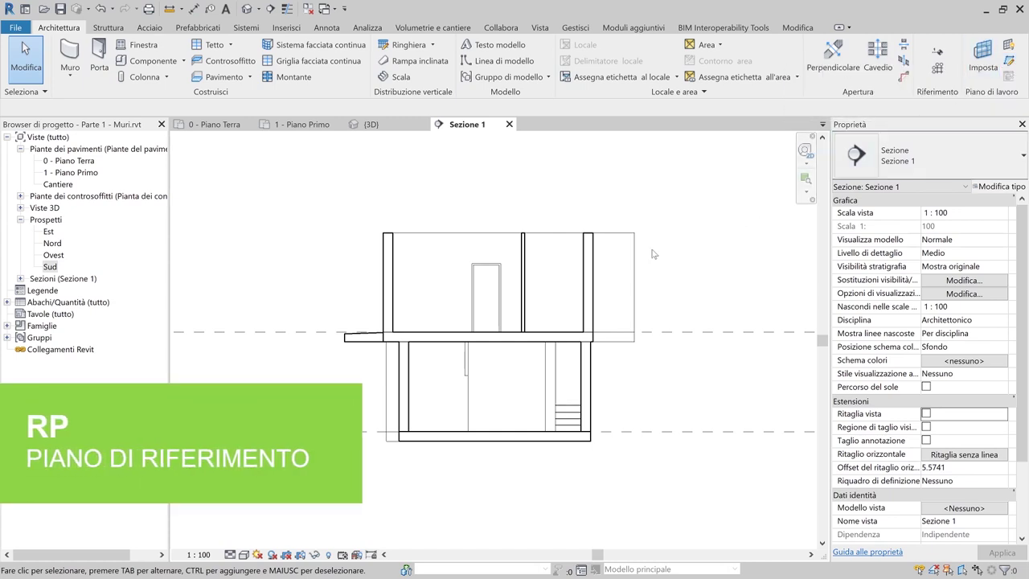
# Draw two horizontal reference planes across the section with RP
pyautogui.press('r')
pyautogui.press('p')
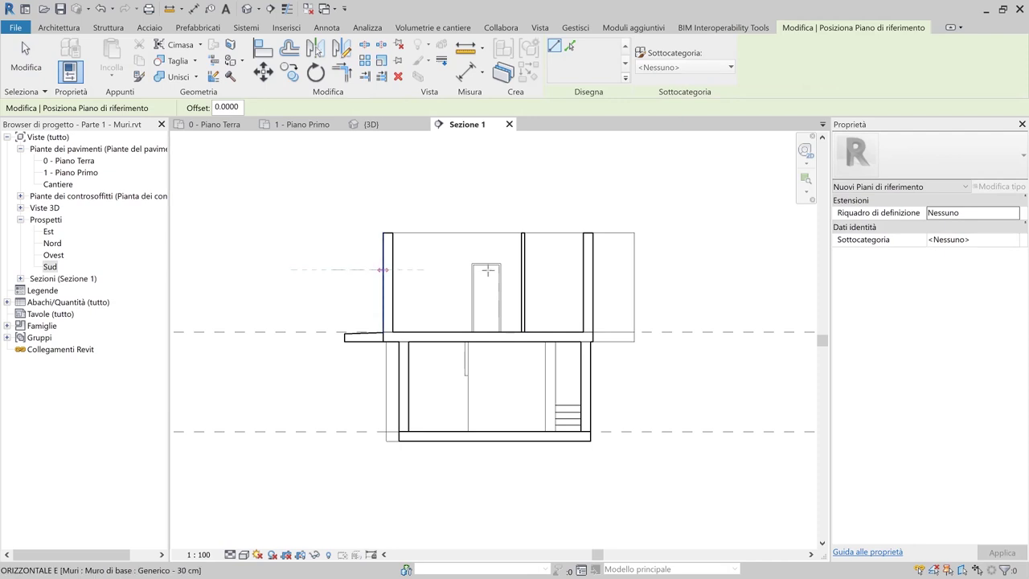
pyautogui.click(333, 270)
pyautogui.click(720, 270)
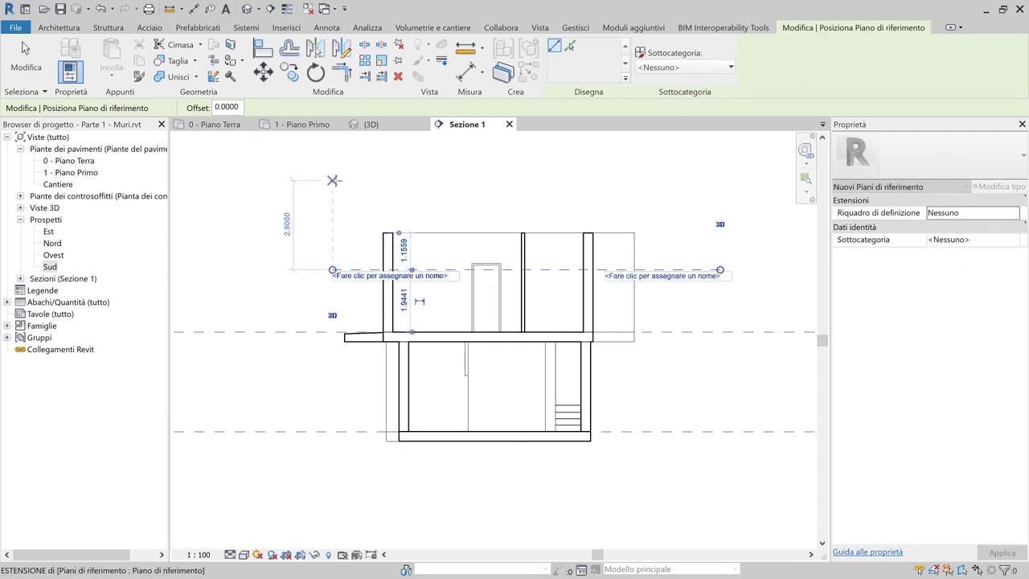
pyautogui.click(333, 180)
pyautogui.click(707, 178)
pyautogui.press('Escape')
pyautogui.press('Escape')
# Place the lower reference plane 2.4 above the 1 - Piano Primo level
pyautogui.click(669, 271)
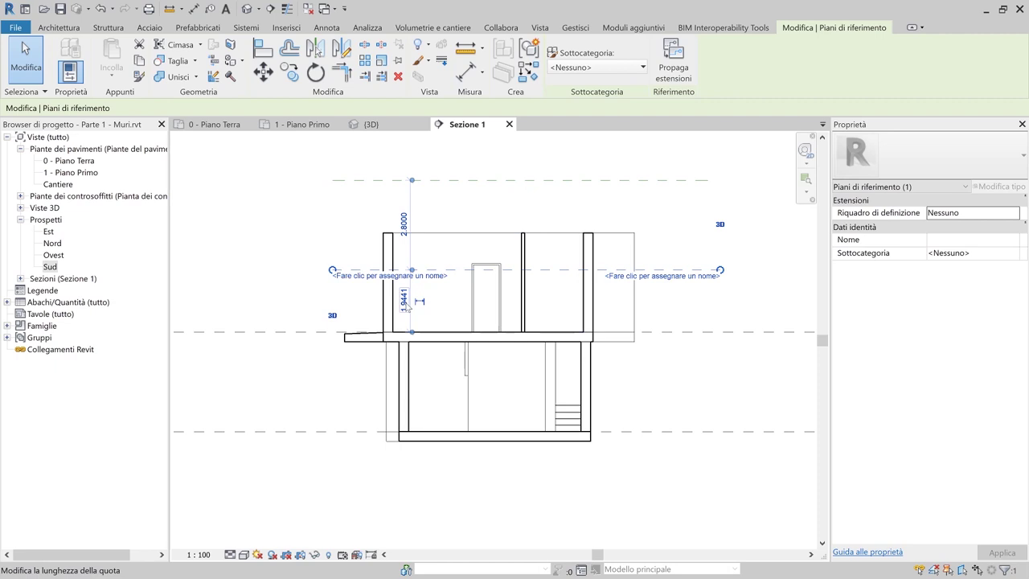
pyautogui.click(405, 299)
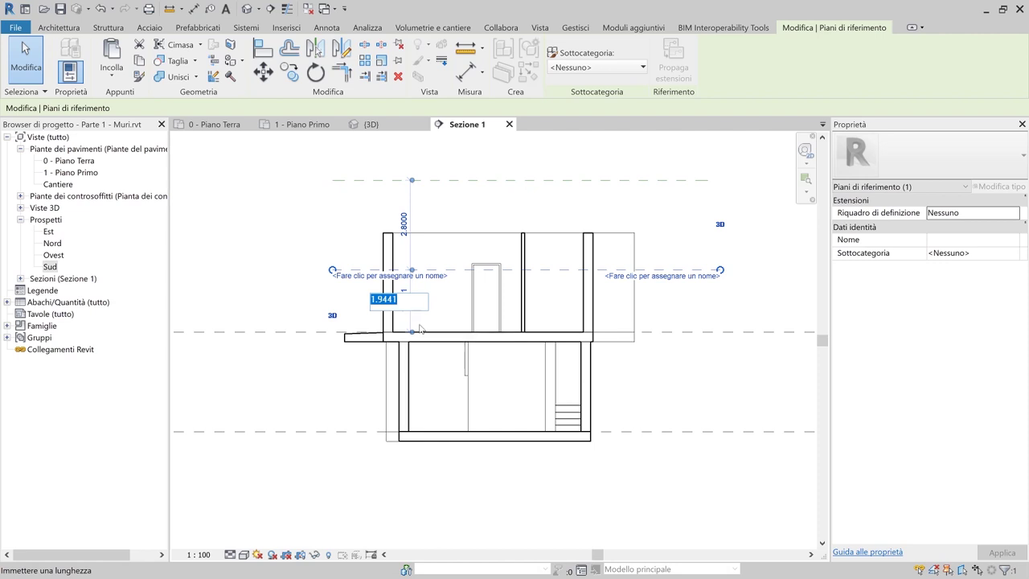
pyautogui.write('2.4')
pyautogui.press('Return')
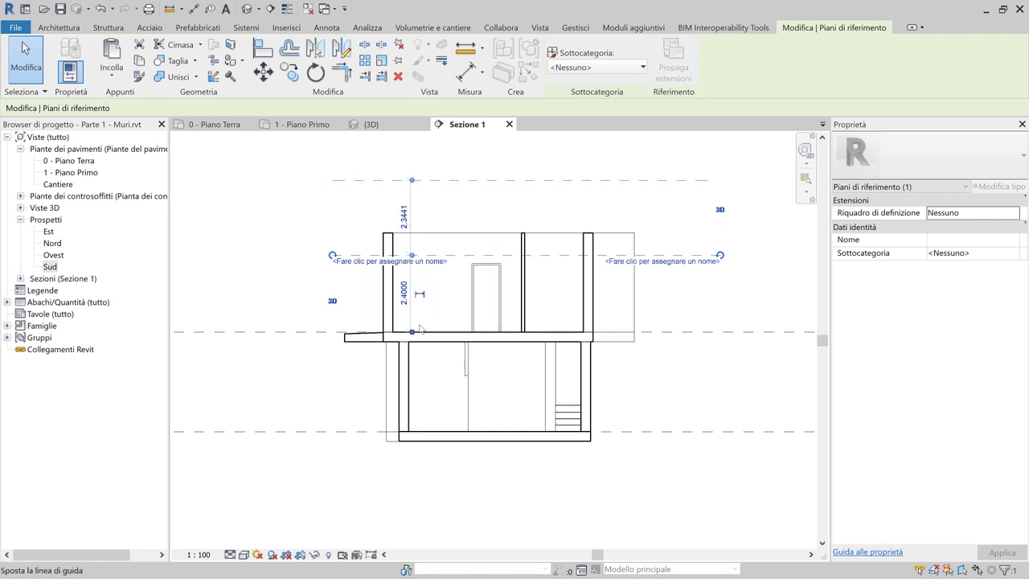
# Place the upper reference plane 4 above the first-floor level
pyautogui.click(479, 181)
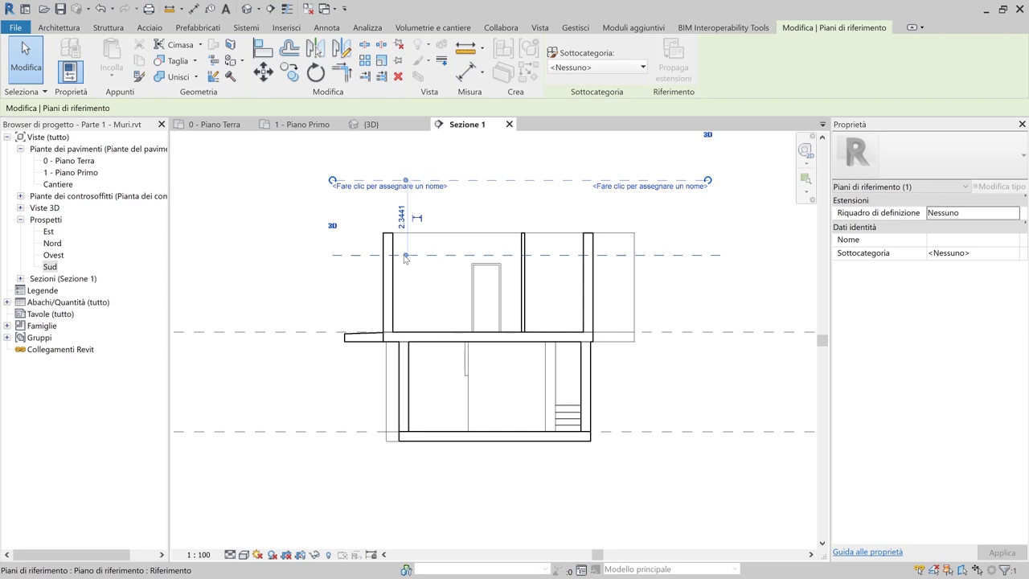
pyautogui.click(289, 337)
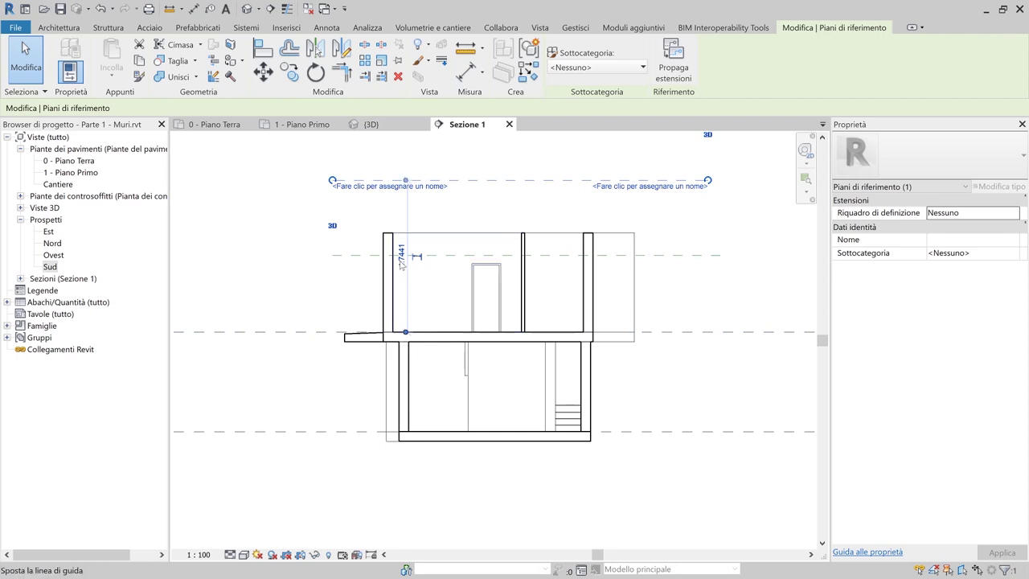
pyautogui.click(402, 256)
pyautogui.write('4')
pyautogui.press('Return')
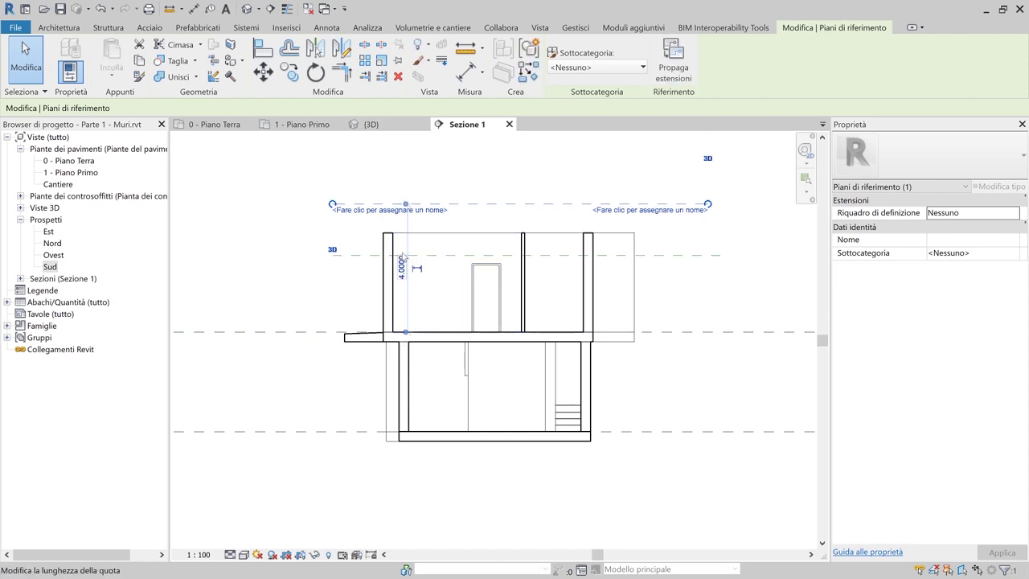
pyautogui.click(536, 222)
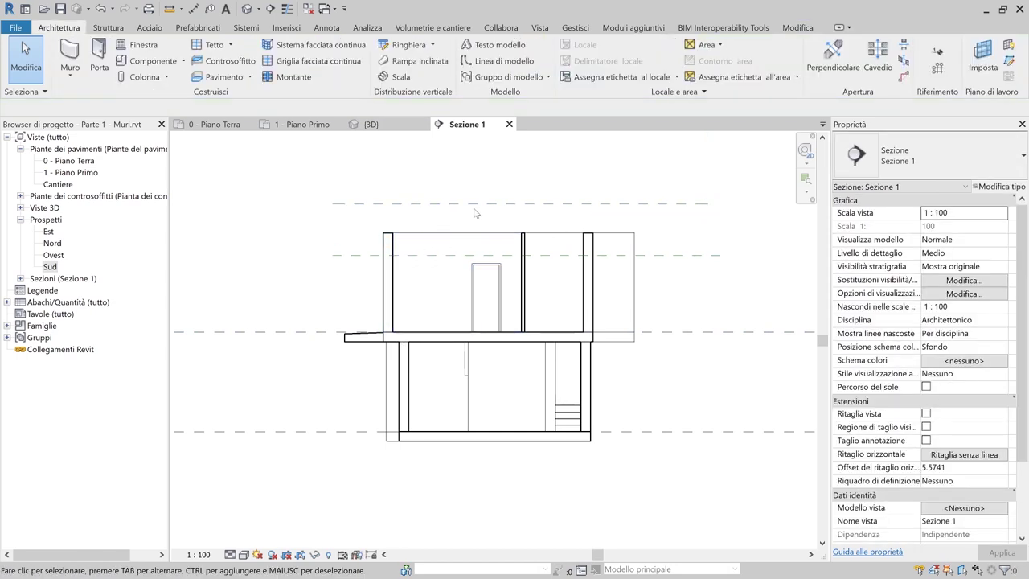
pyautogui.scroll(2, 506, 237)
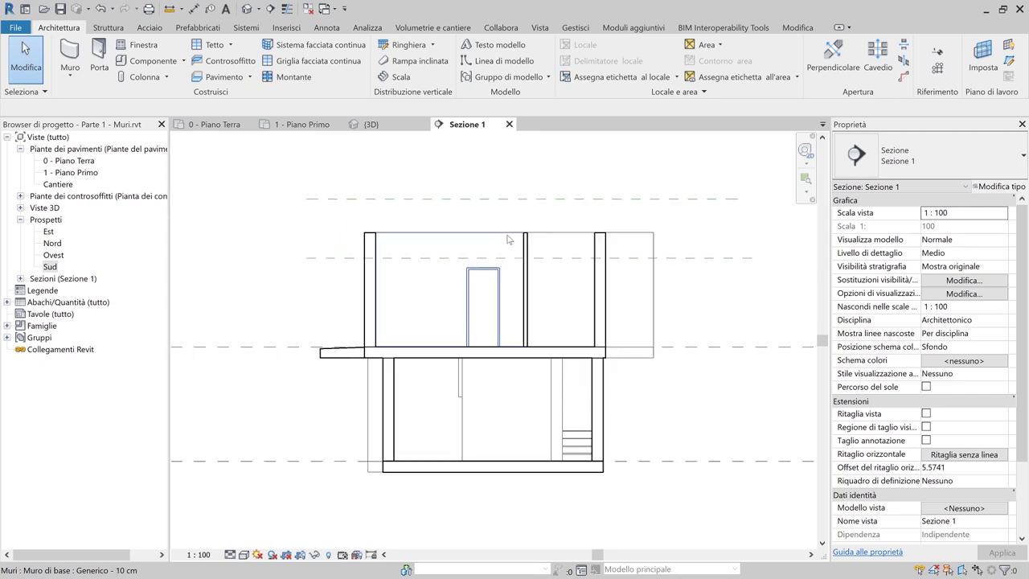
pyautogui.click(316, 127)
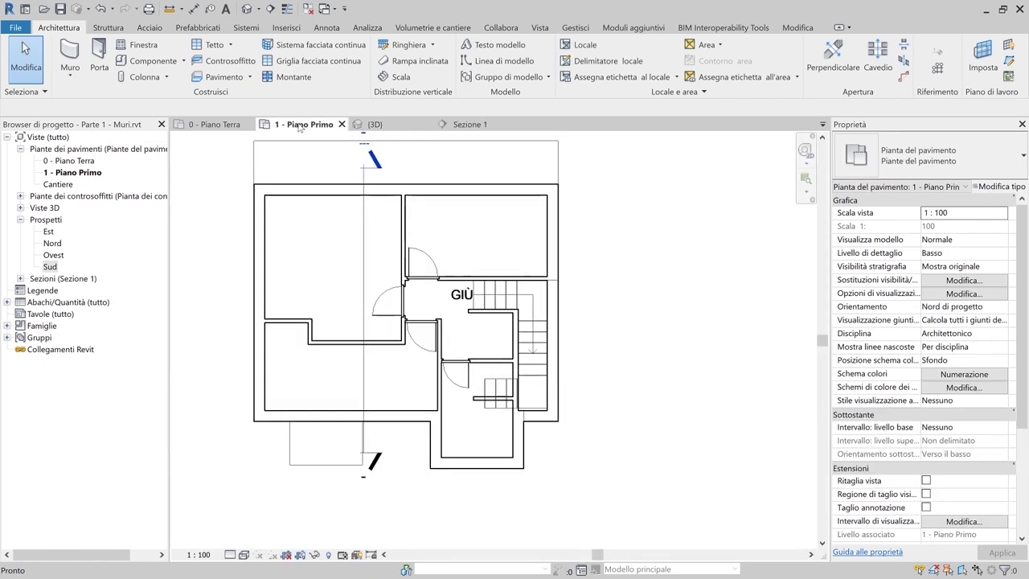
# Start a roof by footprint with boundary lines along the first-floor exterior wall chain
pyautogui.click(230, 45)
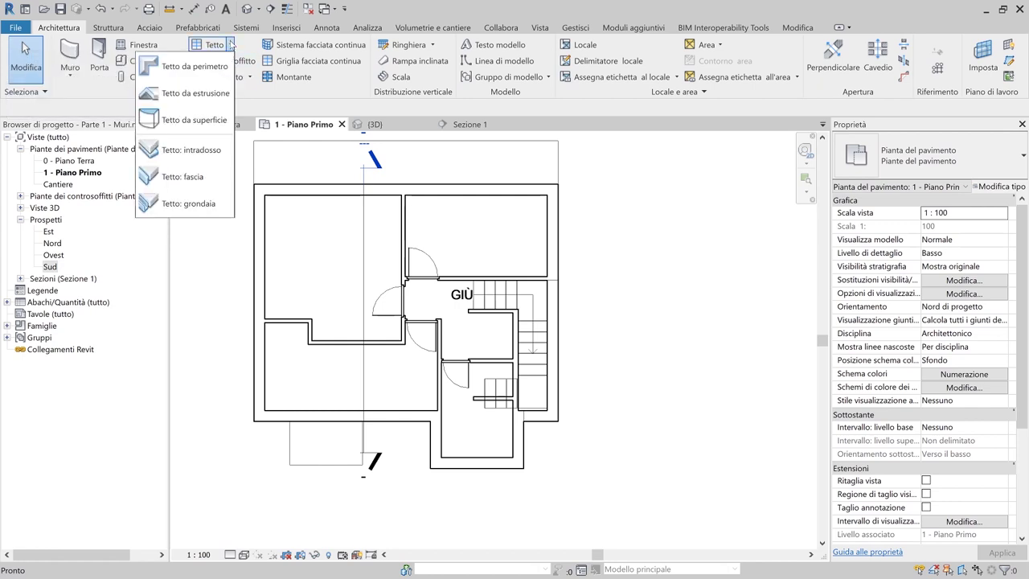
pyautogui.click(197, 66)
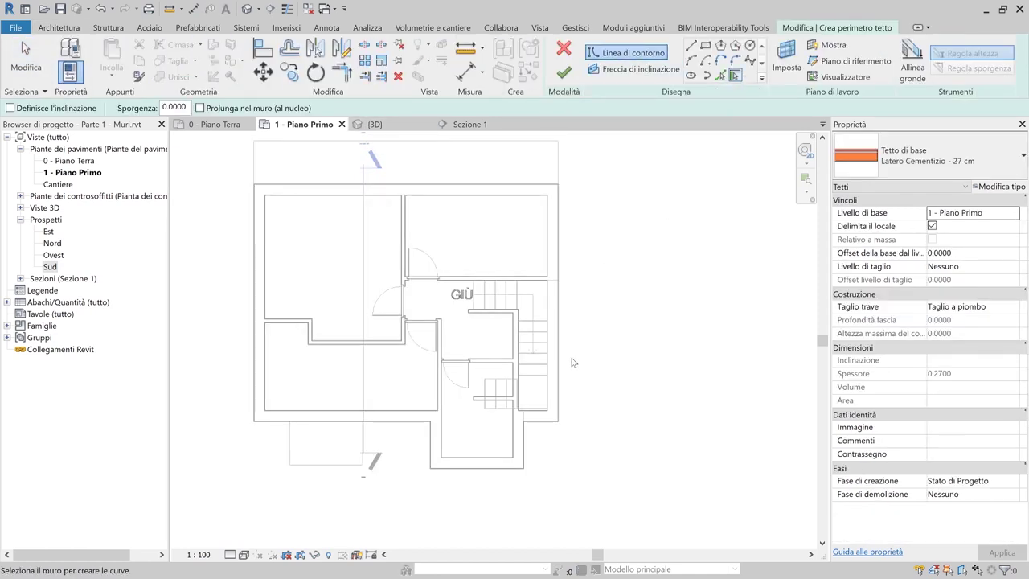
pyautogui.press('Tab')
pyautogui.click(528, 462)
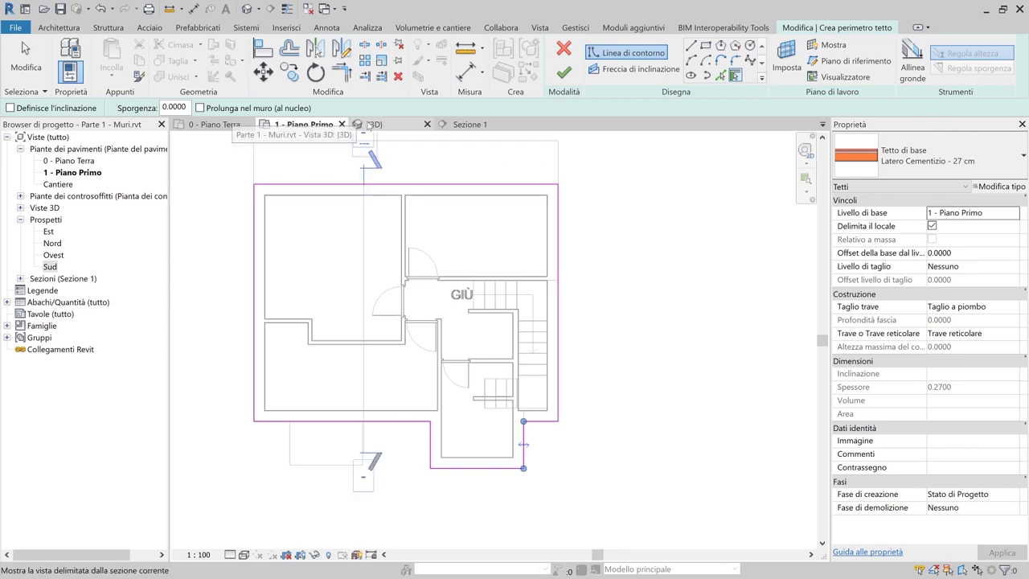
# Review the roof sketch in 3D and Sezione 1, then window-select all its boundary lines
pyautogui.click(372, 125)
pyautogui.scroll(5, 532, 316)
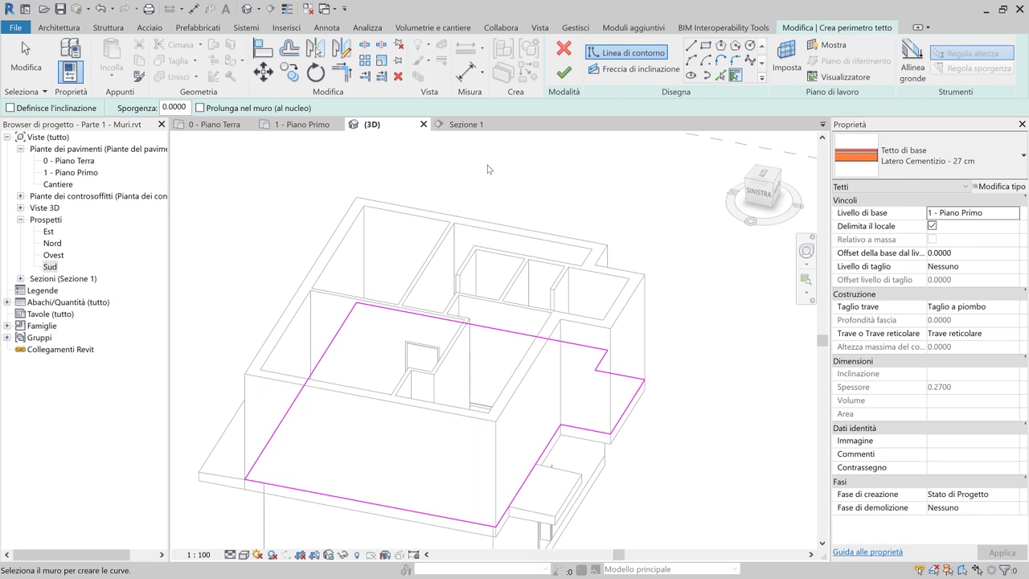
pyautogui.click(468, 125)
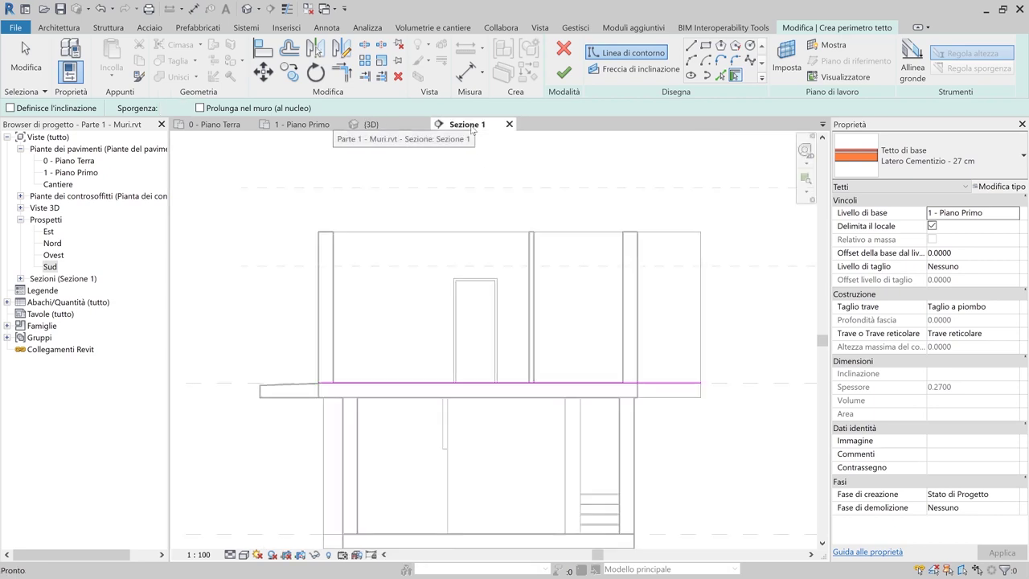
pyautogui.click(318, 126)
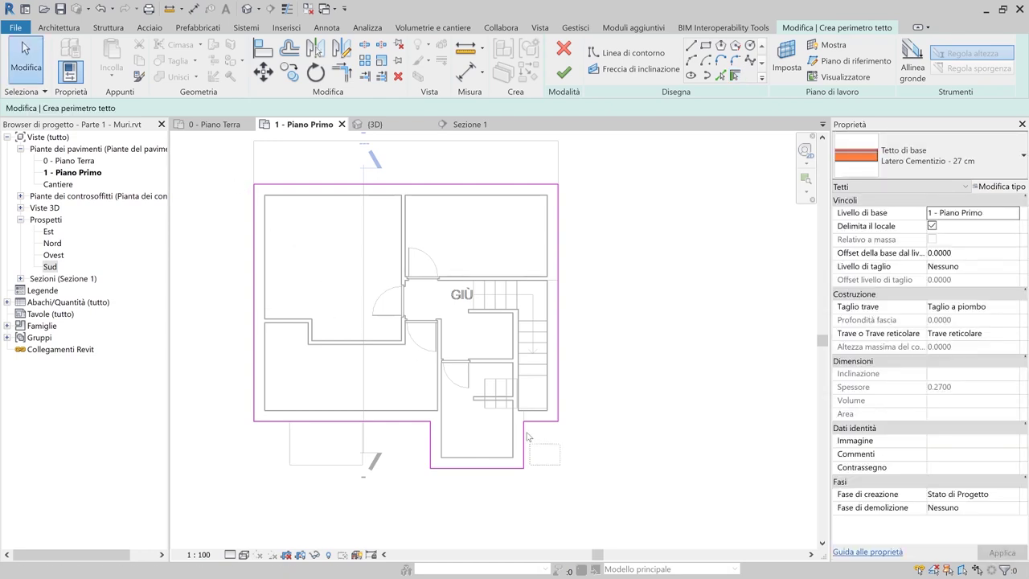
pyautogui.moveTo(593, 482); pyautogui.dragTo(222, 169)
# Delete the old boundary lines and pick the exterior wall chain again with a 0.4 Sporgenza
pyautogui.click(222, 171)
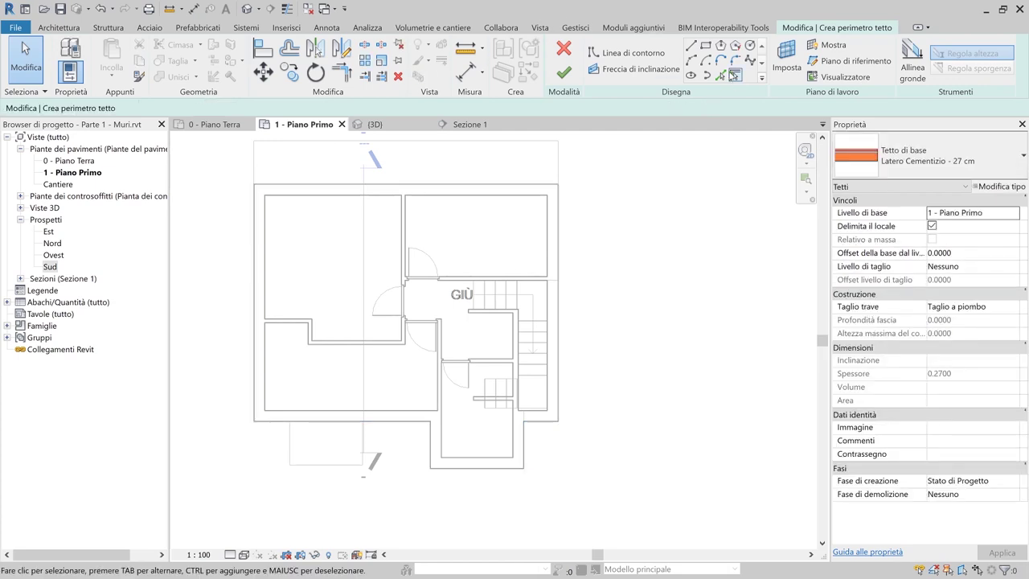
pyautogui.click(735, 76)
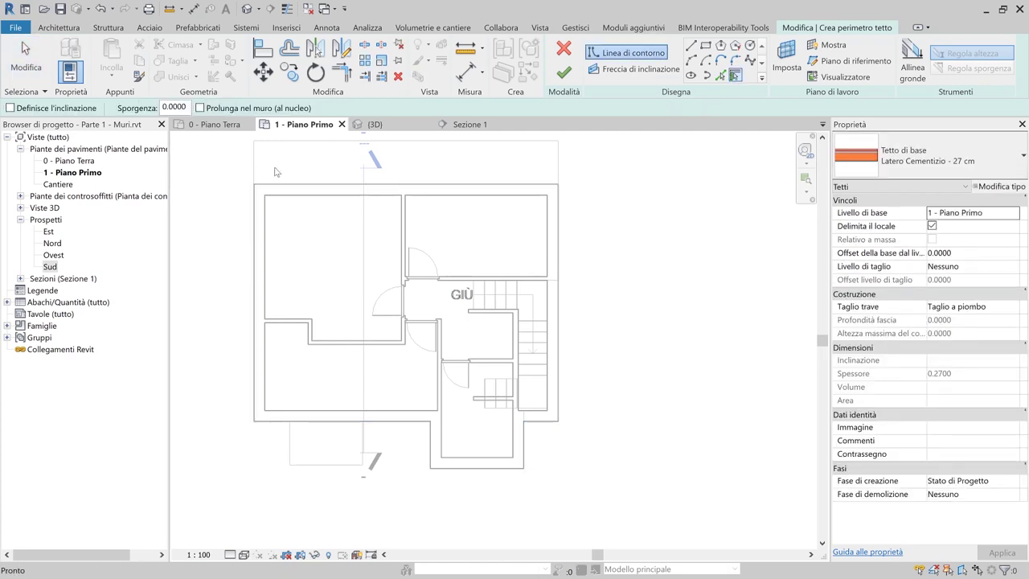
pyautogui.click(174, 107)
pyautogui.write('0.4')
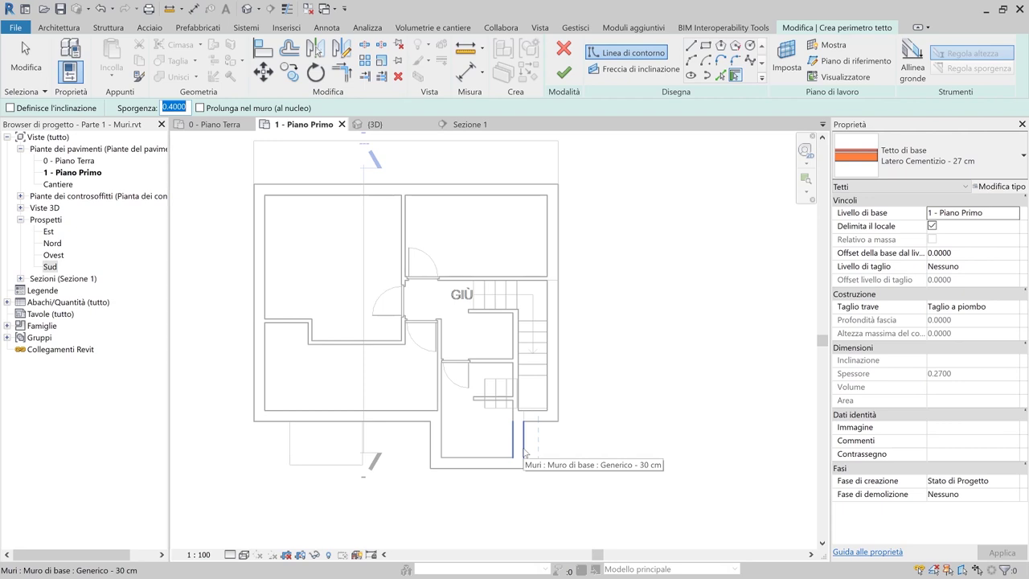
pyautogui.press('Tab')
pyautogui.click(526, 454)
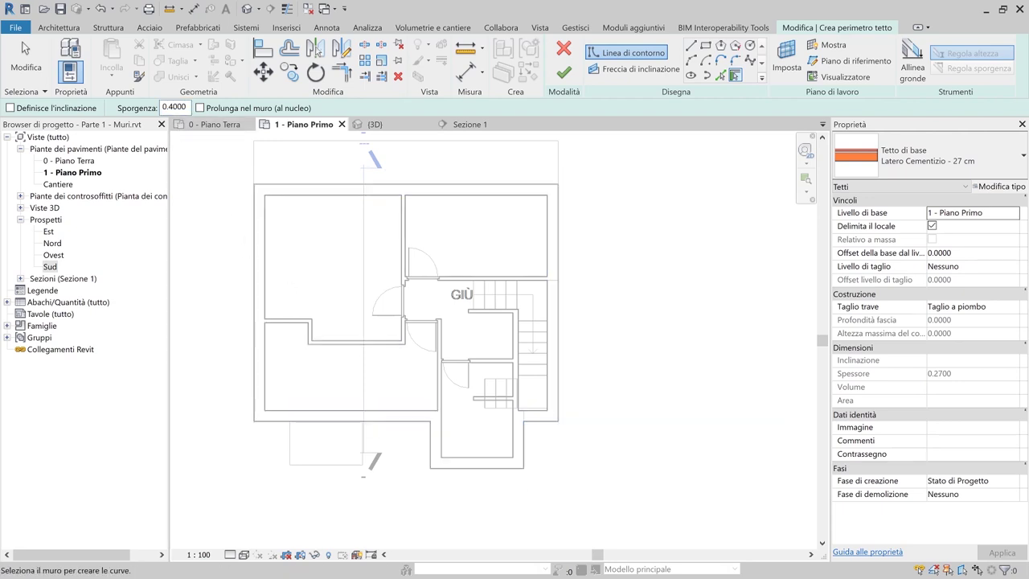
pyautogui.moveTo(610, 438); pyautogui.dragTo(552, 472, button='middle')
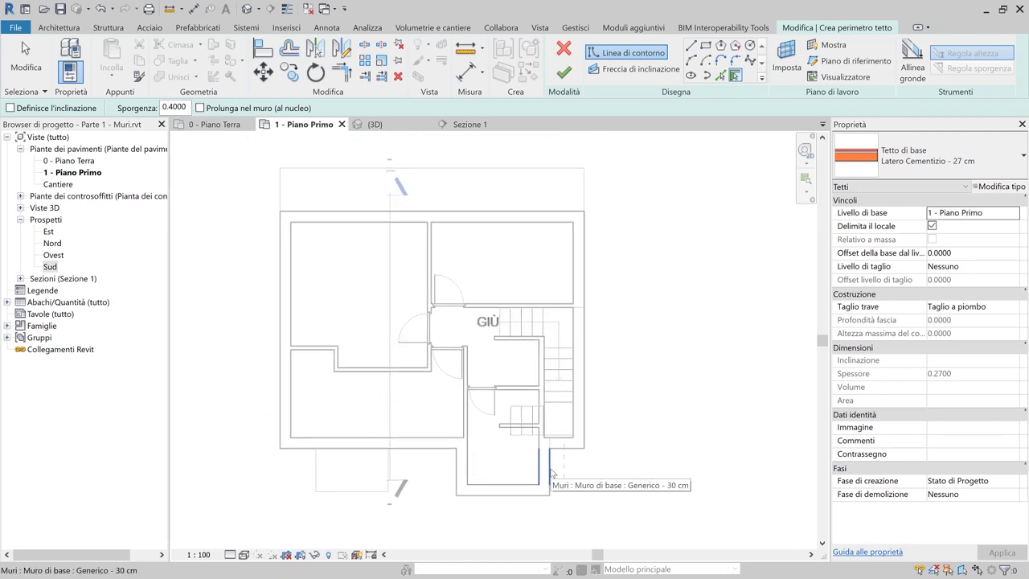
pyautogui.press('Tab')
pyautogui.click(551, 473)
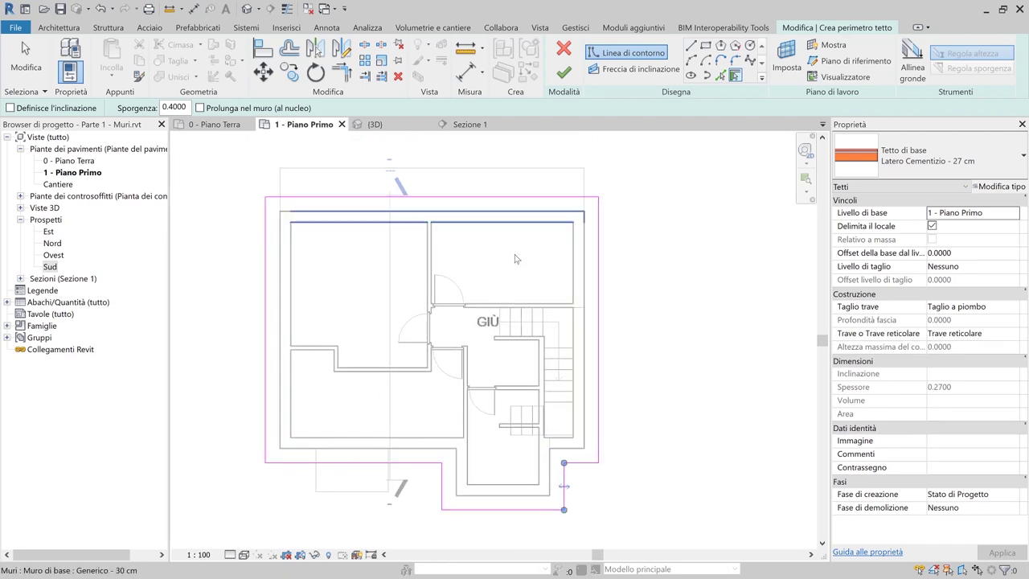
# Finish the Latero Cementizio 27 cm roof, cancelling the failed wall attachment, and select it
pyautogui.click(562, 70)
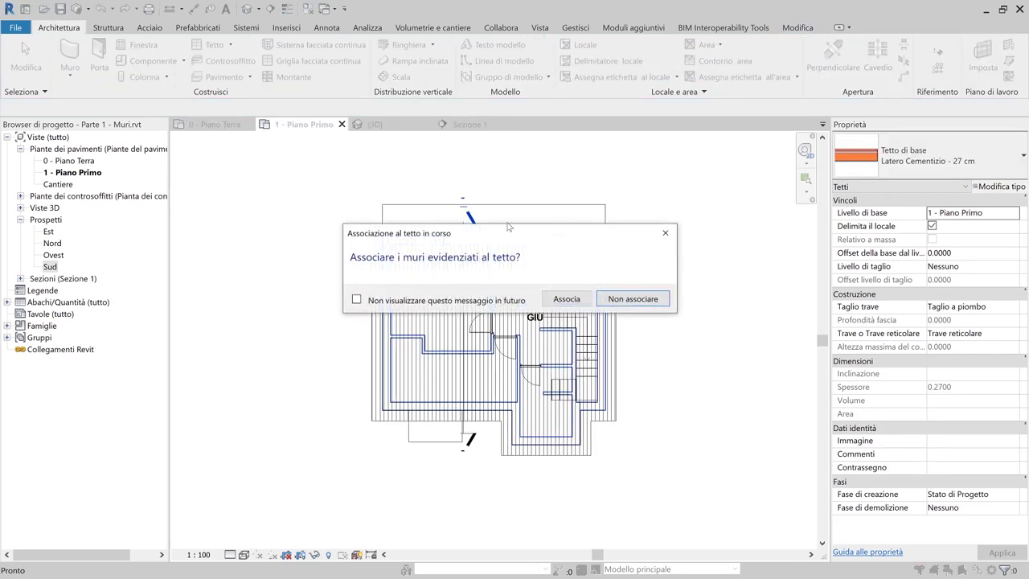
pyautogui.click(566, 299)
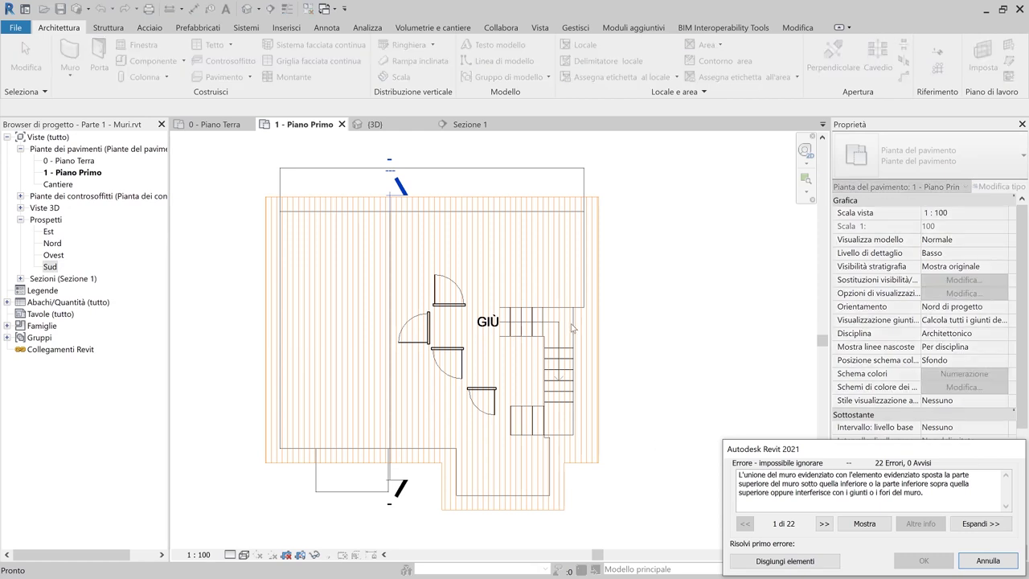
pyautogui.click(372, 124)
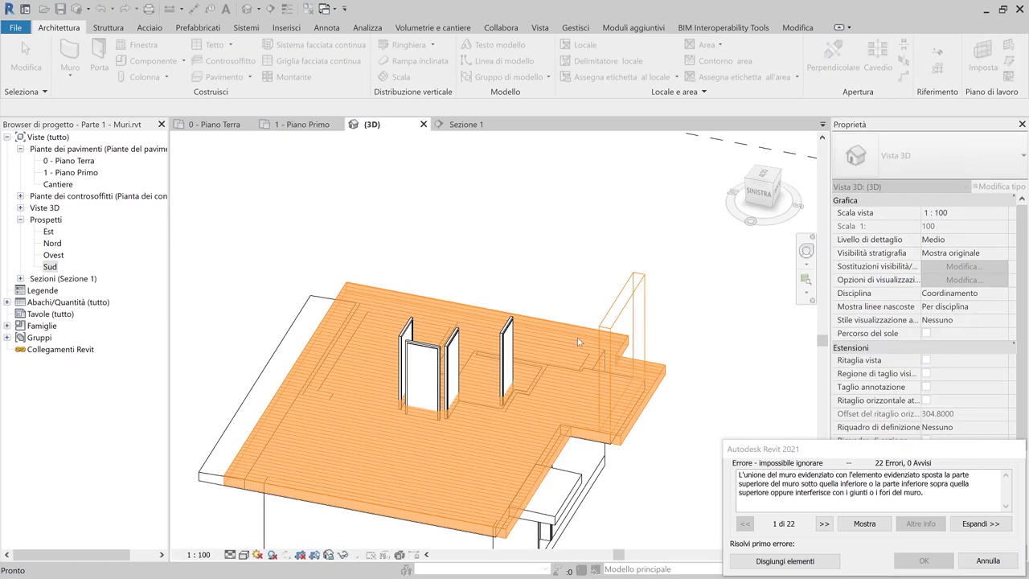
pyautogui.click(1001, 561)
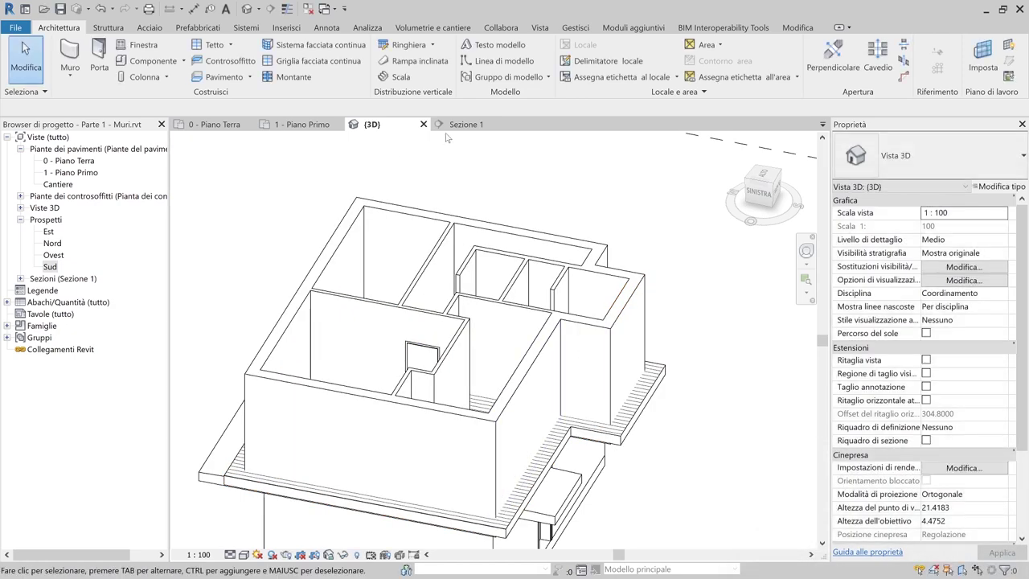
pyautogui.click(304, 124)
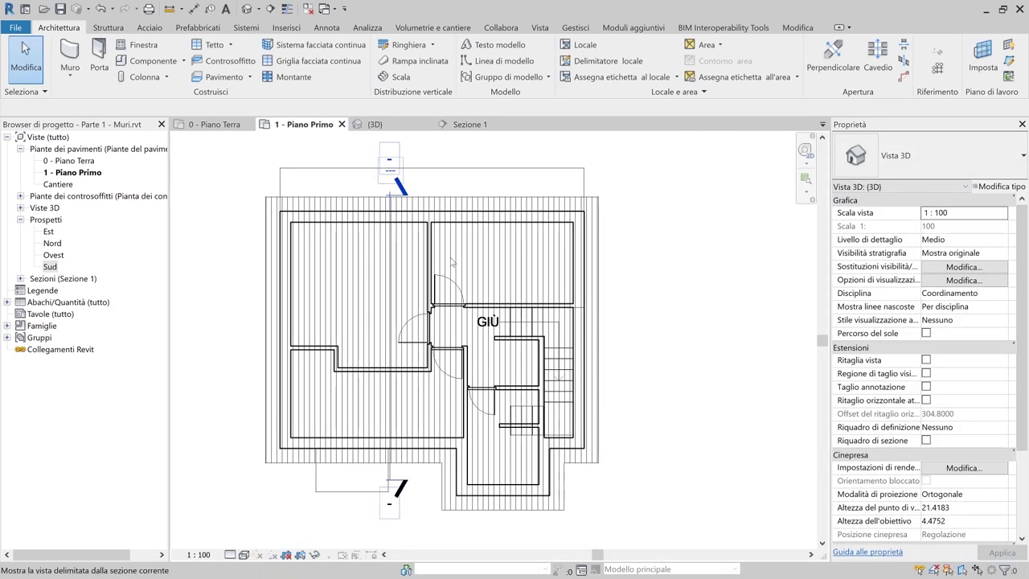
pyautogui.click(269, 211)
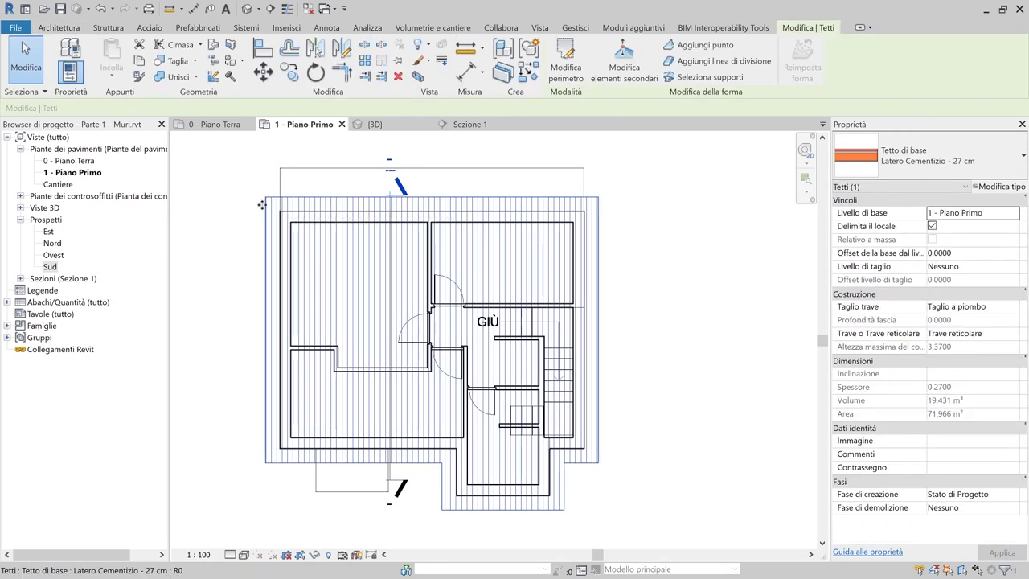
# In 3D, set the roof's Offset della base dal livello to 2.4
pyautogui.click(375, 124)
pyautogui.keyDown('shift'); pyautogui.moveTo(434, 346); pyautogui.dragTo(505, 467, button='middle'); pyautogui.keyUp('shift')
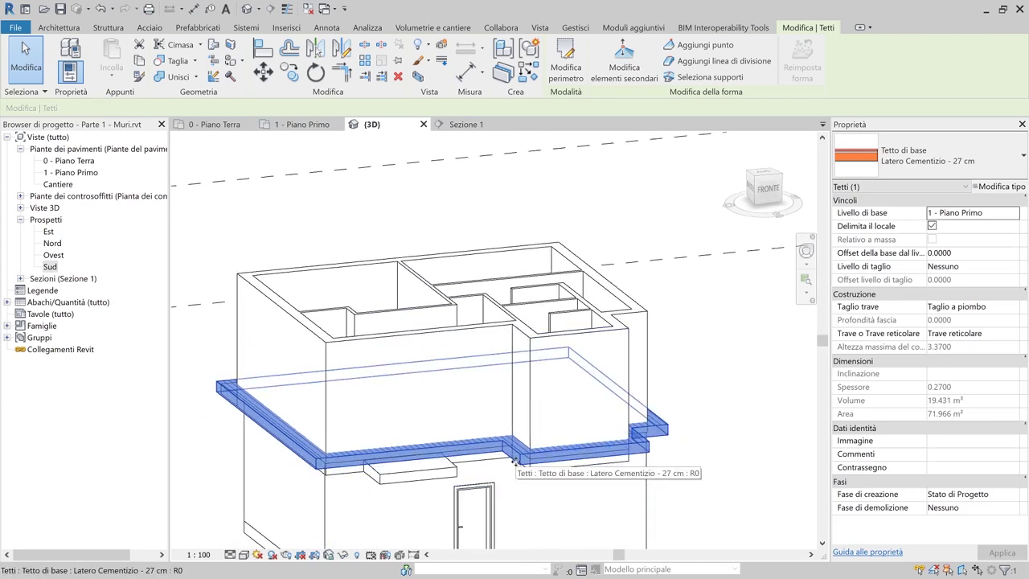
pyautogui.click(965, 254)
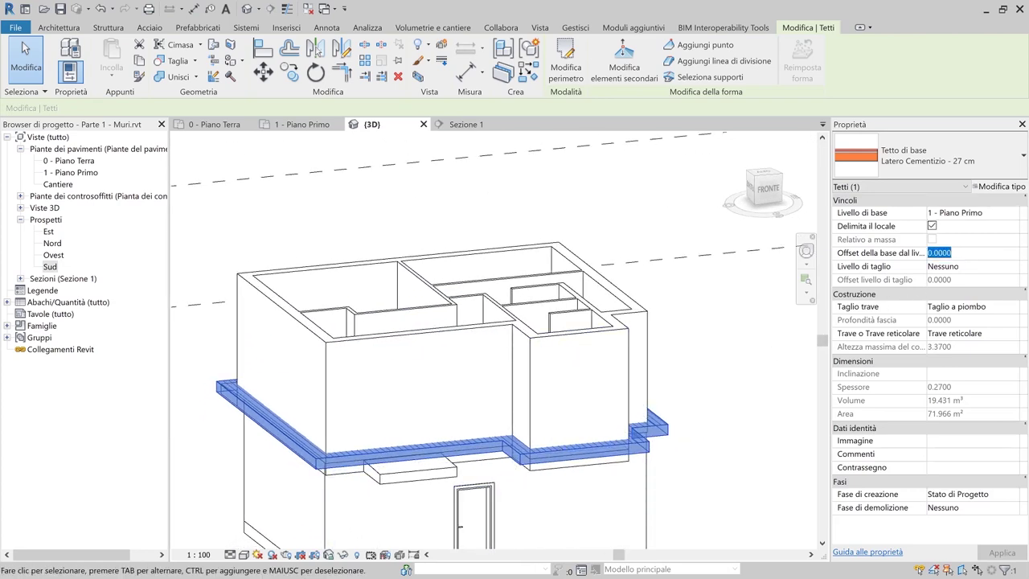
pyautogui.write('2.4')
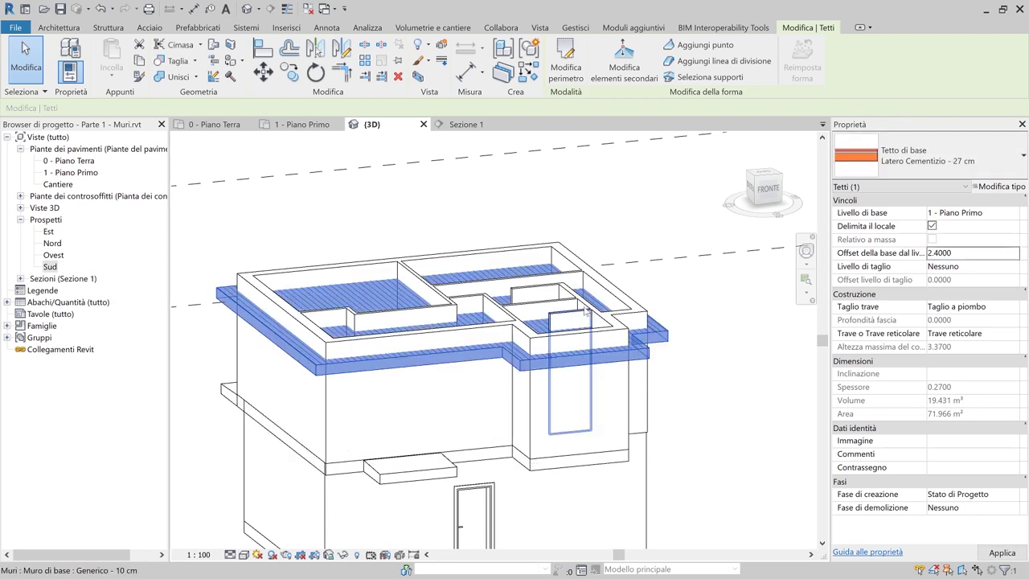
# Re-finish the roof footprint and attach the upper walls to the raised roof
pyautogui.doubleClick(447, 357)
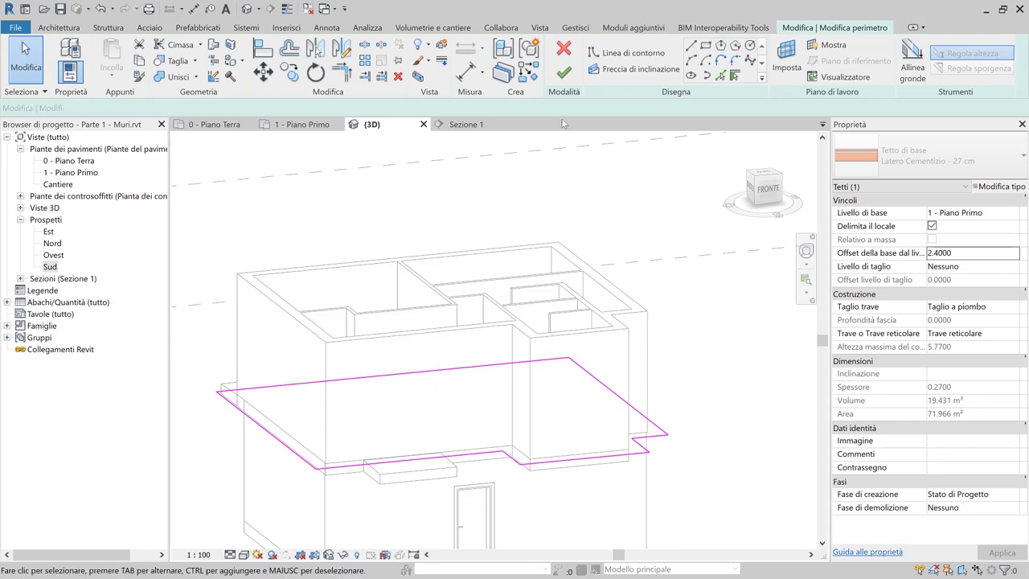
pyautogui.click(564, 73)
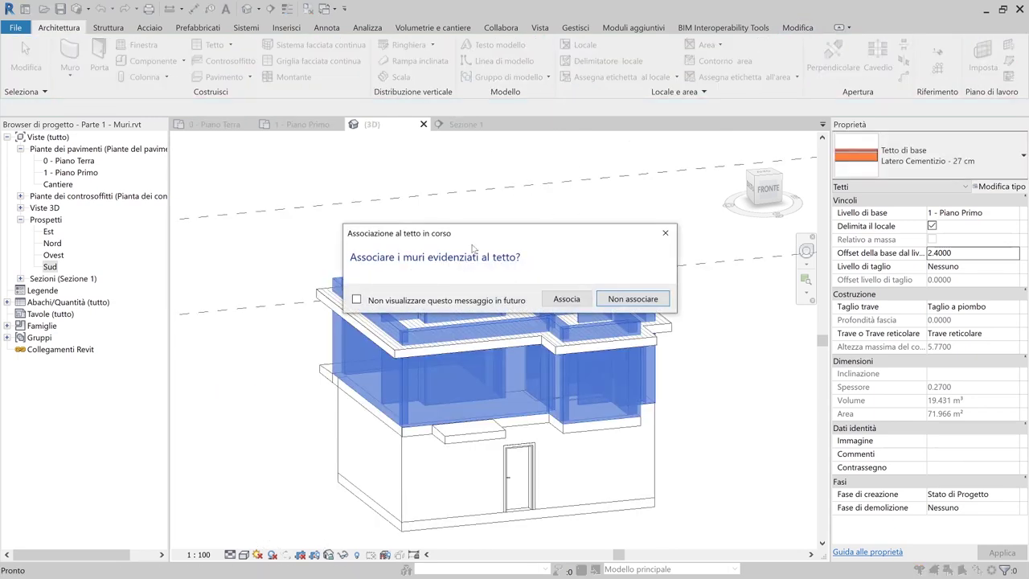
pyautogui.moveTo(471, 232); pyautogui.dragTo(474, 188)
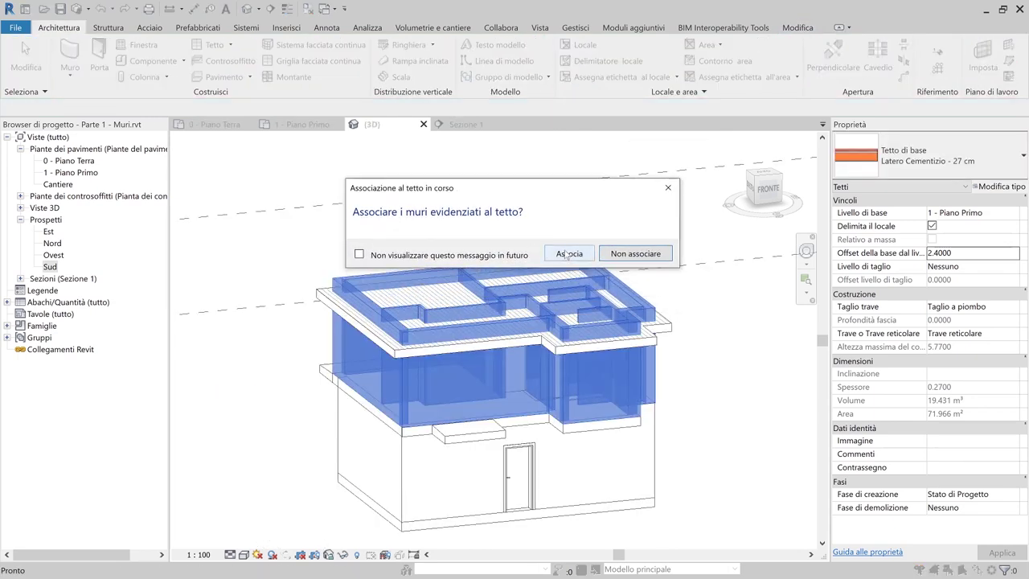
pyautogui.click(568, 254)
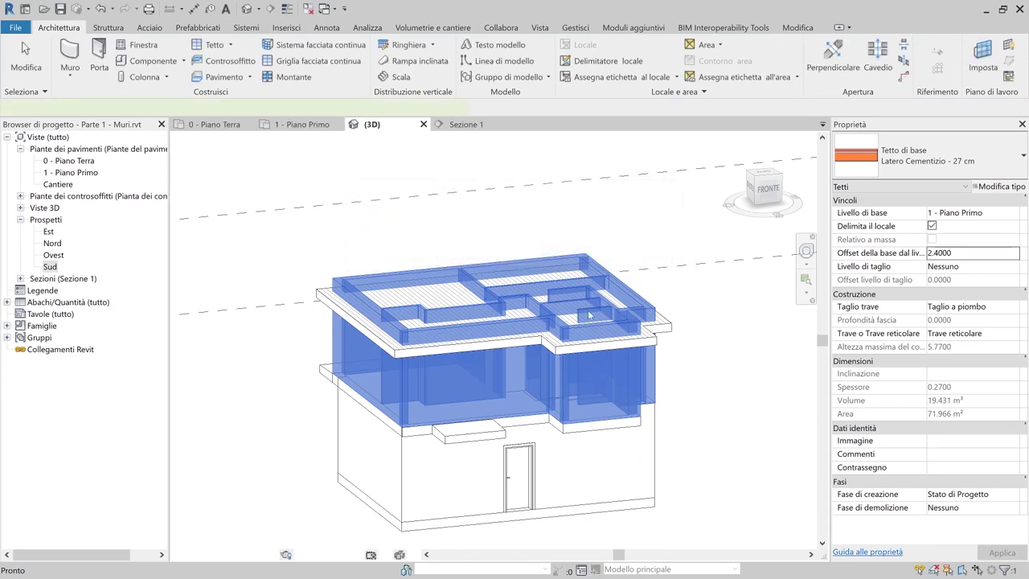
pyautogui.scroll(3, 645, 388)
pyautogui.keyDown('shift'); pyautogui.moveTo(645, 388); pyautogui.dragTo(555, 378, button='middle'); pyautogui.keyUp('shift')
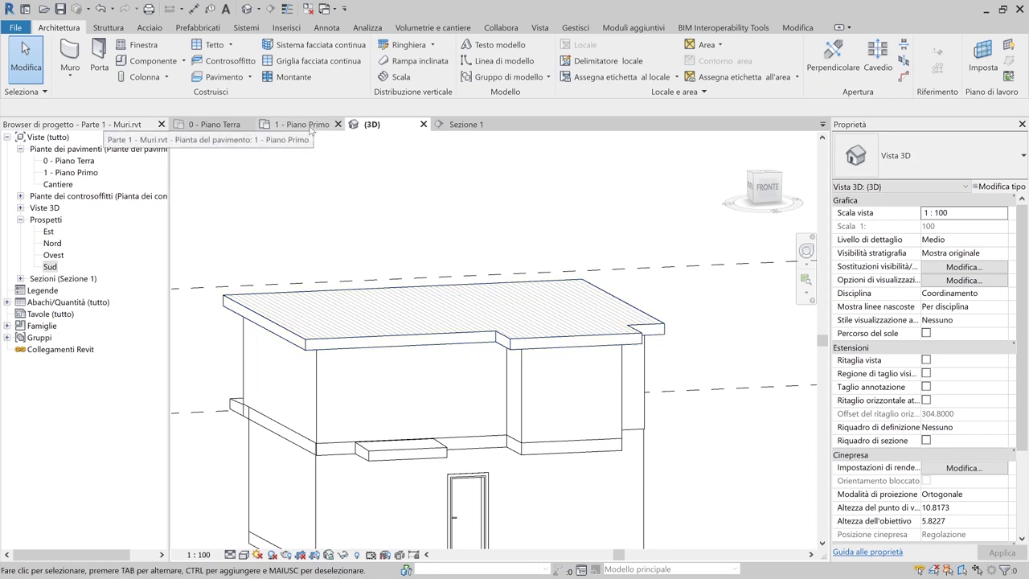
pyautogui.click(377, 332)
# Reopen the roof's perimeter sketch on the first-floor plan and try a slope arrow on the right edge
pyautogui.click(566, 66)
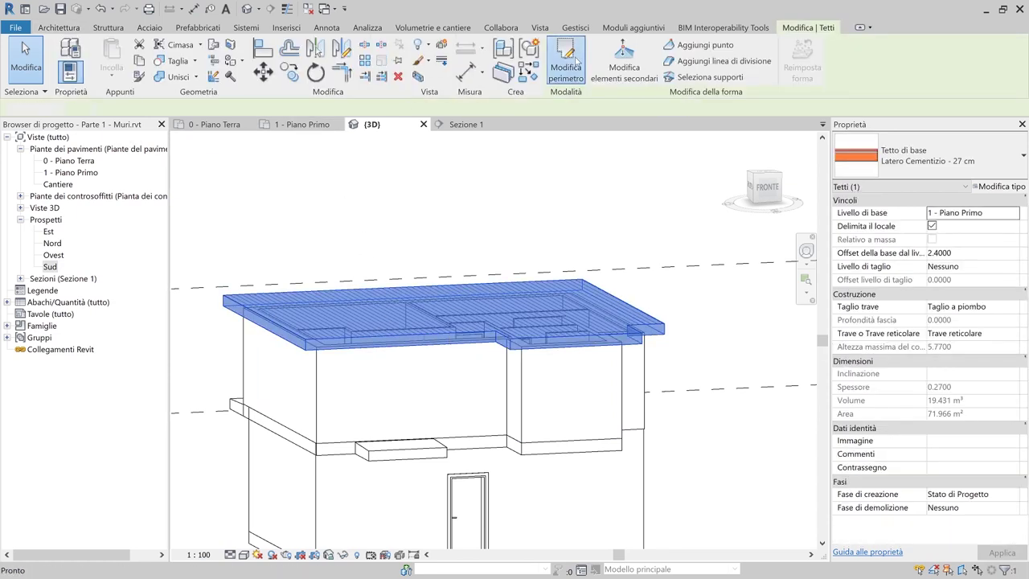
pyautogui.click(305, 125)
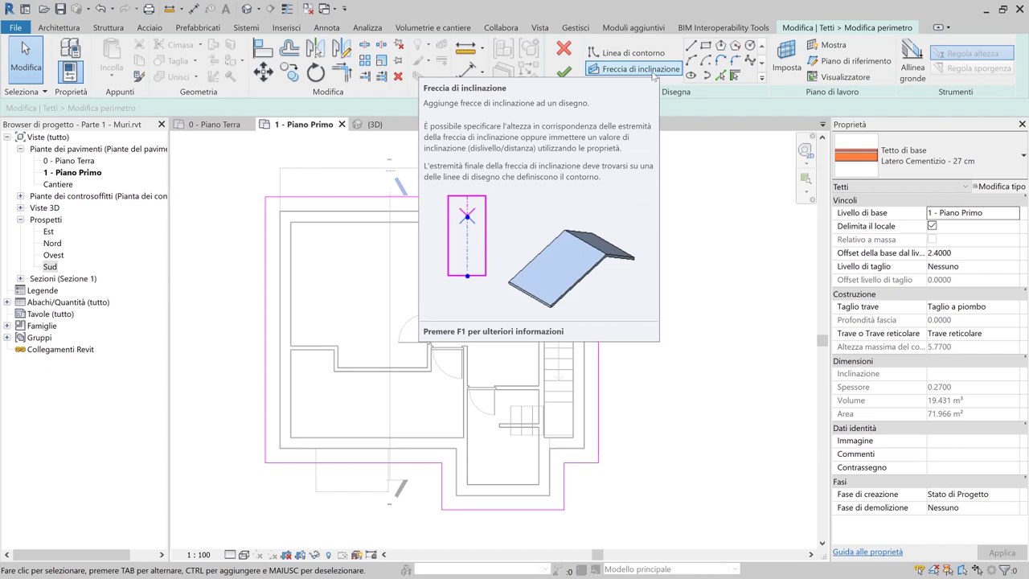
pyautogui.click(644, 69)
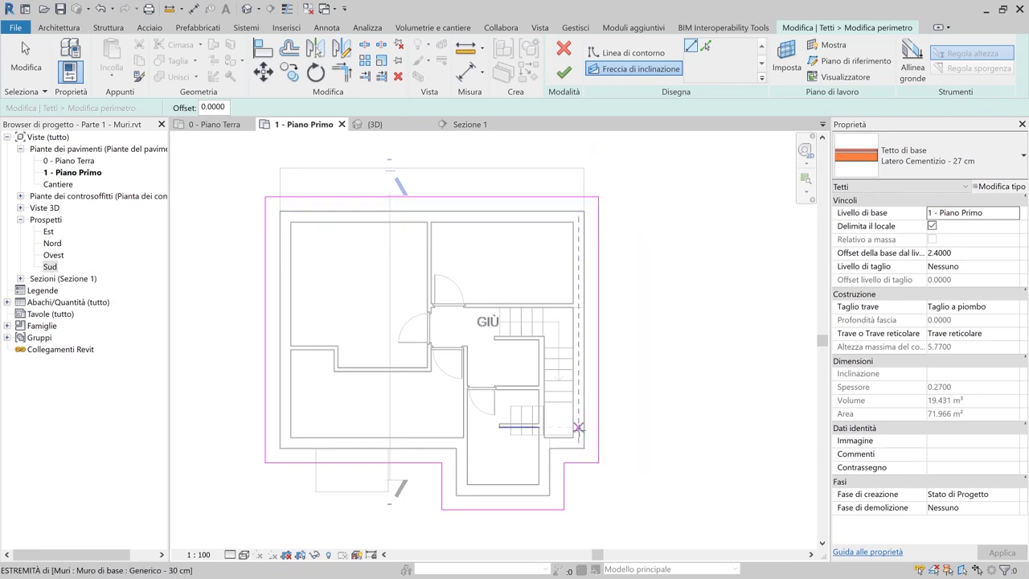
pyautogui.scroll(2, 585, 445)
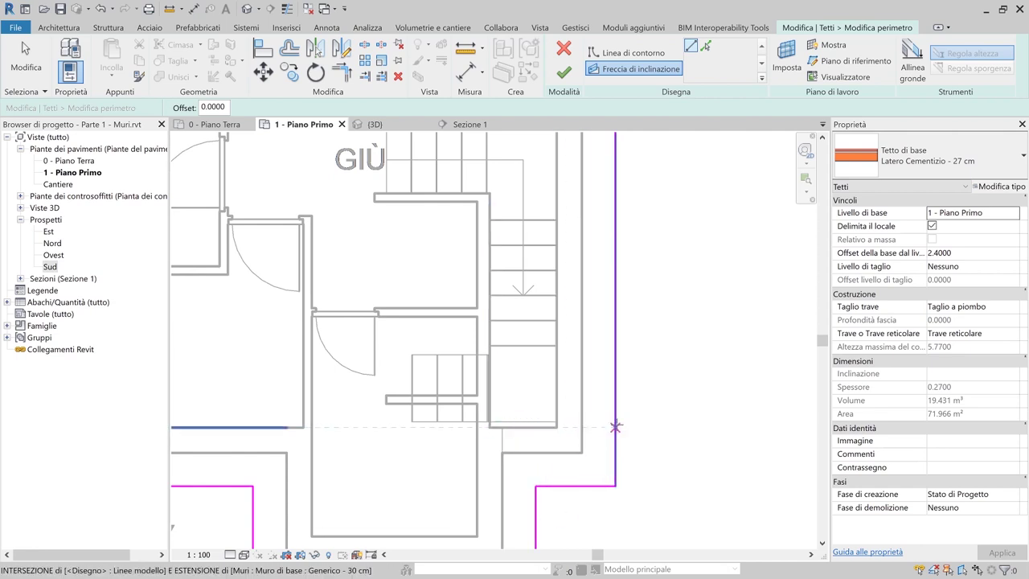
pyautogui.click(616, 425)
pyautogui.scroll(-2, 616, 426)
pyautogui.scroll(-1, 616, 426)
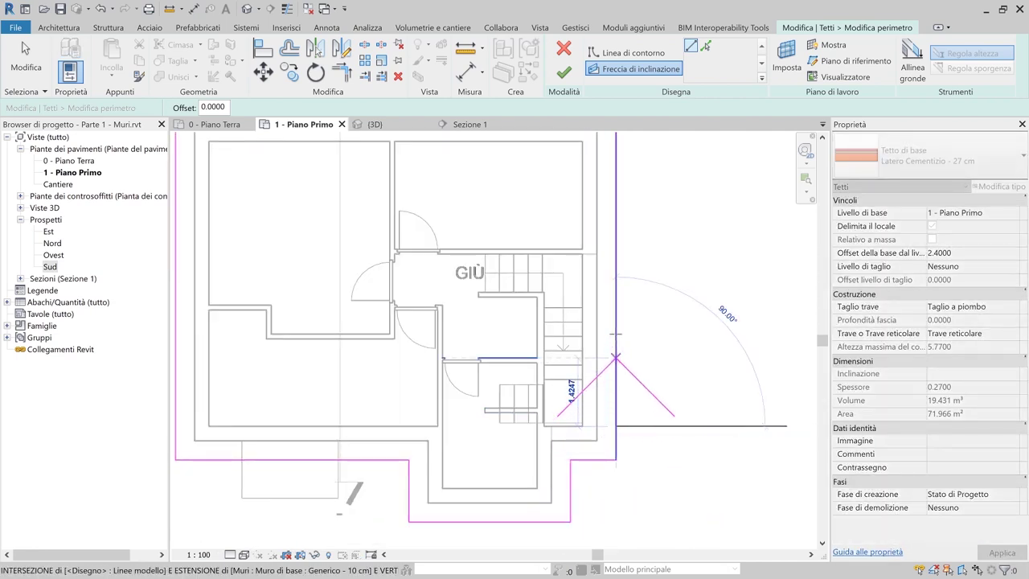
pyautogui.click(616, 284)
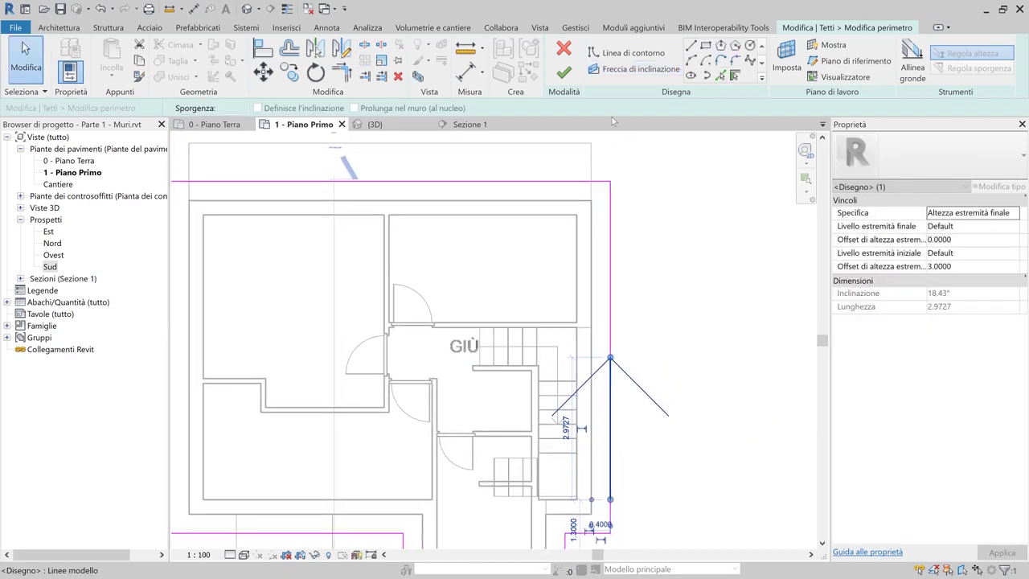
# Draw the slope arrow from the right boundary corner to its midpoint and select it
pyautogui.click(635, 68)
pyautogui.click(613, 218)
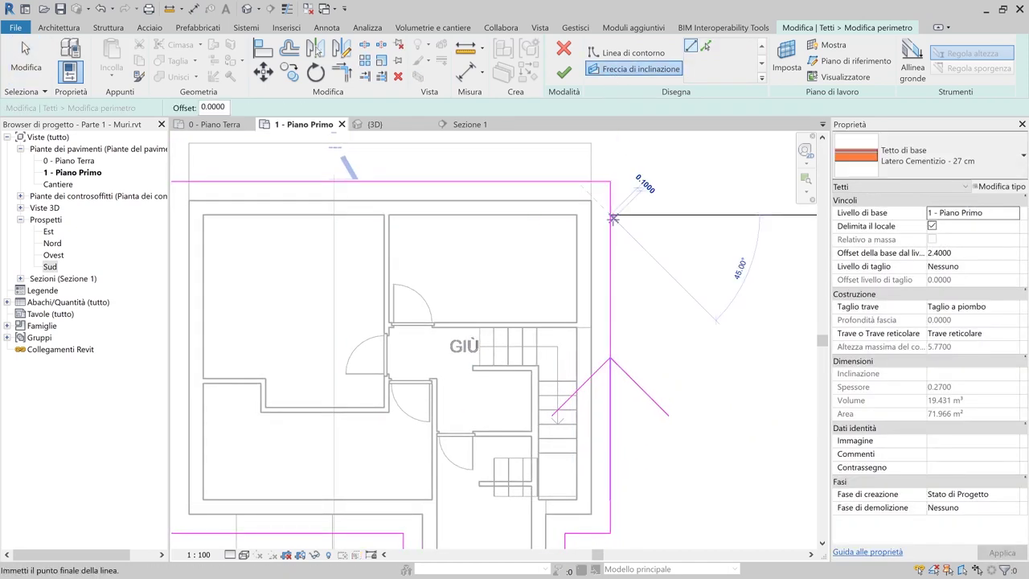
pyautogui.click(611, 355)
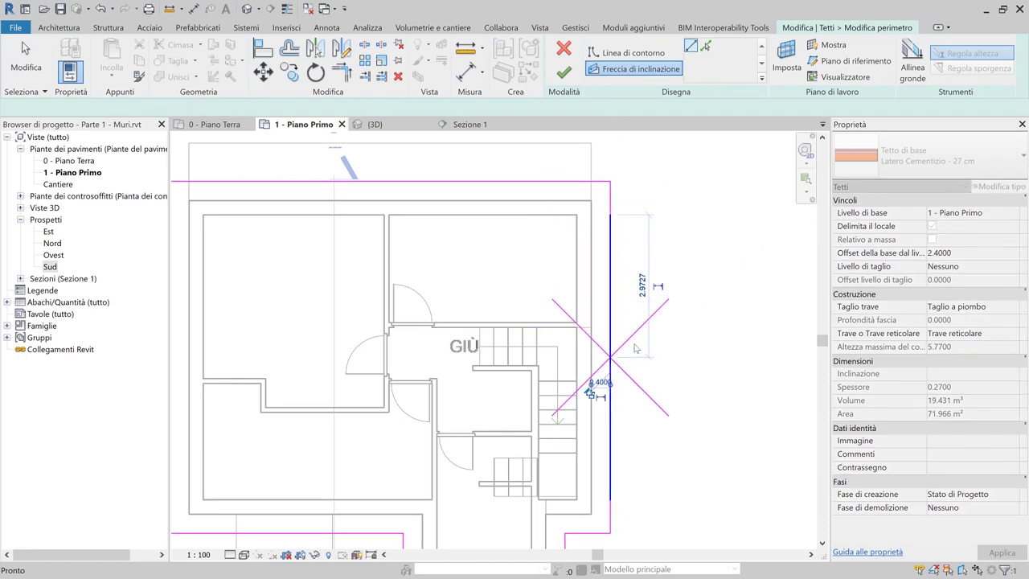
pyautogui.press('Escape')
pyautogui.click(644, 392)
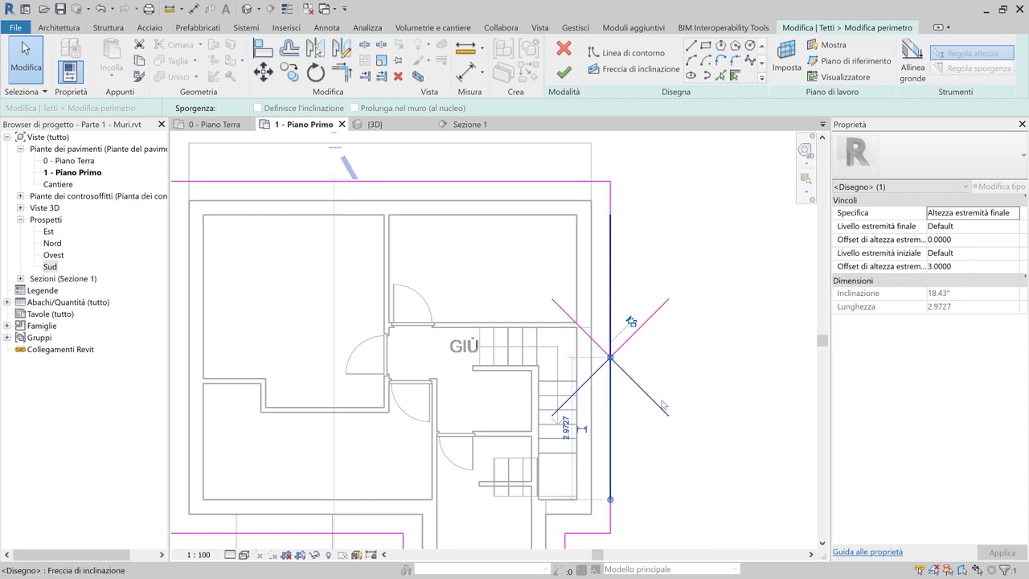
# Set the slope arrow's Livello estremità finale to 1 - Piano Primo
pyautogui.click(1011, 228)
pyautogui.click(1016, 230)
pyautogui.click(967, 262)
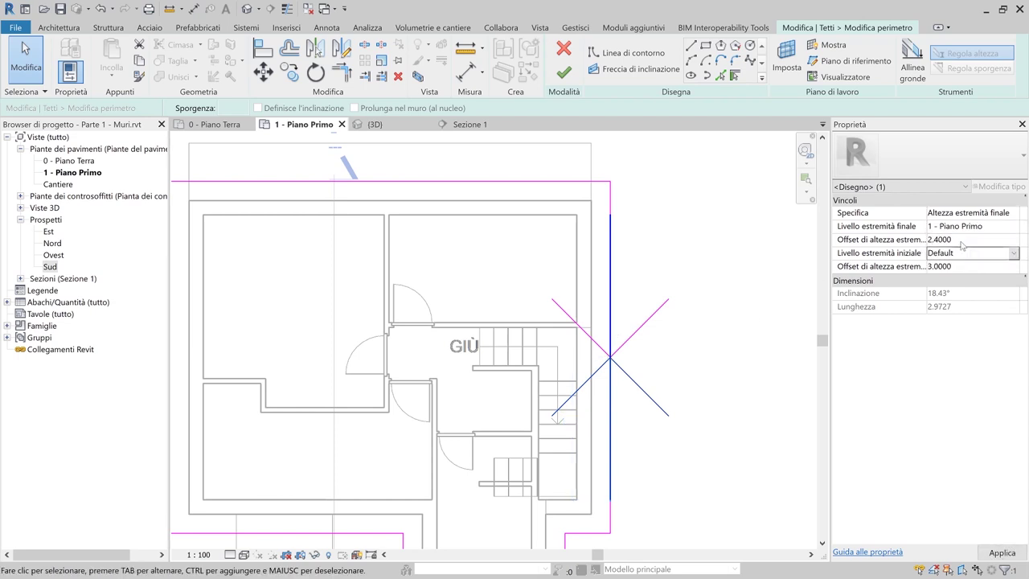
pyautogui.click(1013, 253)
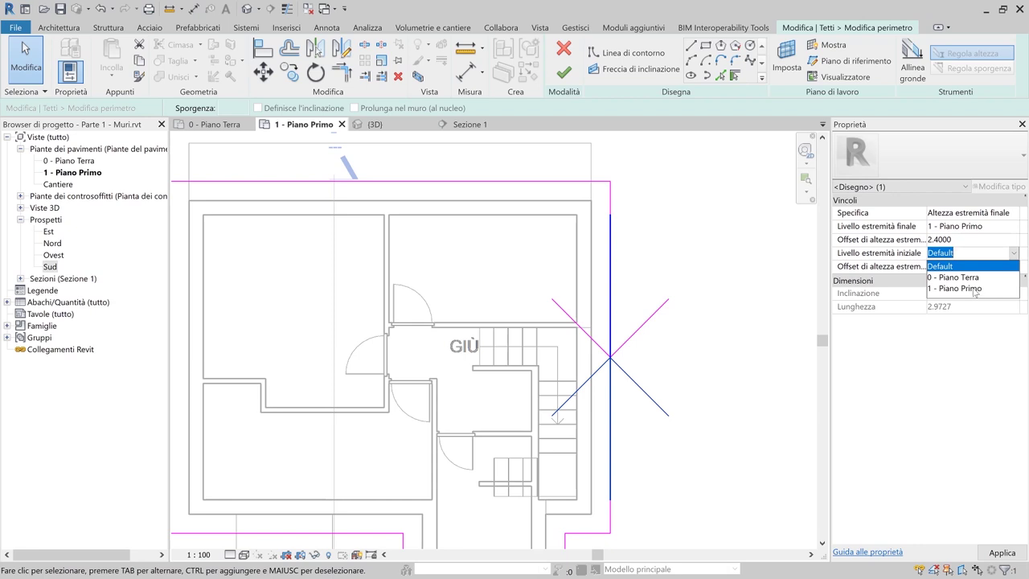
pyautogui.press('Escape')
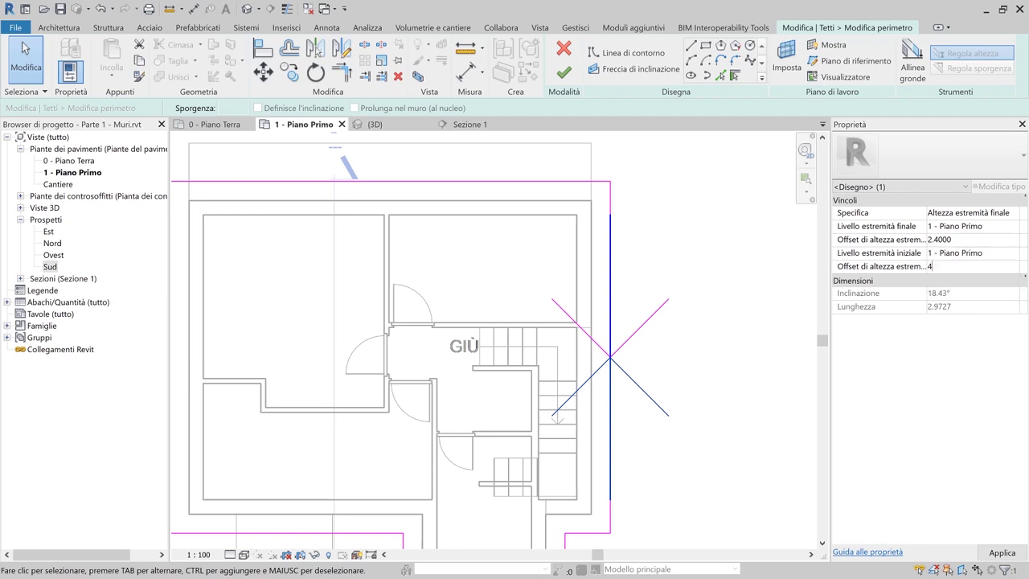
# Put both arrow ends on 1 - Piano Primo, with 4.0000 start and 2.4000 end offsets
pyautogui.click(611, 304)
pyautogui.click(966, 231)
pyautogui.click(966, 232)
pyautogui.click(967, 265)
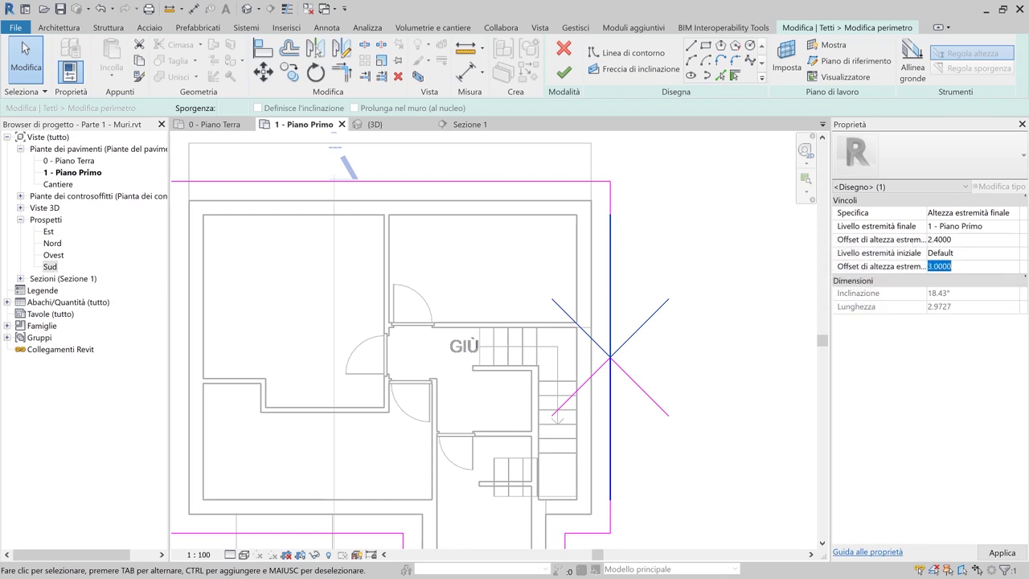
pyautogui.click(1016, 254)
pyautogui.click(972, 289)
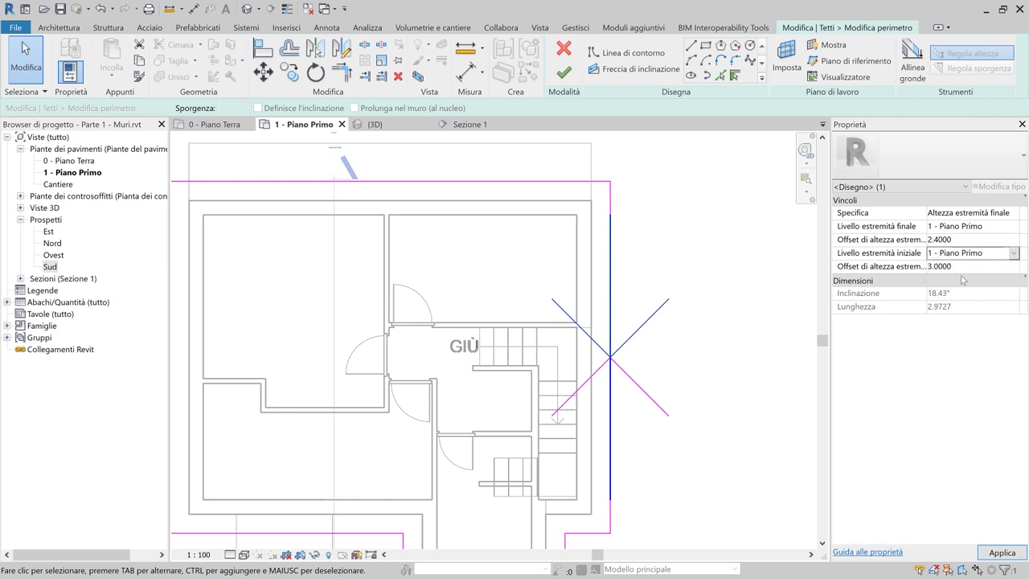
pyautogui.press('Return')
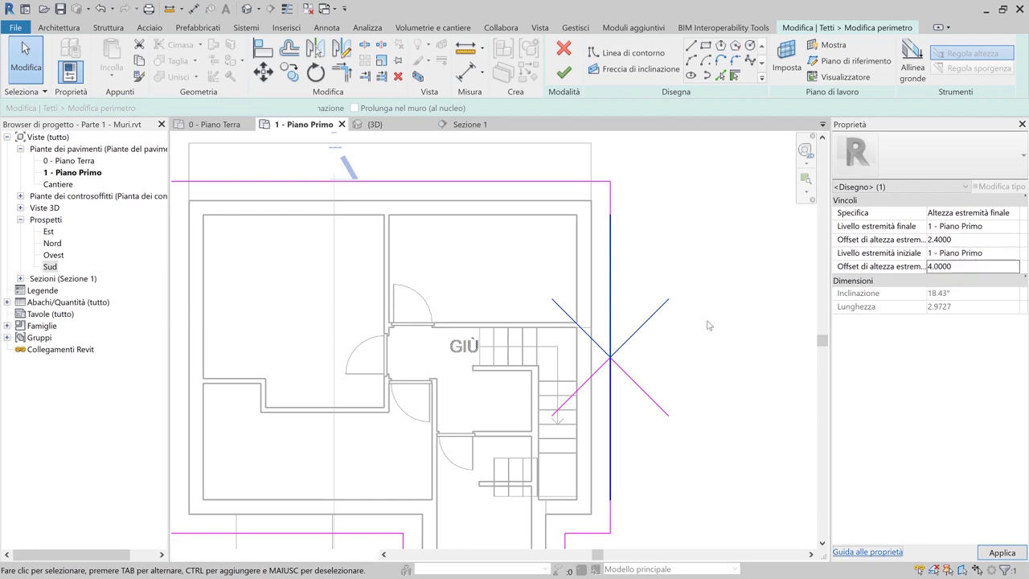
pyautogui.click(375, 124)
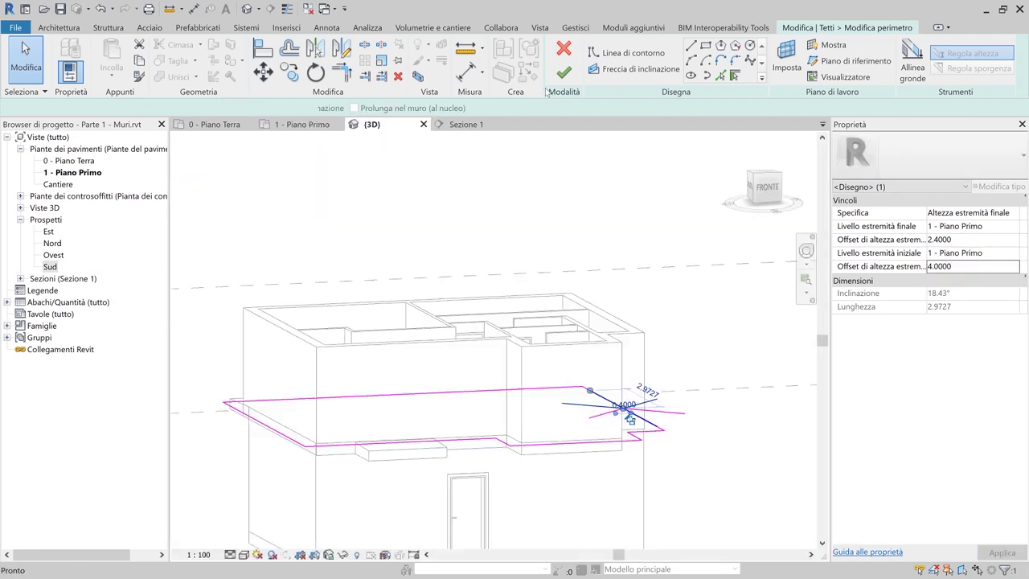
# Finish the gabled roof, then drag the Sezione 1 line right through the stair hallway
pyautogui.click(564, 72)
pyautogui.moveTo(507, 330)
pyautogui.keyDown('shift'); pyautogui.mouseDown(button='middle')
pyautogui.moveTo(584, 304)
pyautogui.moveTo(392, 336)
pyautogui.moveTo(553, 337)
pyautogui.moveTo(523, 338)
pyautogui.mouseUp(button='middle'); pyautogui.keyUp('shift')
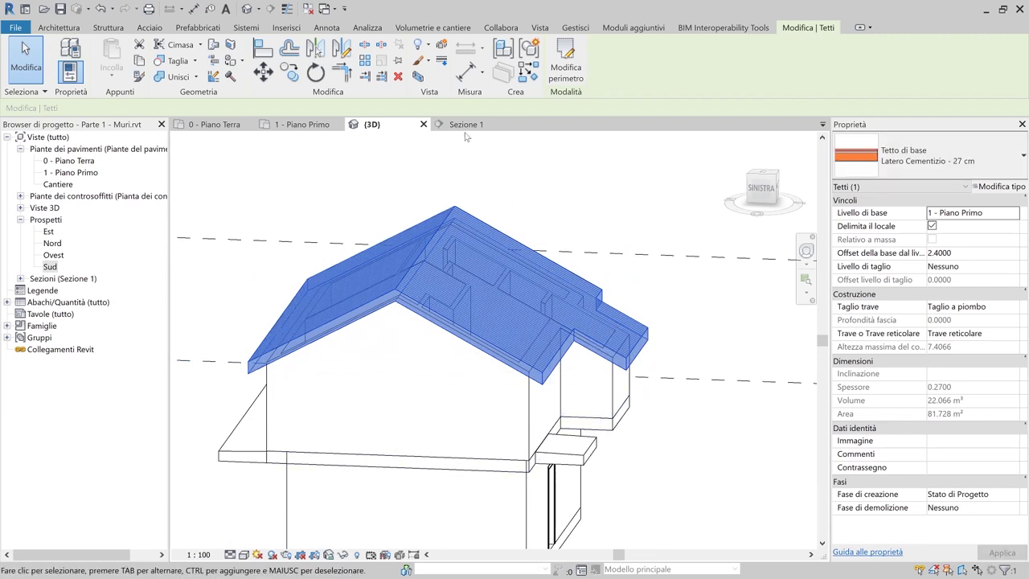
pyautogui.click(304, 125)
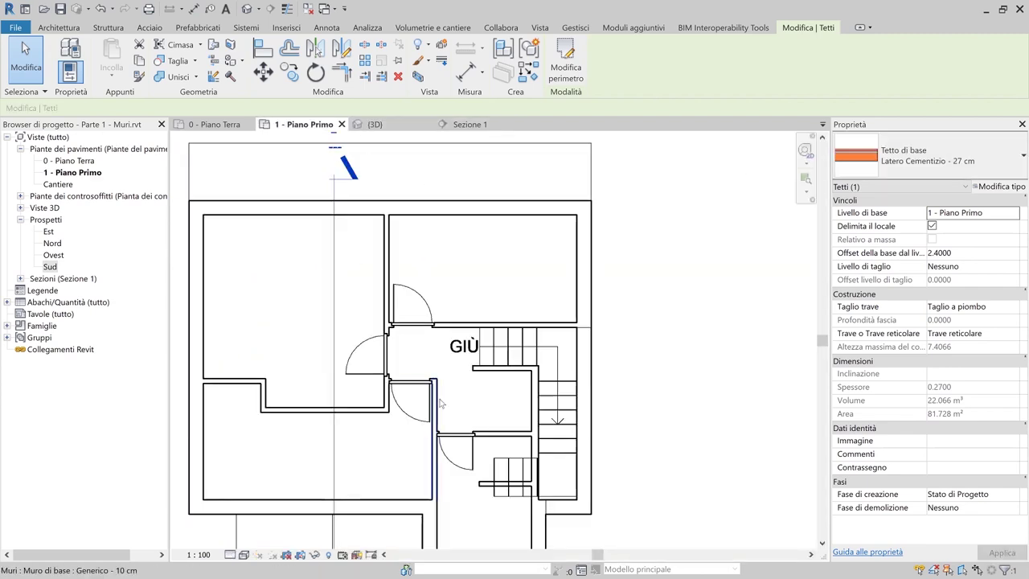
pyautogui.click(333, 310)
pyautogui.moveTo(333, 312); pyautogui.dragTo(471, 313)
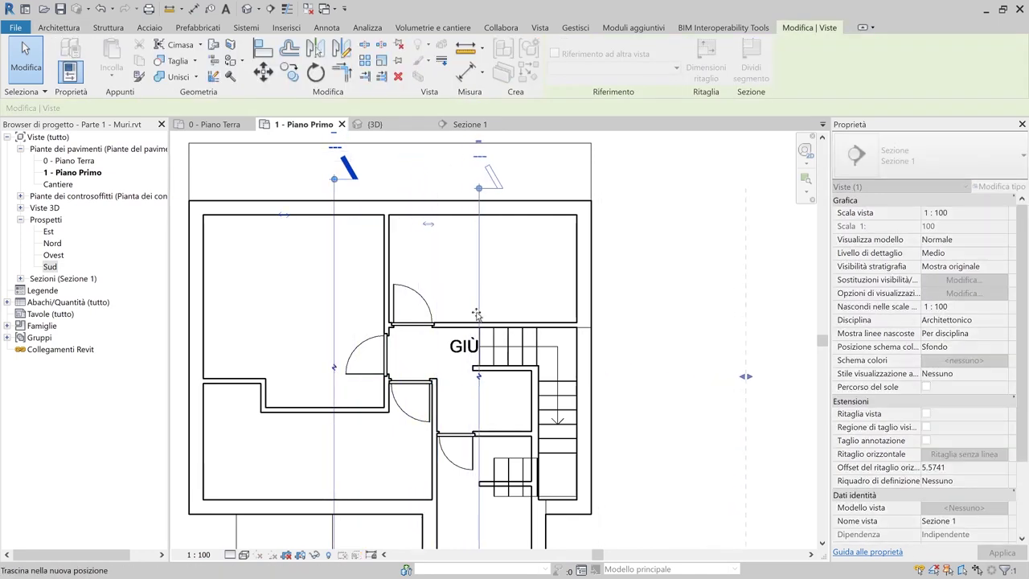
pyautogui.click(478, 125)
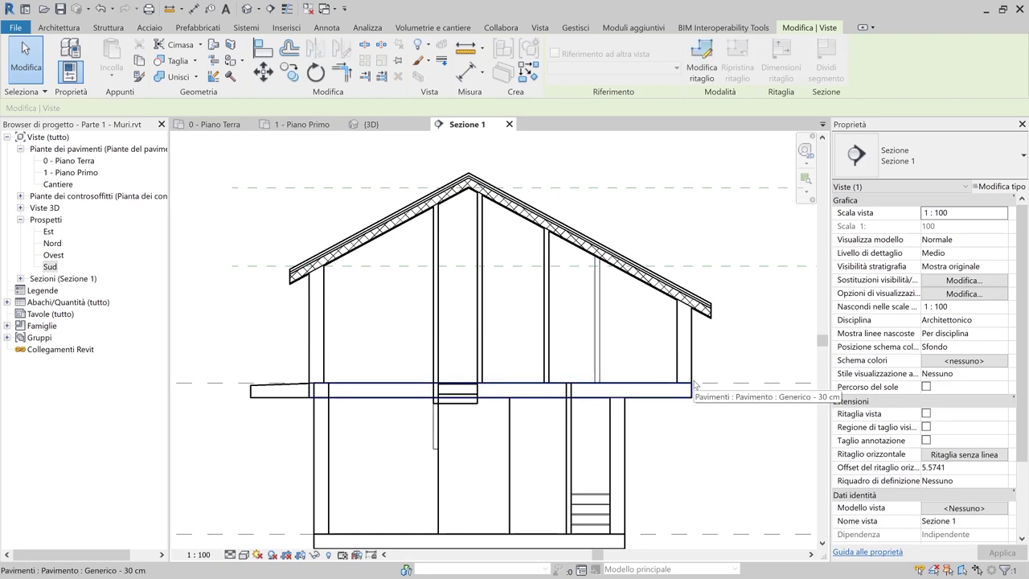
pyautogui.click(170, 9)
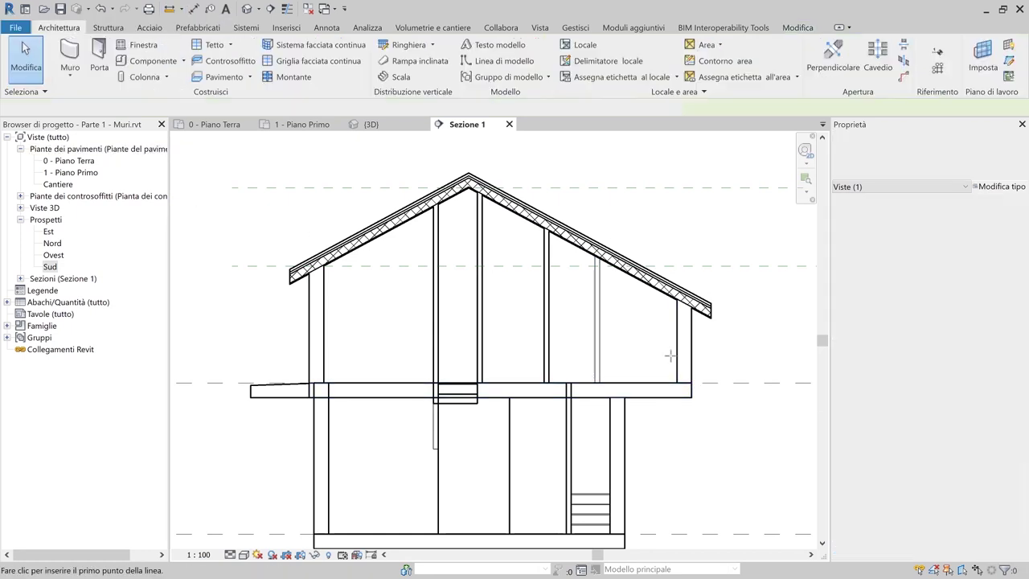
pyautogui.click(677, 382)
pyautogui.click(678, 300)
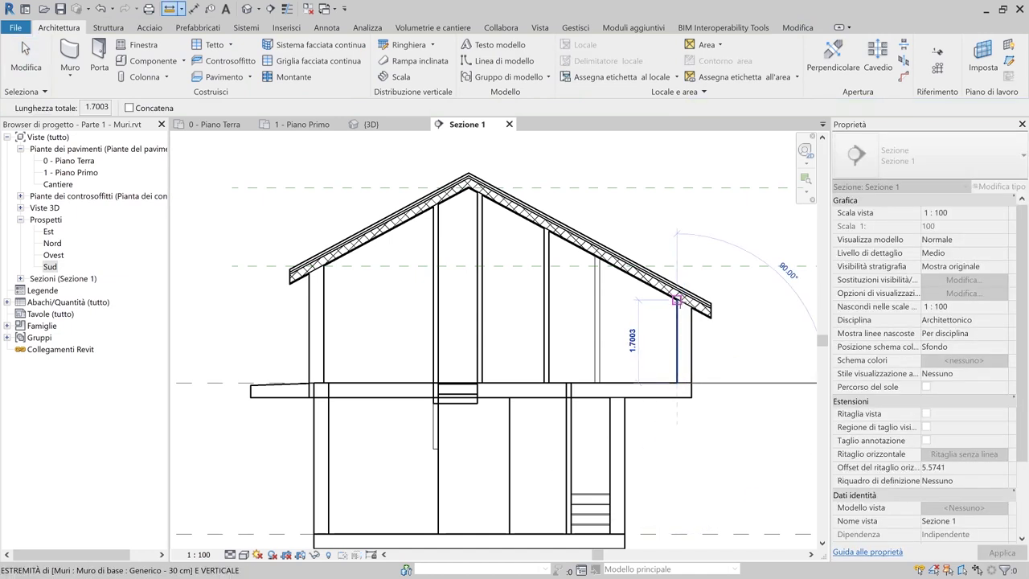
pyautogui.press('Escape')
pyautogui.press('Escape')
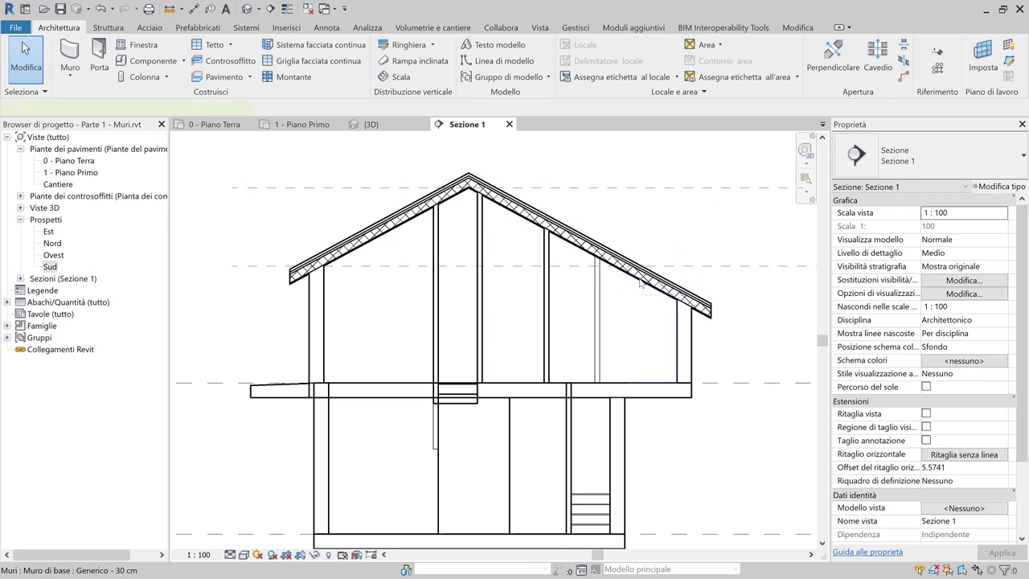
pyautogui.click(643, 294)
pyautogui.press('Escape')
pyautogui.scroll(3, 447, 209)
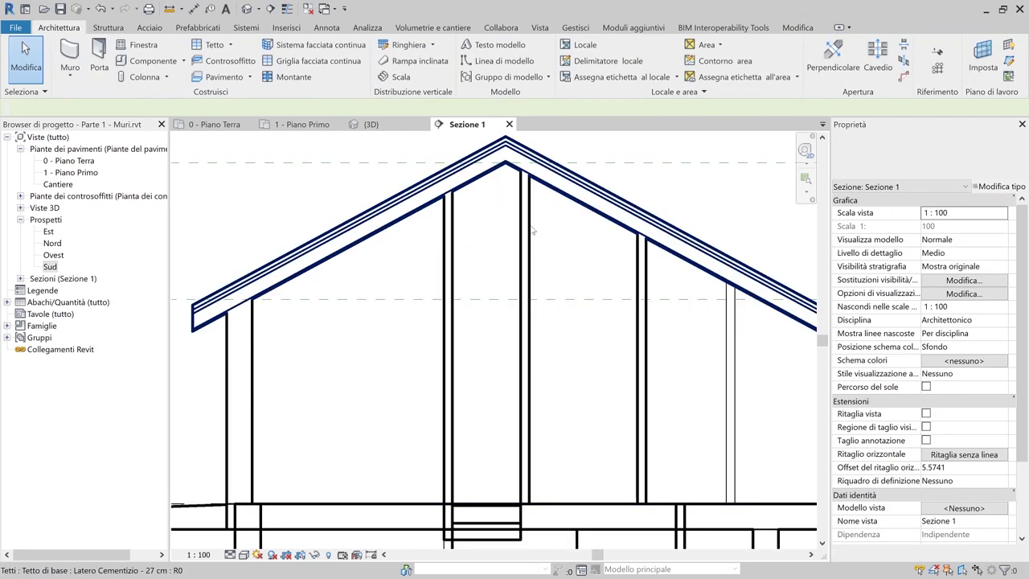
pyautogui.scroll(-3, 565, 276)
pyautogui.scroll(2, 555, 298)
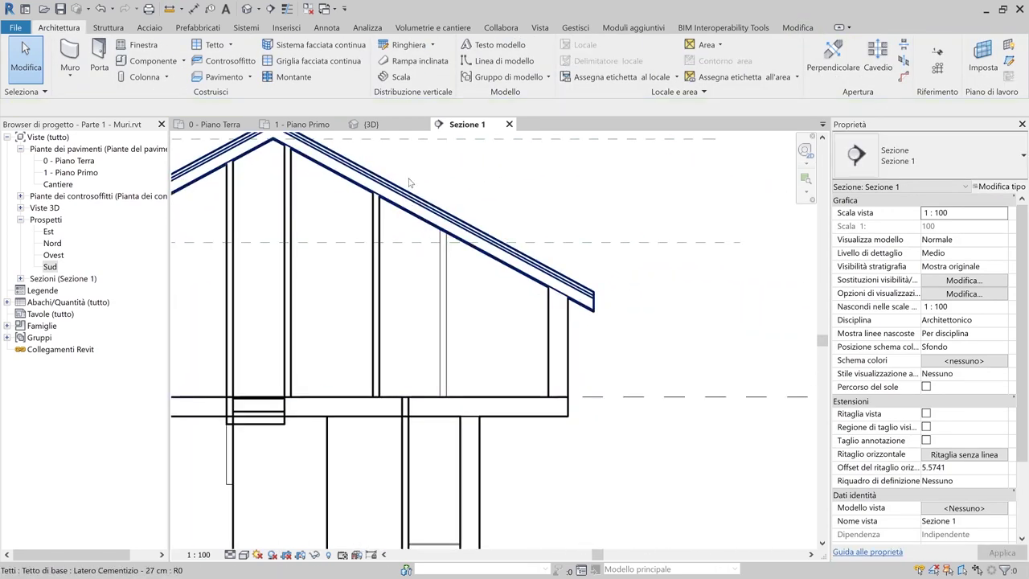
pyautogui.click(302, 124)
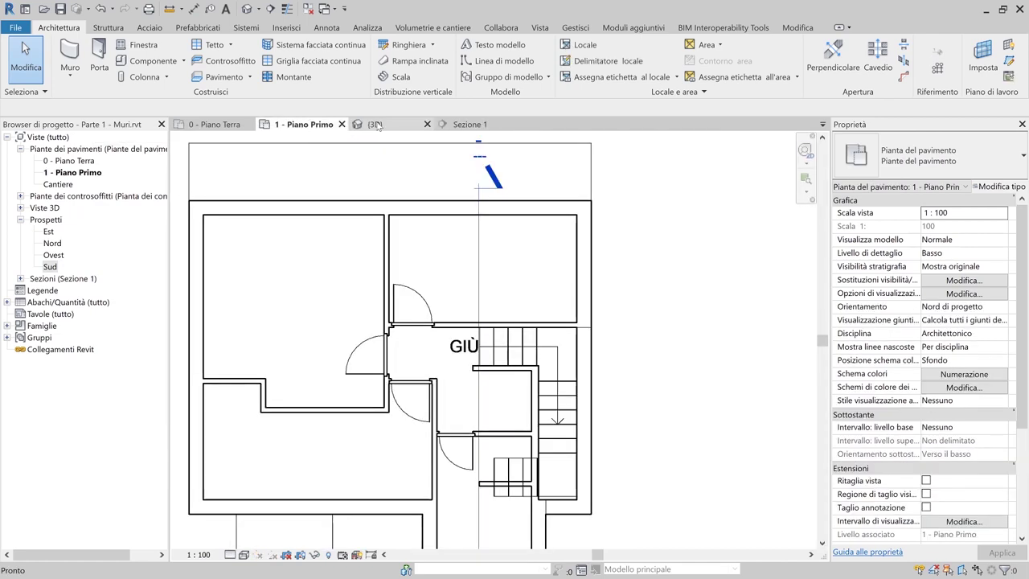
# Reopen the roof's footprint sketch and show it in the first-floor plan
pyautogui.click(369, 125)
pyautogui.click(513, 304)
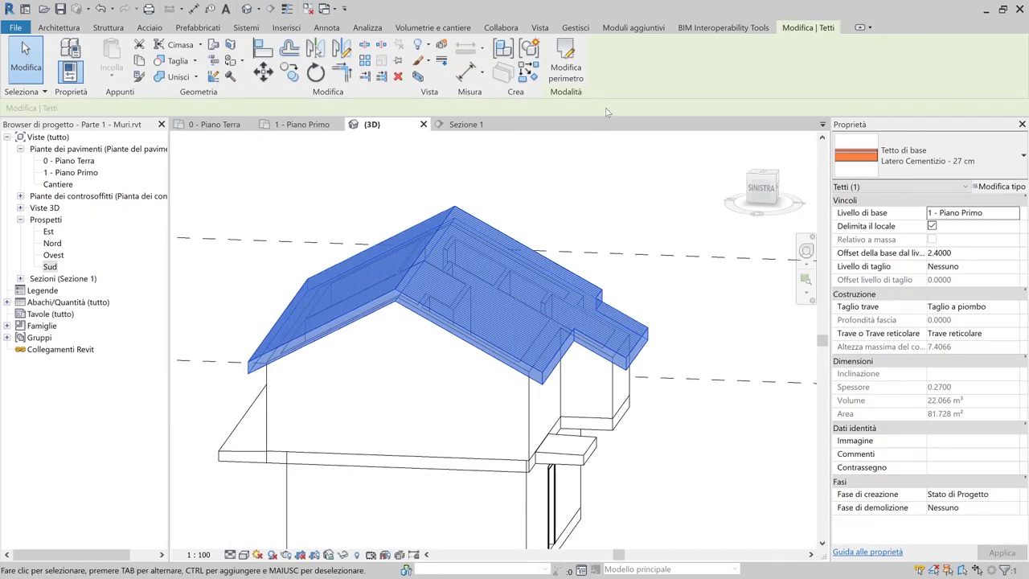
pyautogui.click(567, 68)
pyautogui.click(303, 125)
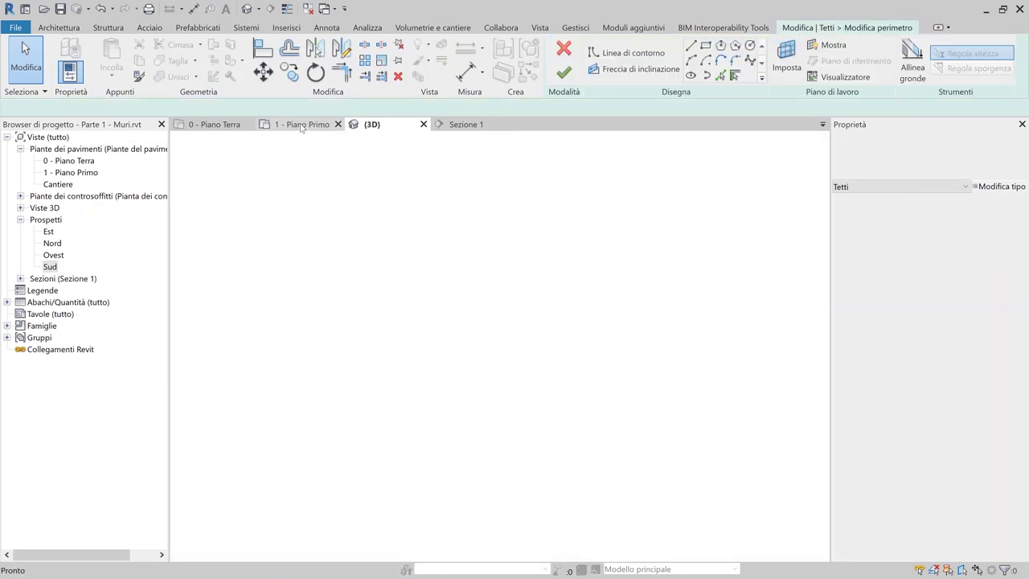
pyautogui.scroll(4, 524, 236)
pyautogui.scroll(1, 471, 420)
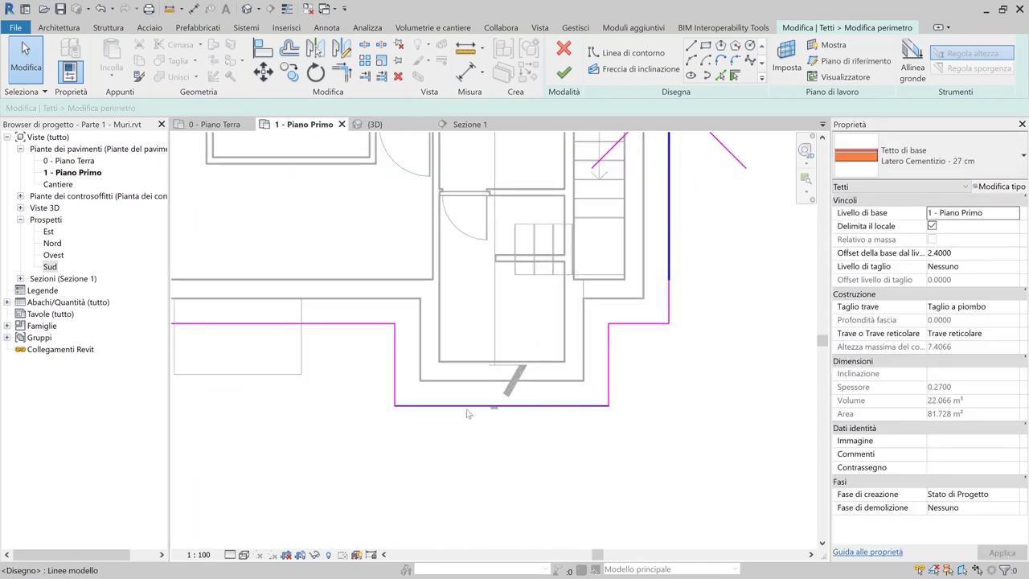
# Draw two slope arrows from the bottom corners to the bottom edge's midpoint
pyautogui.click(626, 70)
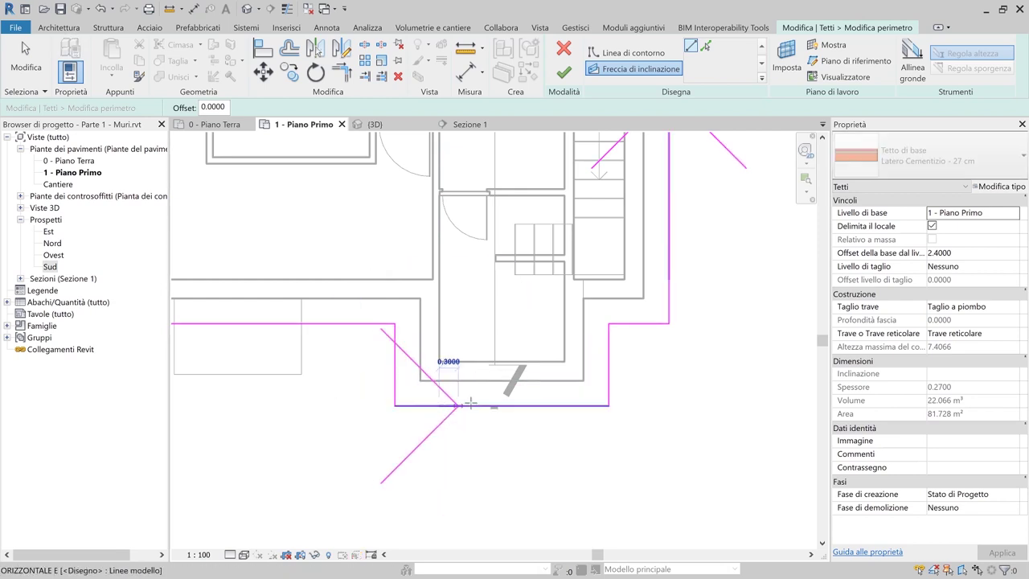
pyautogui.click(500, 405)
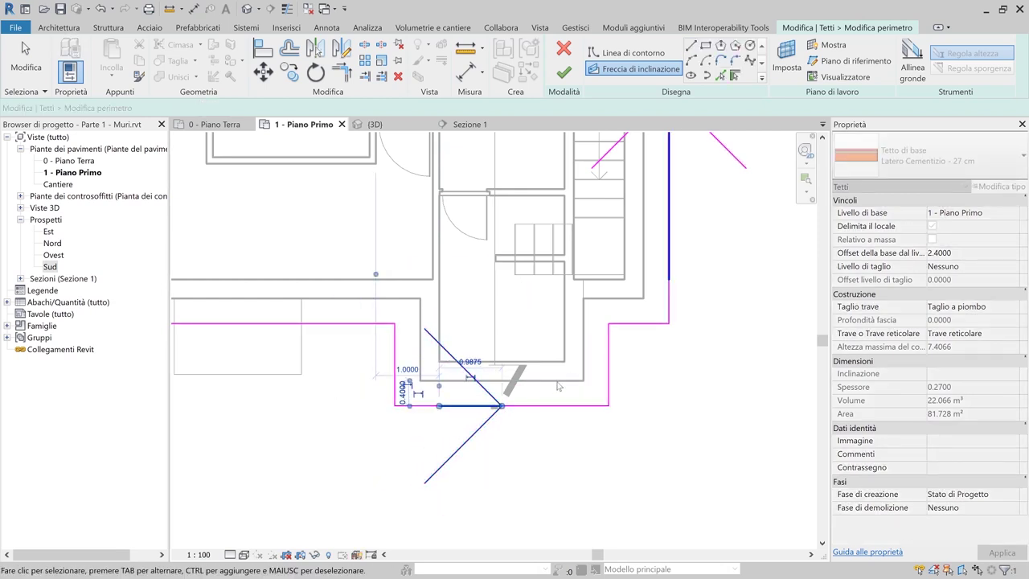
pyautogui.click(439, 405)
pyautogui.press('Escape')
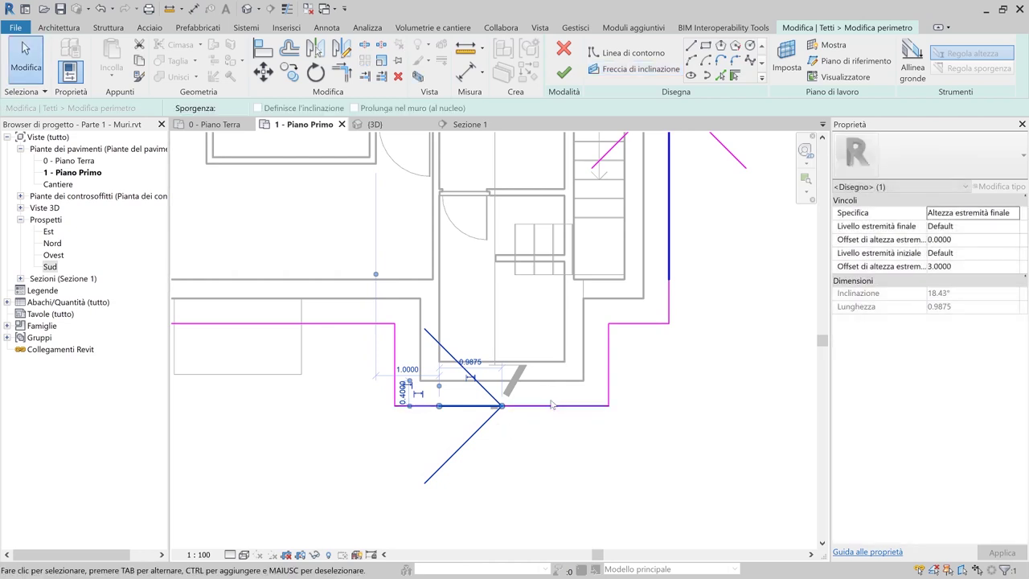
pyautogui.click(635, 69)
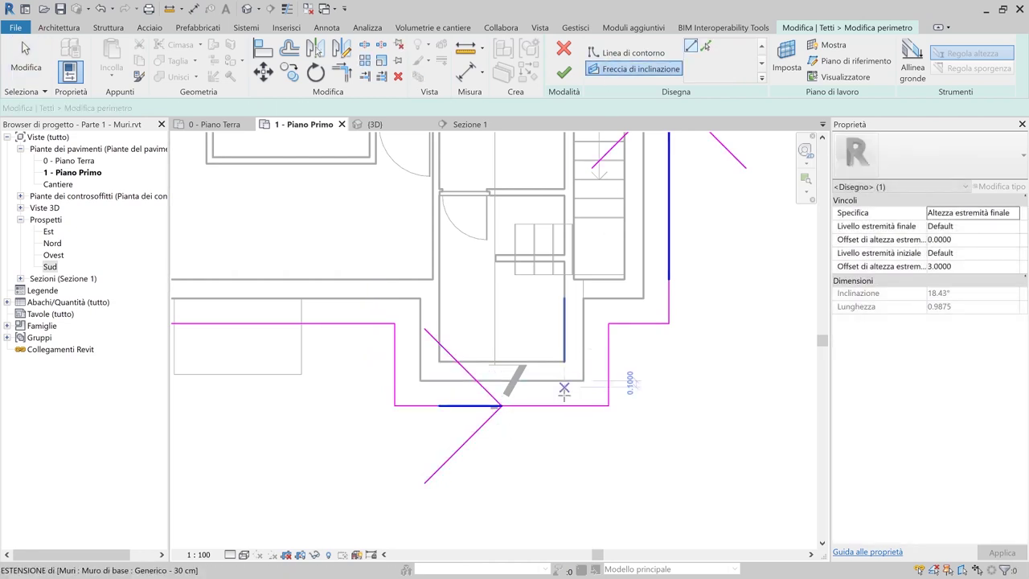
pyautogui.click(564, 406)
pyautogui.click(500, 404)
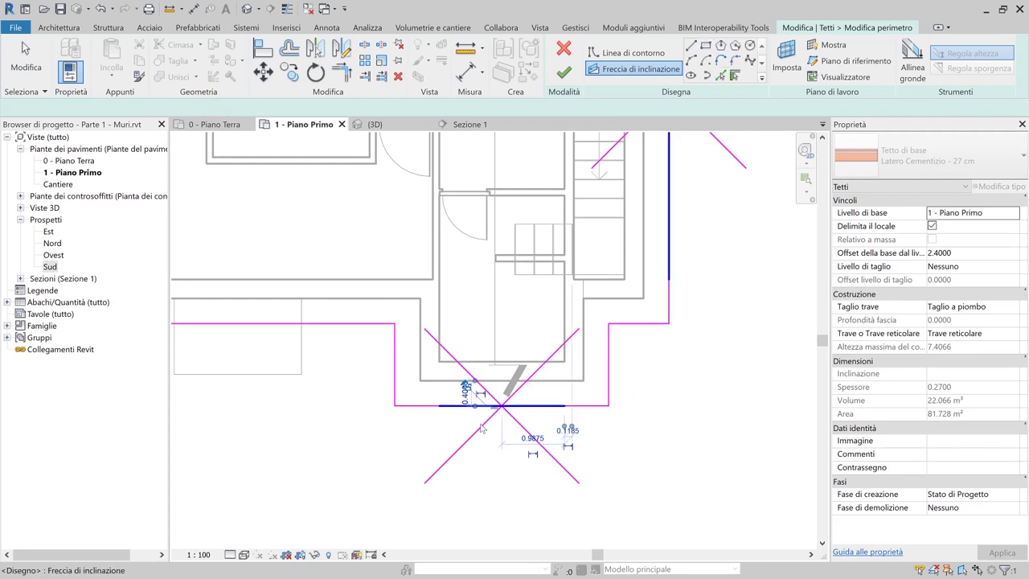
pyautogui.press('Escape')
# Set the first slope arrow's start and end levels to 1 - Piano Primo
pyautogui.click(969, 226)
pyautogui.click(1014, 226)
pyautogui.click(973, 261)
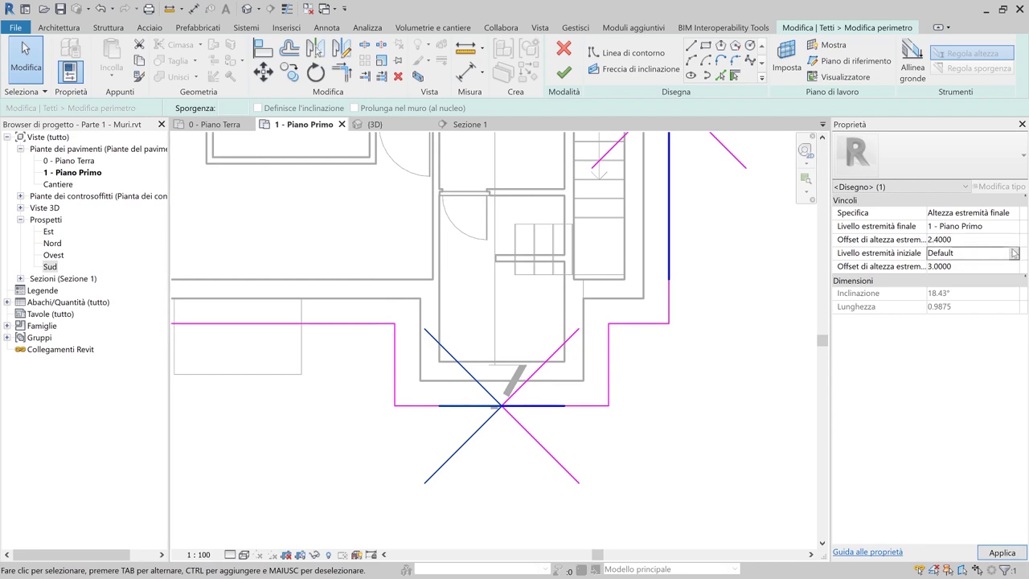
pyautogui.click(1014, 253)
pyautogui.click(976, 288)
# Give the second arrow 1 - Piano Primo levels, 2.4 end and 3.0 start offsets, and finish the roof
pyautogui.click(531, 406)
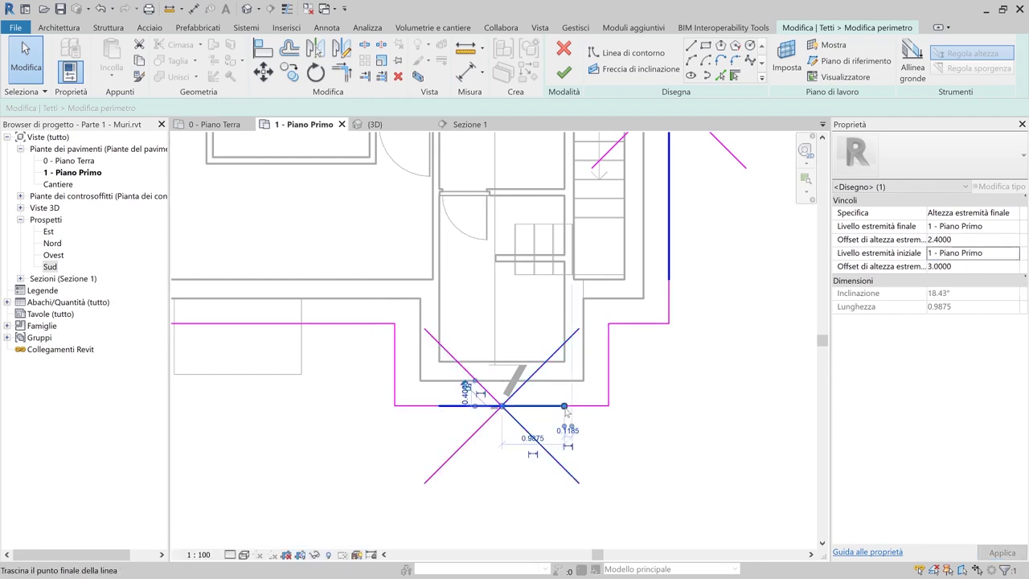
pyautogui.click(1010, 232)
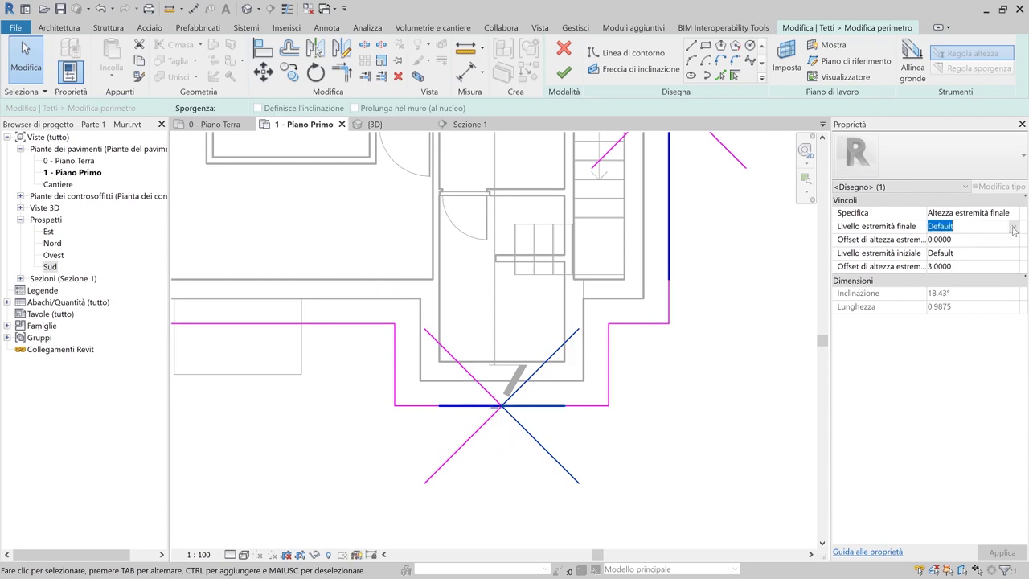
pyautogui.click(1012, 232)
pyautogui.click(965, 262)
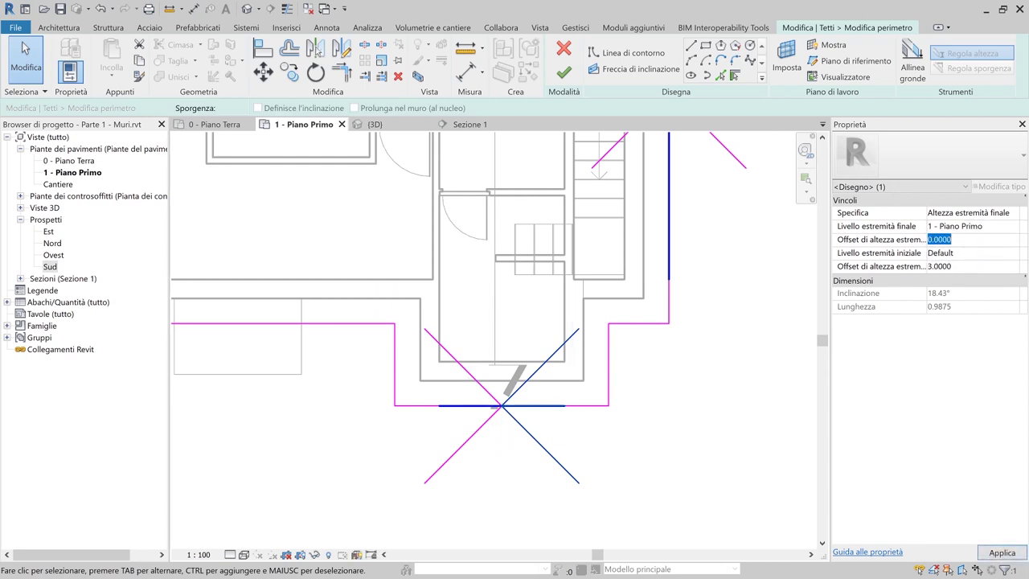
pyautogui.write('4')
pyautogui.press('Return')
pyautogui.press('Return')
pyautogui.click(1012, 254)
pyautogui.click(964, 278)
pyautogui.click(563, 72)
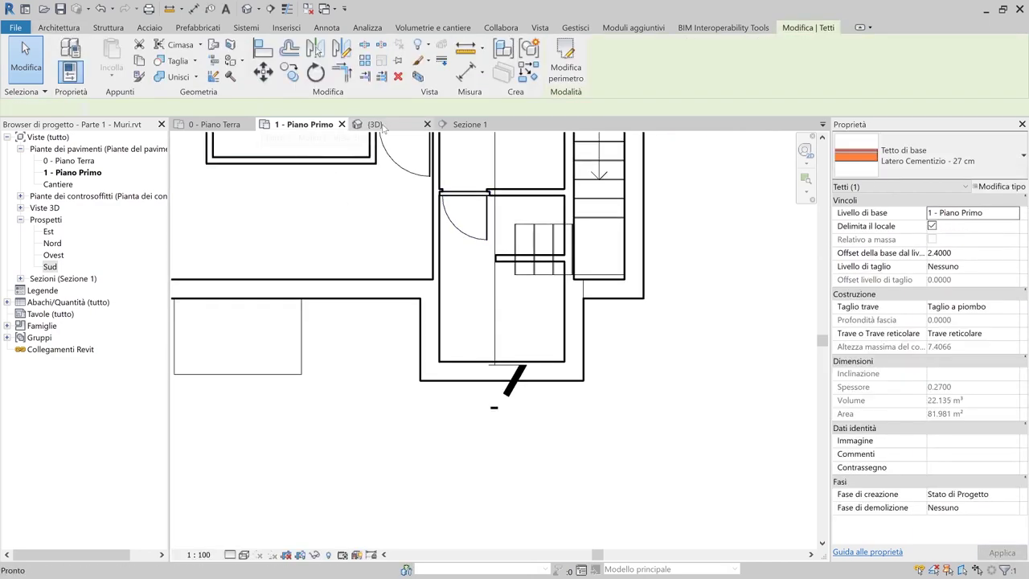
# Orbit the 3D view to inspect the new roof
pyautogui.click(371, 124)
pyautogui.keyDown('shift'); pyautogui.moveTo(377, 345); pyautogui.dragTo(491, 372, button='middle'); pyautogui.keyUp('shift')
pyautogui.press('Escape')
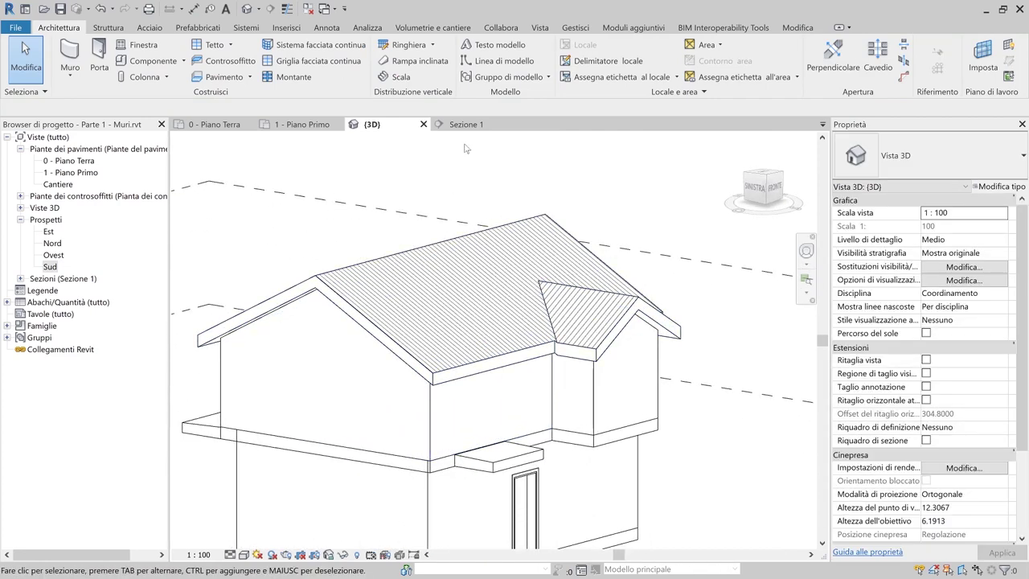
# In Sezione 1, check the wall under the left slope and the dashed reference plane's height
pyautogui.click(466, 124)
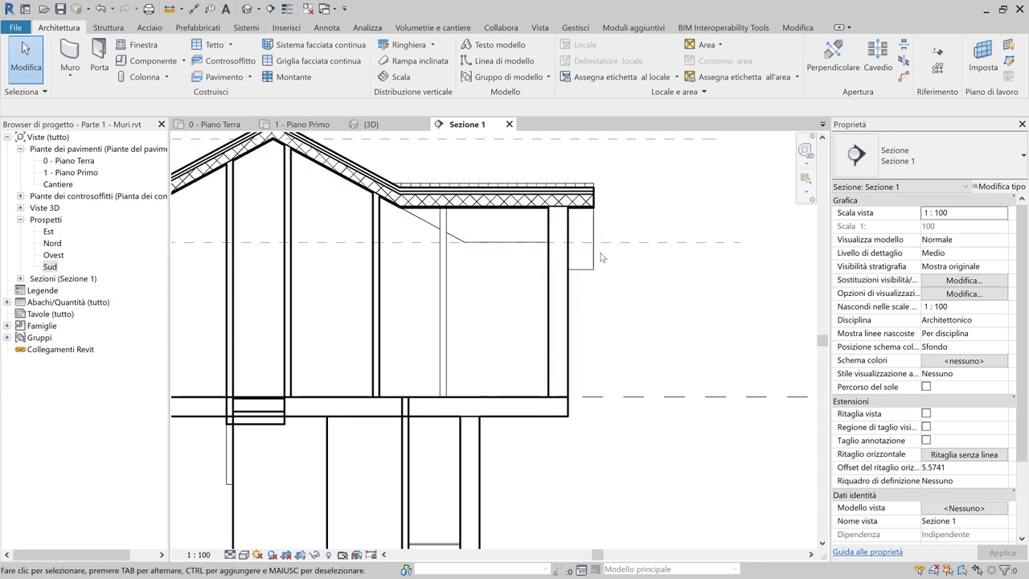
pyautogui.scroll(-3, 542, 301)
pyautogui.scroll(5, 426, 243)
pyautogui.scroll(2, 443, 234)
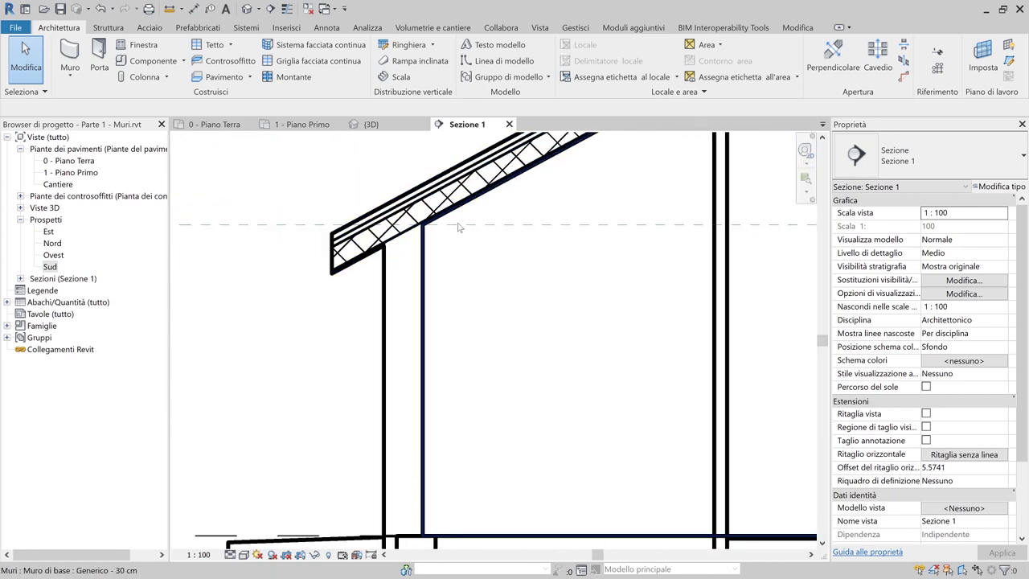
pyautogui.click(462, 229)
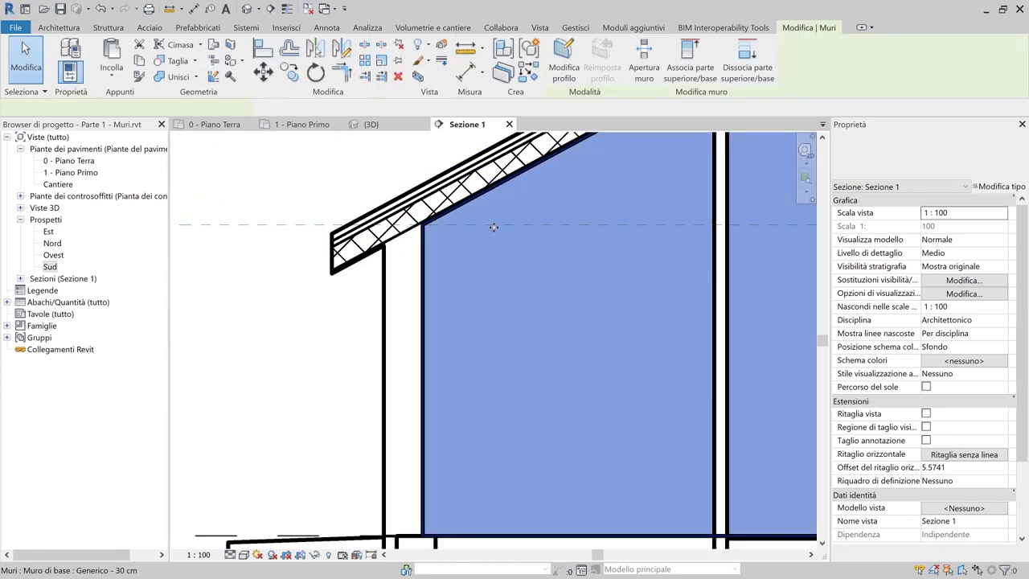
pyautogui.press('Escape')
pyautogui.click(226, 226)
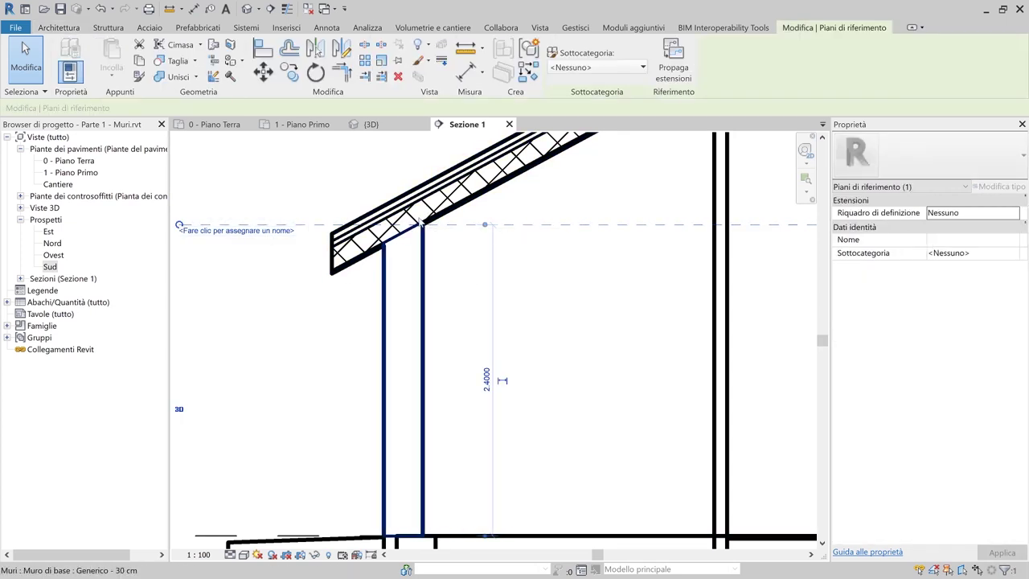
pyautogui.scroll(-3, 422, 222)
pyautogui.moveTo(486, 279); pyautogui.dragTo(478, 292, button='middle')
pyautogui.scroll(1, 566, 301)
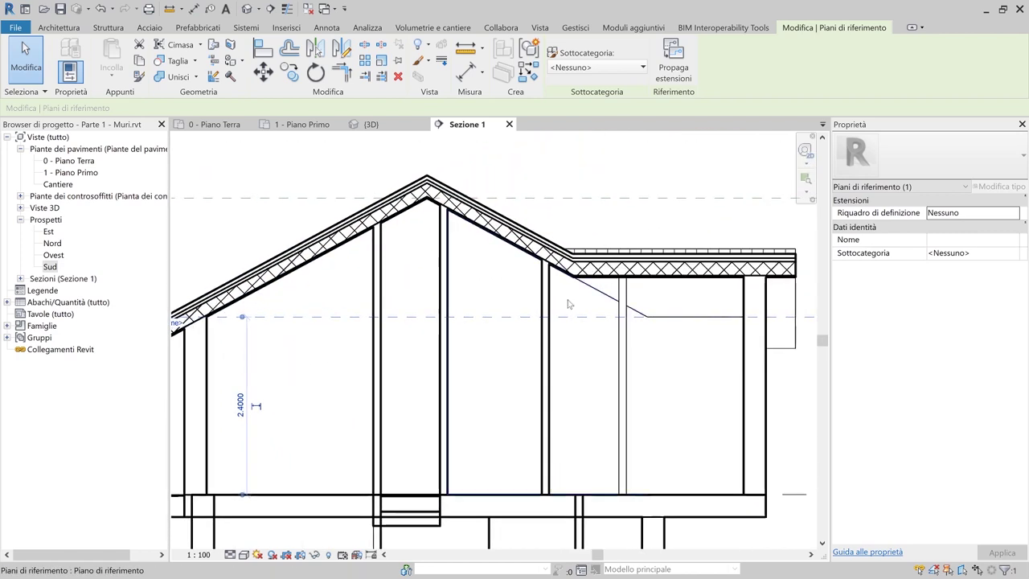
pyautogui.scroll(-1, 566, 301)
pyautogui.moveTo(520, 222); pyautogui.dragTo(483, 264, button='middle')
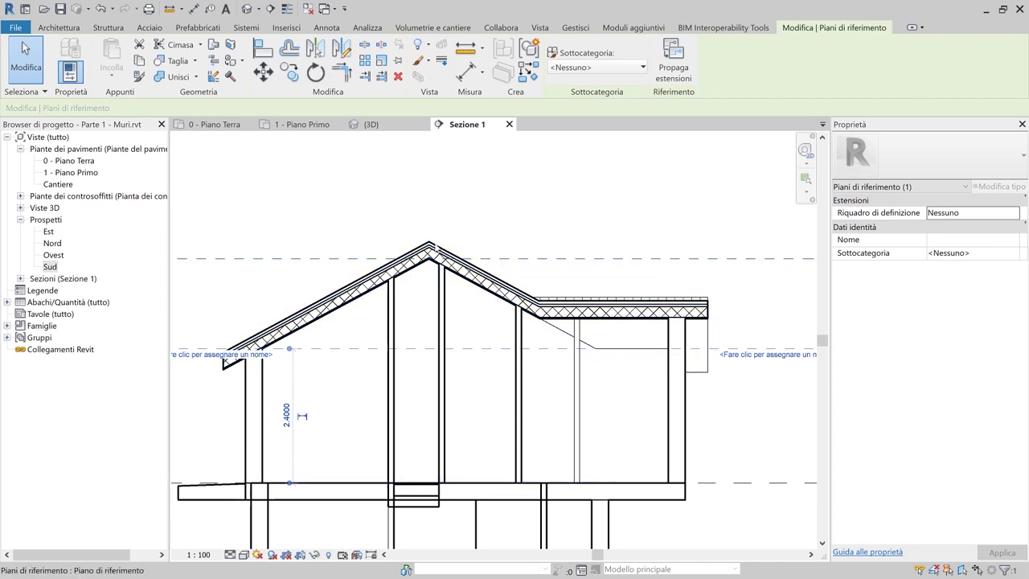
# Return to the 3D view and orbit the house to a new angle
pyautogui.click(372, 124)
pyautogui.keyDown('shift'); pyautogui.moveTo(475, 351); pyautogui.dragTo(494, 333, button='middle'); pyautogui.keyUp('shift')
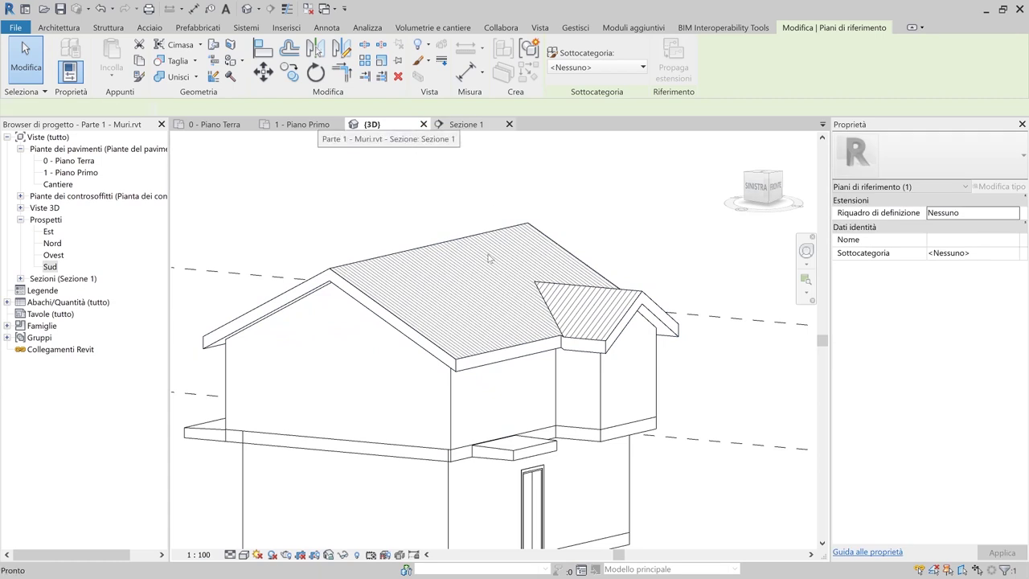
pyautogui.hotkey('ctrl', 'Tab')
# Duplicate the selected roof's type as Generico - 27 cm
pyautogui.click(476, 281)
pyautogui.click(474, 277)
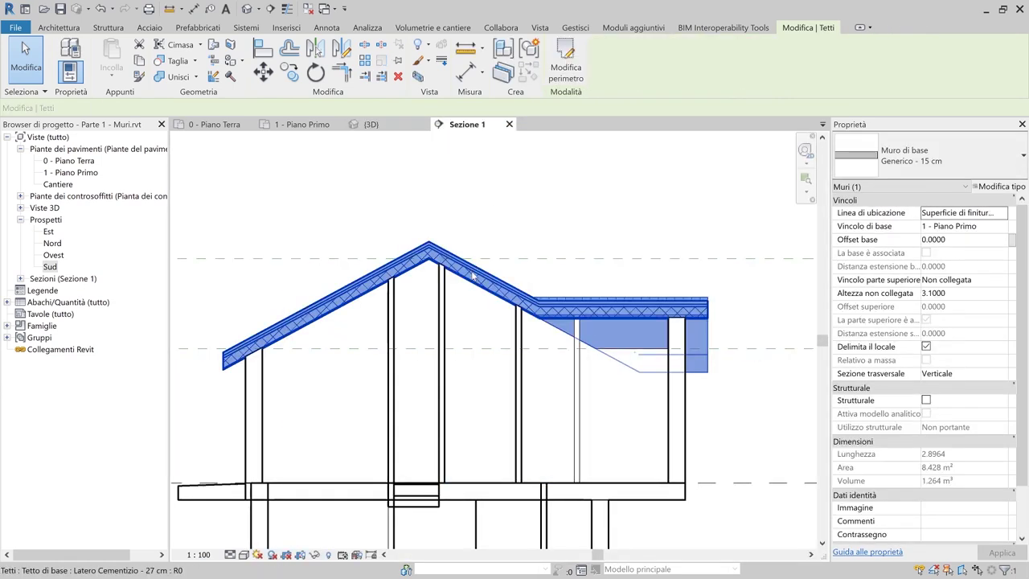
pyautogui.scroll(1, 535, 286)
pyautogui.click(997, 187)
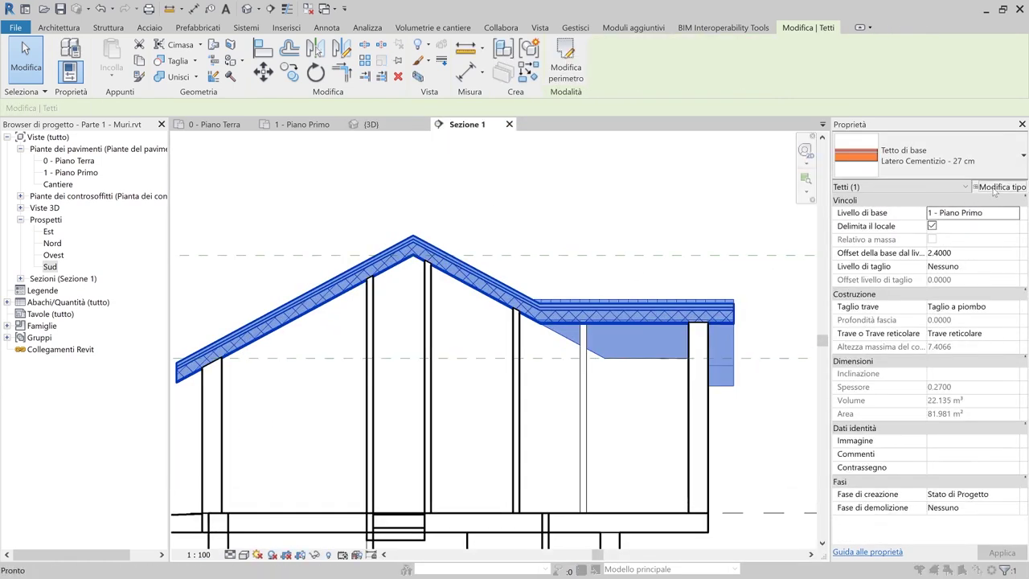
pyautogui.click(900, 160)
pyautogui.write('Generico')
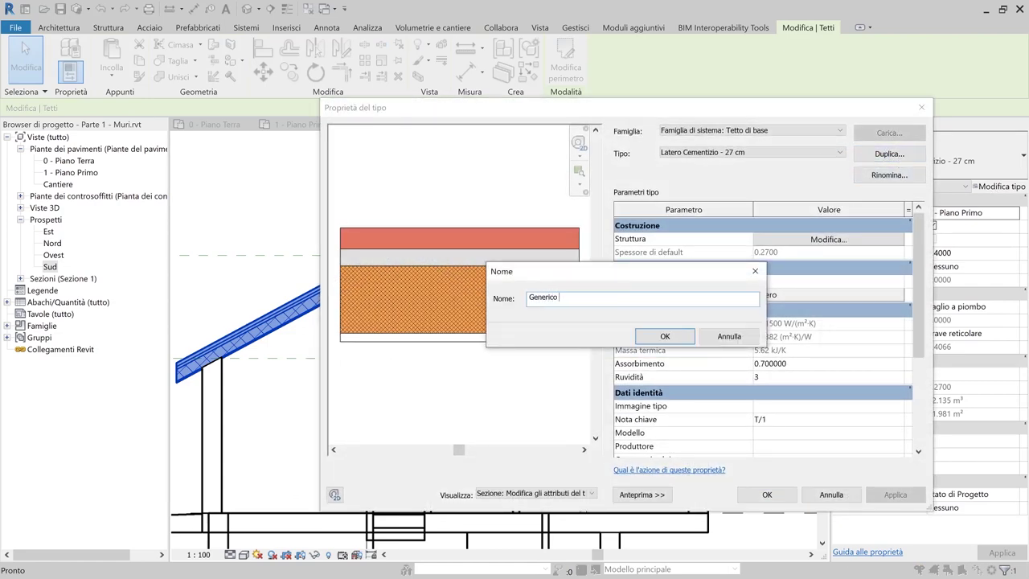
pyautogui.write(' - 27 cm')
pyautogui.press('Return')
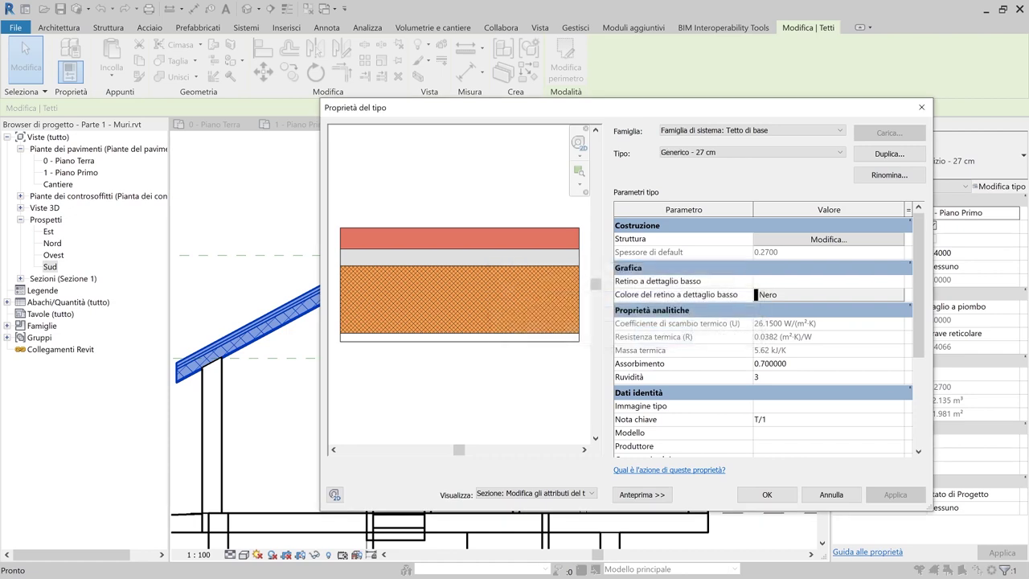
# Delete all layers except Struttura and set its thickness to 27 cm
pyautogui.click(828, 239)
pyautogui.click(621, 224)
pyautogui.click(696, 346)
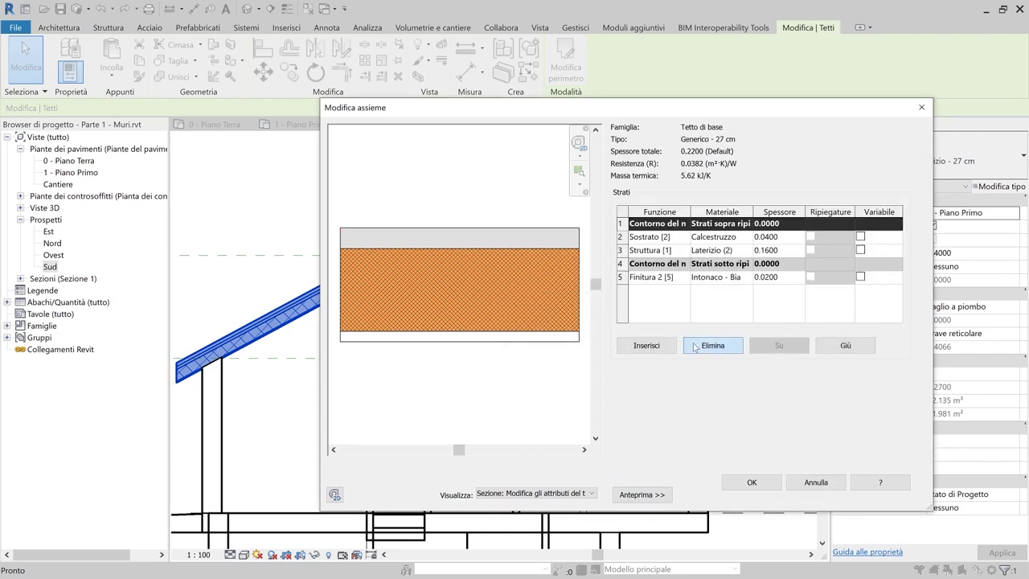
pyautogui.click(622, 237)
pyautogui.click(712, 346)
pyautogui.click(622, 264)
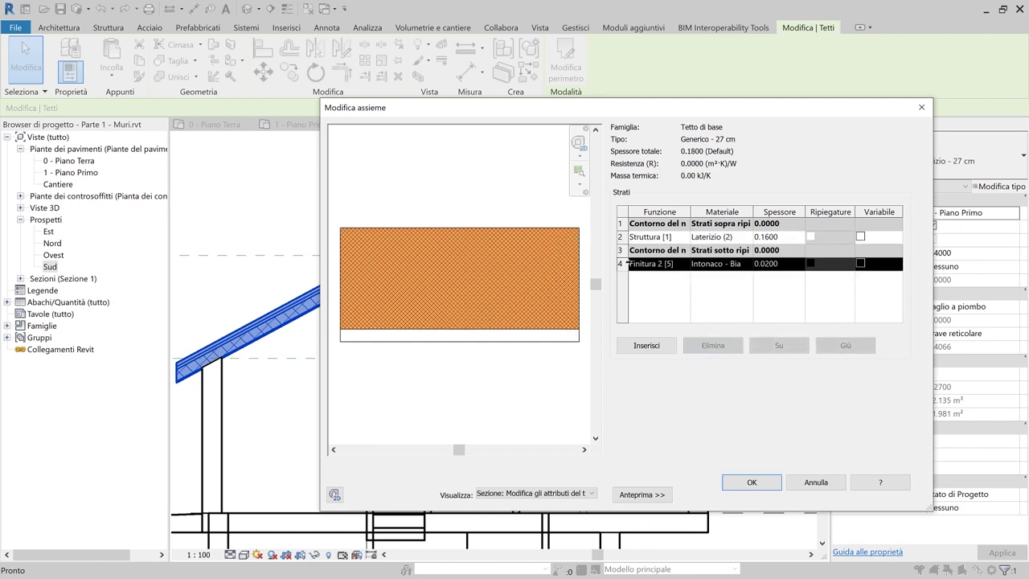
pyautogui.click(710, 346)
pyautogui.write('27c')
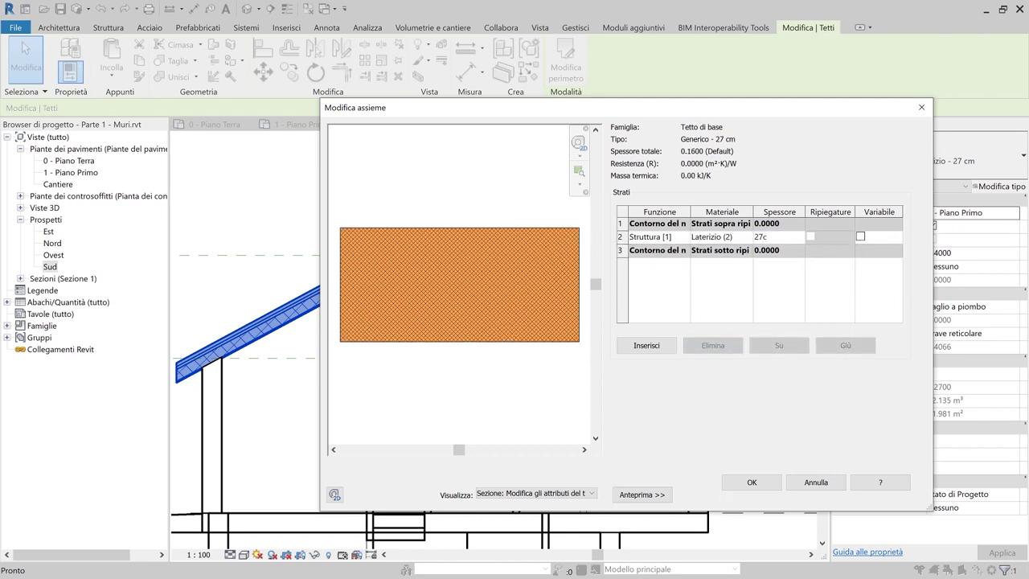
pyautogui.click(772, 251)
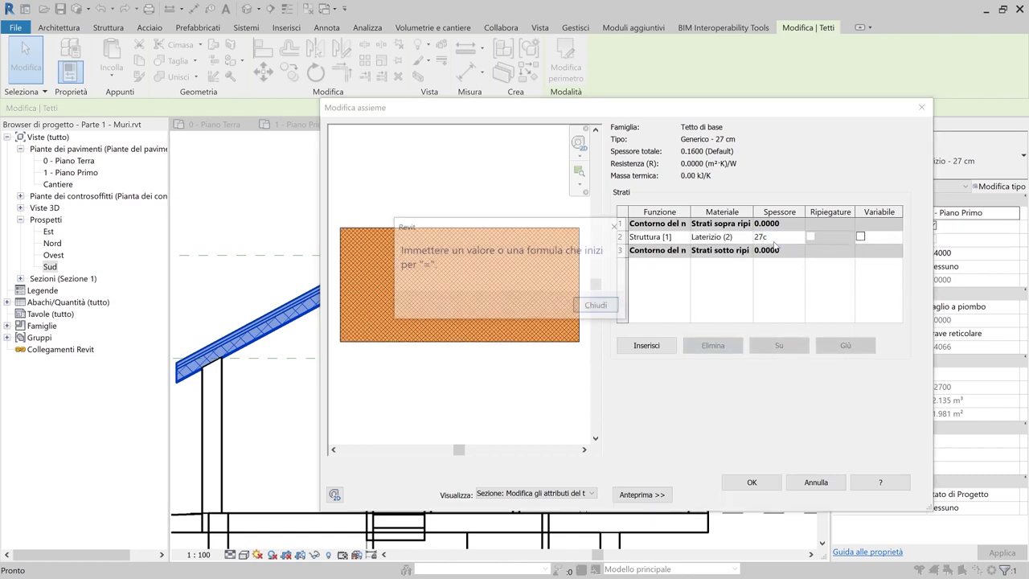
pyautogui.press('Return')
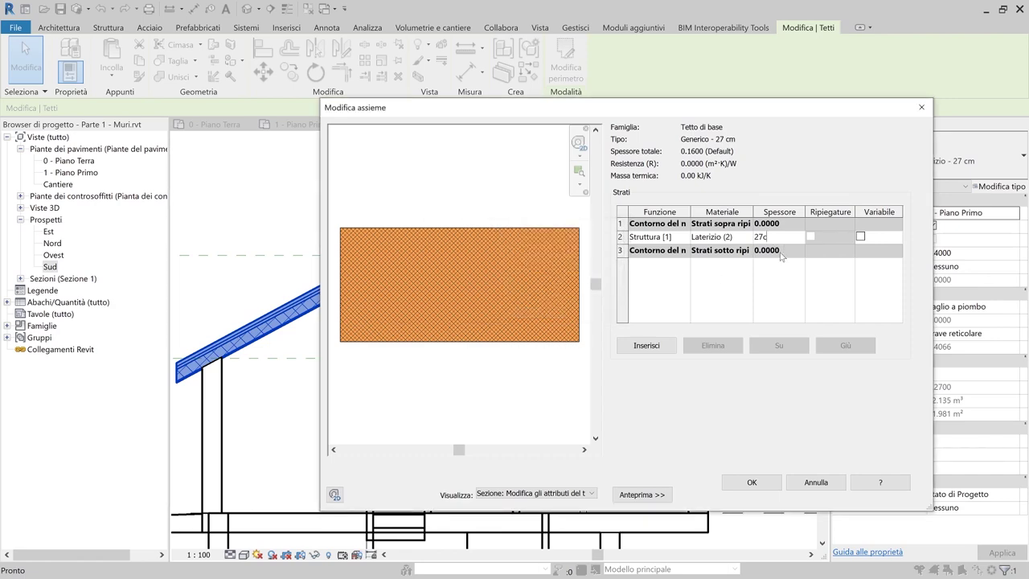
pyautogui.press('Tab')
# Assign Default - Tetto as the structure layer material and apply the new roof type
pyautogui.click(723, 237)
pyautogui.click(749, 237)
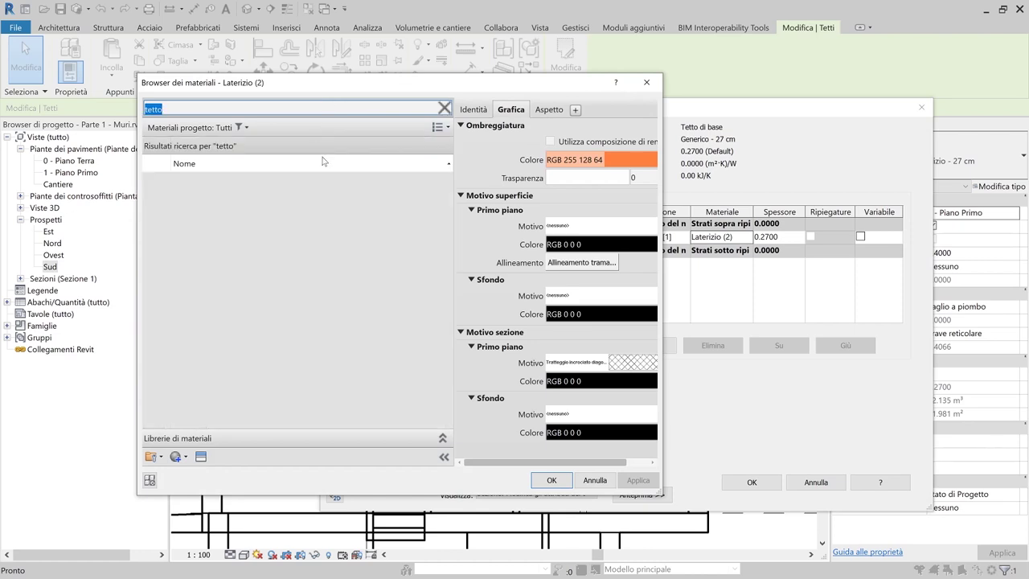
pyautogui.click(226, 217)
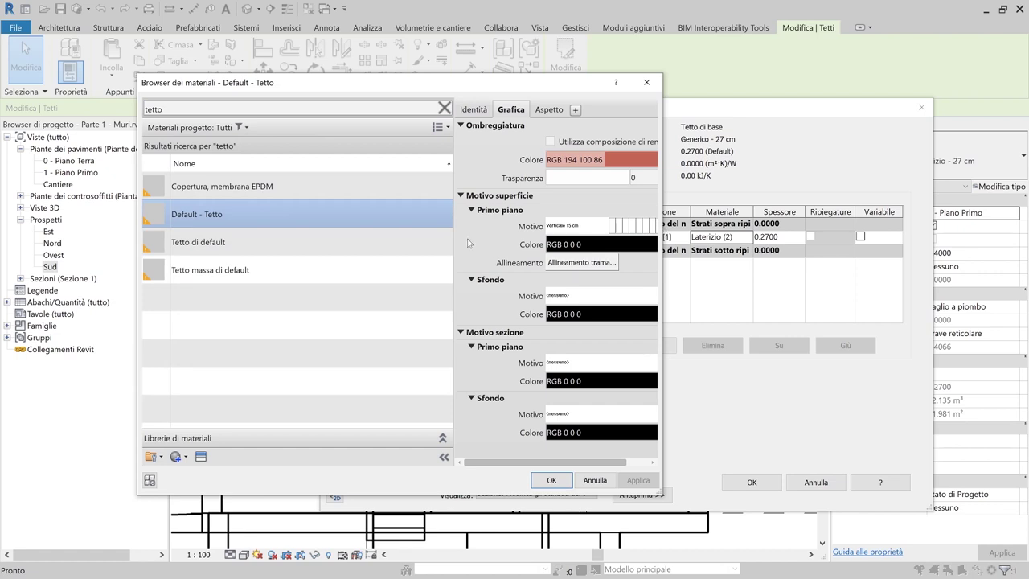
pyautogui.moveTo(454, 236); pyautogui.dragTo(361, 236)
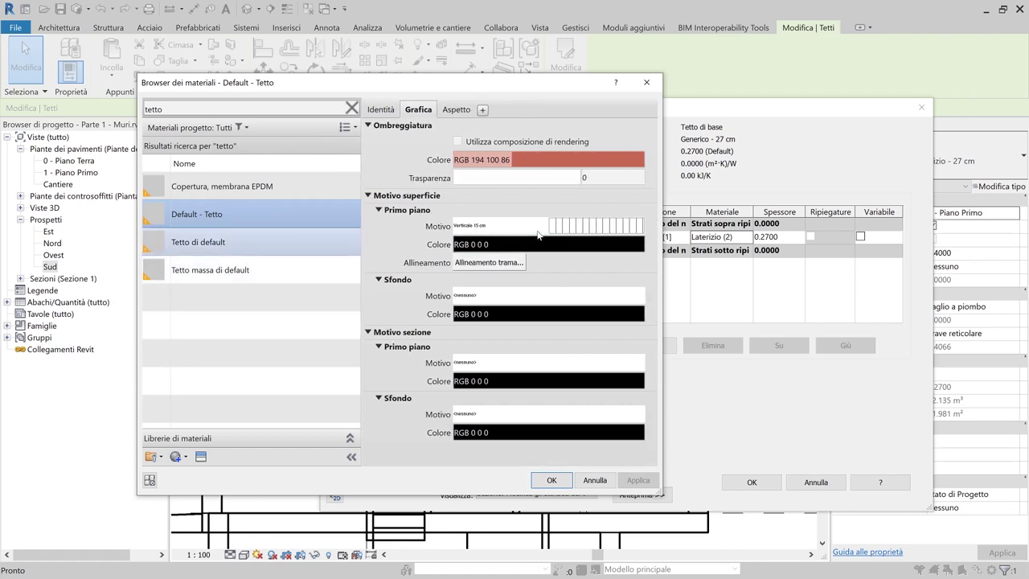
pyautogui.click(551, 480)
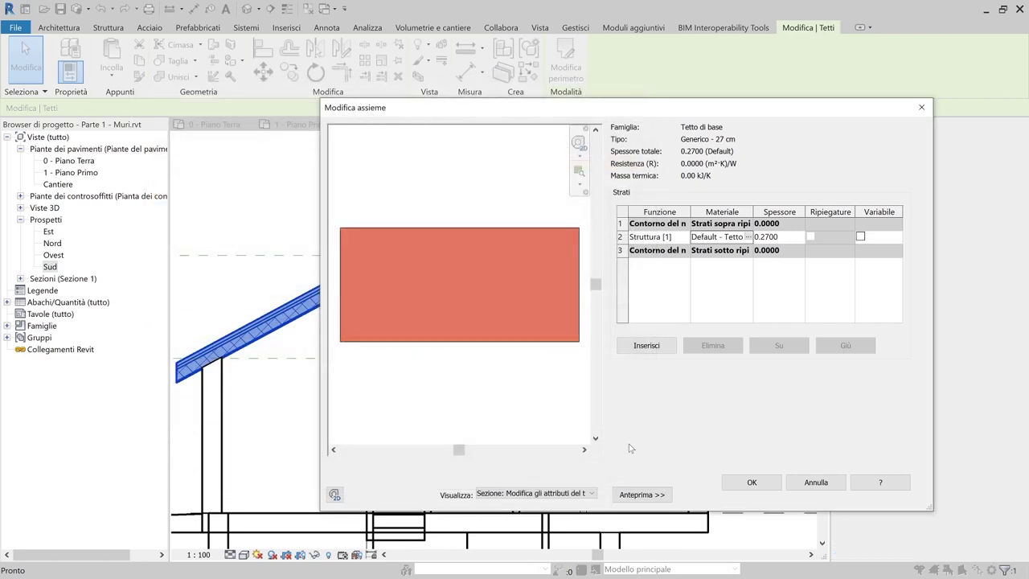
pyautogui.click(756, 482)
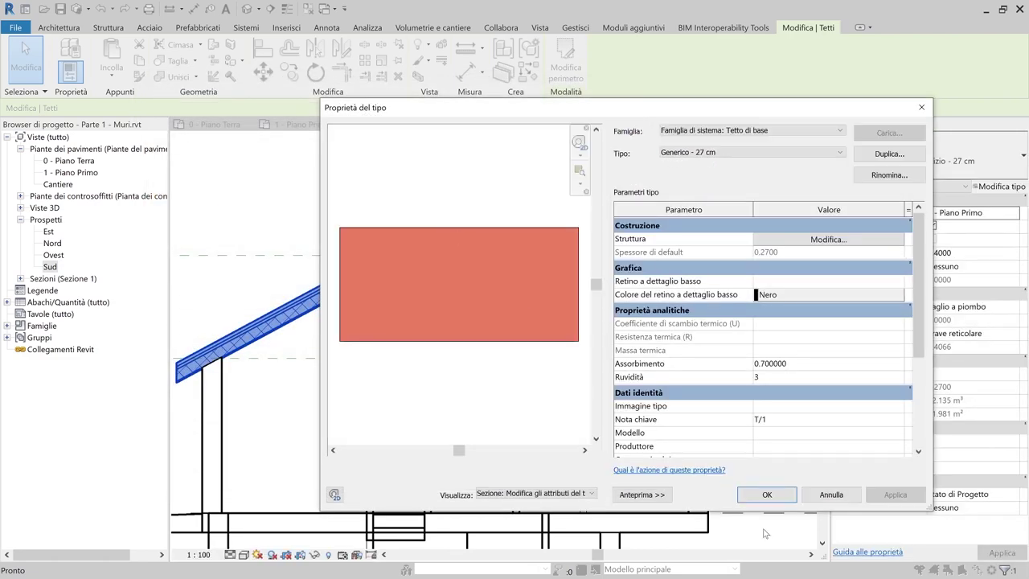
pyautogui.click(770, 489)
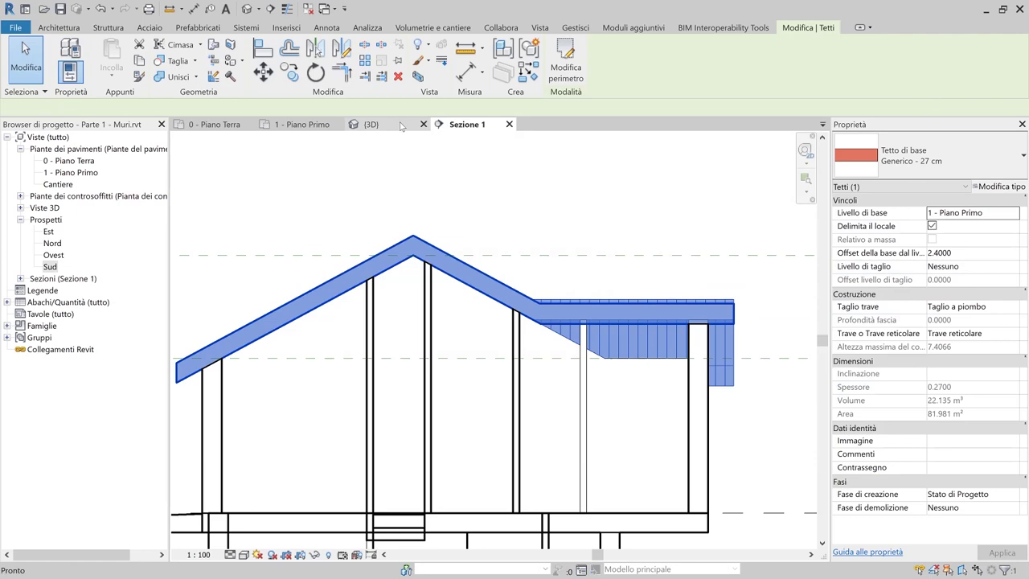
pyautogui.click(370, 124)
pyautogui.click(744, 369)
# Orbit and zoom out to view the retyped roof from above, then open 0 - Piano Terra
pyautogui.moveTo(744, 369)
pyautogui.keyDown('shift'); pyautogui.mouseDown(button='middle')
pyautogui.moveTo(613, 369)
pyautogui.moveTo(726, 416)
pyautogui.moveTo(666, 427)
pyautogui.moveTo(451, 443)
pyautogui.moveTo(271, 429)
pyautogui.moveTo(620, 434)
pyautogui.moveTo(662, 467)
pyautogui.moveTo(644, 409)
pyautogui.moveTo(482, 425)
pyautogui.moveTo(667, 425)
pyautogui.moveTo(475, 427)
pyautogui.moveTo(510, 427)
pyautogui.moveTo(500, 338)
pyautogui.moveTo(561, 356)
pyautogui.moveTo(655, 352)
pyautogui.mouseUp(button='middle'); pyautogui.keyUp('shift')
pyautogui.scroll(-5, 612, 369)
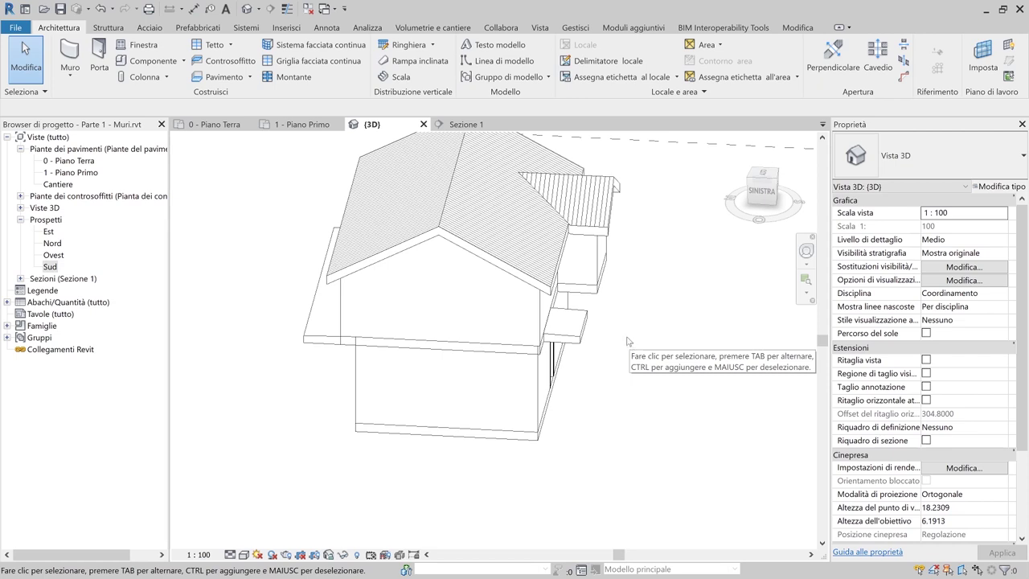
pyautogui.click(225, 131)
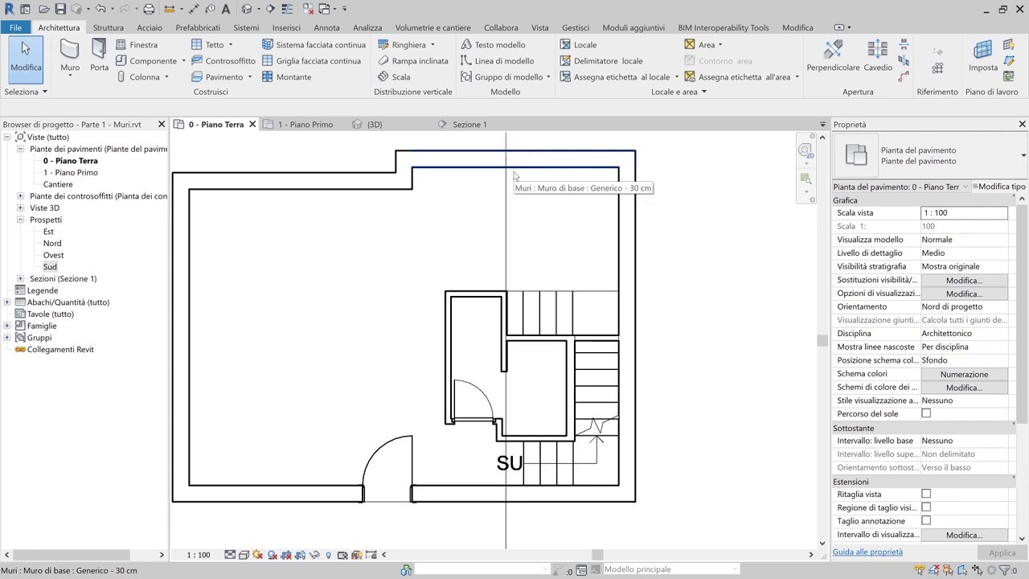
# Frame the 0 - Piano Terra plan, save, and ready Finestra - 1 Anta 90x120 cm windows
pyautogui.moveTo(429, 205); pyautogui.dragTo(466, 292, button='middle')
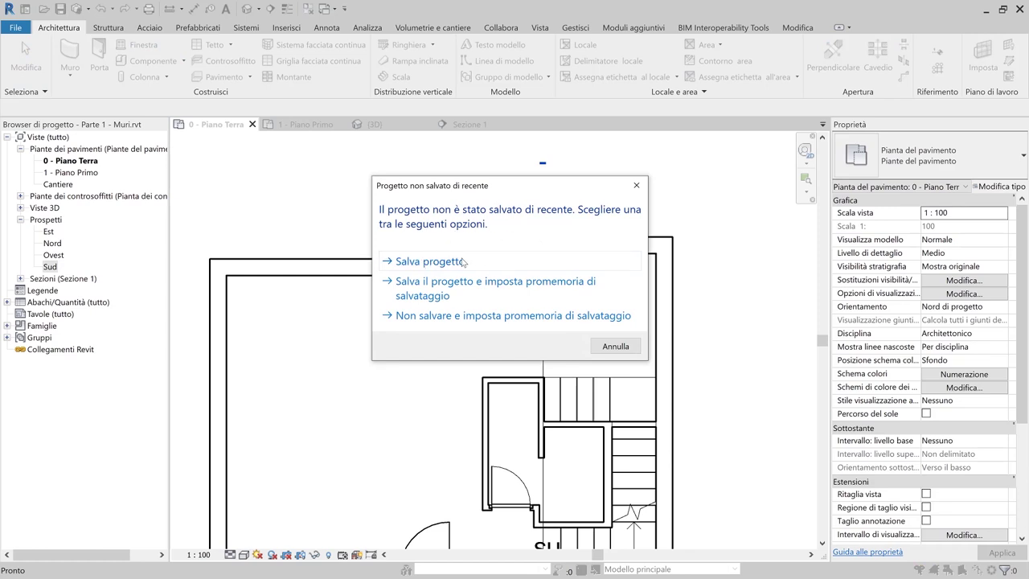
pyautogui.click(430, 261)
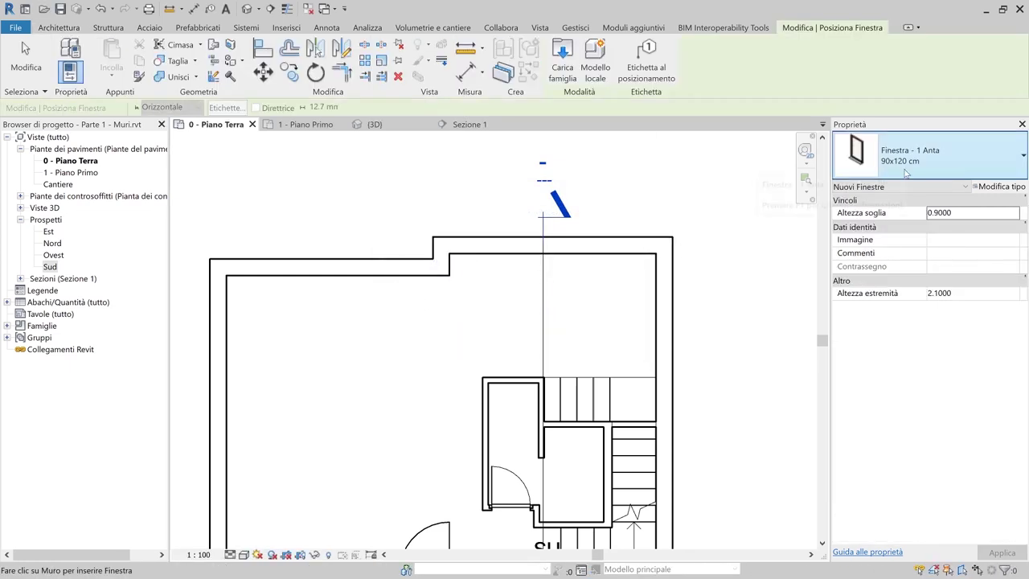
pyautogui.click(906, 173)
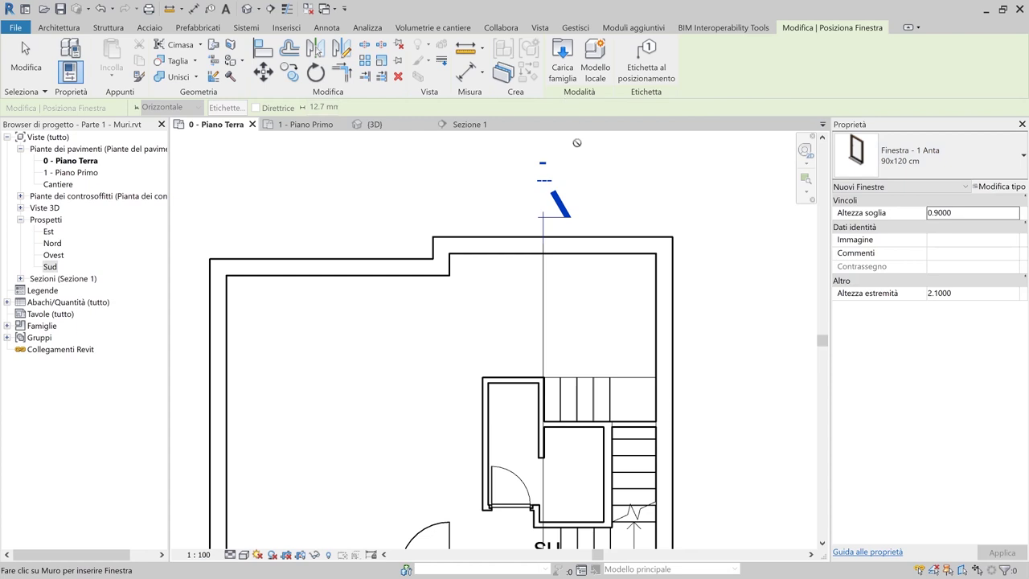
# Browse to the Italian library's Finestre folder in the Load Family dialog
pyautogui.click(562, 57)
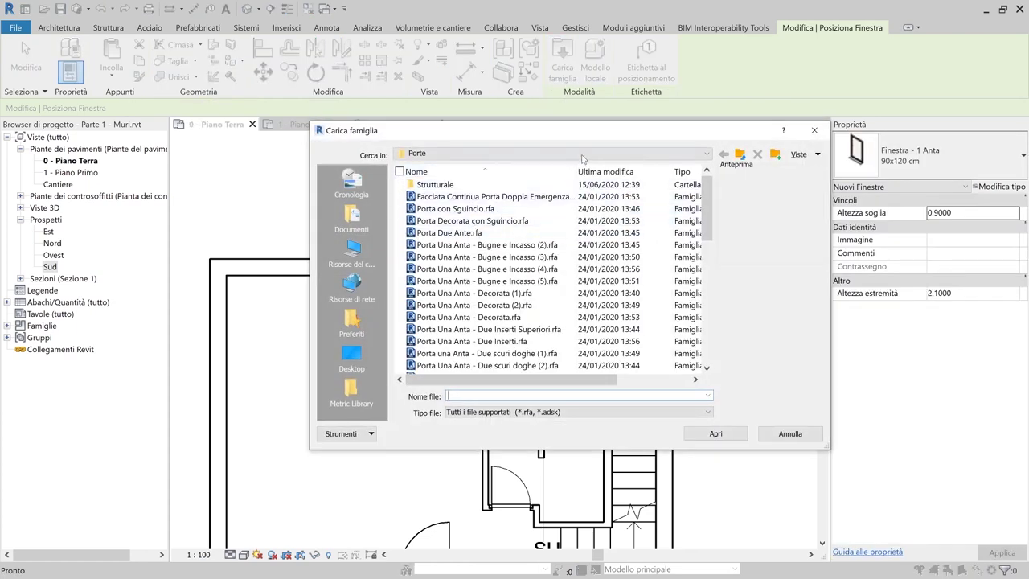
pyautogui.click(707, 154)
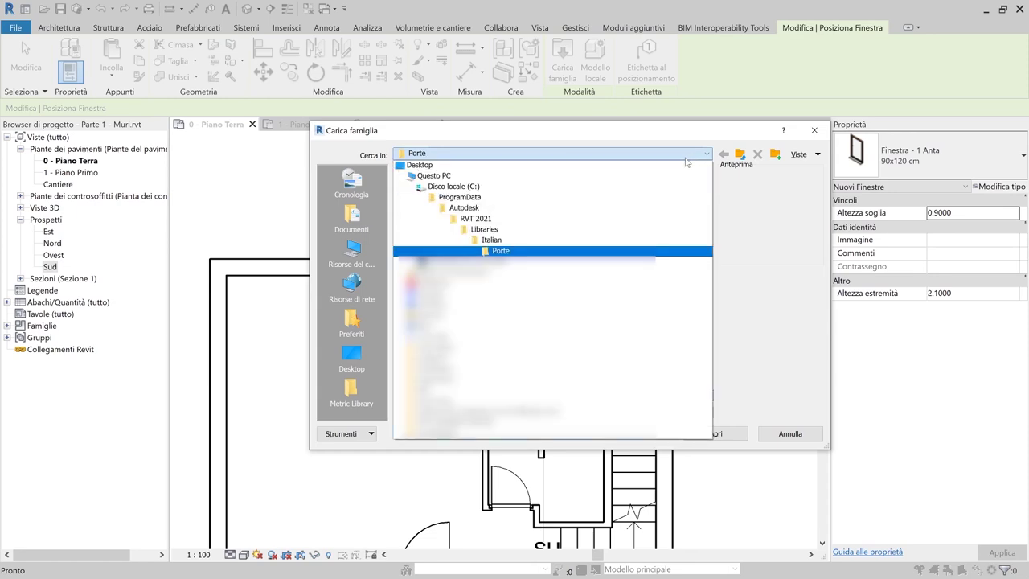
pyautogui.click(518, 239)
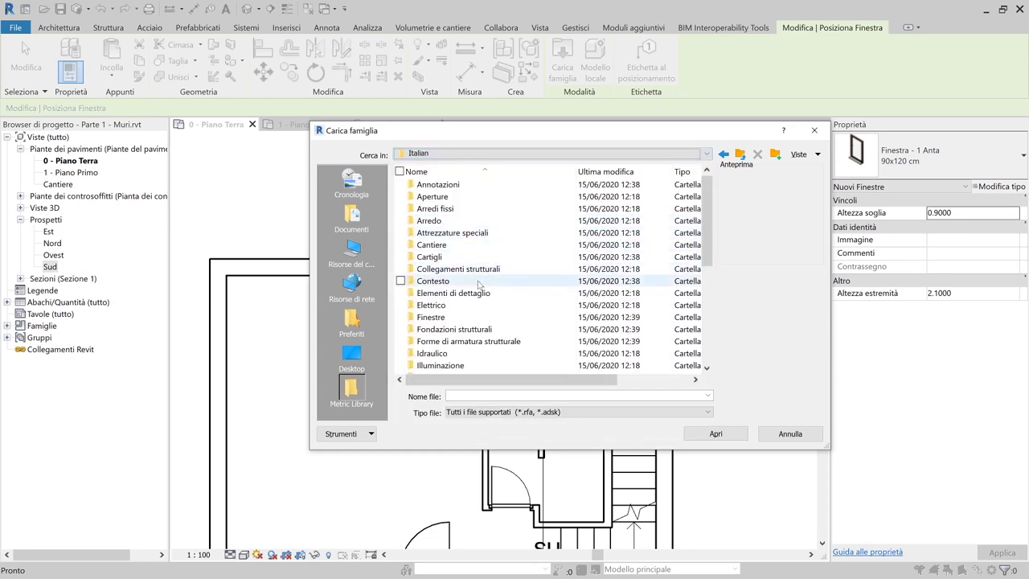
pyautogui.scroll(-3, 478, 283)
pyautogui.click(478, 281)
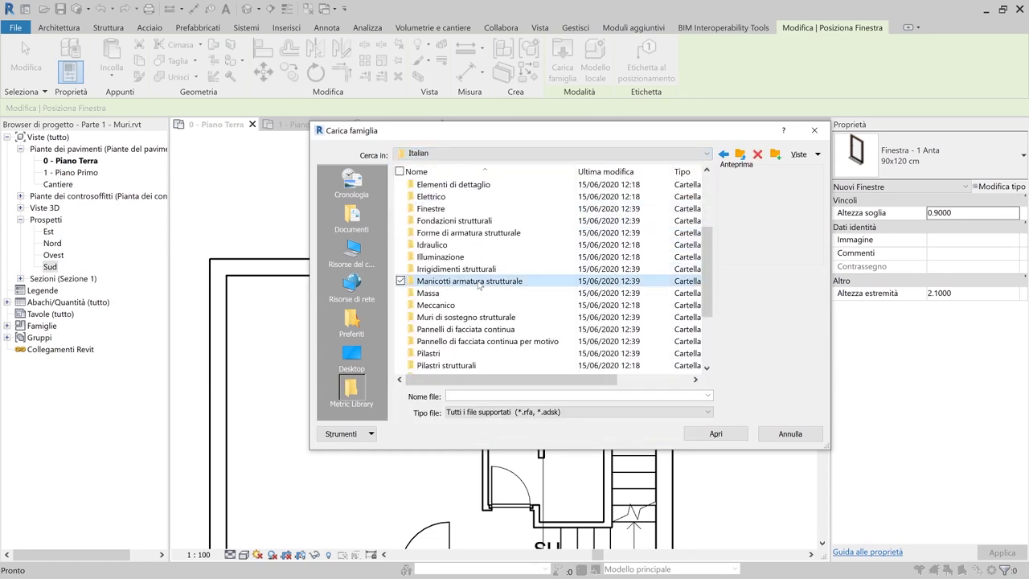
pyautogui.doubleClick(434, 209)
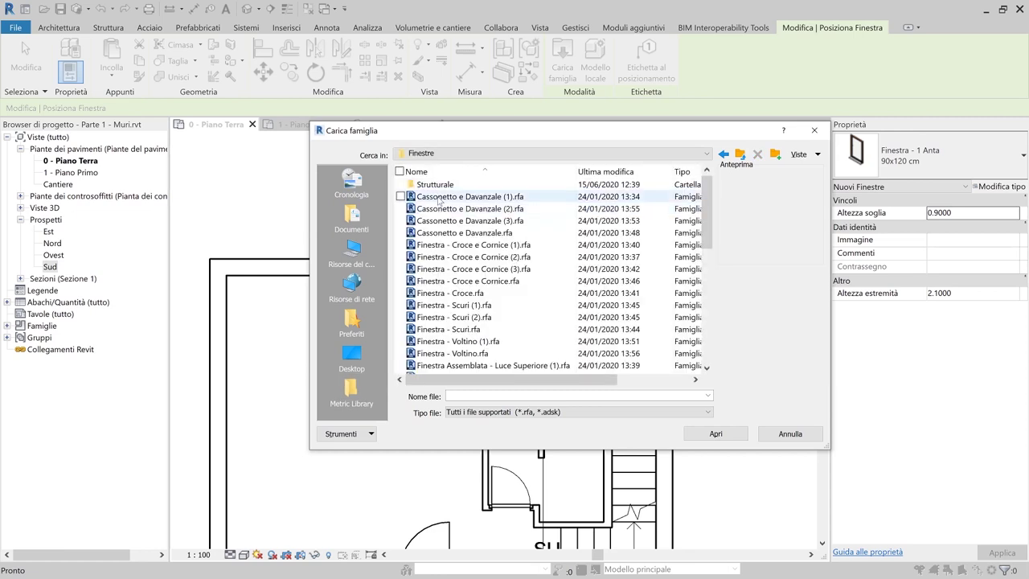
# Compare the window family previews and load Finestra Assemblata.rfa
pyautogui.click(441, 206)
pyautogui.scroll(-2, 454, 329)
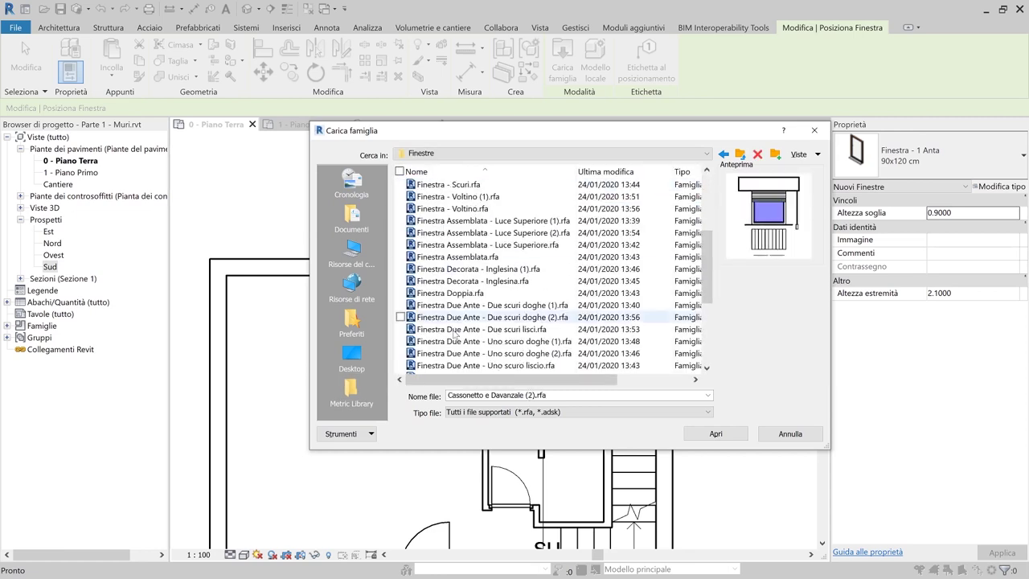
pyautogui.click(454, 365)
pyautogui.press('Down')
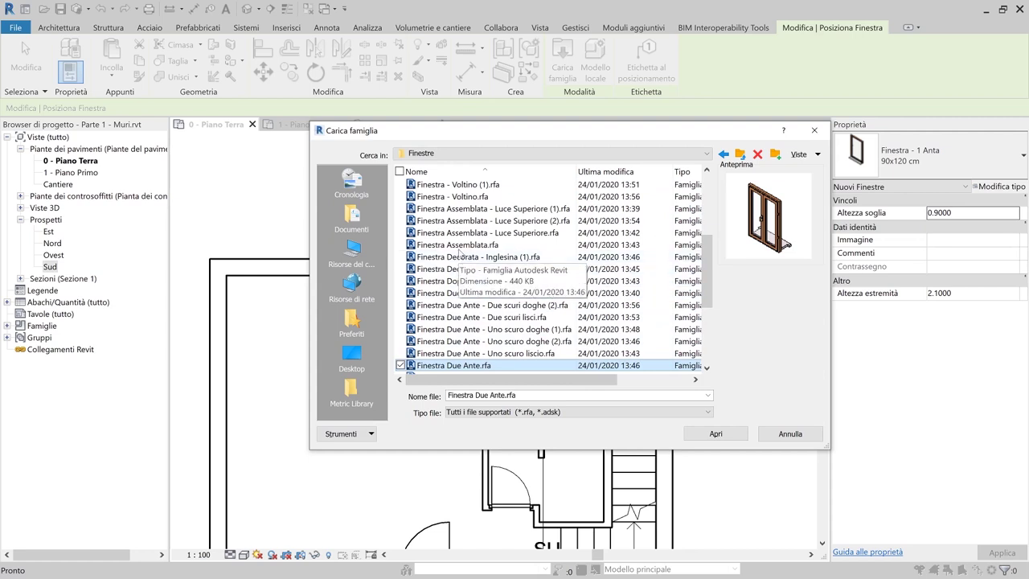
pyautogui.press('Up')
pyautogui.press('Down')
pyautogui.press('Up')
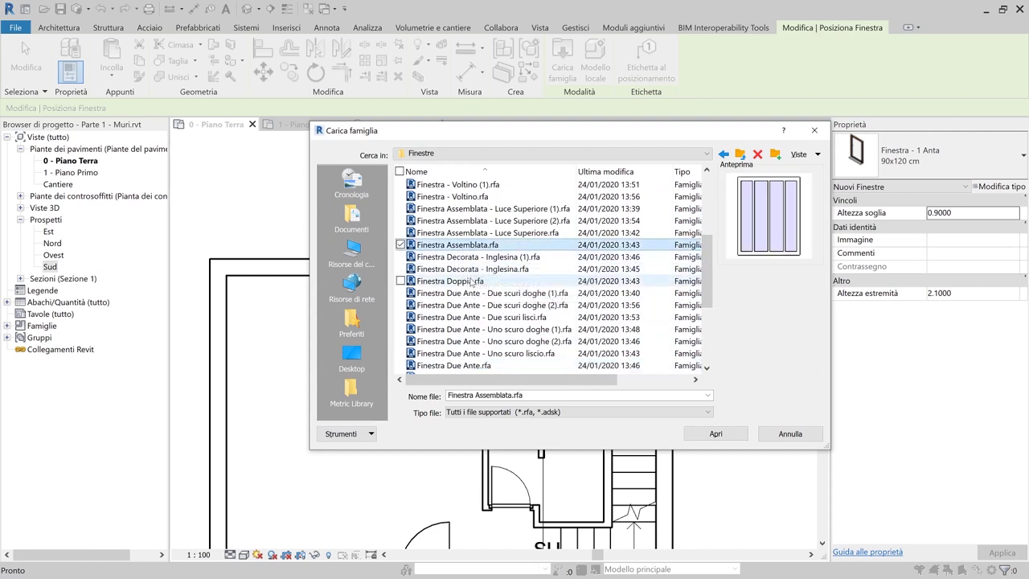
pyautogui.press('Up')
pyautogui.press('Up')
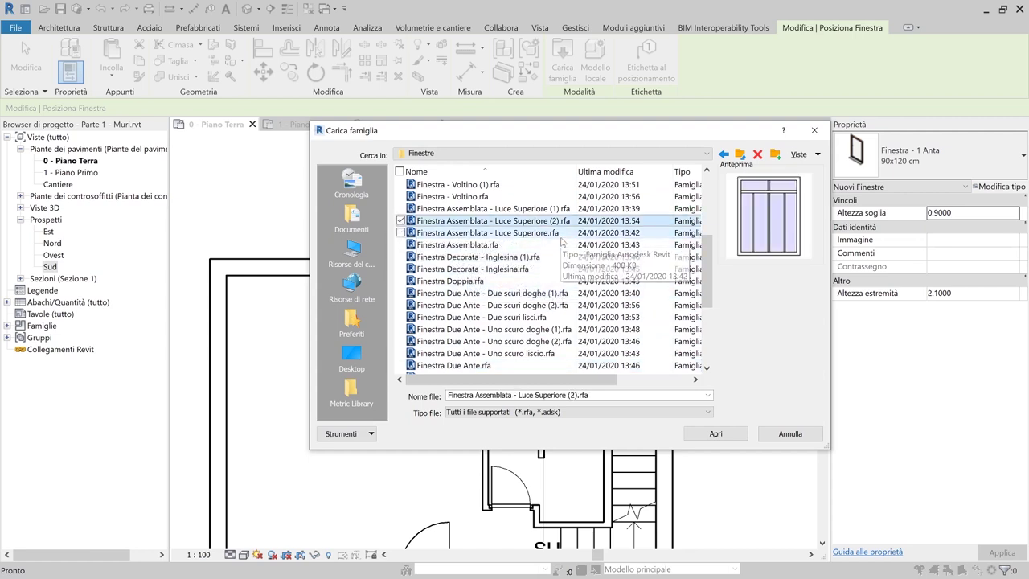
pyautogui.press('Up')
pyautogui.press('Up')
pyautogui.press('Down')
pyautogui.press('Down')
pyautogui.press('Down')
pyautogui.press('Down')
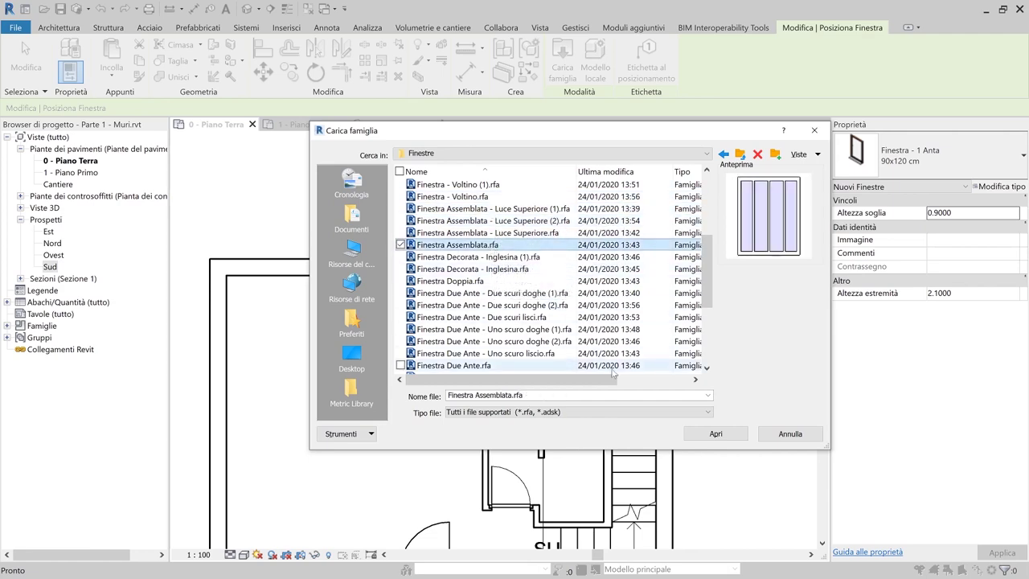
pyautogui.click(709, 435)
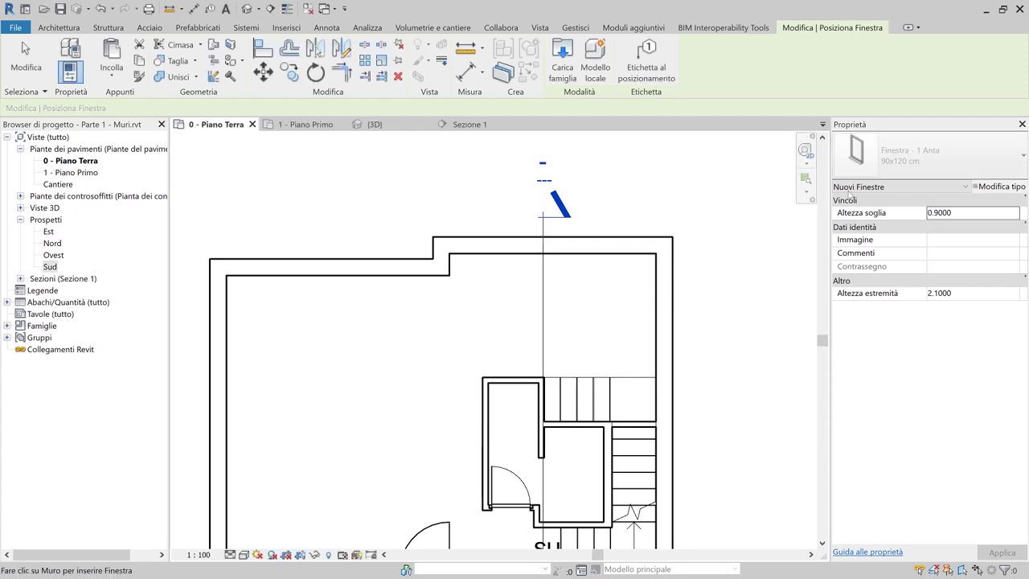
# Place 300 x 300 cm Finestra Assemblata windows in the two upper ground-floor walls, then open 3D
pyautogui.click(920, 165)
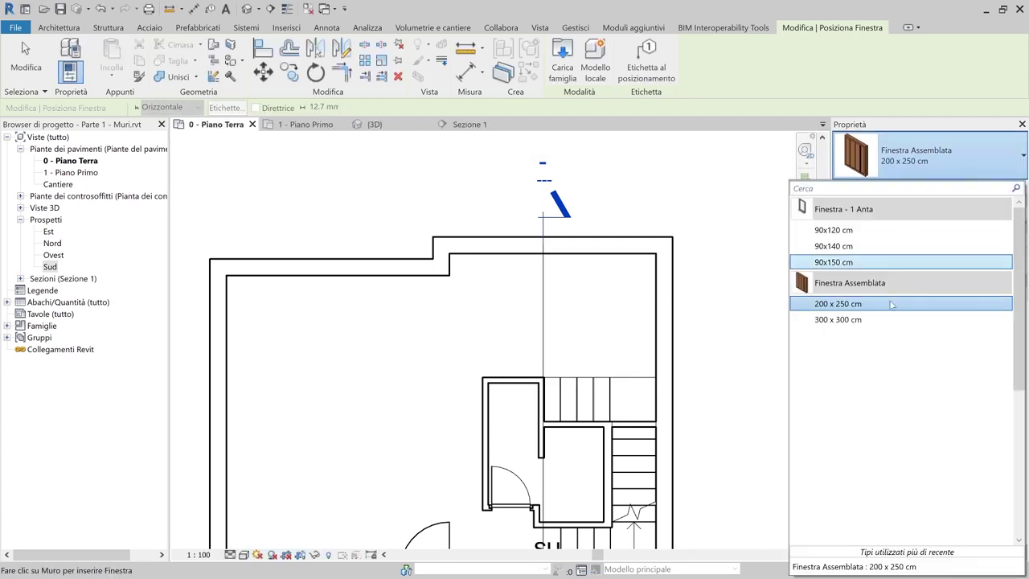
pyautogui.click(858, 326)
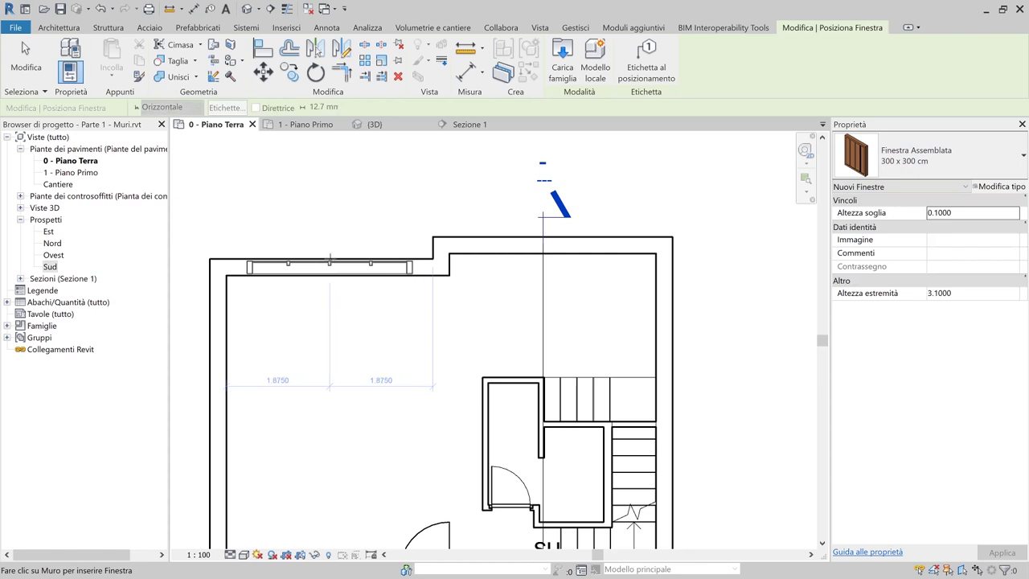
pyautogui.click(329, 260)
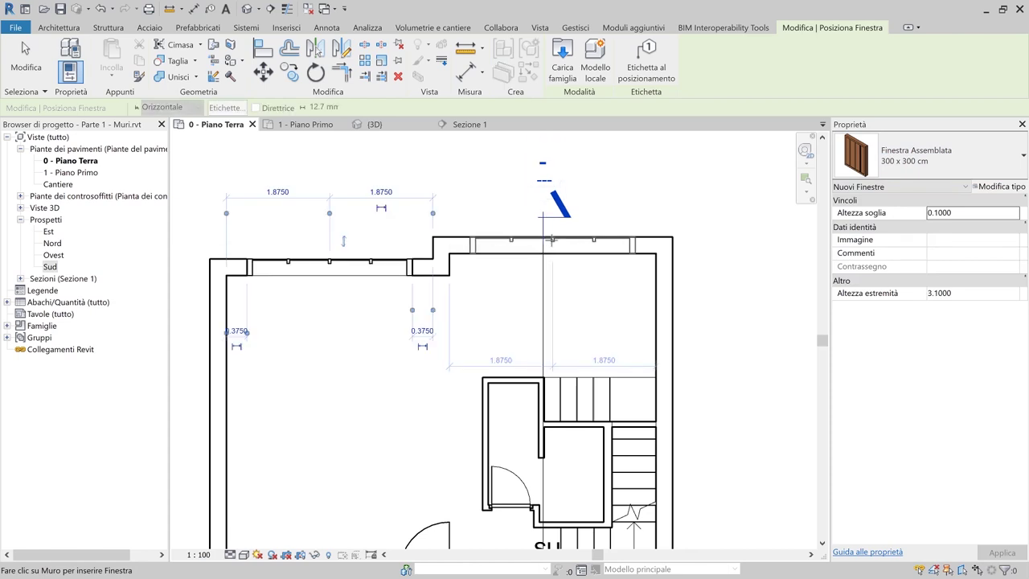
pyautogui.click(370, 124)
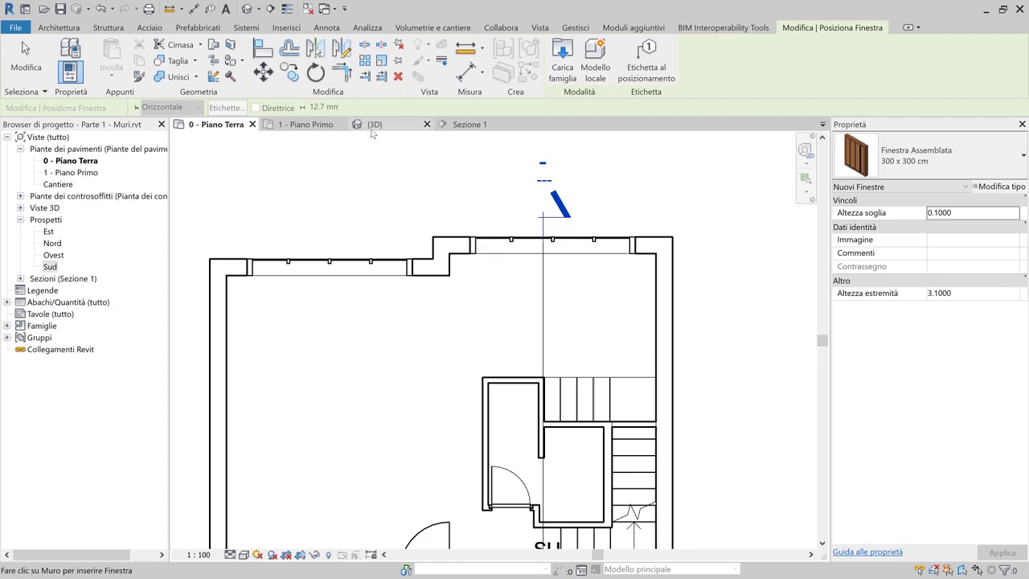
# Orbit to the house's front and set the visual style to Realistico
pyautogui.keyDown('shift'); pyautogui.moveTo(386, 427); pyautogui.dragTo(350, 430, button='middle'); pyautogui.keyUp('shift')
pyautogui.scroll(5, 350, 430)
pyautogui.click(244, 554)
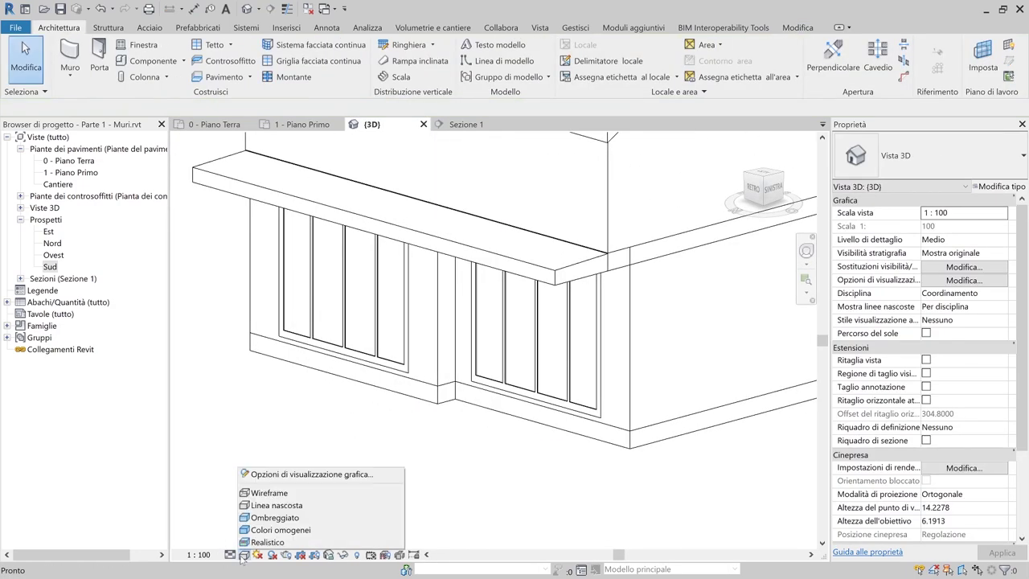
pyautogui.click(252, 544)
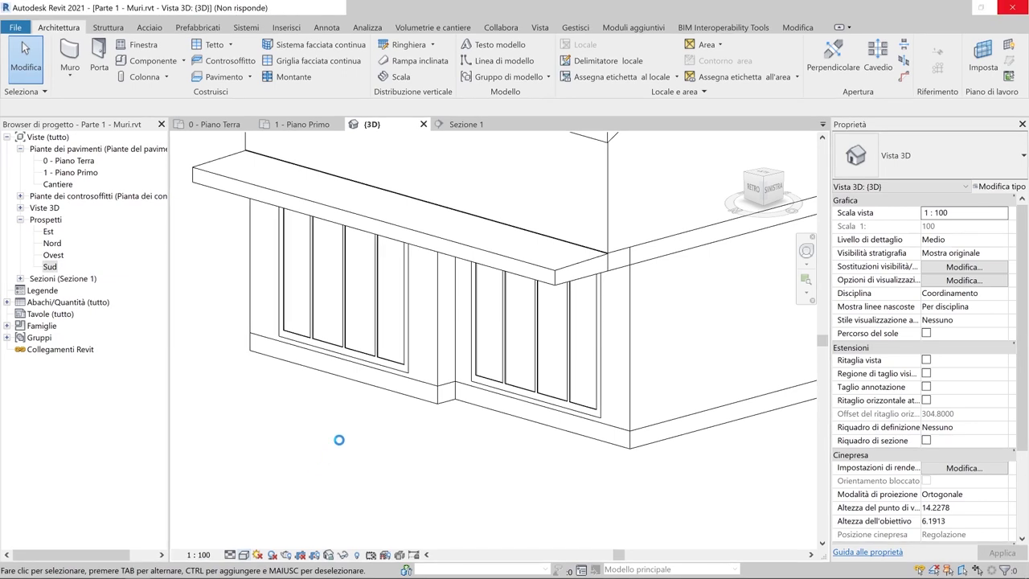
# Select both large Finestra Assemblata windows together
pyautogui.click(376, 330)
pyautogui.keyDown('shift'); pyautogui.moveTo(375, 330); pyautogui.dragTo(457, 331, button='middle'); pyautogui.keyUp('shift')
pyautogui.click(457, 330)
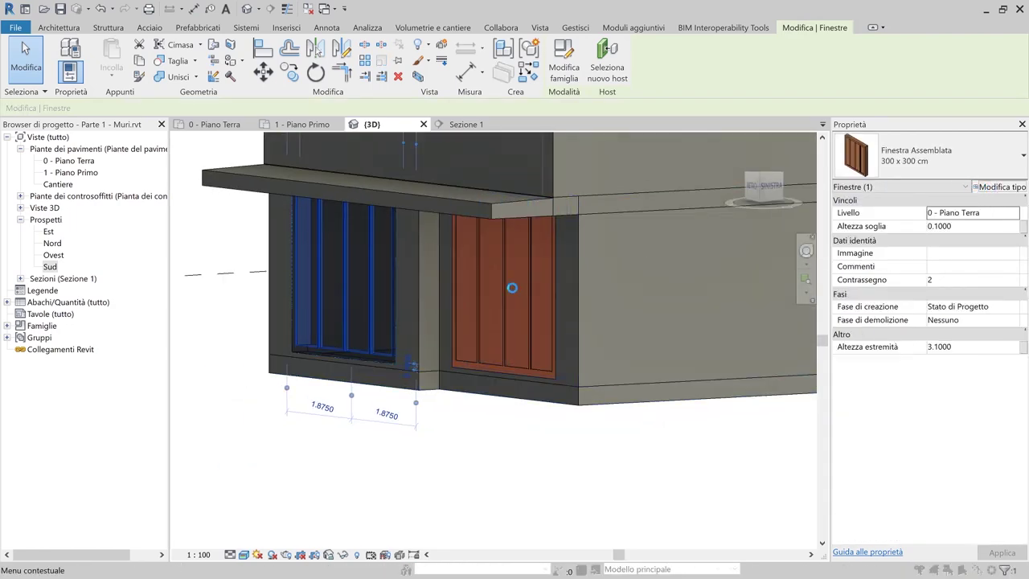
pyautogui.press('Escape')
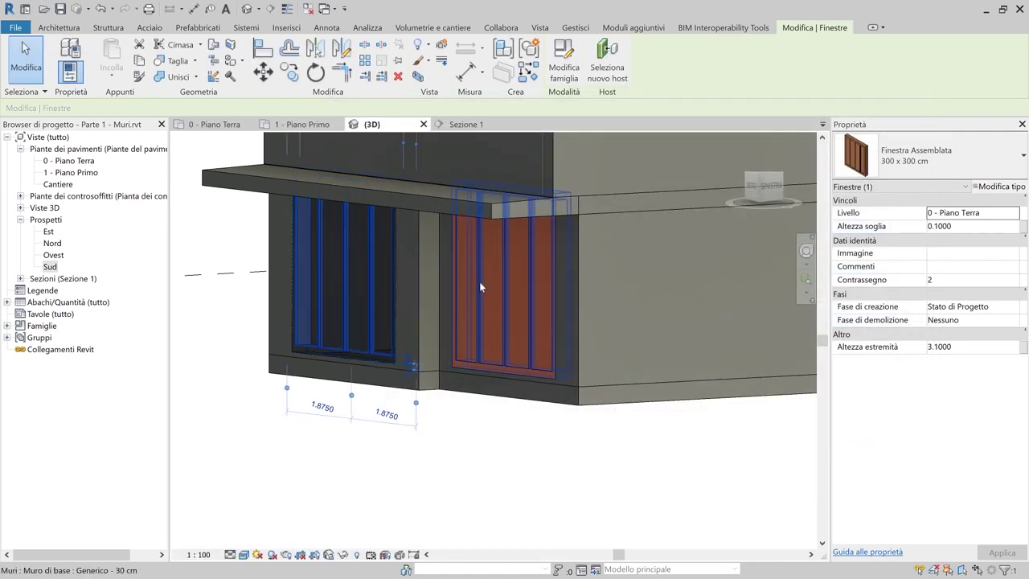
pyautogui.keyDown('ctrl'); pyautogui.click(499, 278); pyautogui.keyUp('ctrl')
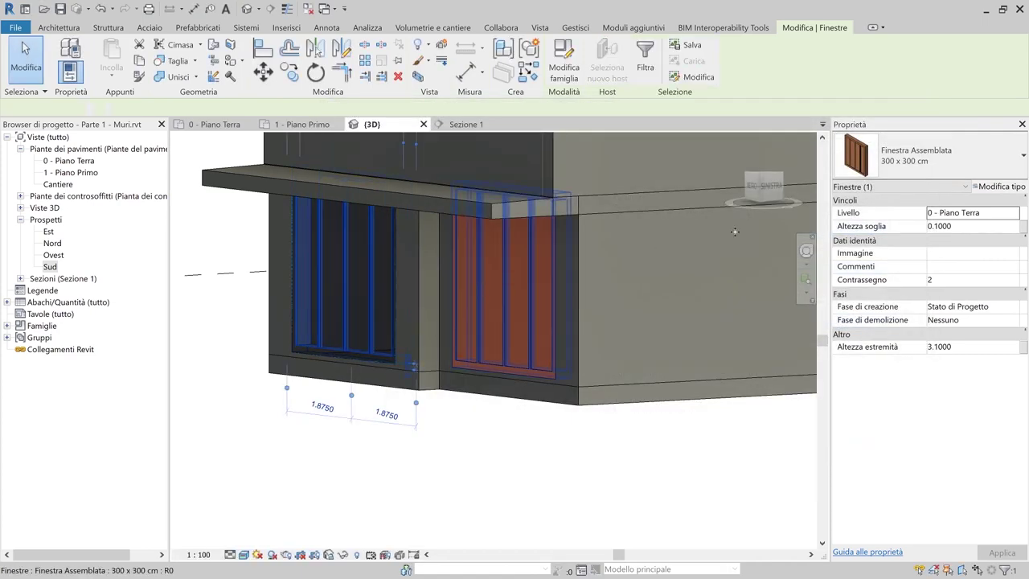
# Duplicate the window type as 300x240
pyautogui.click(1015, 187)
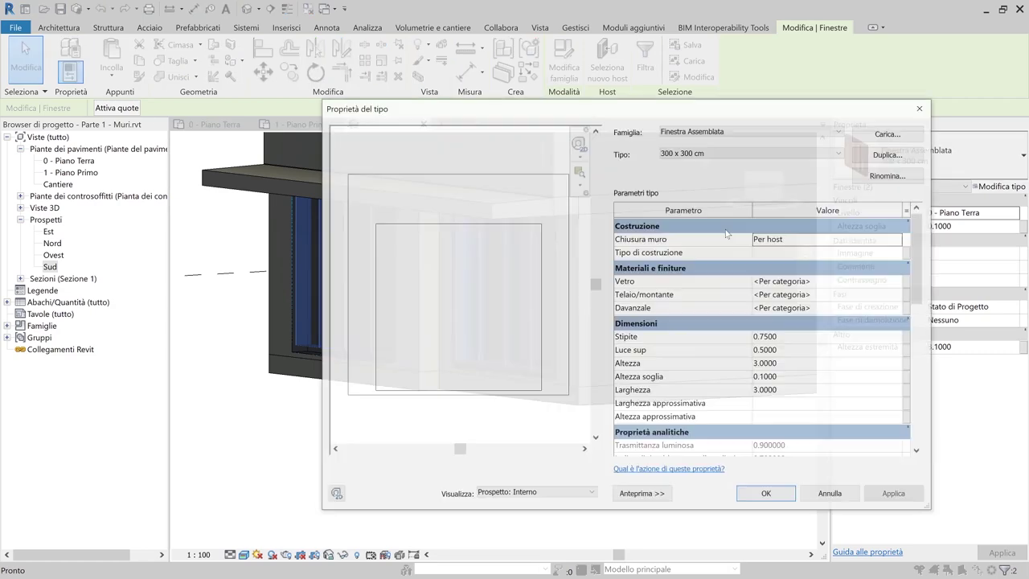
pyautogui.click(890, 155)
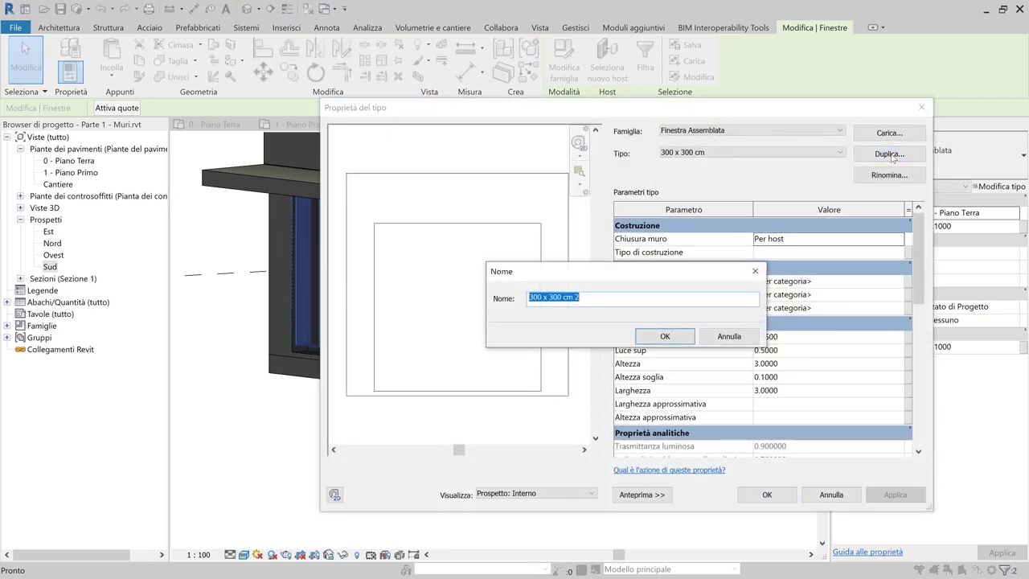
pyautogui.write('300x240')
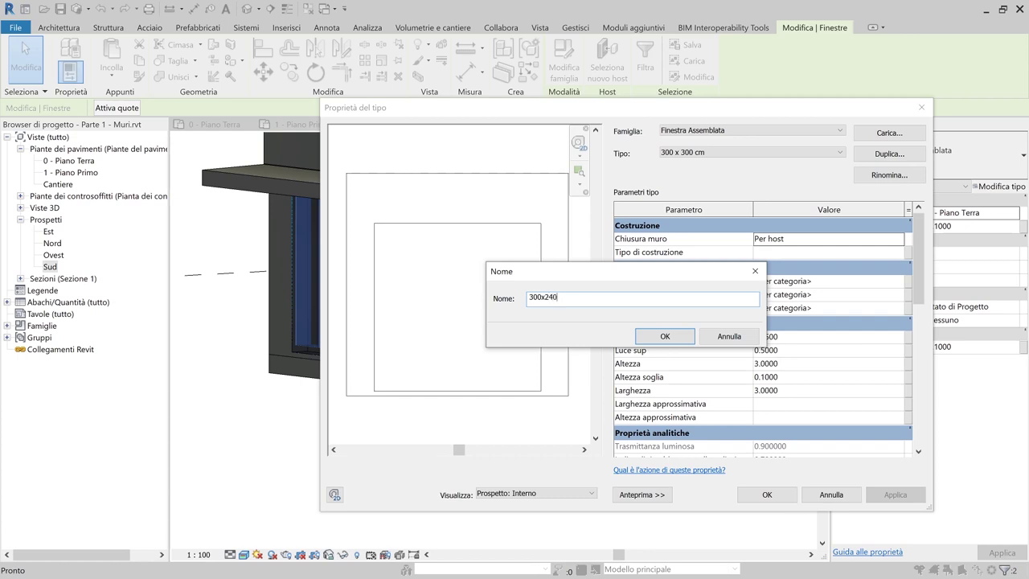
pyautogui.press('Return')
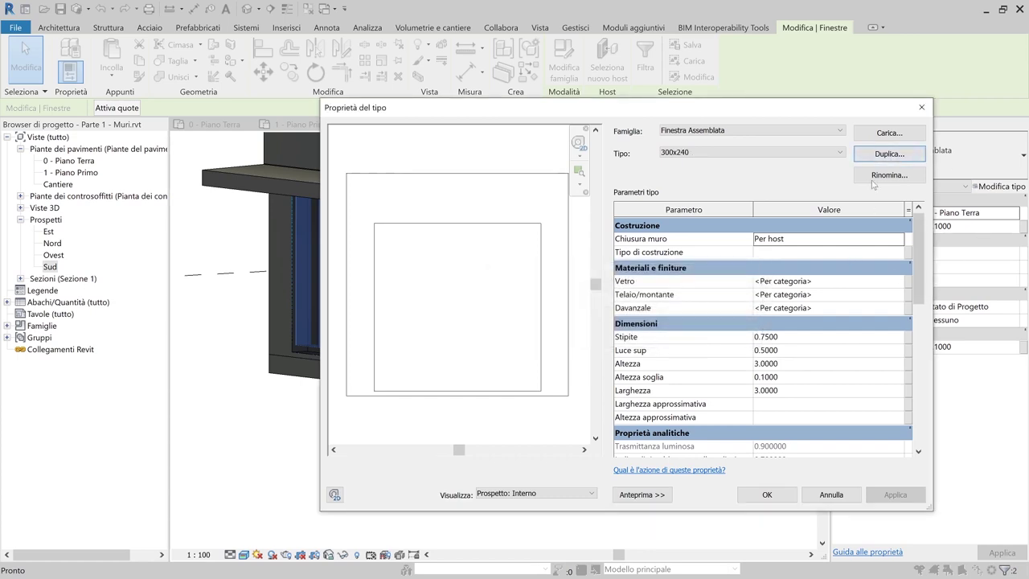
# Set the 300x240 type's height to 2.4 and its glass material to Vetro
pyautogui.click(826, 363)
pyautogui.write('2')
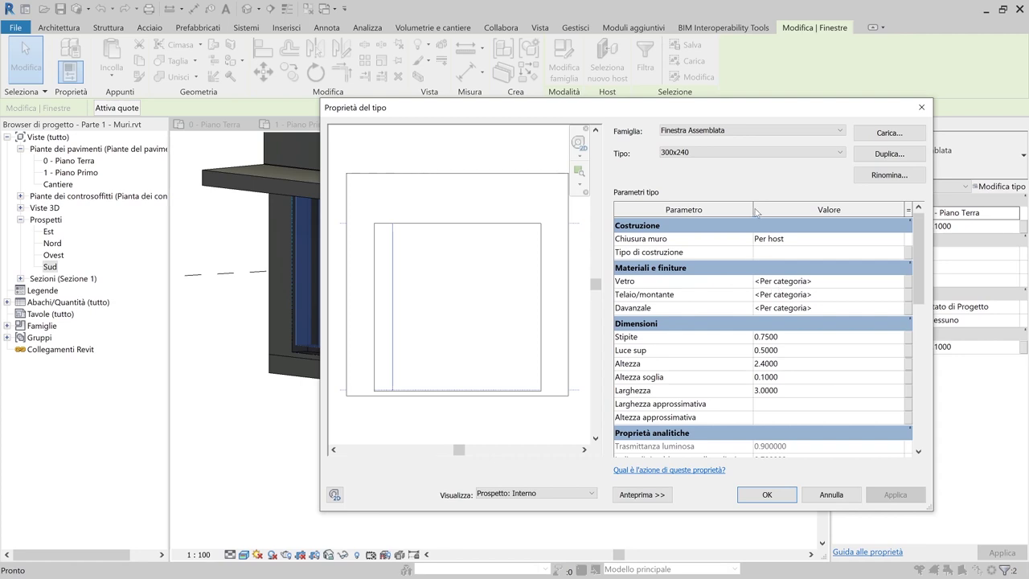
pyautogui.moveTo(755, 209); pyautogui.dragTo(733, 209)
pyautogui.click(777, 281)
pyautogui.write('Vetro')
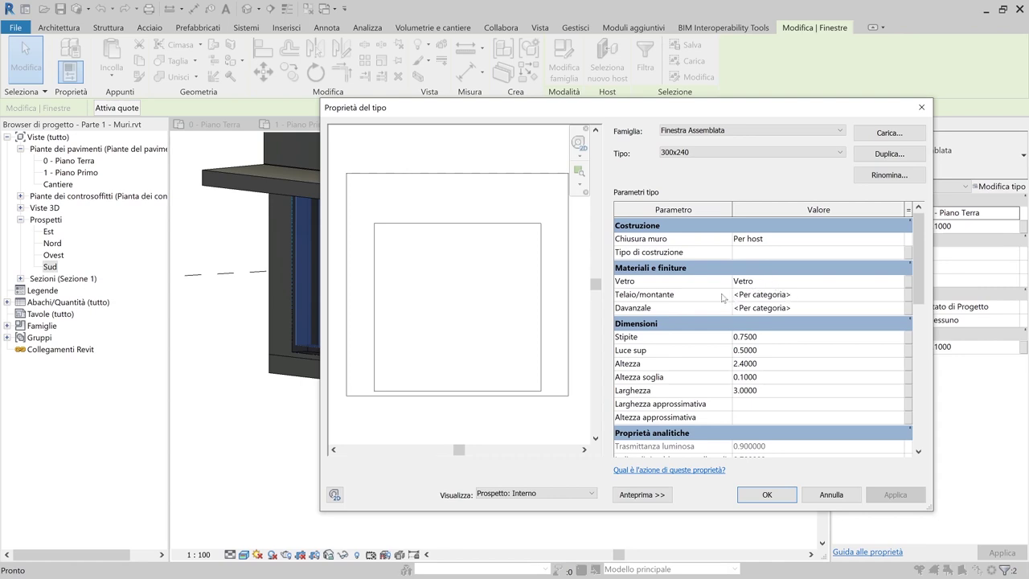
pyautogui.click(760, 294)
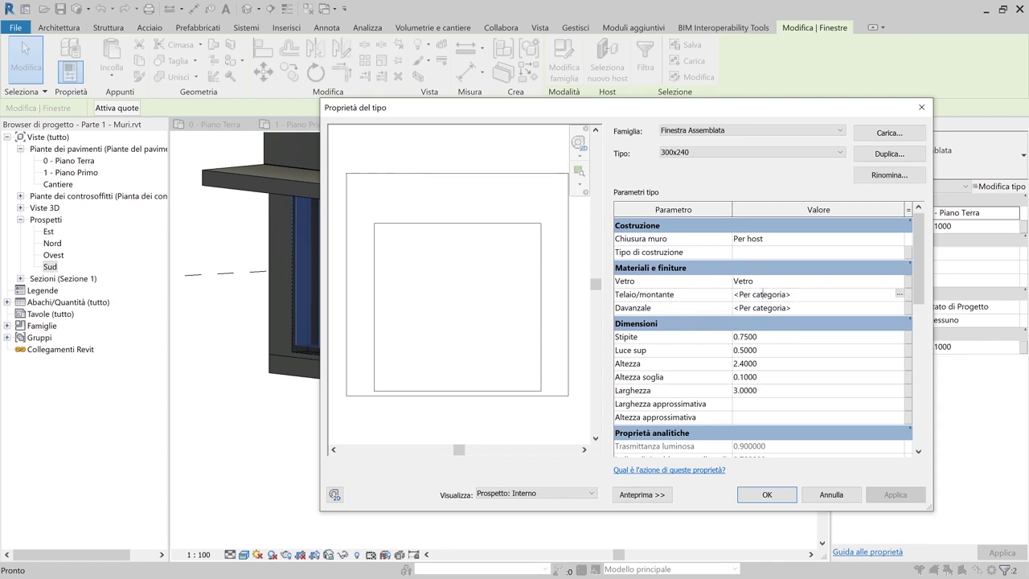
# Set the frame material to Telaio - Montante and the sill to Davanzale, then confirm
pyautogui.click(900, 295)
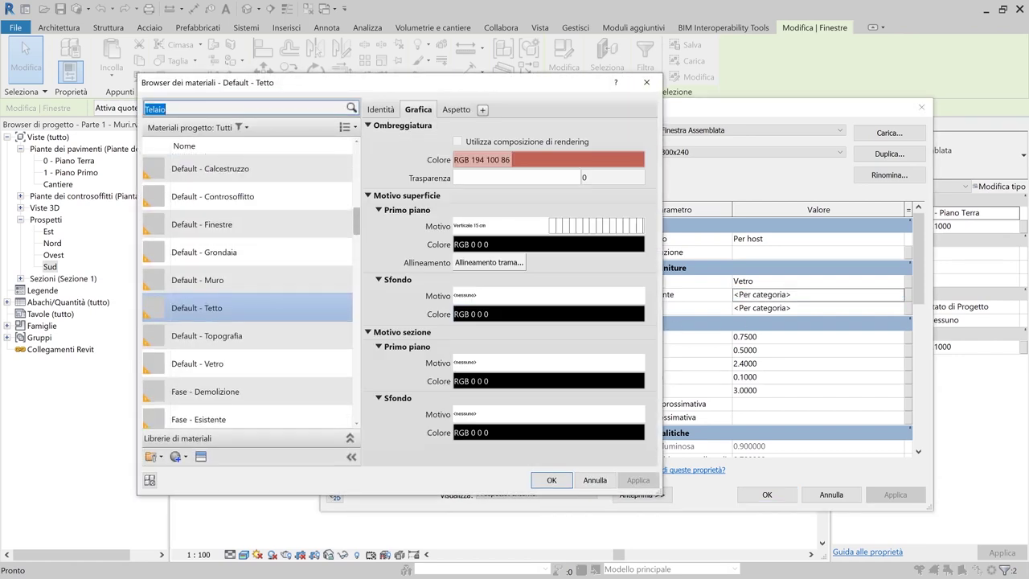
pyautogui.click(208, 214)
pyautogui.doubleClick(207, 214)
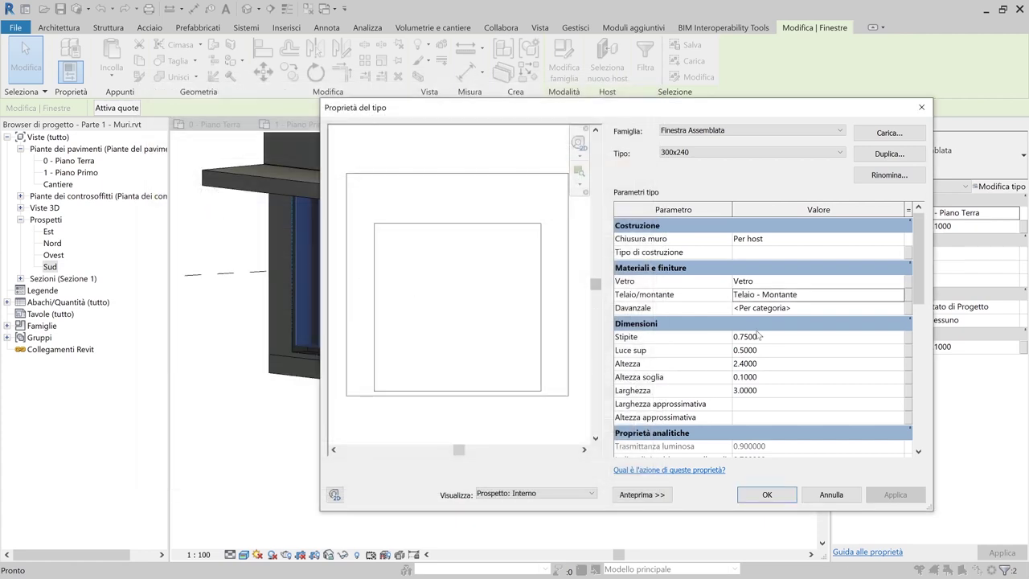
pyautogui.click(815, 311)
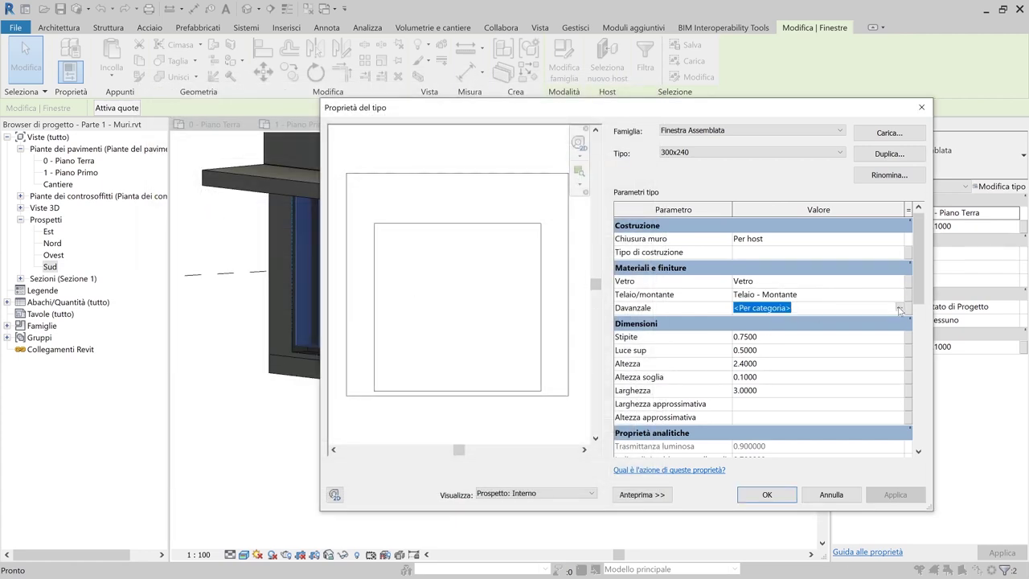
pyautogui.click(899, 307)
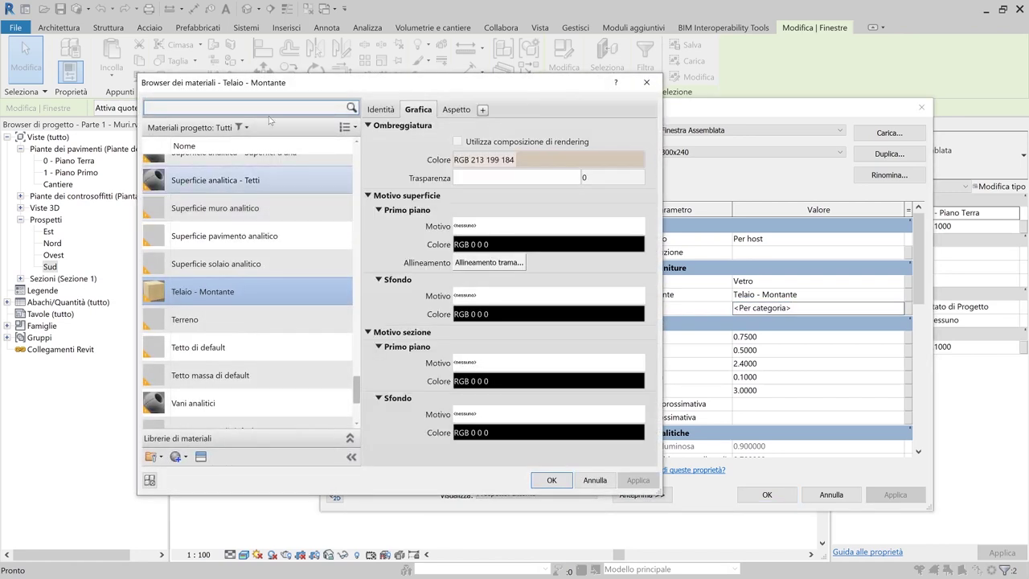
pyautogui.write('Davanzale')
pyautogui.hotkey('ctrl', 'a')
pyautogui.doubleClick(211, 197)
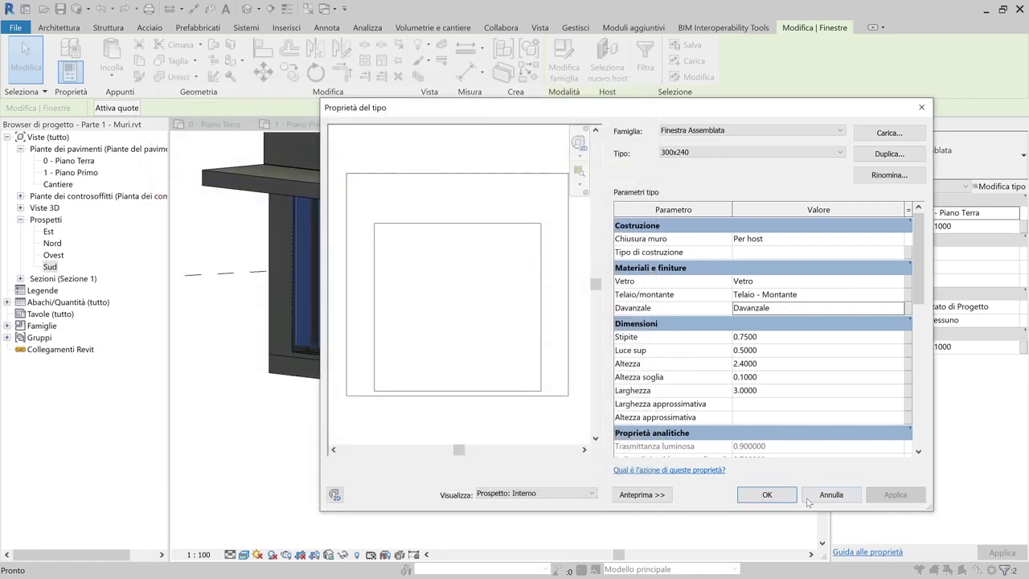
pyautogui.click(768, 495)
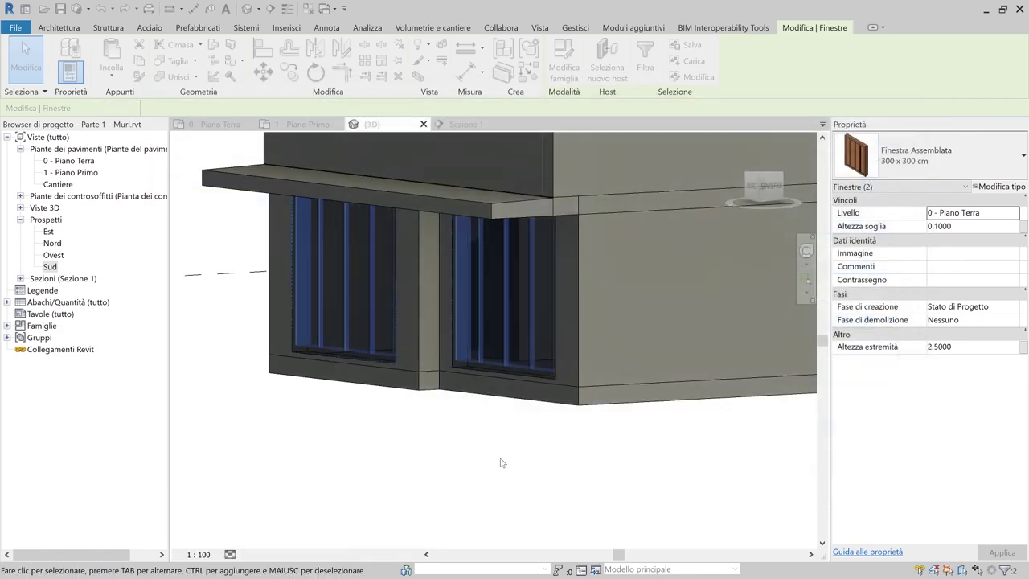
# Orbit the 3D view to inspect the updated windows, then bring up the 1 - Piano Primo plan
pyautogui.click(540, 421)
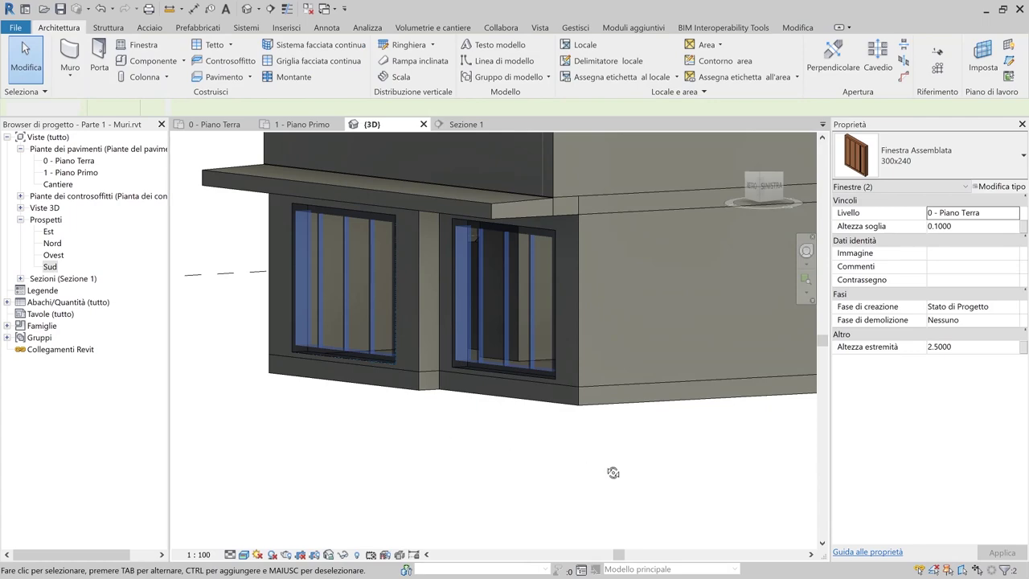
pyautogui.keyDown('shift'); pyautogui.moveTo(568, 468); pyautogui.dragTo(515, 434, button='middle'); pyautogui.keyUp('shift')
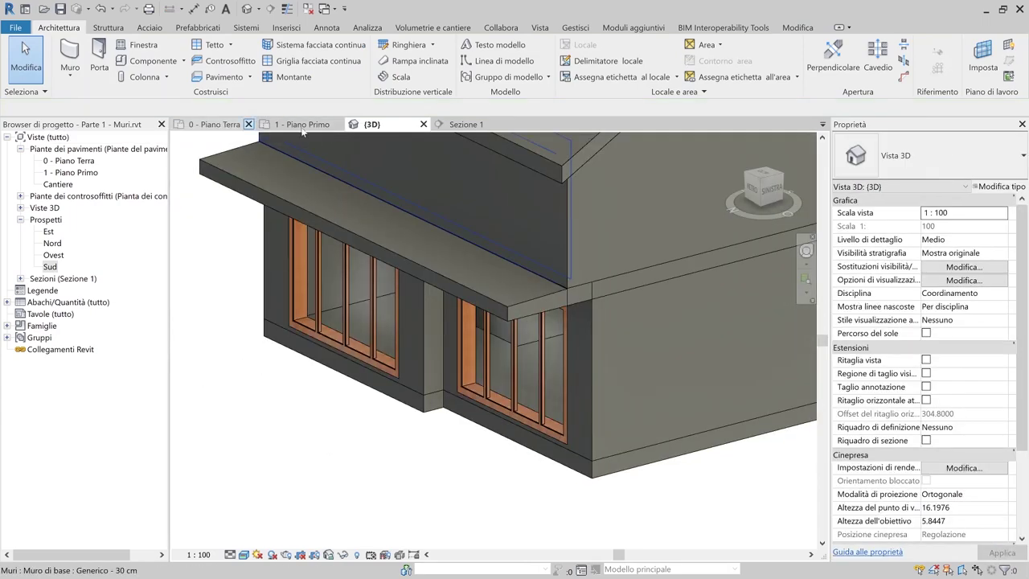
pyautogui.click(213, 123)
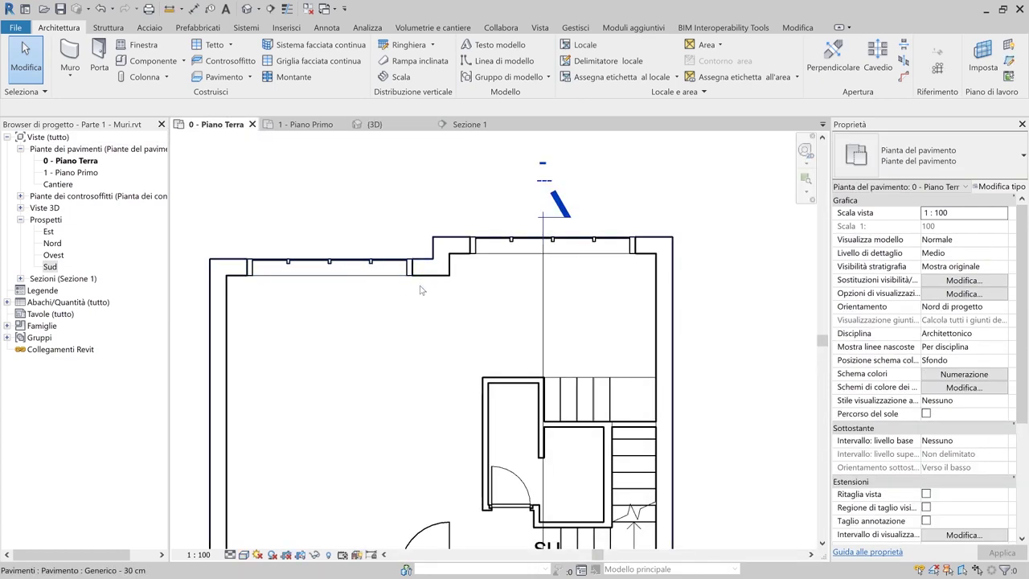
pyautogui.scroll(-3, 420, 290)
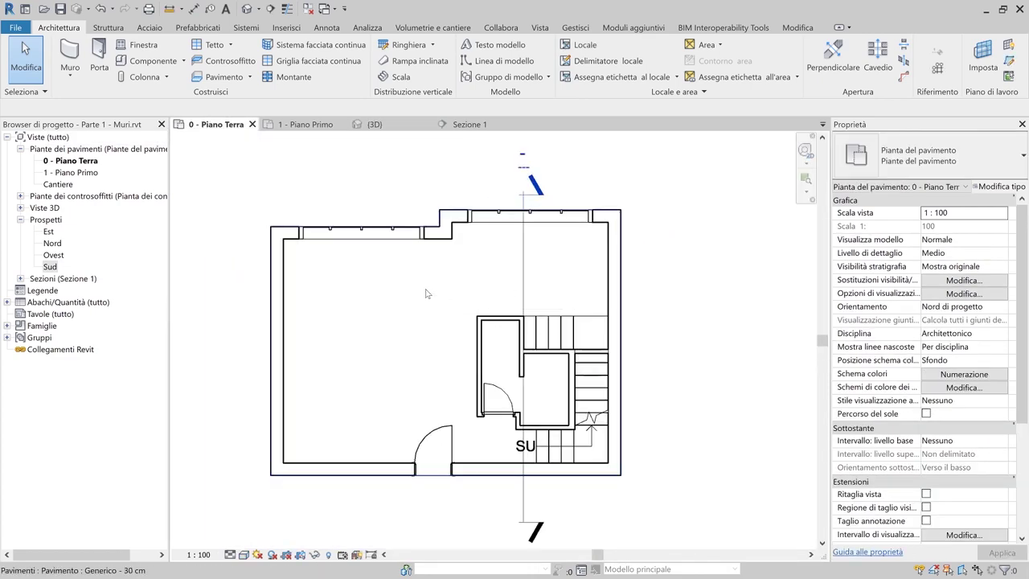
pyautogui.click(303, 124)
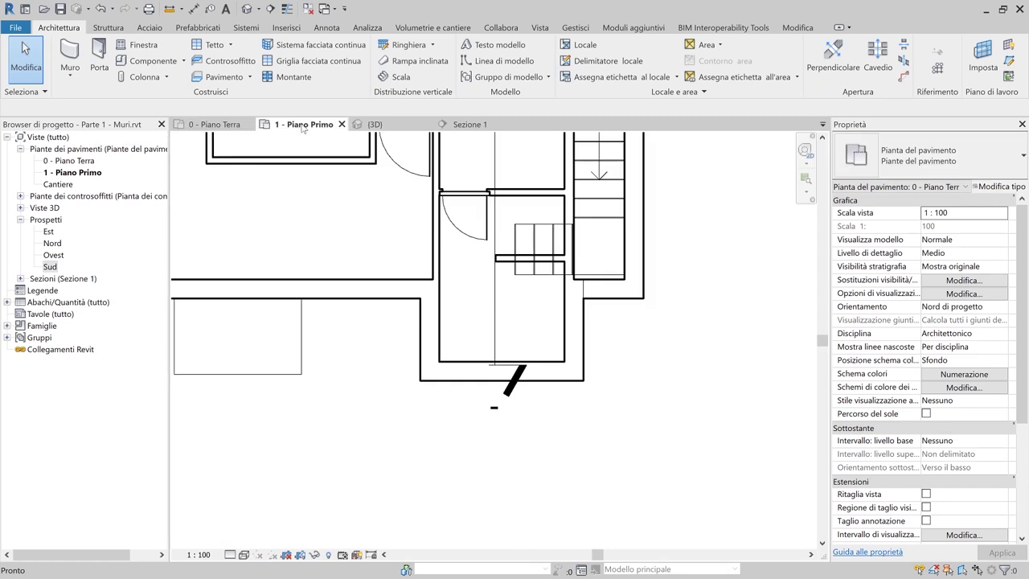
pyautogui.moveTo(357, 145); pyautogui.dragTo(288, 257, button='middle')
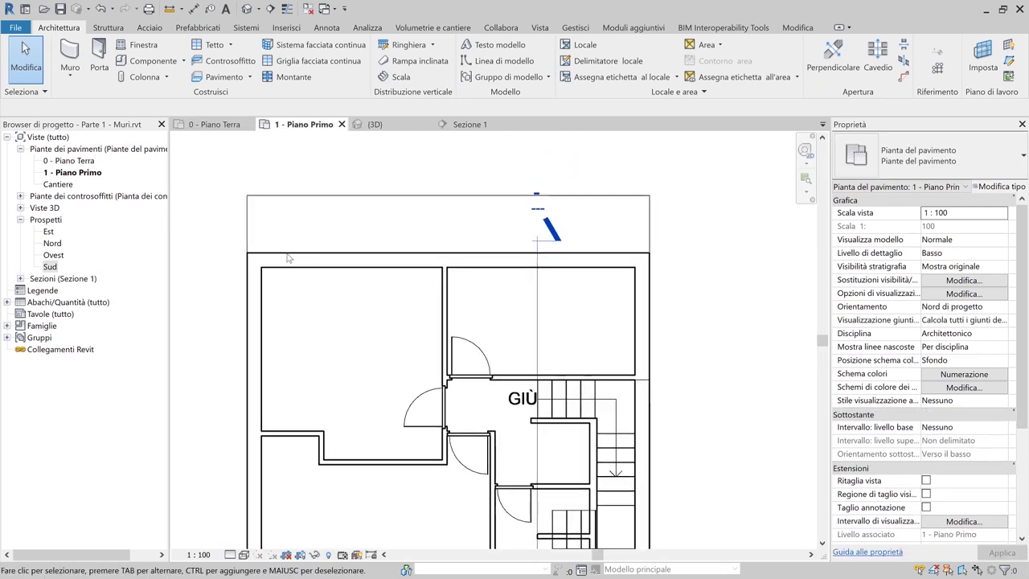
pyautogui.click(144, 45)
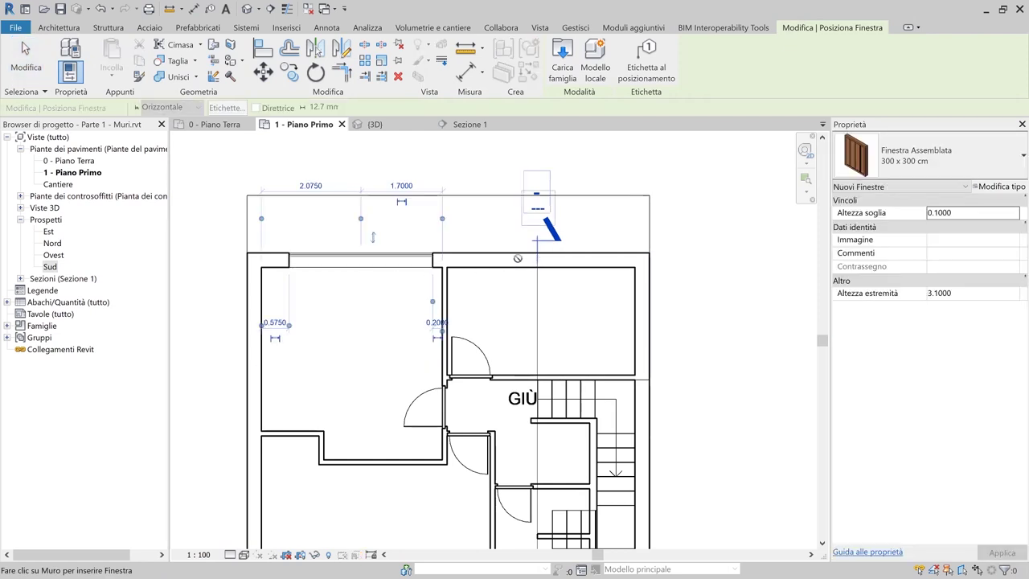
# Place a 300x240 Finestra Assemblata window in the left first-floor room's top wall
pyautogui.click(378, 259)
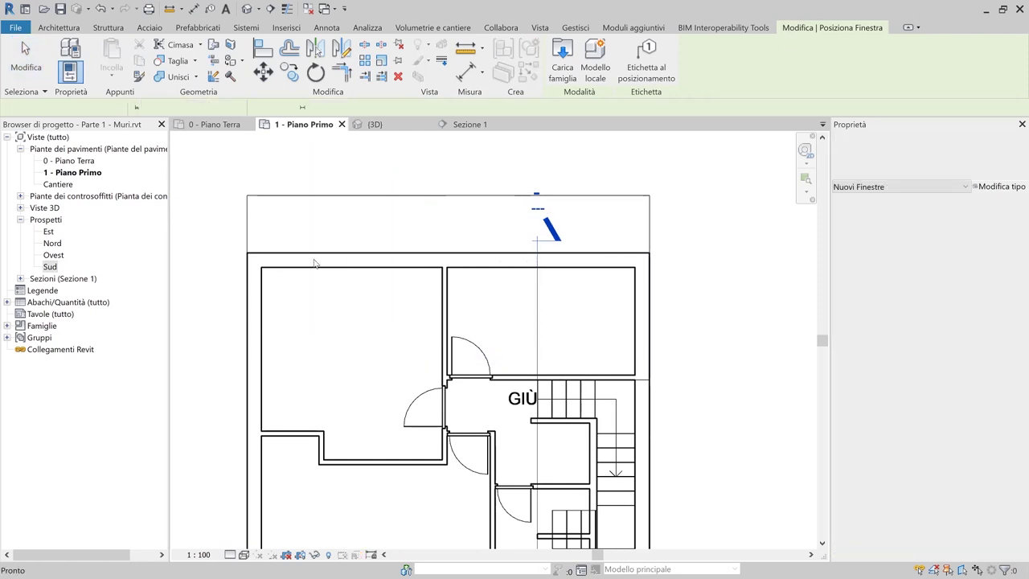
pyautogui.click(245, 555)
pyautogui.click(298, 505)
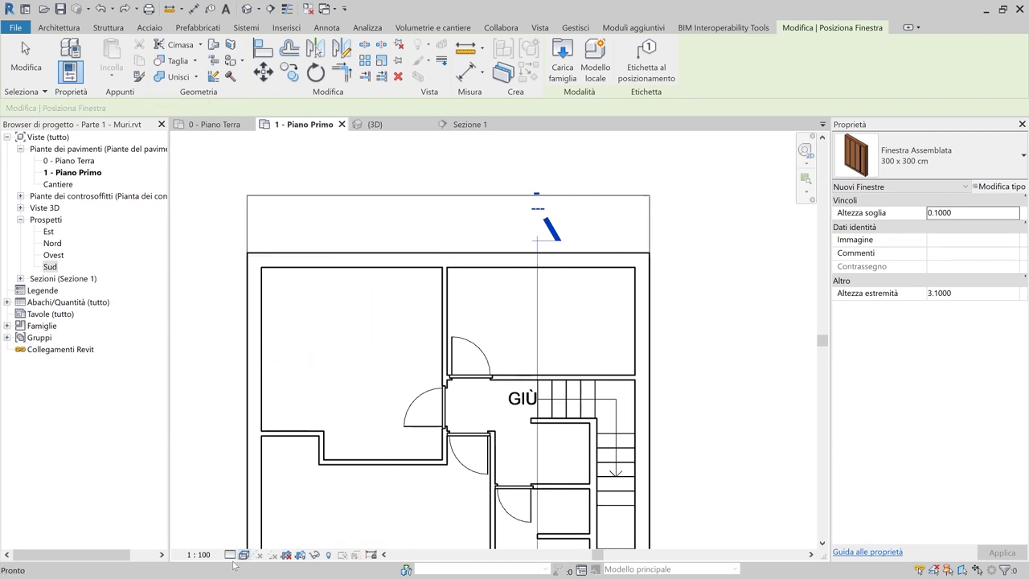
pyautogui.click(248, 531)
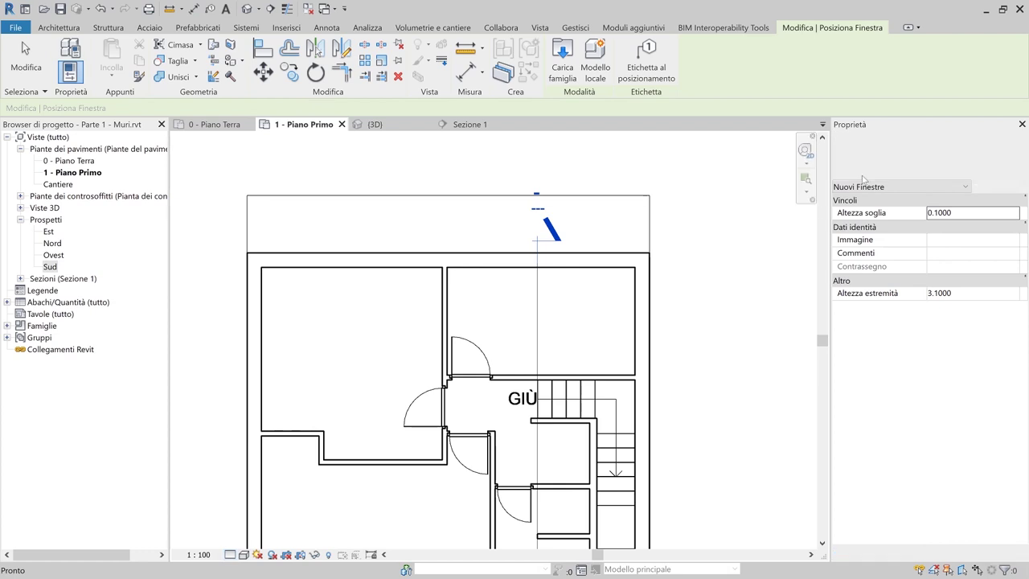
pyautogui.click(931, 161)
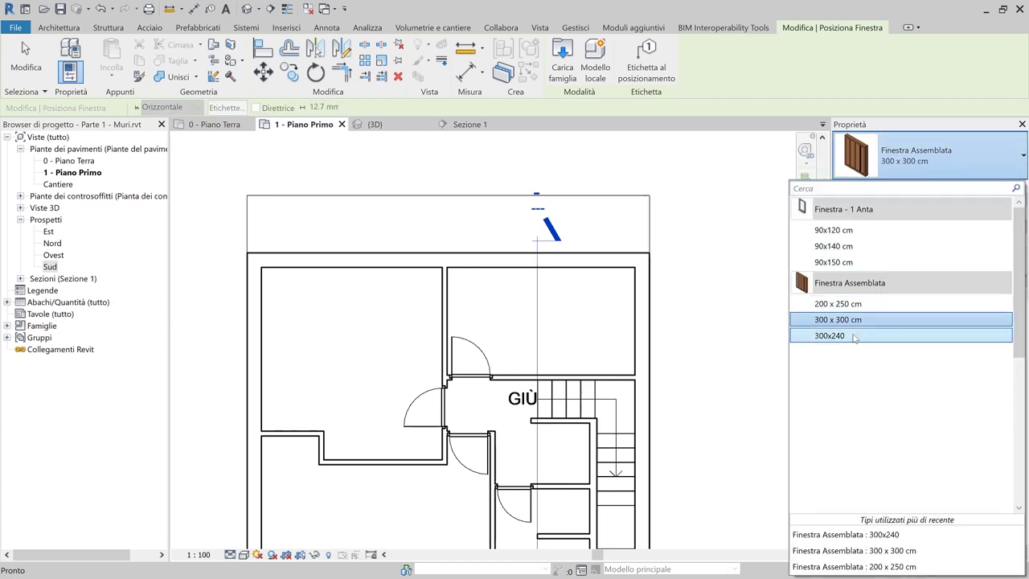
pyautogui.click(855, 336)
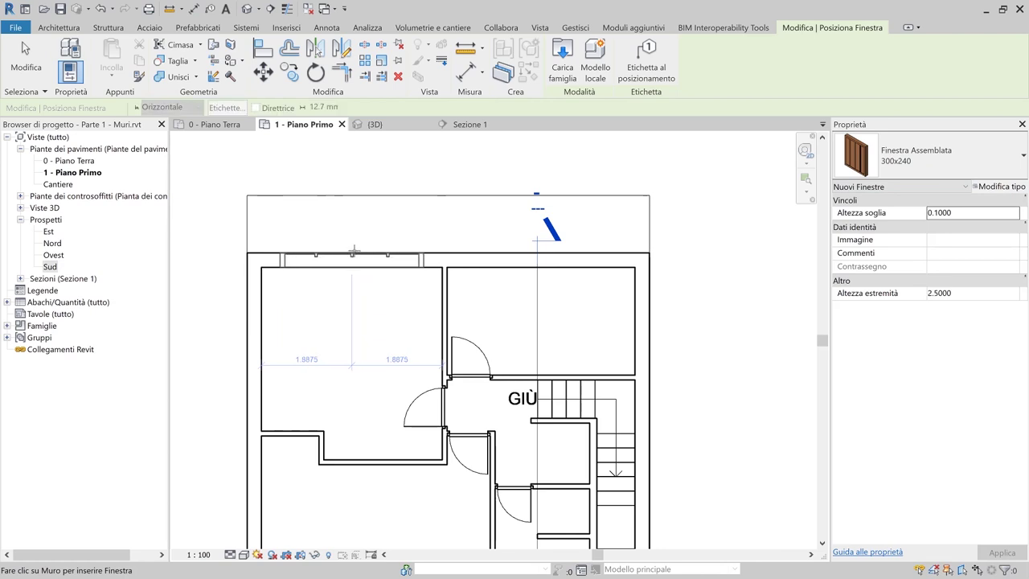
pyautogui.click(354, 252)
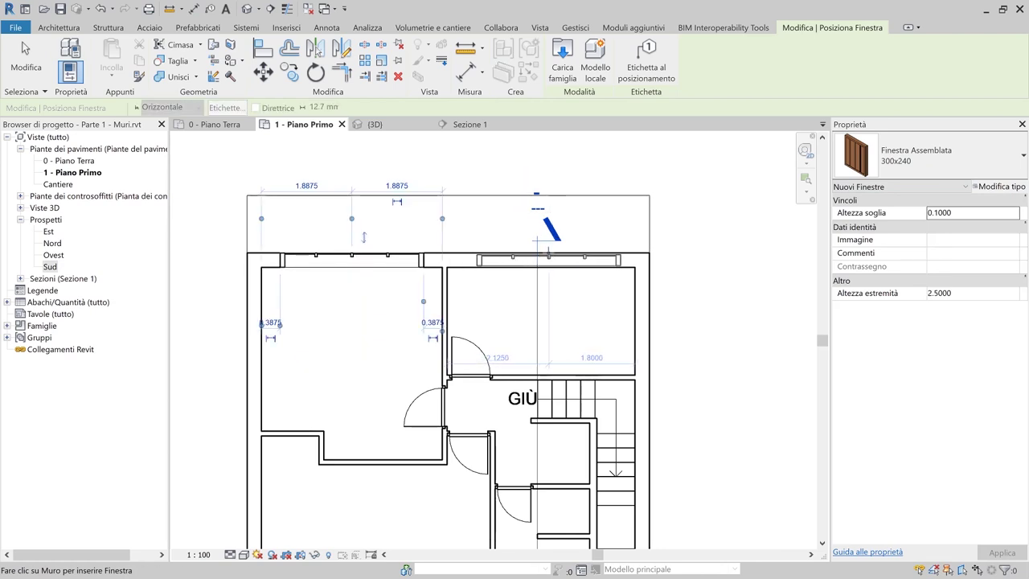
pyautogui.press('Escape')
pyautogui.press('Escape')
# Pan the plan toward the lower corridor and begin another window
pyautogui.moveTo(437, 300); pyautogui.dragTo(445, 122, button='middle')
pyautogui.scroll(2, 499, 434)
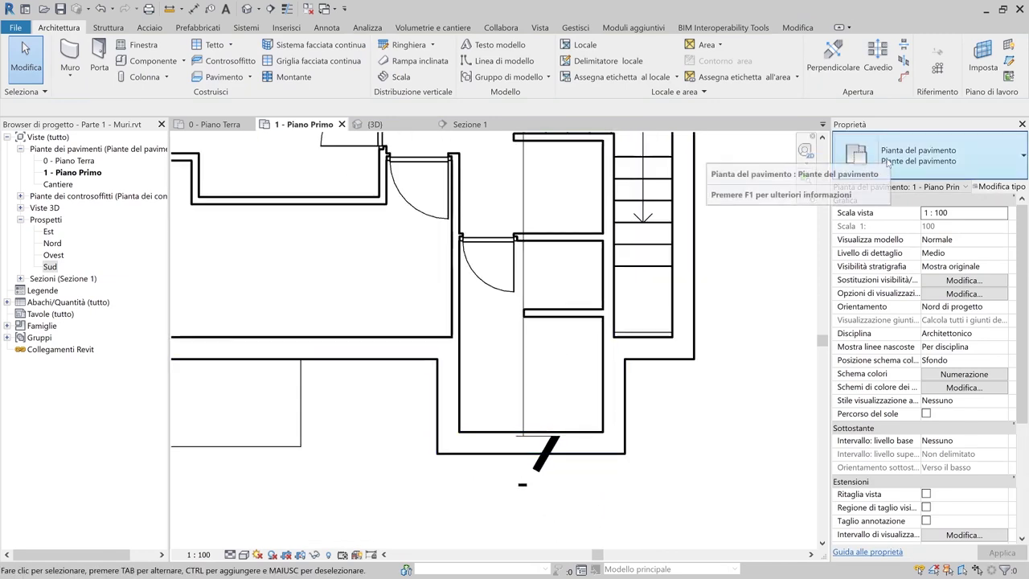
pyautogui.click(142, 46)
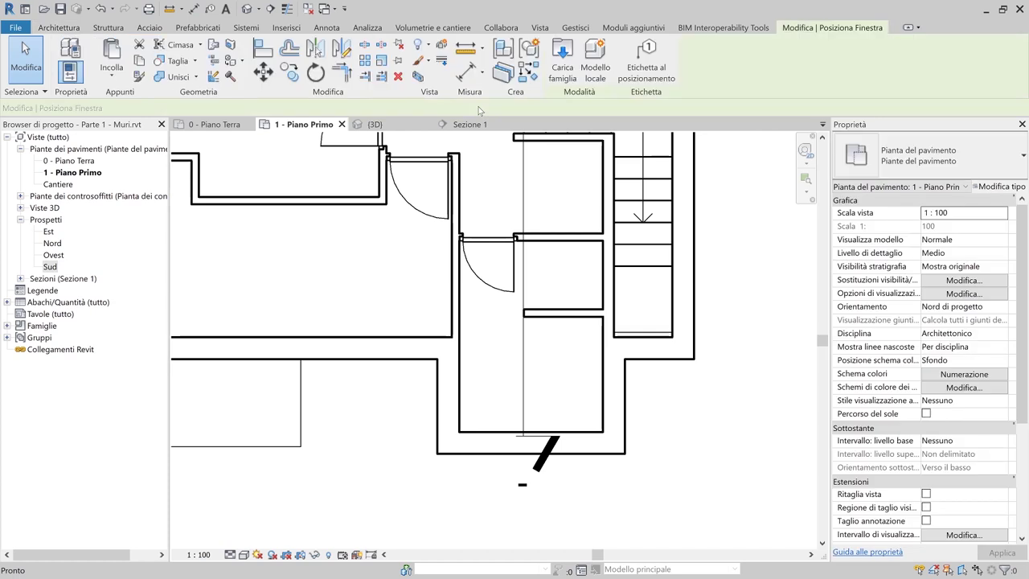
# Load 'Finestra Una Anta - Due scuri doghe (1).rfa' from the Finestre folder
pyautogui.click(562, 56)
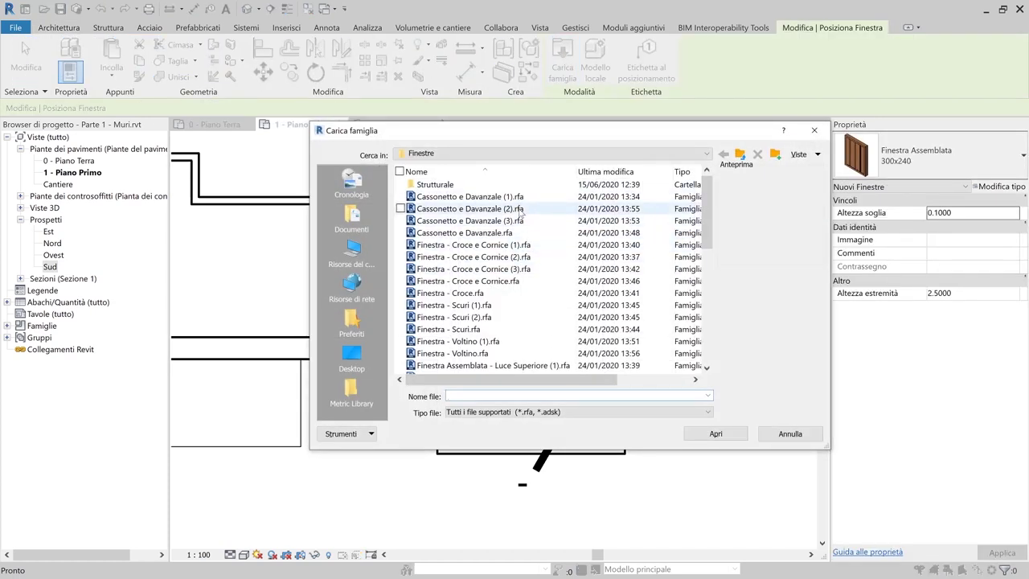
pyautogui.click(521, 209)
pyautogui.scroll(-3, 462, 241)
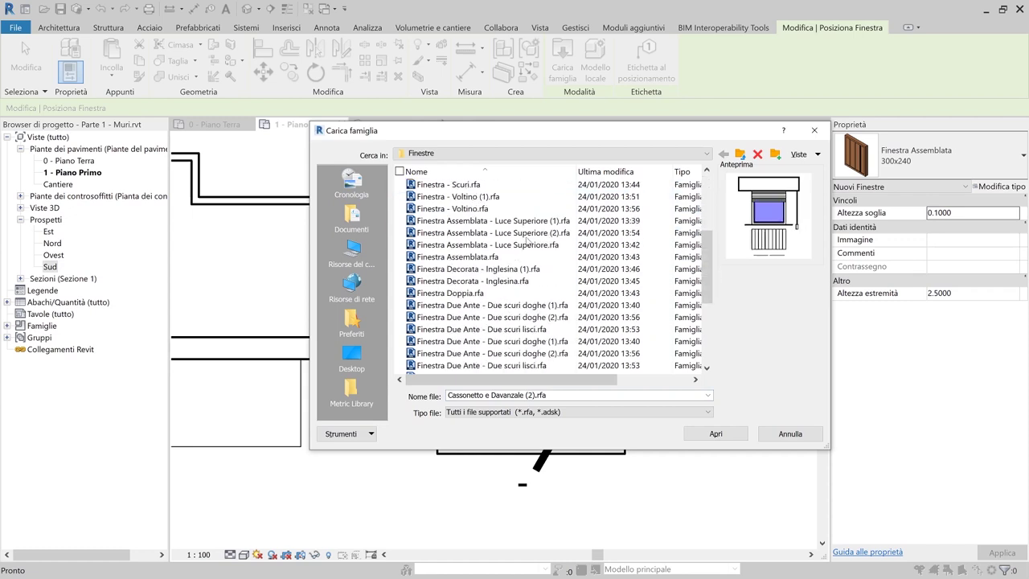
pyautogui.scroll(-3, 512, 342)
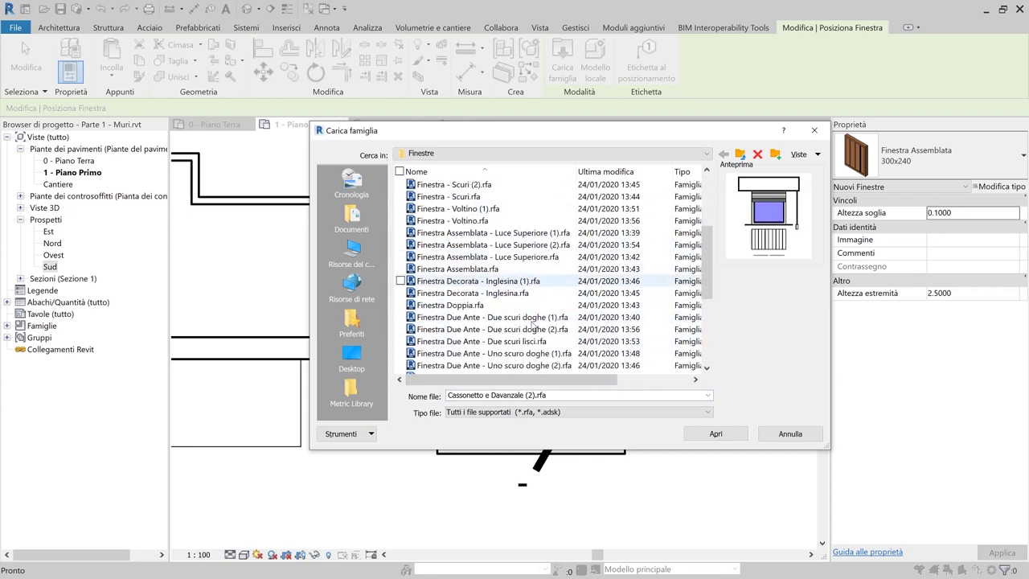
pyautogui.click(514, 365)
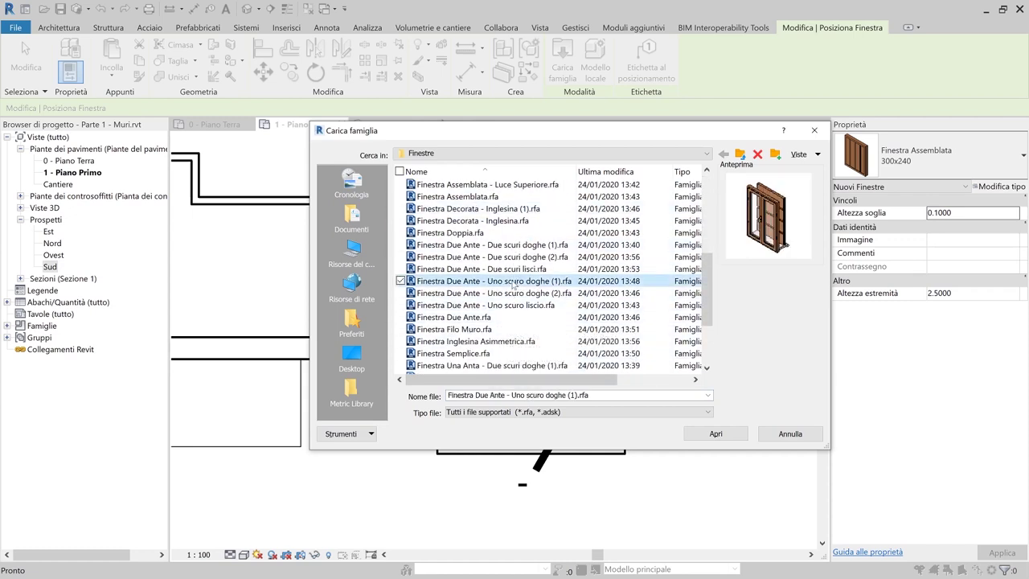
pyautogui.scroll(-3, 517, 346)
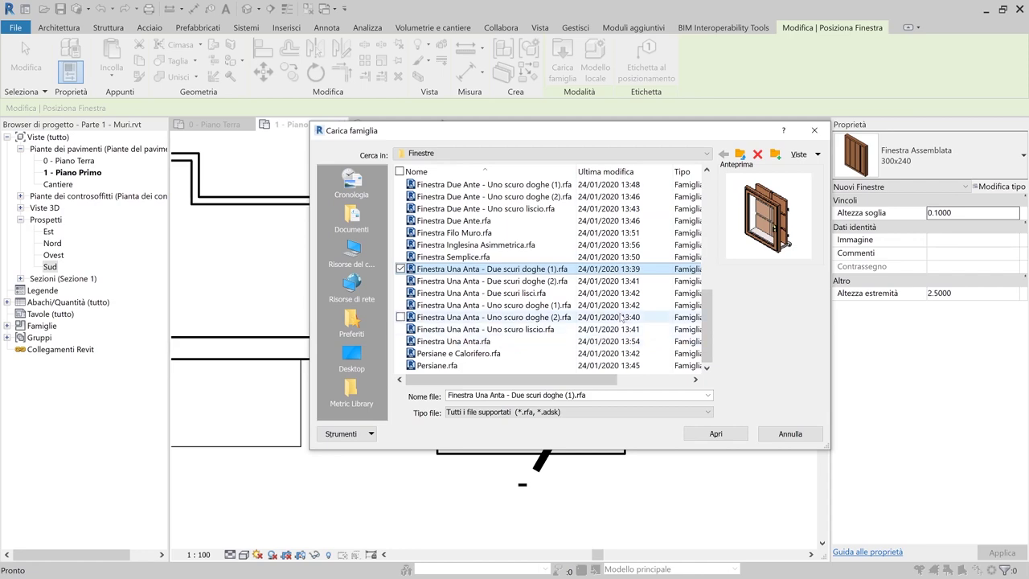
pyautogui.click(716, 434)
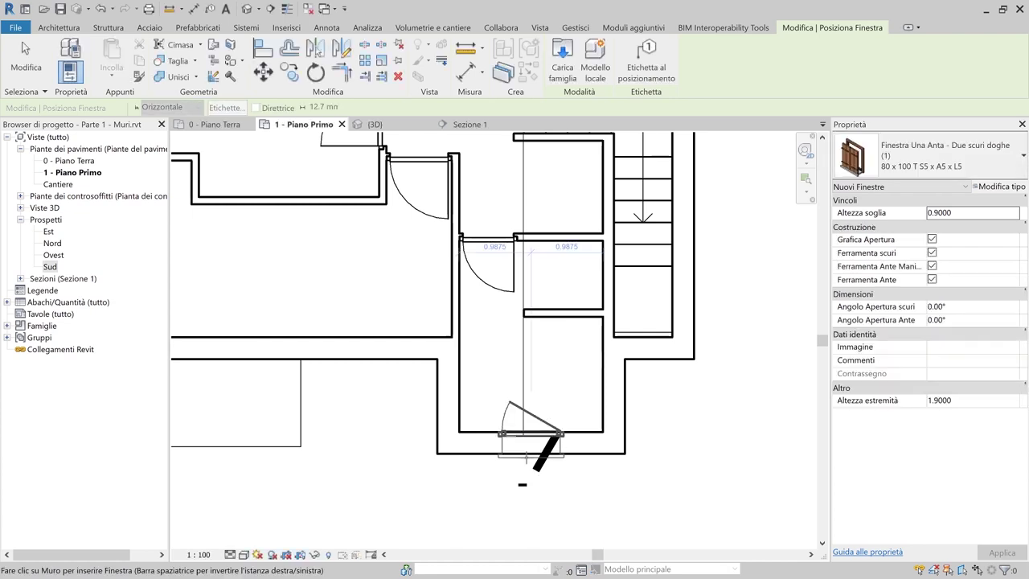
# Place the single-sash window, hinge flipped, in the small room's bottom wall
pyautogui.press('space')
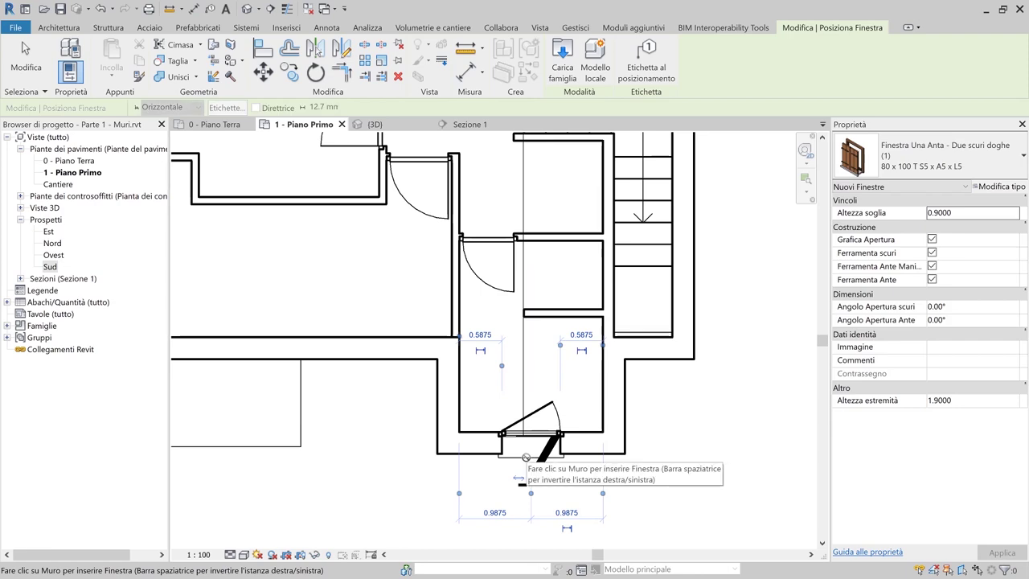
pyautogui.click(521, 438)
pyautogui.press('Escape')
# Turn off the new window's Grafica Apertura opening graphic
pyautogui.click(531, 442)
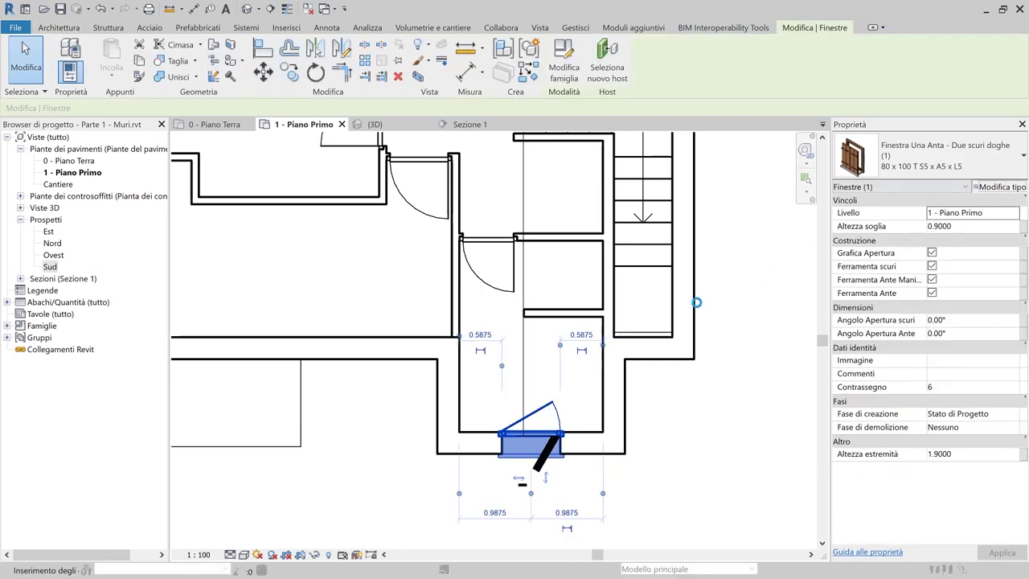
pyautogui.click(1001, 186)
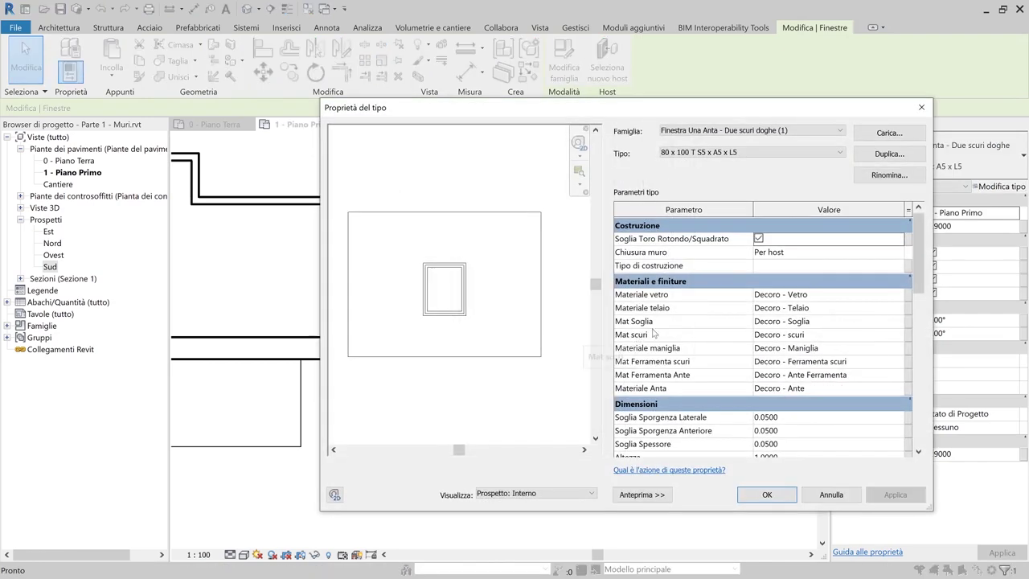
pyautogui.press('Escape')
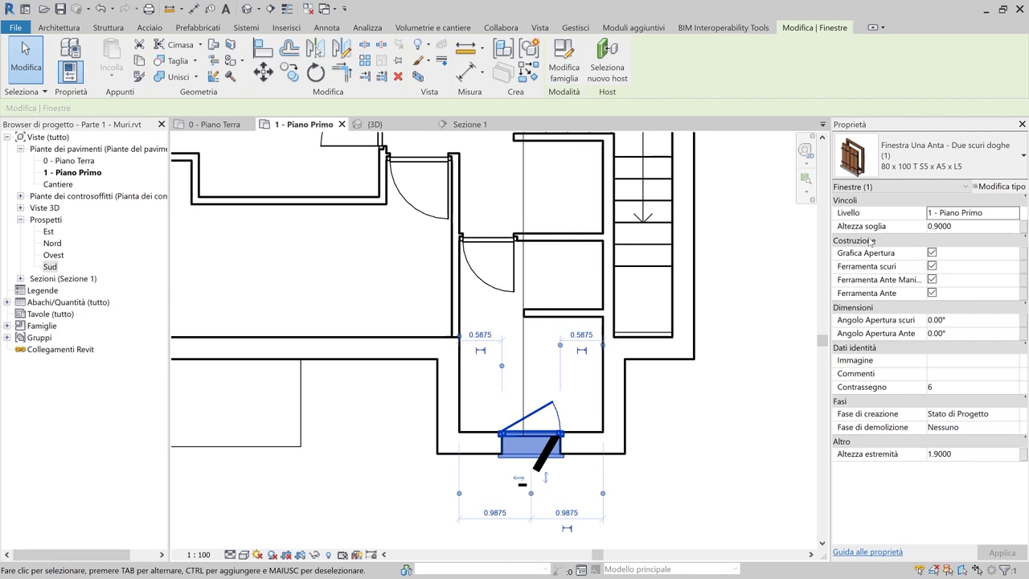
pyautogui.click(933, 253)
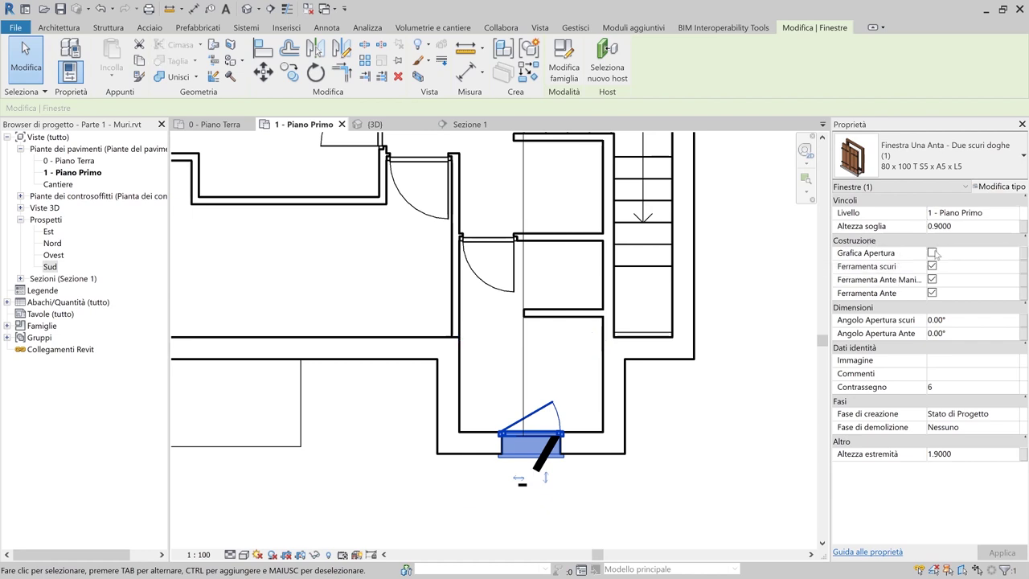
pyautogui.click(374, 124)
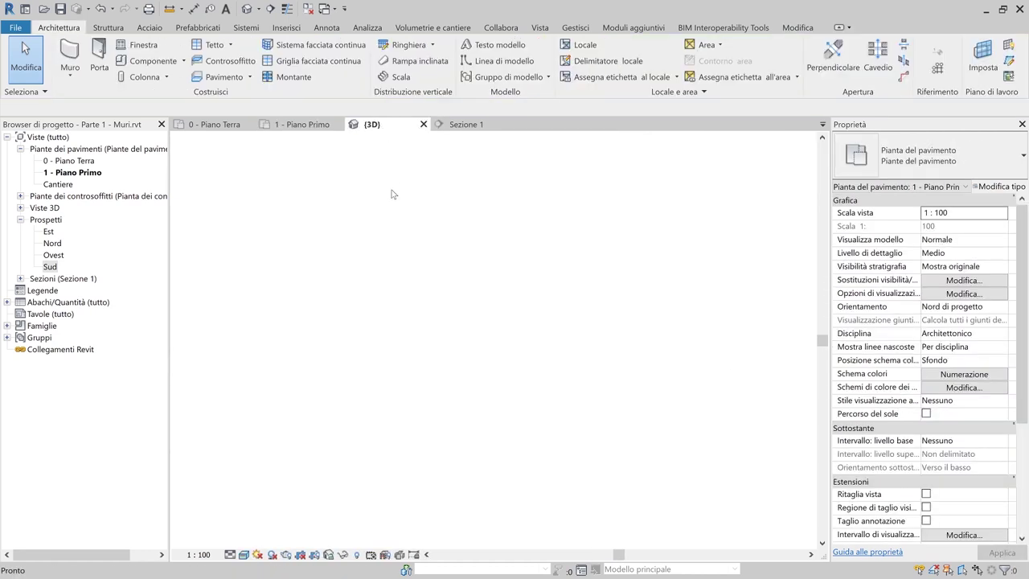
# Set the dormer window's Angolo Apertura scuri to 180° in the 3D view
pyautogui.keyDown('shift'); pyautogui.moveTo(524, 329); pyautogui.dragTo(673, 375, button='middle'); pyautogui.keyUp('shift')
pyautogui.scroll(-5, 459, 320)
pyautogui.scroll(8, 673, 375)
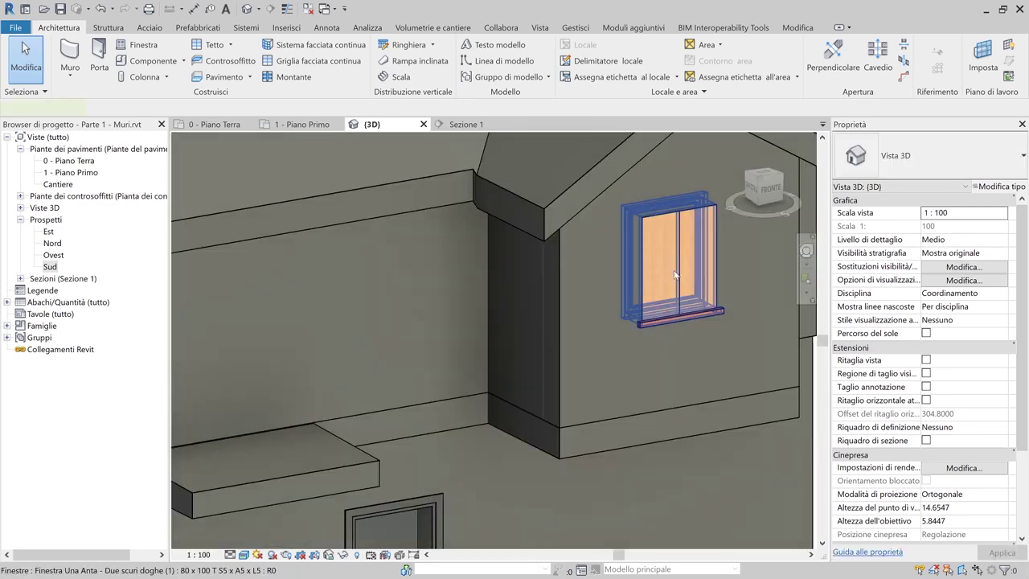
pyautogui.click(682, 297)
pyautogui.click(948, 321)
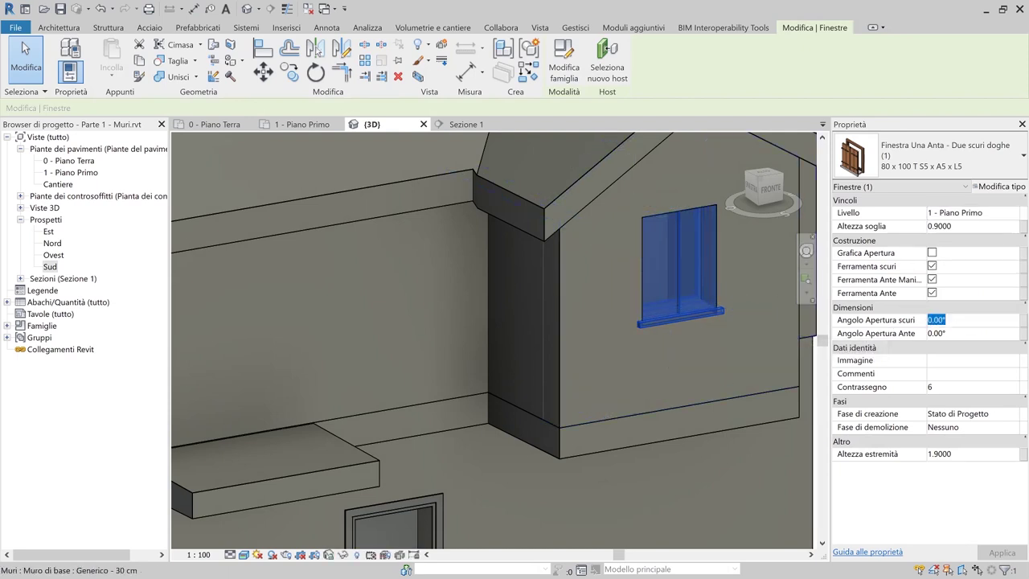
pyautogui.write('180')
pyautogui.press('Return')
pyautogui.press('Escape')
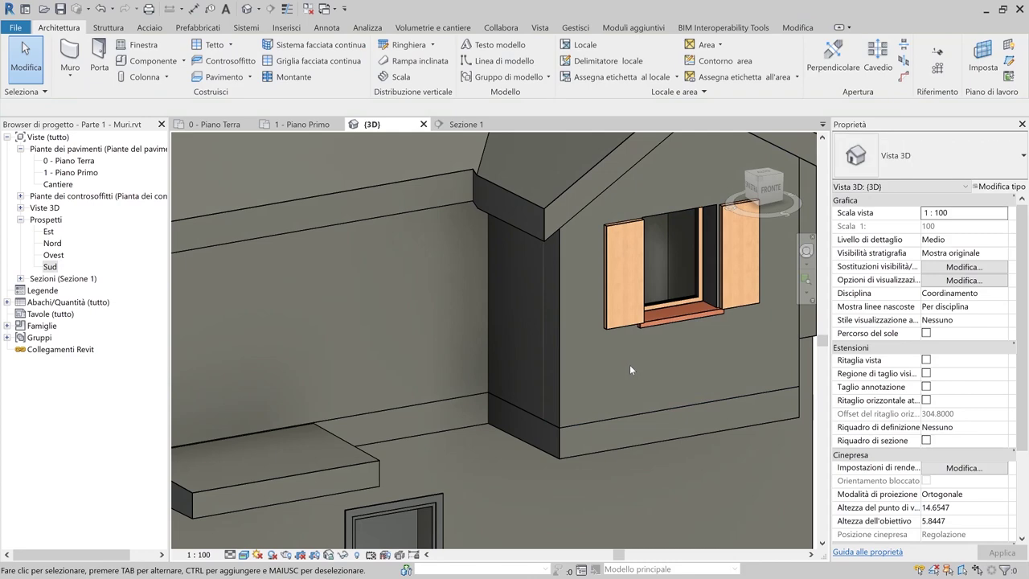
# Orbit out over the whole house, then return to the 1 - Piano Primo plan at the balcony wall
pyautogui.scroll(-4, 622, 365)
pyautogui.keyDown('shift'); pyautogui.moveTo(621, 365); pyautogui.dragTo(623, 399, button='middle'); pyautogui.keyUp('shift')
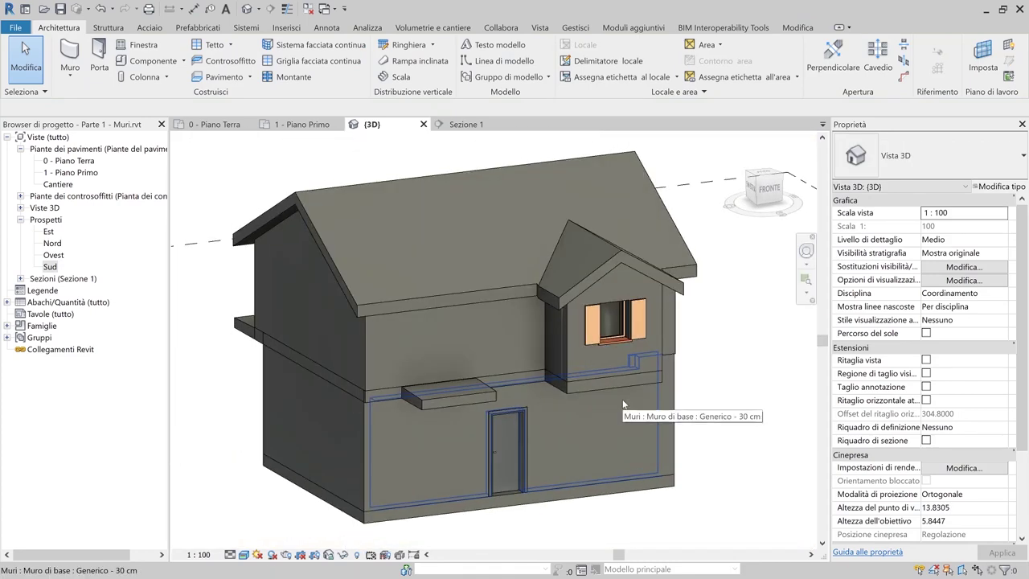
pyautogui.click(492, 400)
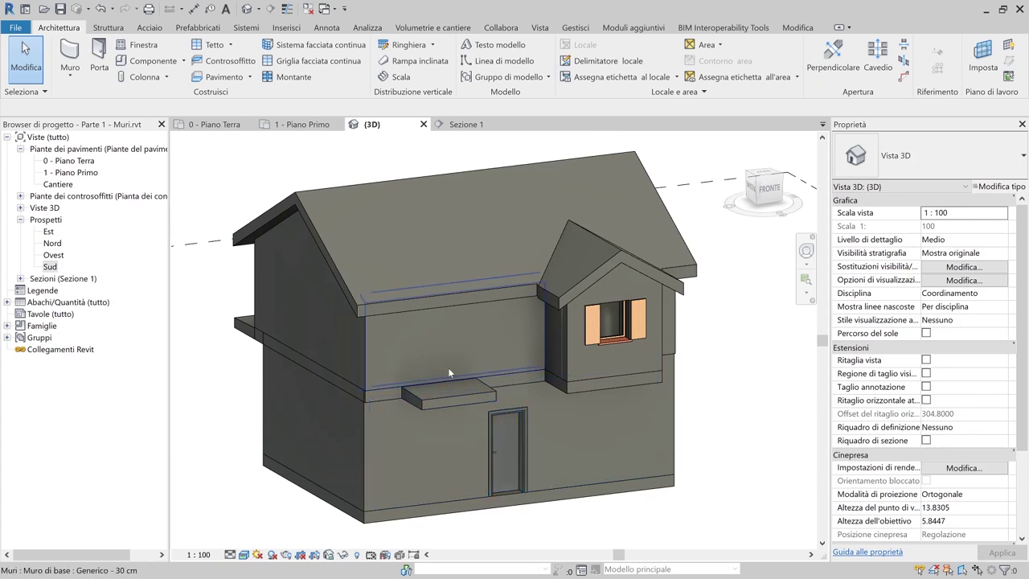
pyautogui.click(302, 123)
pyautogui.moveTo(326, 229); pyautogui.dragTo(527, 246, button='middle')
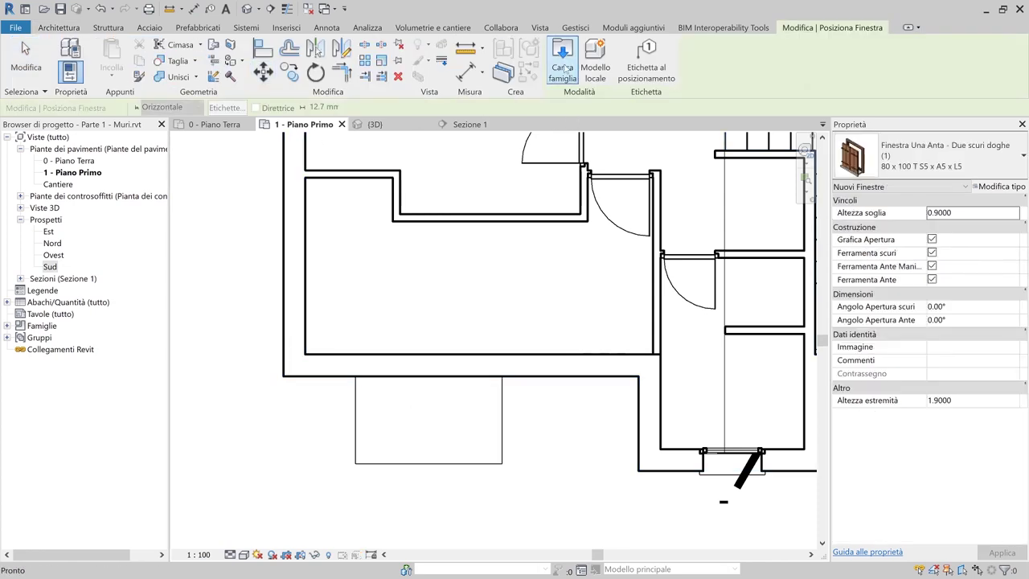
# Browse the window families in the Finestre folder of the load family dialog
pyautogui.click(564, 68)
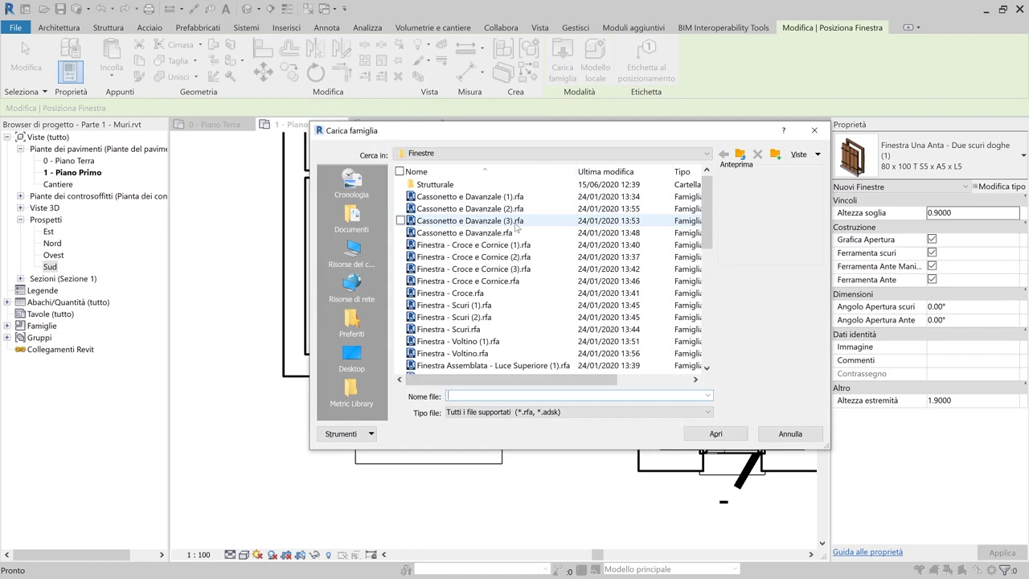
pyautogui.click(501, 296)
pyautogui.click(498, 316)
pyautogui.scroll(-5, 494, 250)
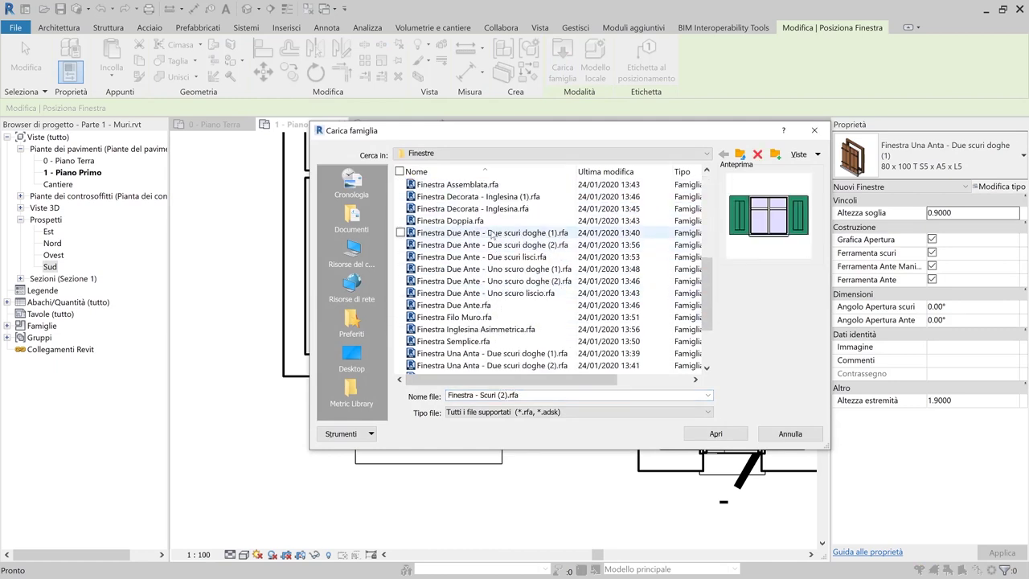
pyautogui.click(492, 222)
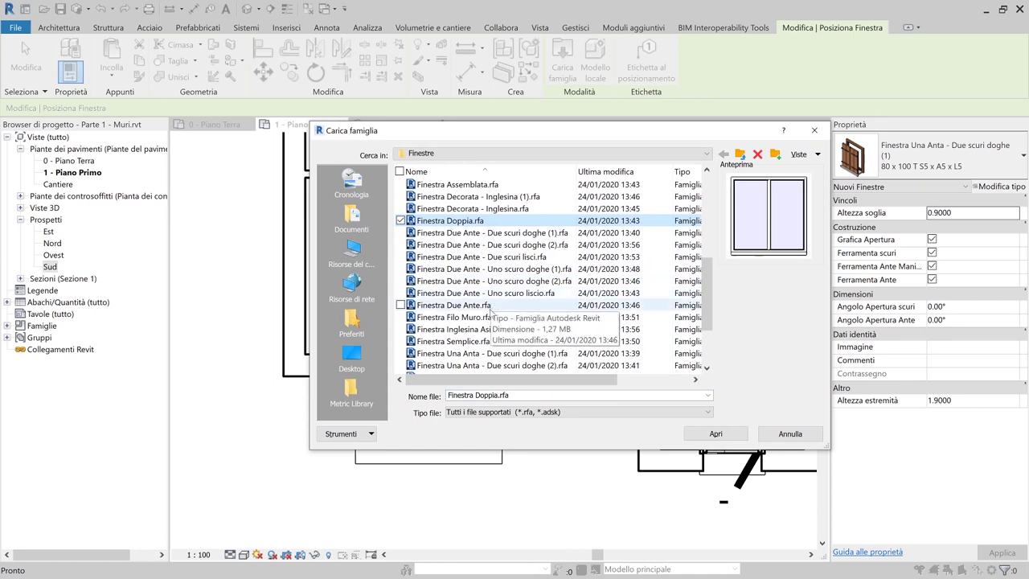
pyautogui.click(486, 316)
pyautogui.click(487, 329)
pyautogui.scroll(5, 486, 322)
# Select Finestra Assemblata.rfa and load it into the project
pyautogui.click(486, 317)
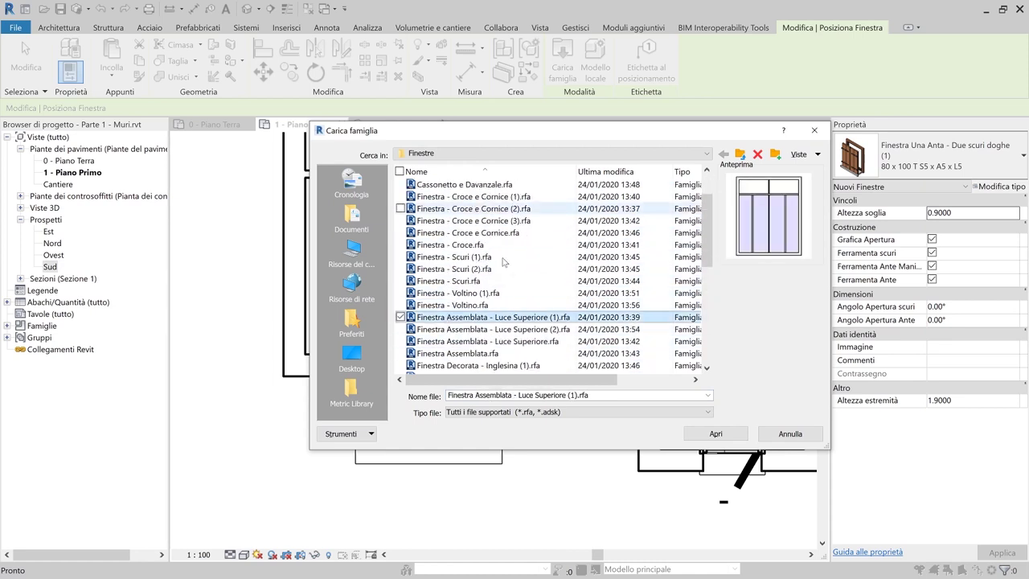
pyautogui.click(493, 329)
pyautogui.press('Down')
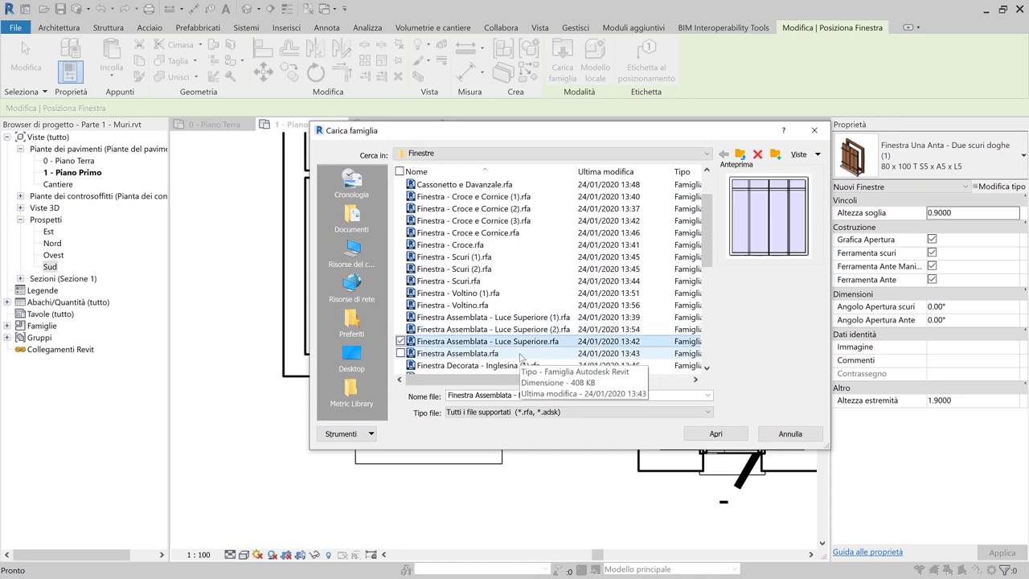
pyautogui.press('Down')
pyautogui.press('Down')
pyautogui.press('Up')
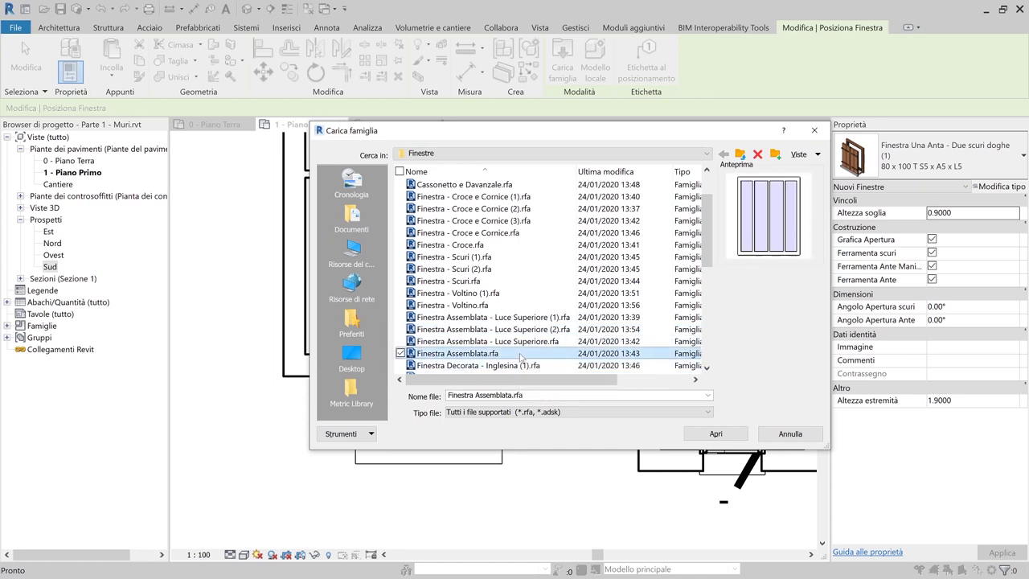
pyautogui.click(716, 434)
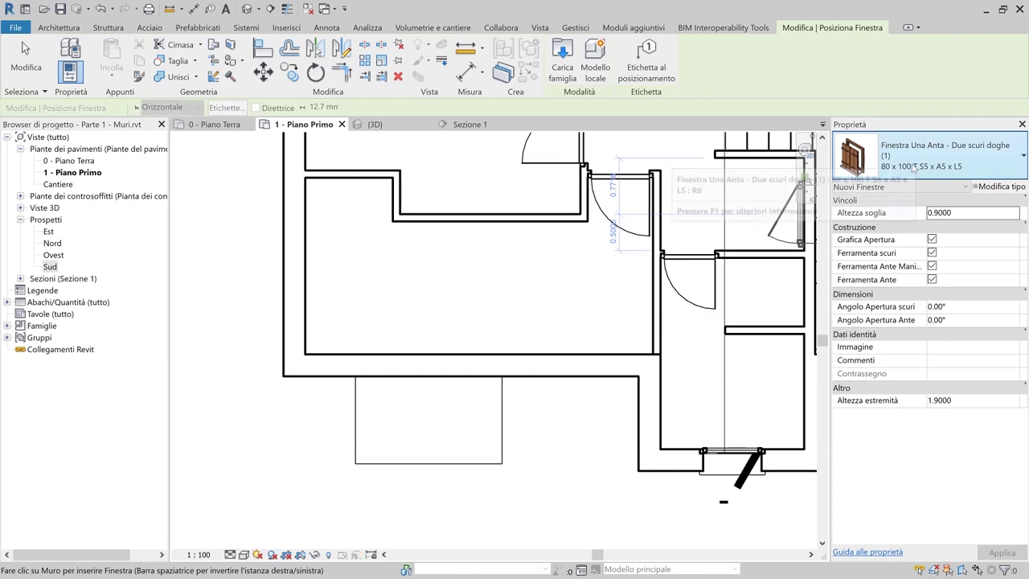
# Duplicate Finestra Assemblata 300x240 as a new type 200x240 with Larghezza 2
pyautogui.click(914, 167)
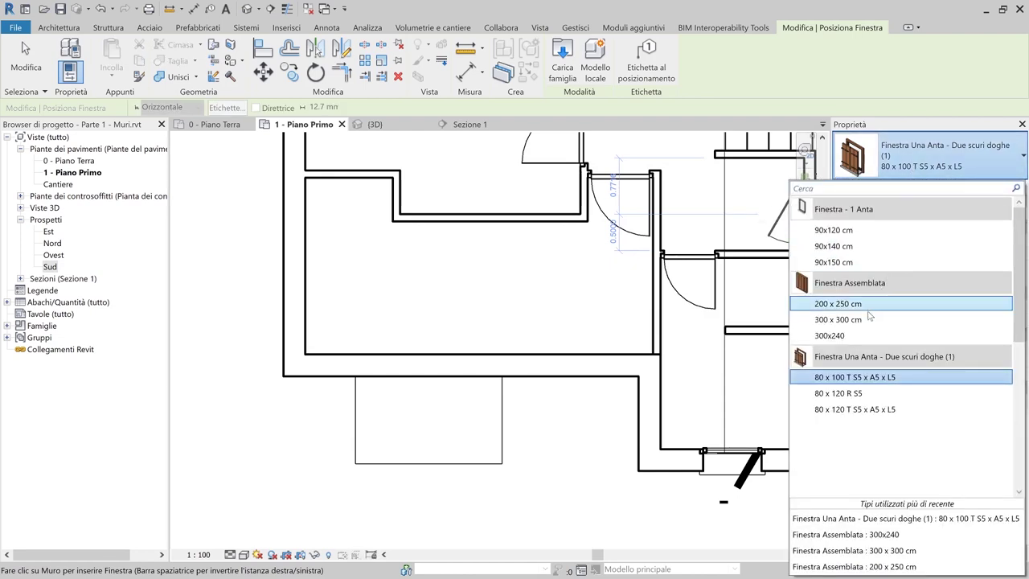
pyautogui.click(869, 336)
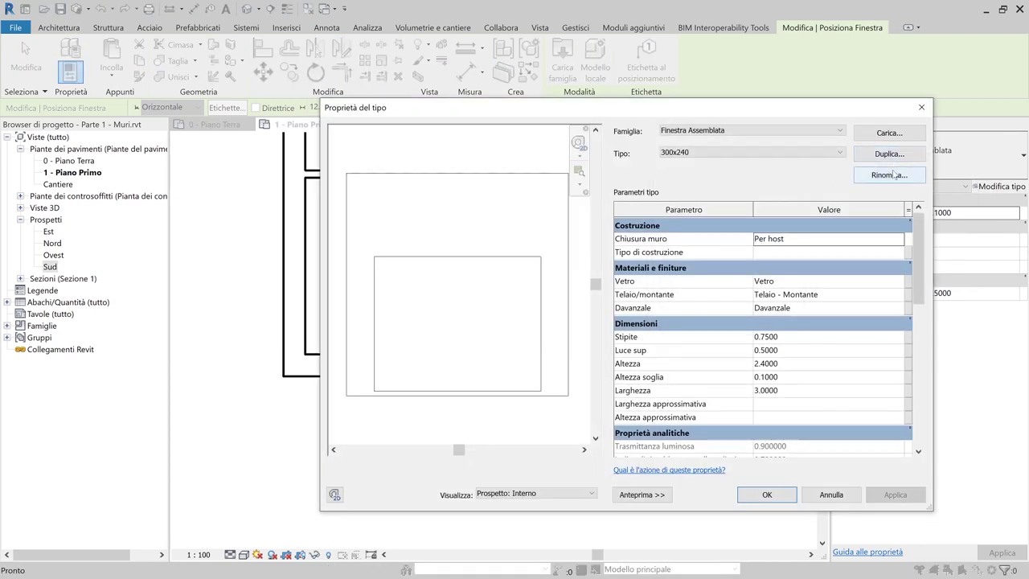
pyautogui.click(889, 154)
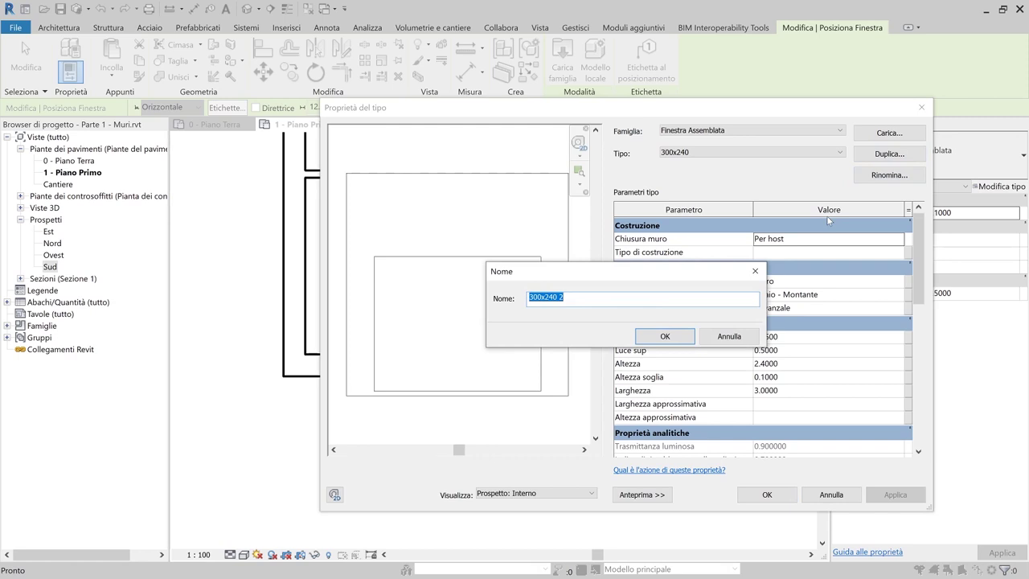
pyautogui.write('200x240')
pyautogui.press('Return')
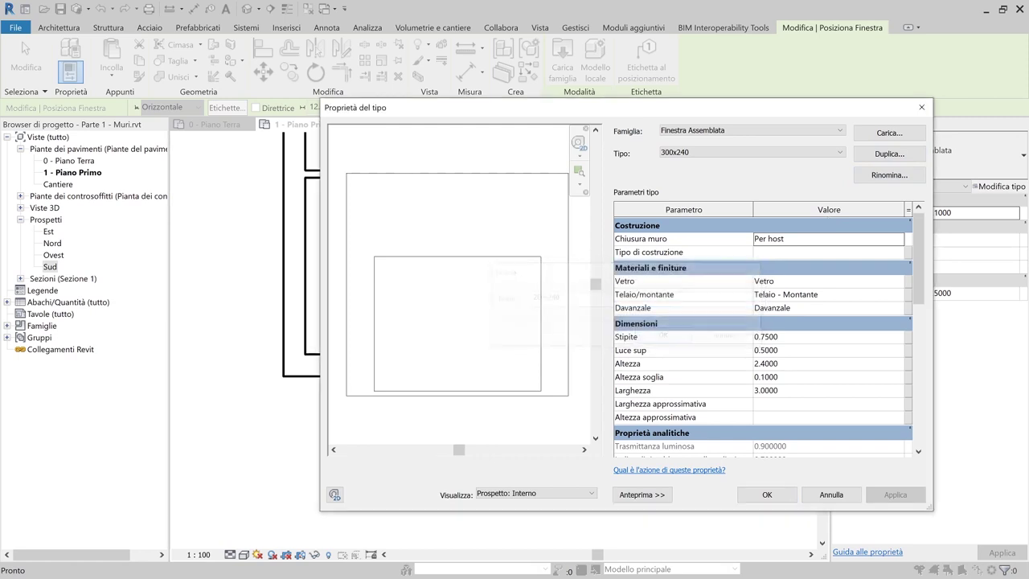
pyautogui.press('Return')
pyautogui.press('Escape')
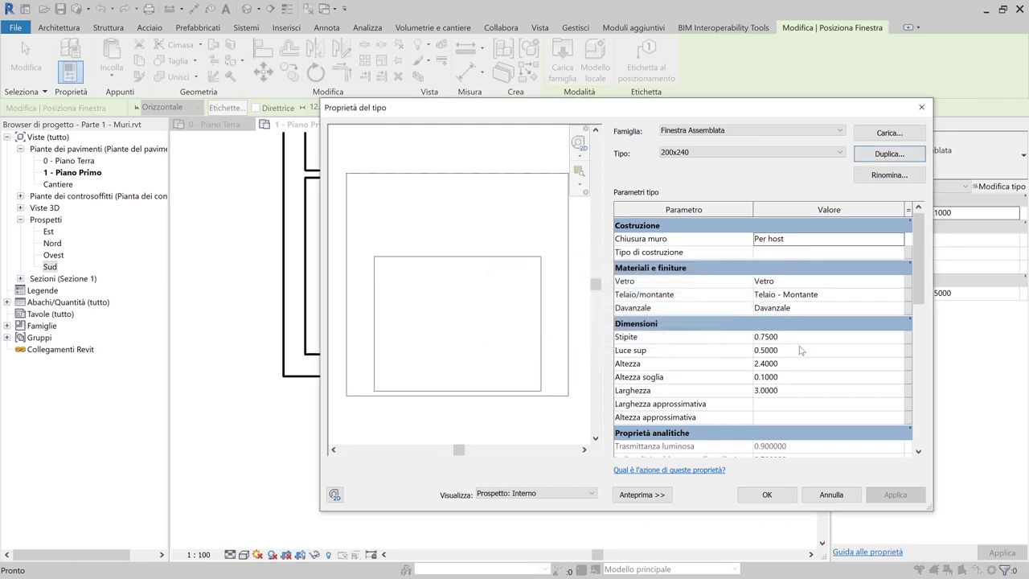
pyautogui.click(787, 390)
pyautogui.write('2')
pyautogui.click(767, 496)
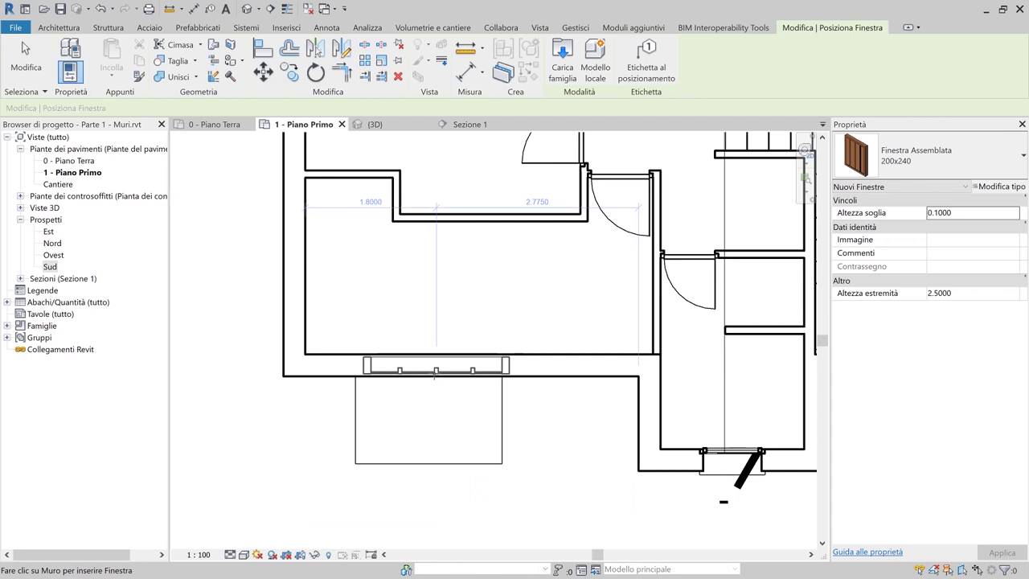
# Place the 200x240 window in the wall above the balcony and set its sill height to 0
pyautogui.click(430, 372)
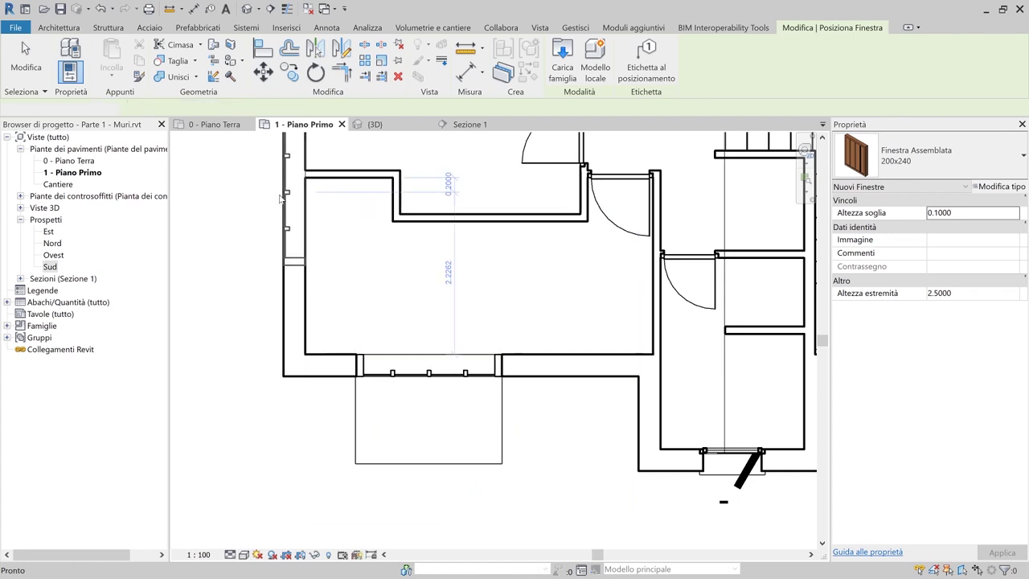
pyautogui.press('Escape')
pyautogui.press('Escape')
pyautogui.click(372, 126)
pyautogui.moveTo(473, 415)
pyautogui.keyDown('shift'); pyautogui.mouseDown(button='middle')
pyautogui.moveTo(590, 406)
pyautogui.moveTo(471, 397)
pyautogui.mouseUp(button='middle'); pyautogui.keyUp('shift')
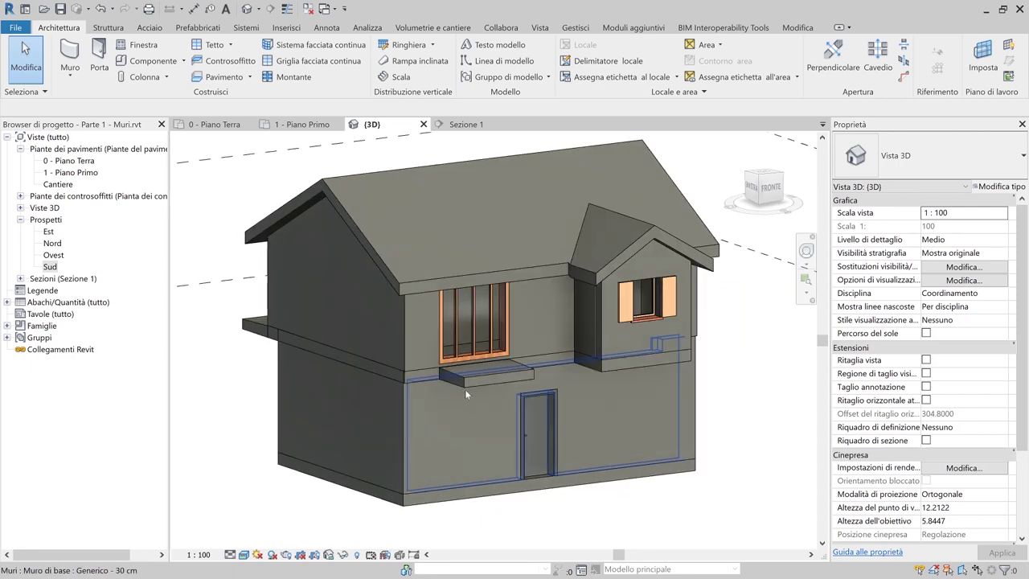
pyautogui.scroll(5, 471, 390)
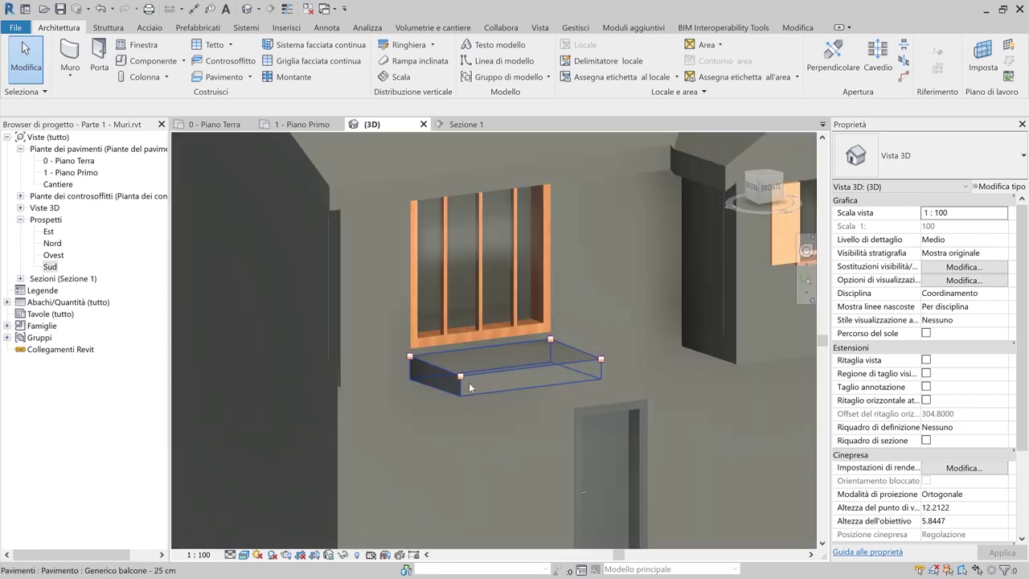
pyautogui.click(471, 328)
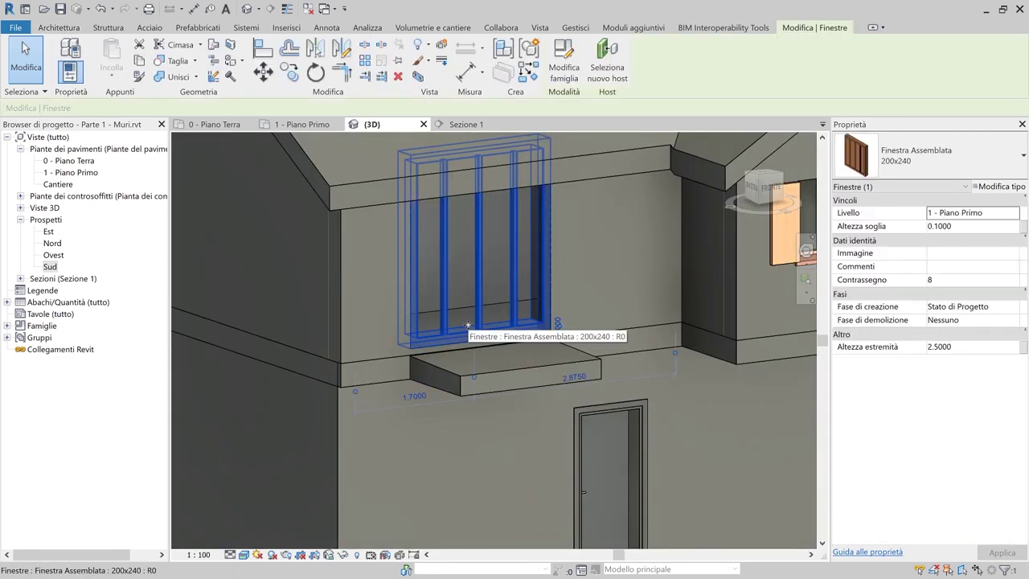
pyautogui.click(973, 228)
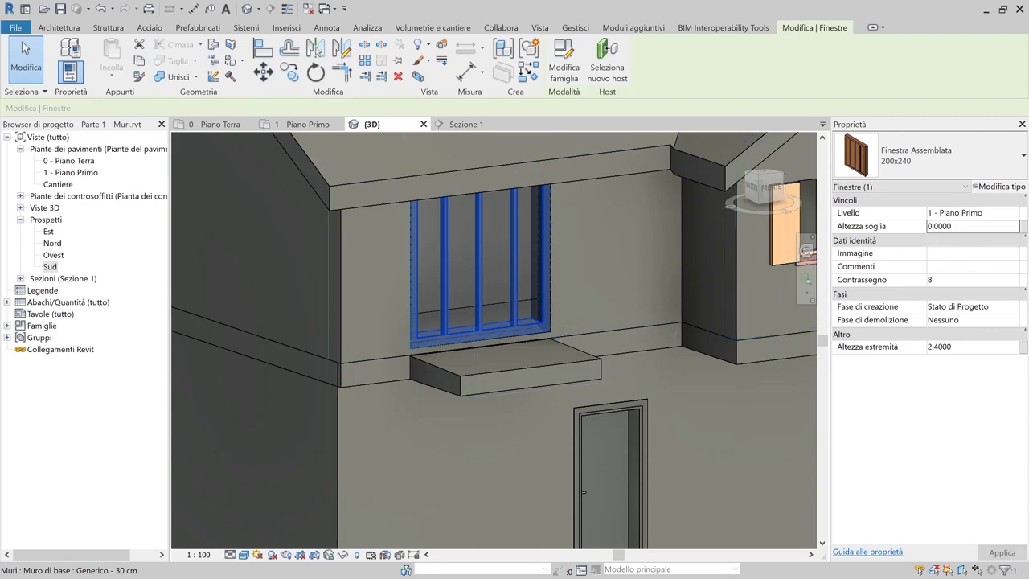
pyautogui.press('Escape')
# Set sill height 0 on the four 300x240 windows, two upper-floor and two ground-floor
pyautogui.scroll(-3, 502, 359)
pyautogui.keyDown('shift'); pyautogui.moveTo(502, 360); pyautogui.dragTo(657, 329, button='middle'); pyautogui.keyUp('shift')
pyautogui.click(634, 316)
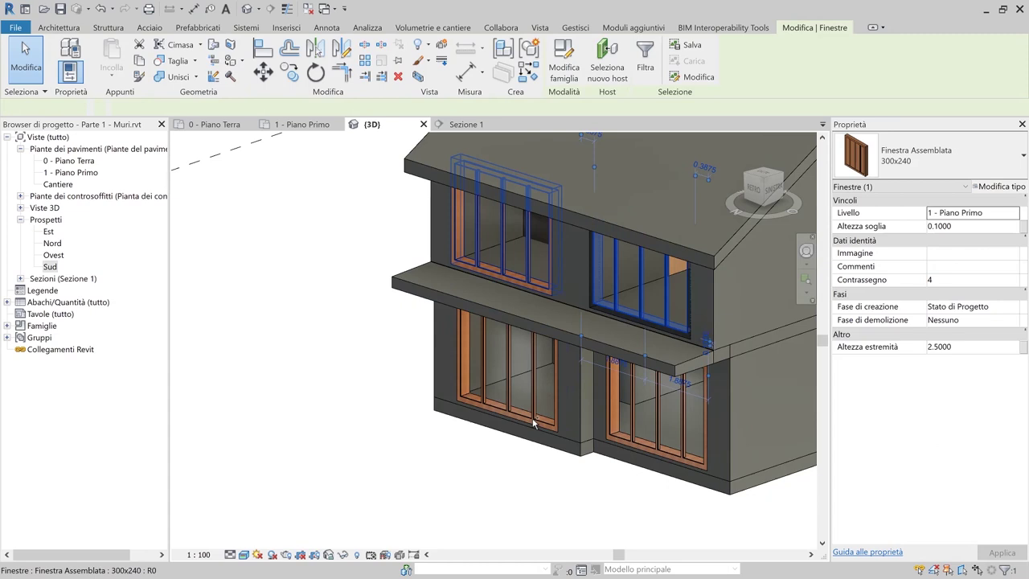
pyautogui.keyDown('ctrl'); pyautogui.click(498, 242); pyautogui.keyUp('ctrl')
pyautogui.keyDown('ctrl'); pyautogui.click(534, 424); pyautogui.keyUp('ctrl')
pyautogui.keyDown('ctrl'); pyautogui.click(653, 410); pyautogui.keyUp('ctrl')
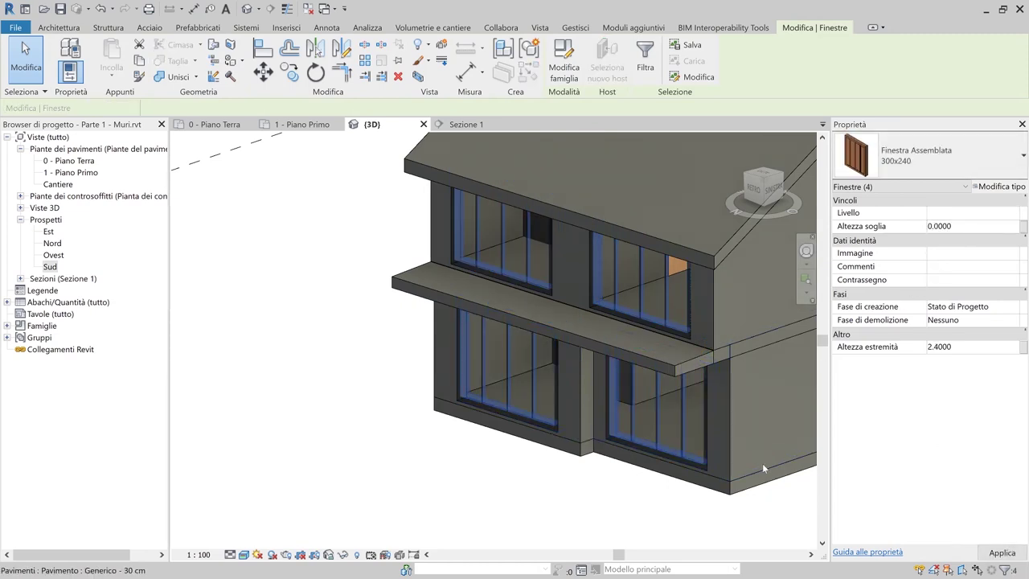
pyautogui.press('Escape')
# Orbit around the house and reselect the 200x240 window
pyautogui.scroll(-3, 717, 410)
pyautogui.keyDown('shift'); pyautogui.moveTo(717, 410); pyautogui.dragTo(502, 313, button='middle'); pyautogui.keyUp('shift')
pyautogui.scroll(10, 579, 268)
pyautogui.click(538, 231)
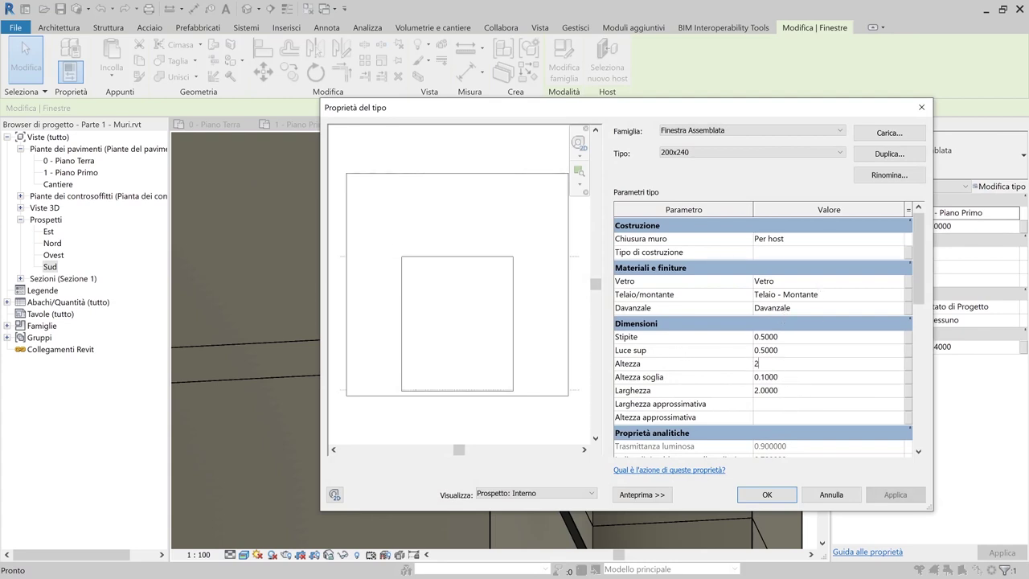
# Give the balcony window type Altezza 2.1 and rename it 200x210
pyautogui.click(887, 176)
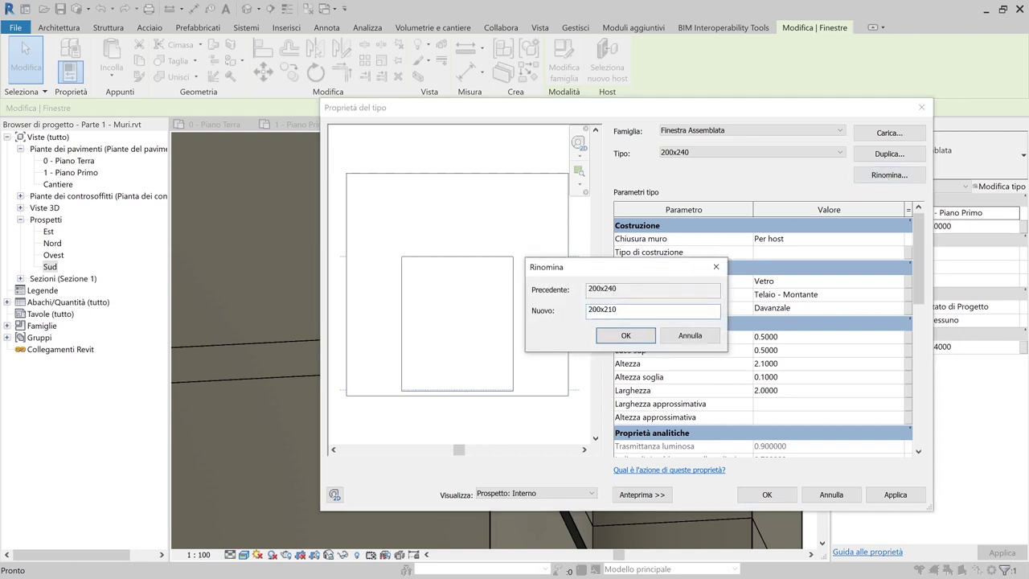
pyautogui.click(627, 342)
pyautogui.click(766, 496)
pyautogui.keyDown('shift'); pyautogui.moveTo(587, 300); pyautogui.dragTo(302, 126, button='middle'); pyautogui.keyUp('shift')
pyautogui.click(304, 126)
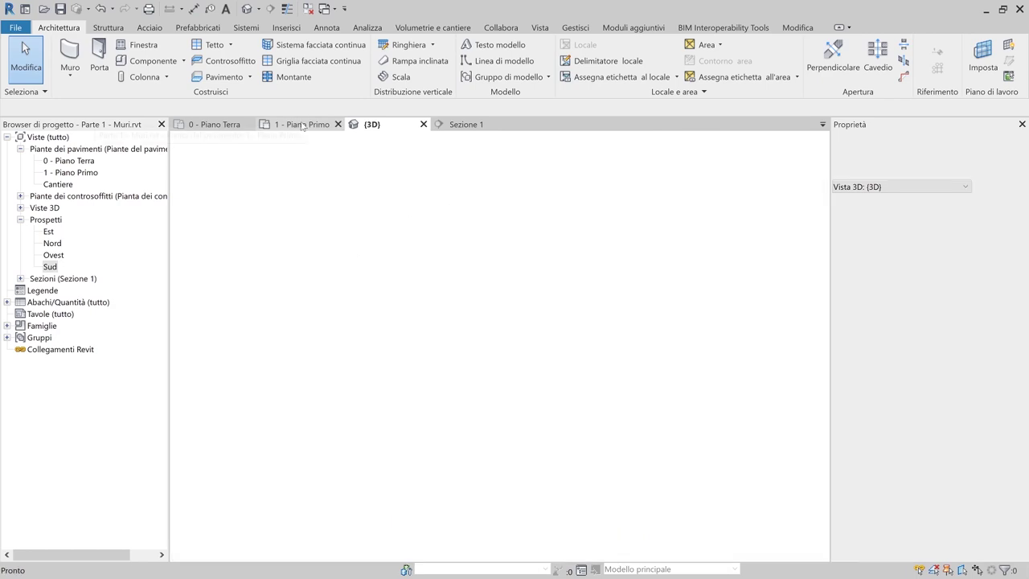
# Sketch a Pannello di vetro - Riempimento inferiore railing along the first balcony's open edges
pyautogui.click(406, 45)
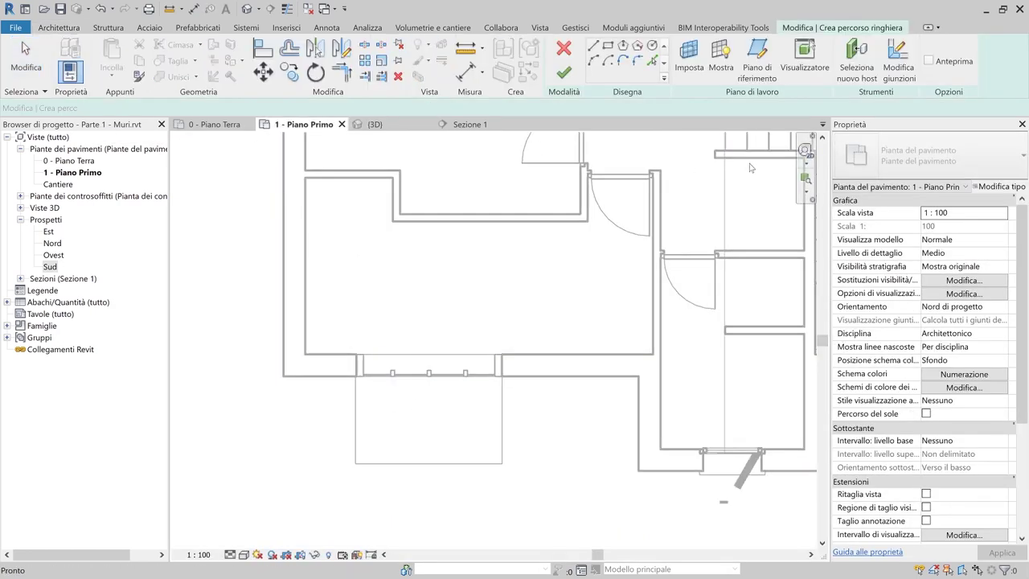
pyautogui.click(918, 161)
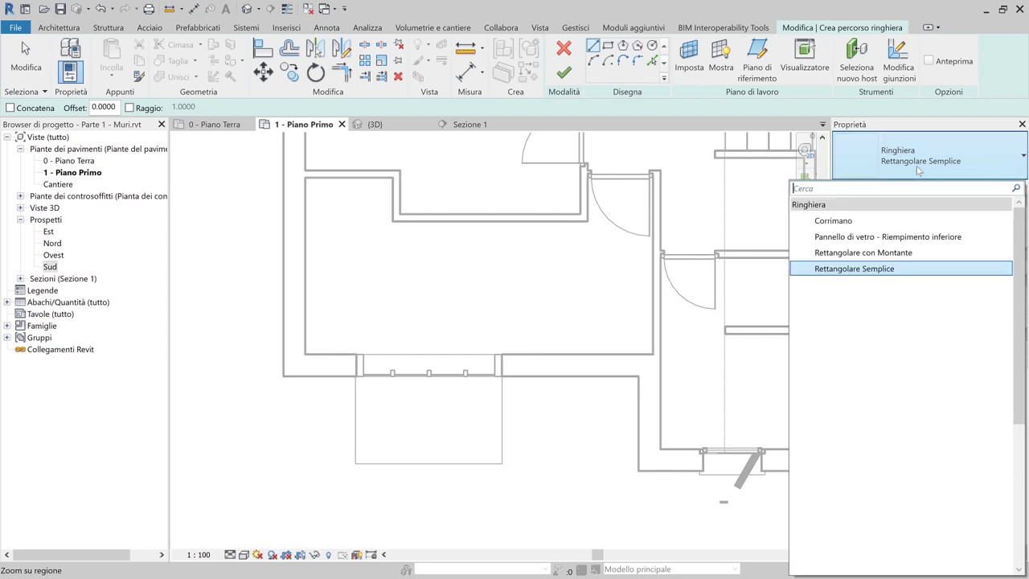
pyautogui.click(874, 238)
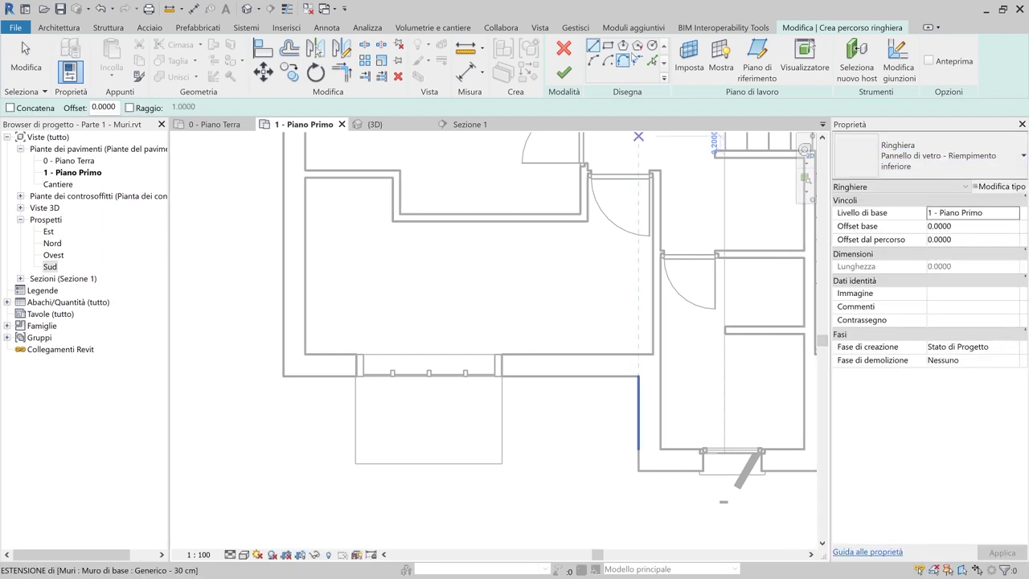
pyautogui.click(653, 63)
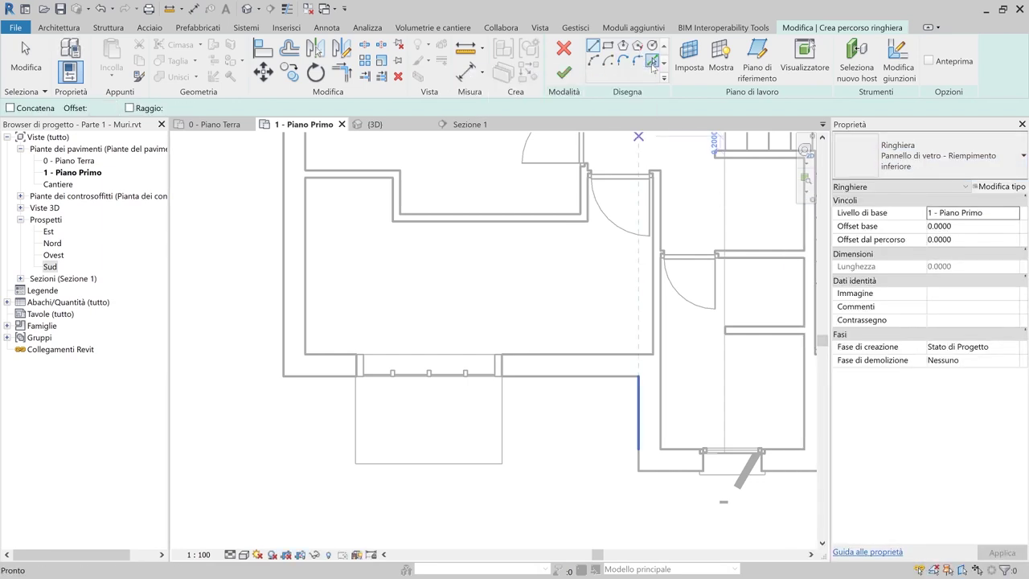
pyautogui.click(503, 430)
pyautogui.click(354, 417)
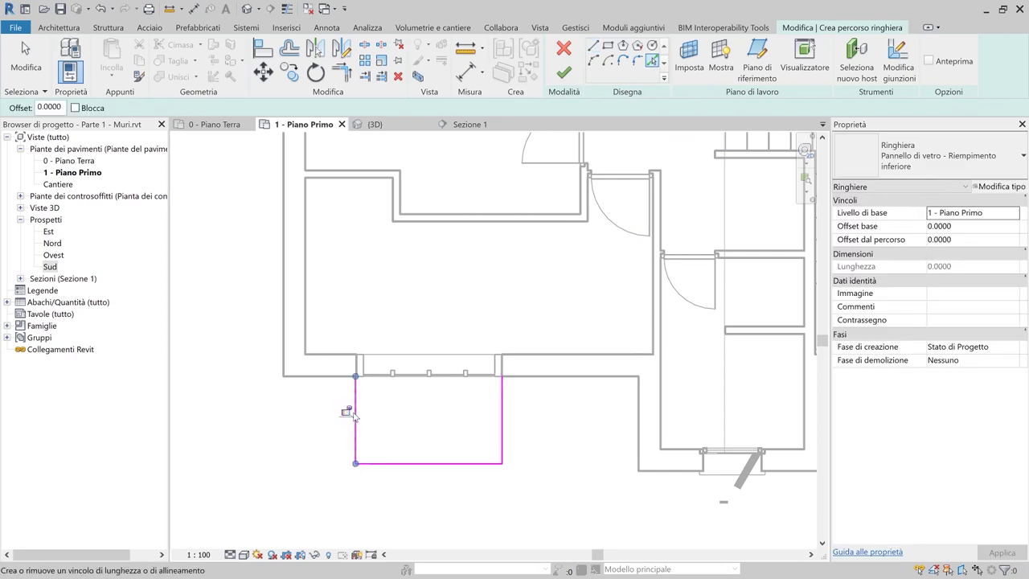
pyautogui.click(565, 74)
pyautogui.click(427, 453)
# Add a matching railing along the second balcony's slab edge and view both in 3D
pyautogui.moveTo(460, 394); pyautogui.dragTo(466, 563, button='middle')
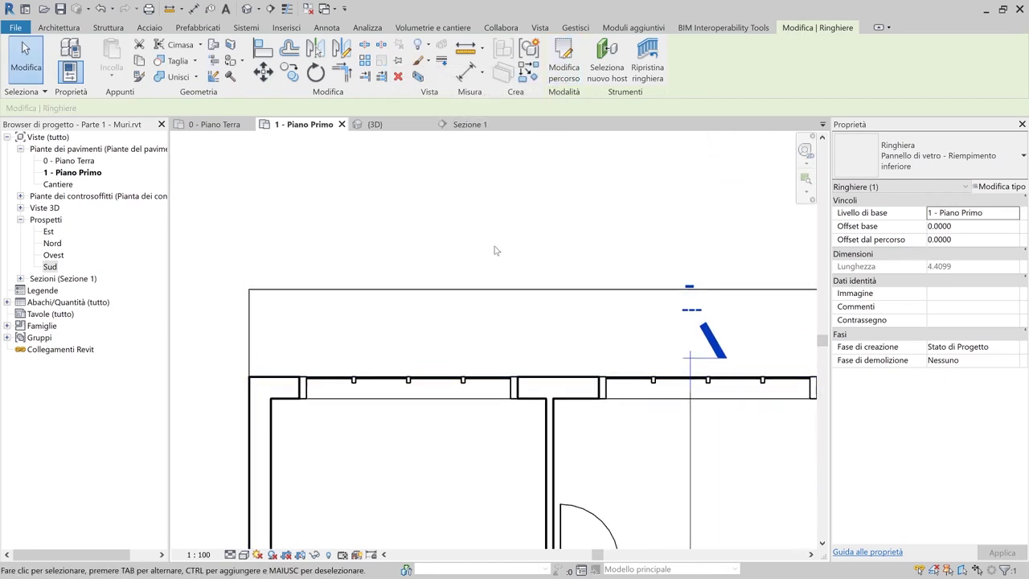
pyautogui.click(564, 61)
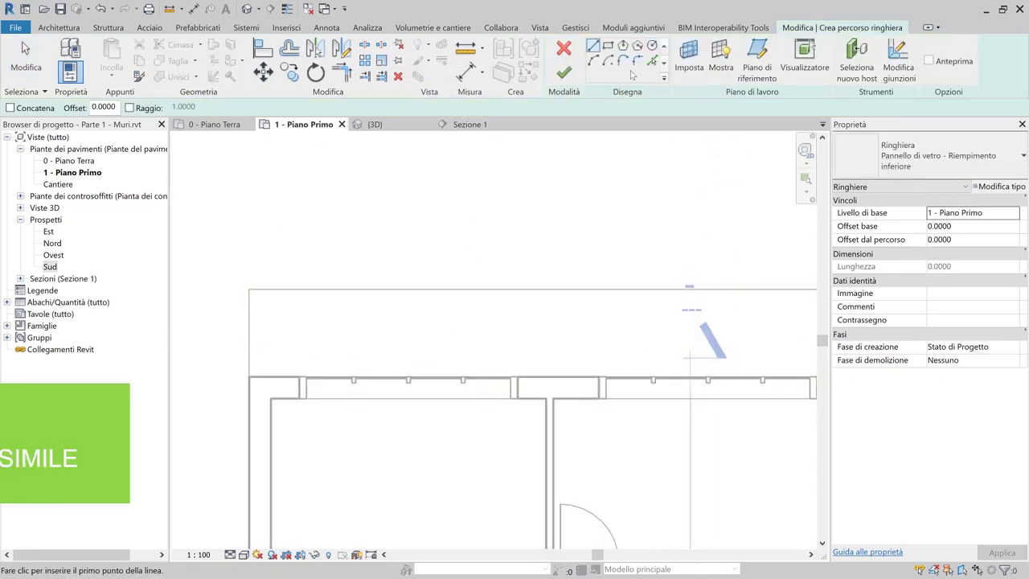
pyautogui.click(652, 61)
pyautogui.click(244, 320)
pyautogui.scroll(-3, 241, 317)
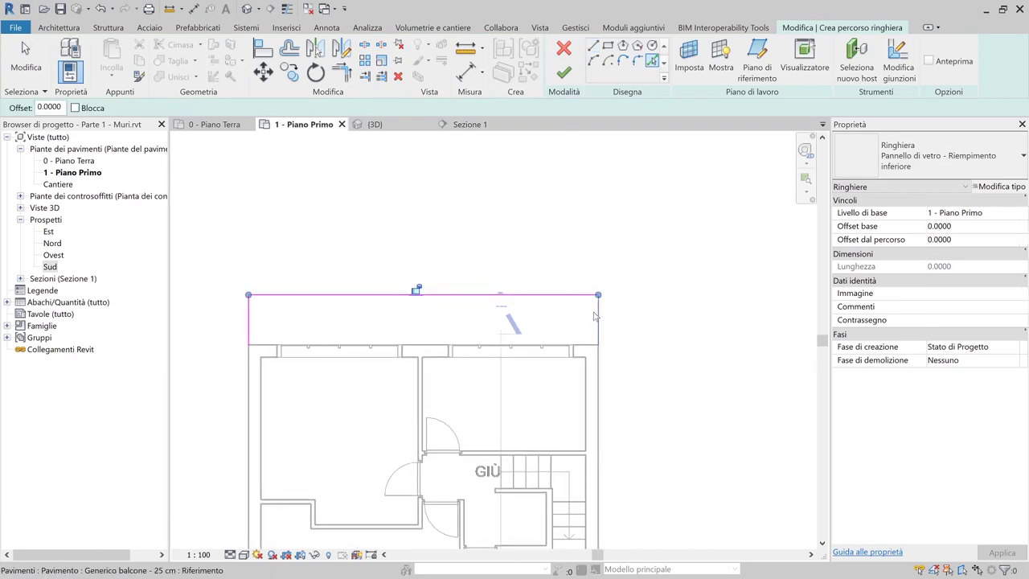
pyautogui.click(564, 72)
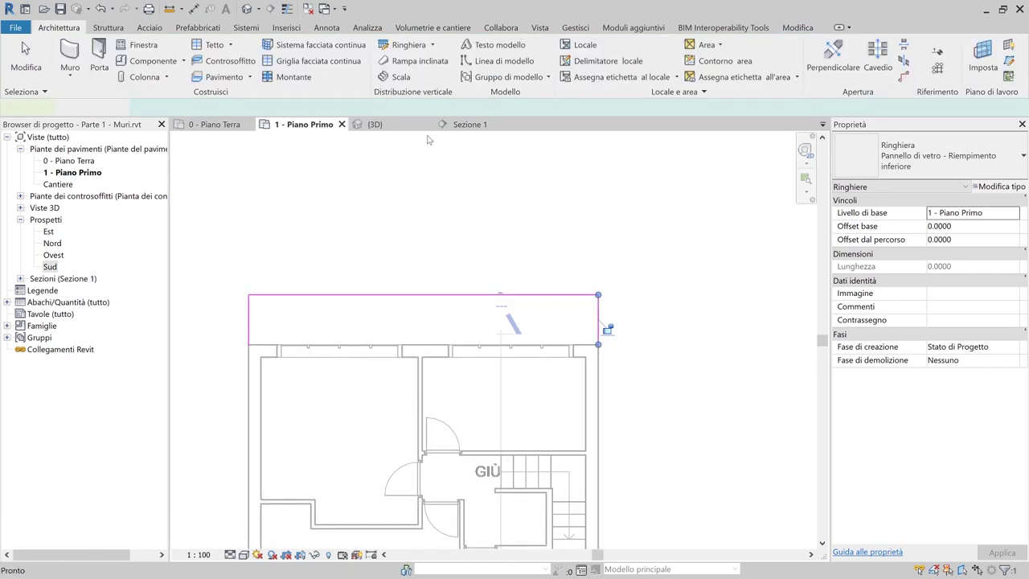
pyautogui.click(375, 124)
pyautogui.press('Escape')
pyautogui.scroll(6, 505, 436)
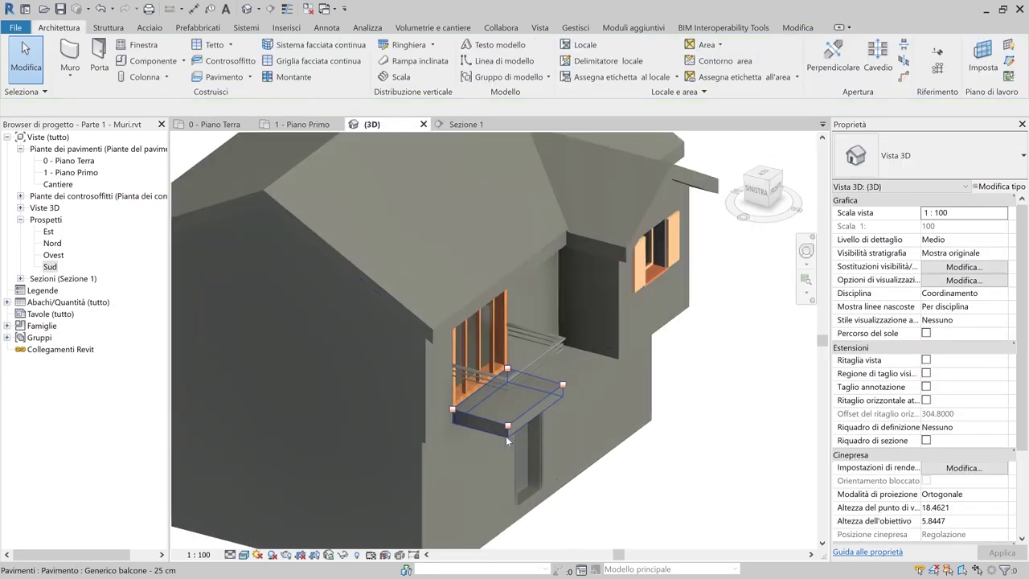
# Rehost the long balcony railing onto the balcony floor slab with Seleziona nuovo host
pyautogui.scroll(-3, 517, 446)
pyautogui.scroll(5, 559, 414)
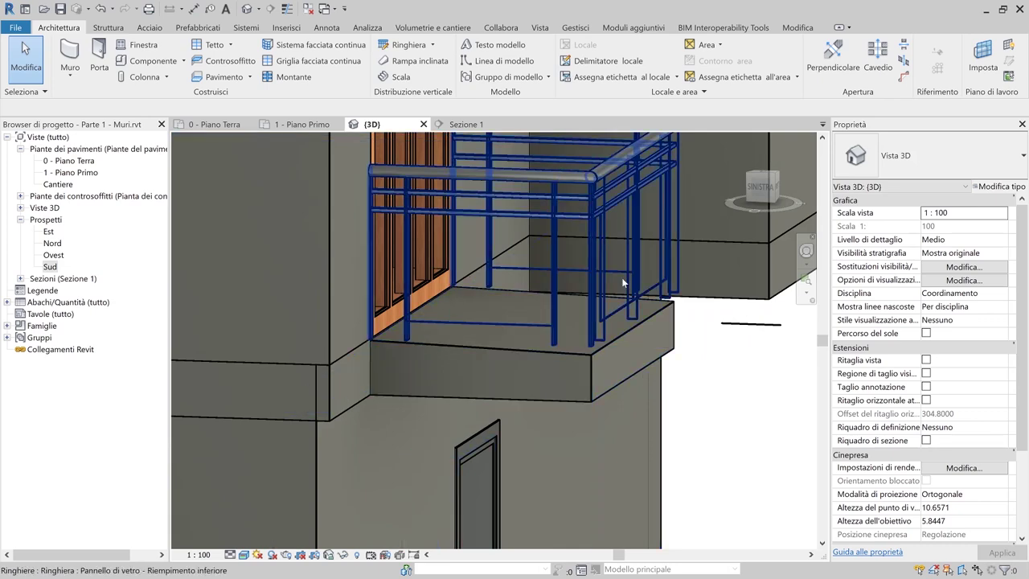
pyautogui.click(599, 262)
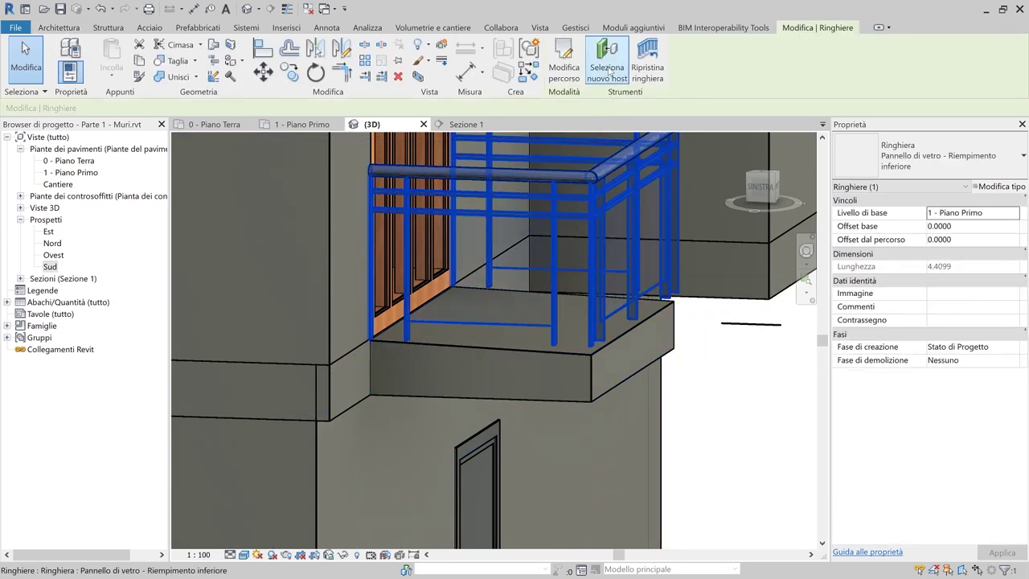
pyautogui.press('Escape')
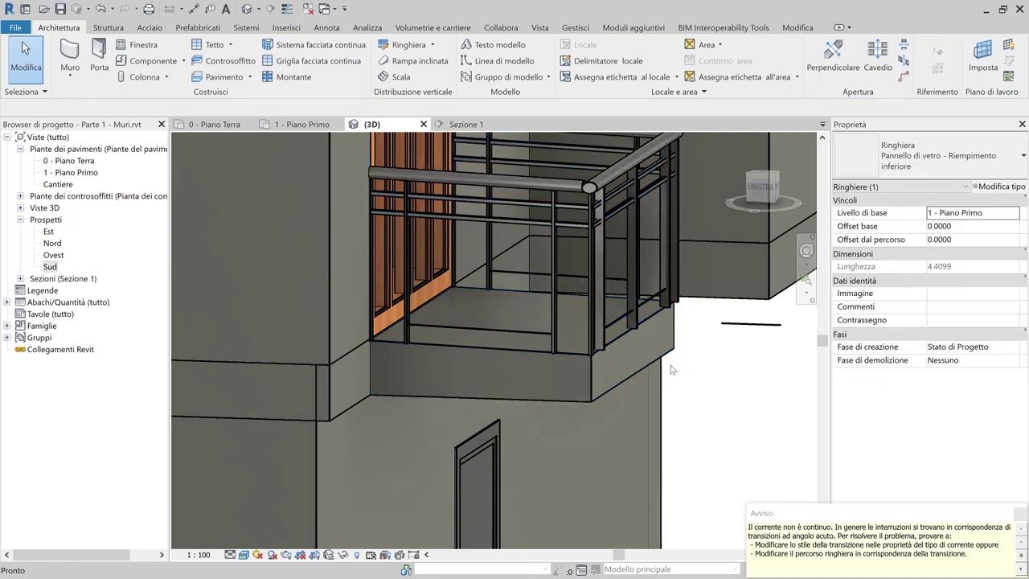
pyautogui.scroll(-3, 672, 370)
pyautogui.scroll(3, 490, 375)
pyautogui.moveTo(354, 329); pyautogui.dragTo(957, 302, button='middle')
pyautogui.click(499, 201)
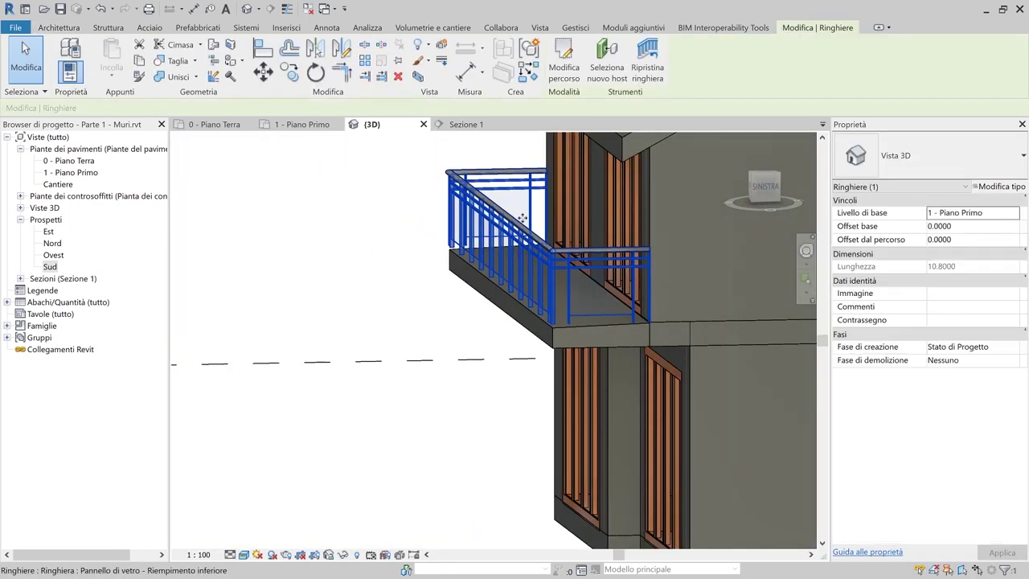
pyautogui.click(609, 72)
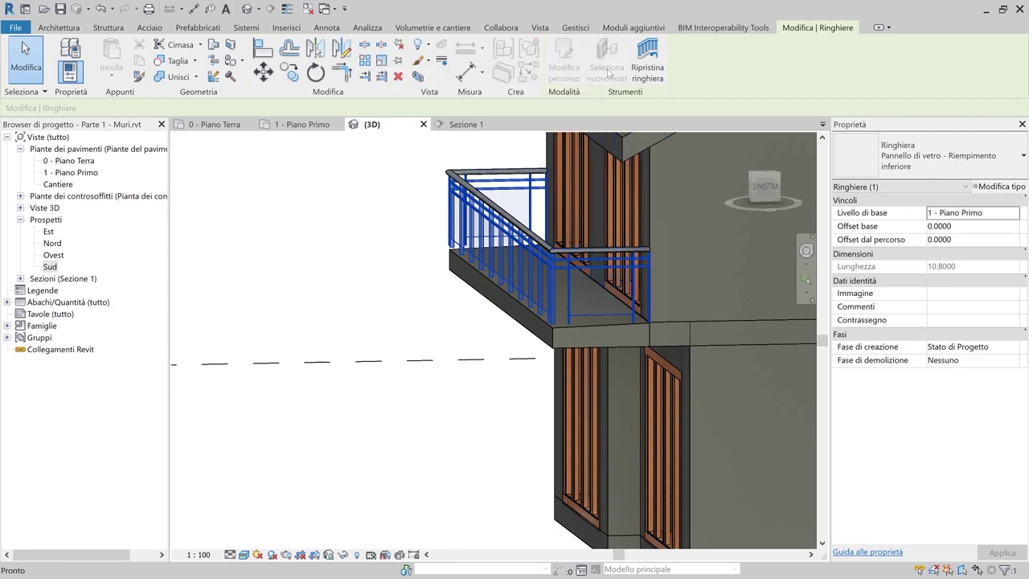
pyautogui.click(567, 329)
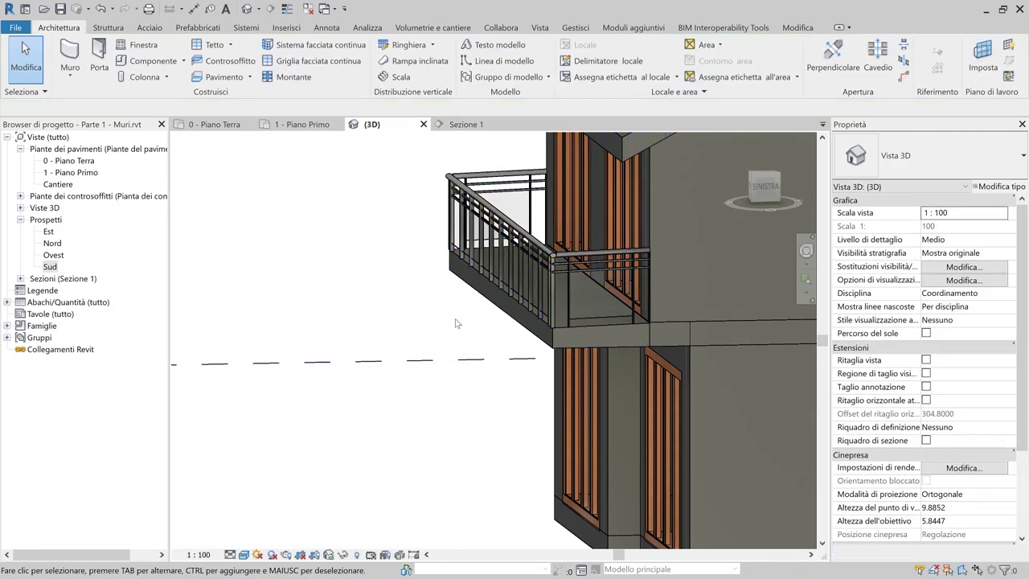
# Orbit out to view the whole house from above, then go to the 0 - Piano Terra plan
pyautogui.scroll(-5, 402, 294)
pyautogui.keyDown('shift'); pyautogui.moveTo(414, 305); pyautogui.dragTo(449, 472, button='middle'); pyautogui.keyUp('shift')
pyautogui.keyDown('shift'); pyautogui.moveTo(490, 395); pyautogui.dragTo(366, 222, button='middle'); pyautogui.keyUp('shift')
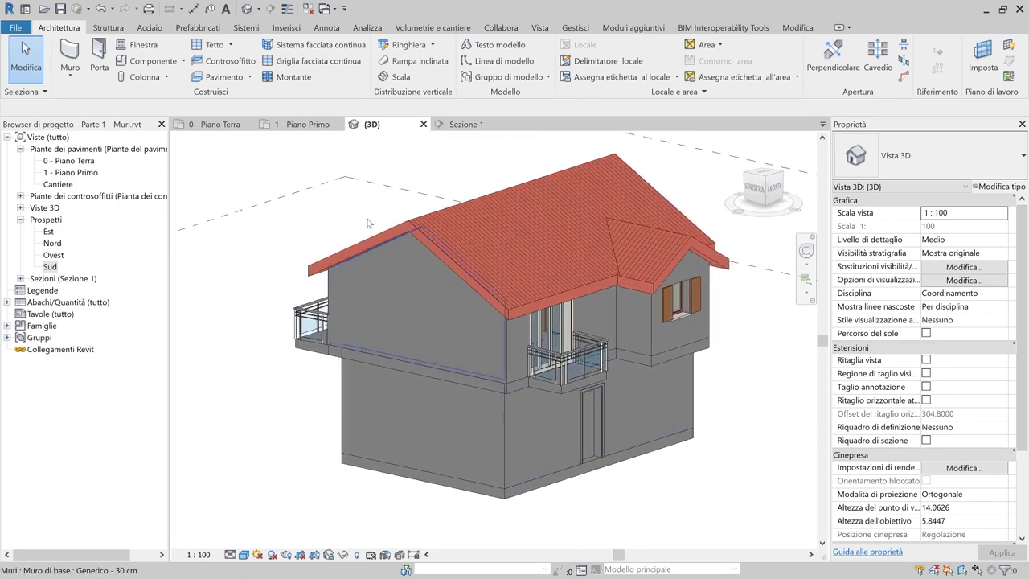
pyautogui.click(214, 123)
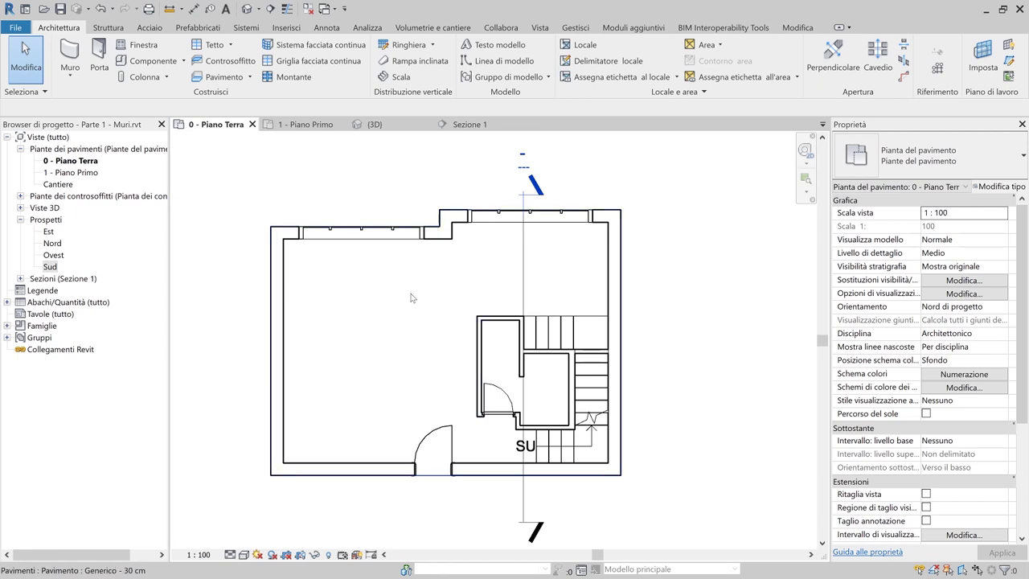
# Place room 1 (Locale, 38.224 m²) in the large ground-floor space
pyautogui.click(586, 45)
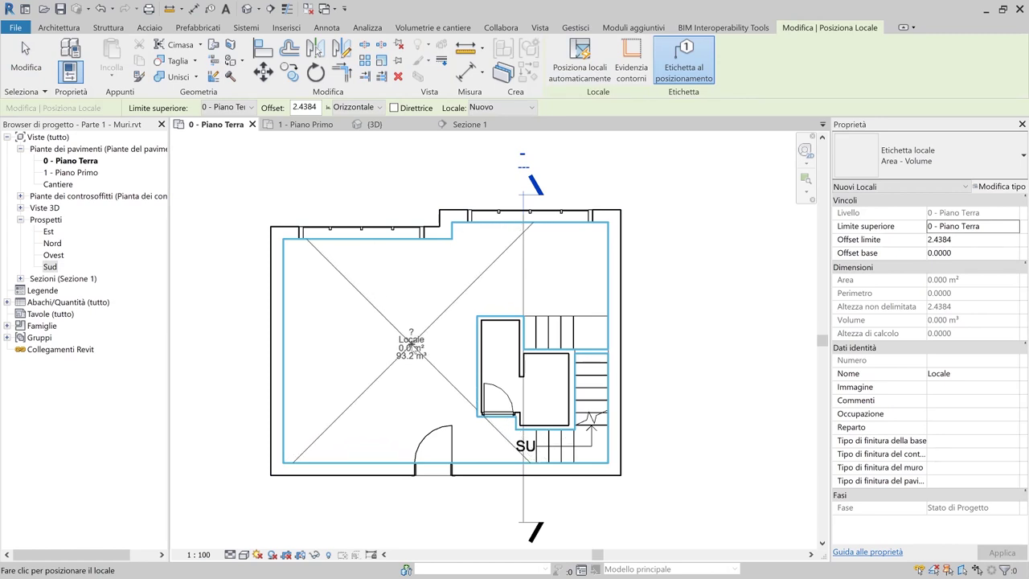
pyautogui.click(411, 344)
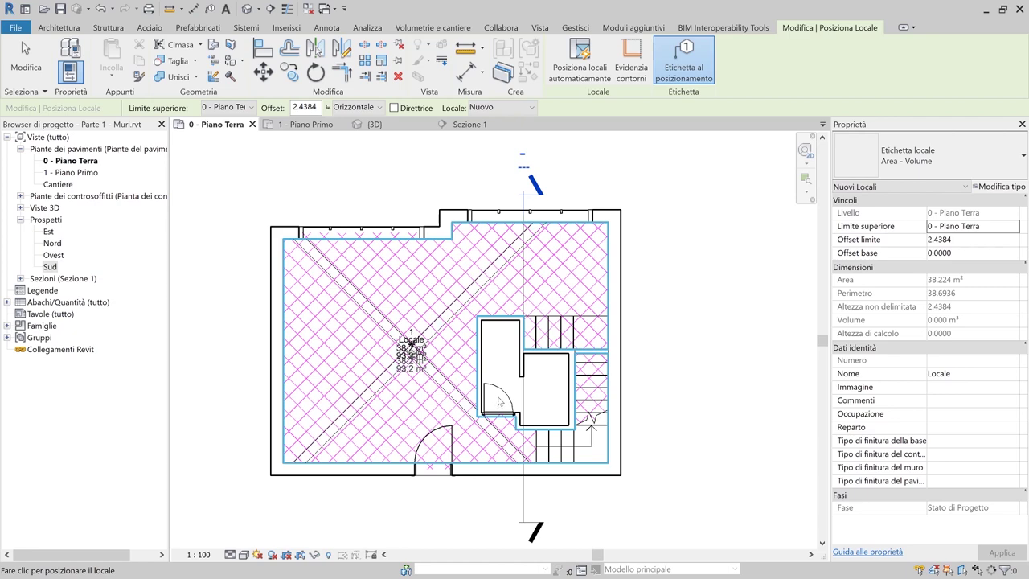
# Place room 2 in the small ground-floor space and rooms 3–7 on the 1 - Piano Primo plan
pyautogui.click(534, 399)
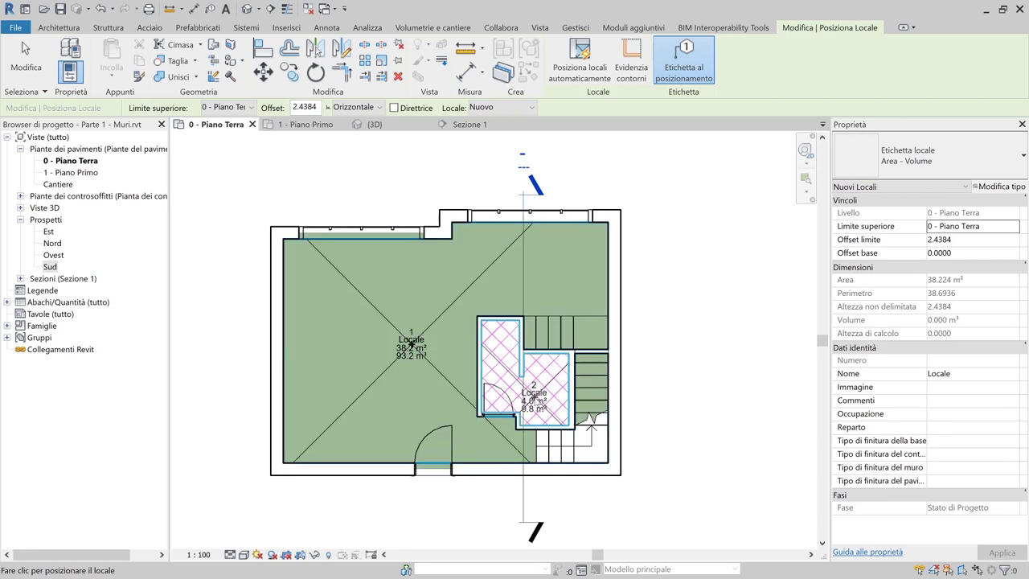
pyautogui.click(309, 128)
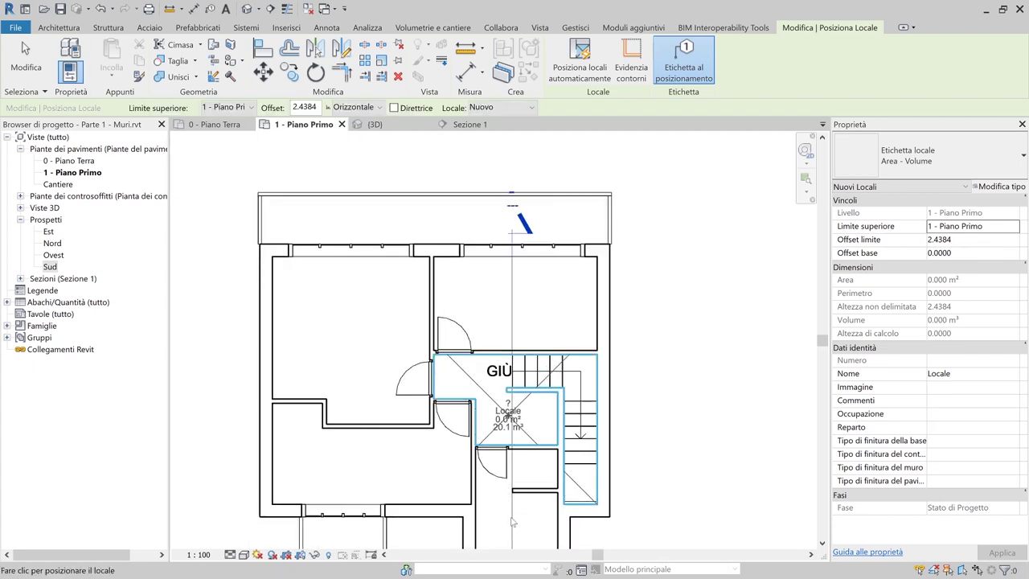
pyautogui.moveTo(508, 416); pyautogui.dragTo(521, 320, button='middle')
pyautogui.click(521, 320)
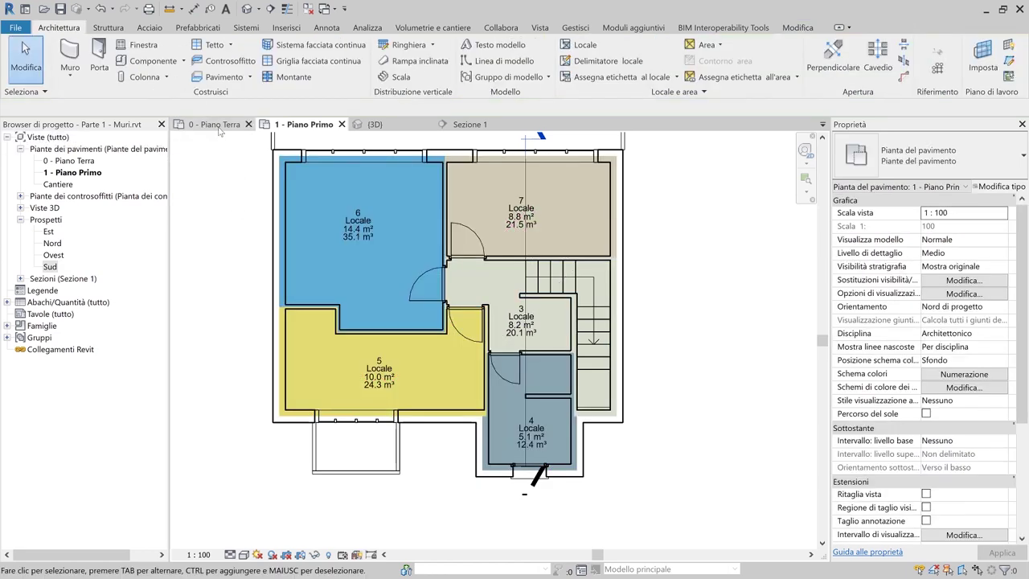
pyautogui.click(217, 127)
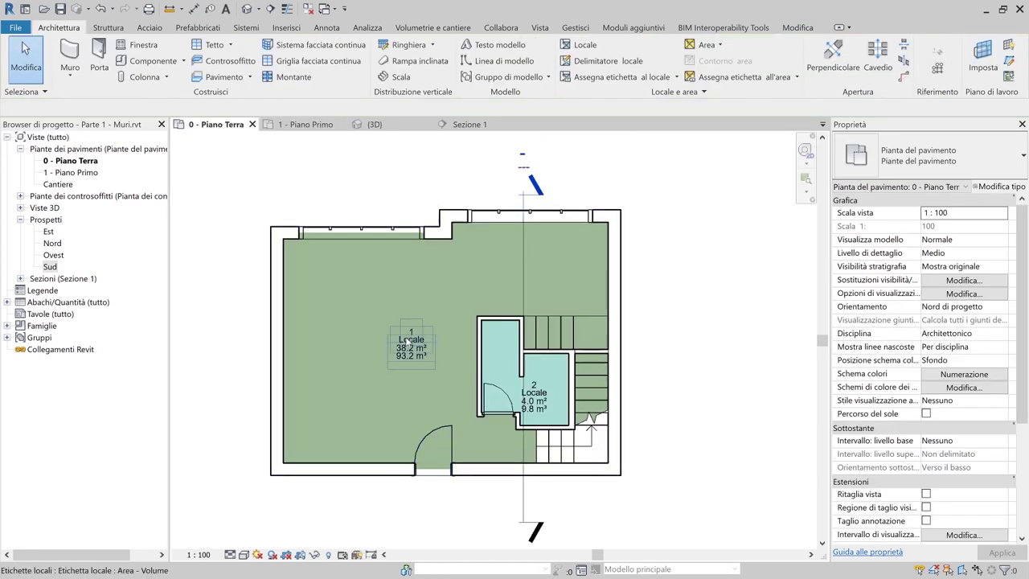
# Name the ground-floor rooms 1 Ingresso - Soggiorno and 2 WC
pyautogui.scroll(4, 408, 342)
pyautogui.click(414, 354)
pyautogui.click(406, 334)
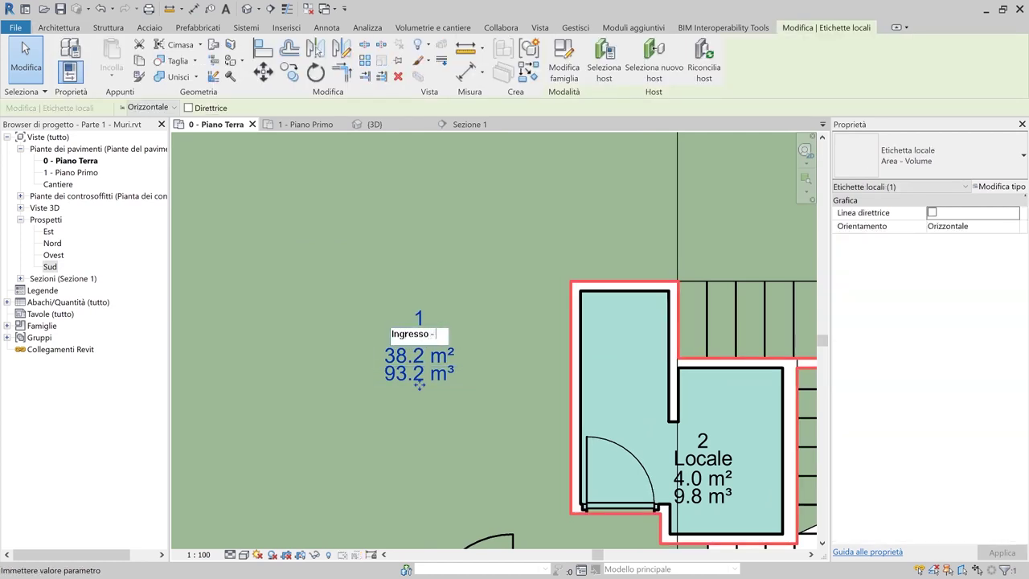
pyautogui.press('Return')
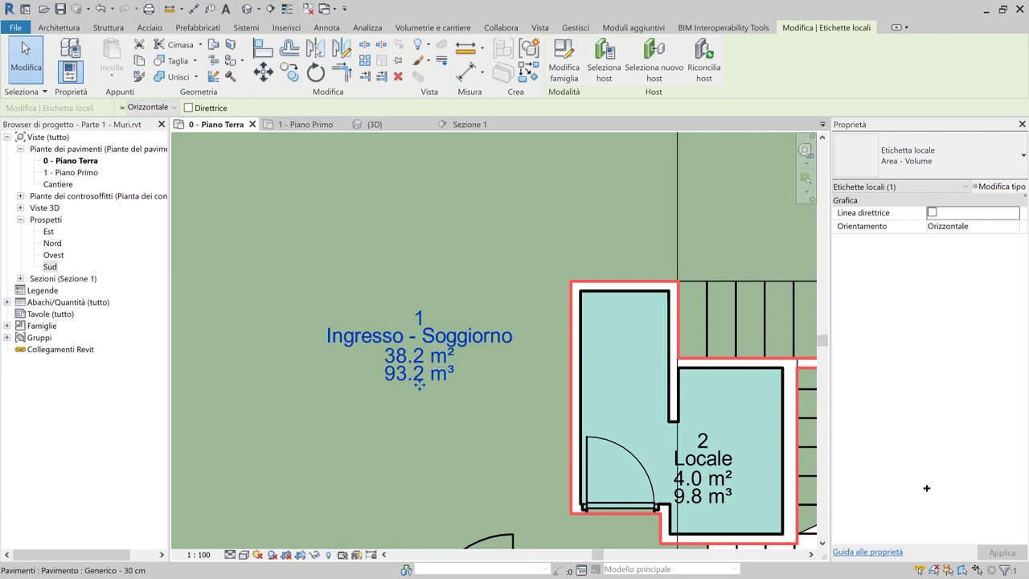
pyautogui.click(702, 481)
pyautogui.click(698, 458)
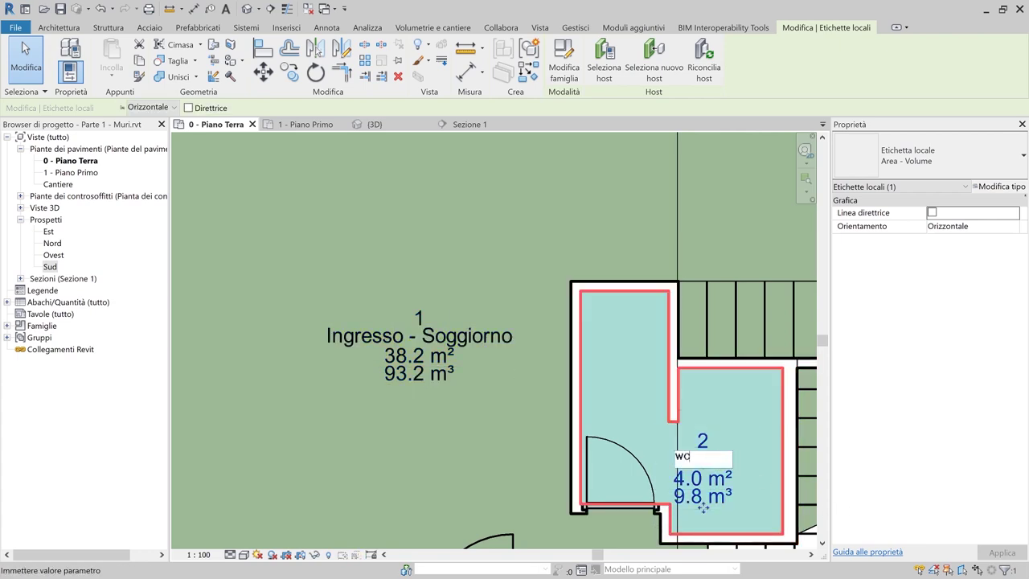
pyautogui.press('Return')
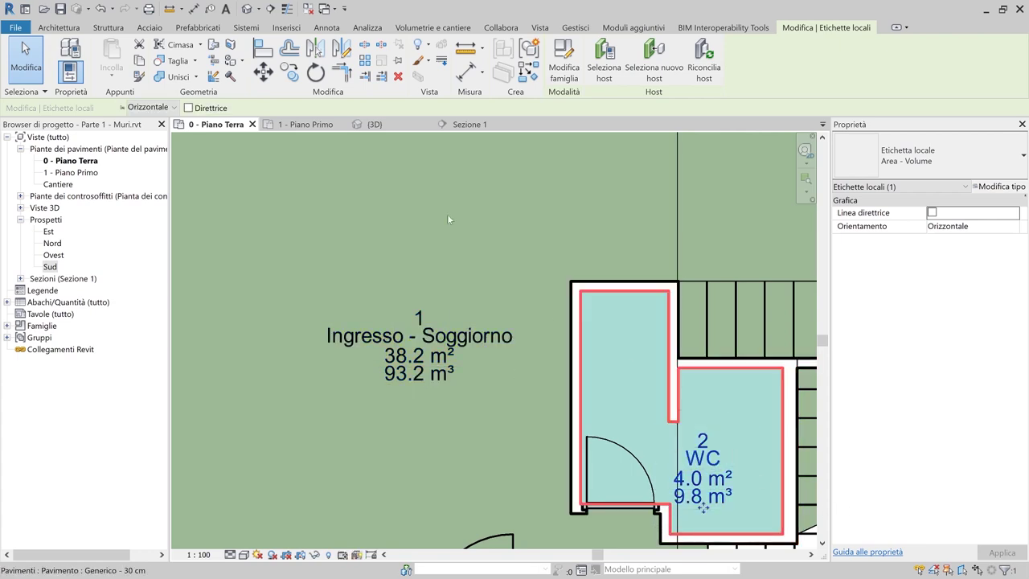
# On the first floor, name room 3 Disimpegno and room 4 Bagno
pyautogui.click(301, 125)
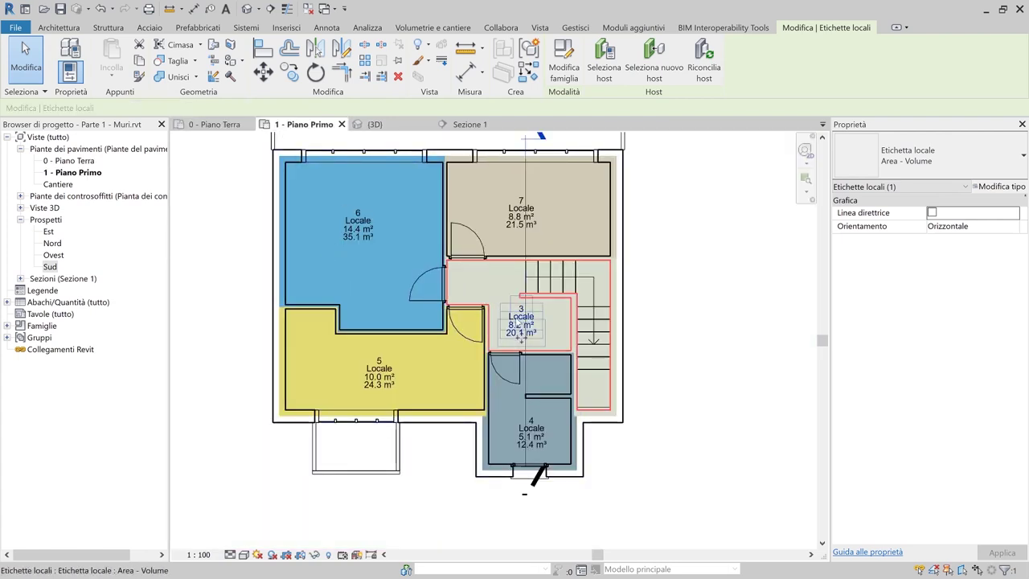
pyautogui.click(518, 324)
pyautogui.click(519, 317)
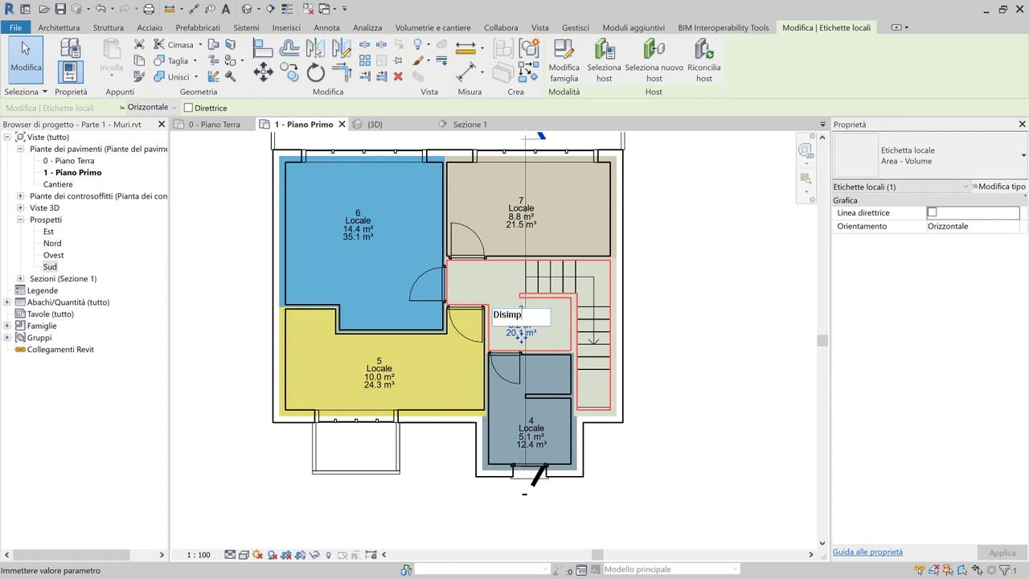
pyautogui.press('Return')
pyautogui.scroll(1, 496, 270)
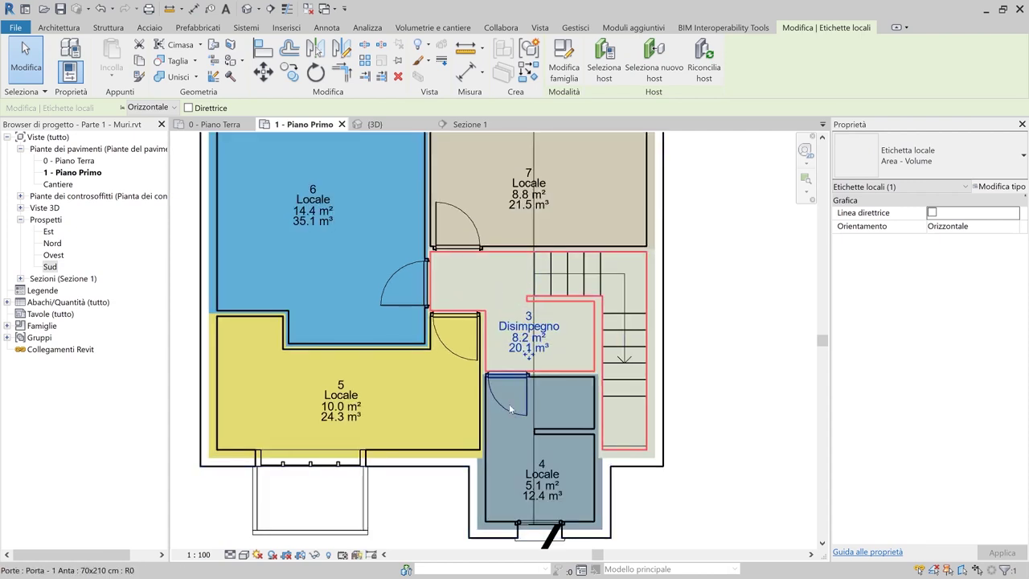
pyautogui.click(549, 477)
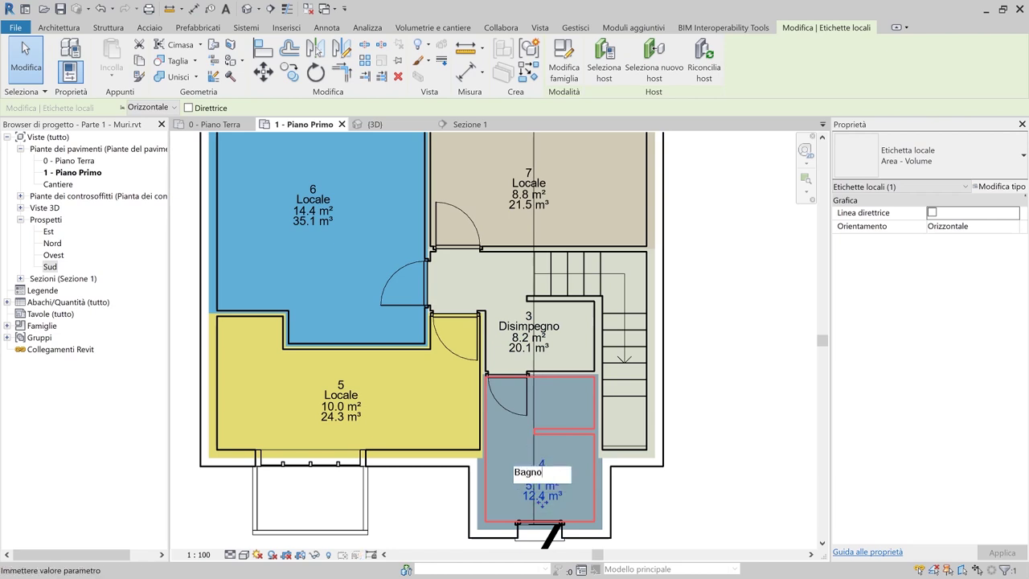
pyautogui.press('Return')
# Name room 5 Camera and room 6 Camera Doppia
pyautogui.click(338, 394)
pyautogui.click(338, 394)
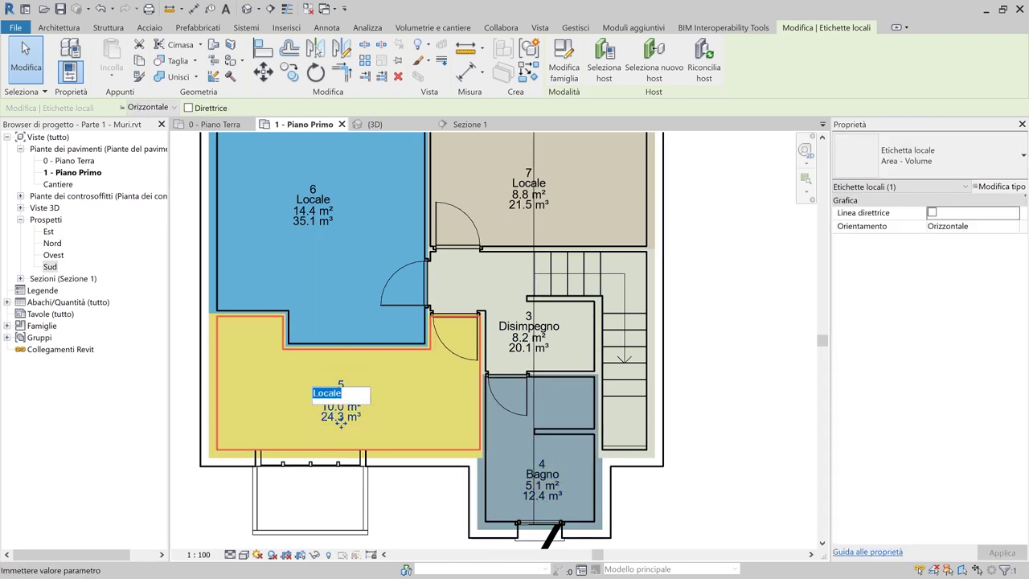
pyautogui.press('Return')
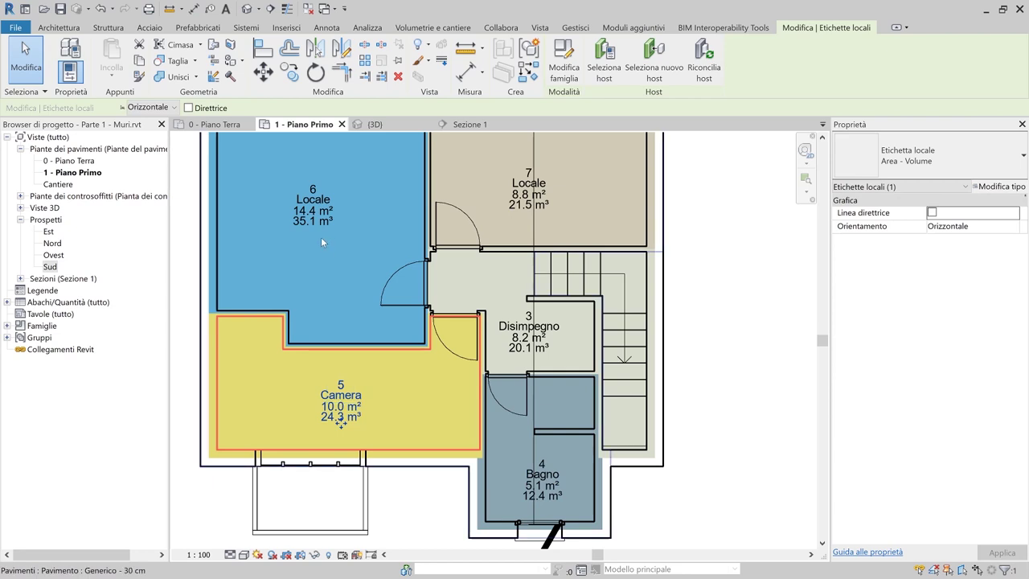
pyautogui.click(319, 208)
pyautogui.click(319, 208)
pyautogui.write('Cam')
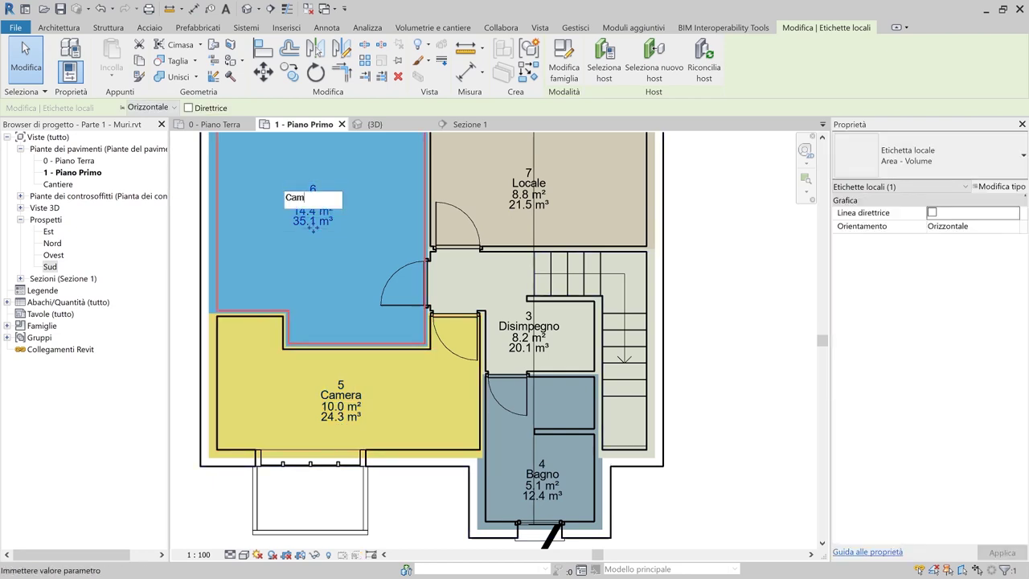
pyautogui.write('era Doppia')
pyautogui.press('Return')
# Name room 7 Camera
pyautogui.click(524, 196)
pyautogui.scroll(-1, 524, 196)
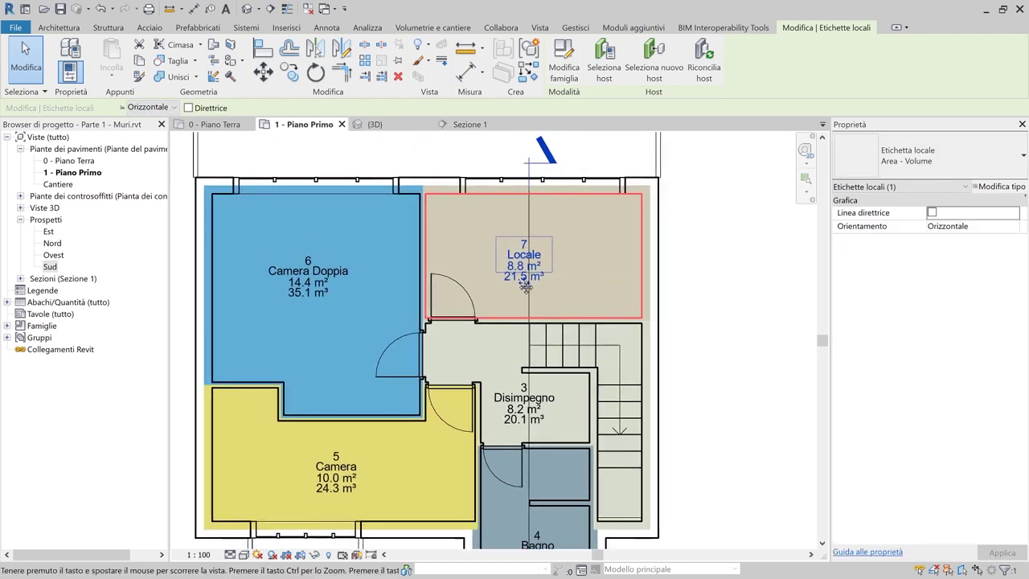
pyautogui.scroll(3, 522, 273)
pyautogui.click(521, 272)
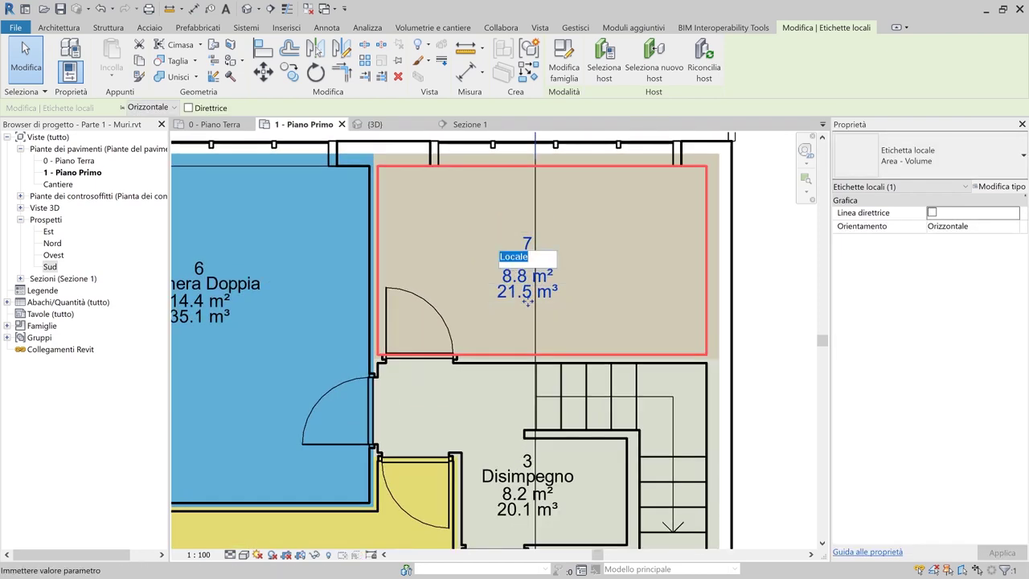
pyautogui.write('Camera')
pyautogui.press('Return')
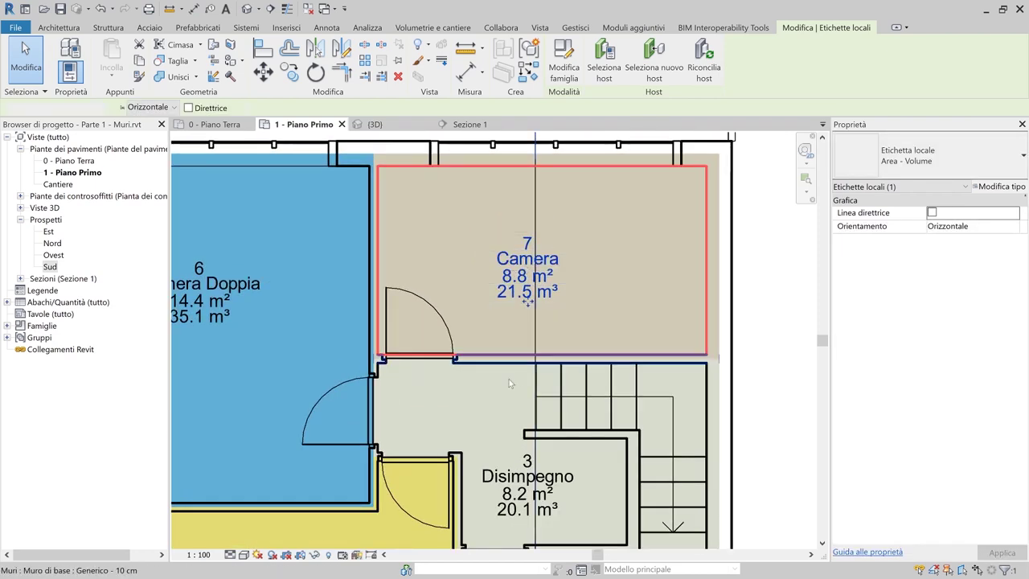
pyautogui.press('Escape')
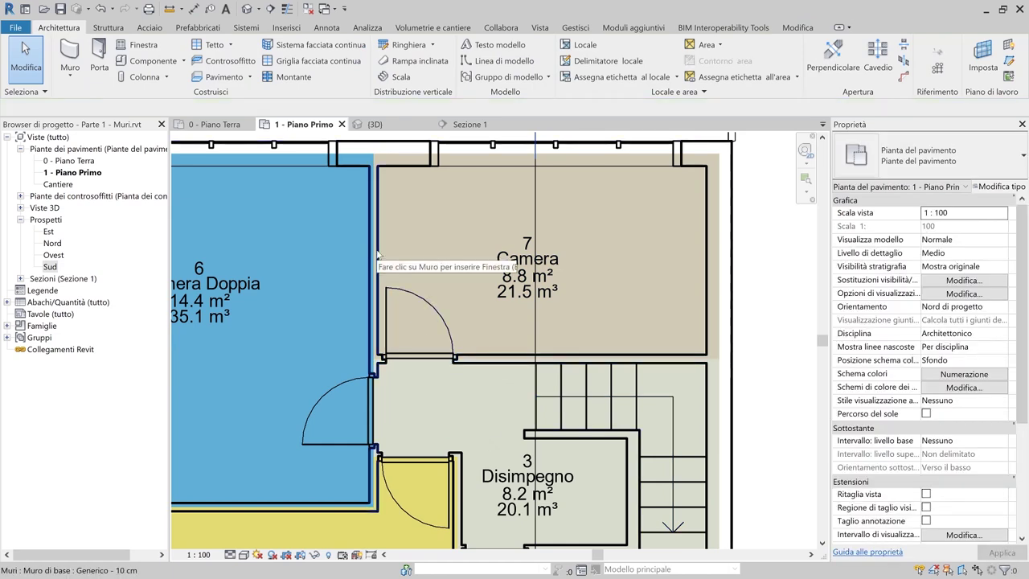
pyautogui.click(376, 275)
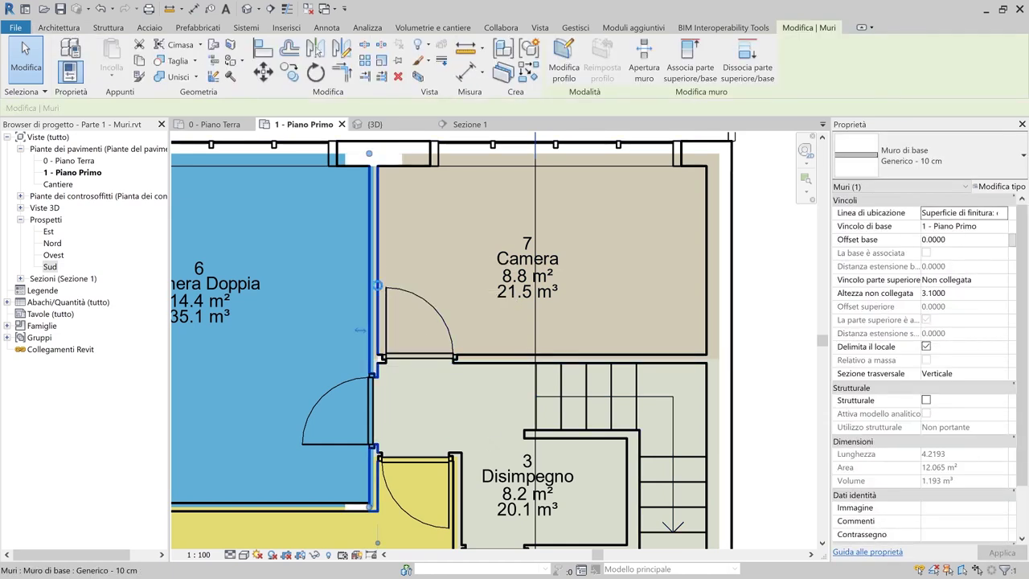
# Nudge the wall between Camera Doppia and Camera left so Camera grows to 9.0 m²
pyautogui.press('Left')
pyautogui.press('Left')
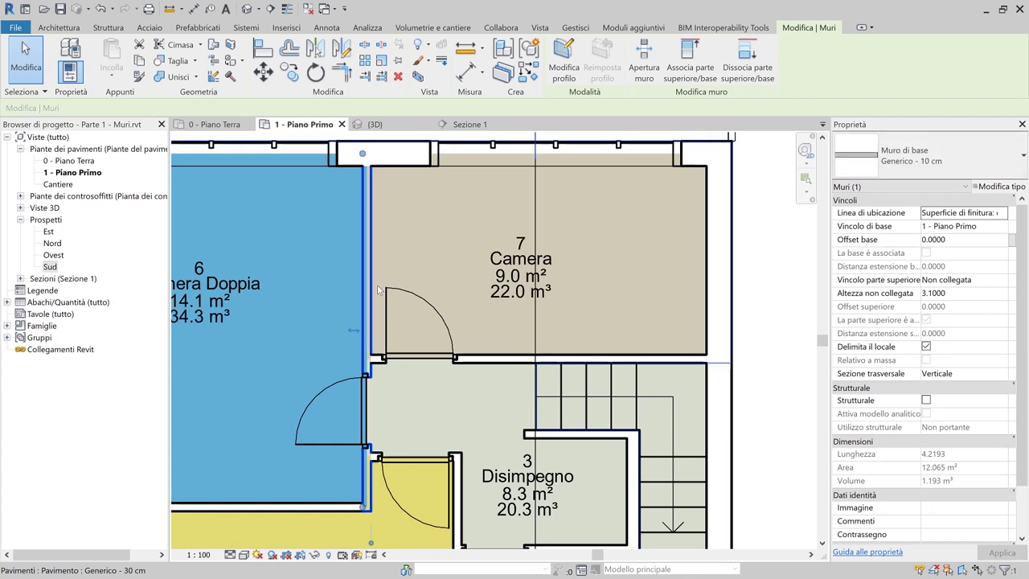
pyautogui.press('Escape')
pyautogui.scroll(-1, 495, 332)
pyautogui.keyDown('ctrl'); pyautogui.scroll(-3, 496, 272); pyautogui.keyUp('ctrl')
pyautogui.scroll(-1, 496, 272)
# Bring Camera Doppia into view and start an aligned dimension with DI
pyautogui.moveTo(379, 345); pyautogui.dragTo(437, 407, button='middle')
pyautogui.scroll(-2, 434, 393)
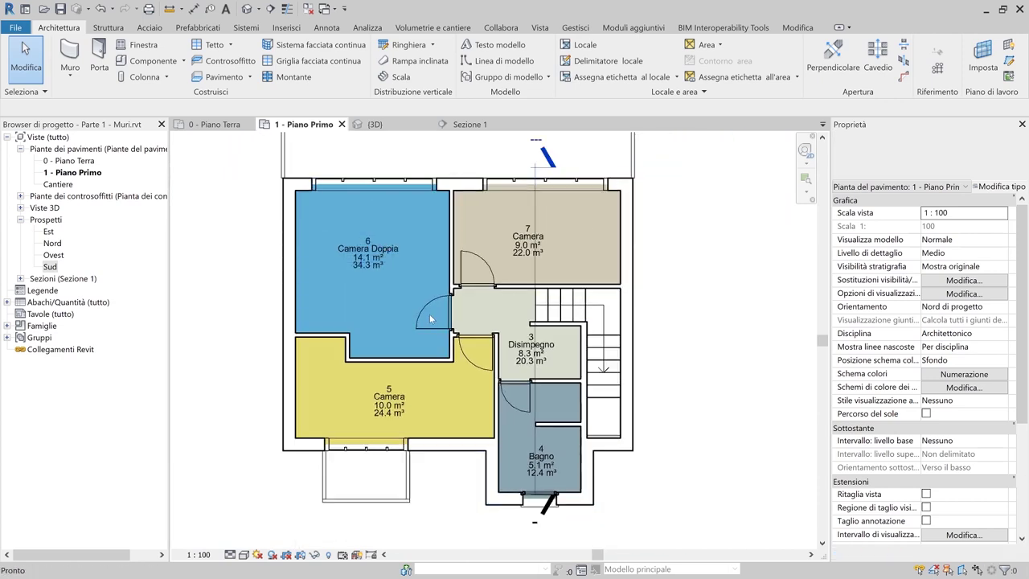
pyautogui.scroll(1, 358, 217)
pyautogui.moveTo(358, 224); pyautogui.dragTo(360, 271, button='middle')
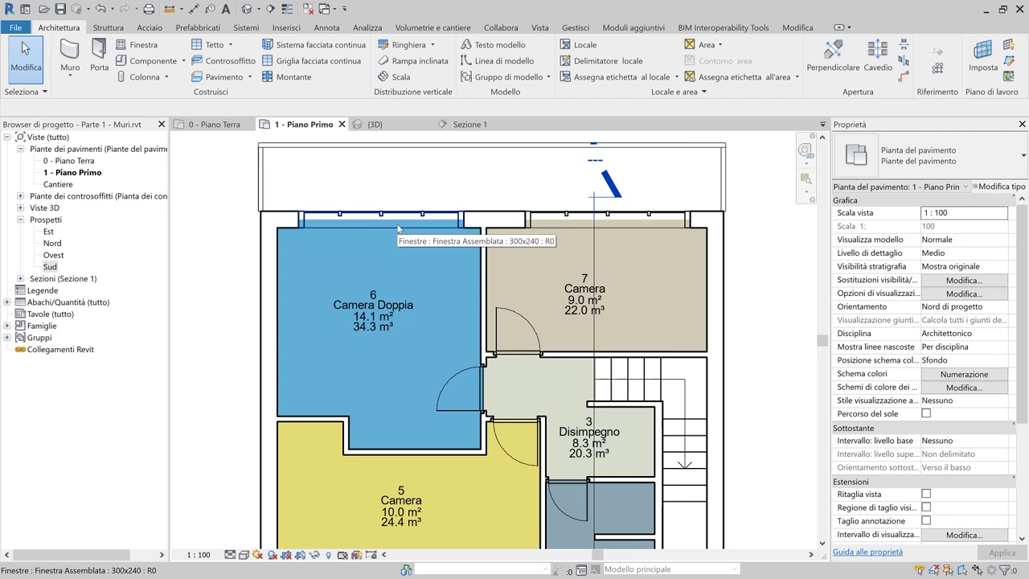
pyautogui.press('d')
pyautogui.press('i')
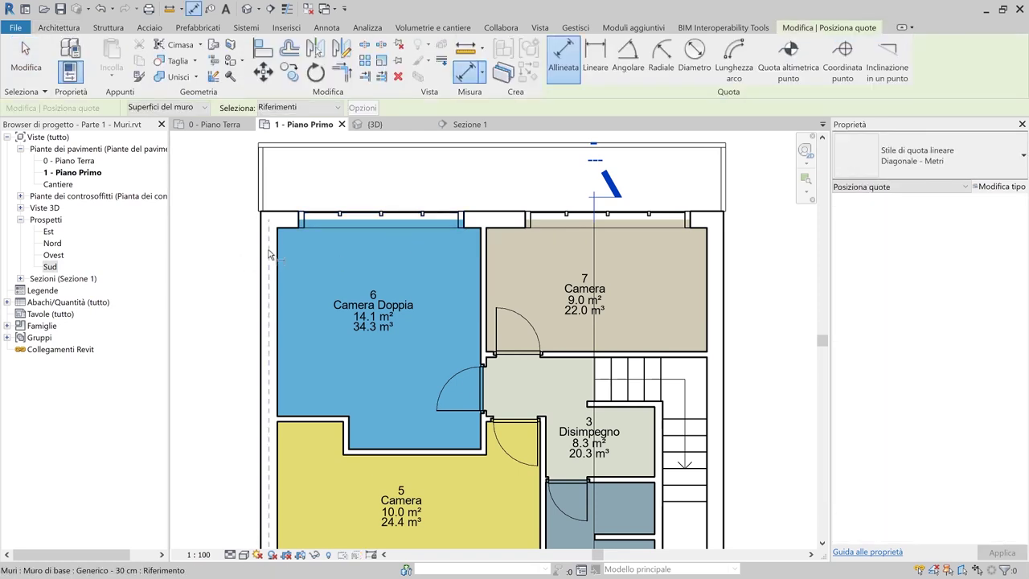
# Centre Camera Doppia's window with an EQ dimension, then delete it and unconstrain
pyautogui.click(201, 107)
pyautogui.click(161, 125)
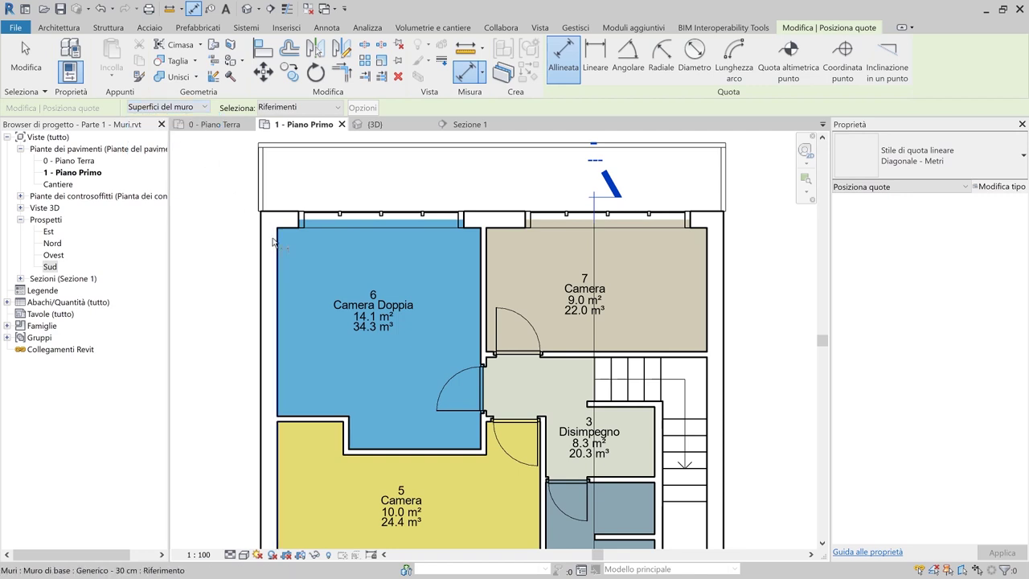
pyautogui.click(278, 249)
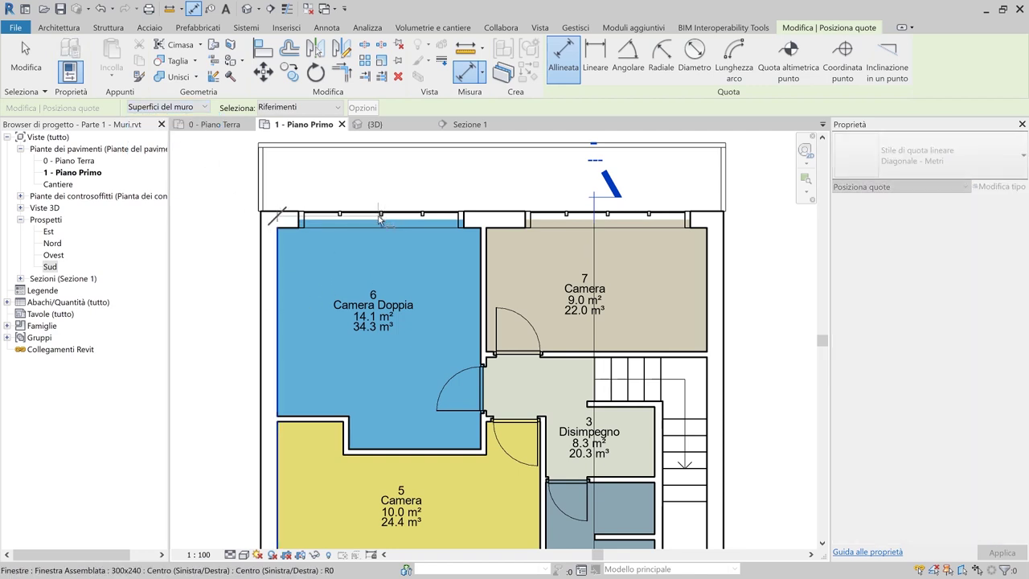
pyautogui.click(380, 219)
pyautogui.click(482, 274)
pyautogui.click(473, 188)
pyautogui.moveTo(366, 131); pyautogui.dragTo(387, 233, button='middle')
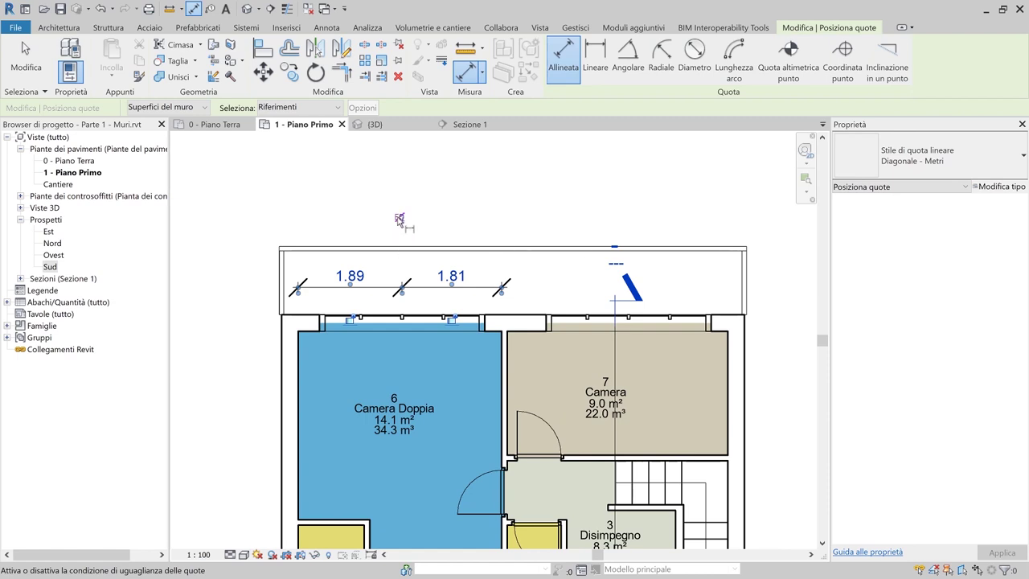
pyautogui.click(400, 219)
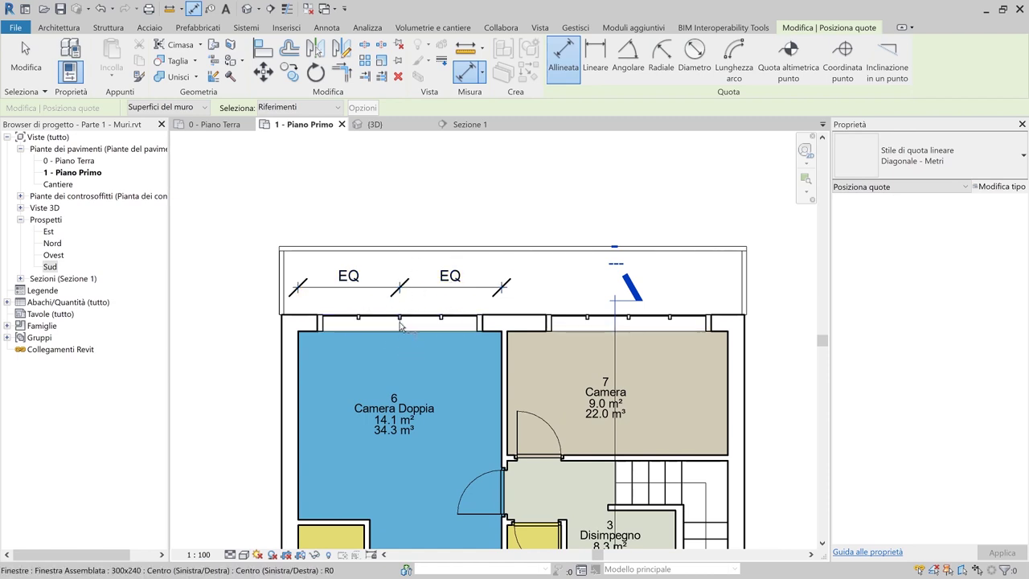
pyautogui.press('Escape')
pyautogui.press('Escape')
pyautogui.click(410, 287)
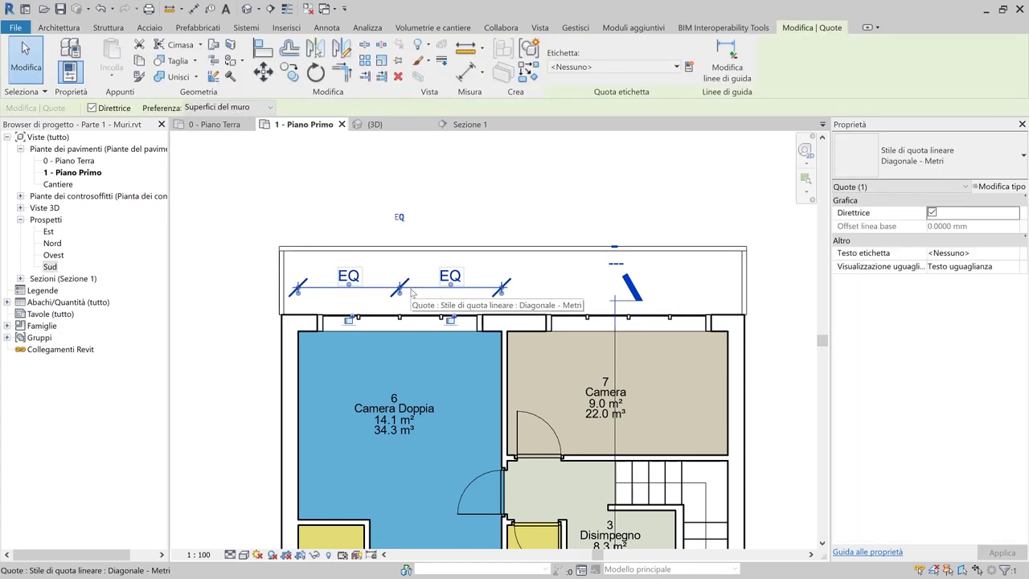
pyautogui.press('Delete')
pyautogui.click(808, 560)
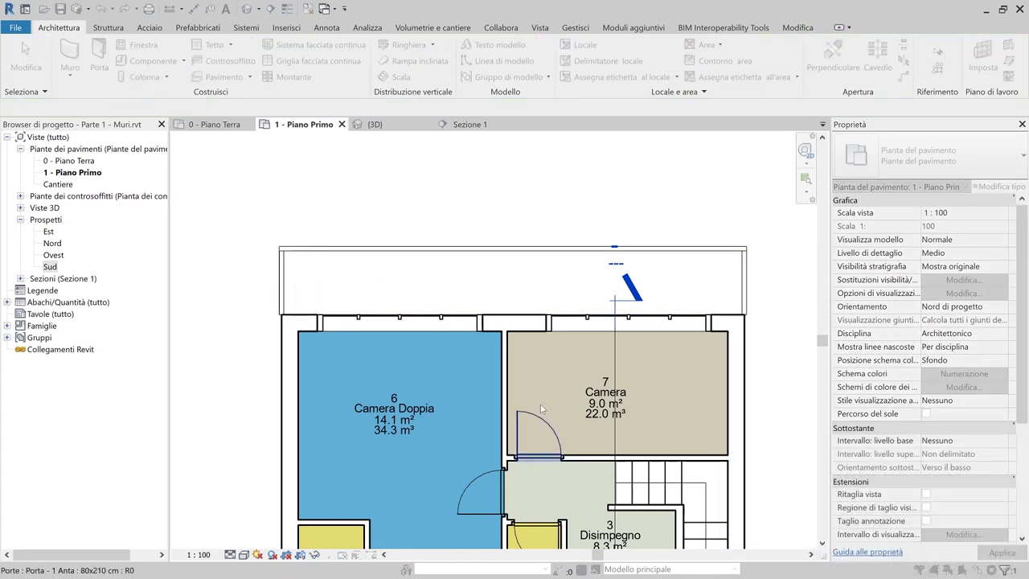
# Centre room 7 Camera's window the same way, deleting the EQ dimension afterwards
pyautogui.moveTo(488, 366); pyautogui.dragTo(403, 290, button='middle')
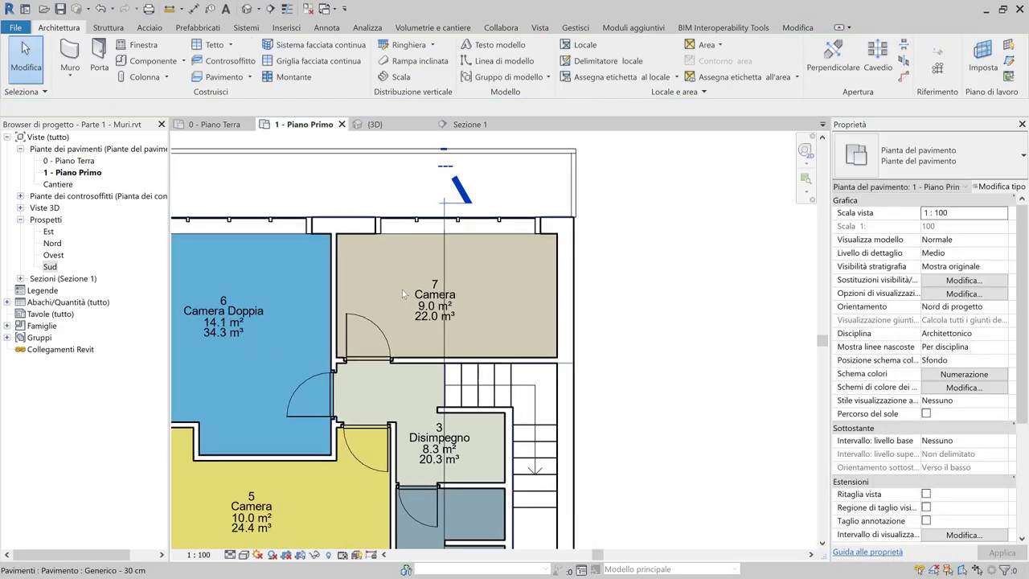
pyautogui.scroll(1, 403, 289)
pyautogui.press('d')
pyautogui.press('i')
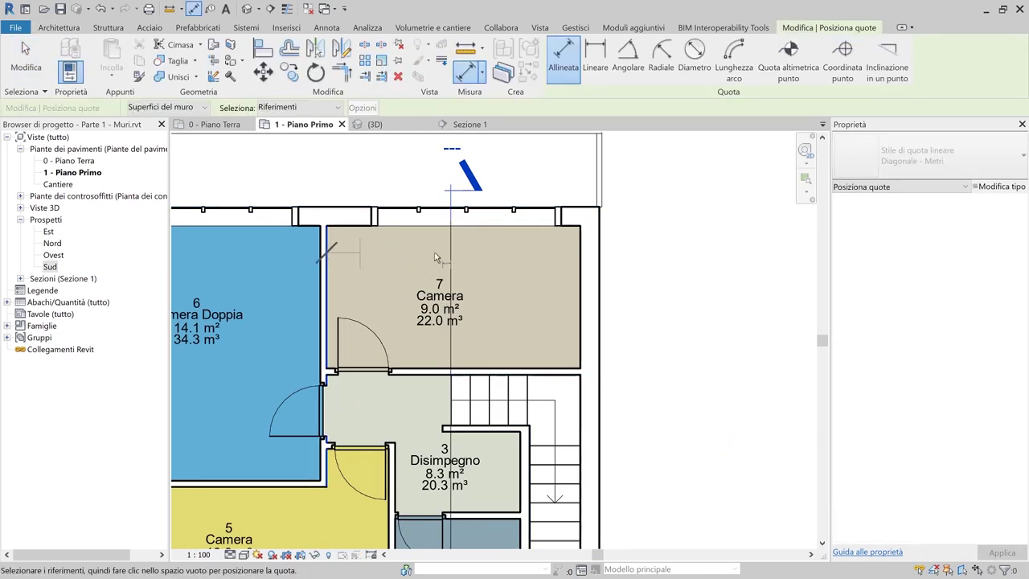
pyautogui.click(328, 215)
pyautogui.click(466, 219)
pyautogui.click(580, 280)
pyautogui.click(546, 275)
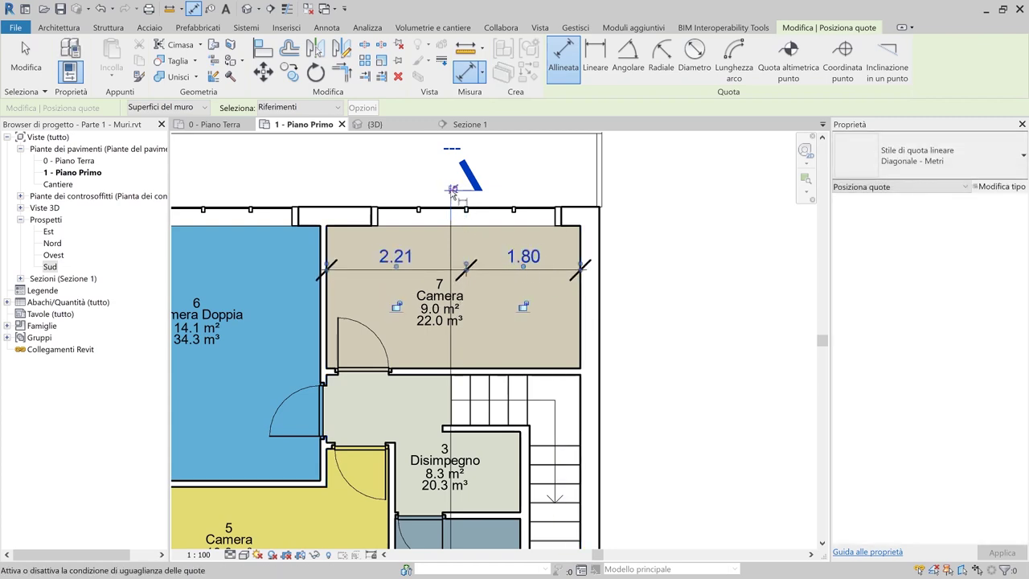
pyautogui.click(466, 266)
pyautogui.press('Escape')
pyautogui.press('Escape')
pyautogui.click(499, 270)
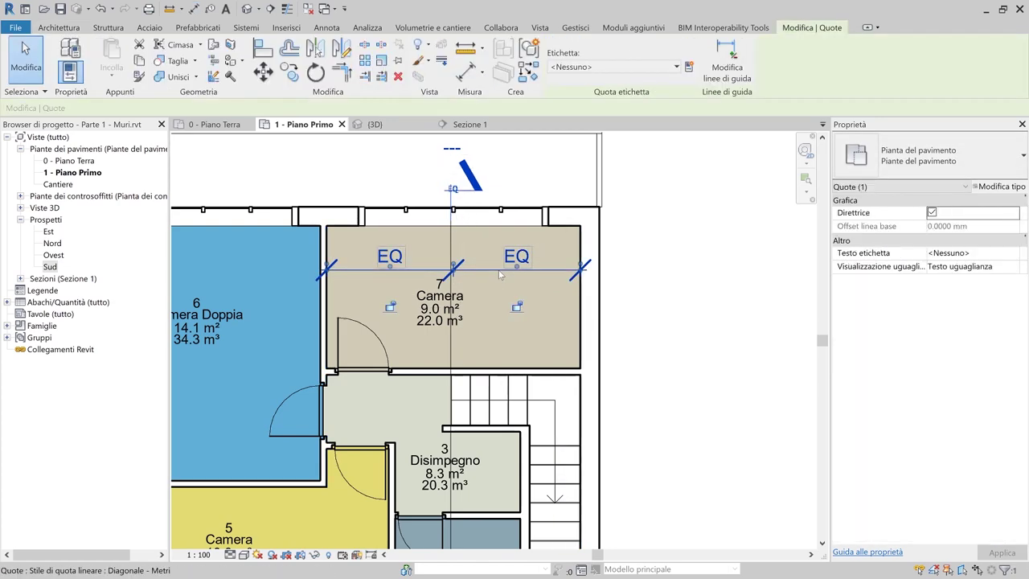
pyautogui.press('Delete')
pyautogui.click(924, 561)
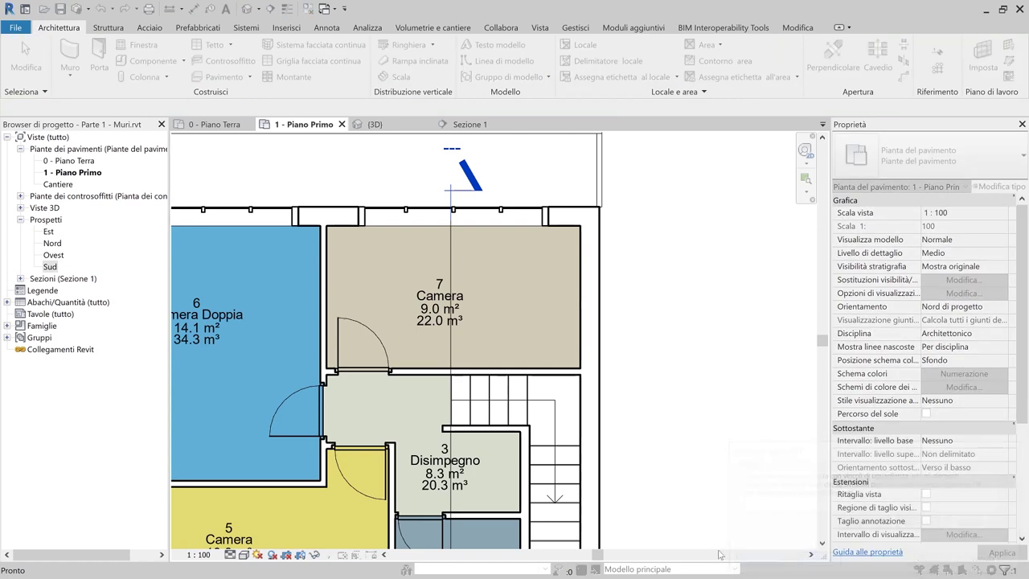
# Set the current plan's room colour scheme to (nessuno)
pyautogui.scroll(-2, 315, 268)
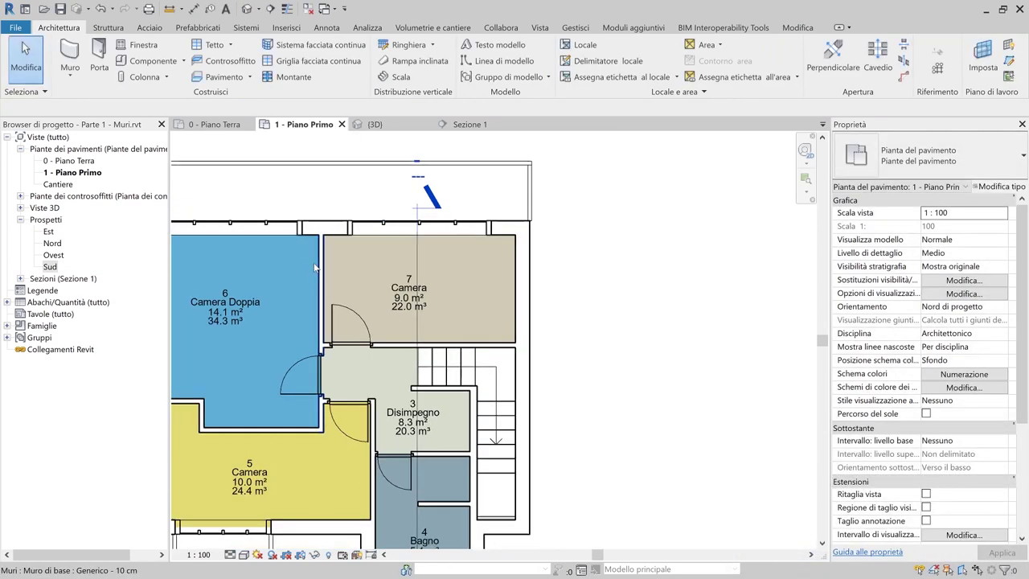
pyautogui.moveTo(406, 296); pyautogui.dragTo(483, 319, button='middle')
pyautogui.scroll(-2, 385, 281)
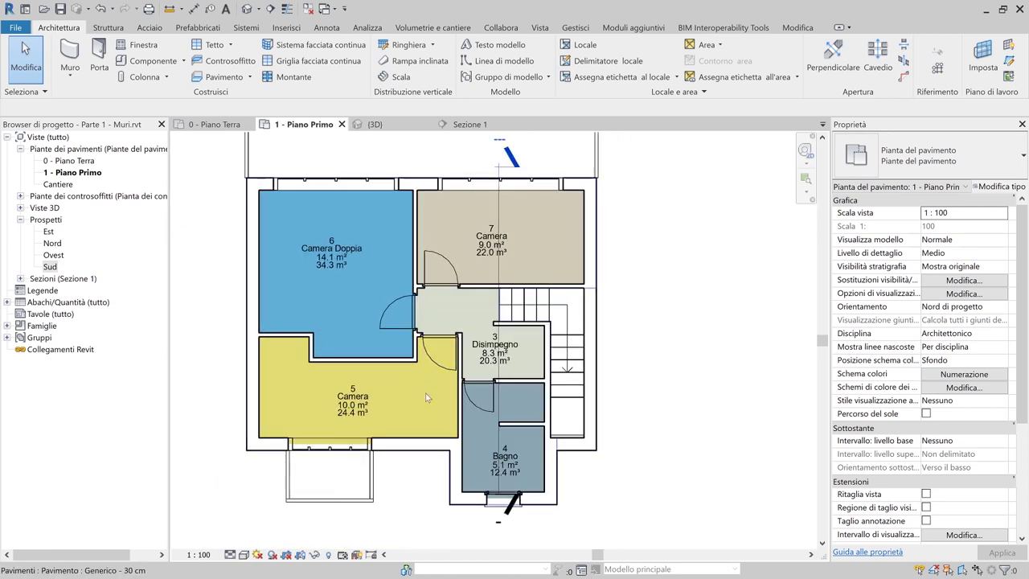
pyautogui.moveTo(430, 369); pyautogui.dragTo(438, 385, button='middle')
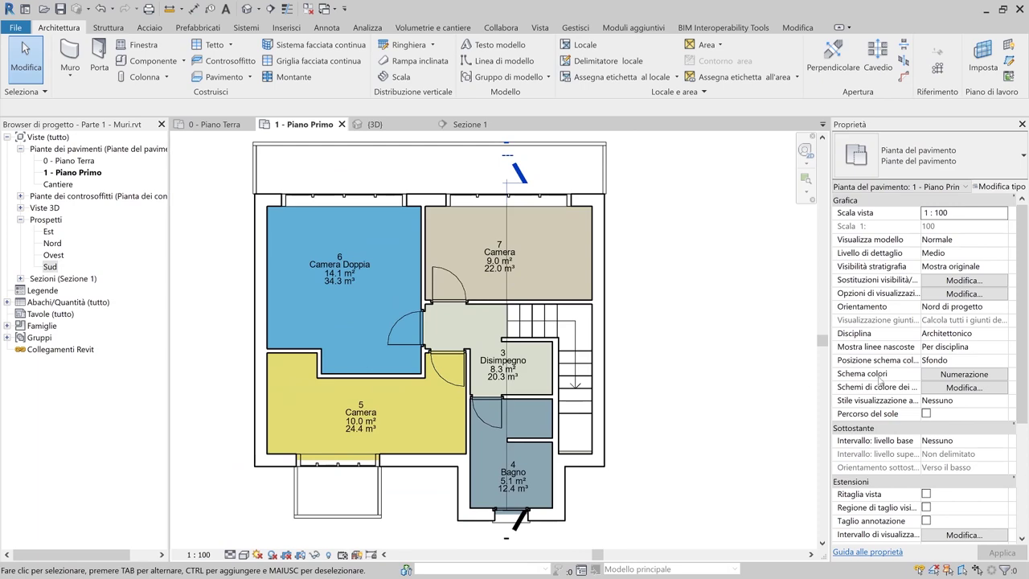
pyautogui.click(939, 378)
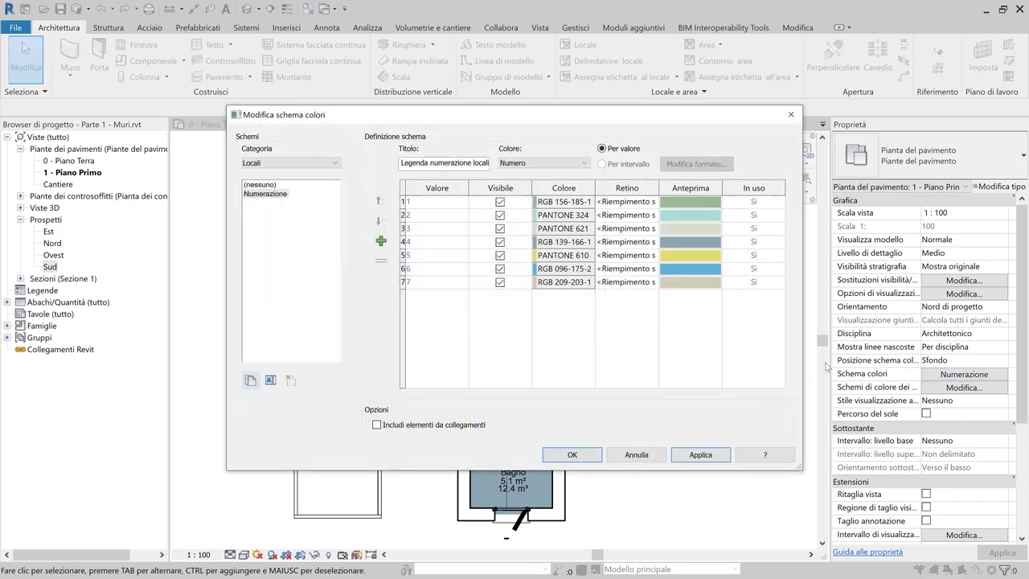
pyautogui.click(274, 185)
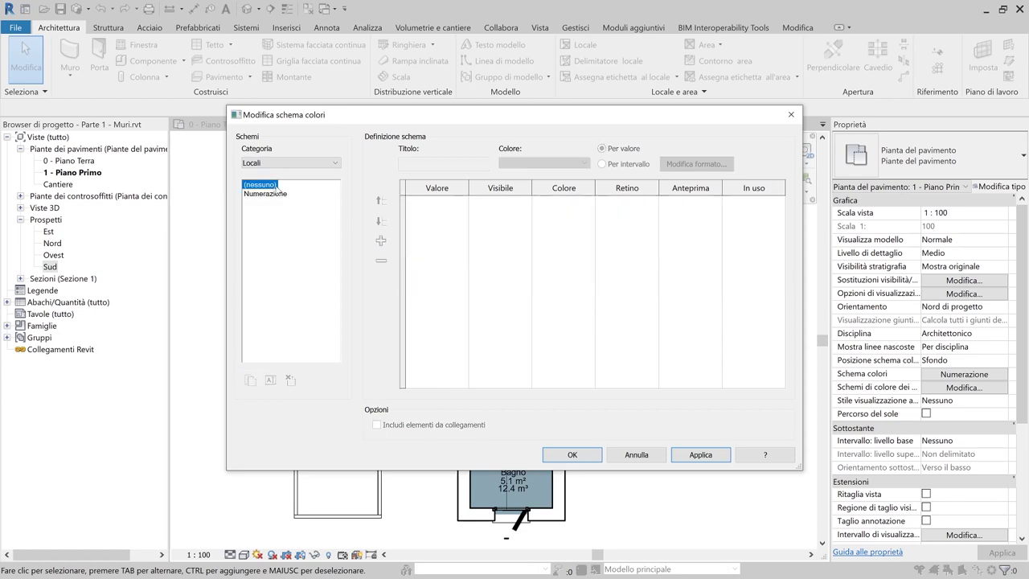
pyautogui.click(581, 455)
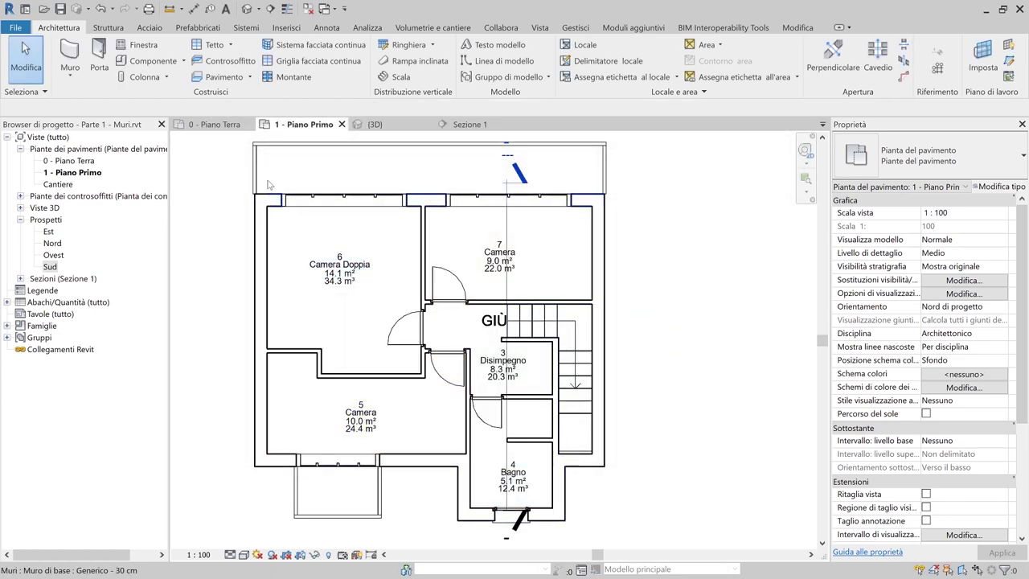
# Set the 0 - Piano Terra plan's colour scheme to (nessuno), removing the Numerazione fills
pyautogui.click(214, 124)
pyautogui.click(965, 374)
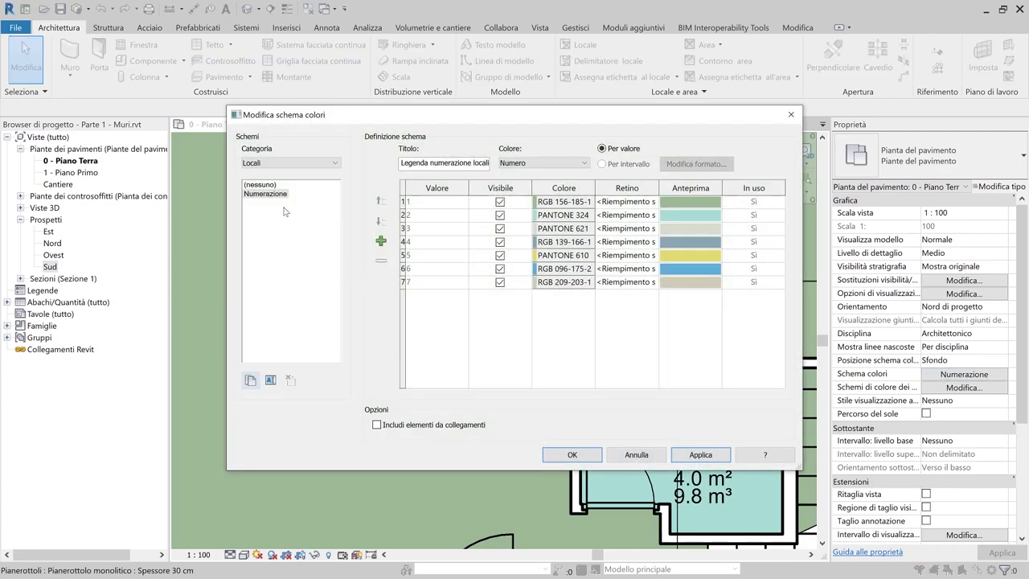
pyautogui.click(259, 185)
pyautogui.click(573, 455)
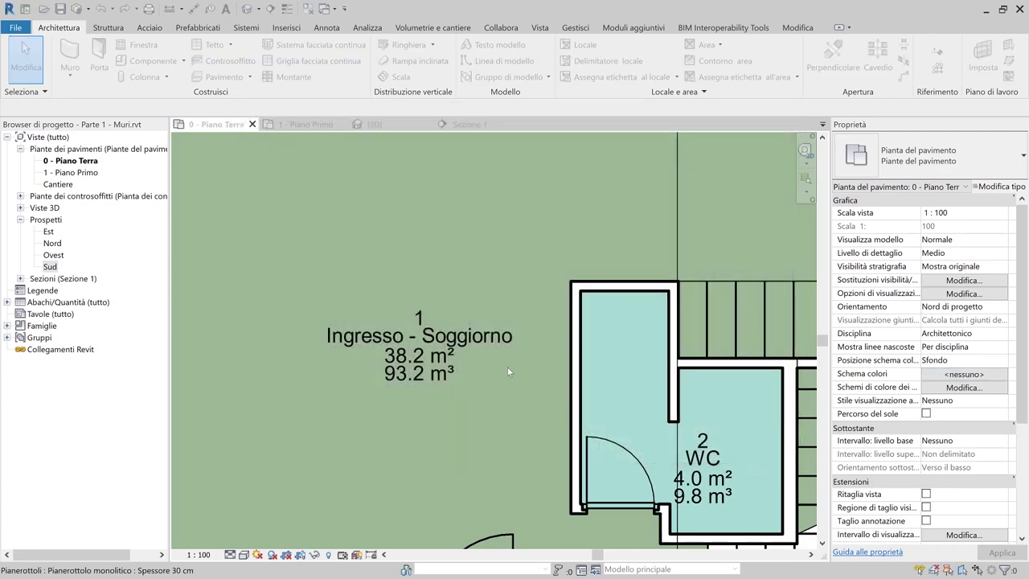
pyautogui.scroll(-4, 505, 386)
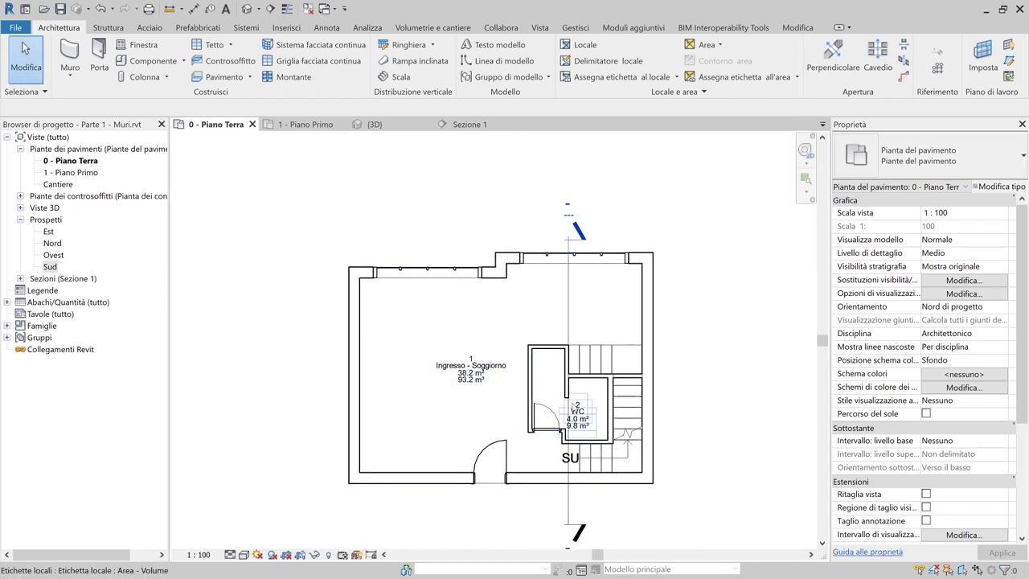
pyautogui.scroll(2, 574, 402)
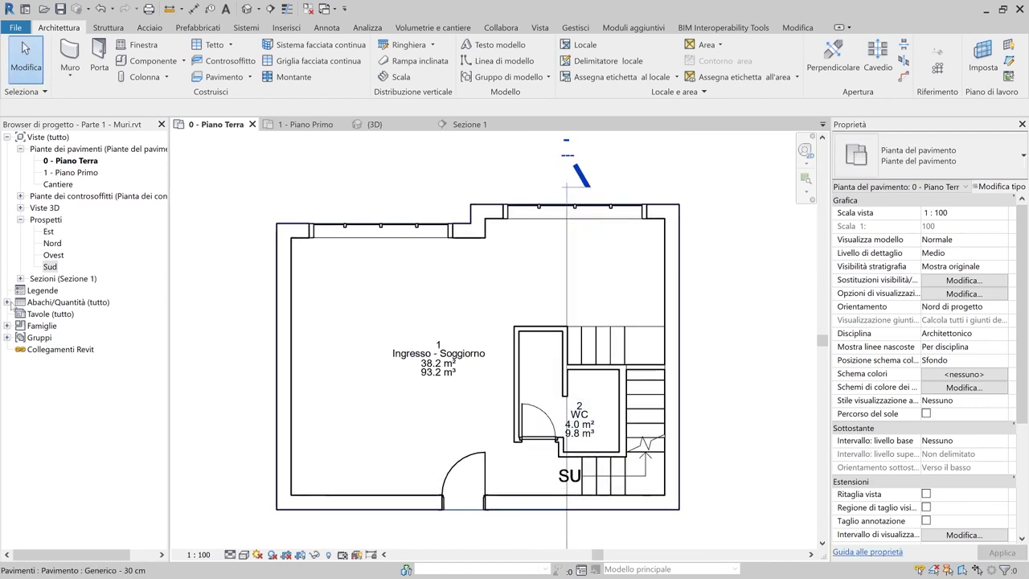
pyautogui.click(7, 302)
# Open the Abaco dei locali schedule and measure the 2.80 storey height in Sezione 1
pyautogui.click(58, 314)
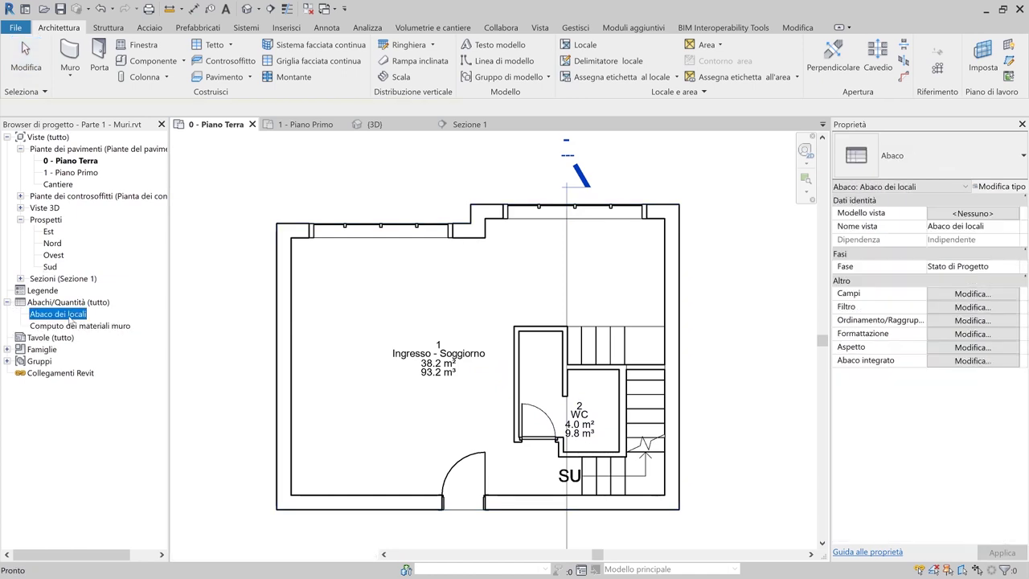
pyautogui.doubleClick(69, 317)
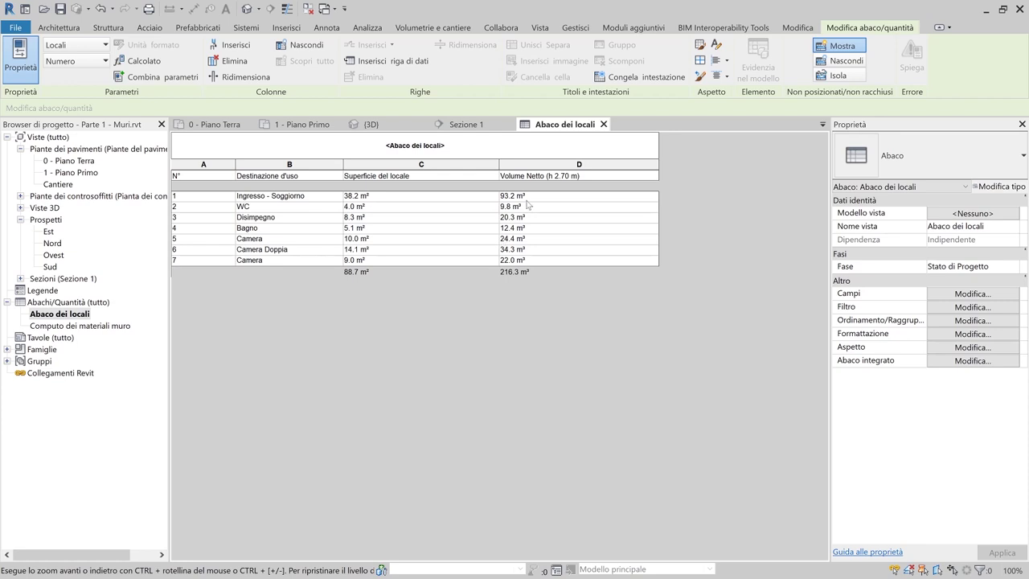
pyautogui.click(451, 125)
pyautogui.press('d')
pyautogui.press('i')
pyautogui.moveTo(556, 455); pyautogui.dragTo(524, 260, button='middle')
pyautogui.click(438, 518)
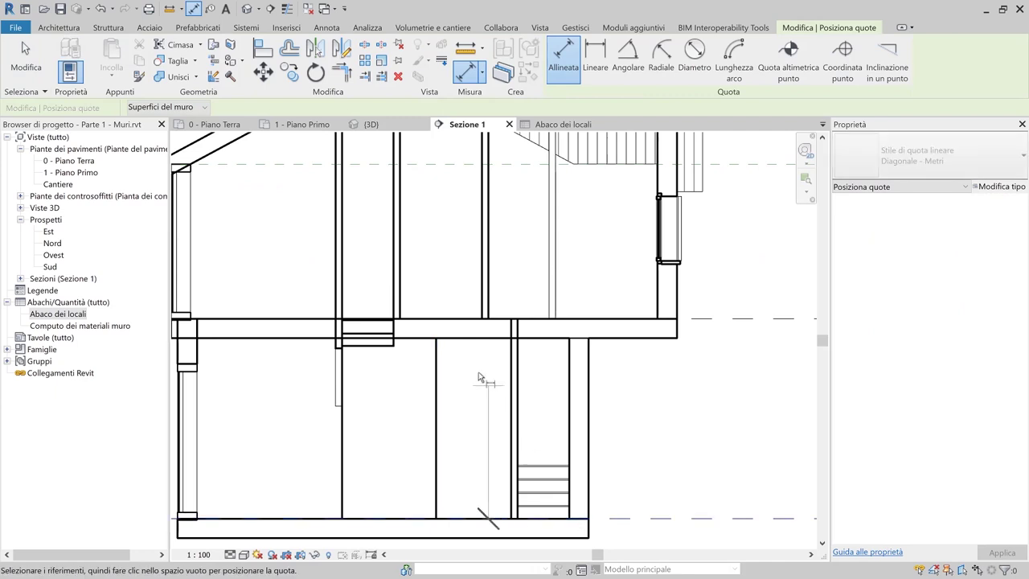
pyautogui.click(468, 338)
pyautogui.click(471, 322)
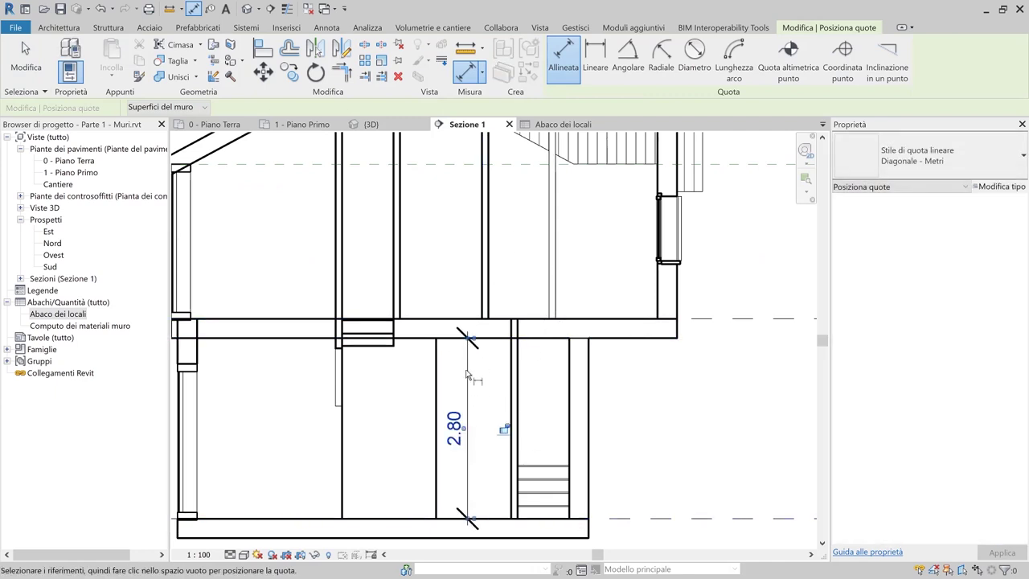
pyautogui.hotkey('ctrl', 'z')
pyautogui.scroll(-2, 492, 362)
pyautogui.press('Escape')
pyautogui.press('Escape')
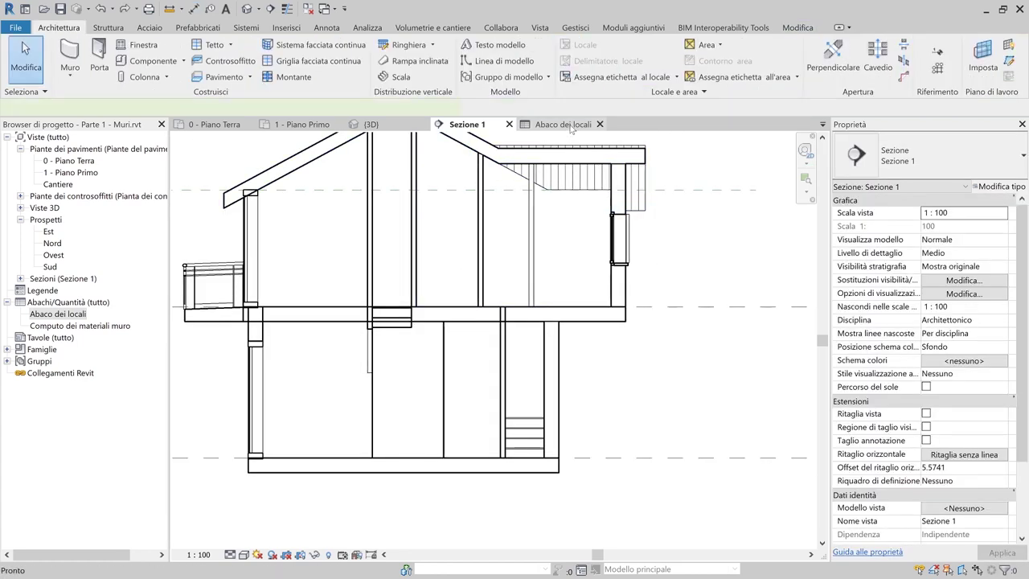
# Delete '(h 2.70 m)' so the schedule's volume column header reads Volume Netto
pyautogui.click(566, 125)
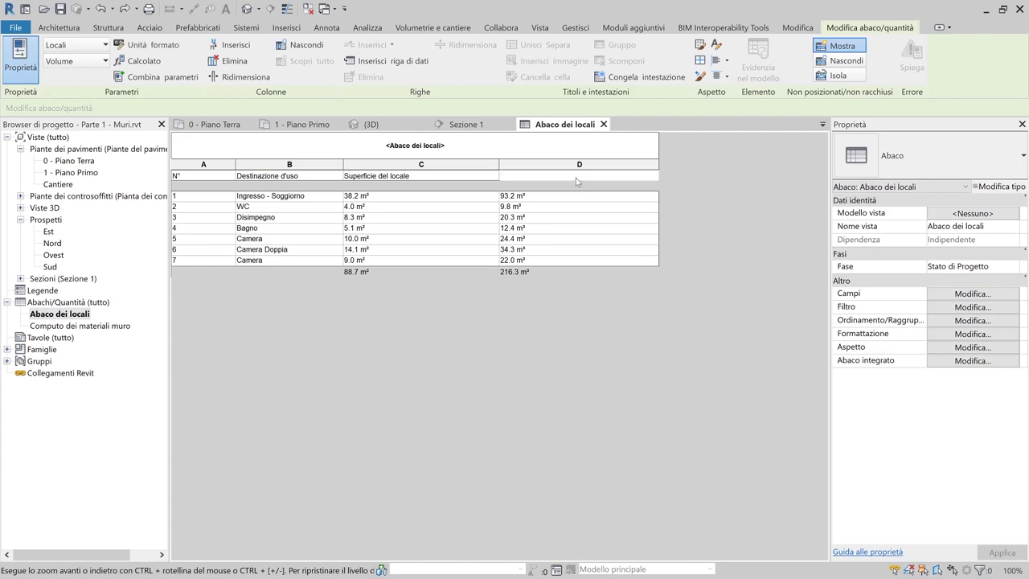
pyautogui.moveTo(571, 174); pyautogui.dragTo(545, 174)
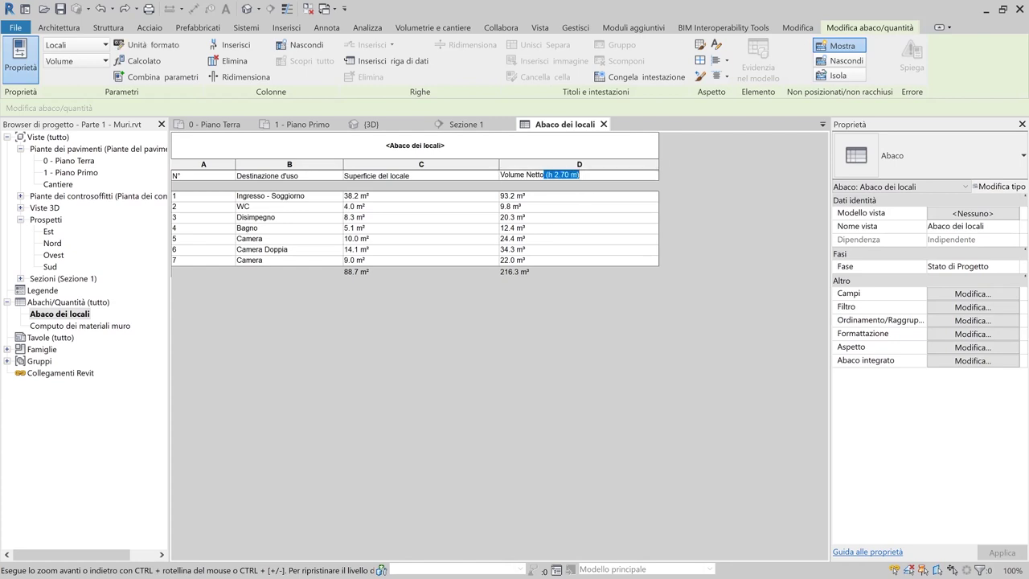
pyautogui.press('BackSpace')
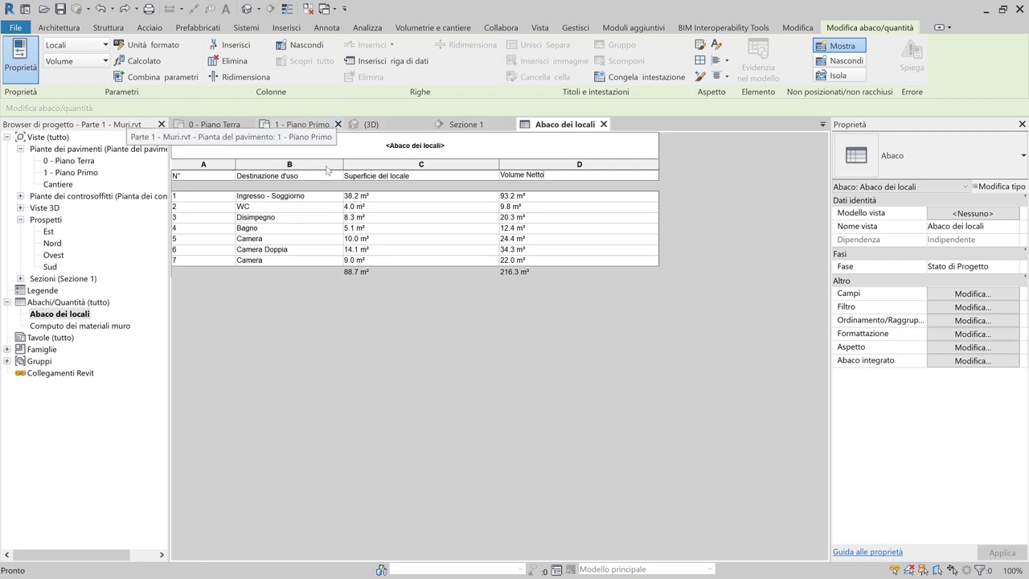
pyautogui.click(302, 123)
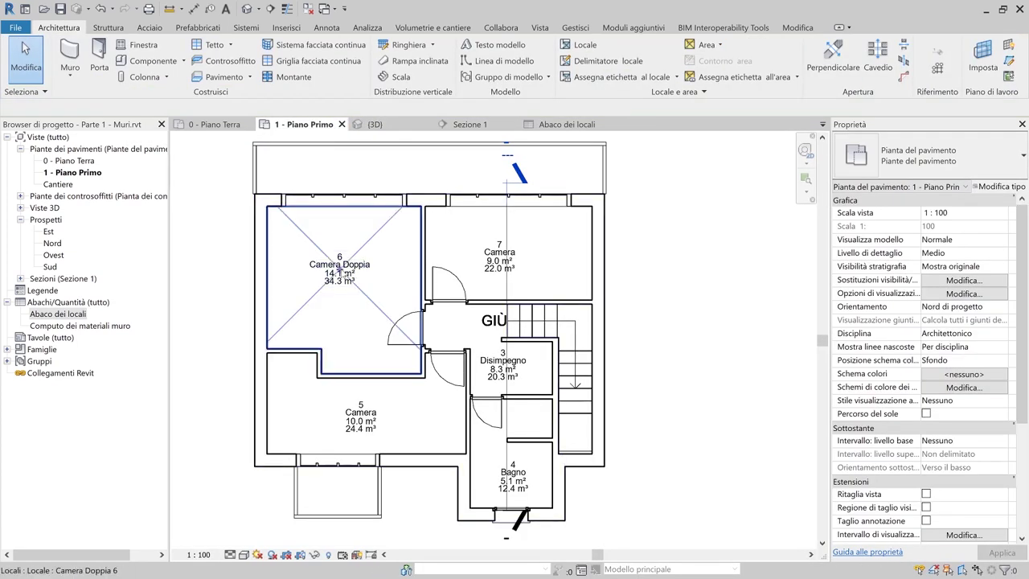
# Set the five first-floor rooms' upper limit offset to 5 m
pyautogui.click(340, 272)
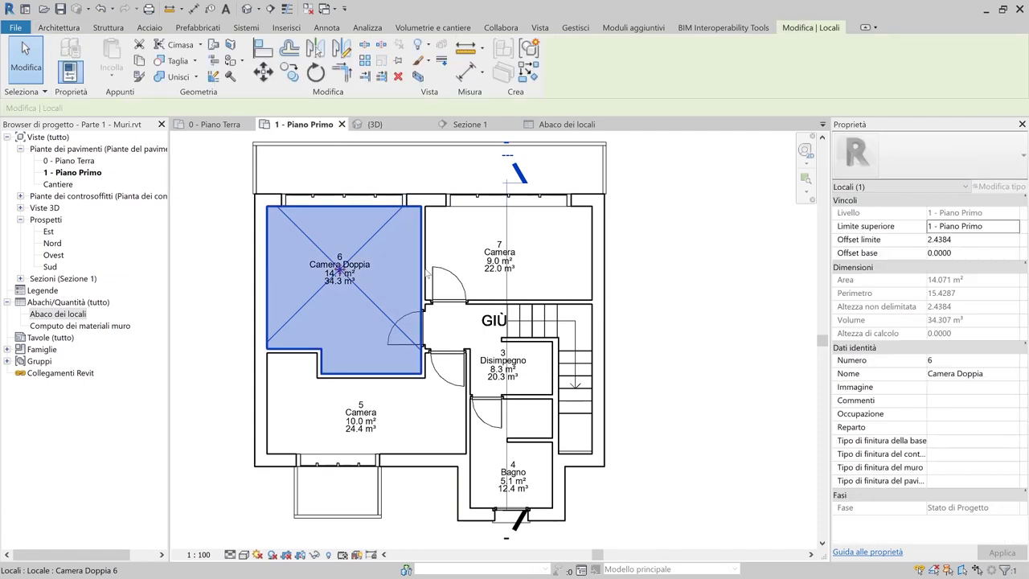
pyautogui.keyDown('ctrl'); pyautogui.click(523, 262); pyautogui.keyUp('ctrl')
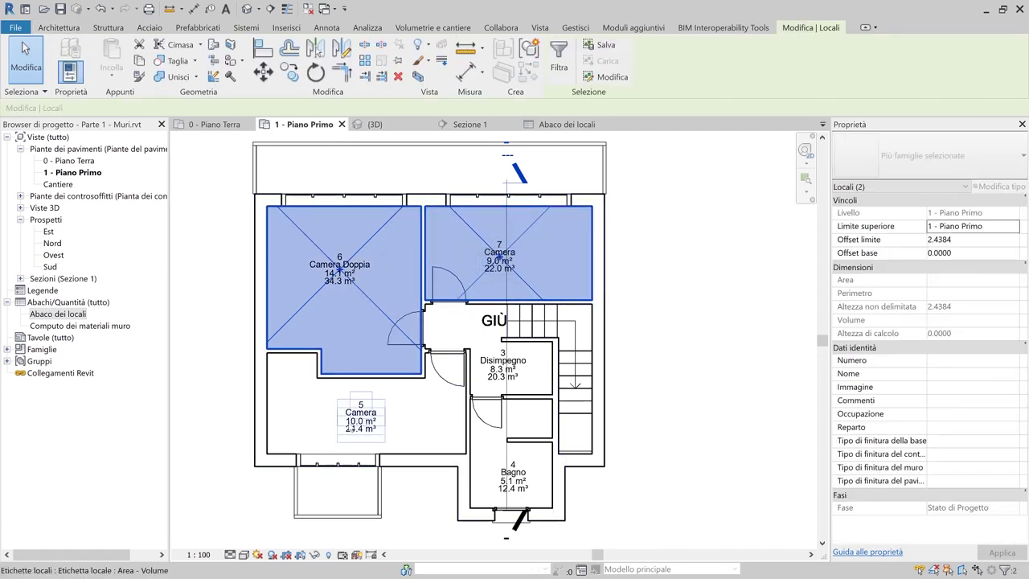
pyautogui.keyDown('ctrl'); pyautogui.click(350, 425); pyautogui.keyUp('ctrl')
pyautogui.keyDown('ctrl'); pyautogui.click(510, 387); pyautogui.keyUp('ctrl')
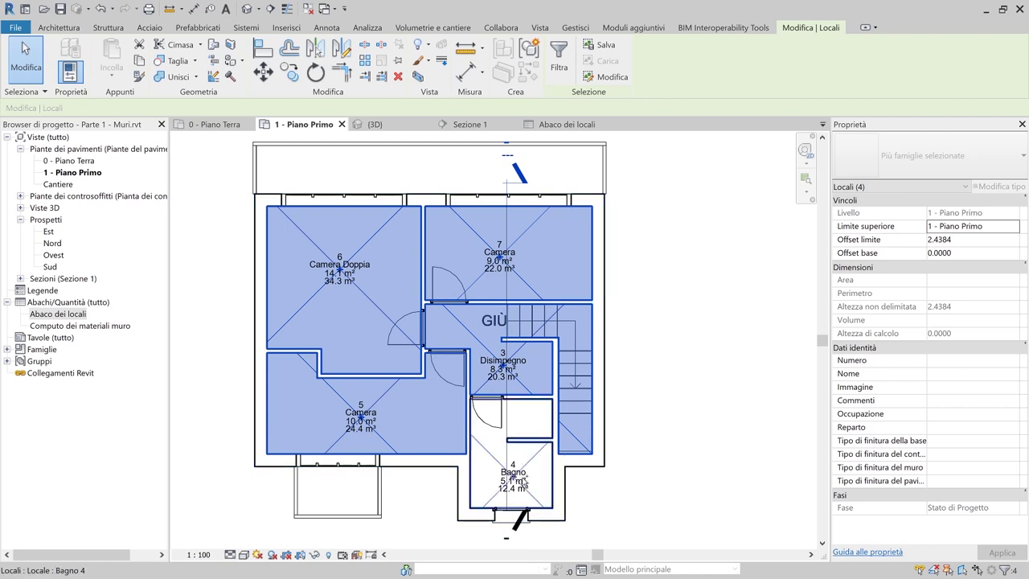
pyautogui.keyDown('ctrl'); pyautogui.click(524, 482); pyautogui.keyUp('ctrl')
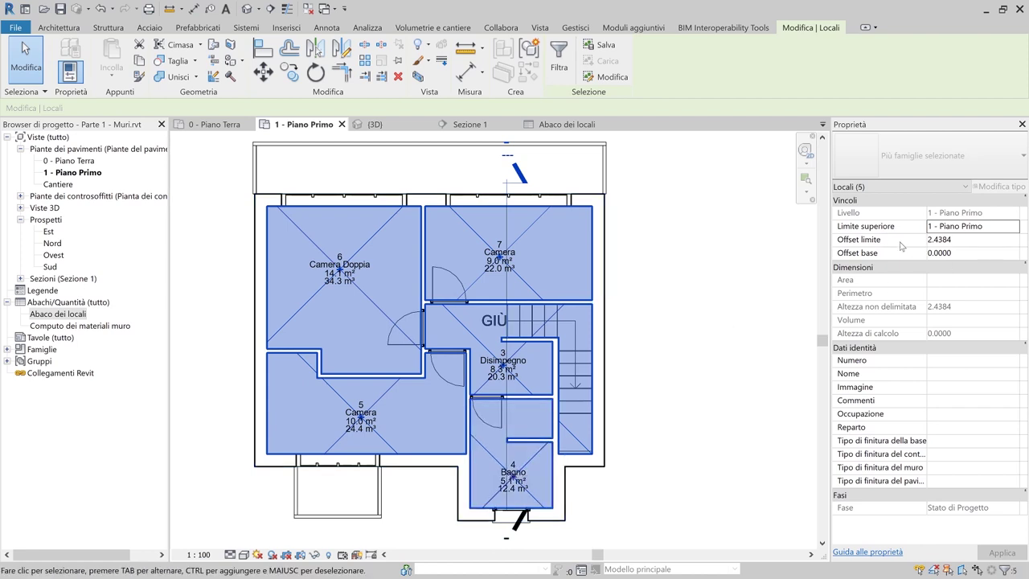
pyautogui.click(961, 240)
pyautogui.write('5')
pyautogui.press('Return')
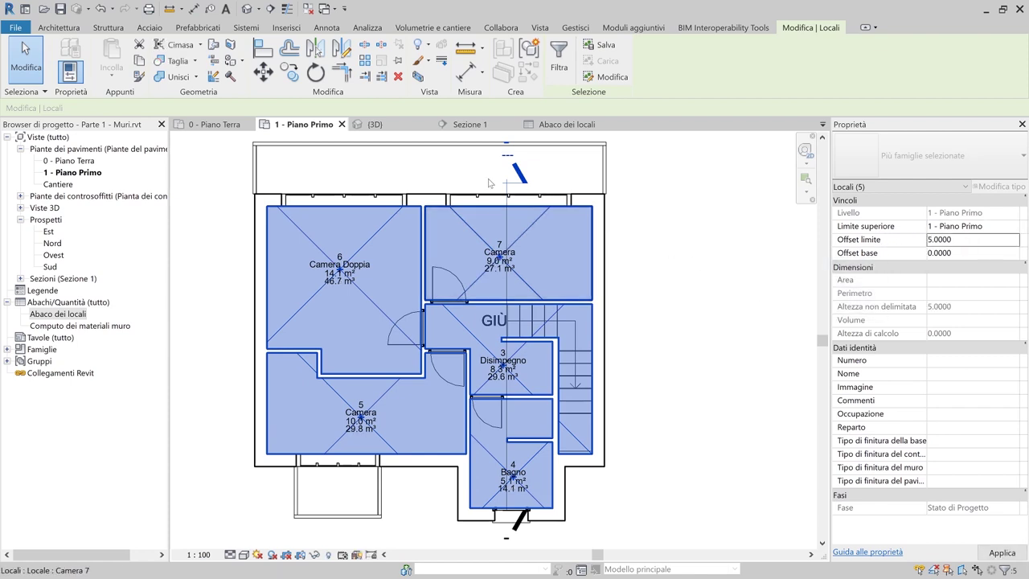
# Check the raised rooms in Sezione 1 and the schedule's new 250.3 m³ volume total
pyautogui.click(470, 124)
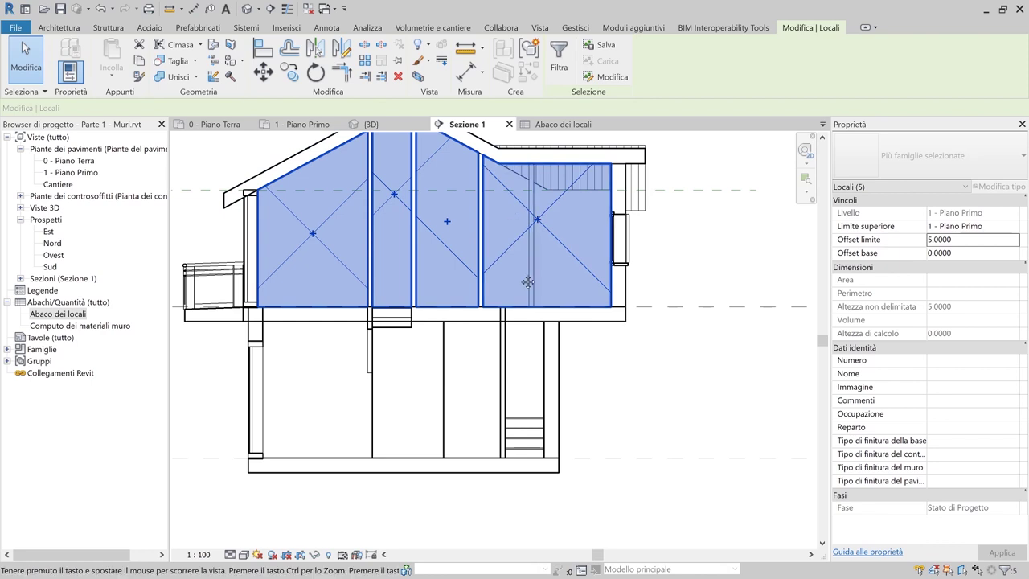
pyautogui.scroll(-1, 517, 350)
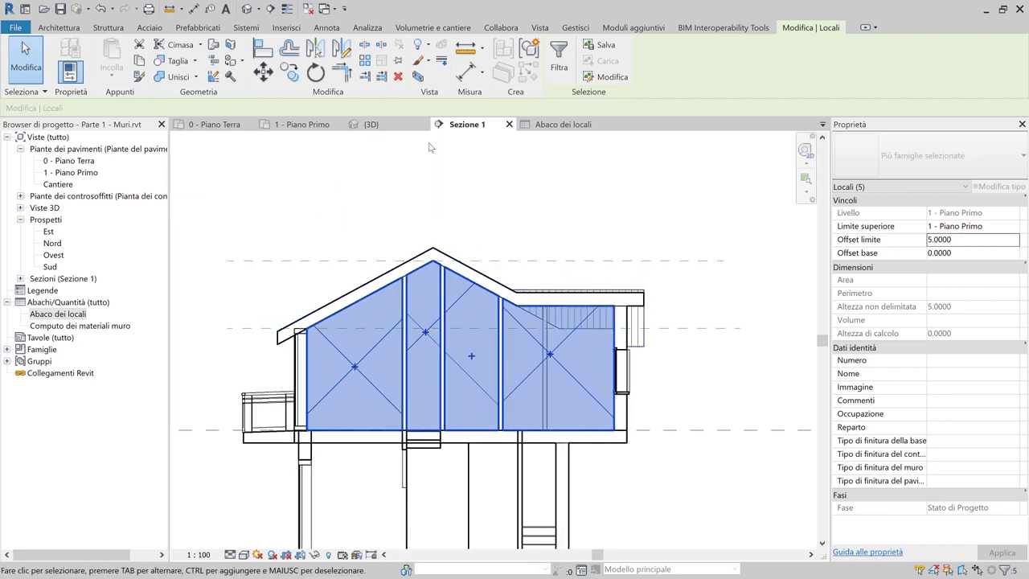
pyautogui.click(302, 125)
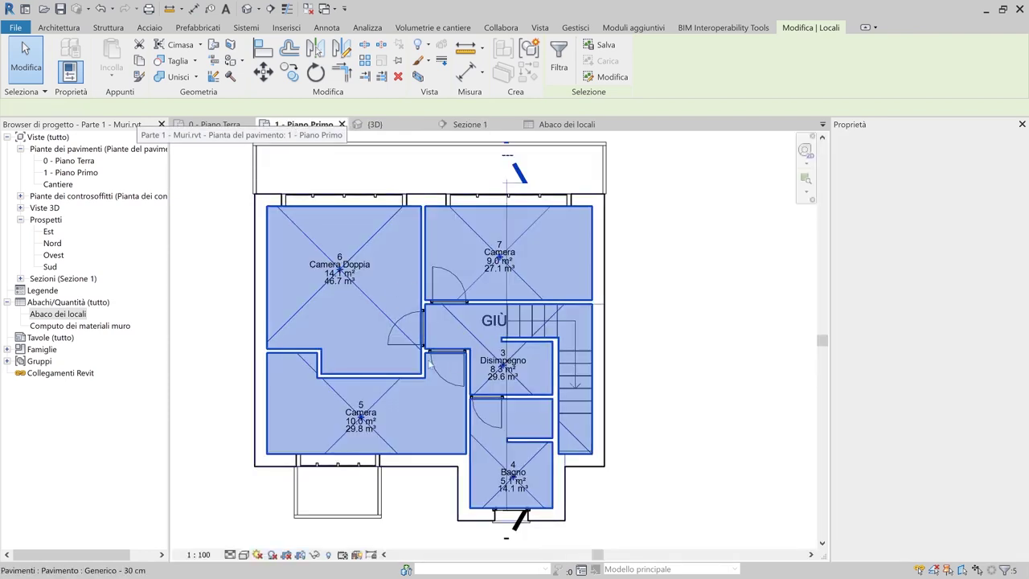
pyautogui.hotkey('ctrl', 'Tab')
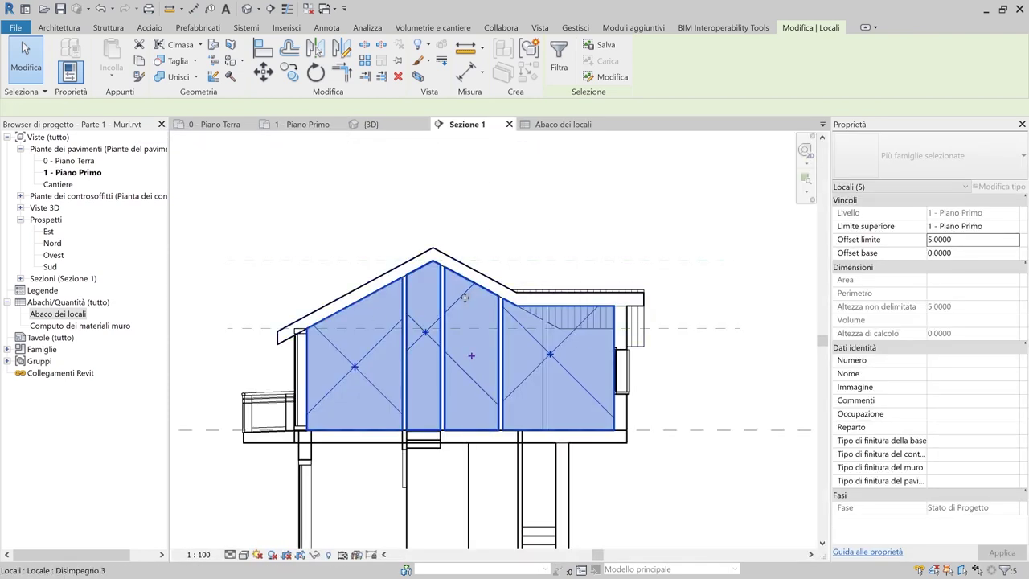
pyautogui.click(555, 124)
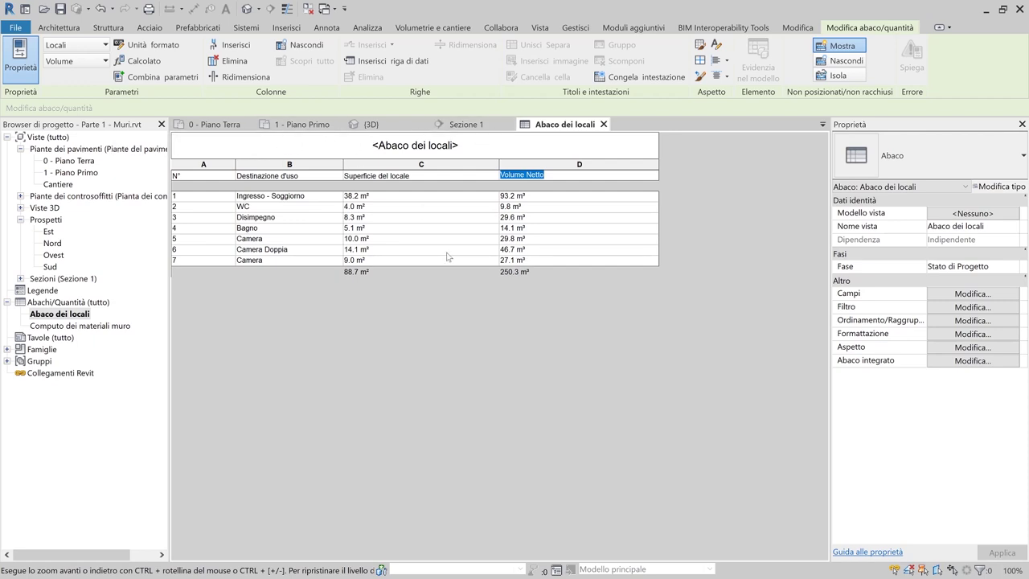
# Show the {3D} view turned to the FRONTE side, nudged slightly right
pyautogui.click(368, 124)
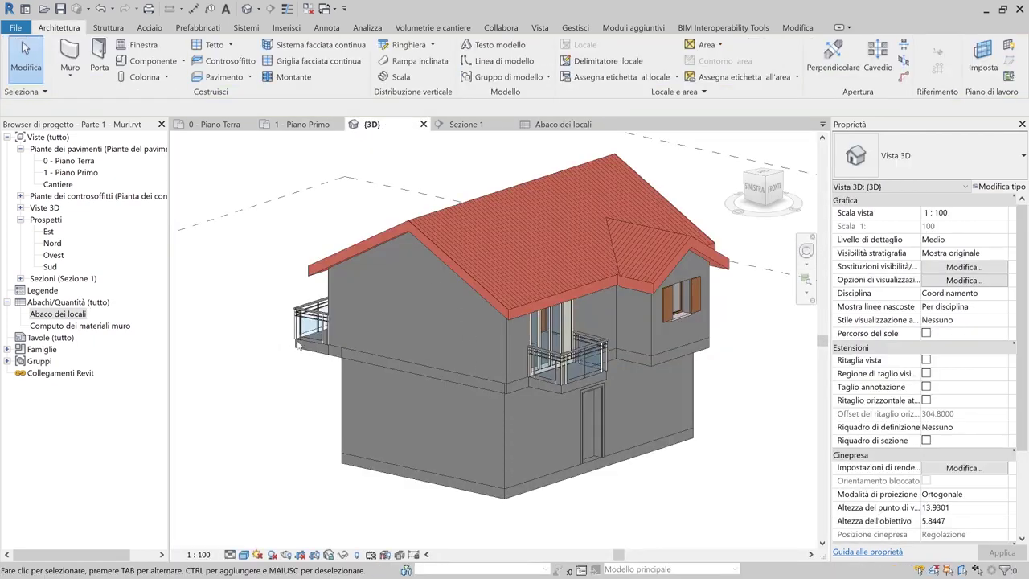
pyautogui.keyDown('shift'); pyautogui.moveTo(290, 366); pyautogui.dragTo(215, 407, button='middle'); pyautogui.keyUp('shift')
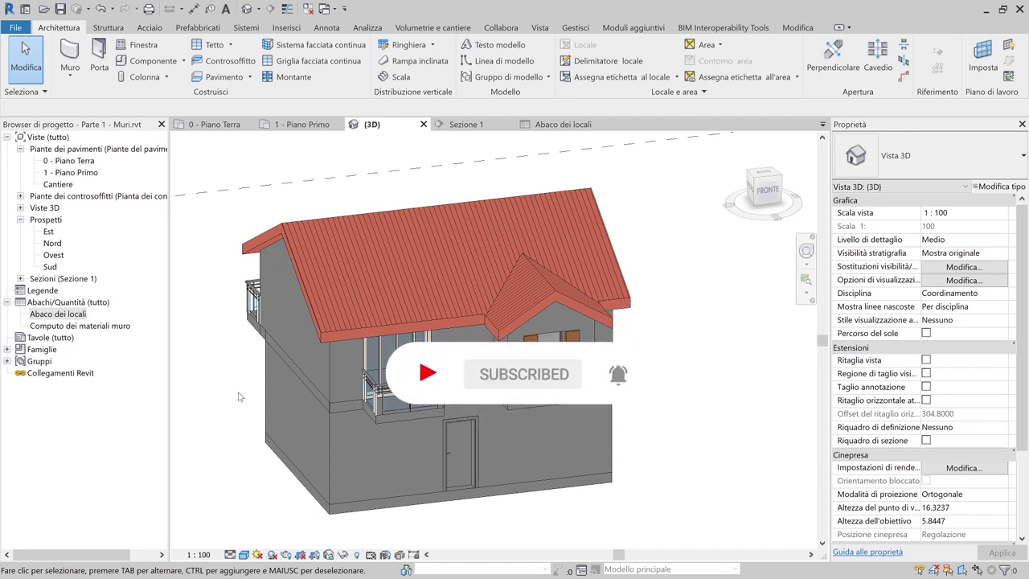
pyautogui.moveTo(233, 400); pyautogui.dragTo(254, 396, button='middle')
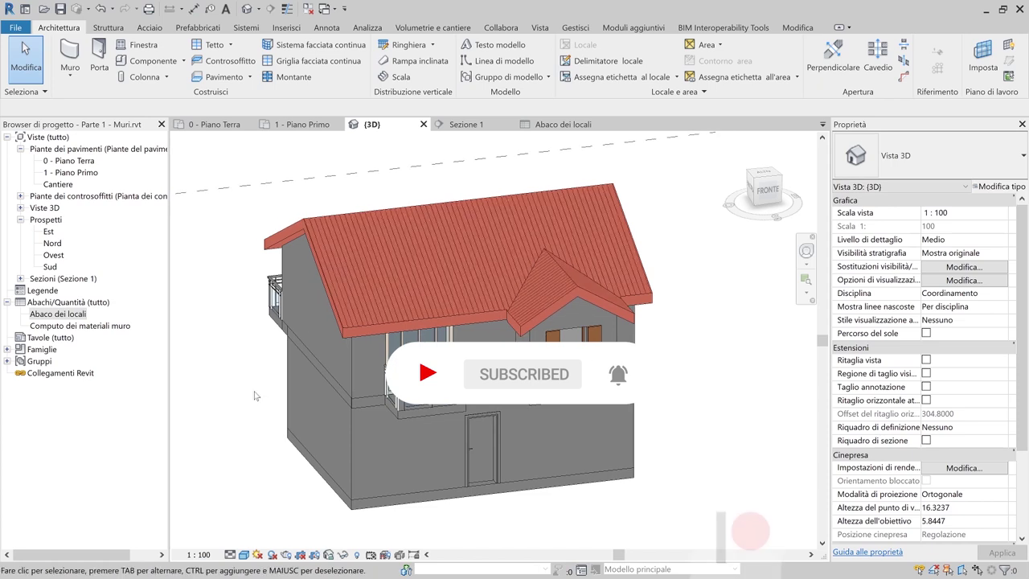